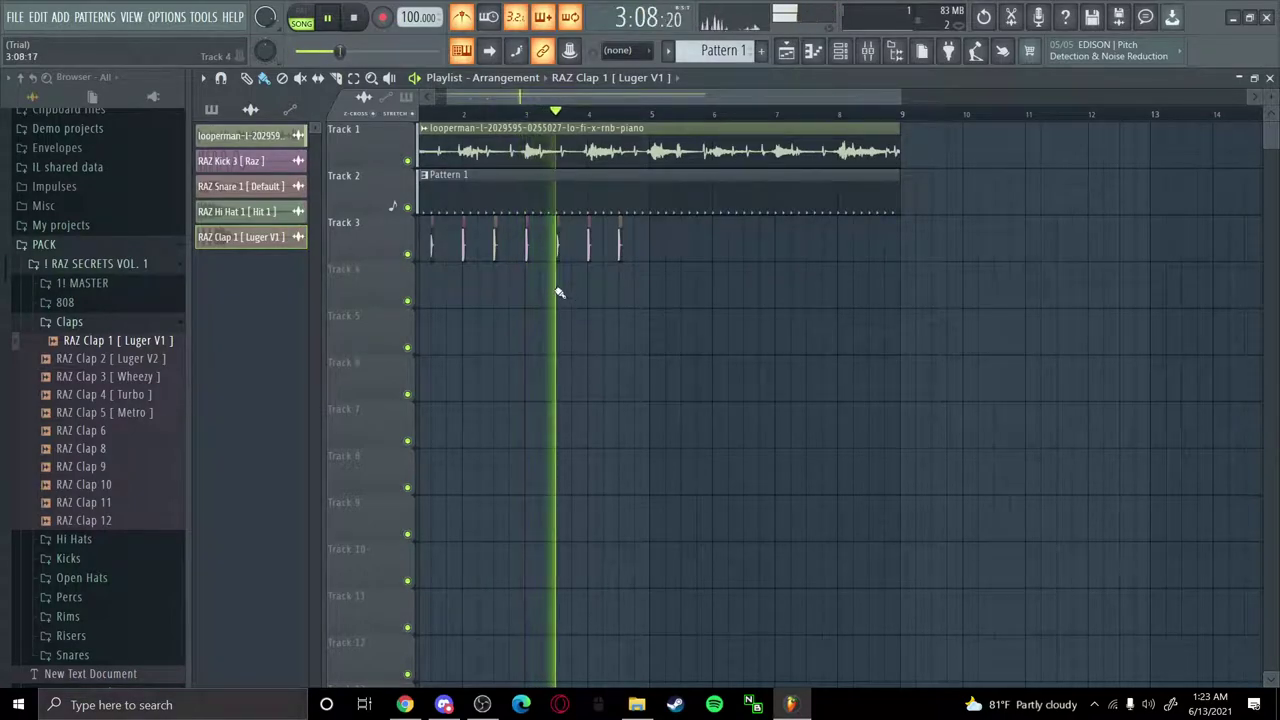
# Align the kick near bar 3 on Track 3 with the bar line and listen to the drum pattern
pyautogui.scroll(5, 540, 250)
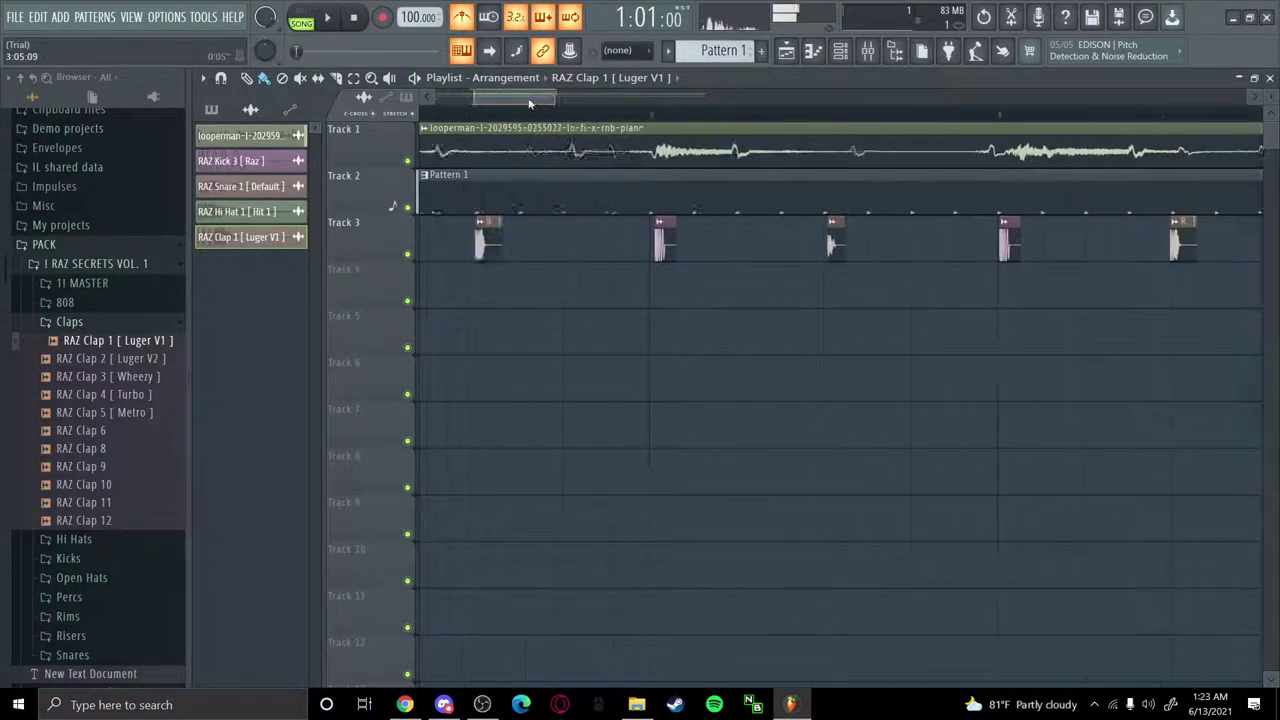
pyautogui.moveTo(524, 96); pyautogui.dragTo(542, 96)
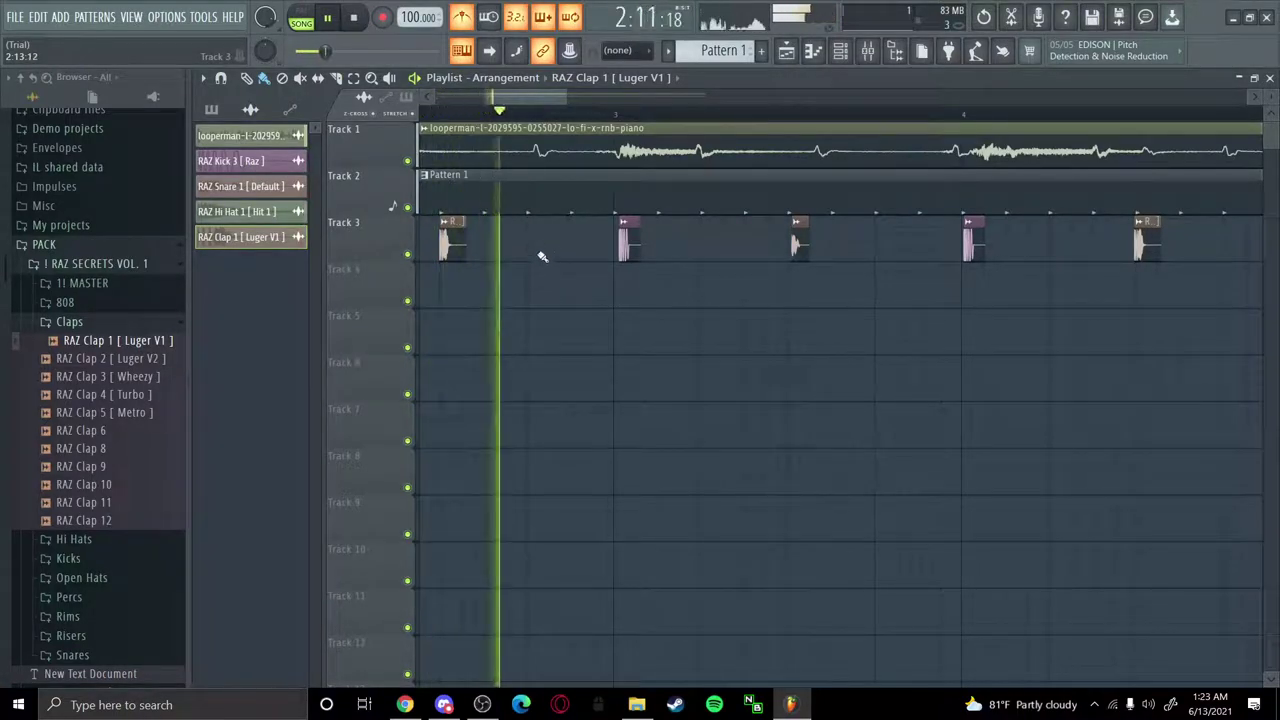
pyautogui.press('space')
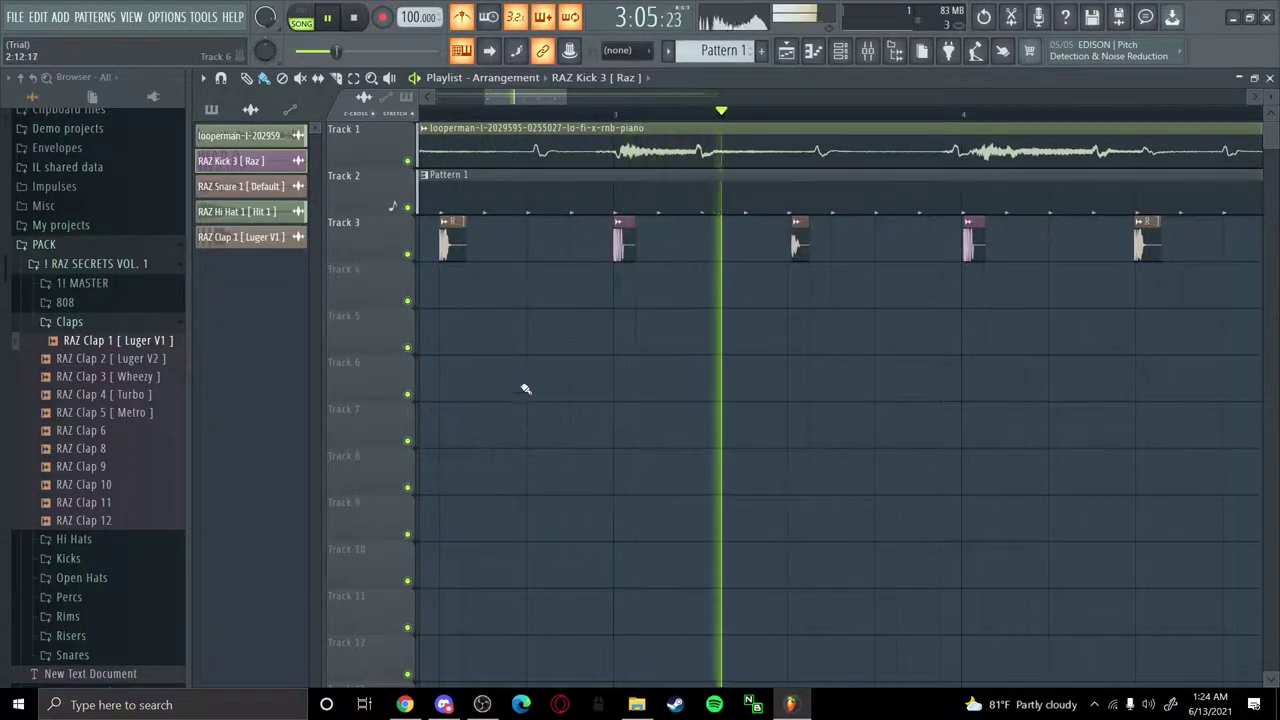
pyautogui.moveTo(554, 97); pyautogui.dragTo(581, 97)
pyautogui.scroll(-6, 750, 315)
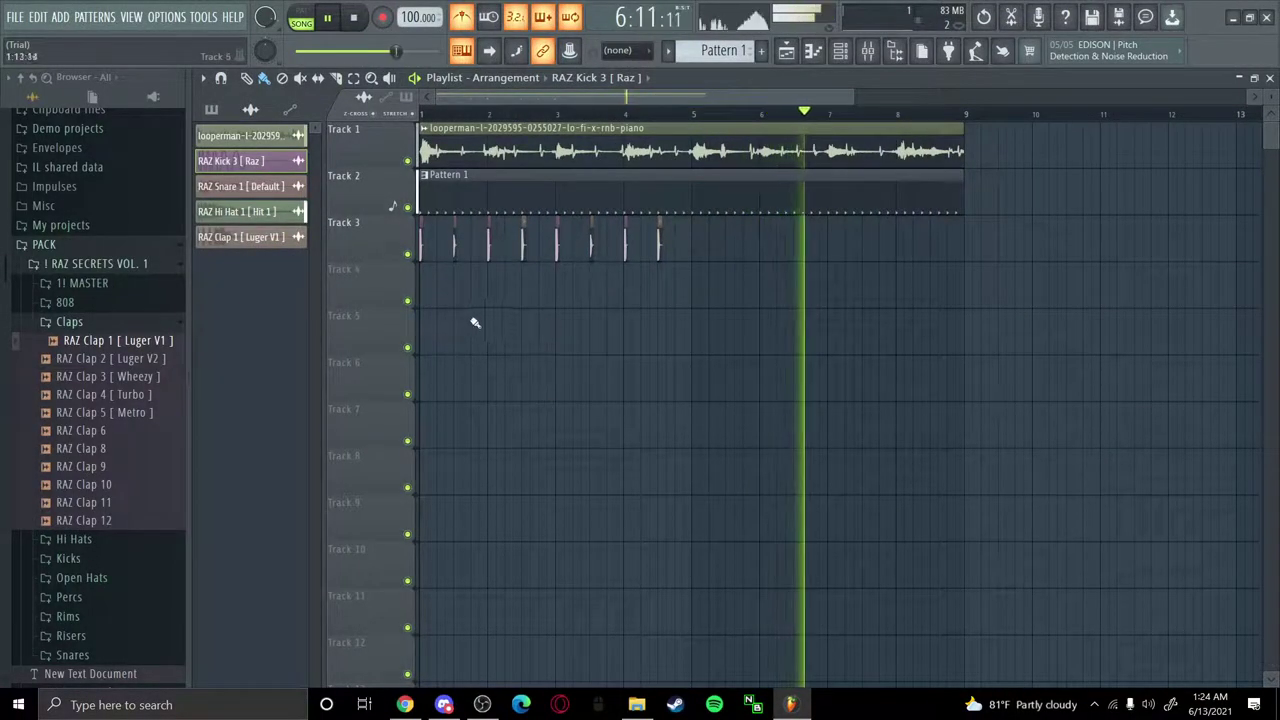
# Copy the last five drum clips on Track 3 so the copies run from mid bar 5 to mid bar 7
pyautogui.press('space')
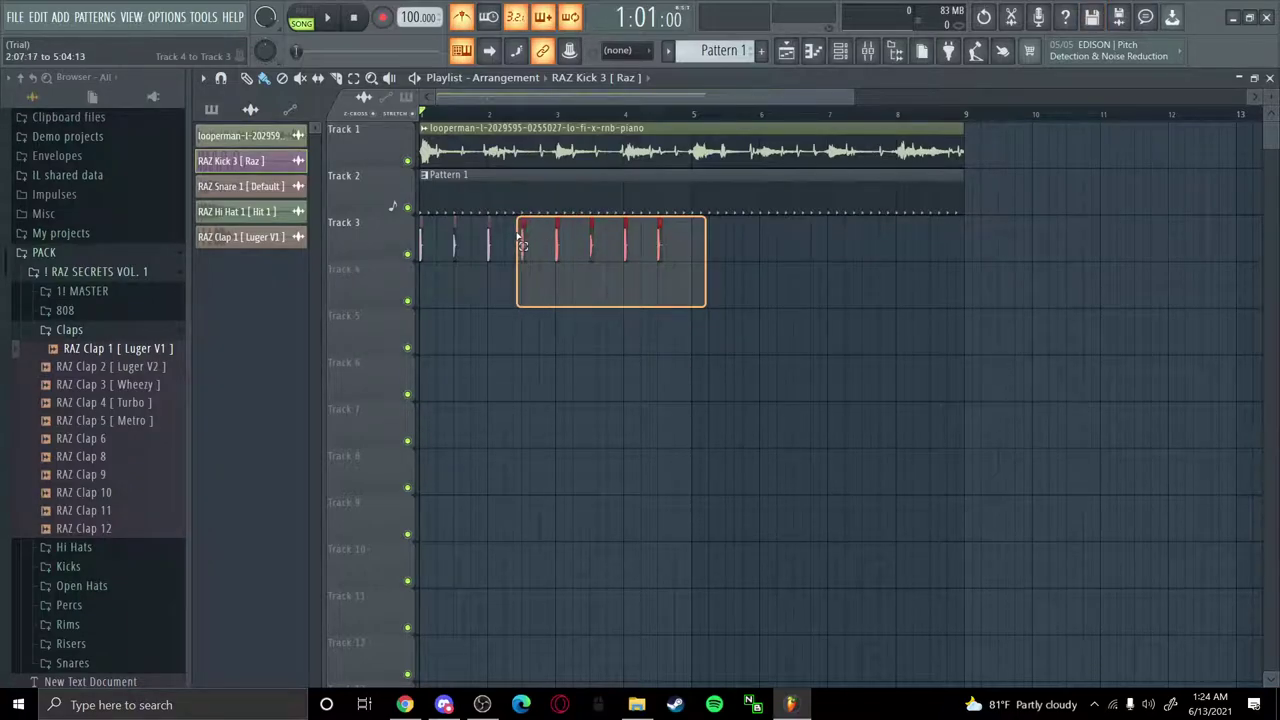
pyautogui.moveTo(520, 240); pyautogui.dragTo(521, 241)
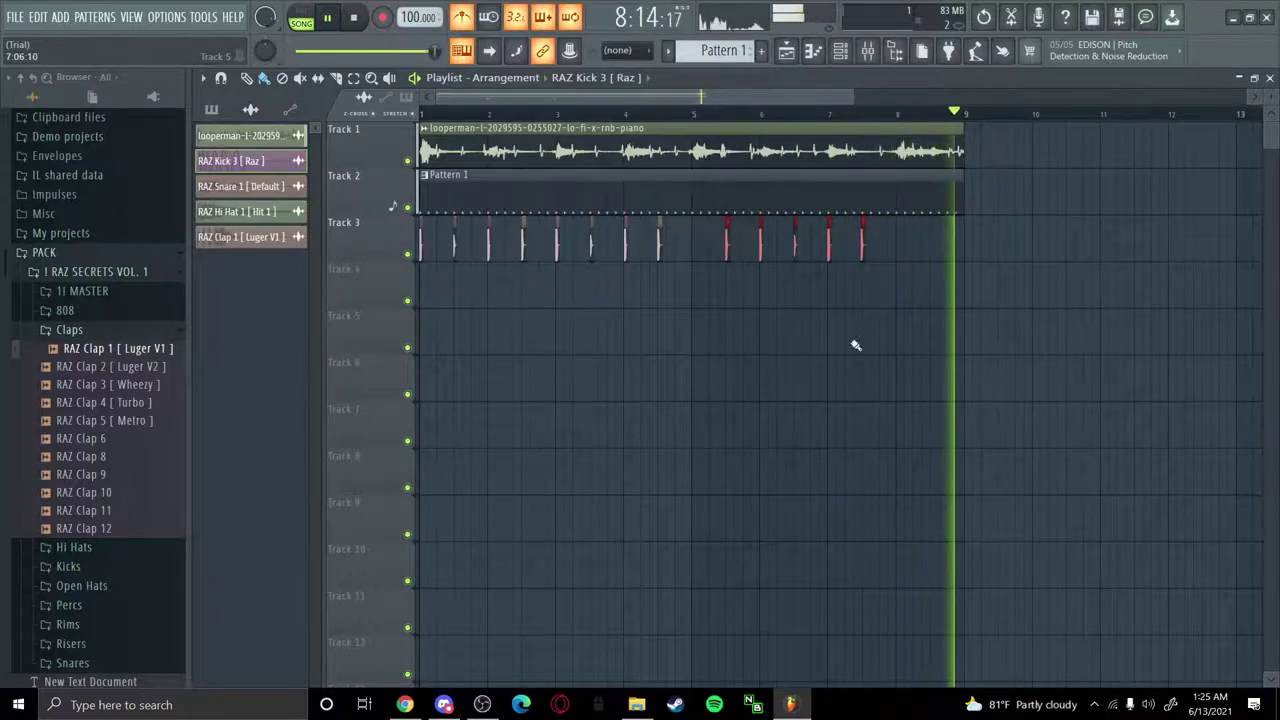
# Audition the samples in the 808 folder and place RAZ 808 2 [ Zay ] on Track 4 late in bar 4
pyautogui.click(108, 328)
pyautogui.click(98, 314)
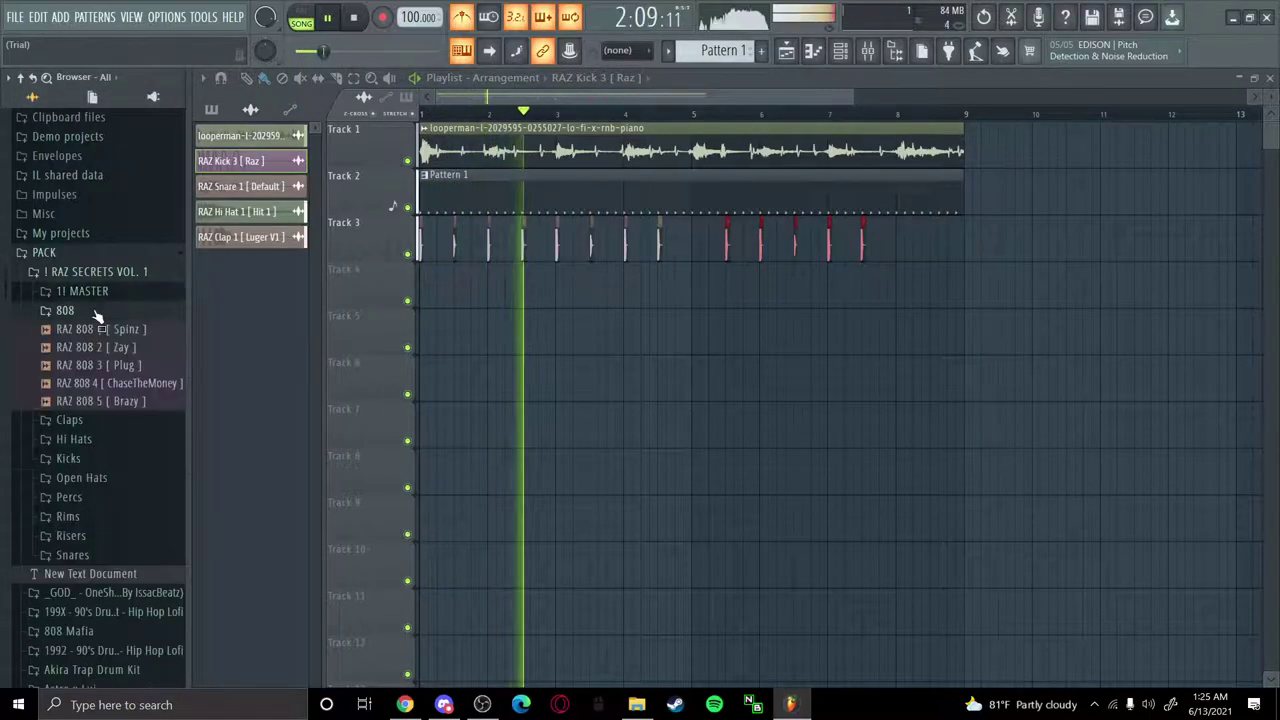
pyautogui.click(95, 329)
pyautogui.click(100, 347)
pyautogui.click(98, 365)
pyautogui.click(98, 383)
pyautogui.click(97, 401)
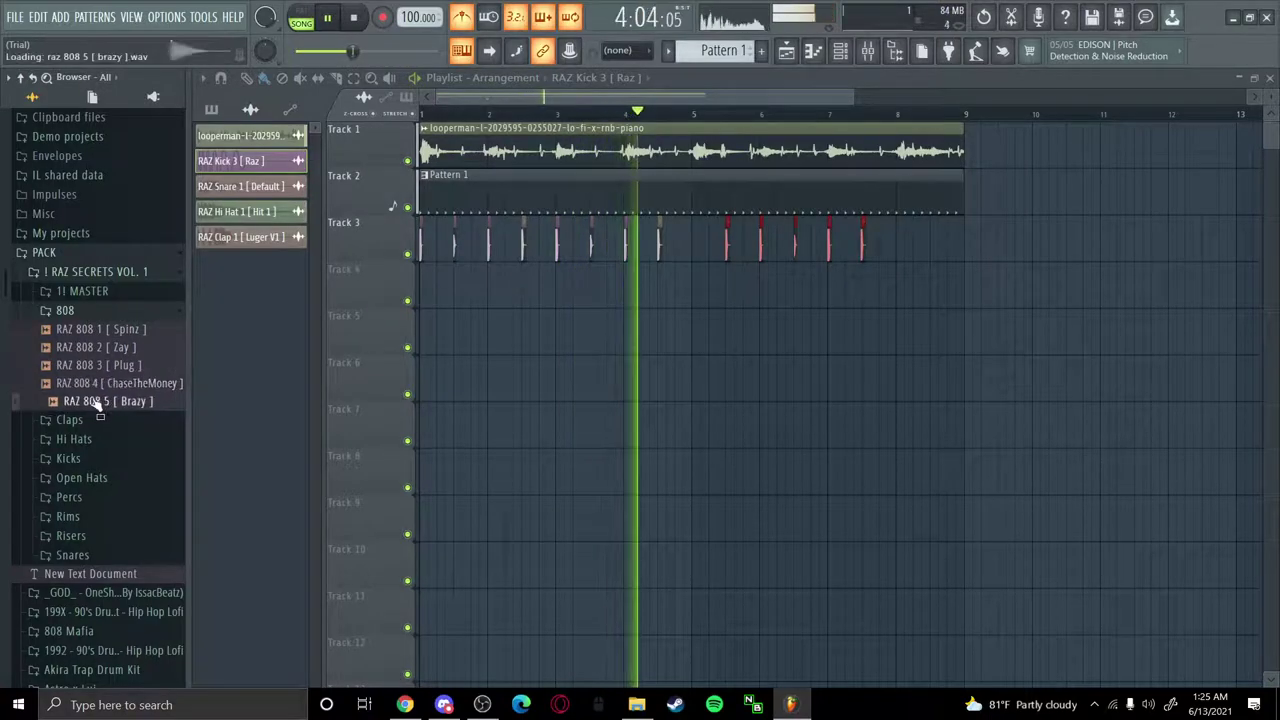
pyautogui.click(100, 348)
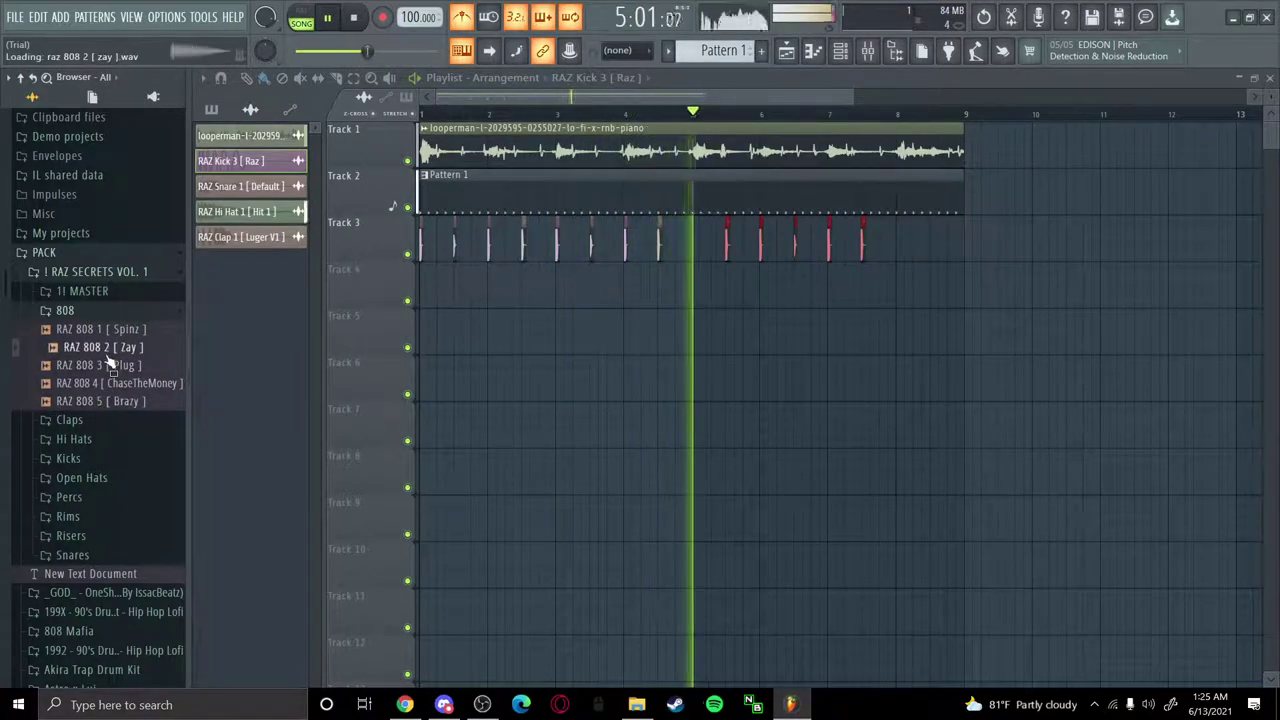
pyautogui.moveTo(110, 349); pyautogui.dragTo(657, 300)
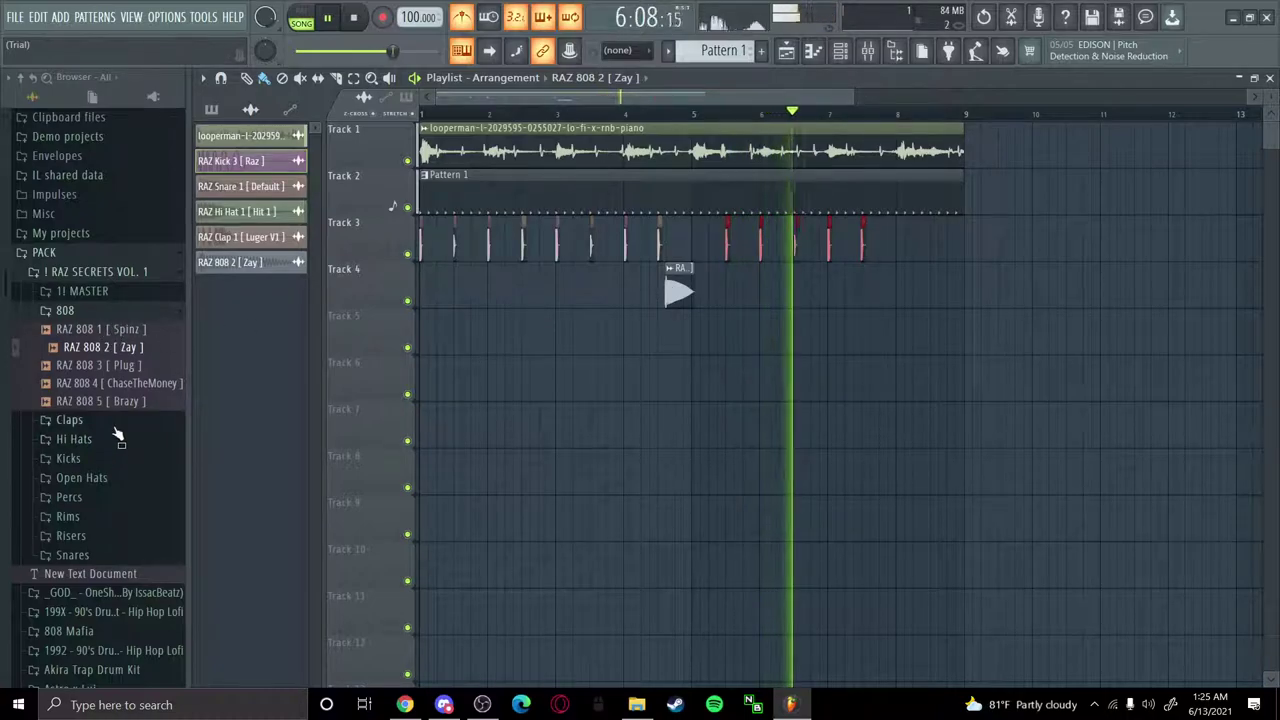
# Find RAZ Open Hat 1 [ 808 Mafia ] in the Open Hats folder and place it on Track 4 directly after the 808 clip
pyautogui.click(80, 477)
pyautogui.click(85, 496)
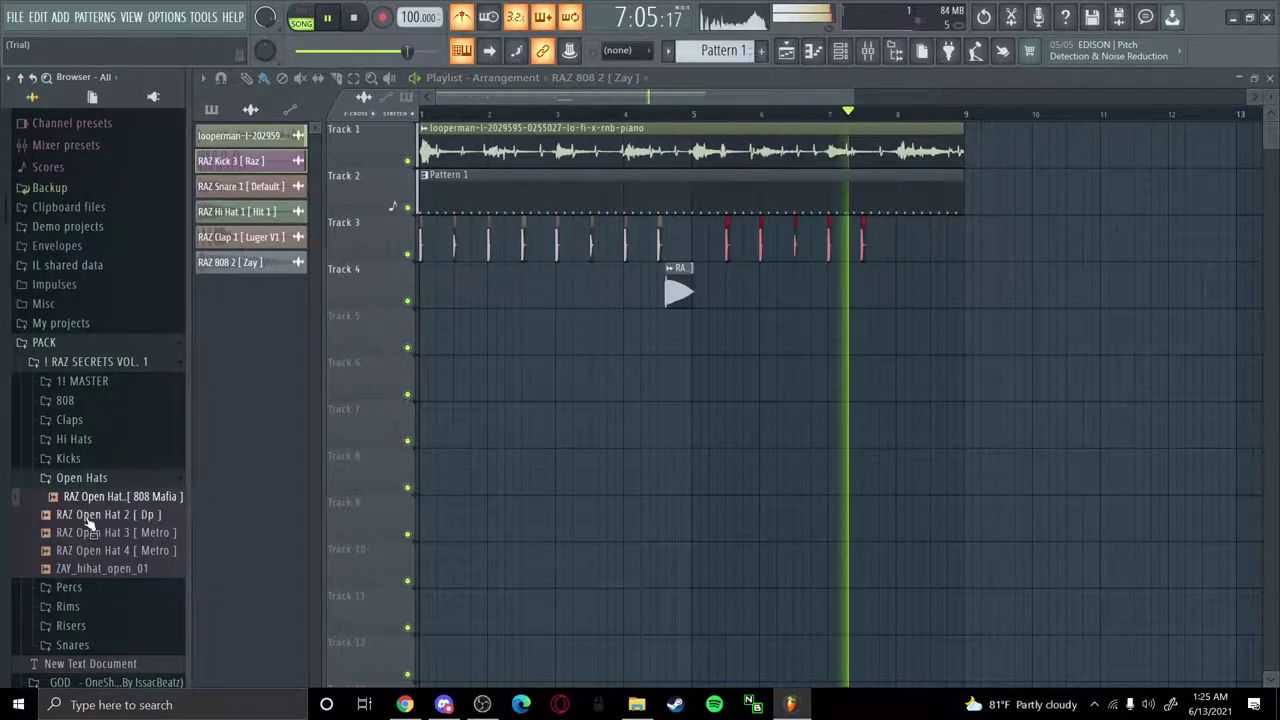
pyautogui.moveTo(110, 496); pyautogui.dragTo(700, 291)
pyautogui.press('space')
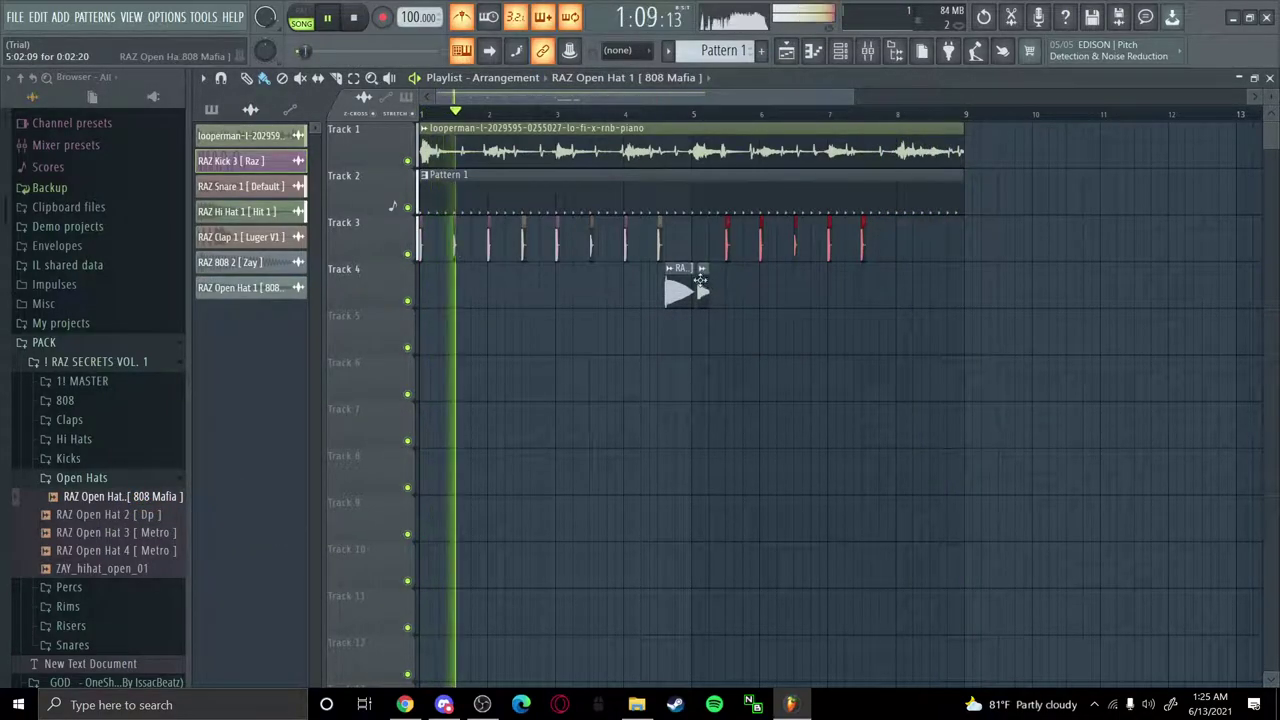
# Deselect the copied drum clips, replay from bar 4, and shift the open hat clip on Track 4 earlier to 5:01:06
pyautogui.click(562, 113)
pyautogui.click(630, 113)
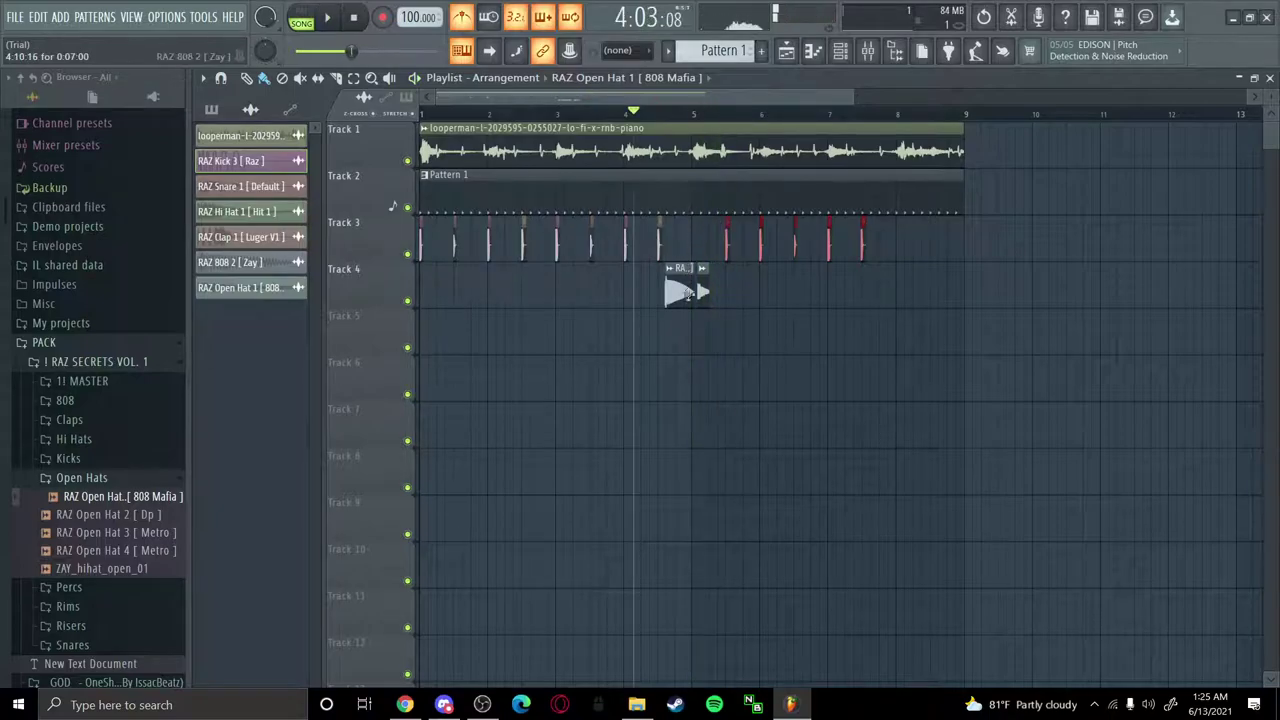
pyautogui.rightClick(706, 283)
pyautogui.click(717, 244)
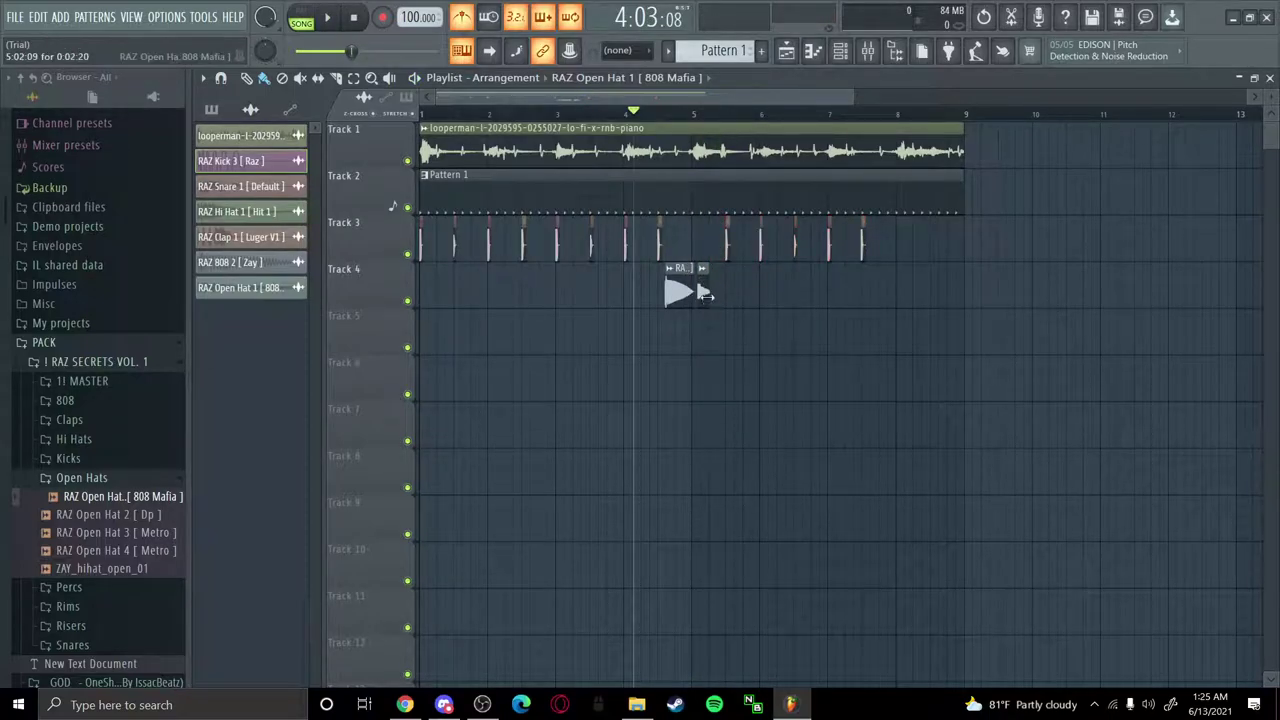
pyautogui.scroll(5, 706, 293)
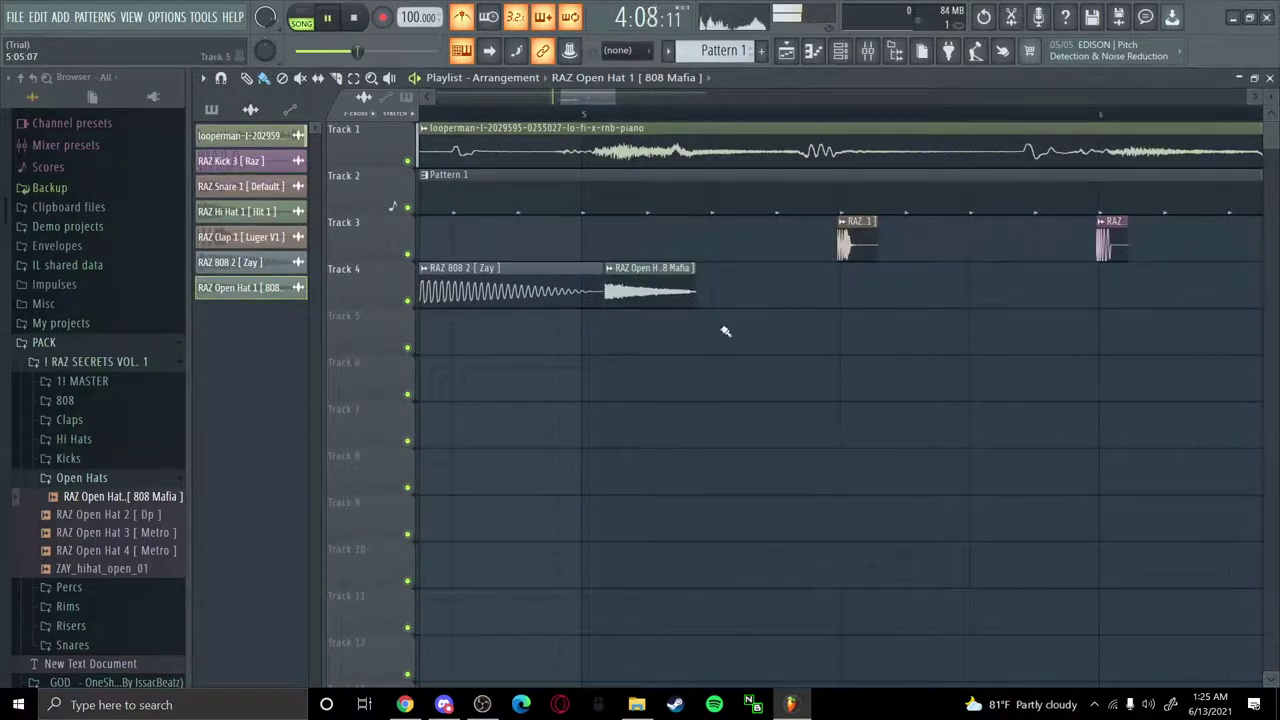
pyautogui.scroll(-5, 726, 331)
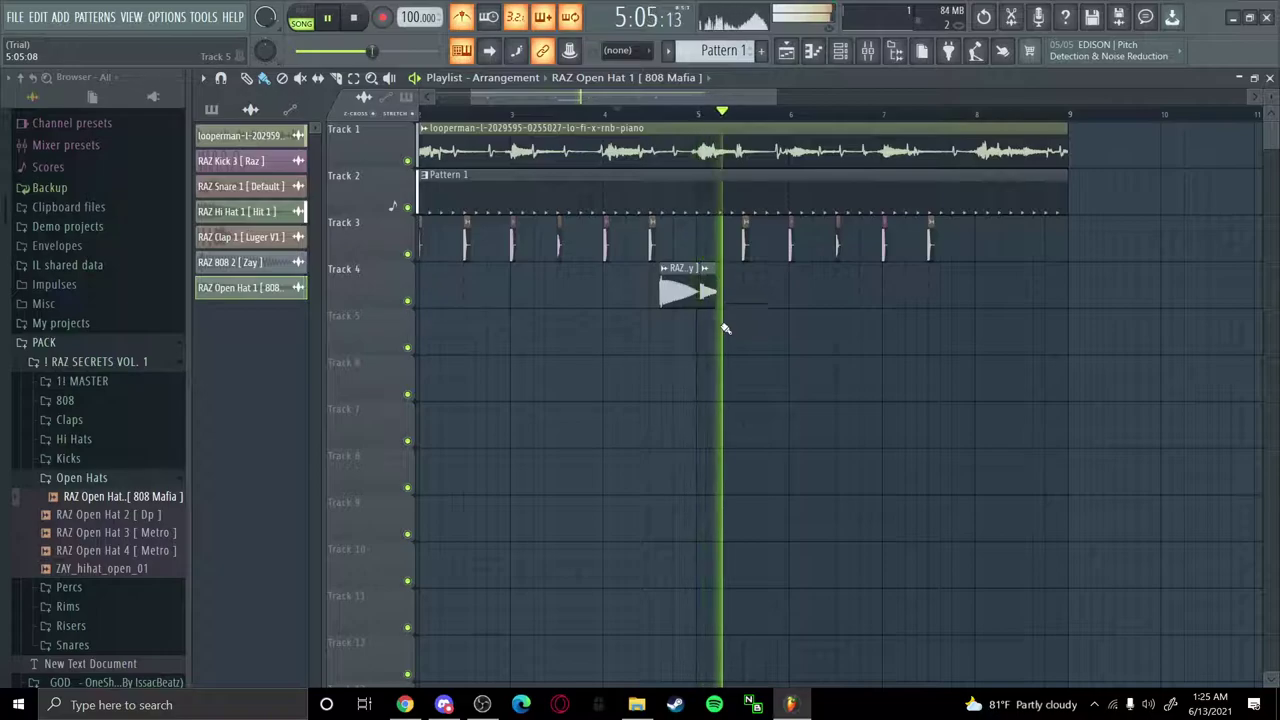
pyautogui.scroll(5, 713, 300)
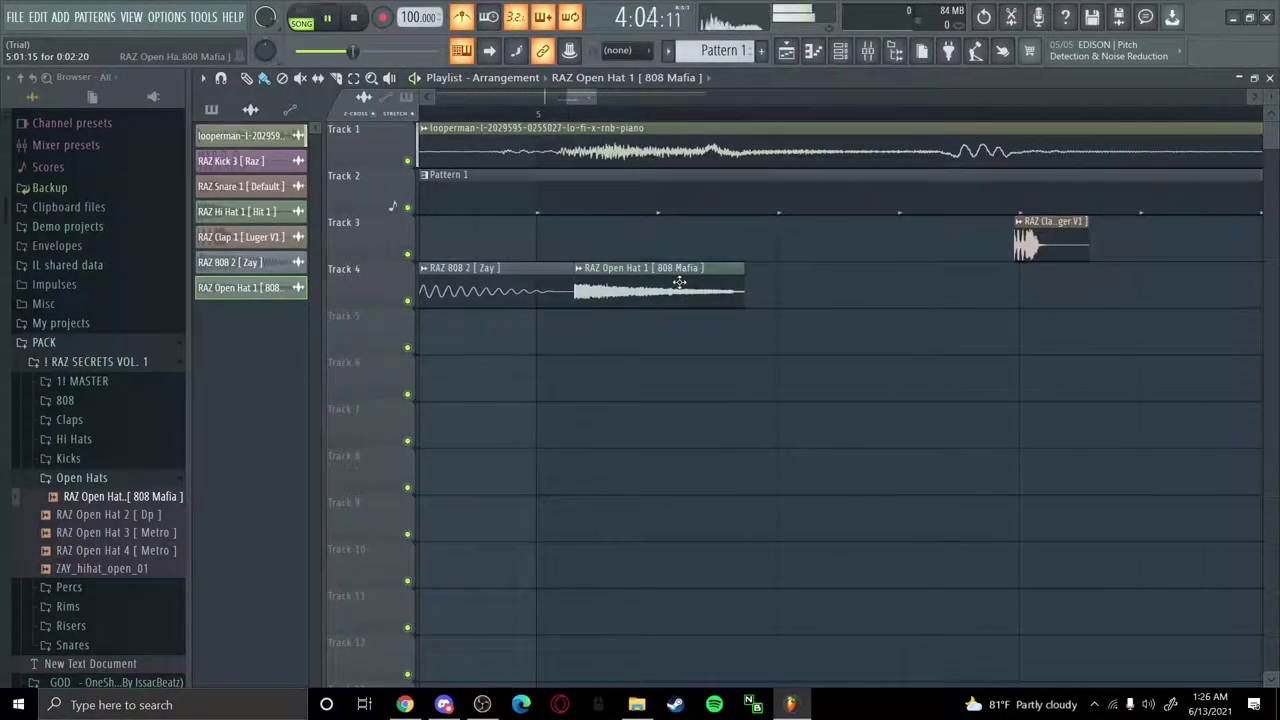
pyautogui.scroll(-5, 694, 351)
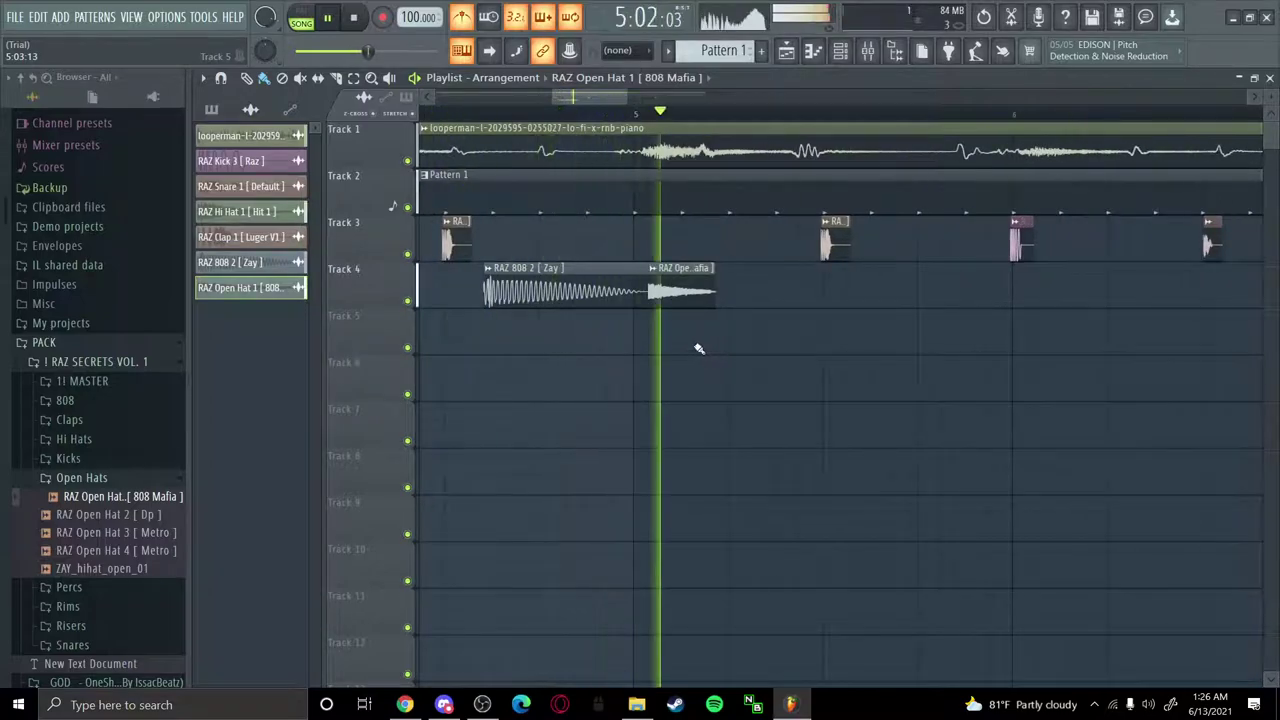
pyautogui.scroll(-1, 694, 341)
pyautogui.press('space')
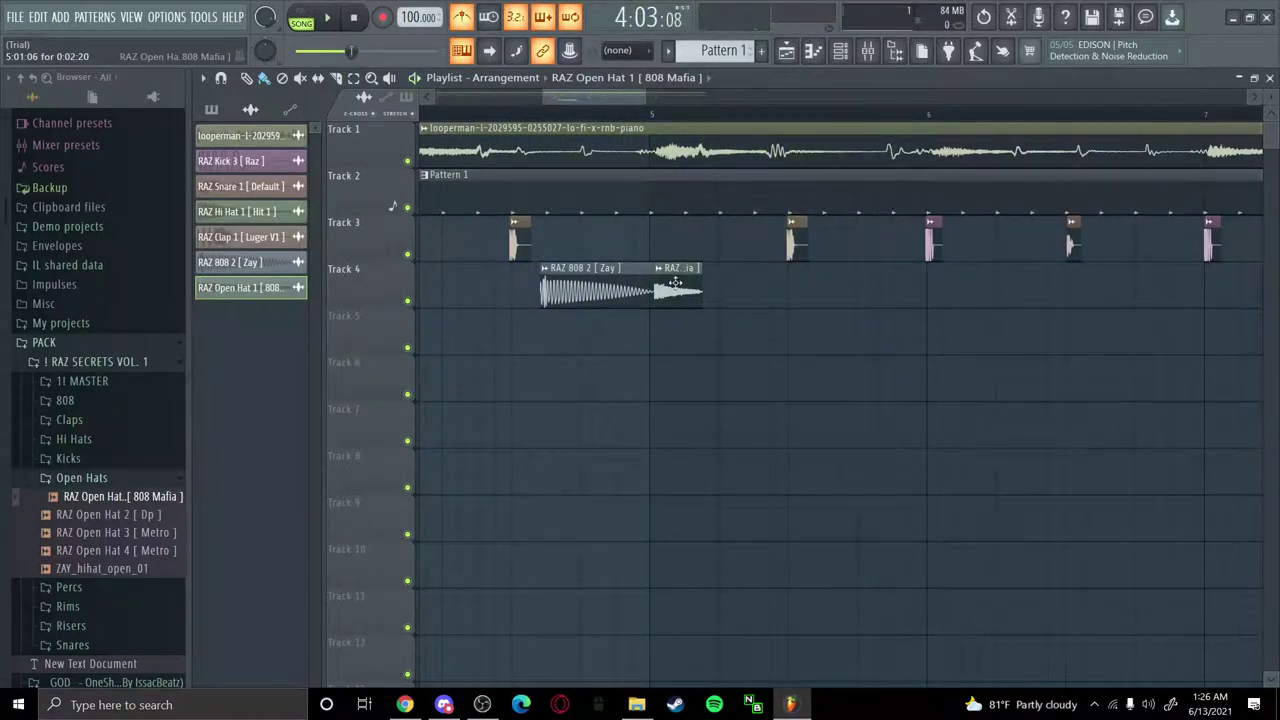
# Move the RAZ 808 2 [ Zay ] clip on Track 4 to 2:11:00, just after the bar 2 clap, checking its timing by playback
pyautogui.scroll(-3, 619, 393)
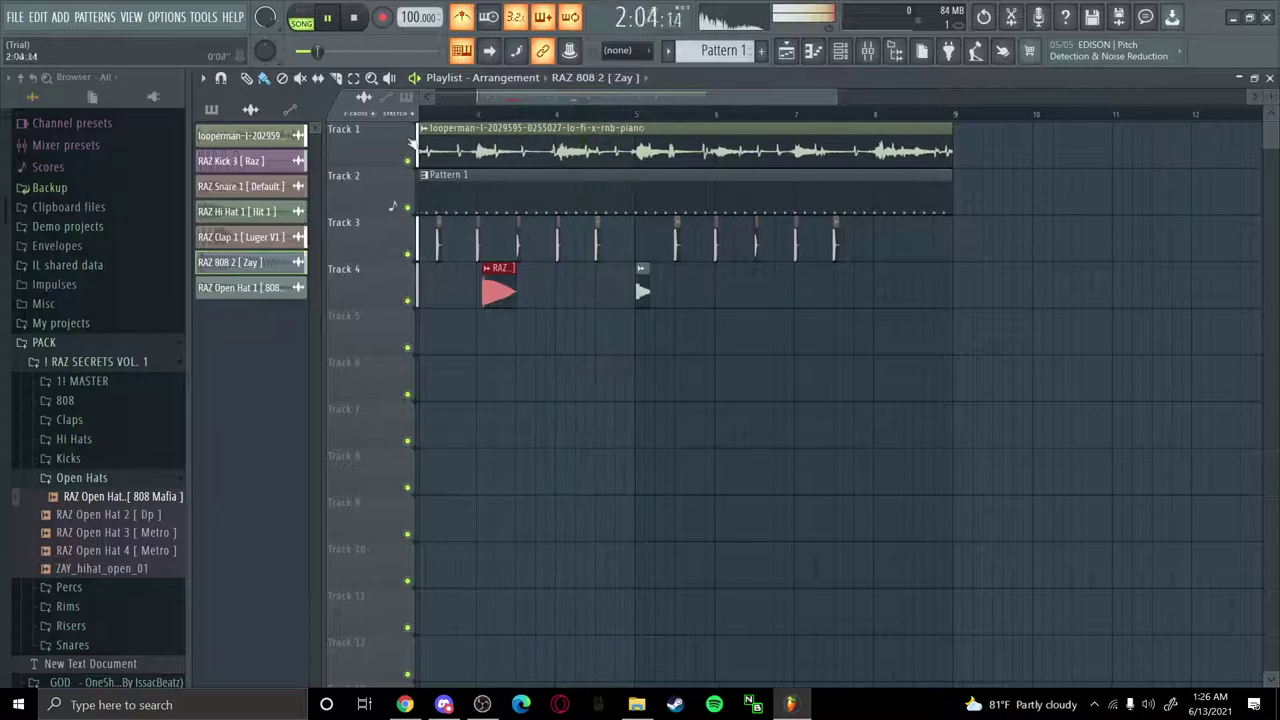
pyautogui.scroll(-2, 625, 376)
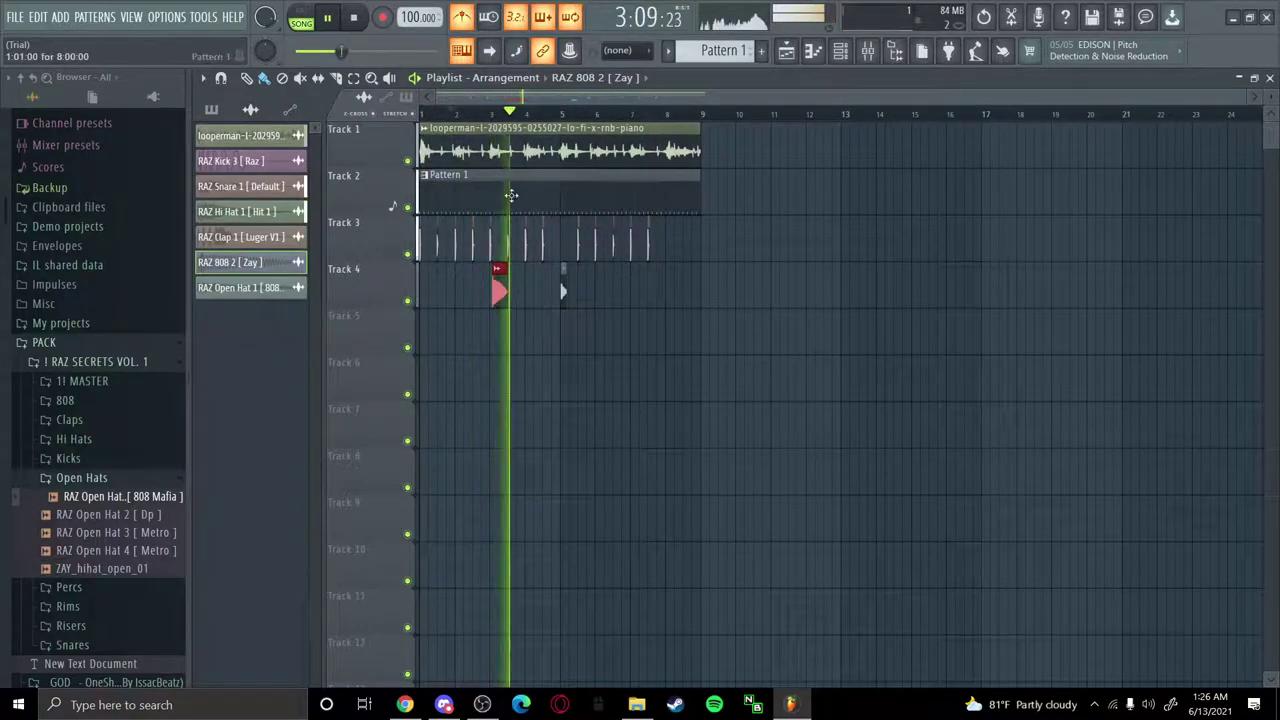
pyautogui.scroll(4, 522, 265)
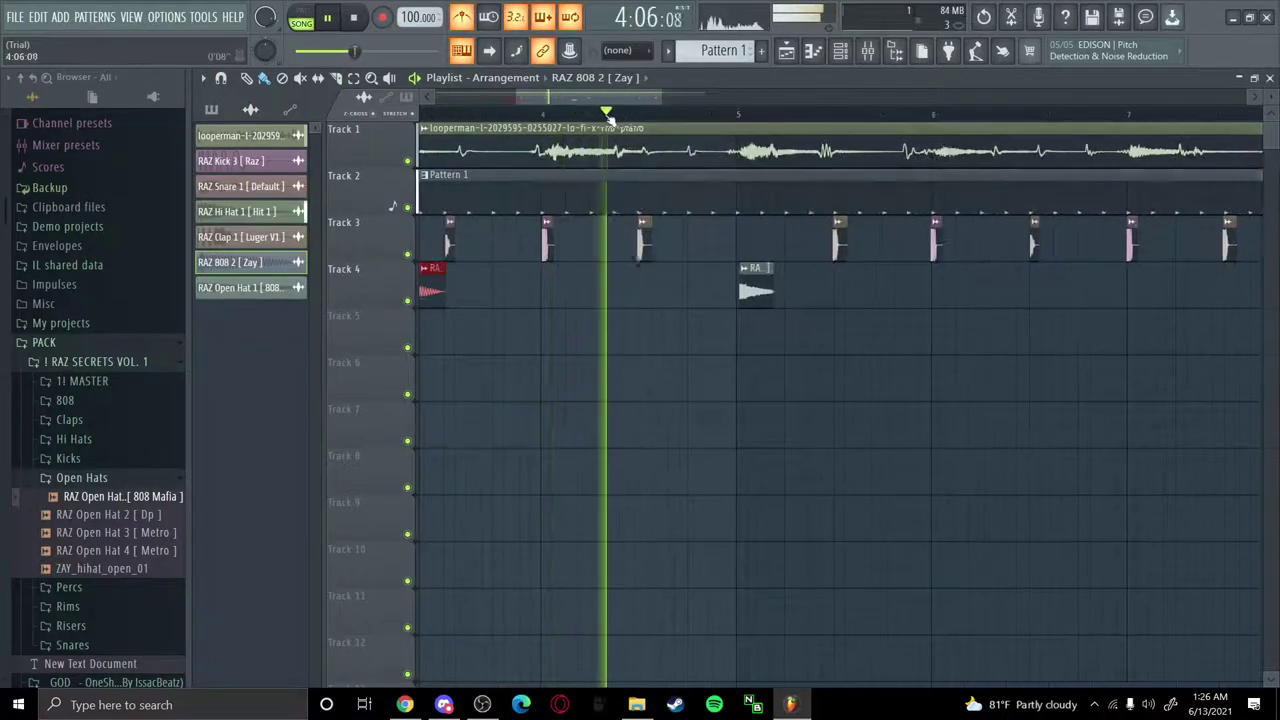
pyautogui.moveTo(509, 117); pyautogui.dragTo(425, 116)
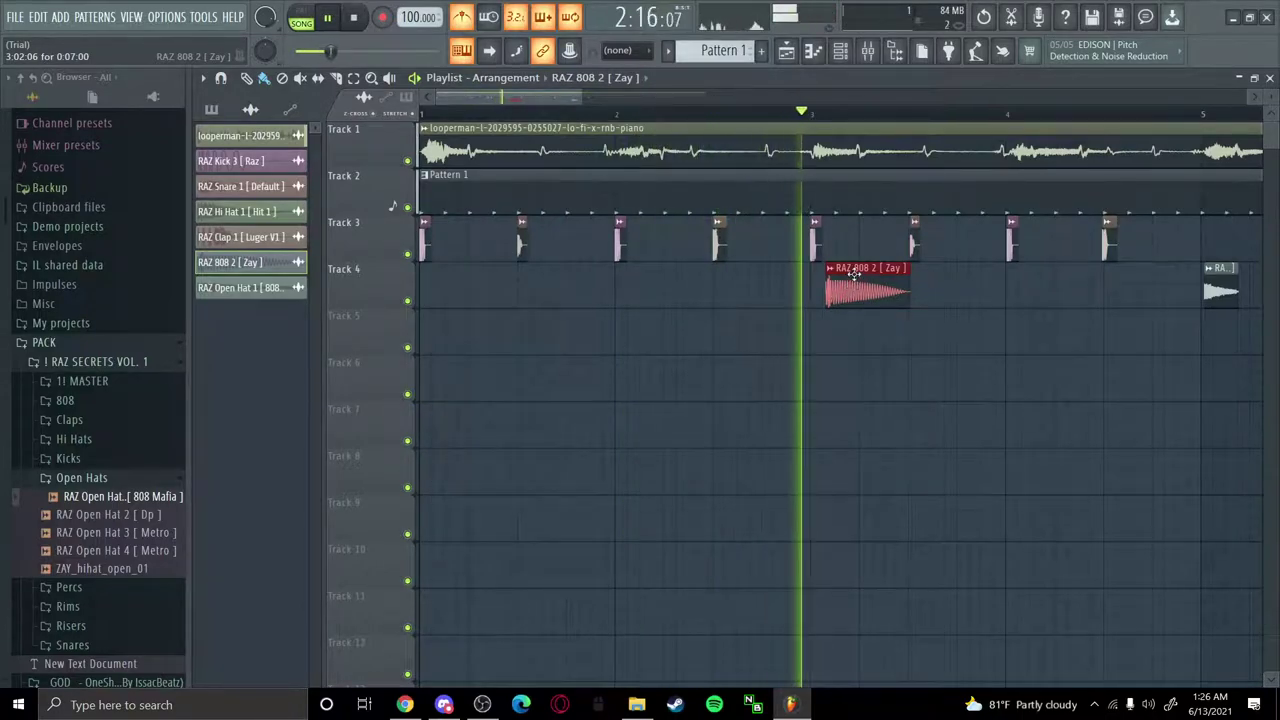
pyautogui.moveTo(853, 275); pyautogui.dragTo(762, 272)
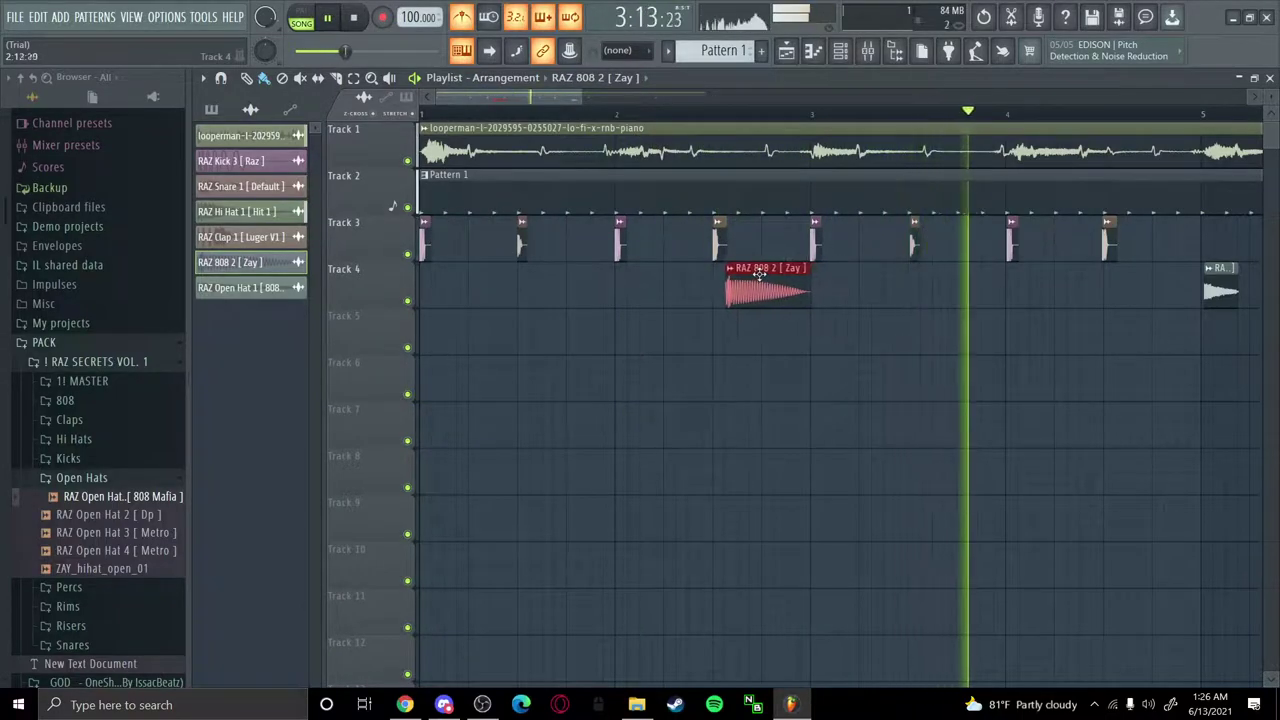
pyautogui.press('space')
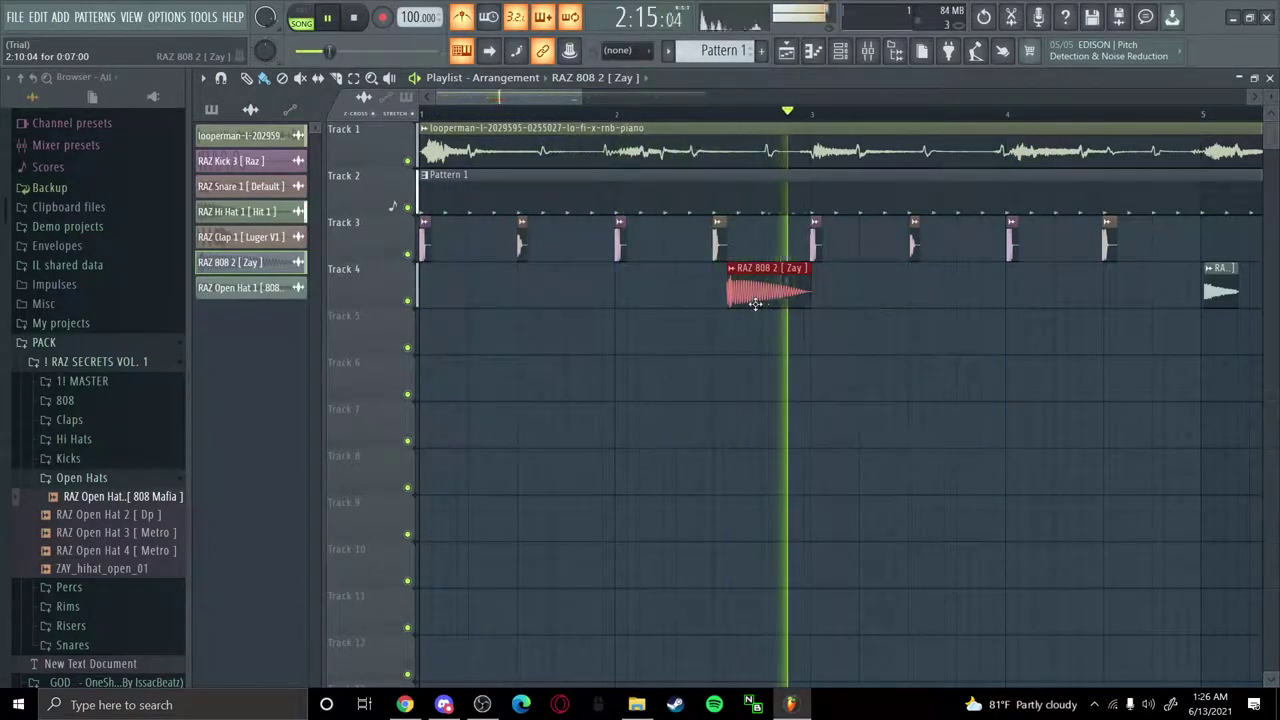
pyautogui.moveTo(757, 300); pyautogui.dragTo(769, 271)
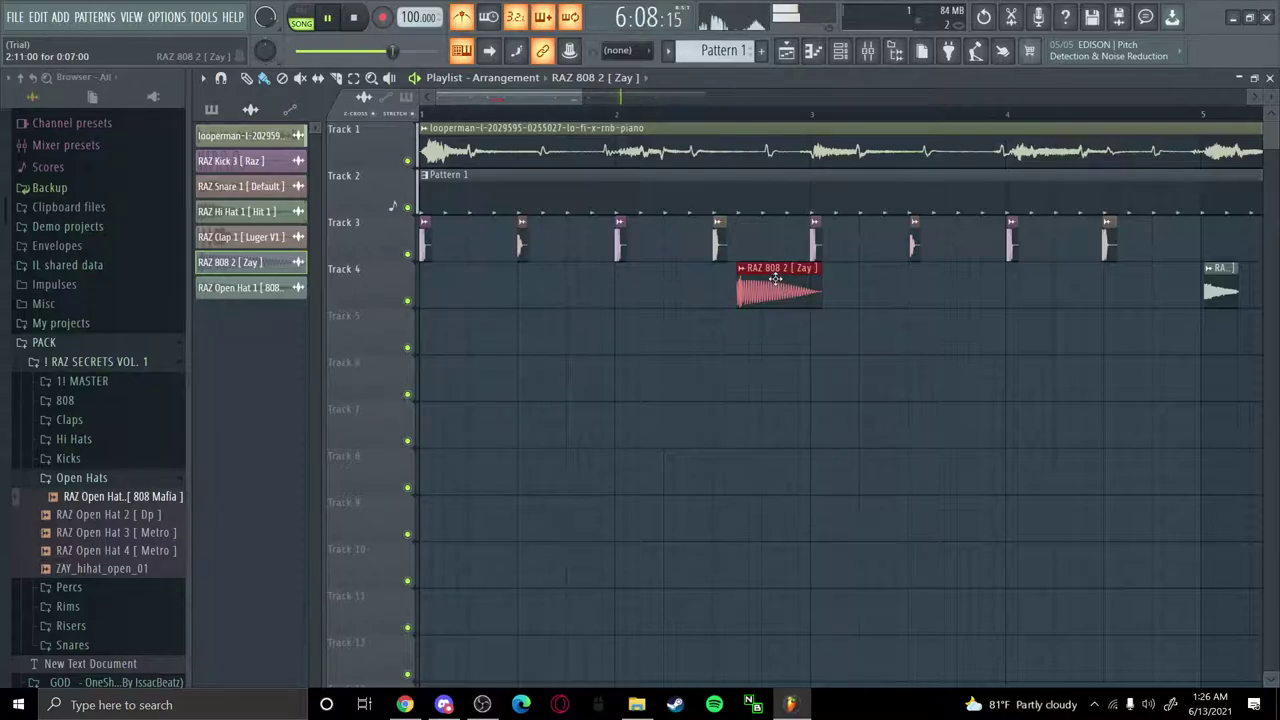
# Add a second RAZ 808 2 [ Zay ] clip on Track 4 one bar after the first and listen back
pyautogui.hotkey('ctrl', 'b')
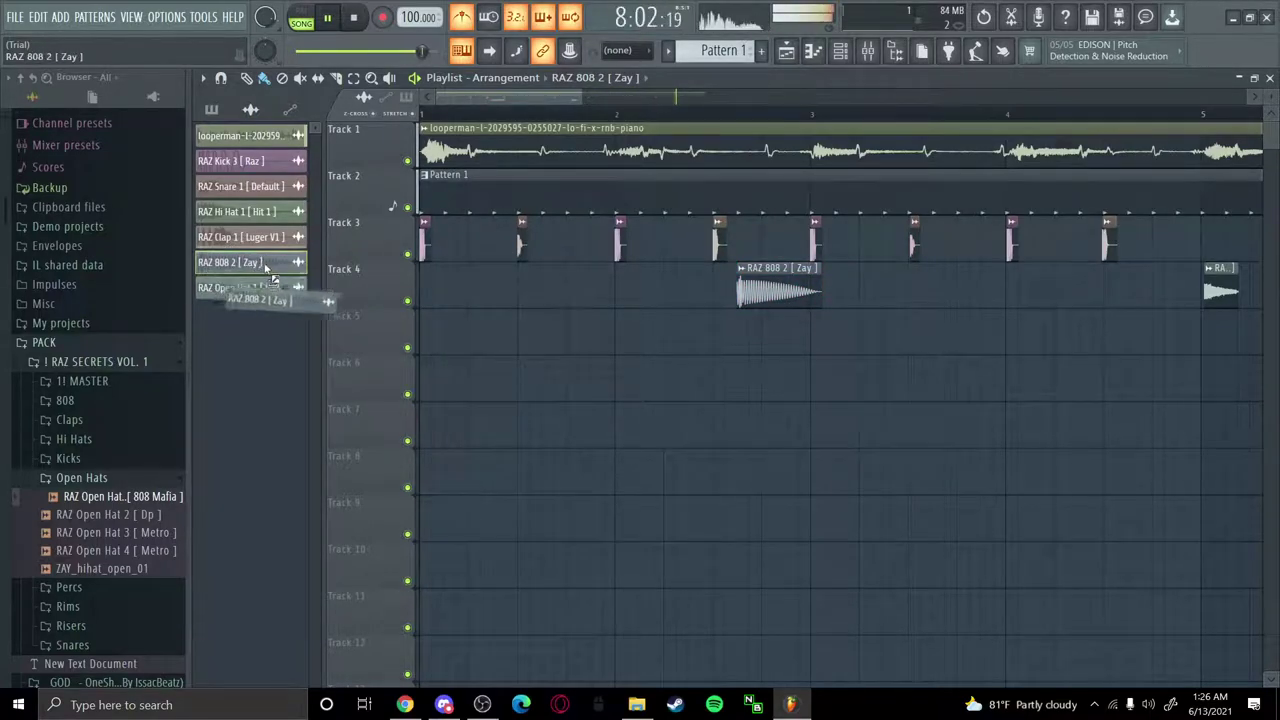
pyautogui.moveTo(393, 268); pyautogui.dragTo(532, 288)
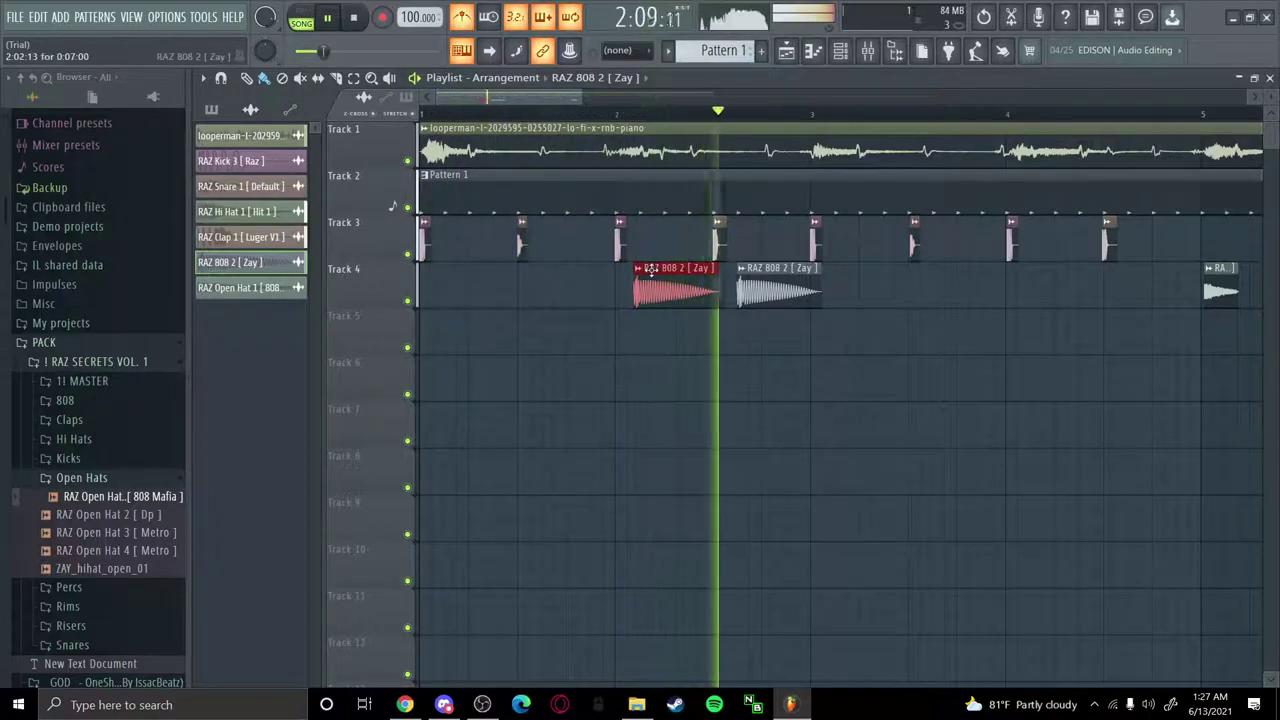
pyautogui.press('space')
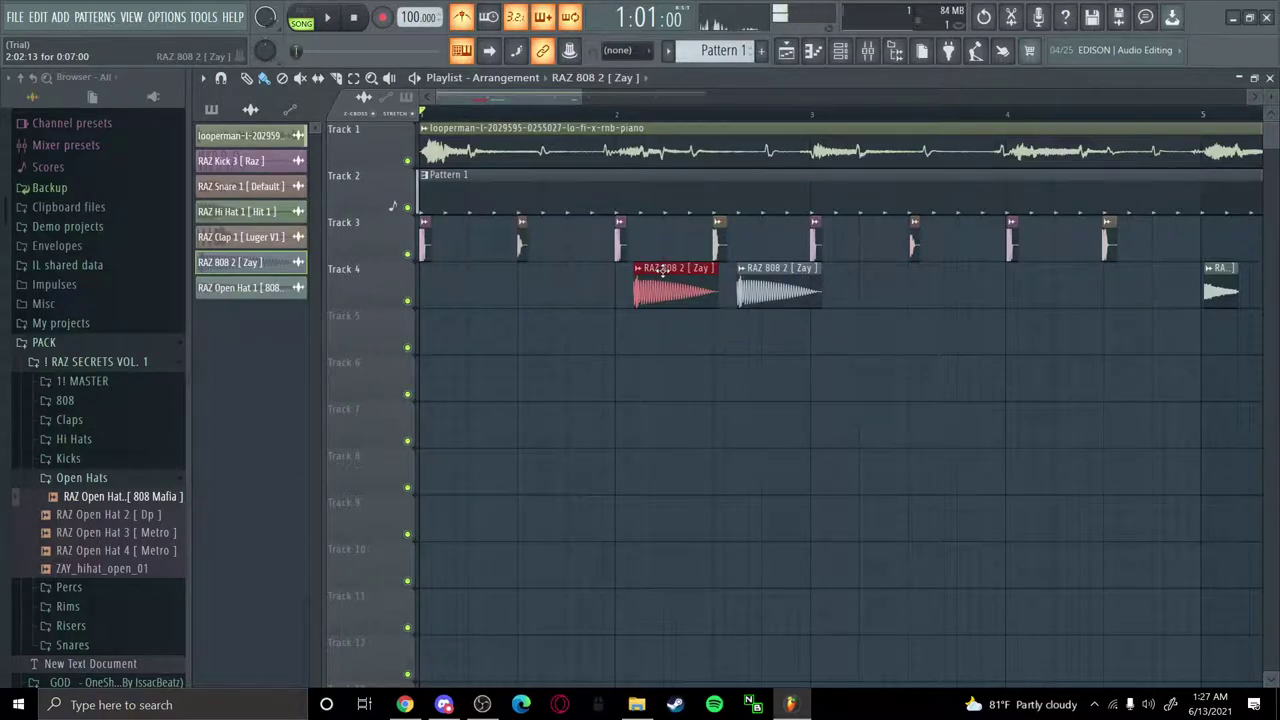
pyautogui.moveTo(661, 270); pyautogui.dragTo(988, 285)
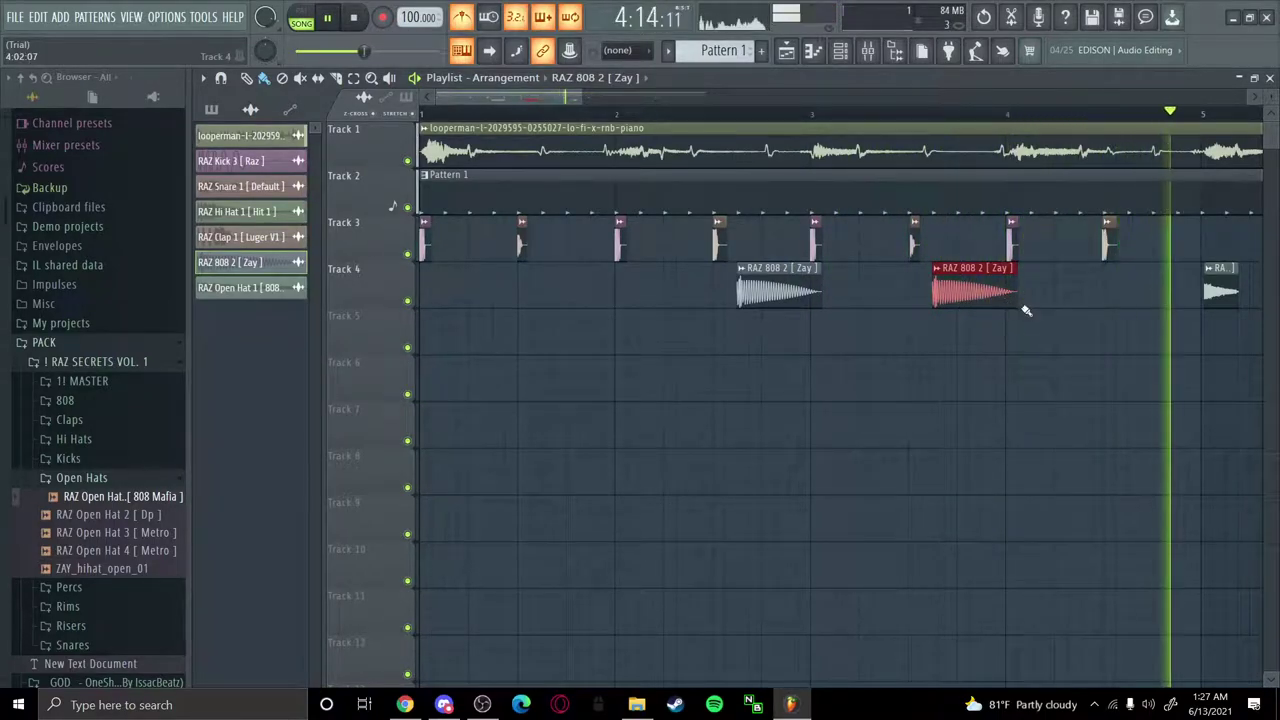
pyautogui.scroll(-2, 1026, 306)
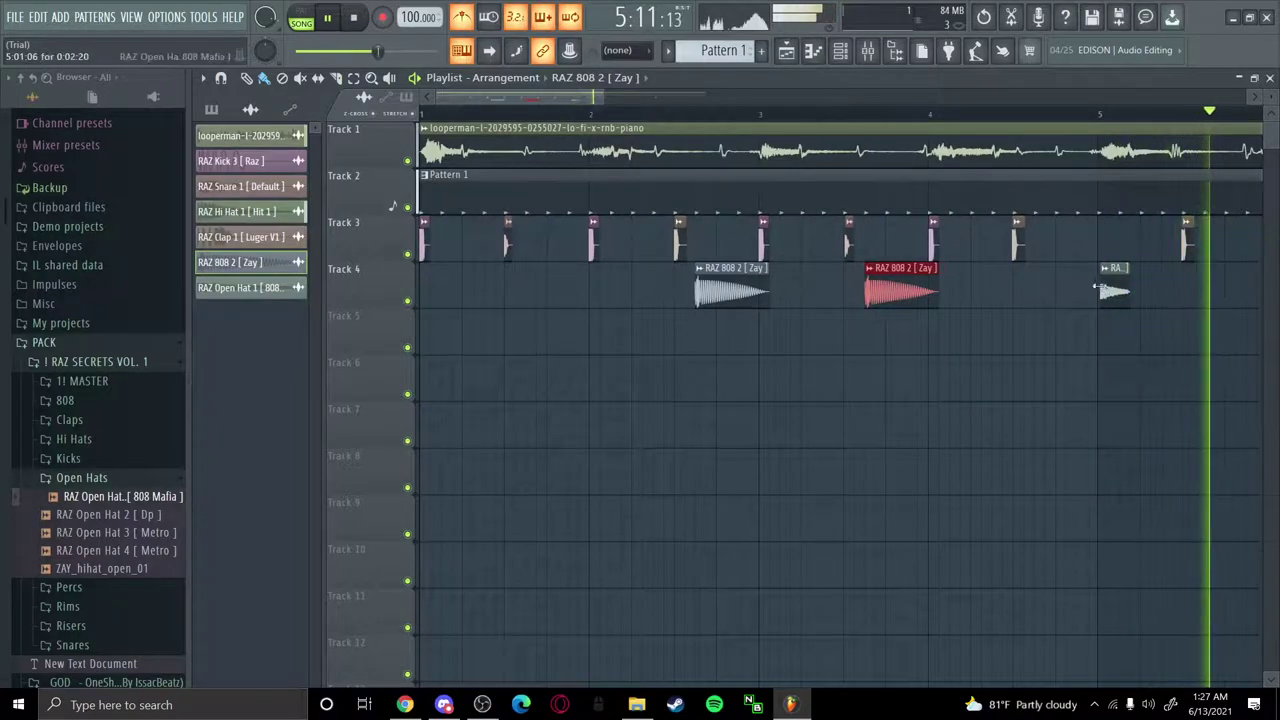
pyautogui.click(557, 113)
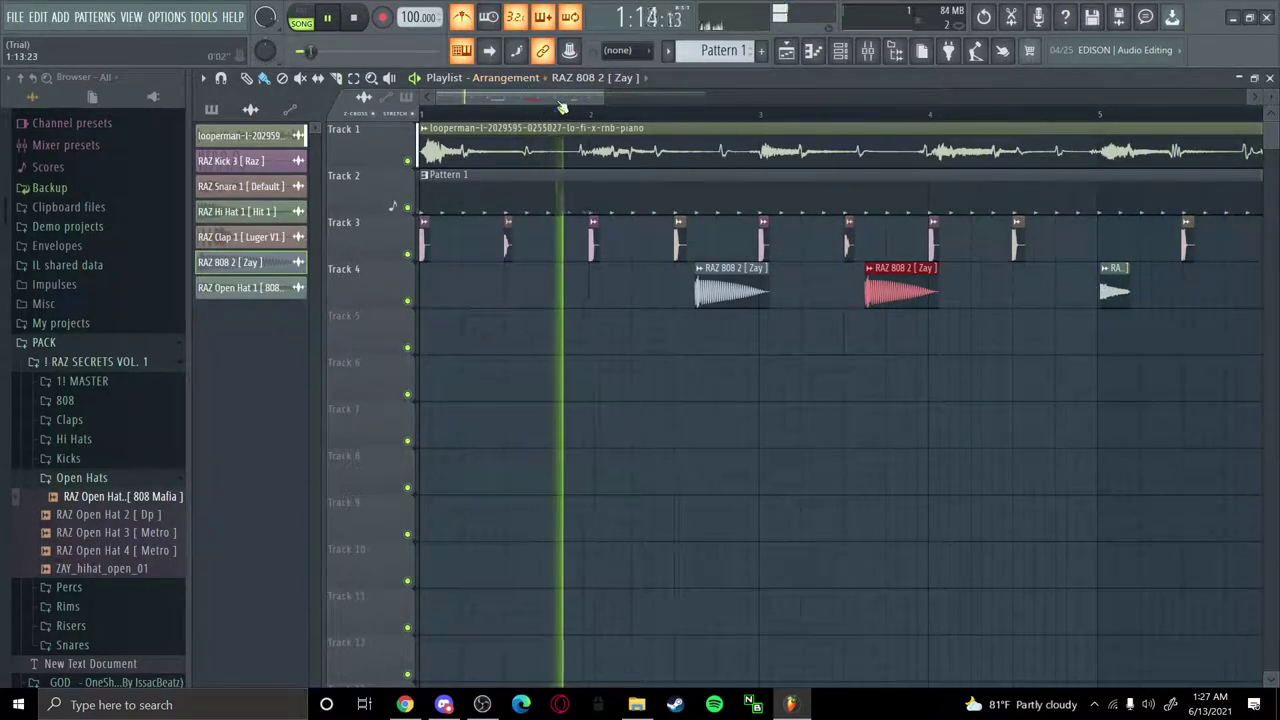
pyautogui.moveTo(544, 96); pyautogui.dragTo(619, 93)
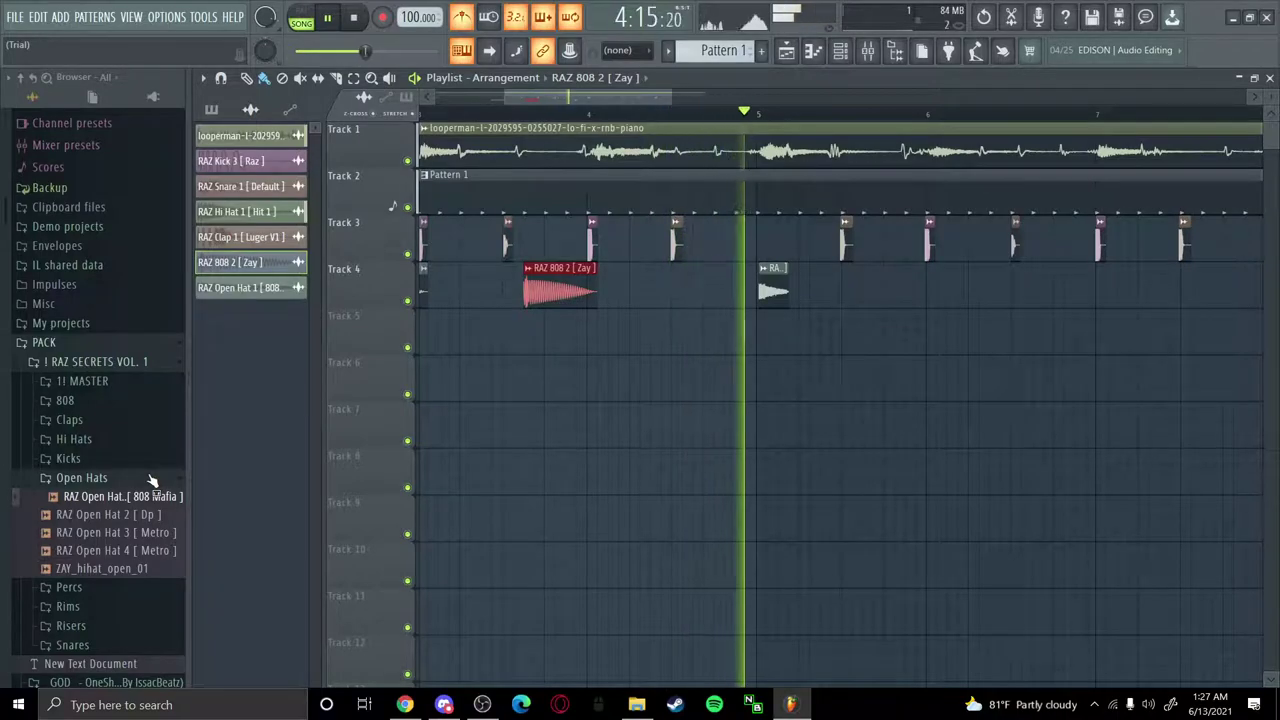
# Find 90's Oh Hat 2 in the 199X kit, place it on Track 4 near bar 5, and shift the open hat clip earlier within bar 4
pyautogui.scroll(-4, 155, 477)
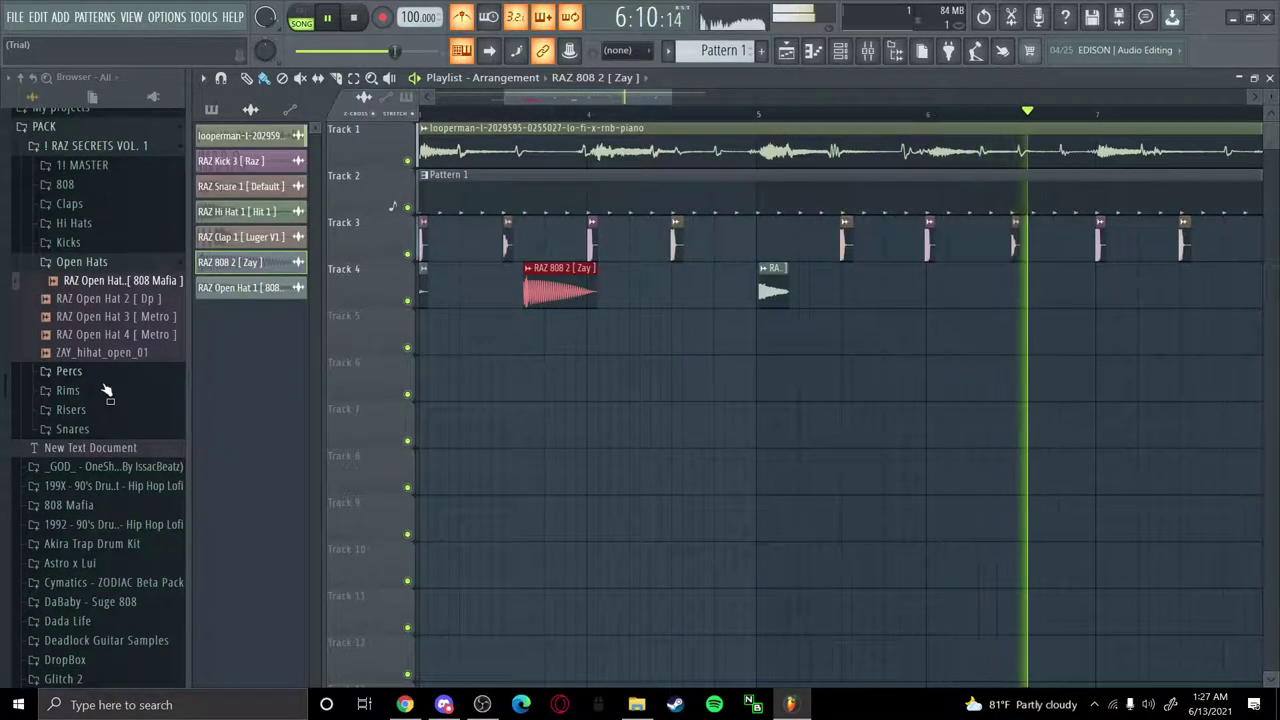
pyautogui.click(105, 485)
pyautogui.scroll(-6, 86, 420)
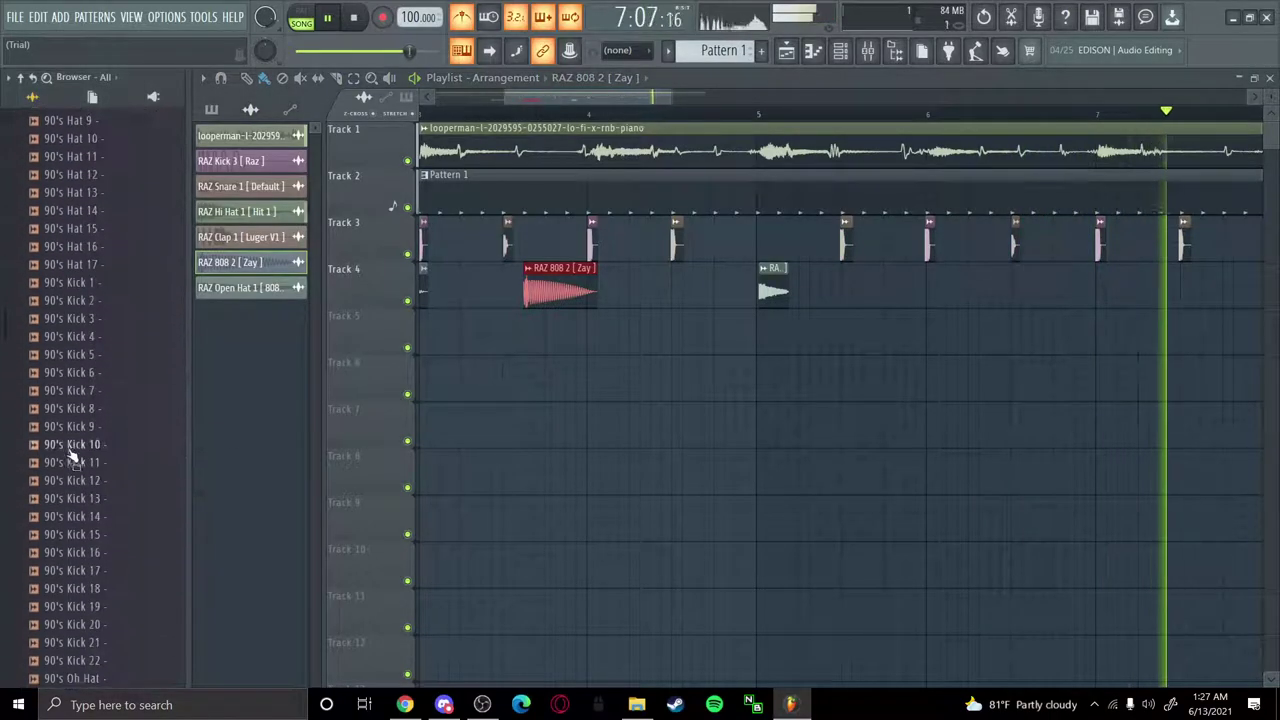
pyautogui.click(90, 372)
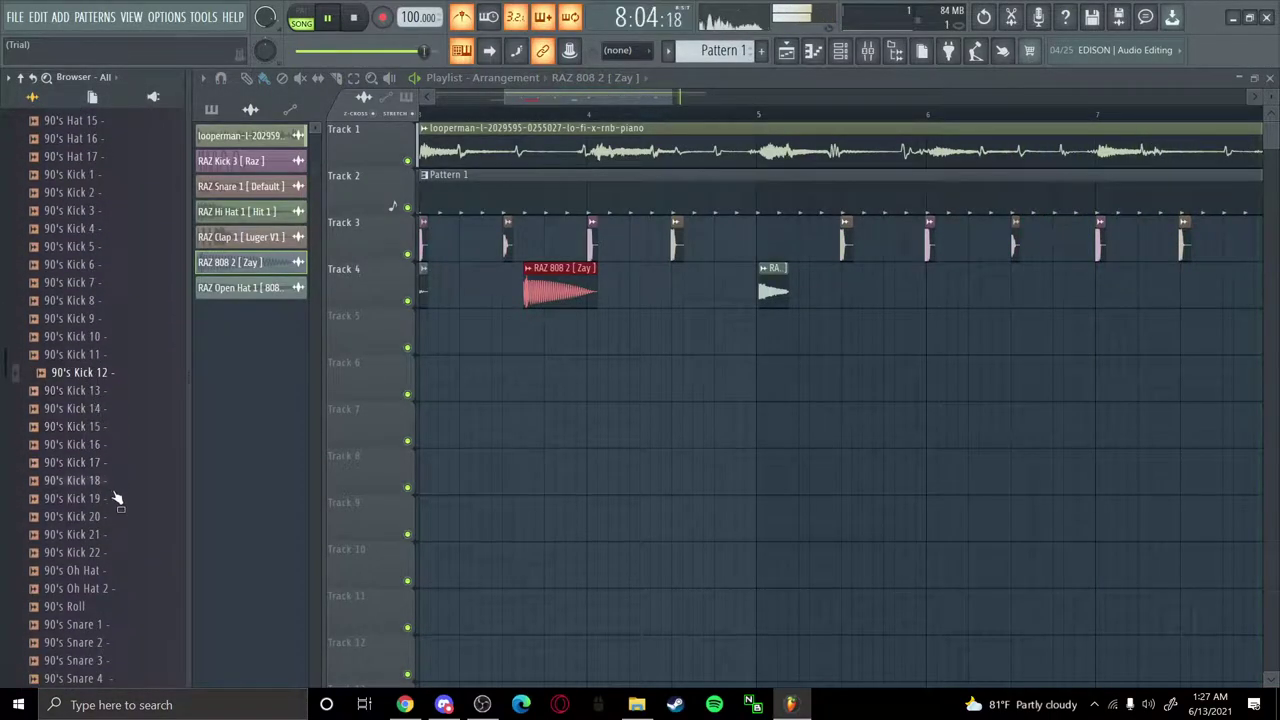
pyautogui.scroll(-4, 95, 592)
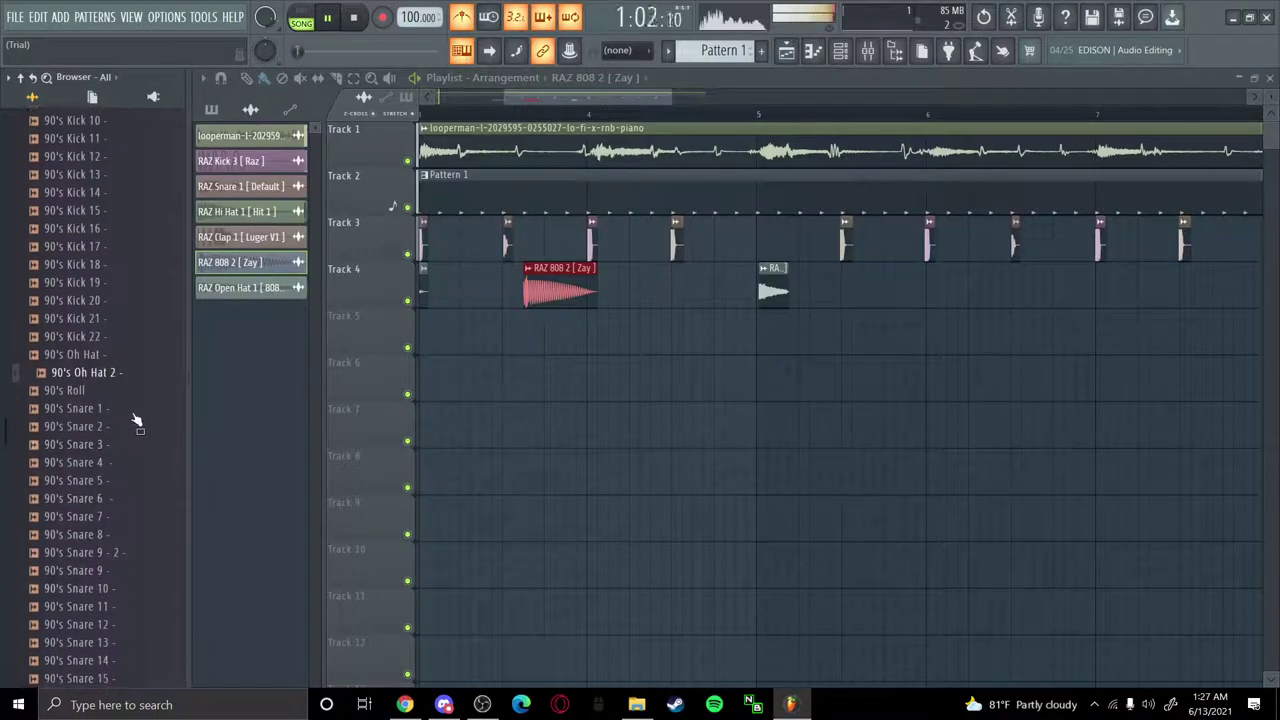
pyautogui.moveTo(112, 373); pyautogui.dragTo(698, 272)
pyautogui.moveTo(856, 274); pyautogui.dragTo(800, 275)
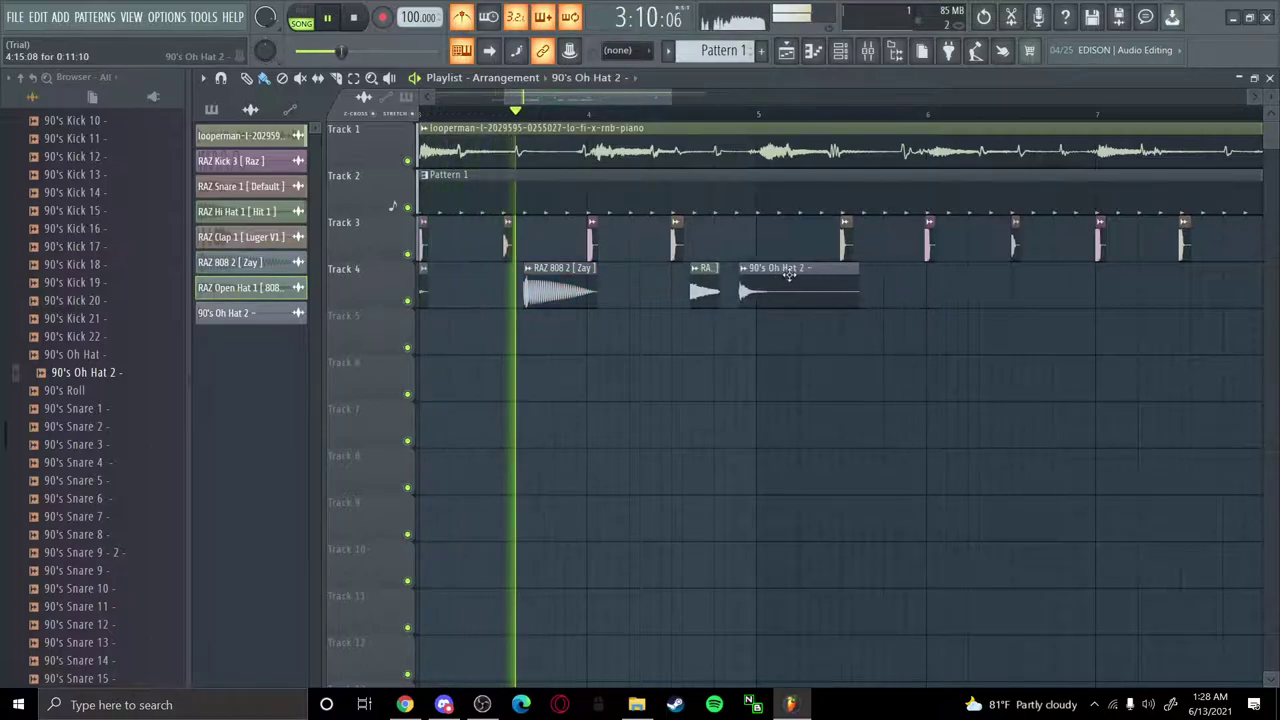
# Replay the arrangement with the new hat and remove the 90's Oh Hat 2 clip from Track 4
pyautogui.press('space')
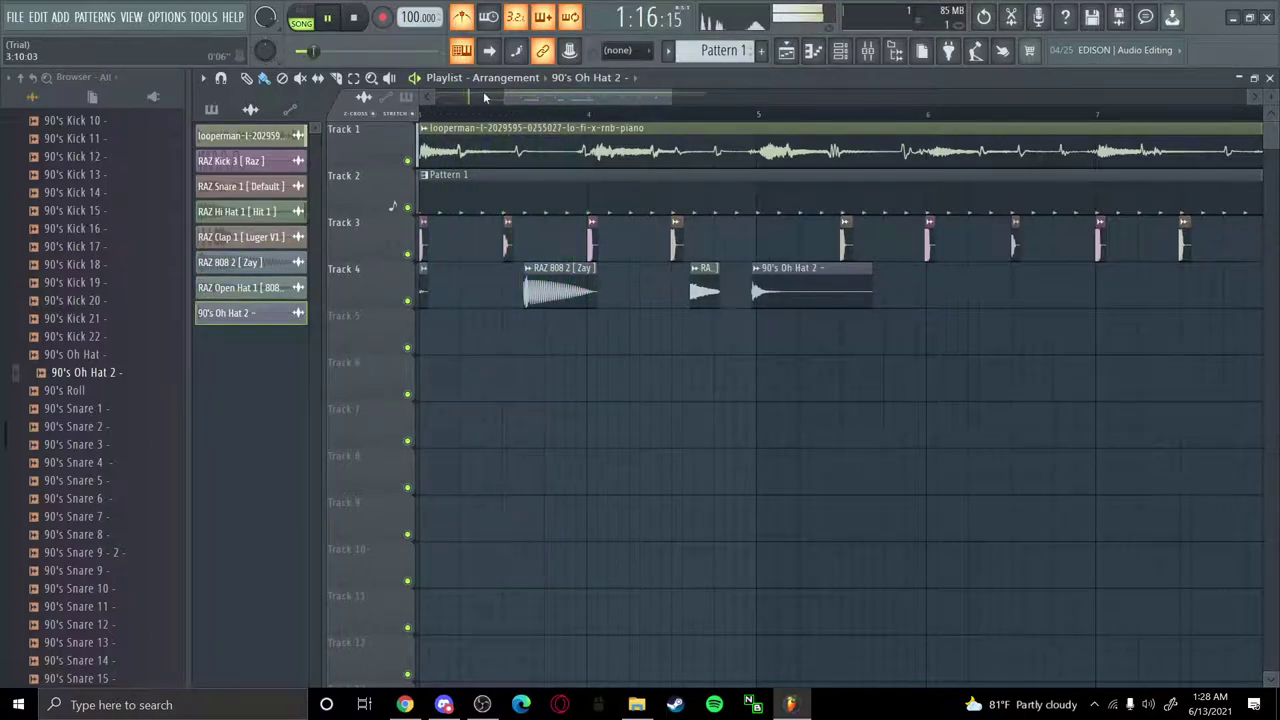
pyautogui.scroll(-5, 530, 293)
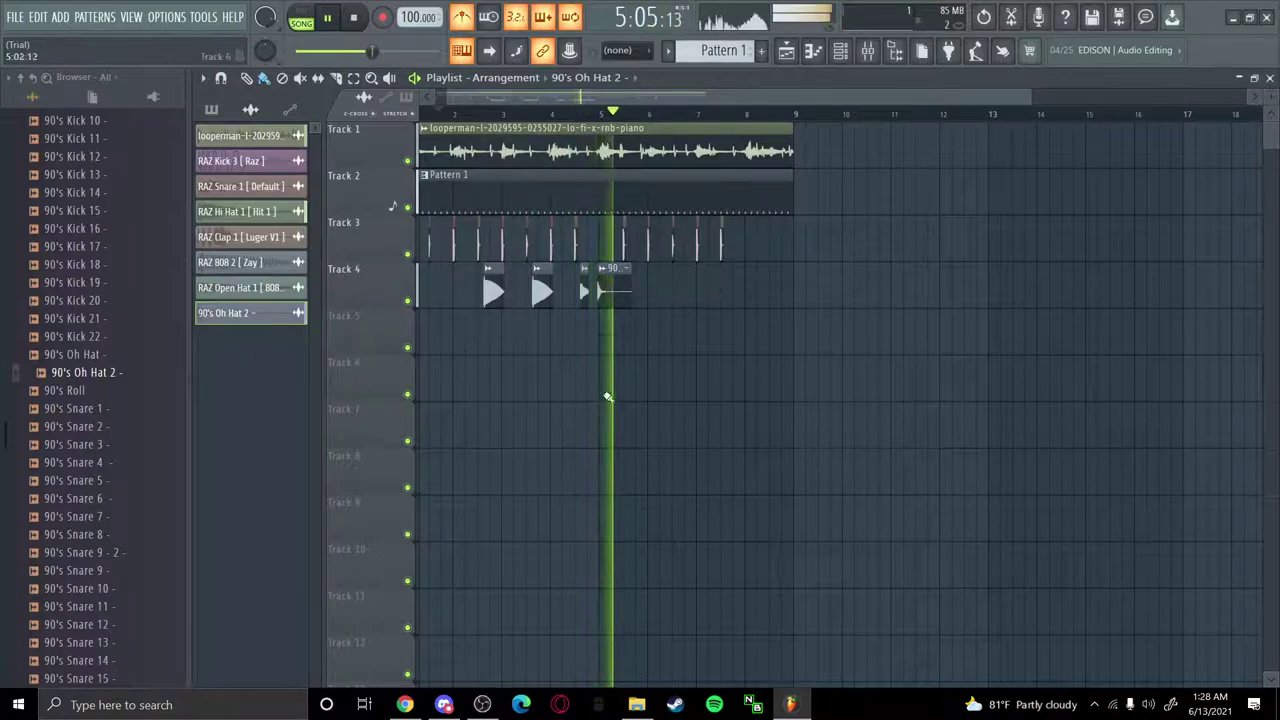
pyautogui.rightClick(612, 306)
# Audition 90's Oh Hat, 90's Oh Hat 2, 90's Roll and several snares through 90's Snare 22 in the 199X kit
pyautogui.click(94, 372)
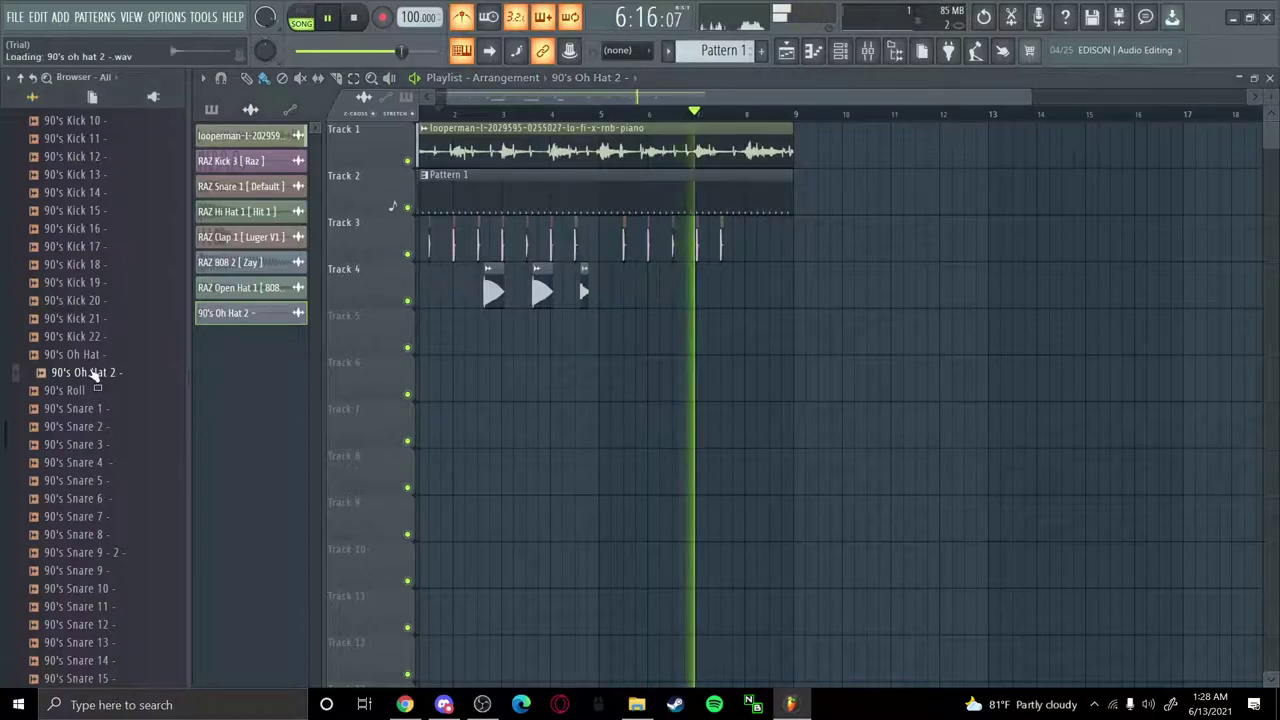
pyautogui.click(88, 355)
pyautogui.click(80, 373)
pyautogui.click(80, 391)
pyautogui.click(82, 409)
pyautogui.click(84, 392)
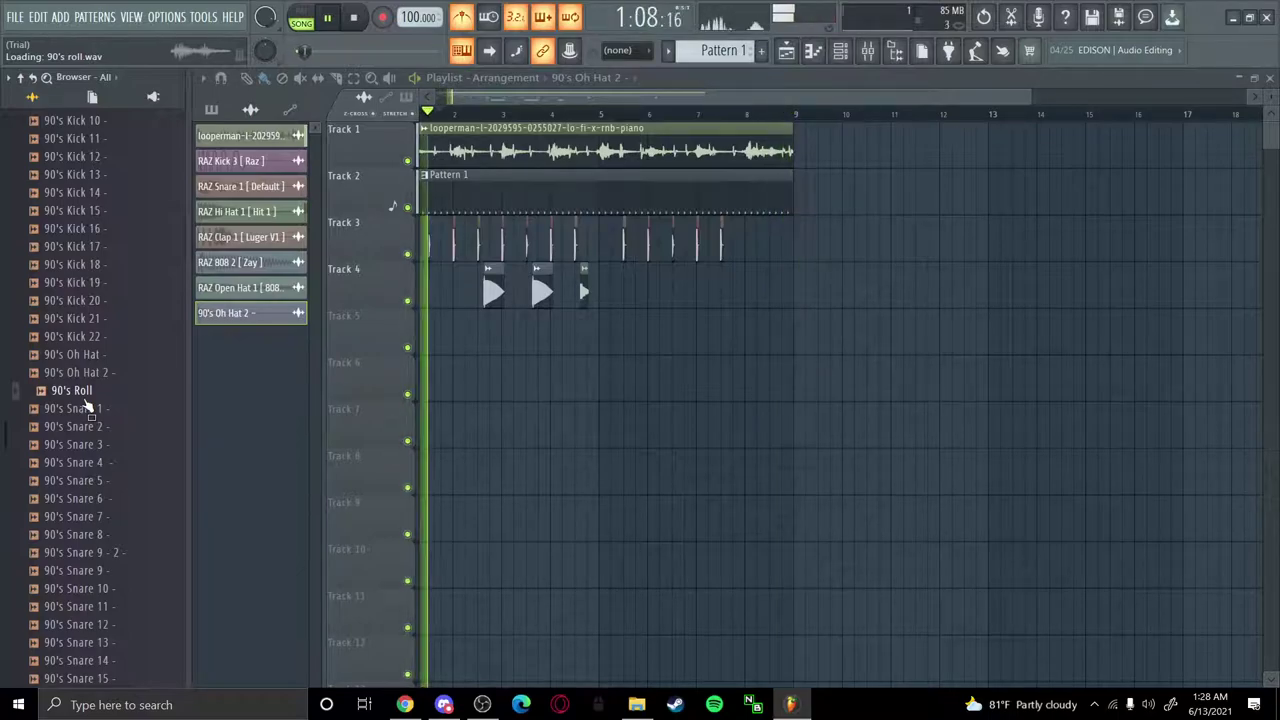
pyautogui.click(117, 444)
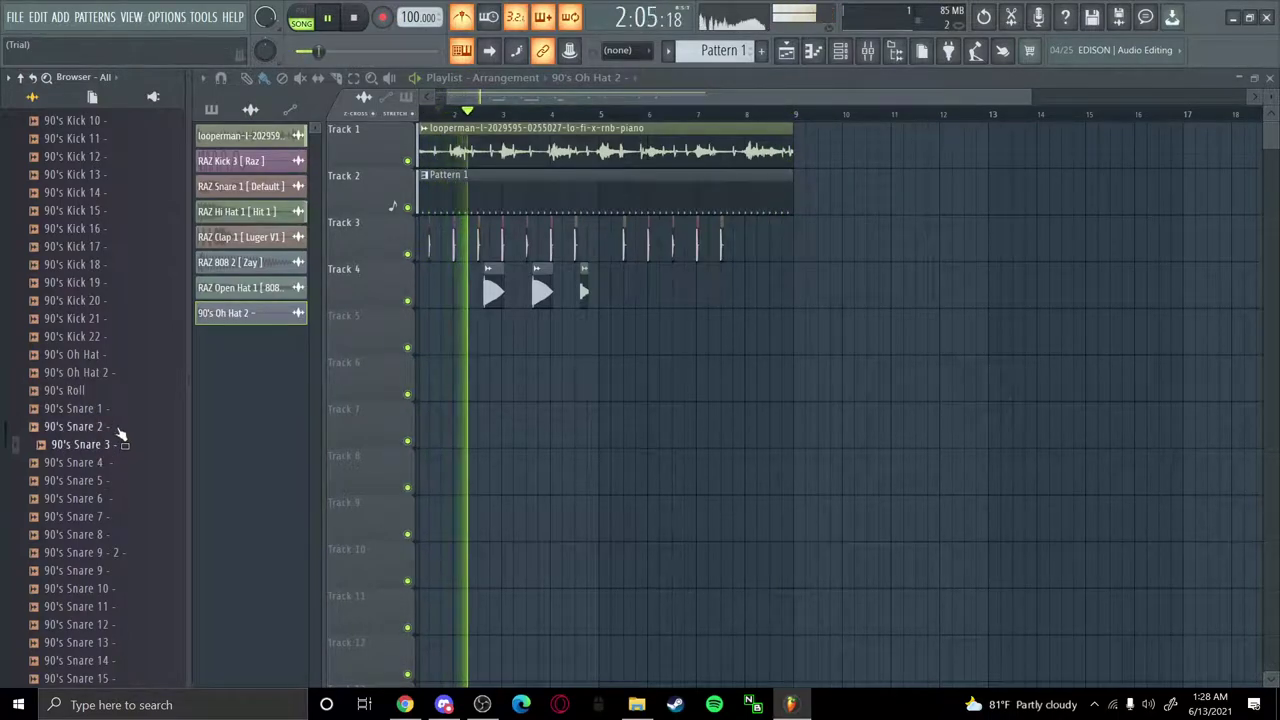
pyautogui.click(120, 409)
pyautogui.scroll(-8, 140, 405)
pyautogui.scroll(3, 145, 405)
pyautogui.click(80, 462)
pyautogui.click(82, 480)
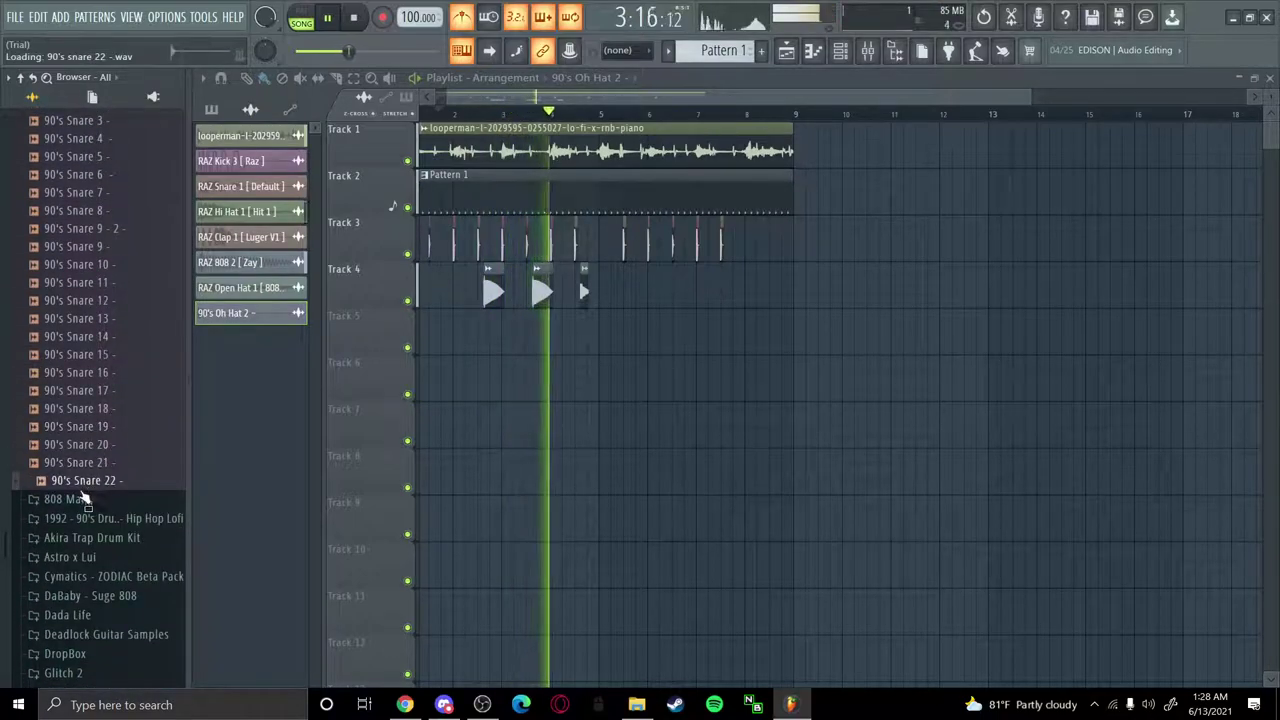
# Expand the 808 Mafia folder and look through its 808 Mafia 808 Drums subfolder
pyautogui.click(85, 498)
pyautogui.click(85, 430)
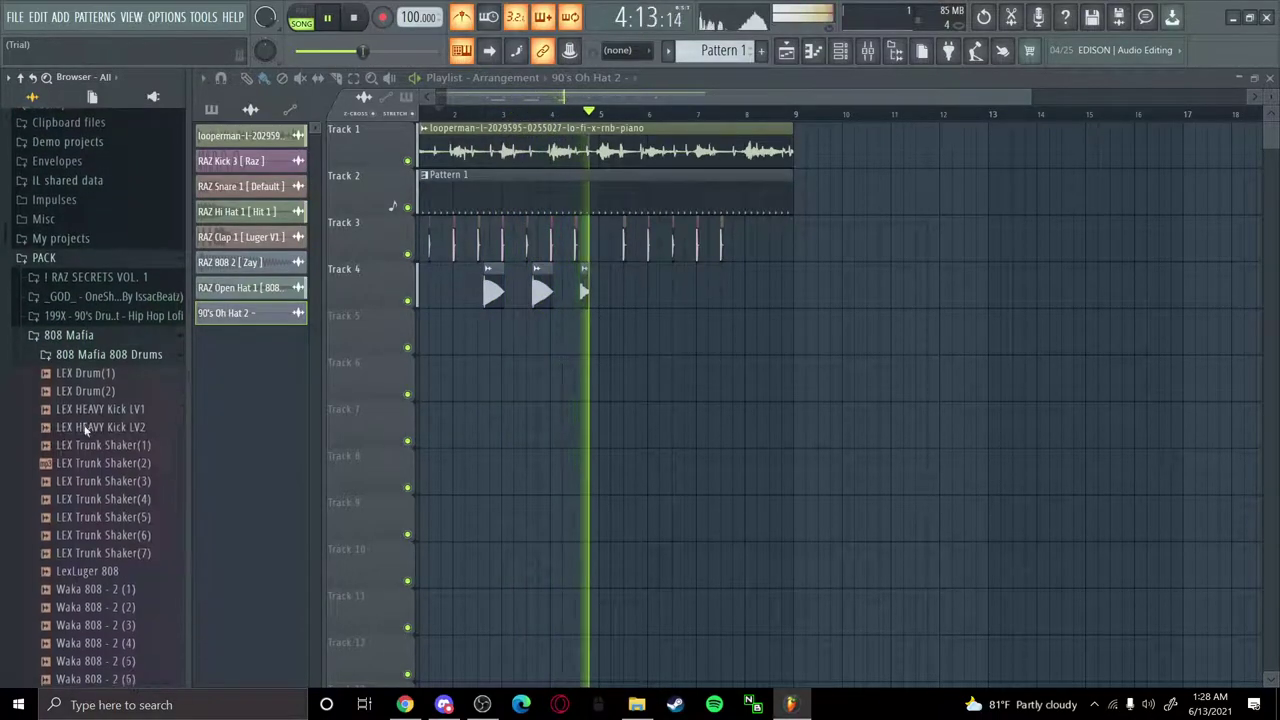
pyautogui.click(90, 354)
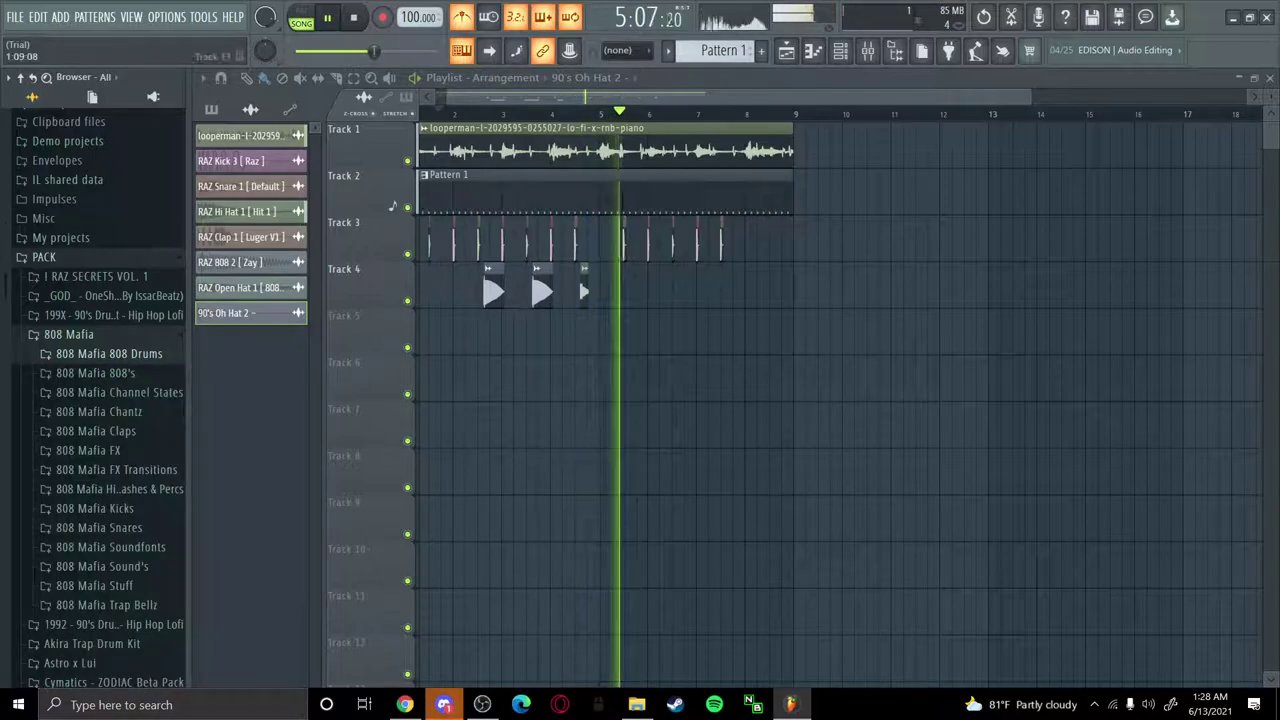
# Switch to Discord, open the newest direct message, reply "no", and minimize Discord
pyautogui.click(444, 704)
pyautogui.click(110, 216)
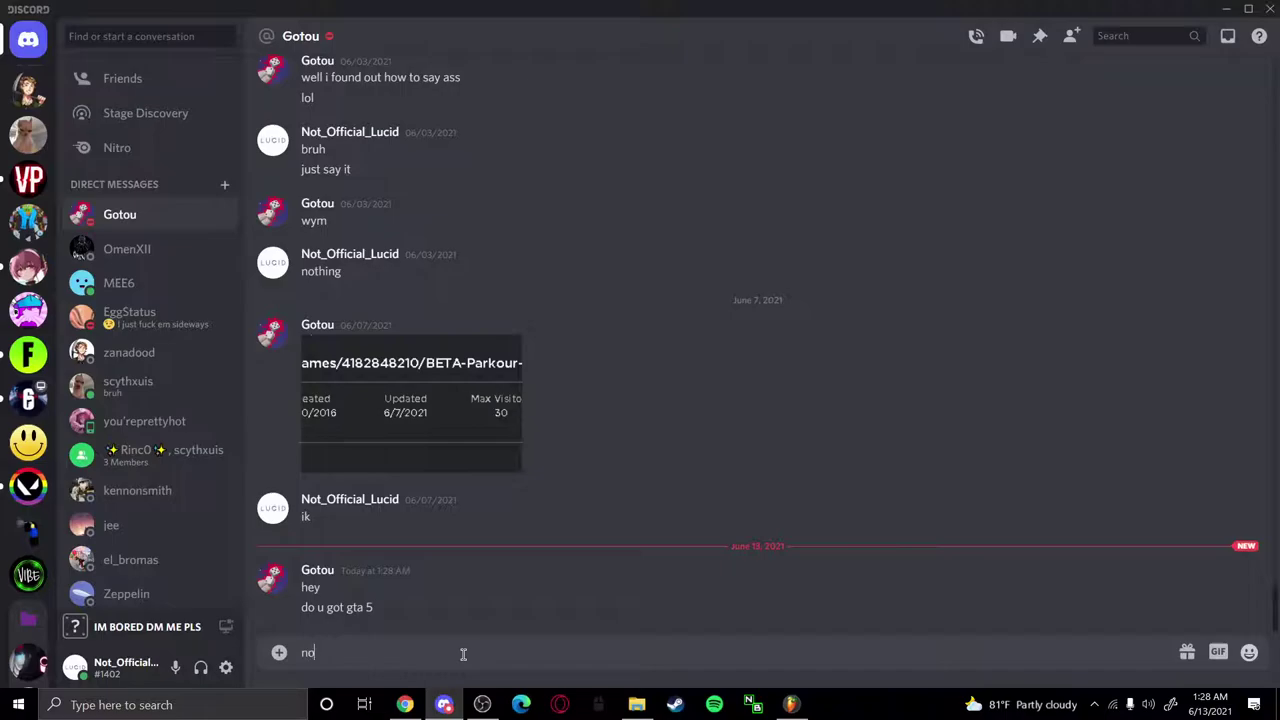
pyautogui.write('no')
pyautogui.press('Return')
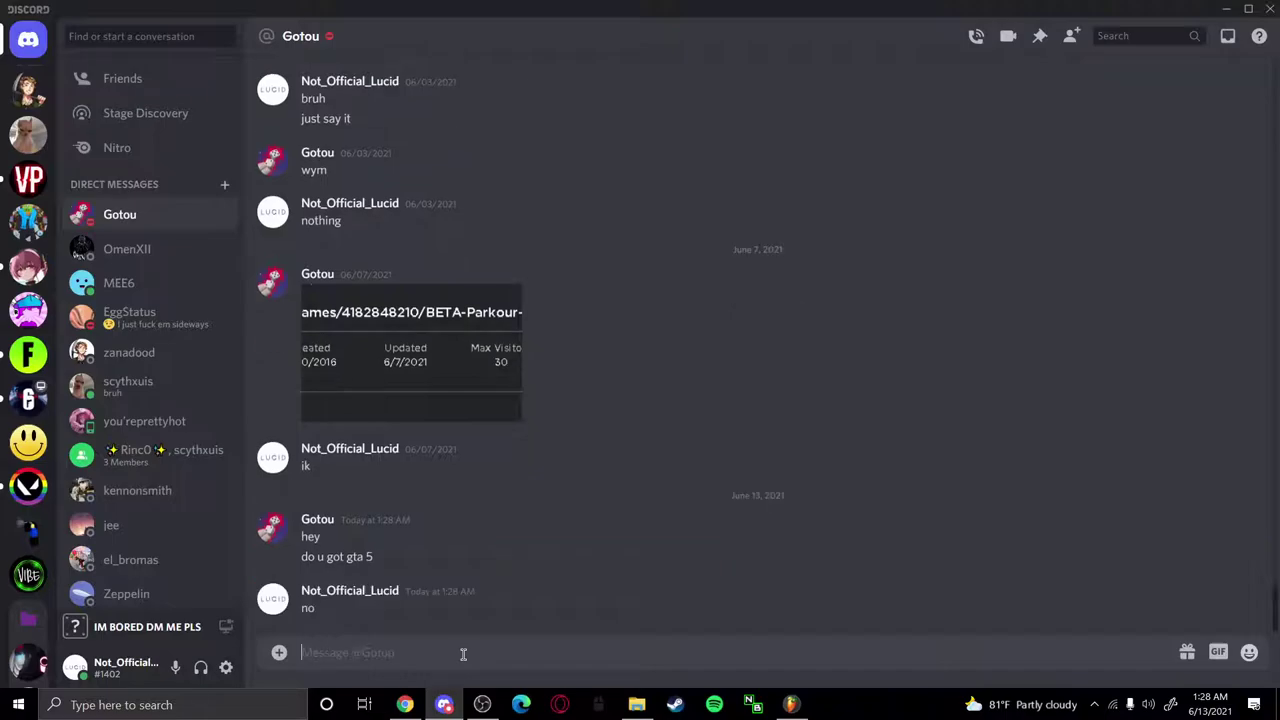
pyautogui.click(1224, 10)
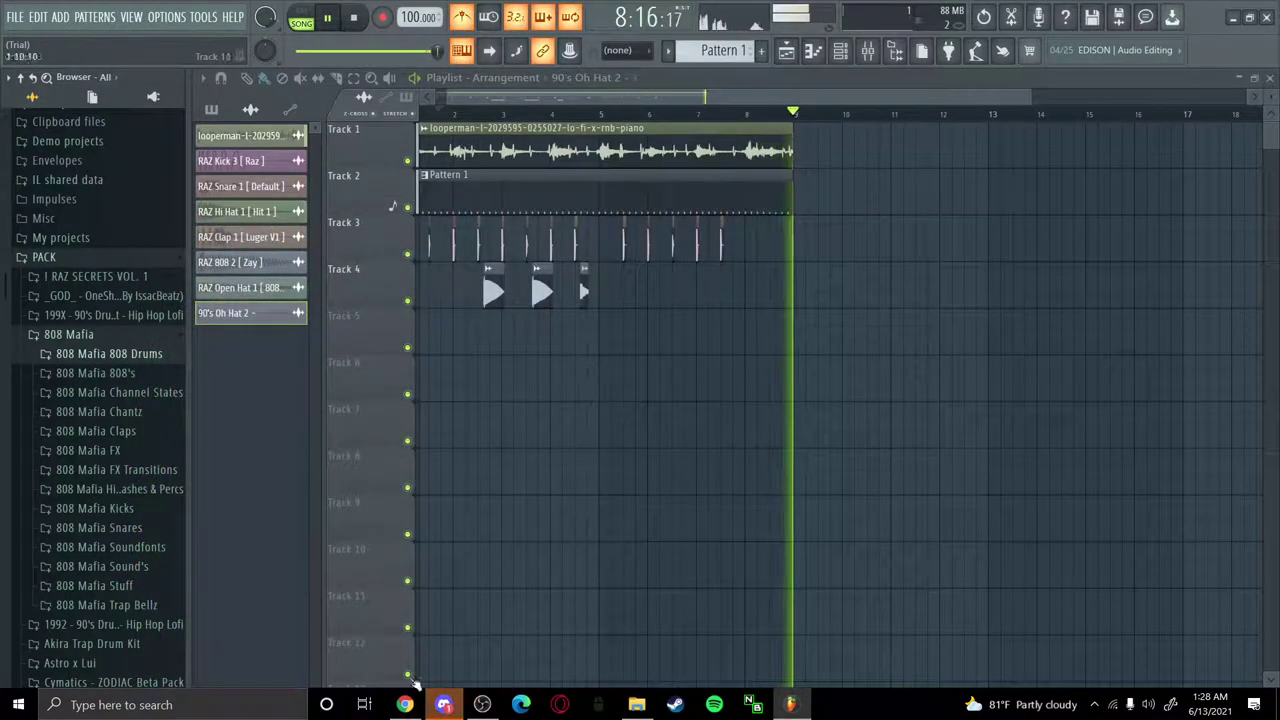
# Reopen the Discord conversation, reply "i don't want it.", and return to FL Studio
pyautogui.click(443, 702)
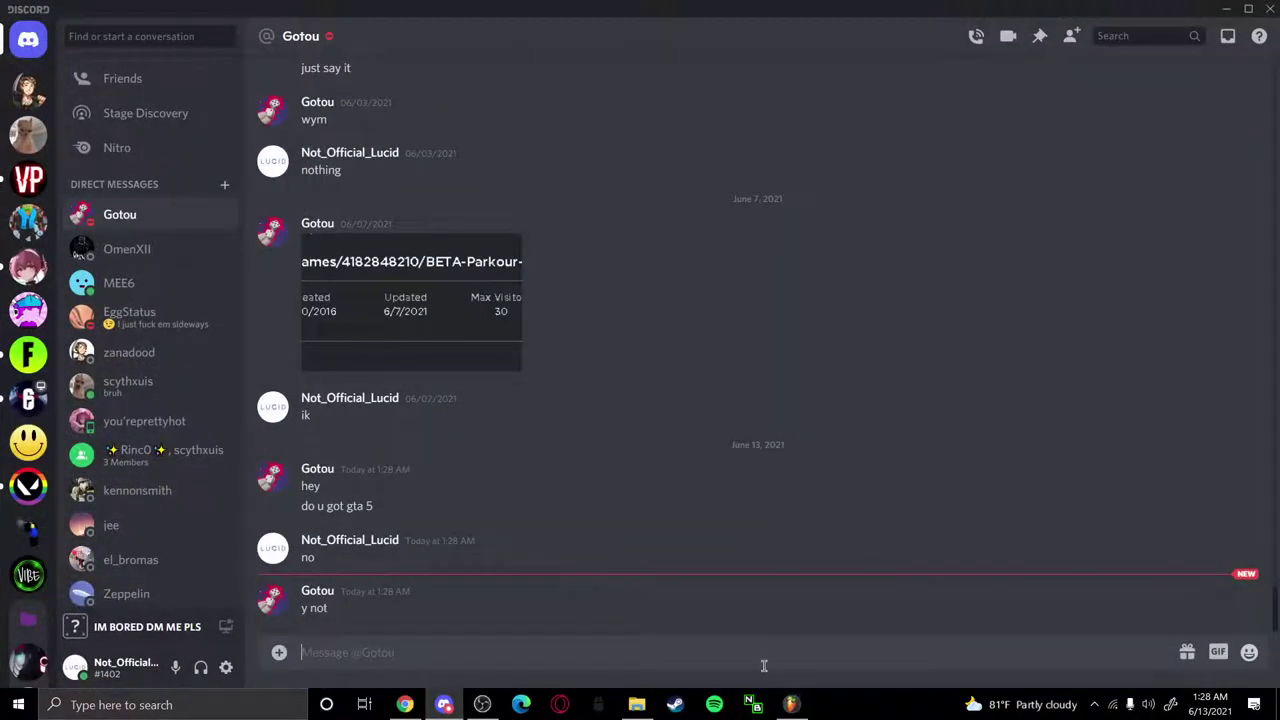
pyautogui.write("i don't")
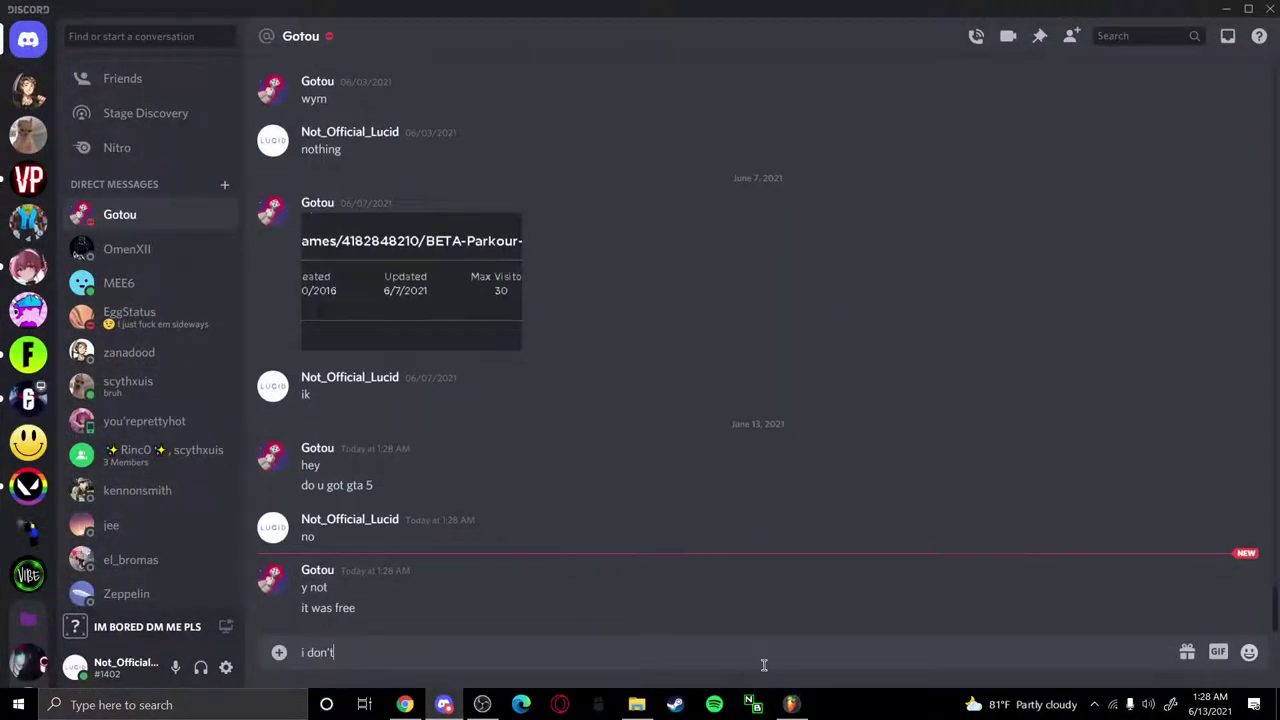
pyautogui.write(' want it.')
pyautogui.press('Return')
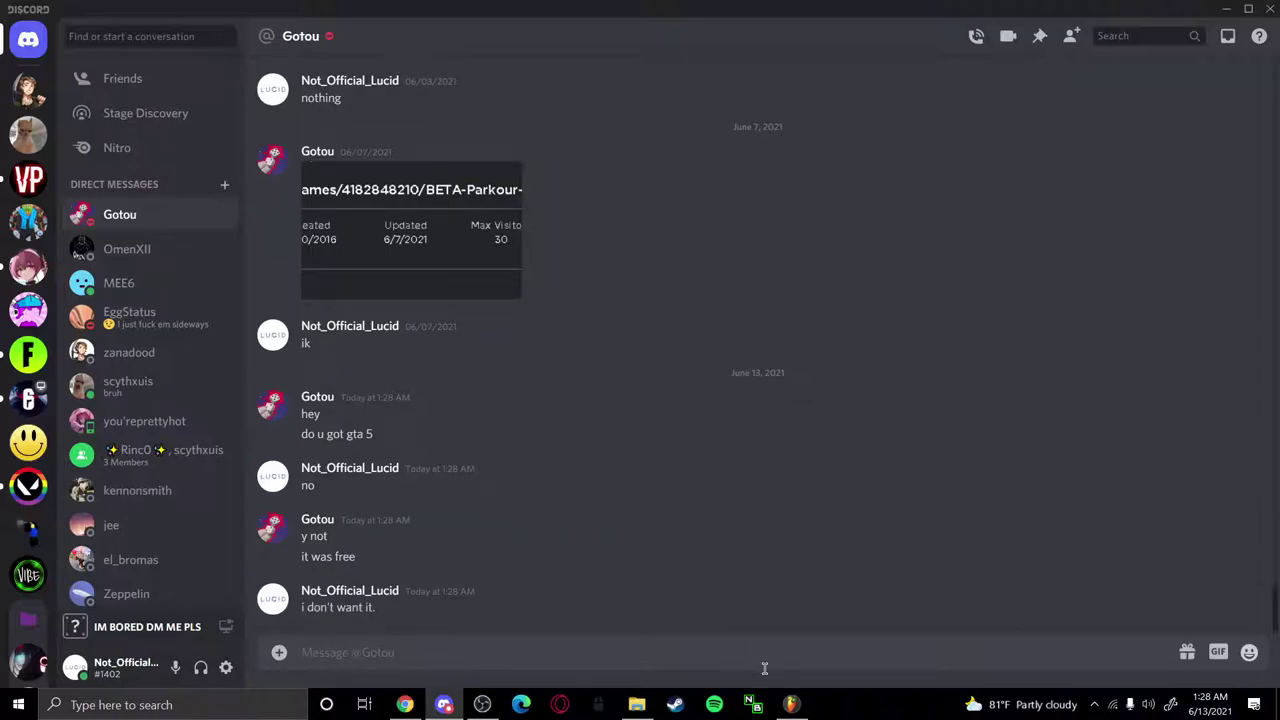
pyautogui.moveTo(791, 700)
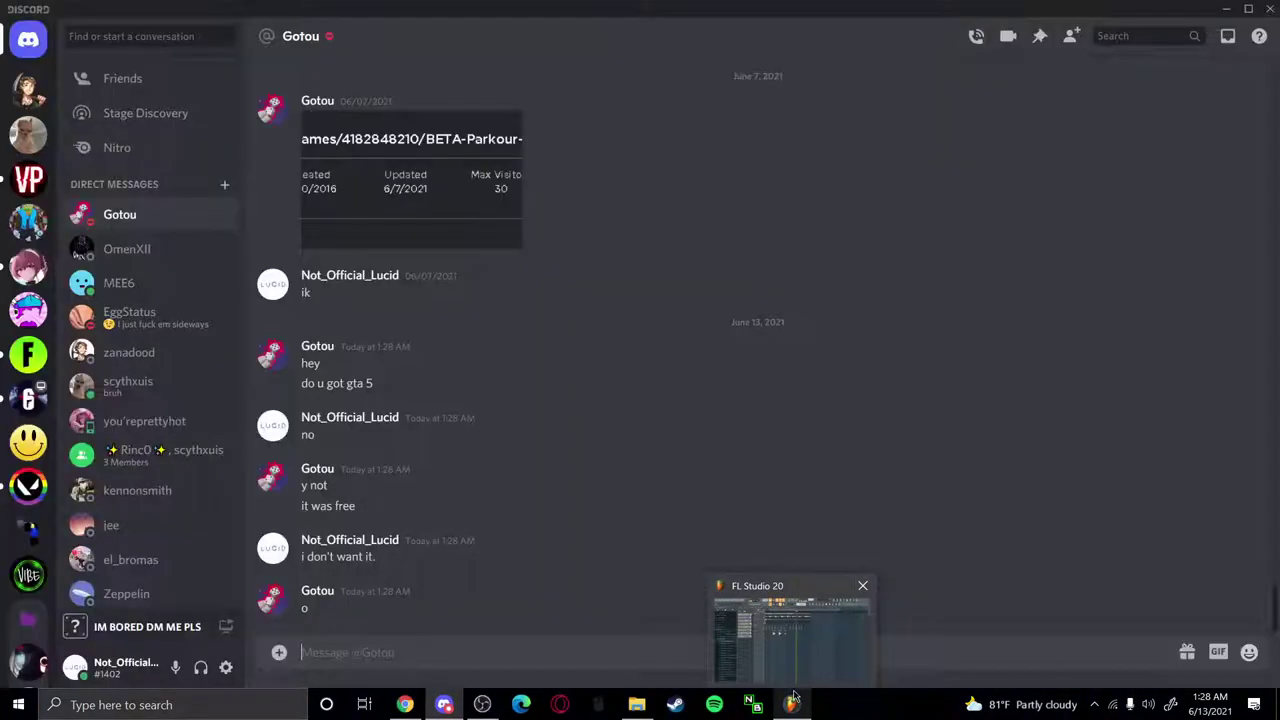
pyautogui.click(794, 696)
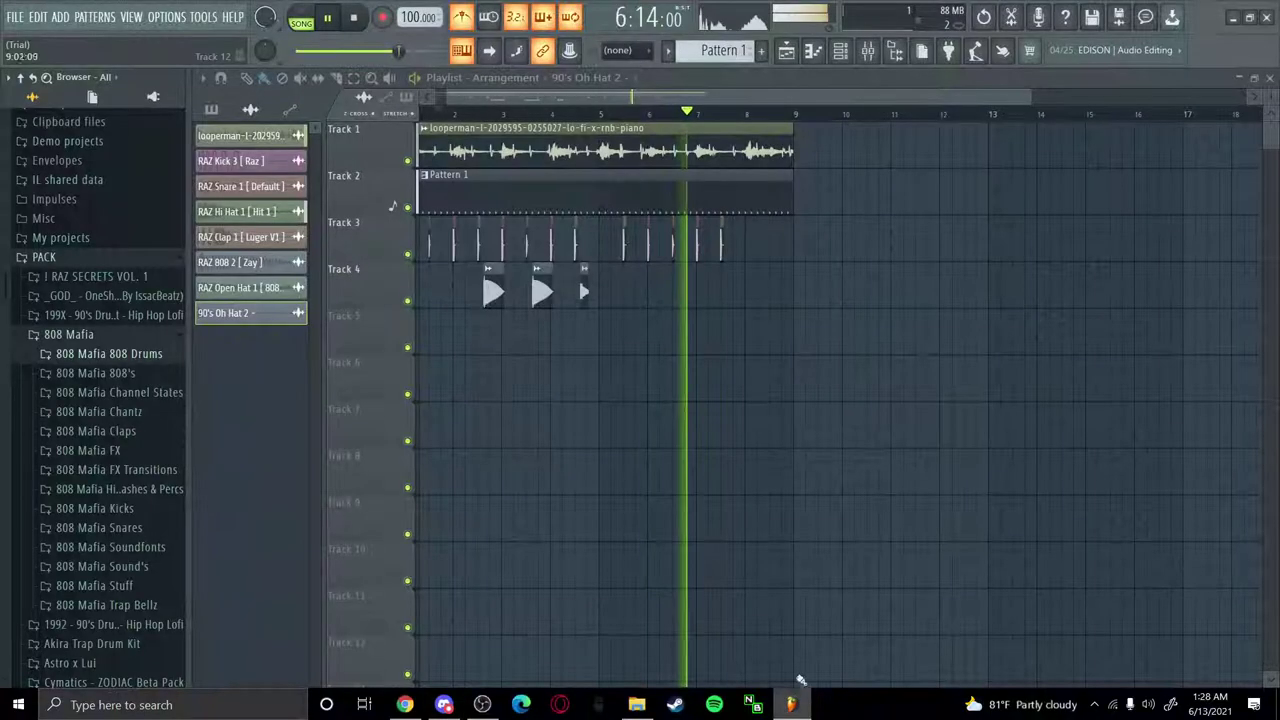
# Check the newest message in the Discord conversation and go back to the FL Studio playlist
pyautogui.scroll(3, 714, 347)
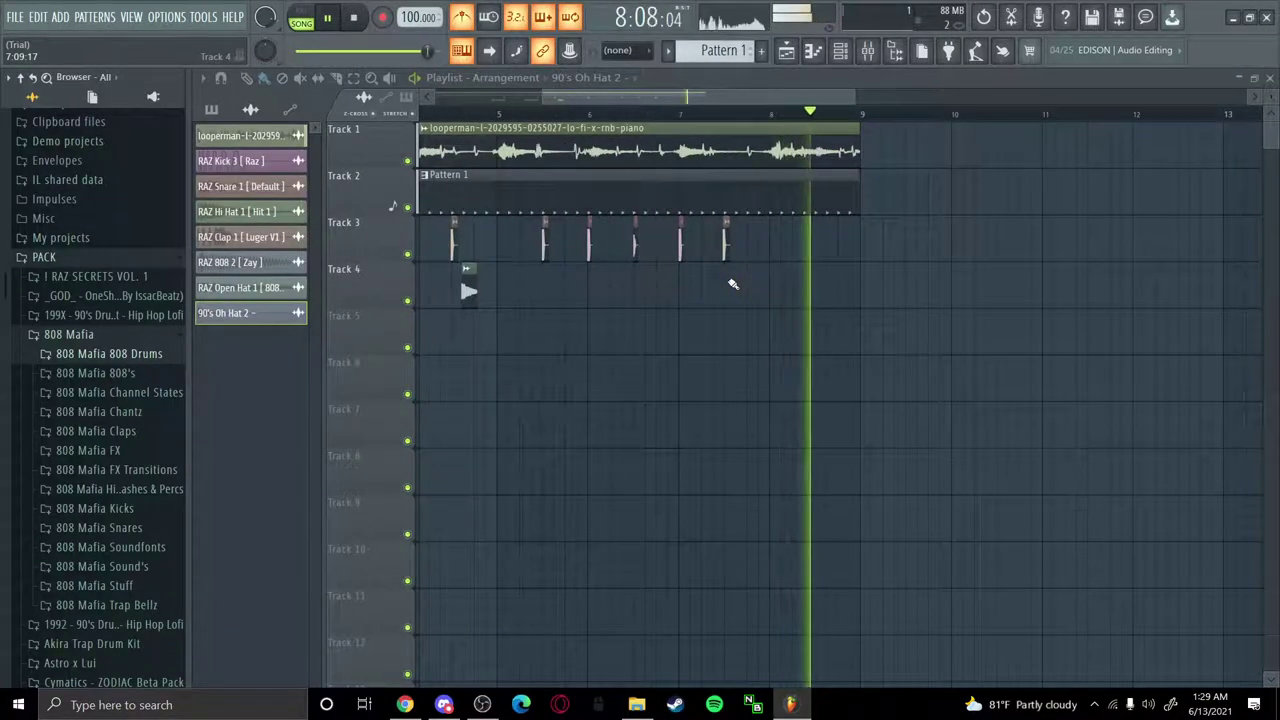
pyautogui.click(450, 708)
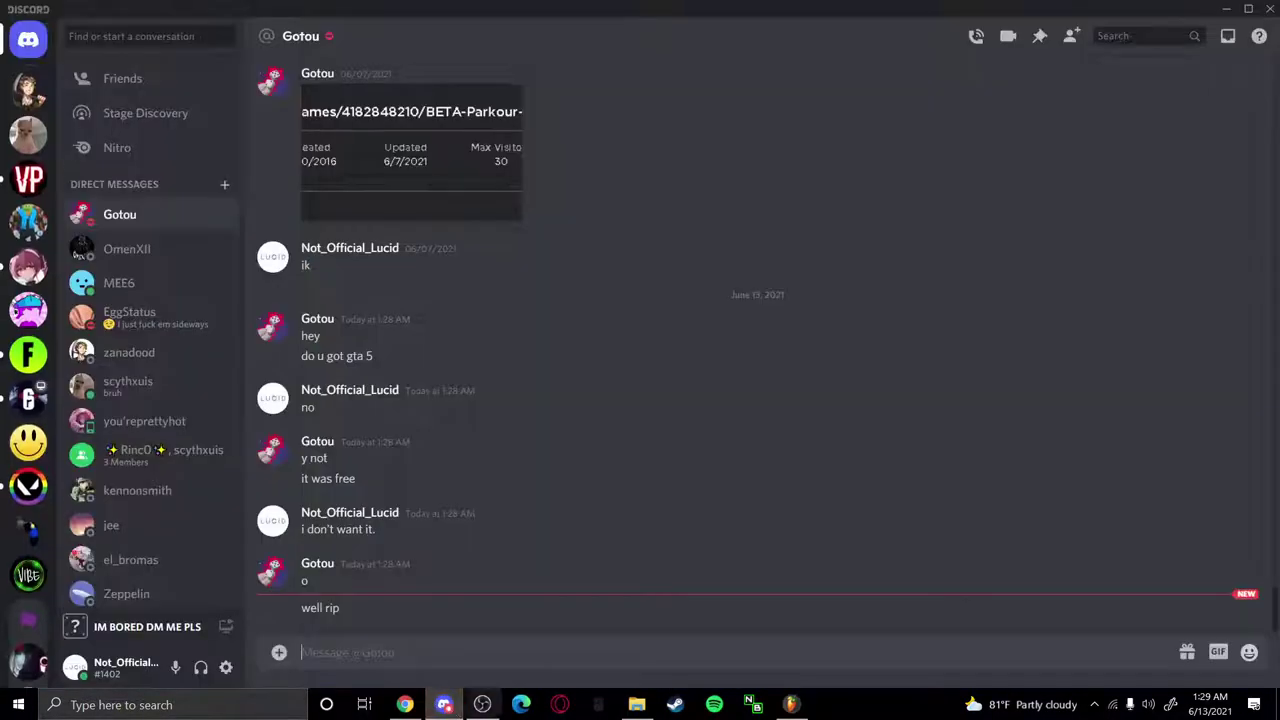
pyautogui.click(445, 706)
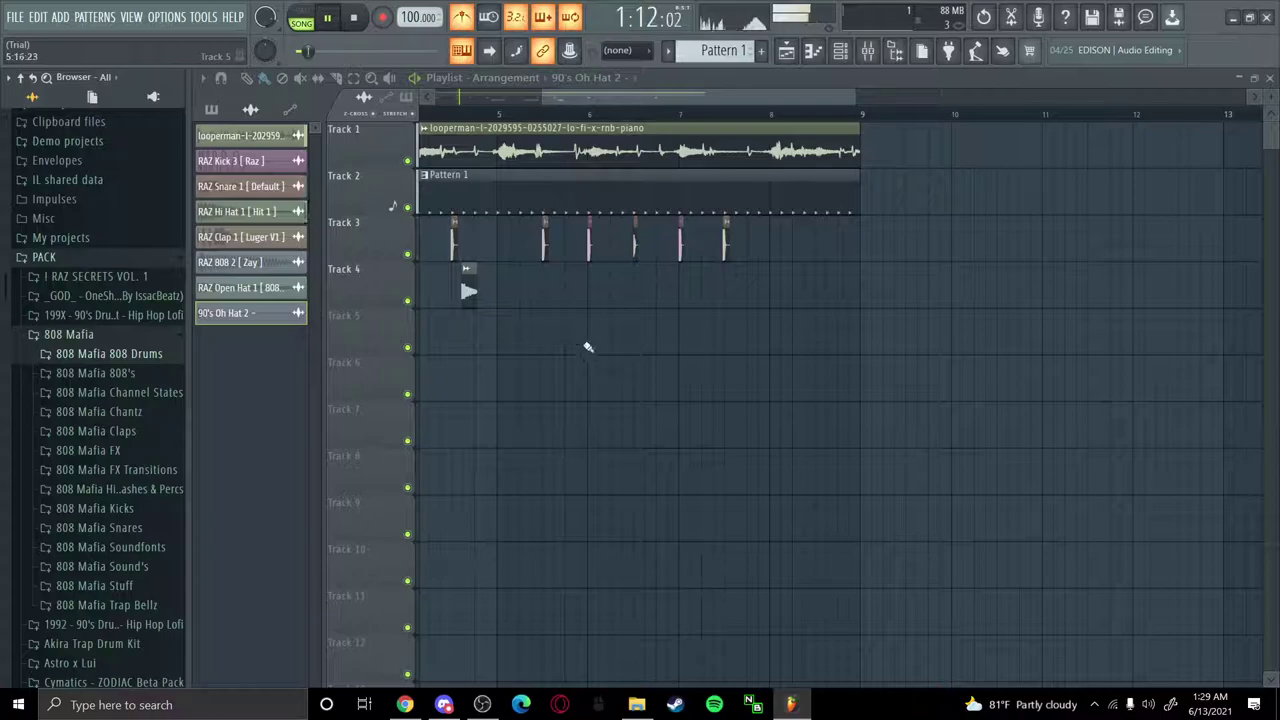
# Audition Waka 808 - 2 (1) in the 808 Mafia 808 Drums folder and collapse the folder
pyautogui.click(115, 392)
pyautogui.click(112, 336)
pyautogui.click(112, 298)
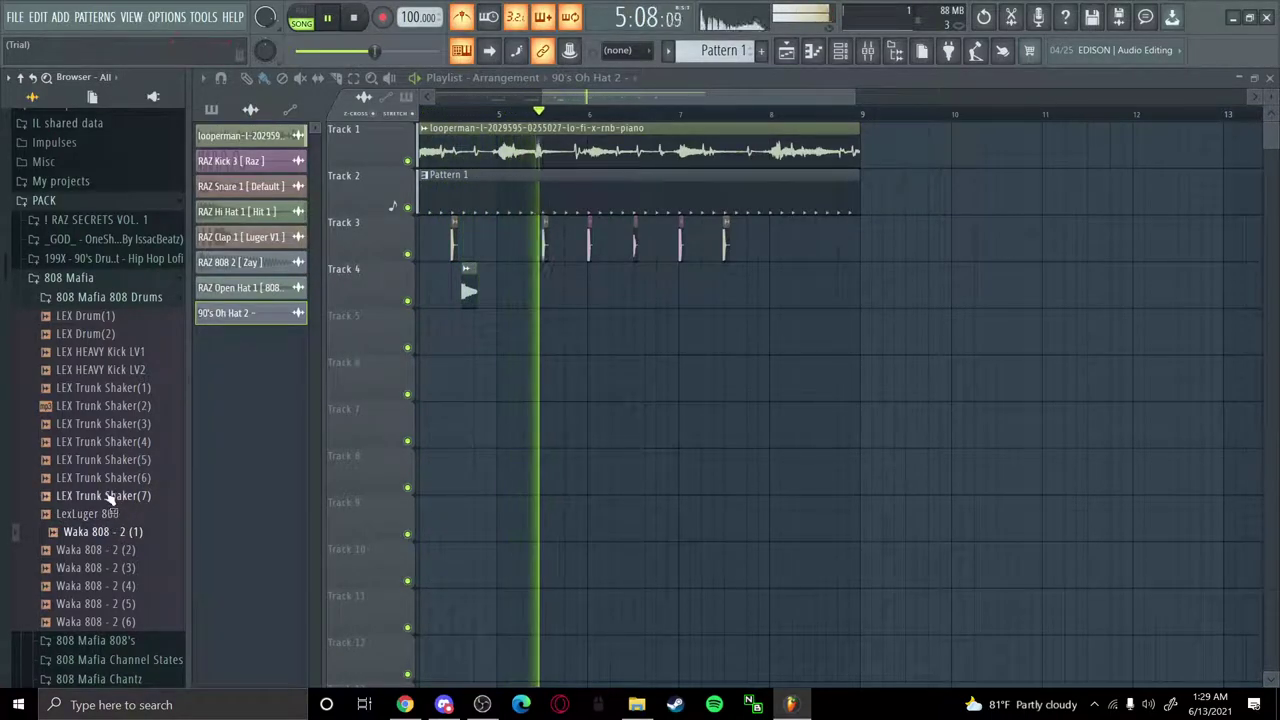
pyautogui.click(100, 297)
pyautogui.click(90, 262)
# Reopen the 199X kit, browse its samples and audition 90's Snare 21
pyautogui.click(92, 283)
pyautogui.scroll(-5, 100, 340)
pyautogui.scroll(-10, 100, 345)
pyautogui.scroll(5, 100, 405)
pyautogui.click(92, 464)
pyautogui.scroll(-4, 88, 478)
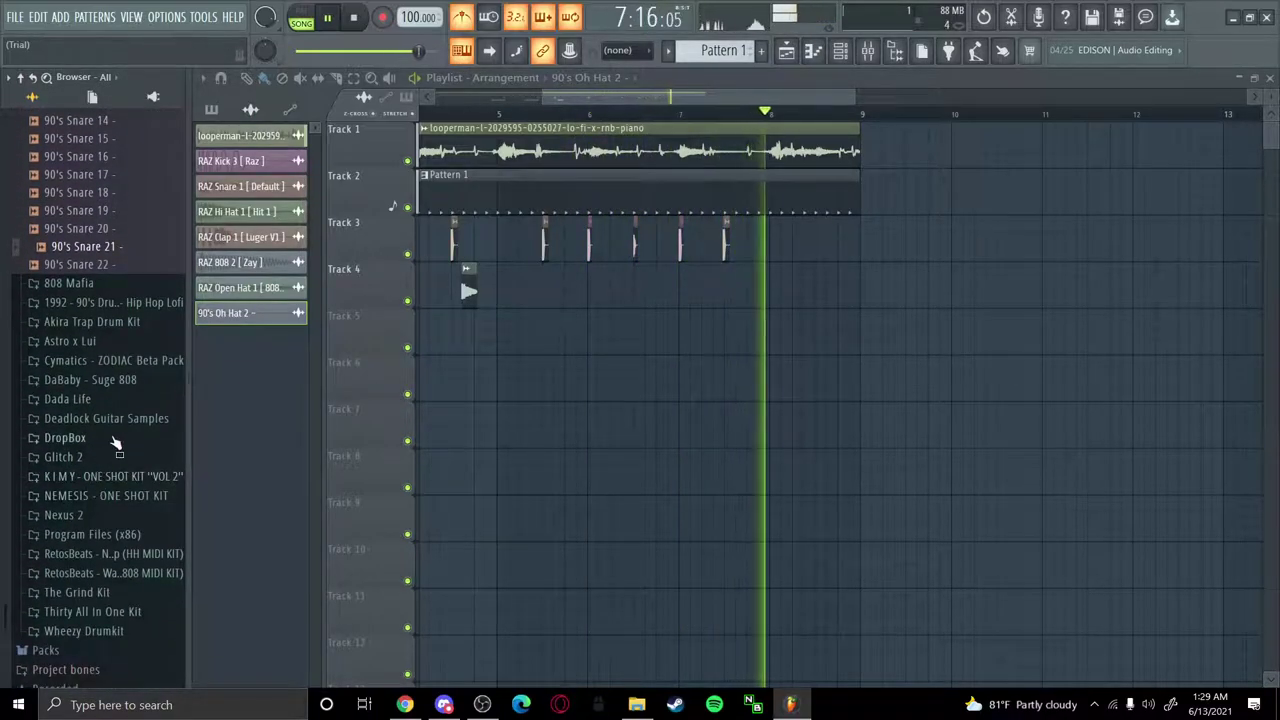
# Expand the DropBox folder, look over the kits inside it, and collapse it again
pyautogui.click(65, 441)
pyautogui.click(140, 332)
pyautogui.click(135, 331)
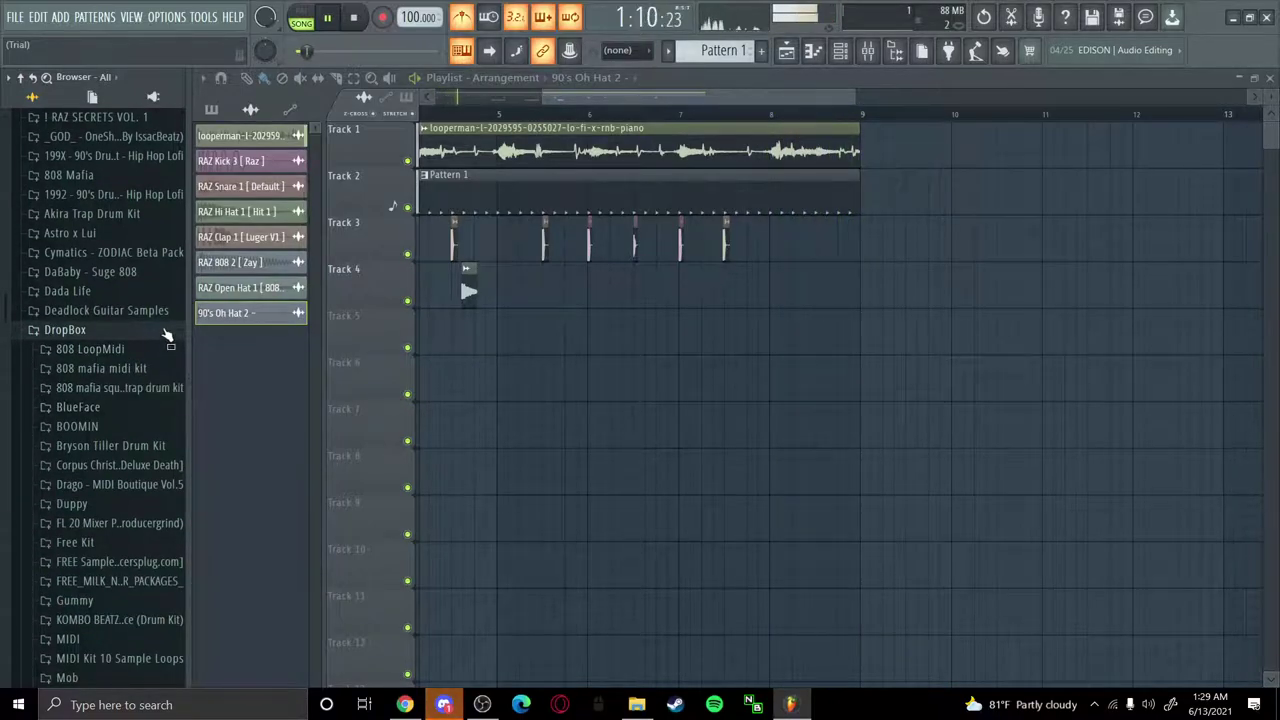
pyautogui.click(167, 333)
# In Discord, send "yes, the nudity in it", "i like the game, just not the nudity" and "i do not like that.", and return to FL Studio
pyautogui.click(444, 705)
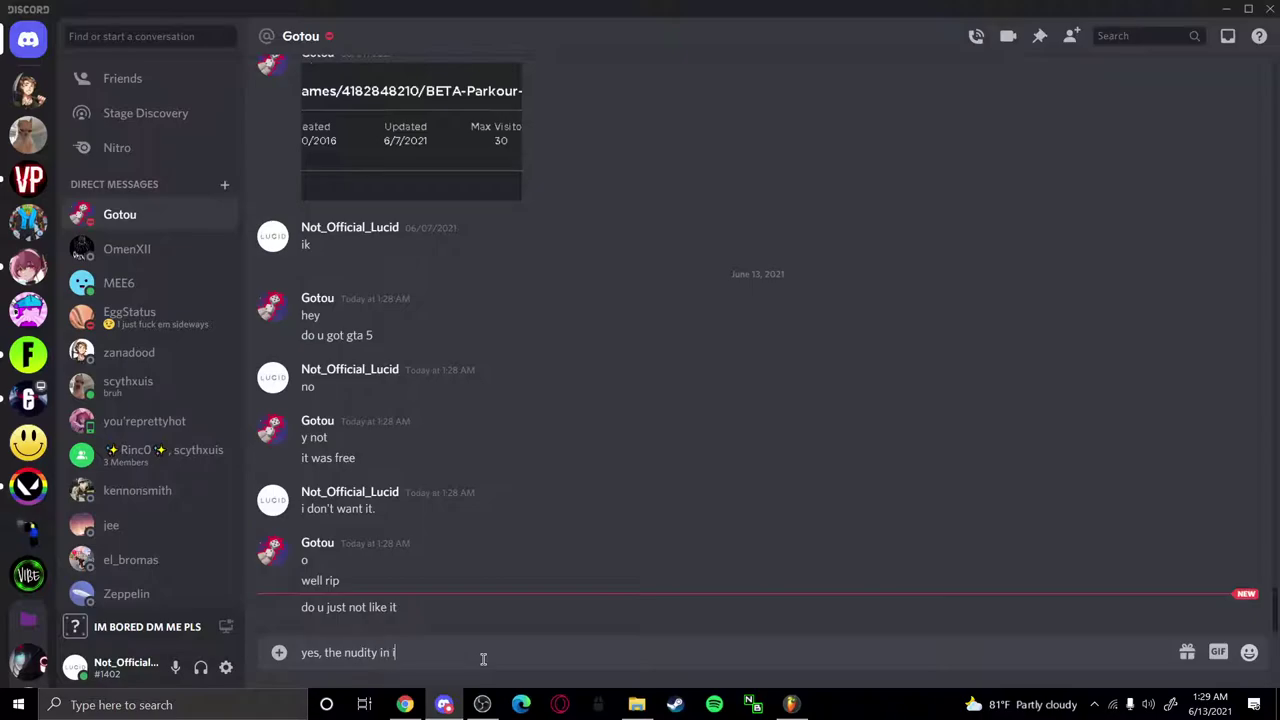
pyautogui.write('the game, just not')
pyautogui.press('Return')
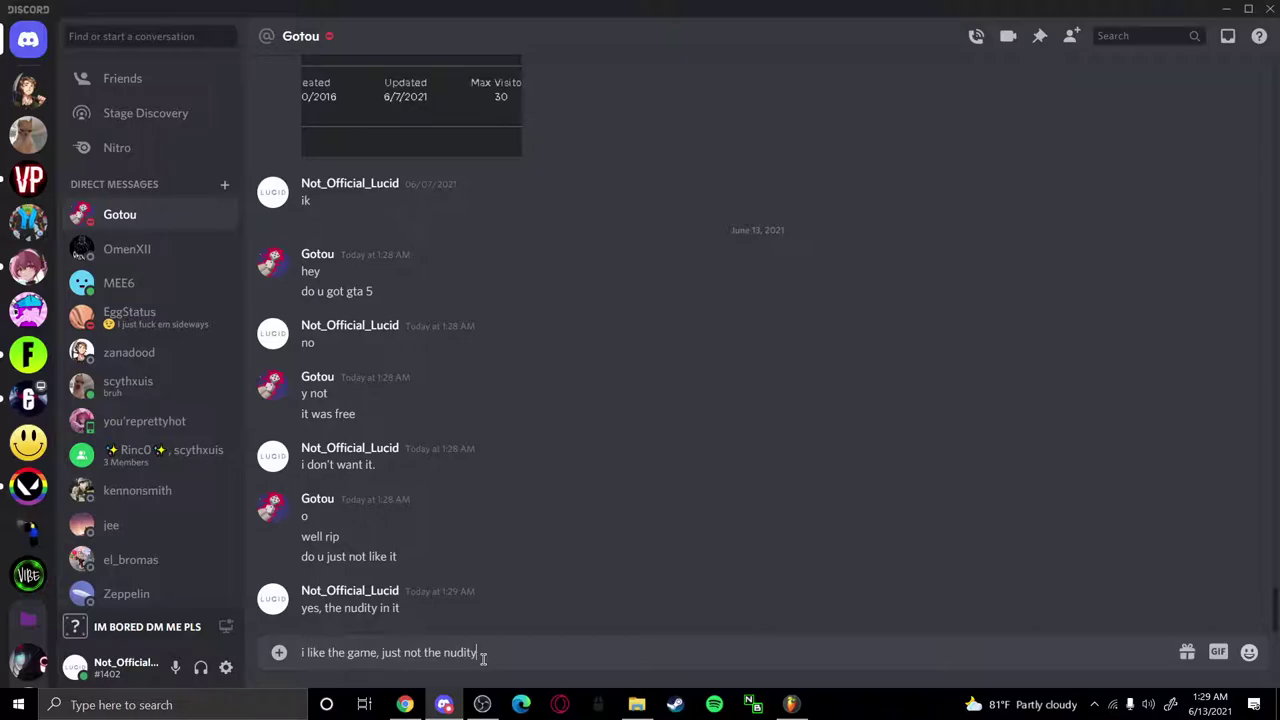
pyautogui.press('Return')
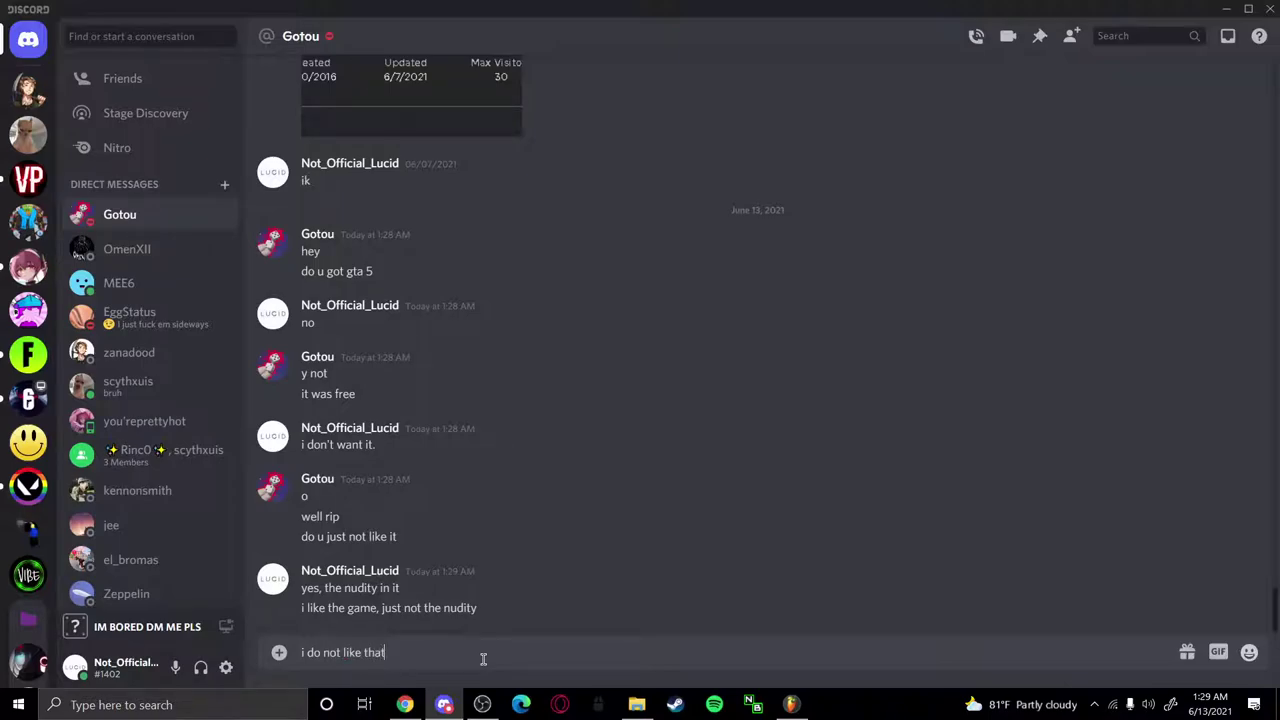
pyautogui.write('.')
pyautogui.press('Return')
pyautogui.click(790, 705)
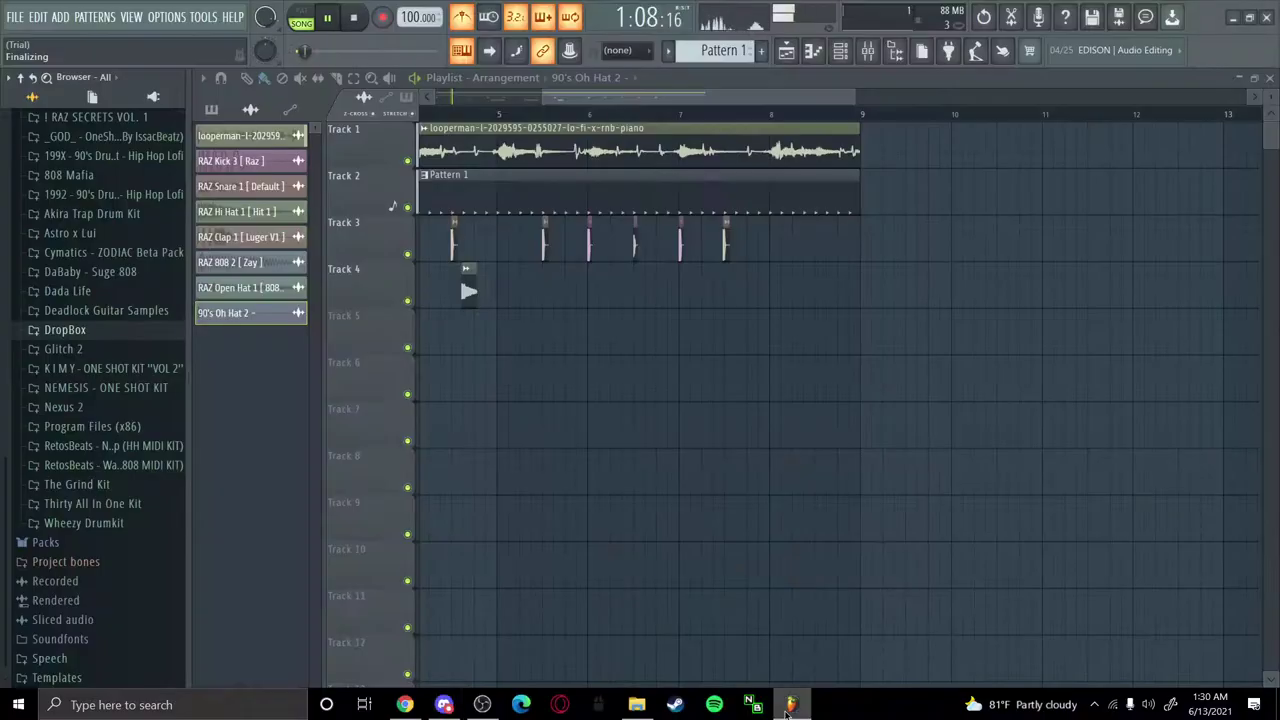
# Show the whole arrangement while it plays, glance at the Discord conversation, and return to FL Studio
pyautogui.scroll(-3, 494, 113)
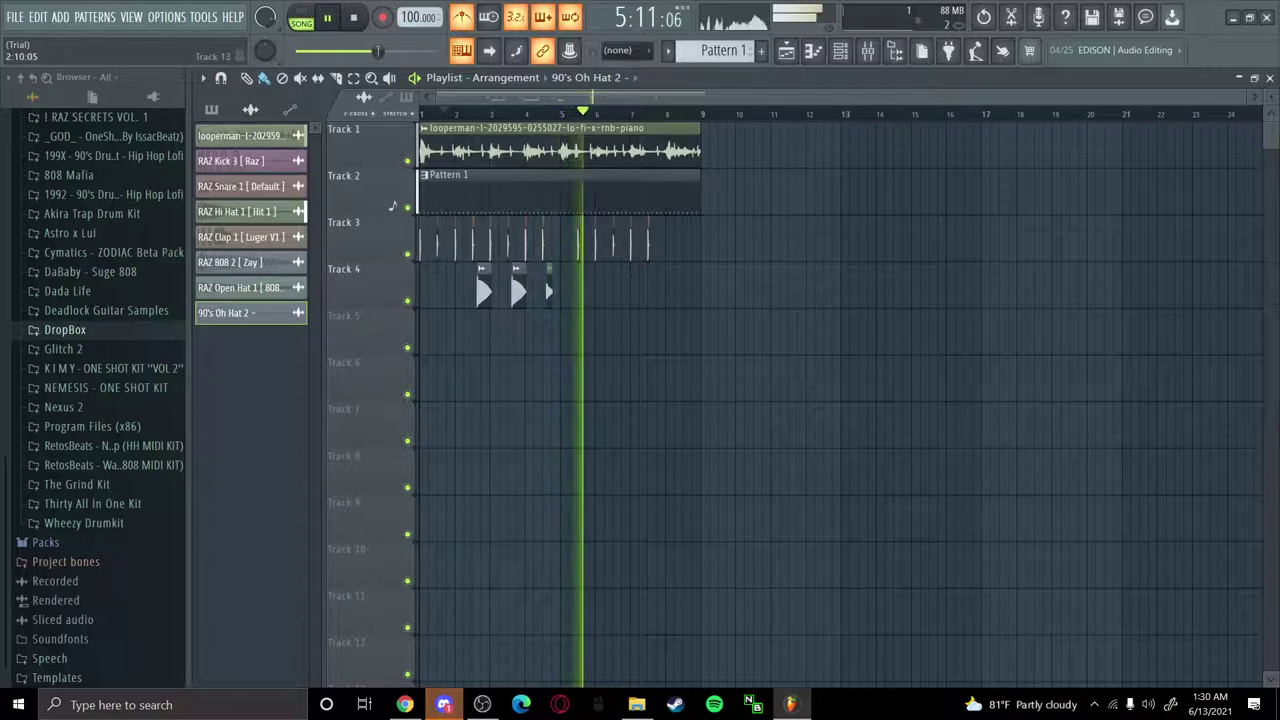
pyautogui.click(444, 704)
pyautogui.click(792, 704)
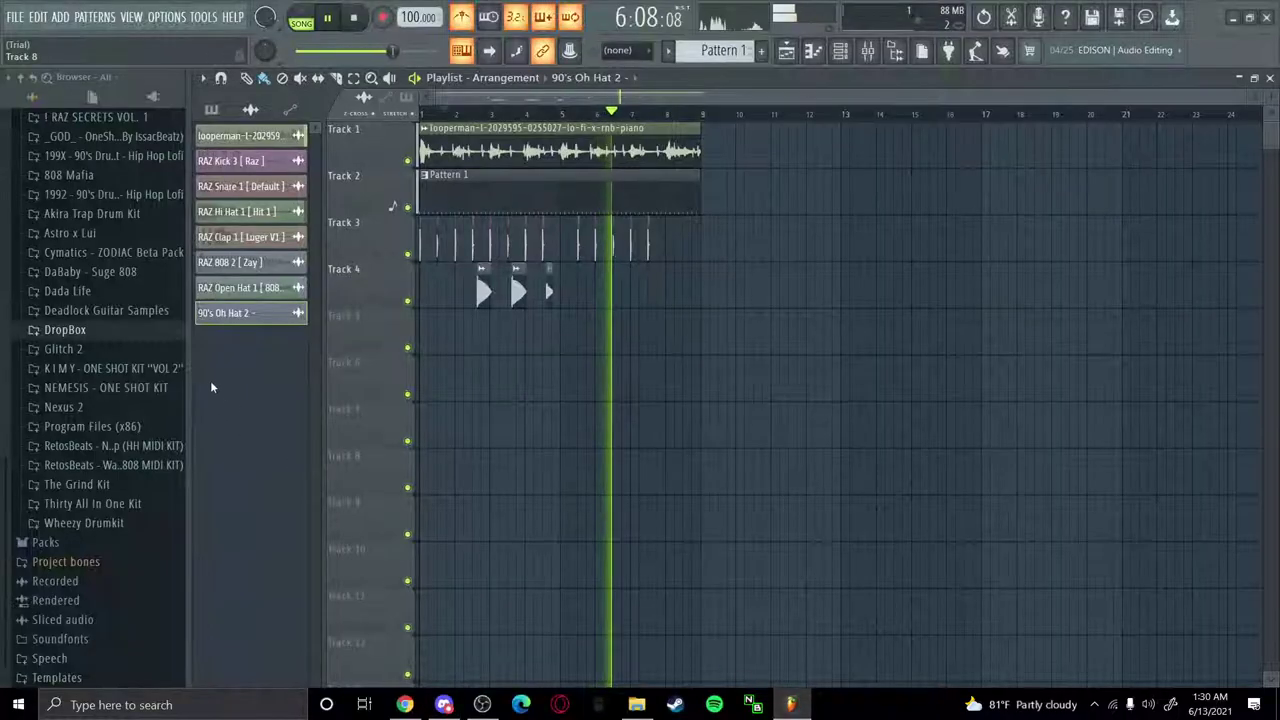
# Look through the sample packs, open the Drum Breaks folder of the 1992 hip hop lofi kit and audition 1992 Drum Loop 1
pyautogui.scroll(6, 86, 563)
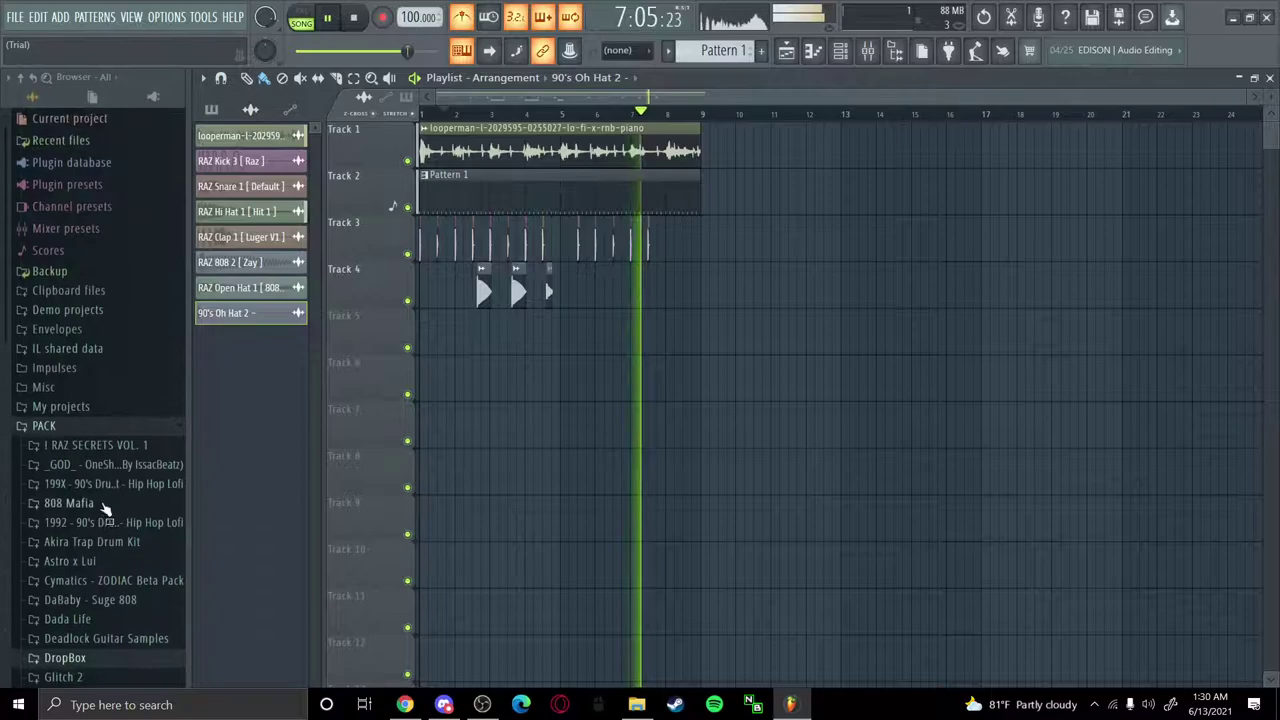
pyautogui.scroll(-5, 120, 440)
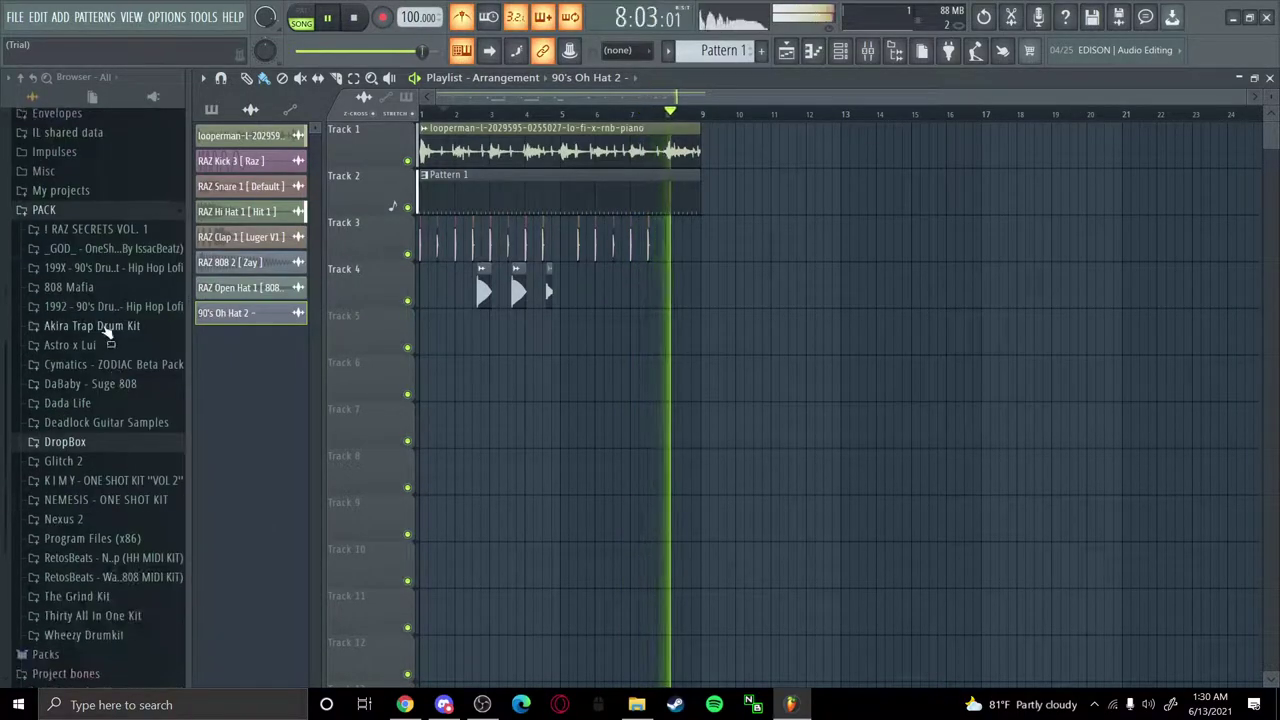
pyautogui.click(120, 329)
pyautogui.click(120, 214)
pyautogui.click(120, 194)
pyautogui.click(95, 267)
pyautogui.click(87, 214)
pyautogui.click(95, 232)
# Switch to Discord, reply "not really" in the open conversation, and return to FL Studio
pyautogui.click(443, 704)
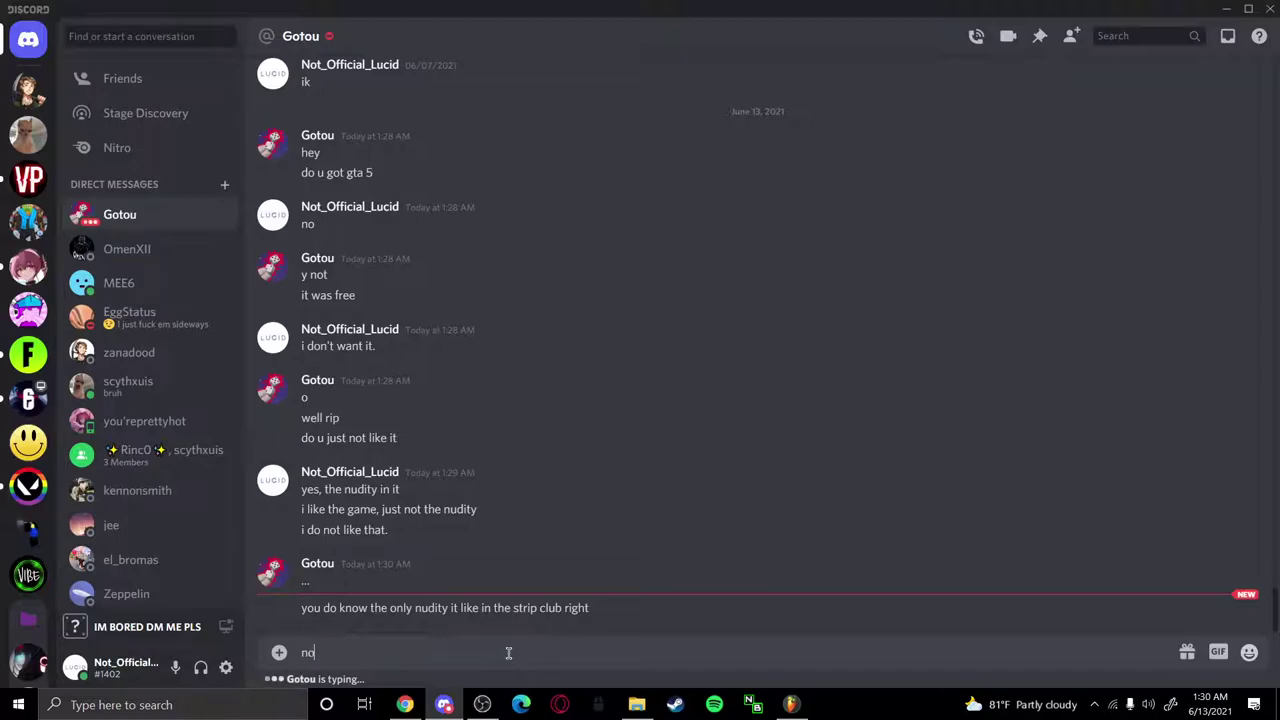
pyautogui.write('not really')
pyautogui.press('Return')
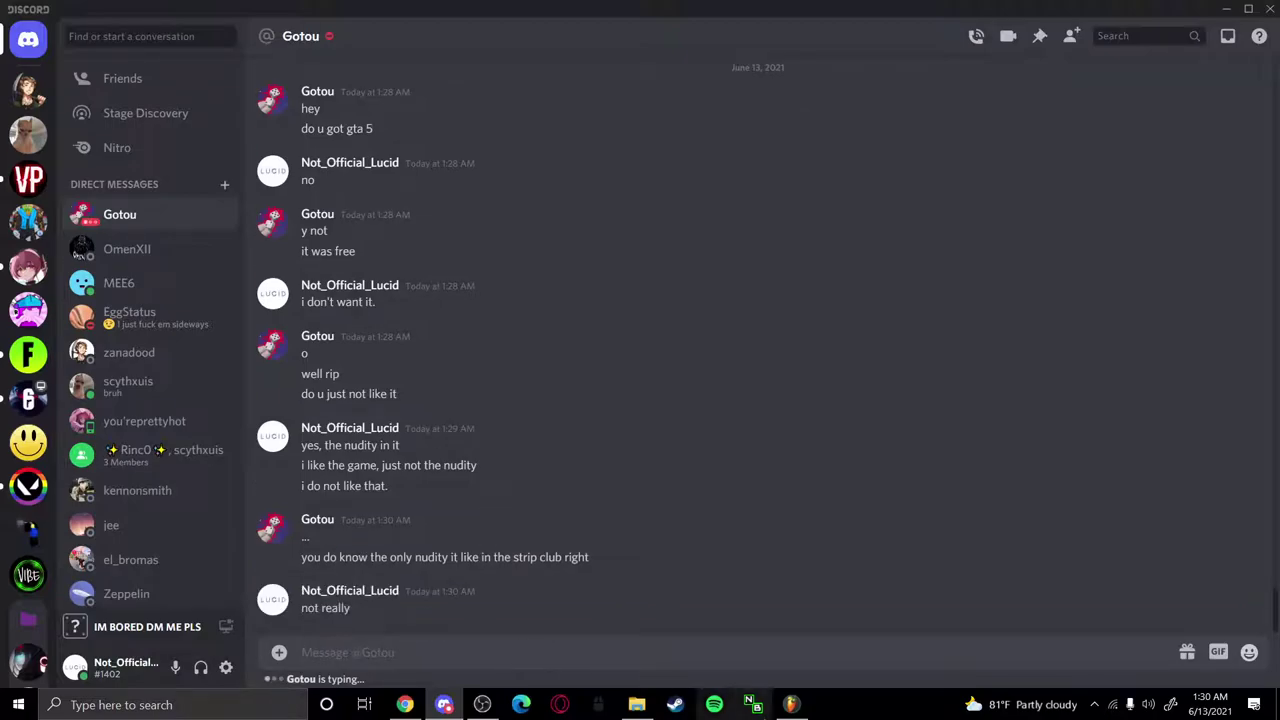
pyautogui.click(790, 704)
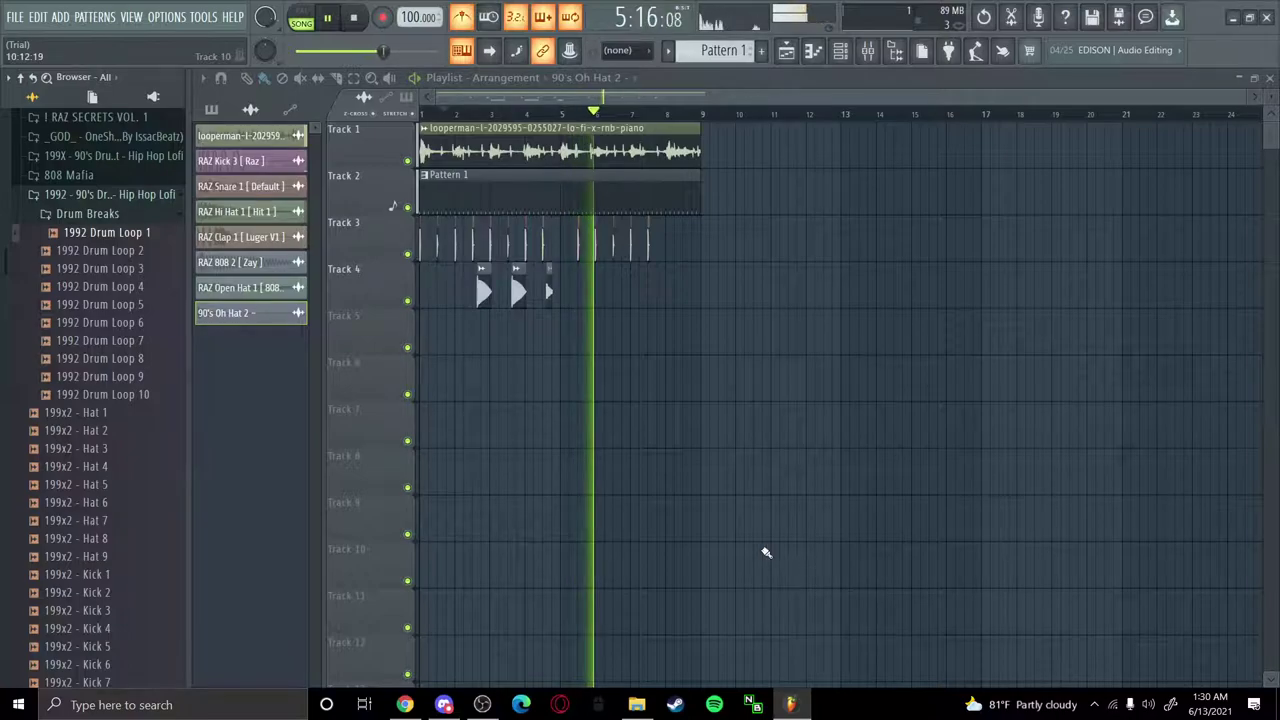
# Switch to Discord, send "some missions also have it.", and return to FL Studio
pyautogui.click(443, 704)
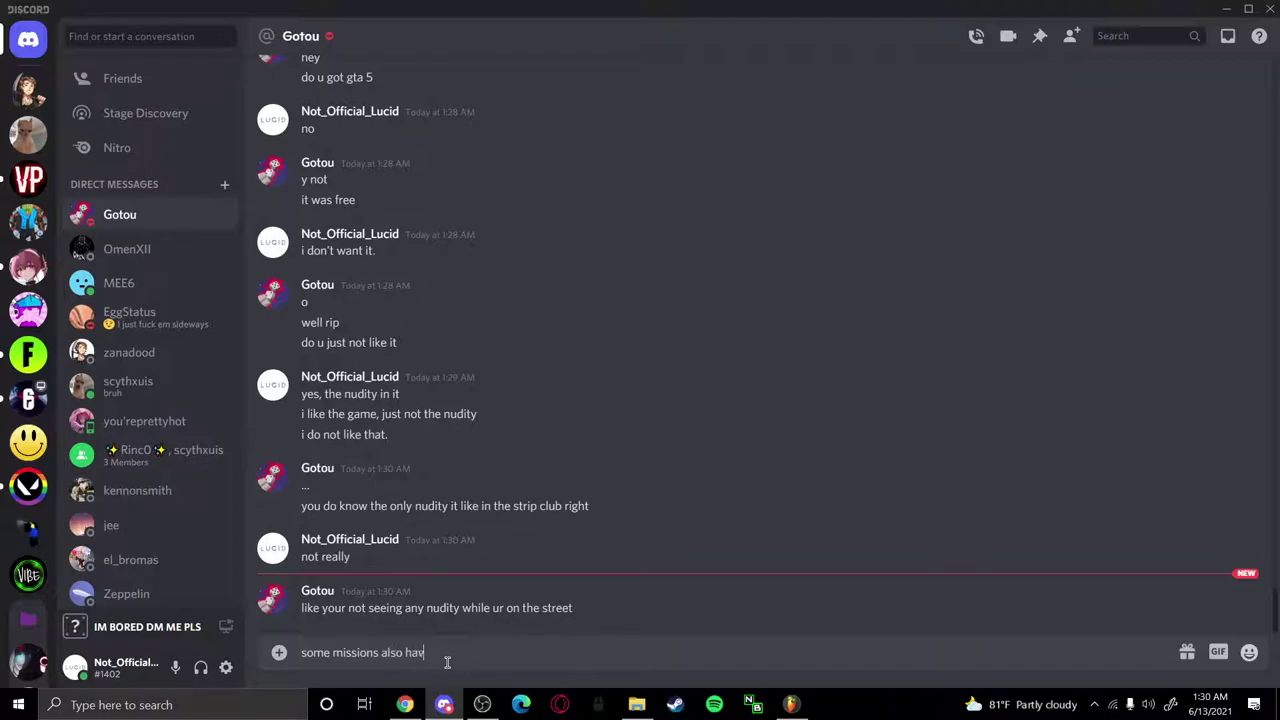
pyautogui.press('Return')
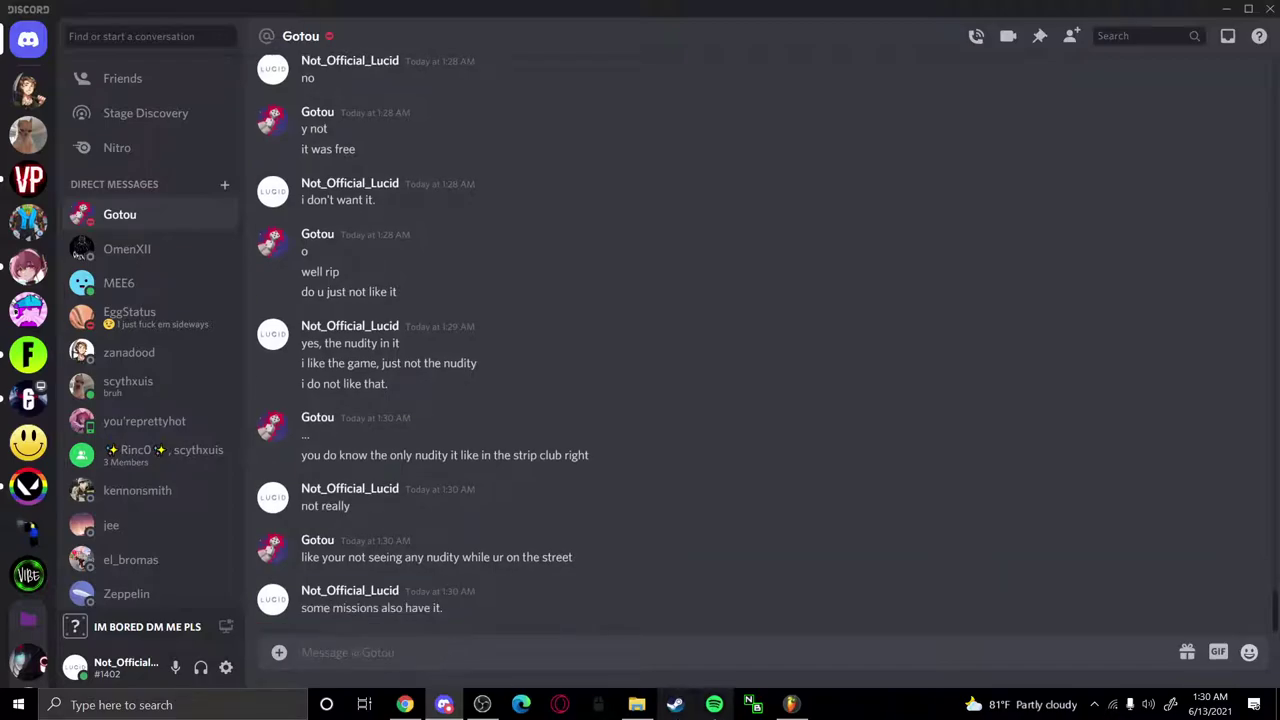
pyautogui.click(790, 704)
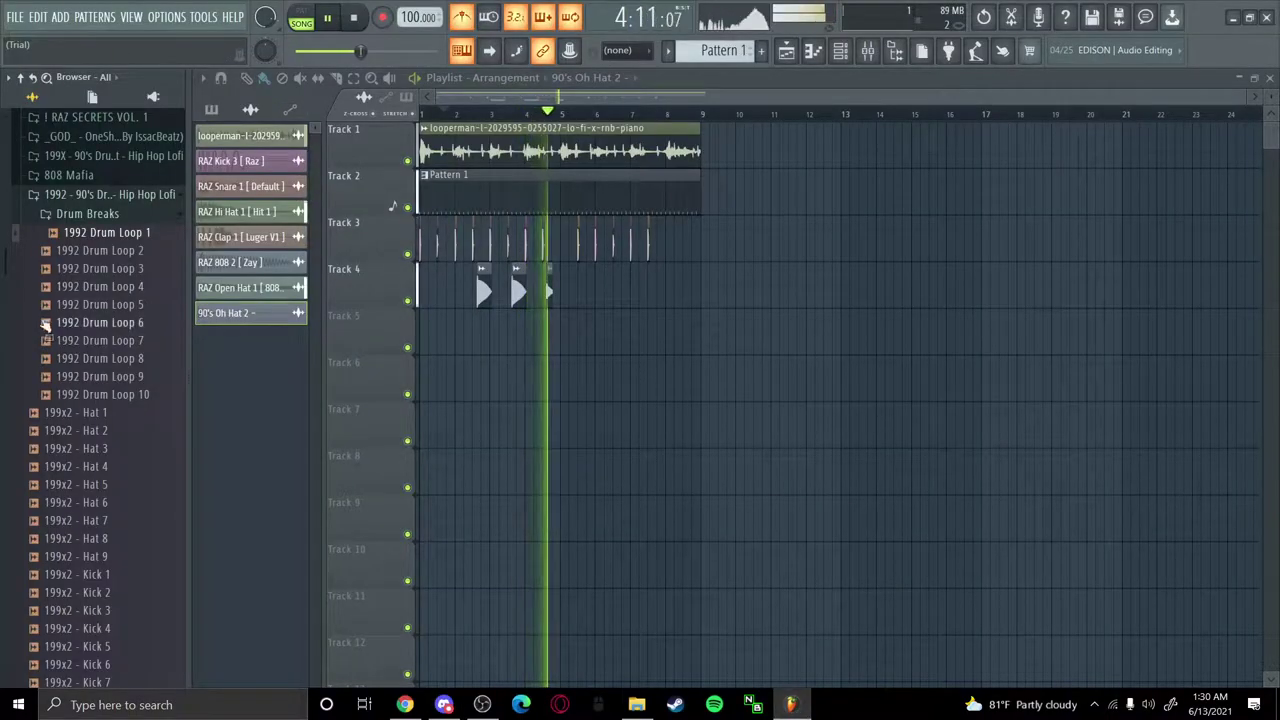
# Audition 1992 Drum Loop 2, stop the song playback, and audition 1992 Drum Loop 4
pyautogui.click(130, 250)
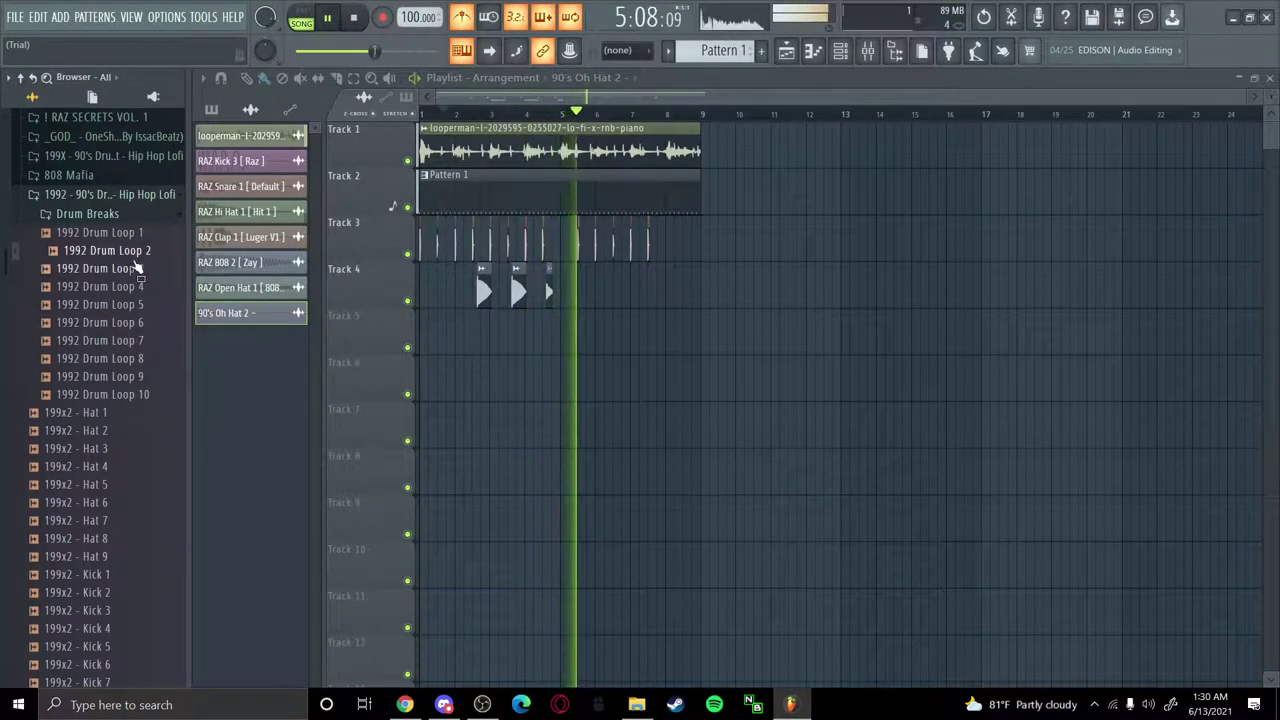
pyautogui.press('space')
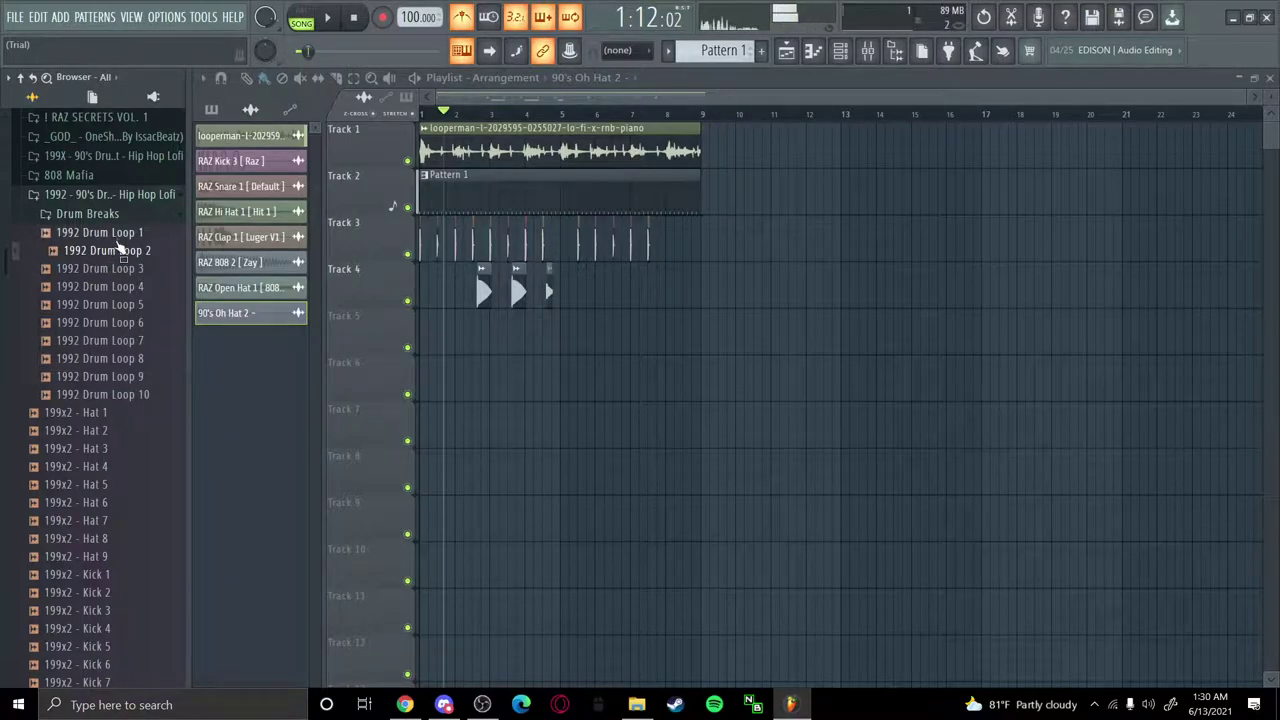
pyautogui.click(112, 288)
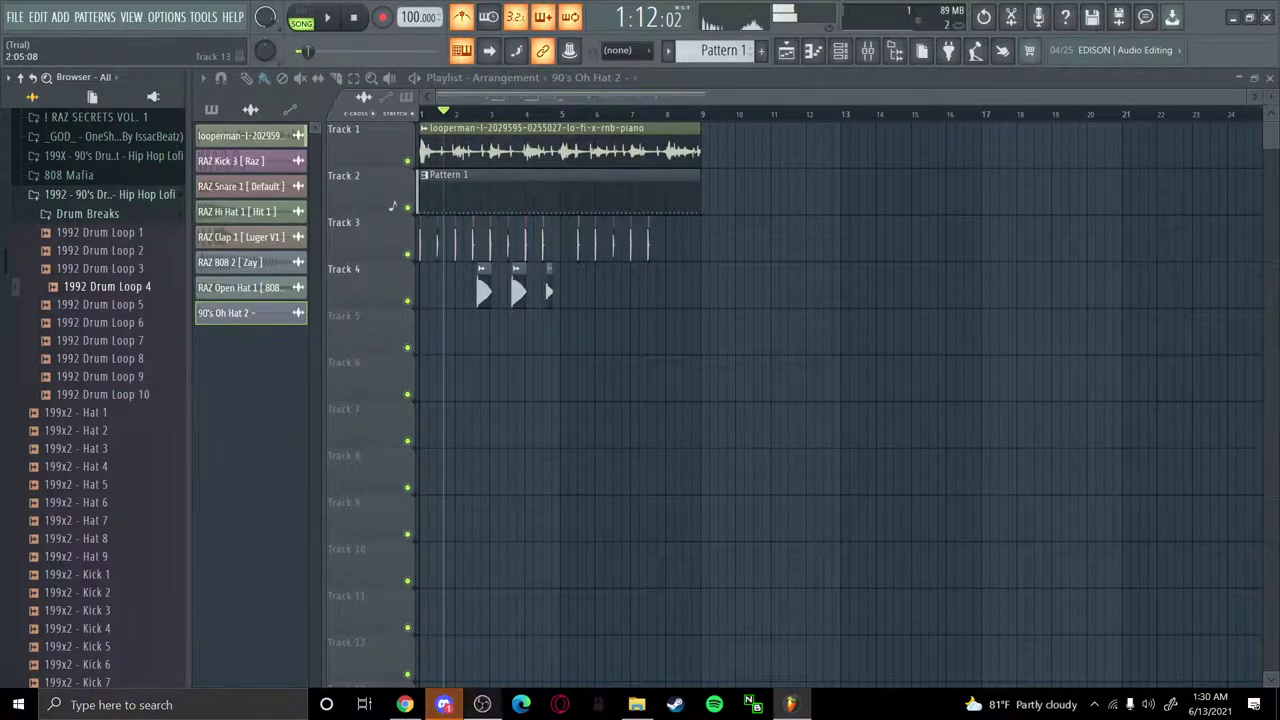
# Switch to Discord, send "either way i do not like it.", and return to FL Studio
pyautogui.click(444, 704)
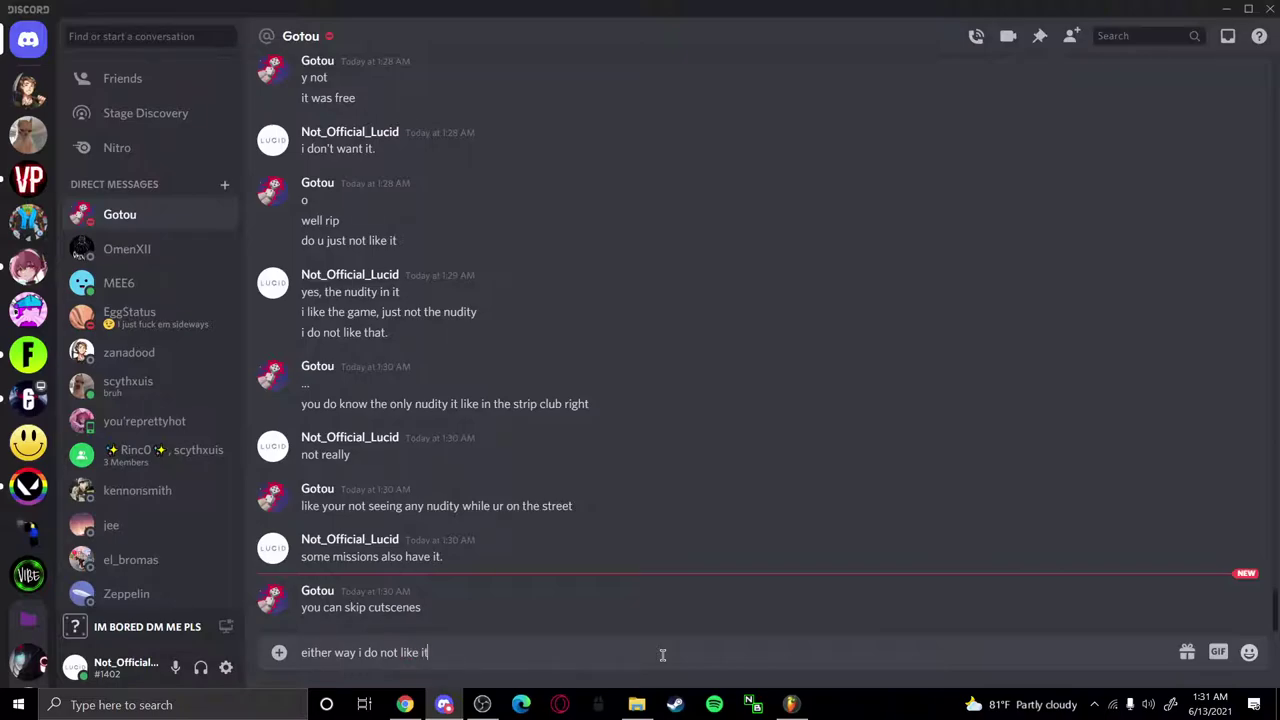
pyautogui.write('.')
pyautogui.press('Return')
pyautogui.click(793, 705)
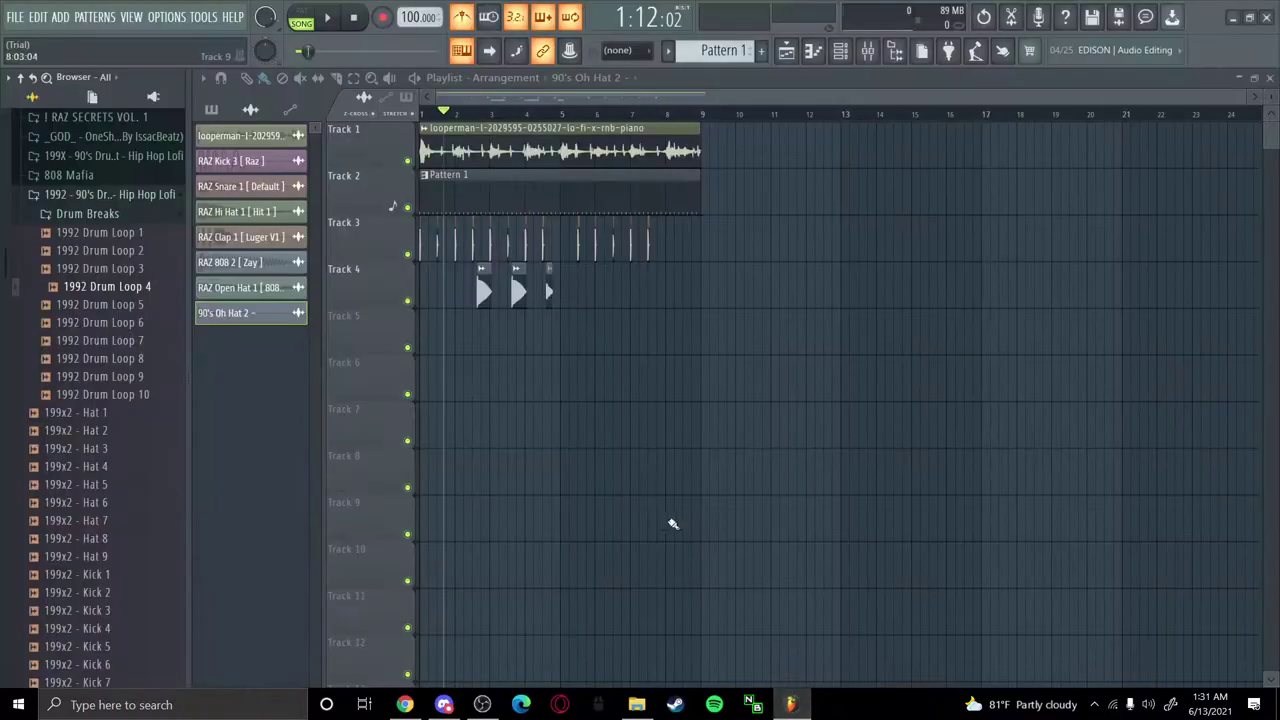
# Audition 1992 Drum Loops 7, 5 and 6, and replay 1992 Drum Loop 1
pyautogui.click(98, 340)
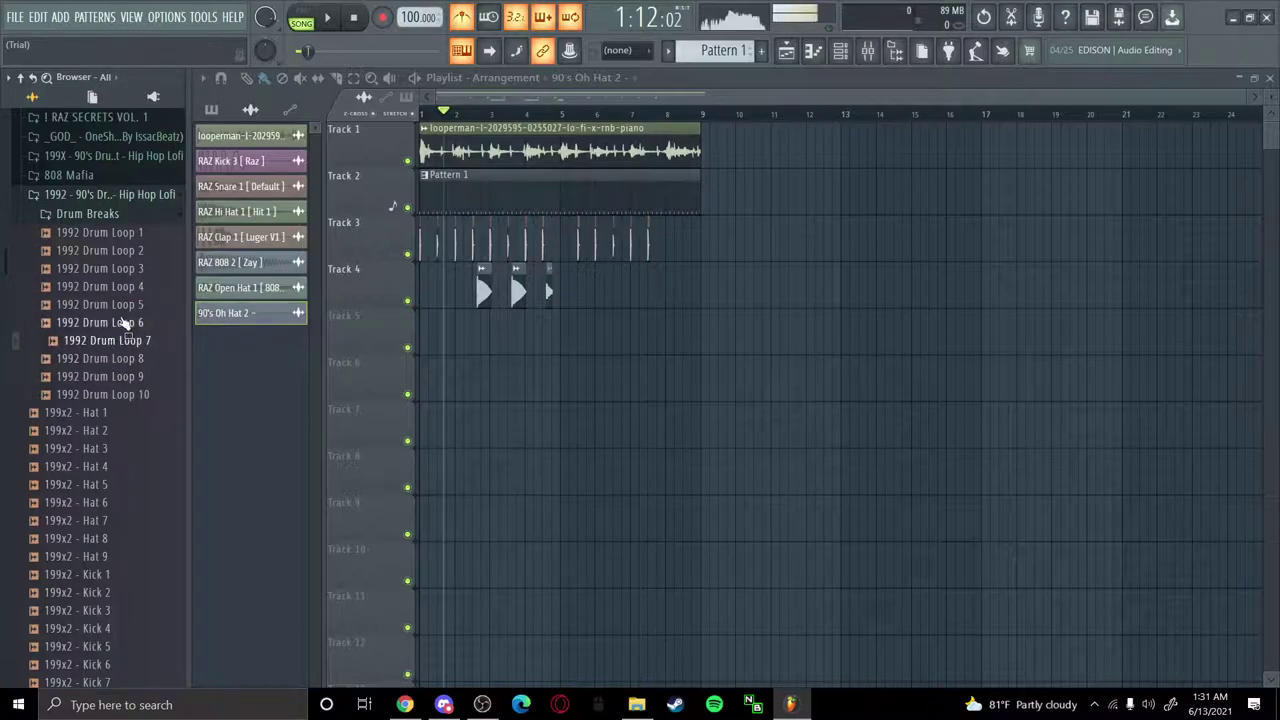
pyautogui.click(128, 306)
pyautogui.click(131, 322)
pyautogui.click(140, 232)
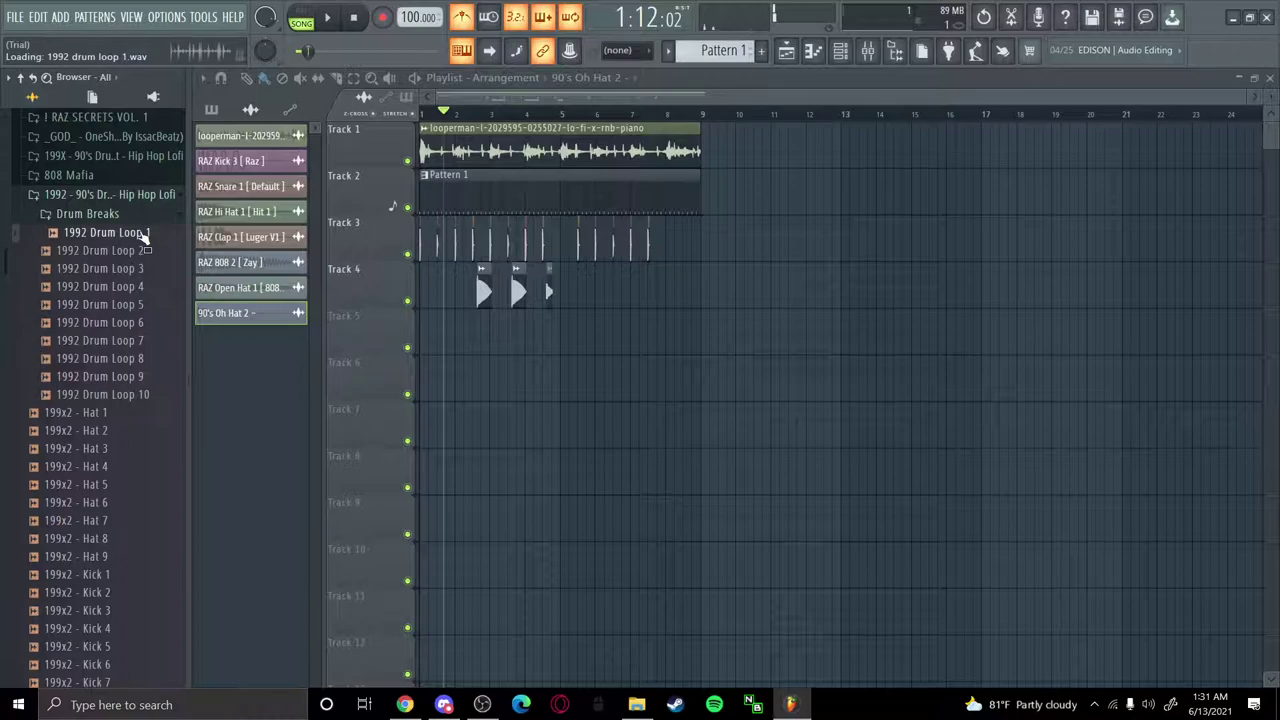
# Try 1992 Drum Loop 1 on Track 4 just before bar 5, play from bar 4, and glance at Discord before returning to FL Studio
pyautogui.moveTo(143, 233); pyautogui.dragTo(572, 287)
pyautogui.press('space')
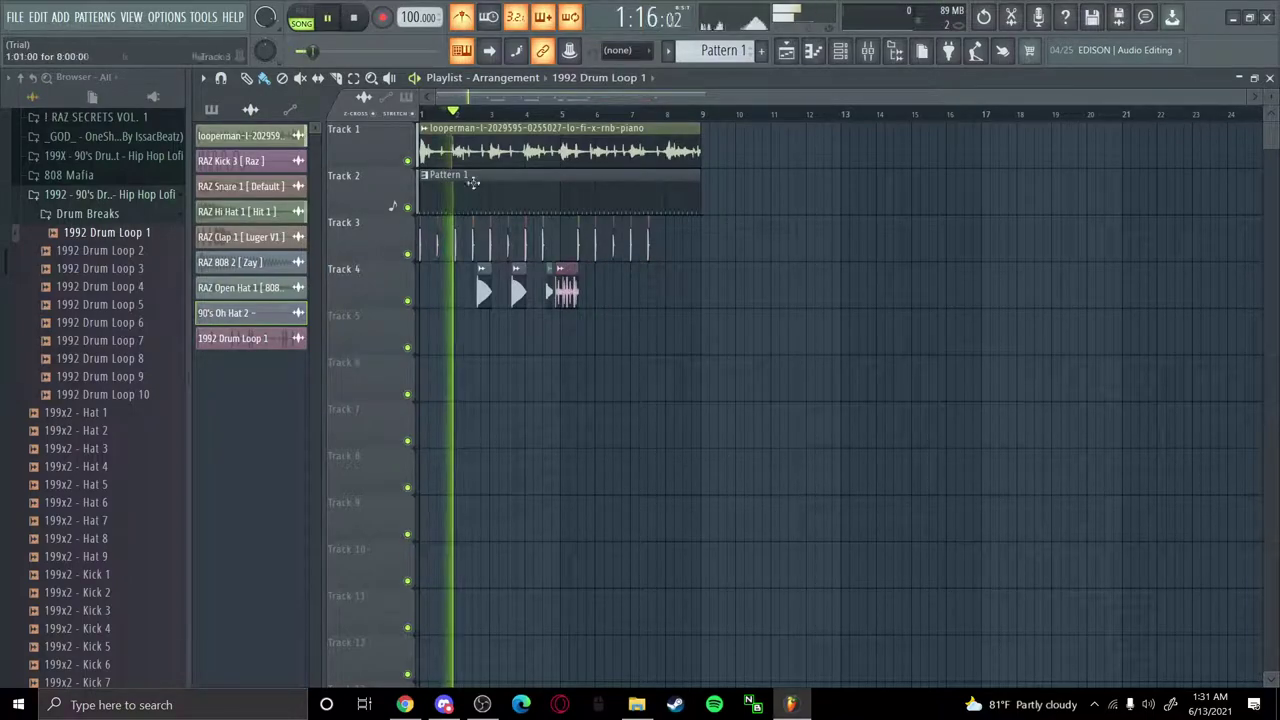
pyautogui.moveTo(454, 112); pyautogui.dragTo(533, 117)
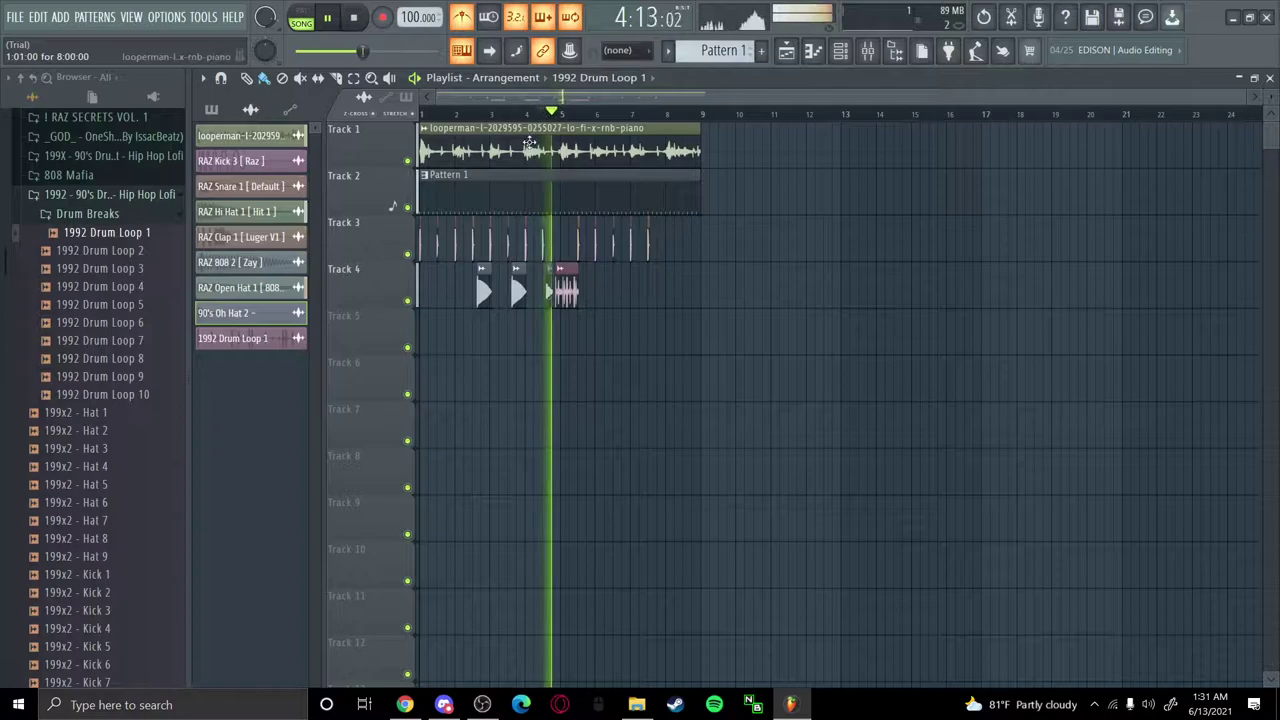
pyautogui.press('space')
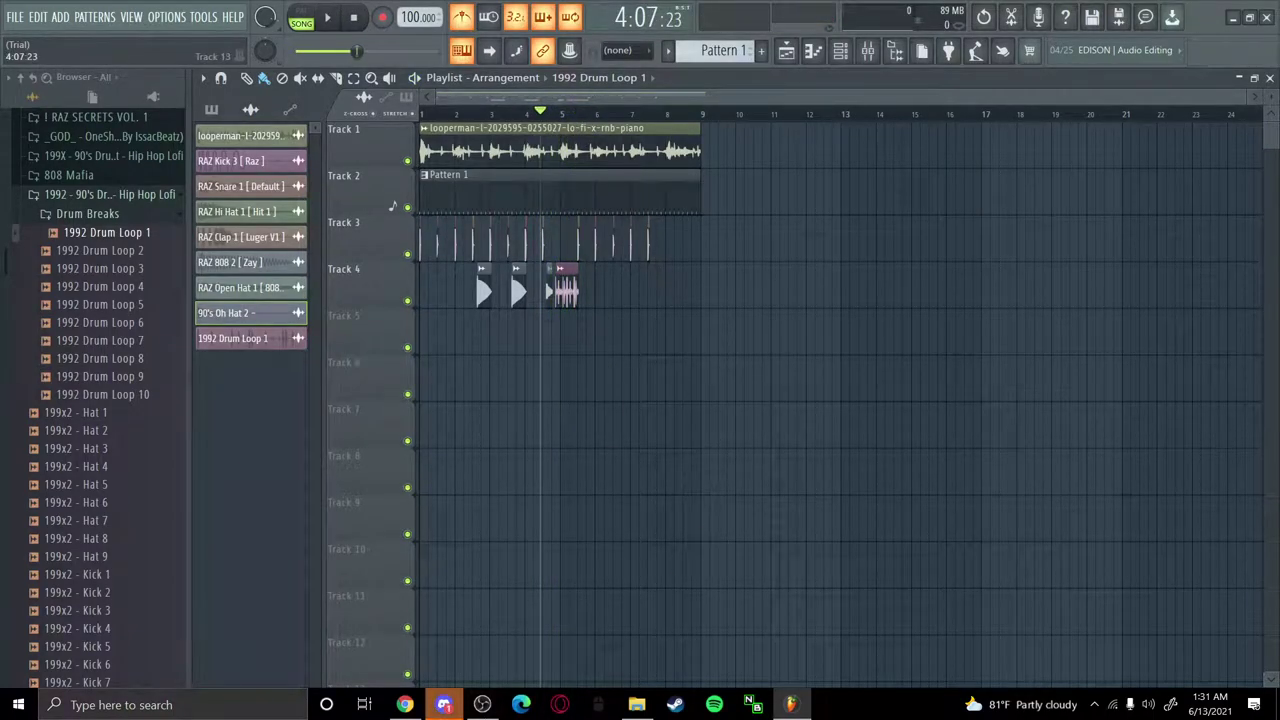
pyautogui.hotkey('alt', 'Tab')
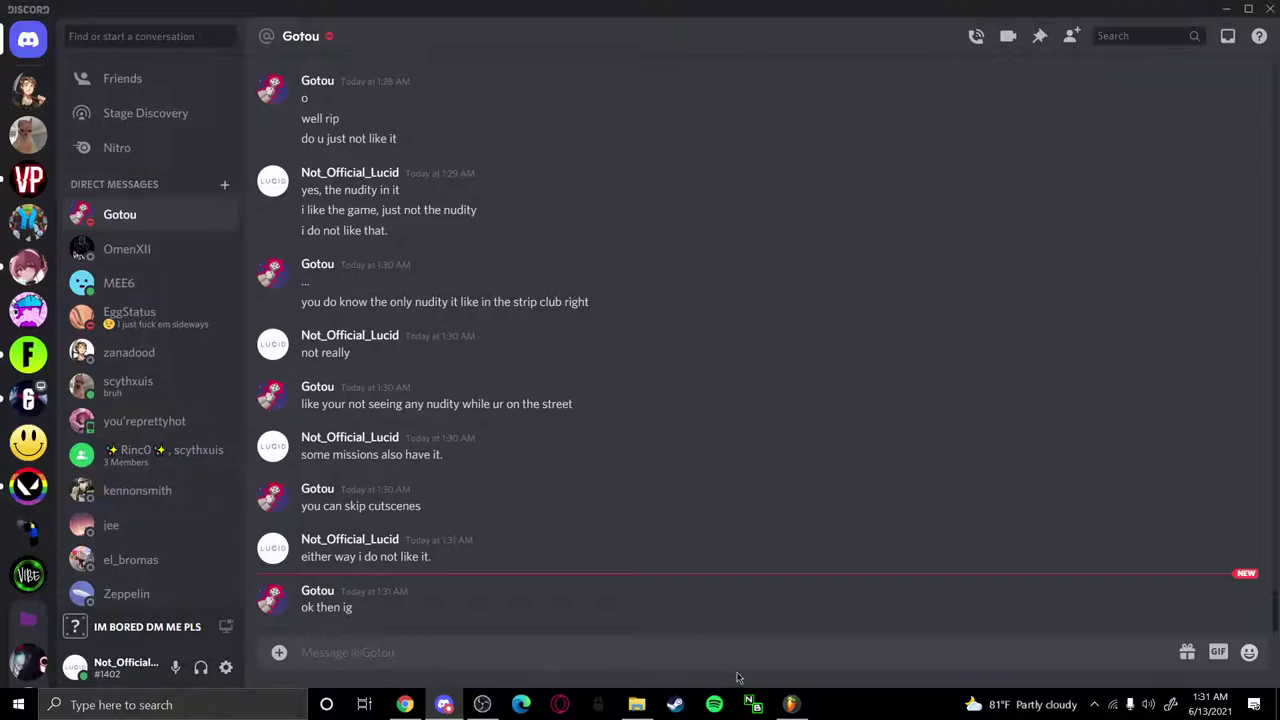
pyautogui.click(791, 705)
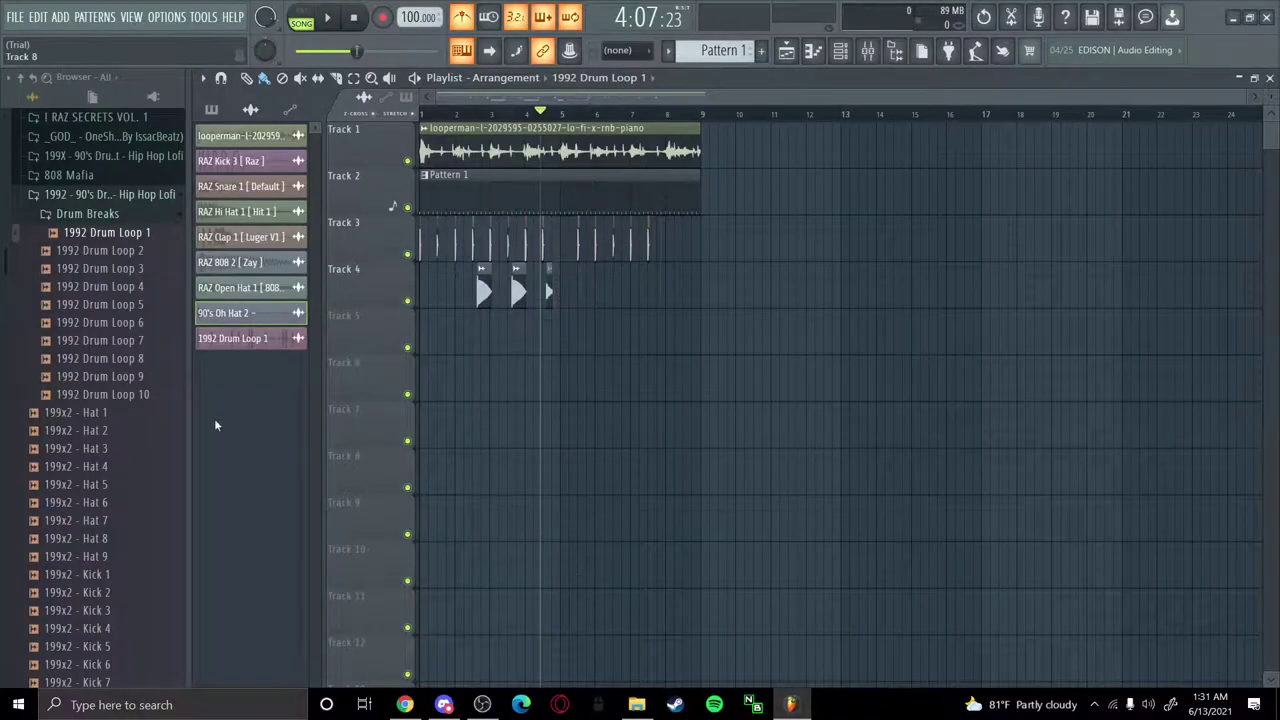
# Audition more of the 1992 kit: Drum Loops 3, 7, 9 and 10, and 199x2 - Hat 1
pyautogui.click(110, 269)
pyautogui.moveTo(110, 269); pyautogui.dragTo(85, 375)
pyautogui.click(105, 341)
pyautogui.click(86, 377)
pyautogui.press('Down')
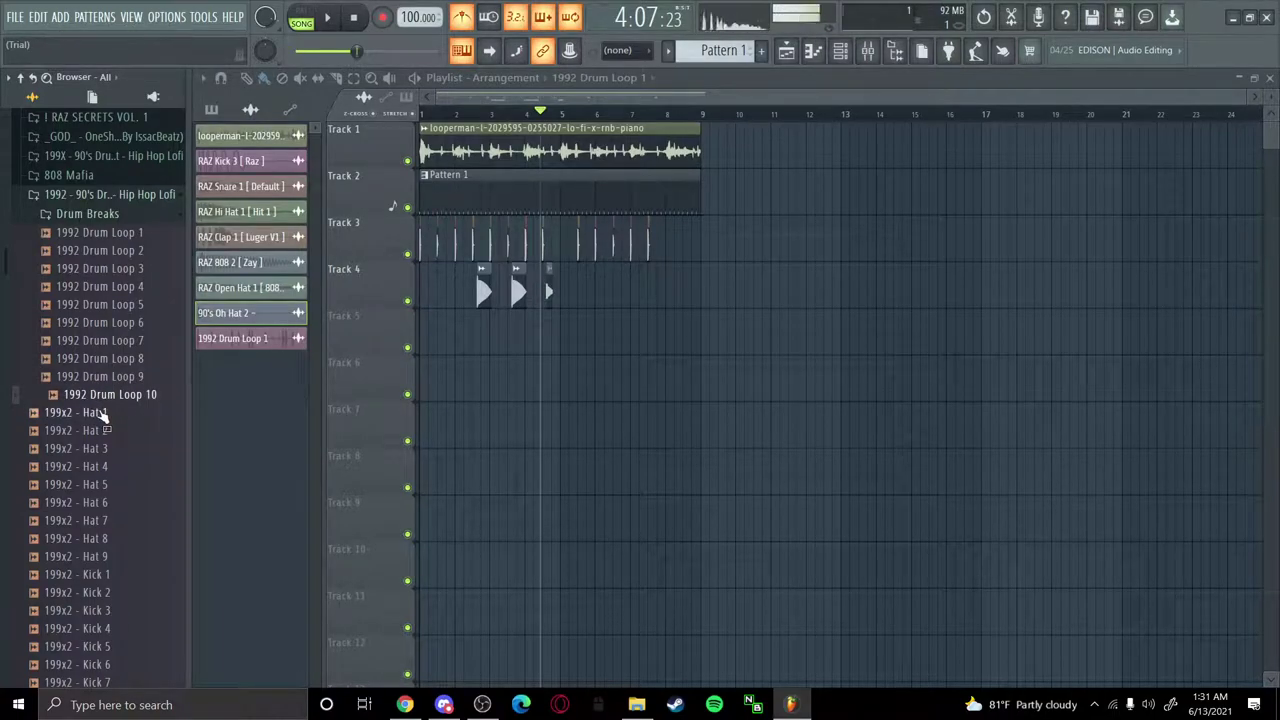
pyautogui.press('Down')
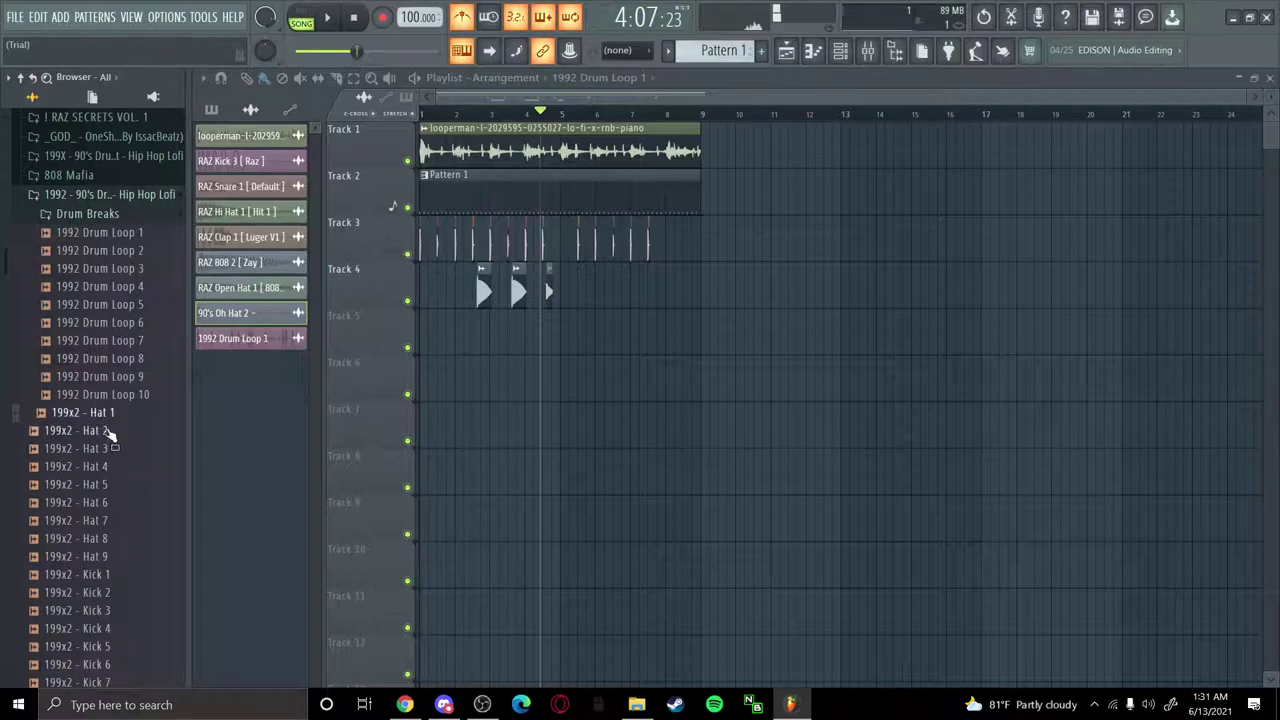
# Look inside the RetosBeats HH MIDI kit, collapse it, and expand The Grind Kit
pyautogui.scroll(-15, 100, 205)
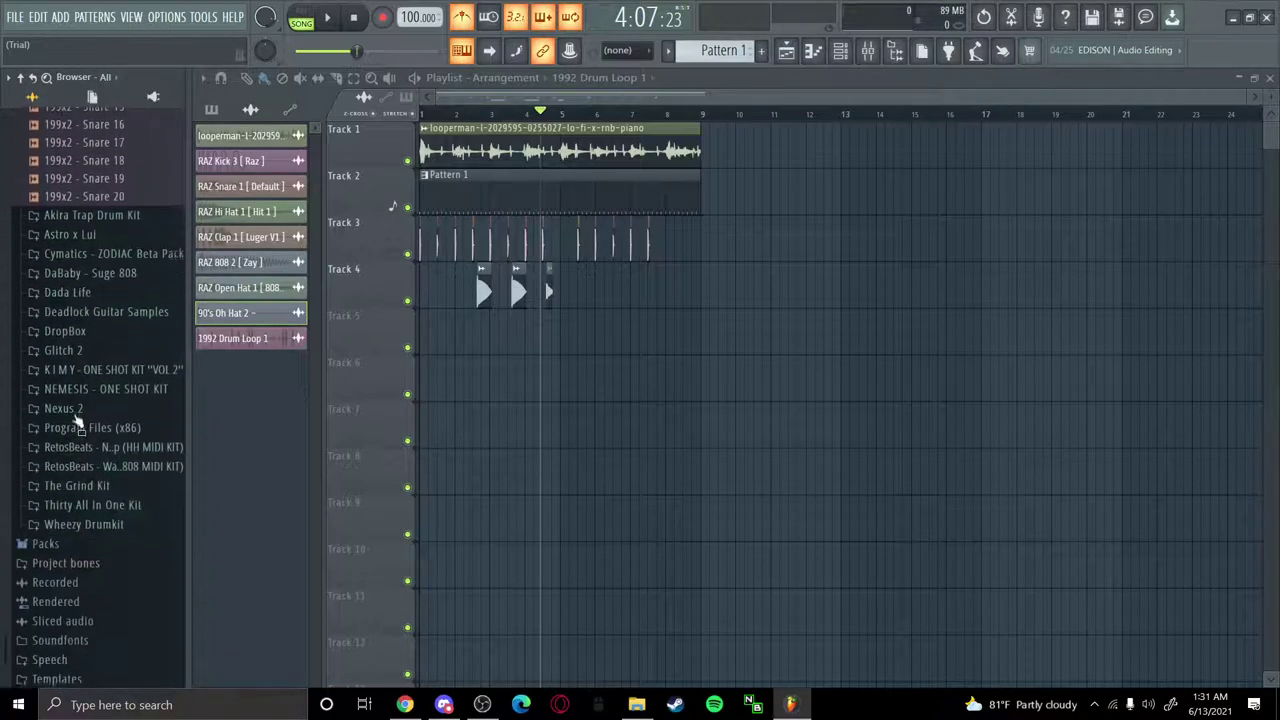
pyautogui.click(90, 447)
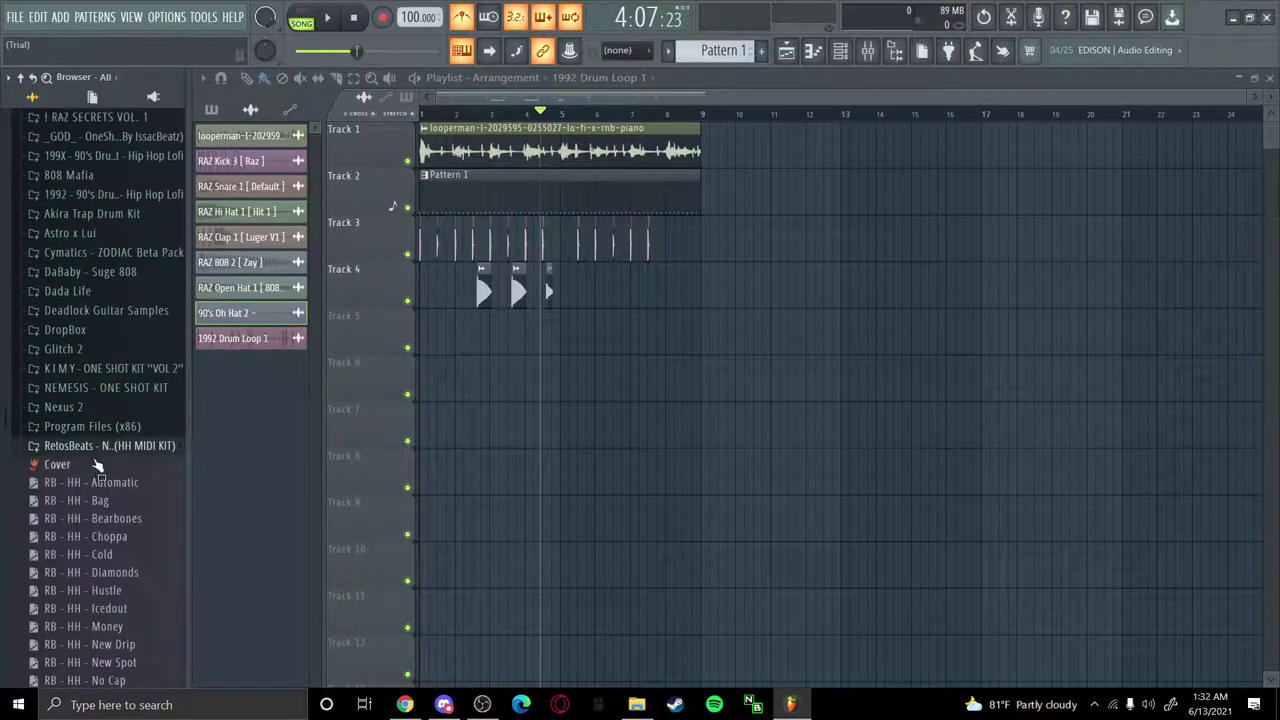
pyautogui.click(155, 447)
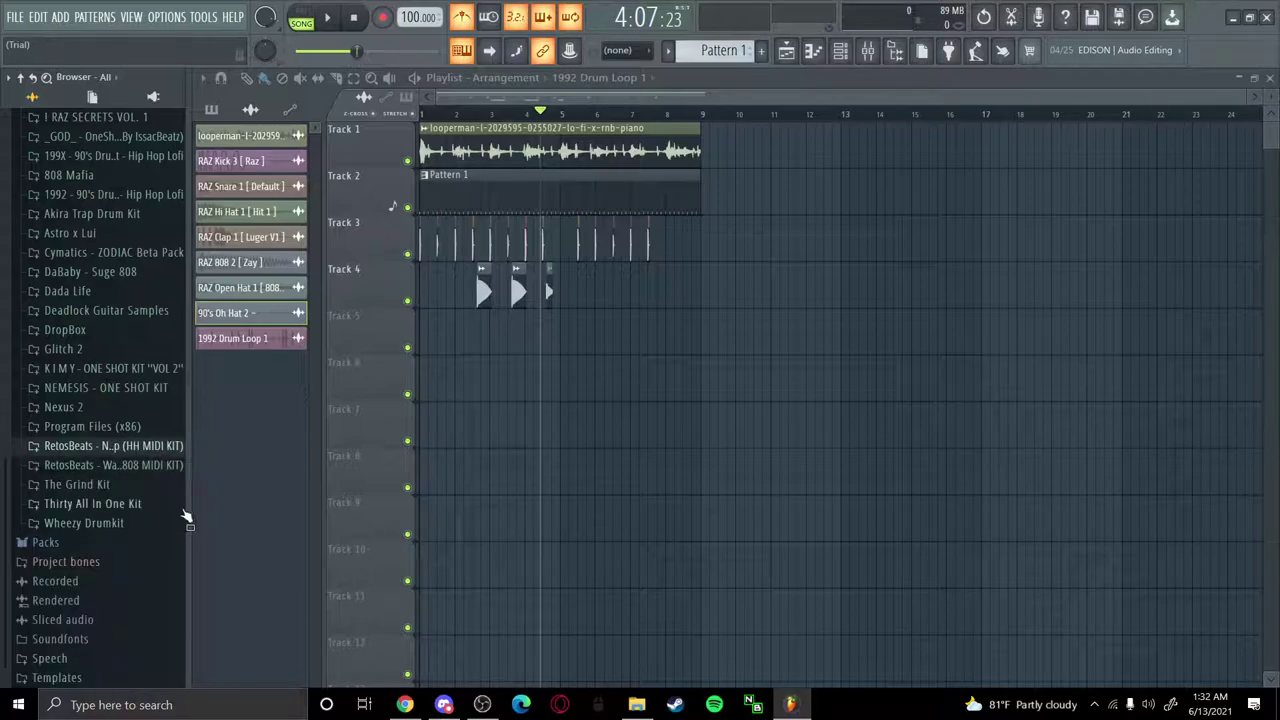
pyautogui.click(128, 486)
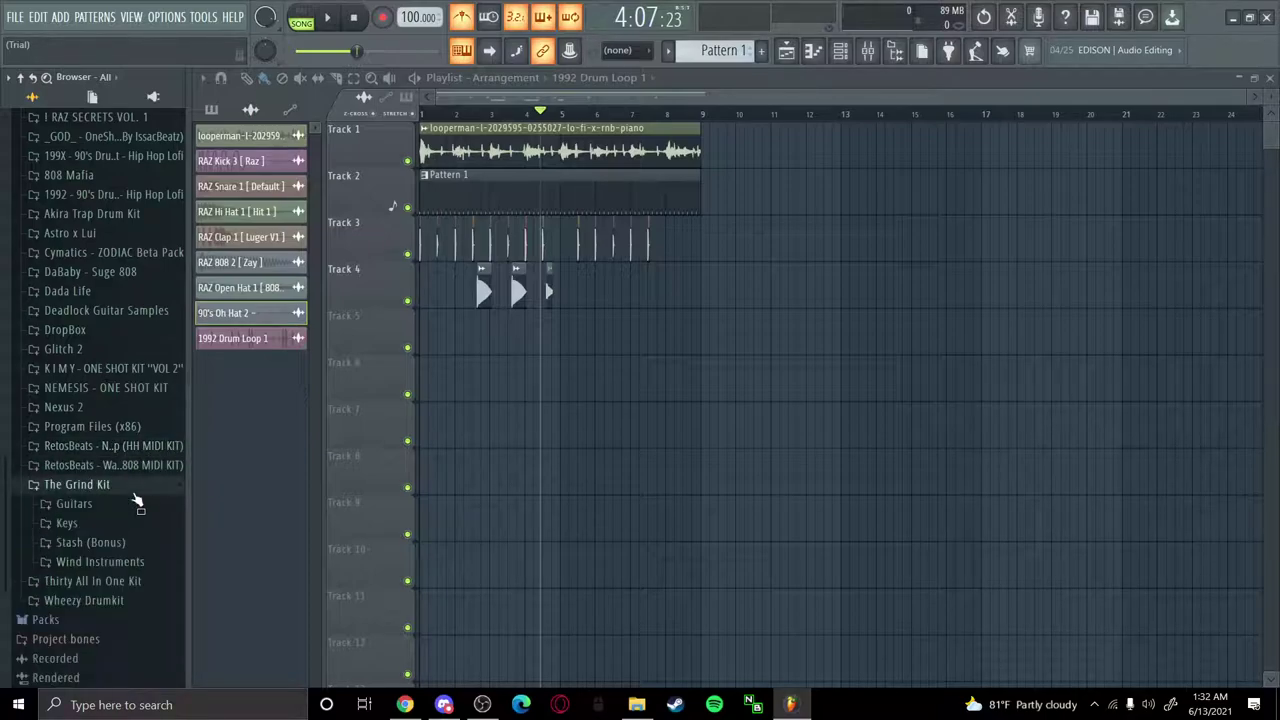
# Open the Crashs folder of the Thirty All In One Kit, audition OG Crash, and collapse the folder again
pyautogui.click(140, 584)
pyautogui.click(121, 562)
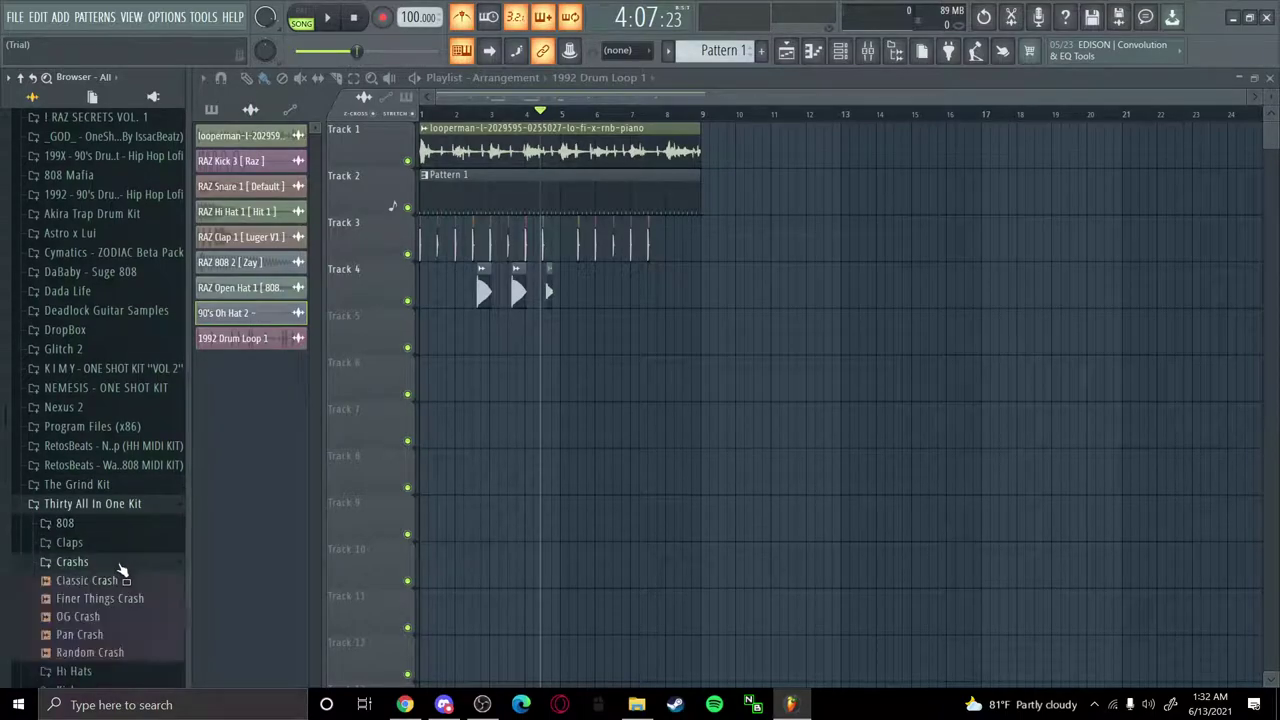
pyautogui.click(114, 620)
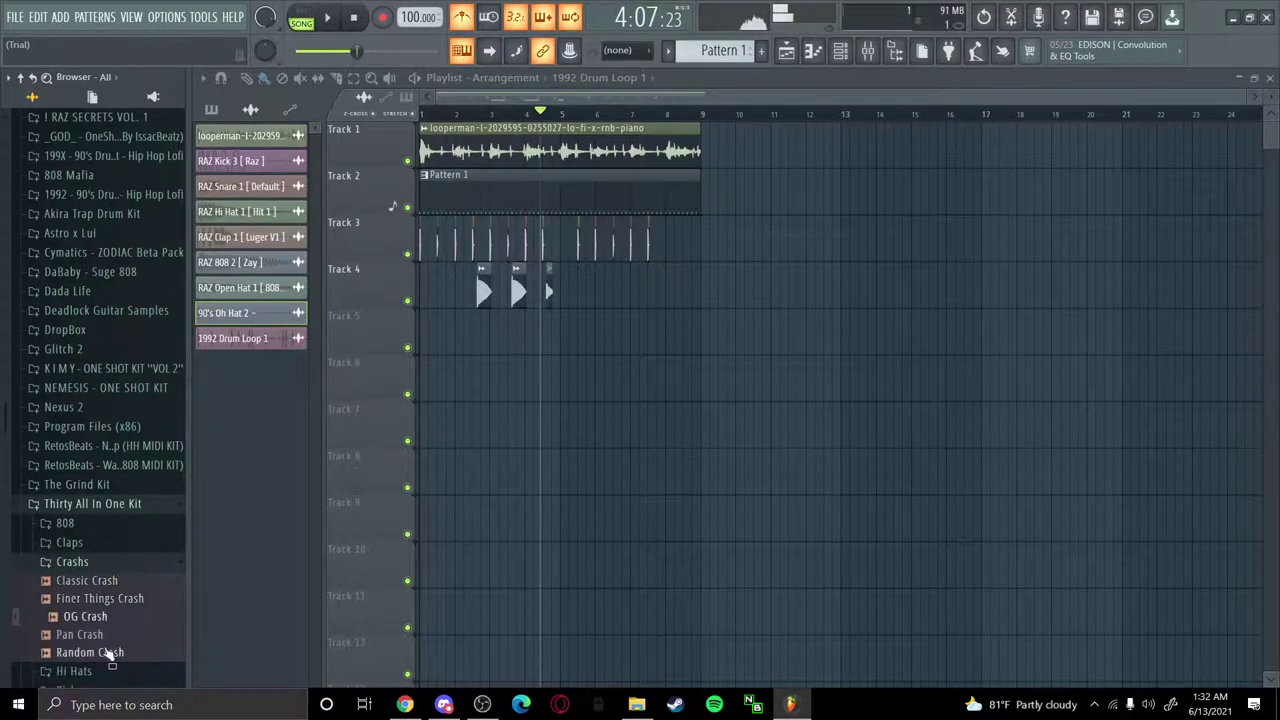
pyautogui.click(143, 562)
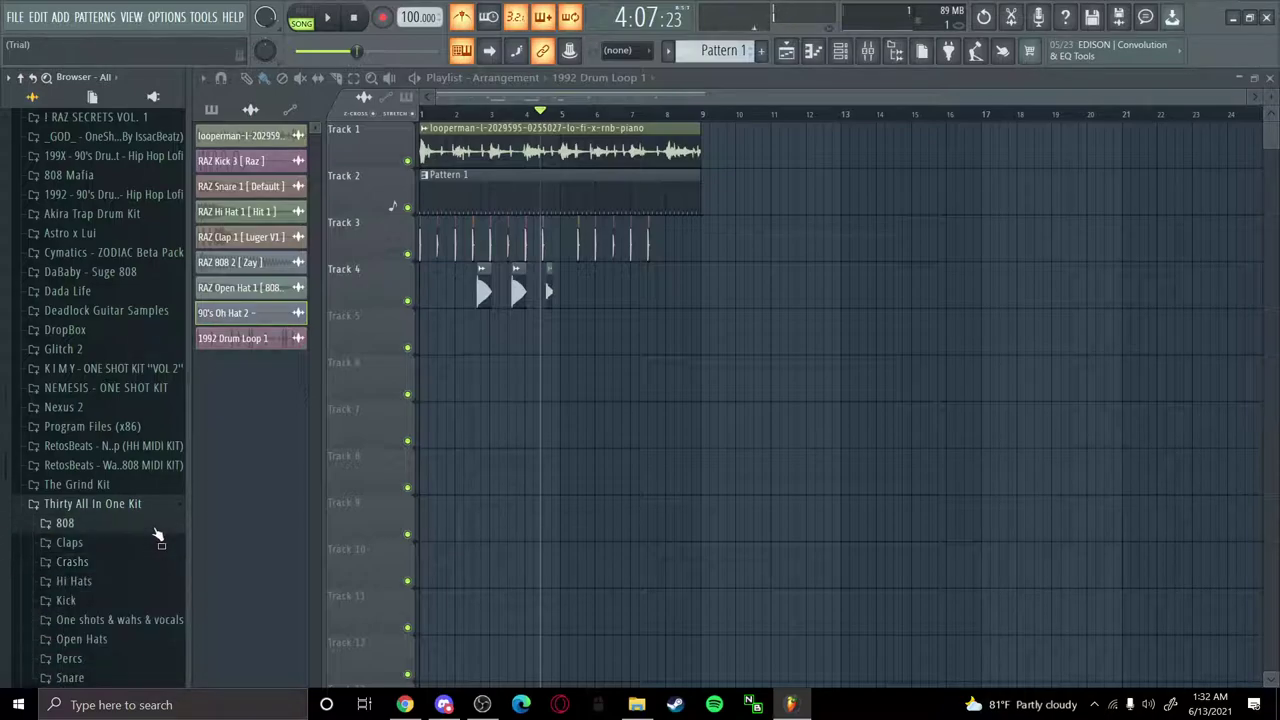
# Open the Thirty All In One Kit's 808 folder and audition Overused 808, Even Shorter Spinz and, over the playing song, Tahj money 808
pyautogui.click(152, 525)
pyautogui.click(141, 556)
pyautogui.scroll(-7, 141, 566)
pyautogui.scroll(5, 137, 564)
pyautogui.click(128, 536)
pyautogui.click(146, 499)
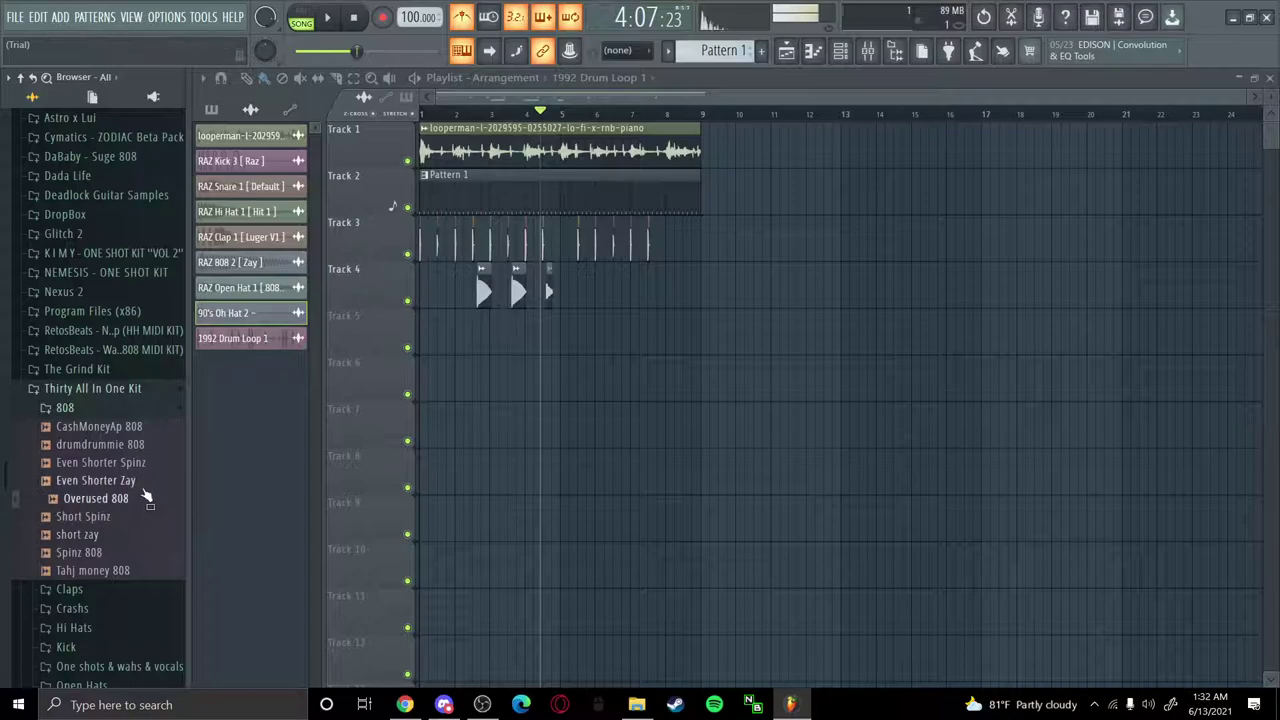
pyautogui.click(146, 463)
pyautogui.press('space')
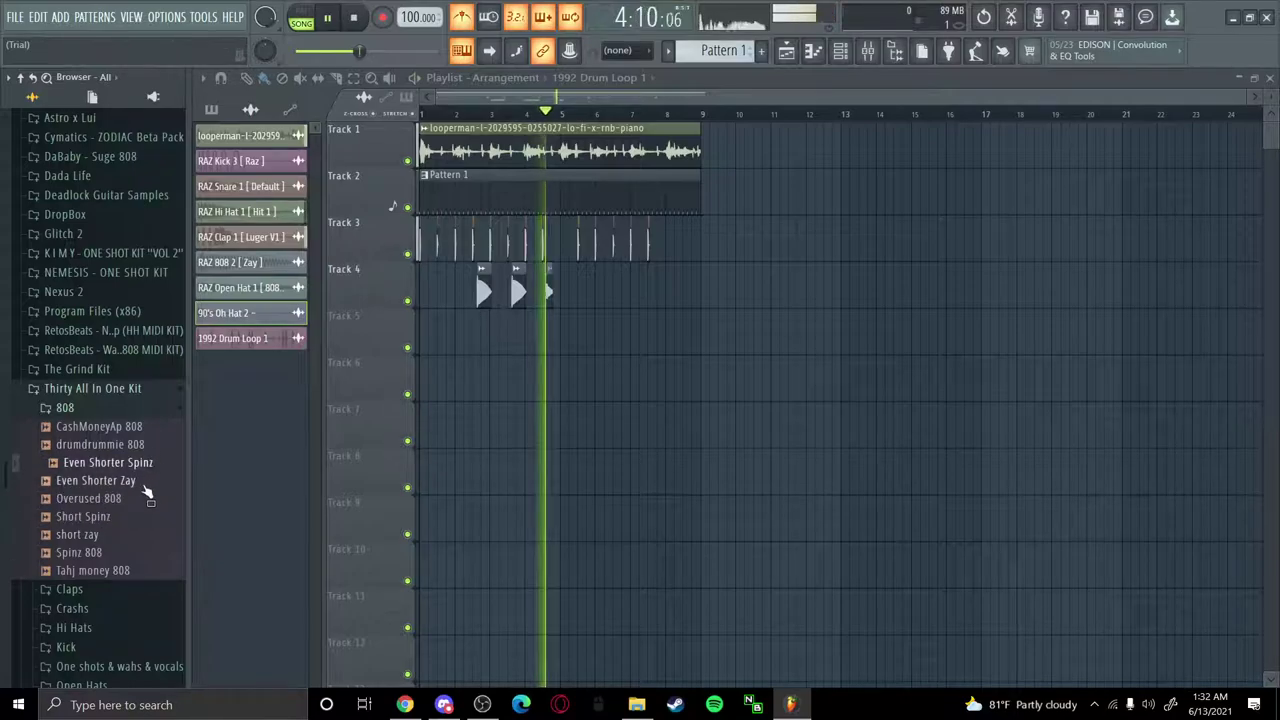
pyautogui.click(125, 570)
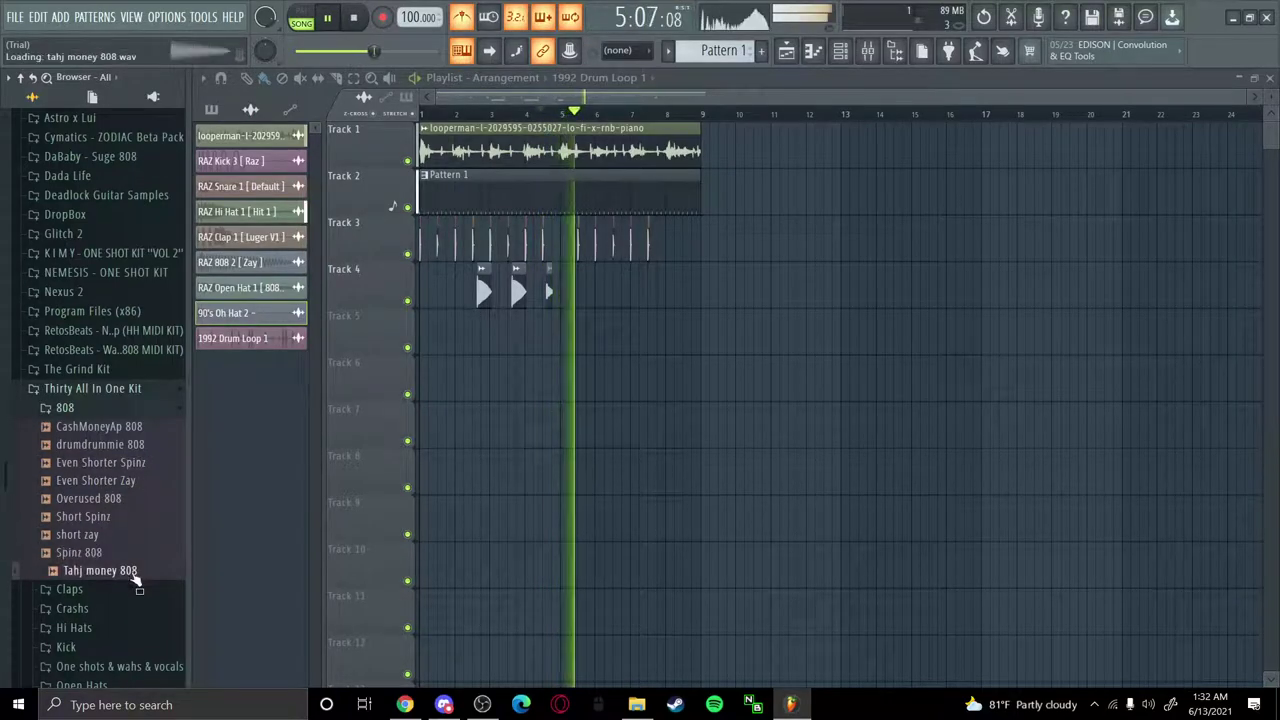
# Place Spinz 808 on Track 4 just before bar 5, after the last open hat, and play the section from bar 4
pyautogui.scroll(-4, 150, 450)
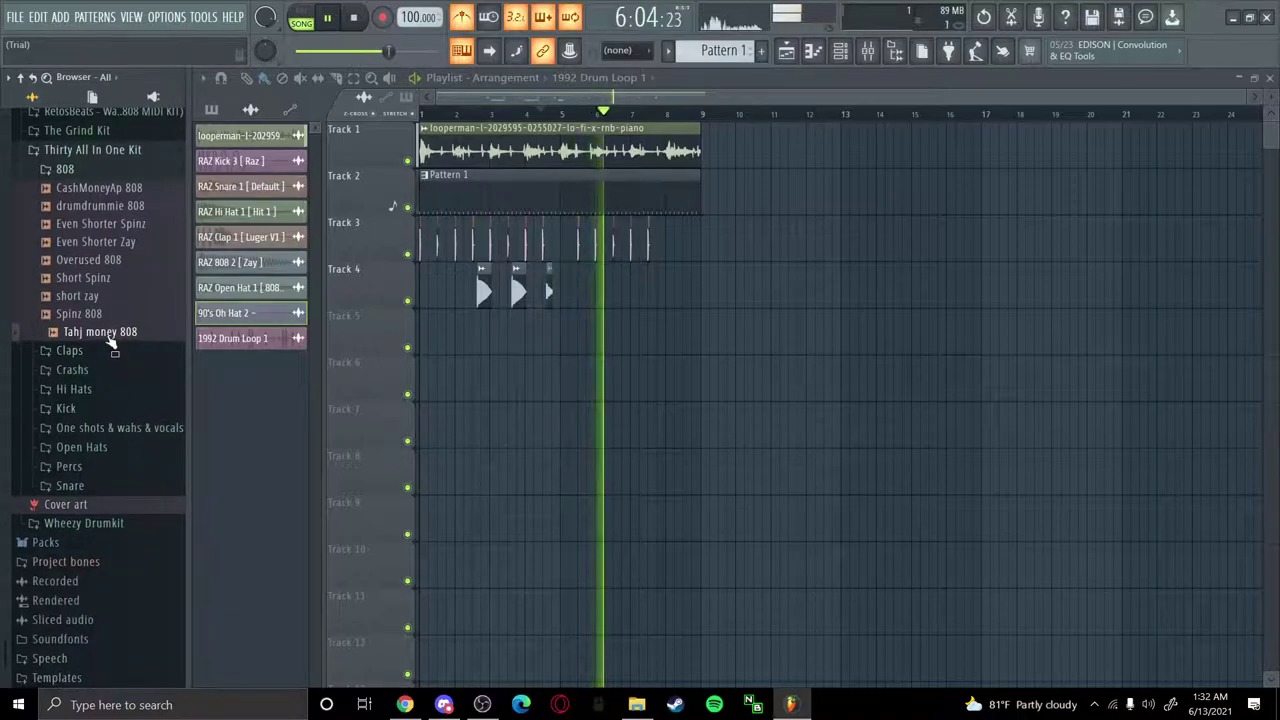
pyautogui.moveTo(100, 314); pyautogui.dragTo(560, 290)
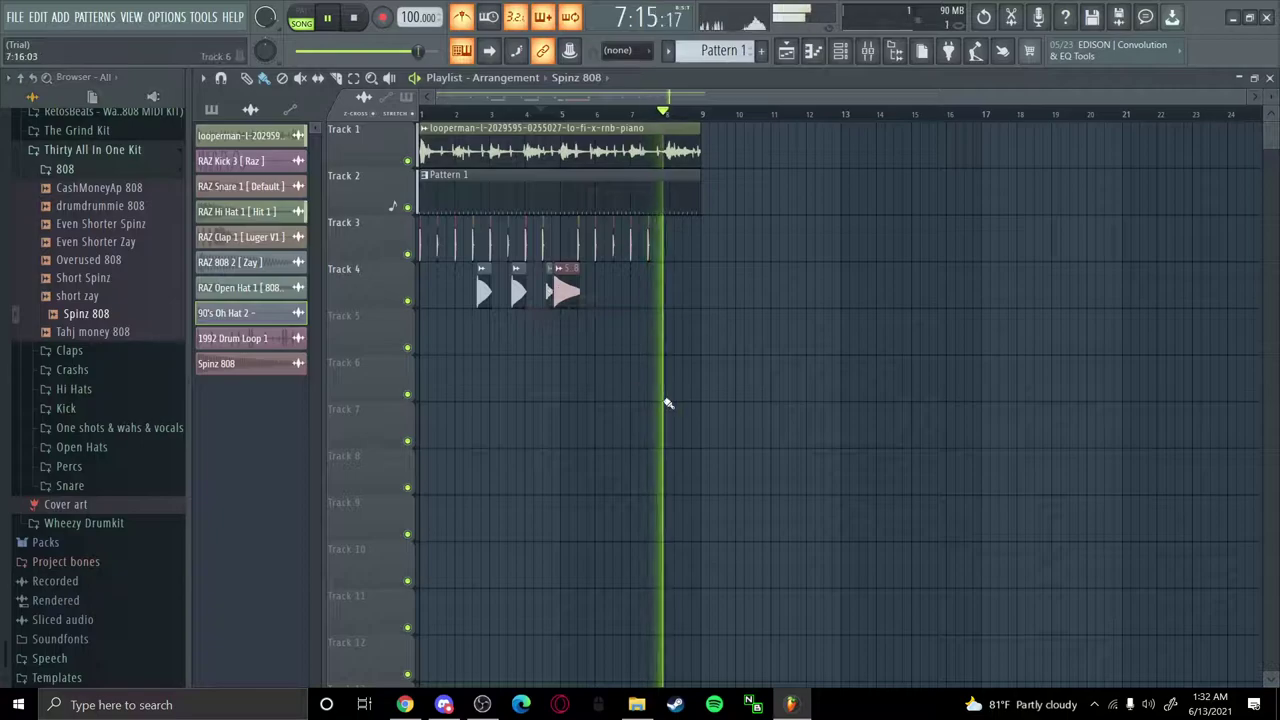
pyautogui.scroll(4, 666, 400)
pyautogui.moveTo(700, 112); pyautogui.dragTo(468, 150)
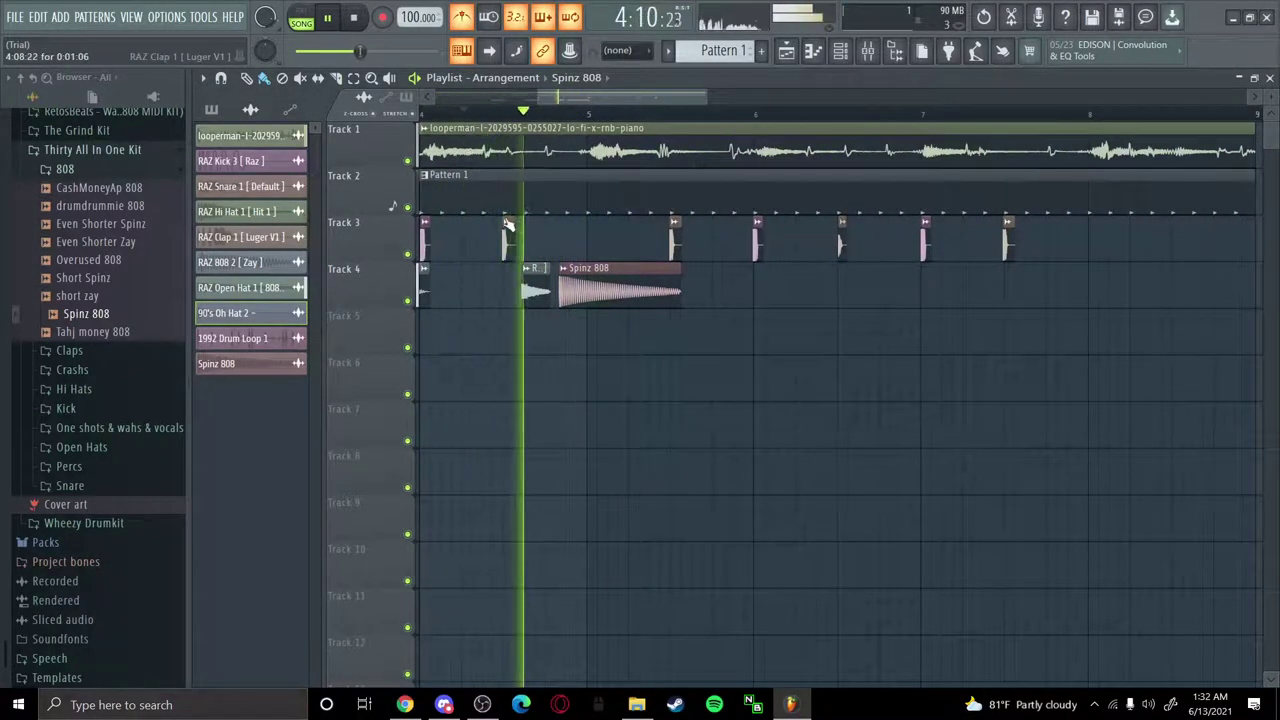
# Stop playback, move the Track 4 Spinz 808 clip to bar 5, and place Clap 1 from the Claps folder on Track 3 just before it
pyautogui.press('space')
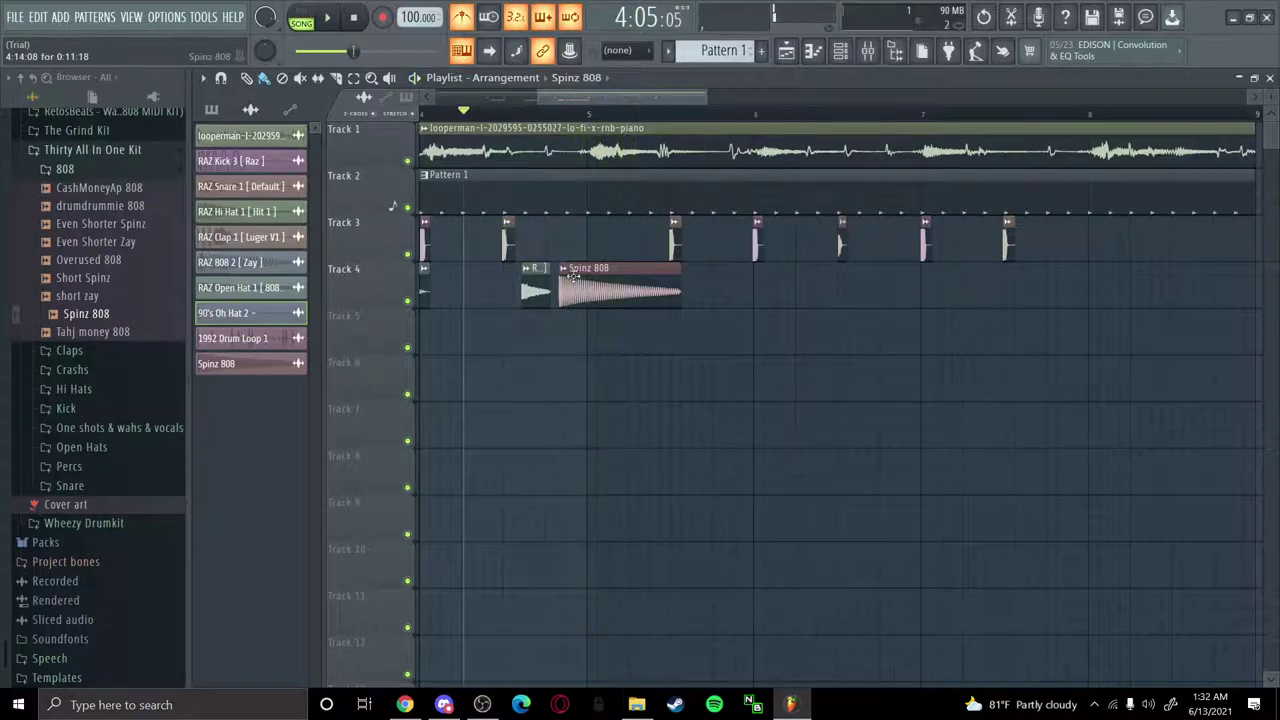
pyautogui.moveTo(566, 278); pyautogui.dragTo(585, 272)
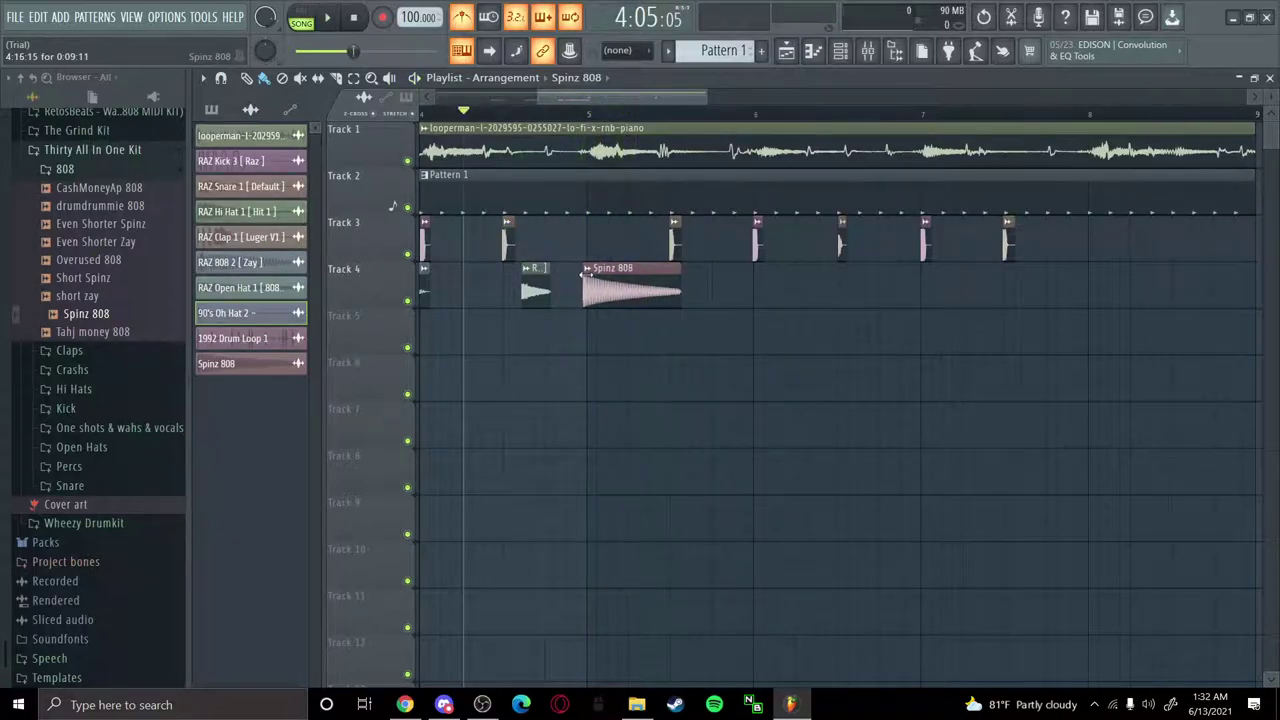
pyautogui.click(118, 356)
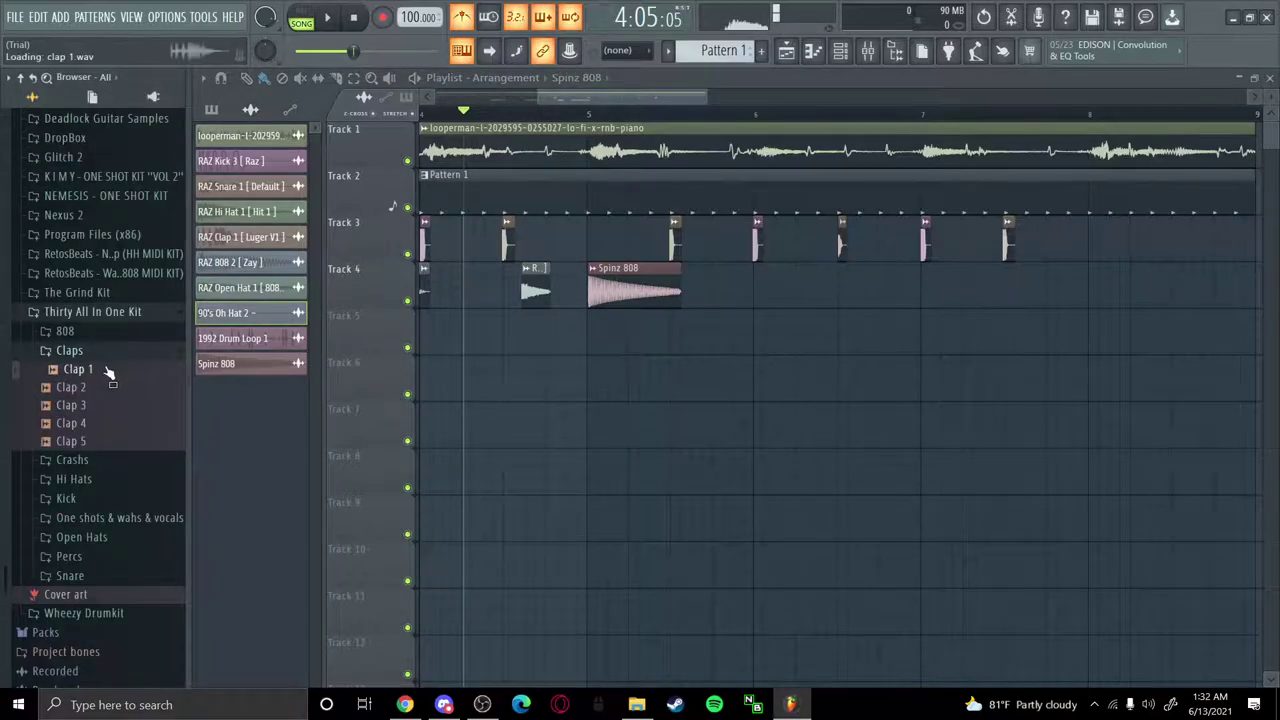
pyautogui.moveTo(160, 375); pyautogui.dragTo(557, 242)
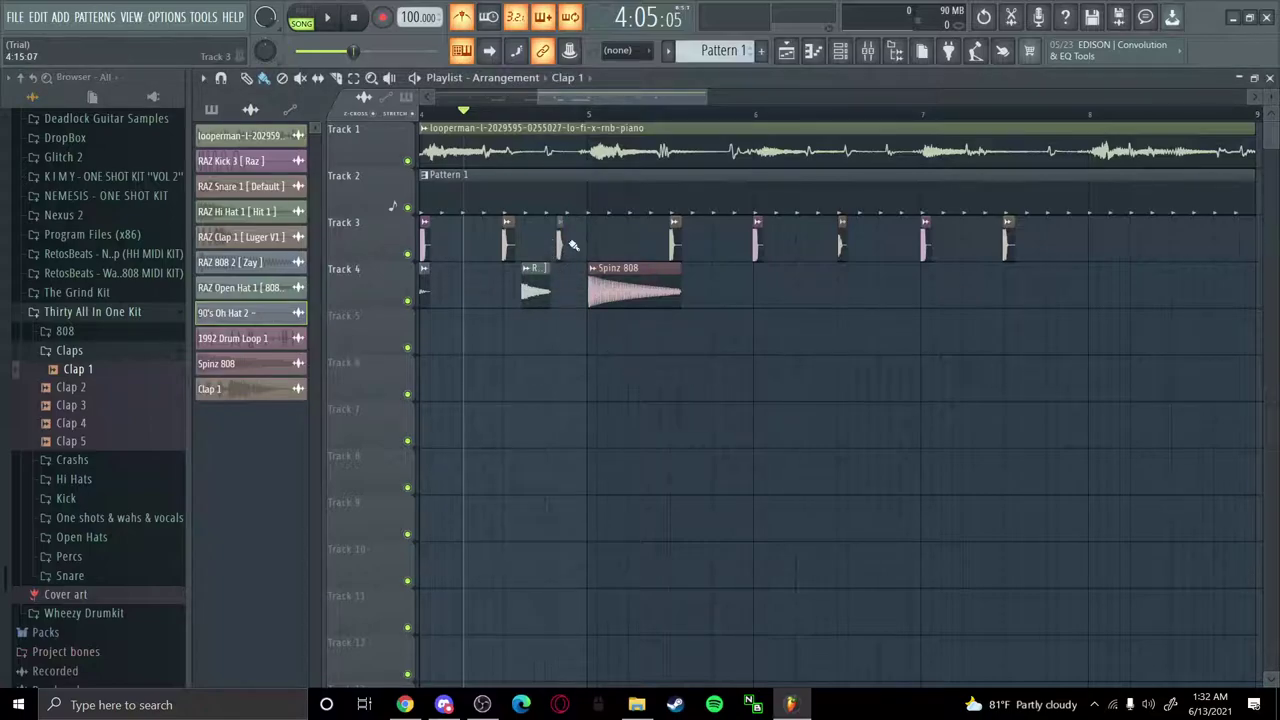
# Play the section with the new clap and shift the Clap 1 clip on Track 3 slightly later, closer to bar 5
pyautogui.press('space')
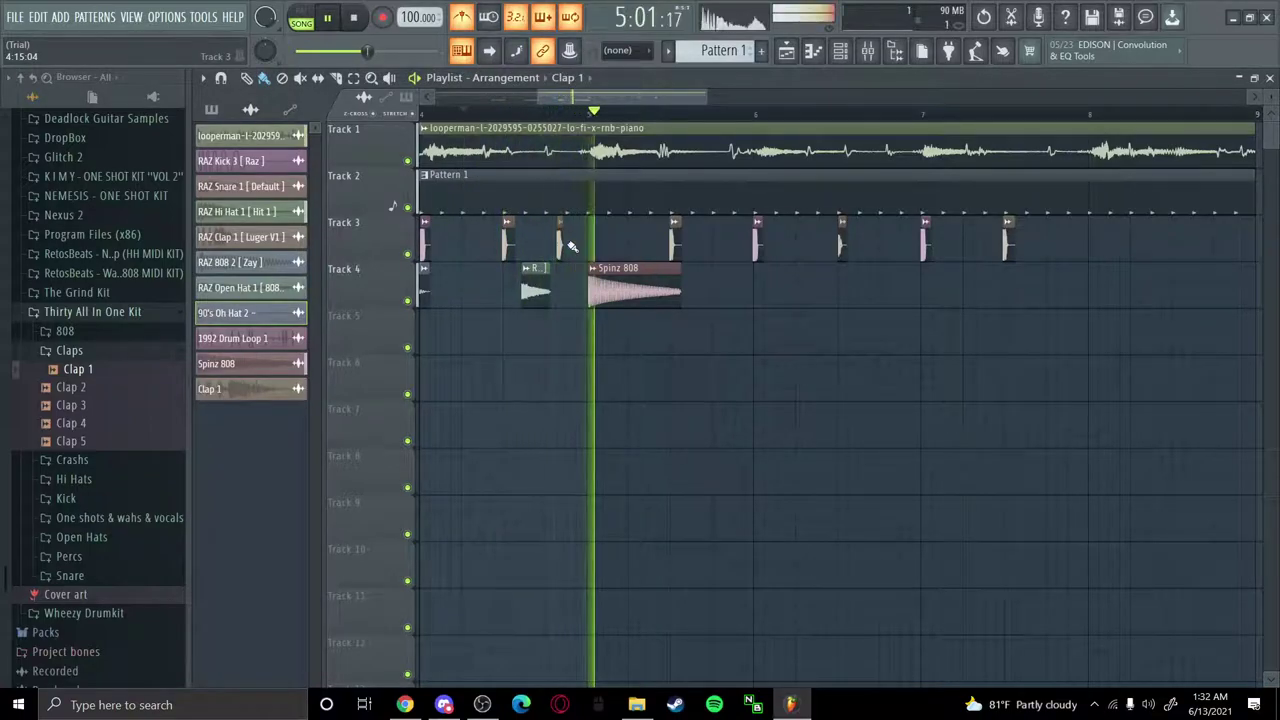
pyautogui.rightClick(560, 234)
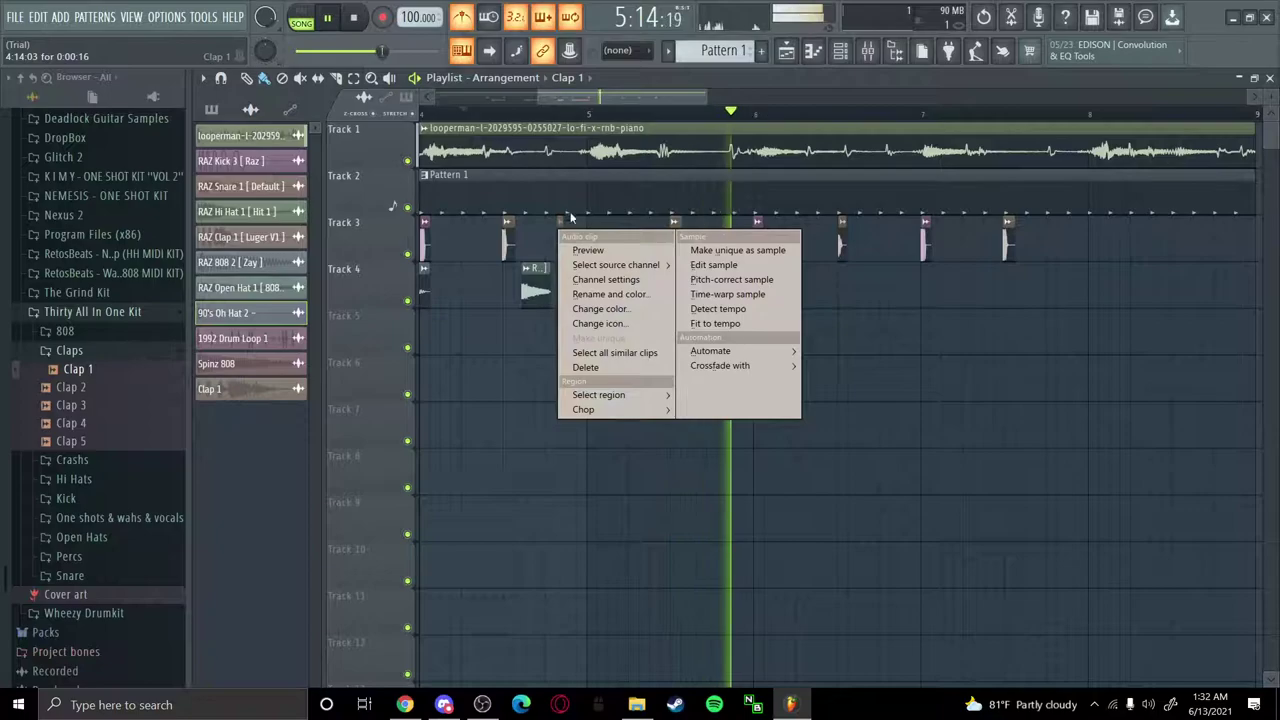
pyautogui.click(477, 429)
pyautogui.rightClick(477, 429)
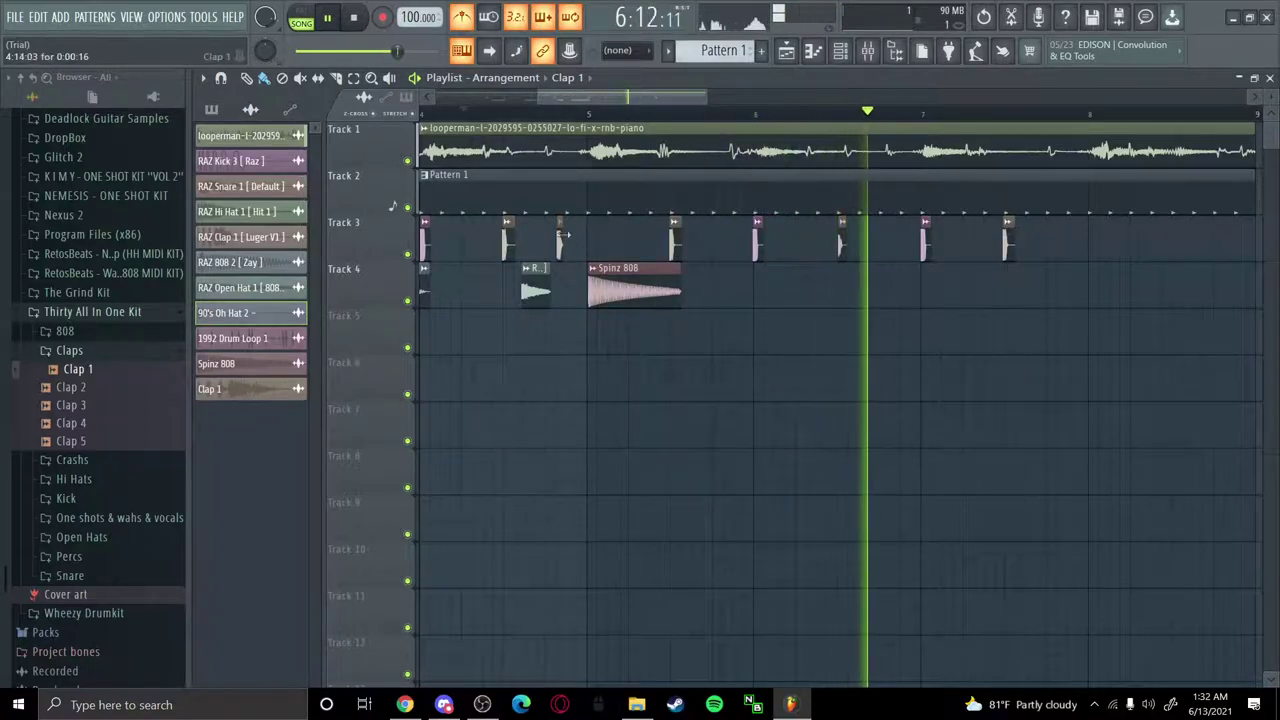
pyautogui.moveTo(565, 234); pyautogui.dragTo(569, 234)
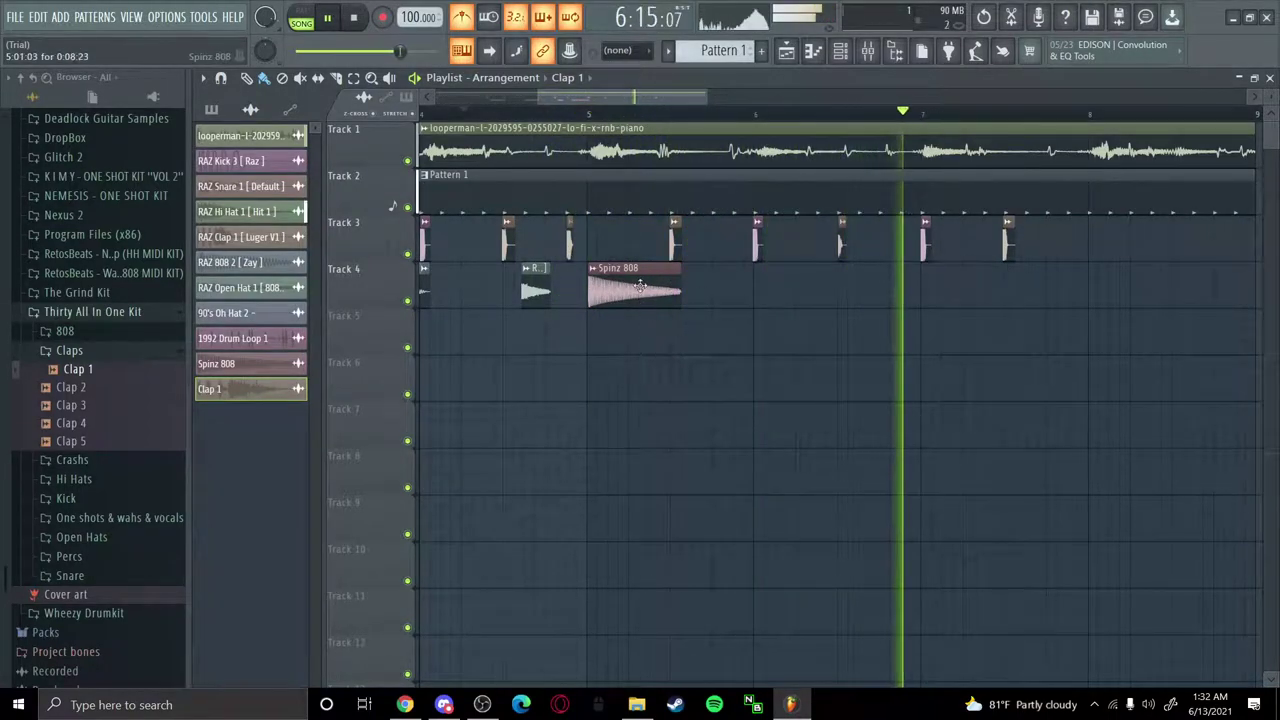
# Place a second Spinz 808 on Track 4 at bar 6, removing the Track 3 kick there, and play the section
pyautogui.moveTo(212, 372); pyautogui.dragTo(764, 288)
pyautogui.press('space')
pyautogui.press('space')
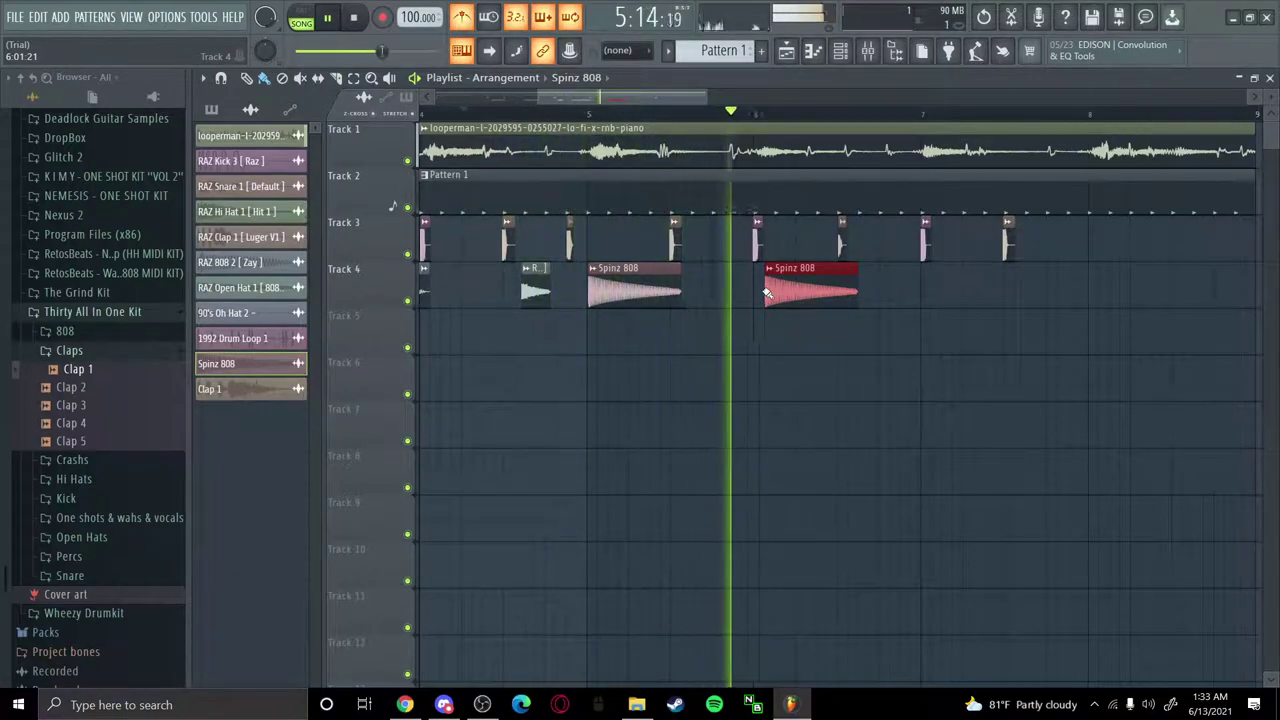
pyautogui.press('space')
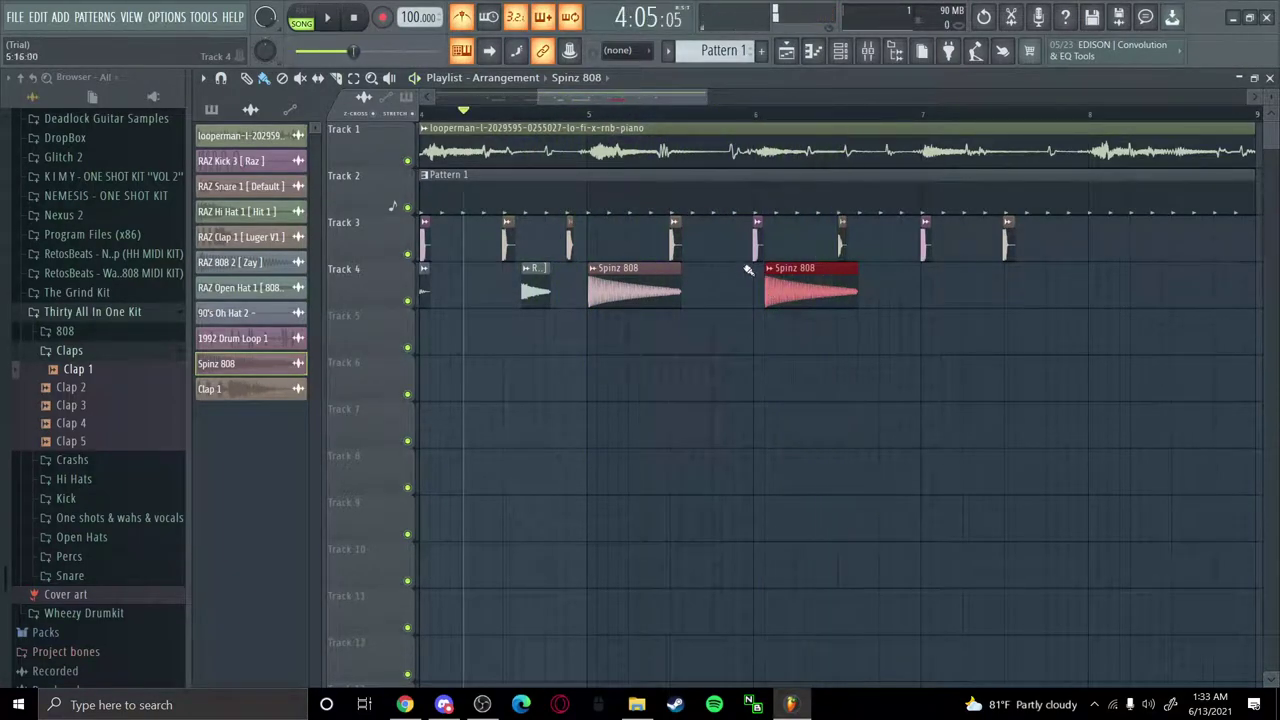
pyautogui.moveTo(786, 276); pyautogui.dragTo(785, 277)
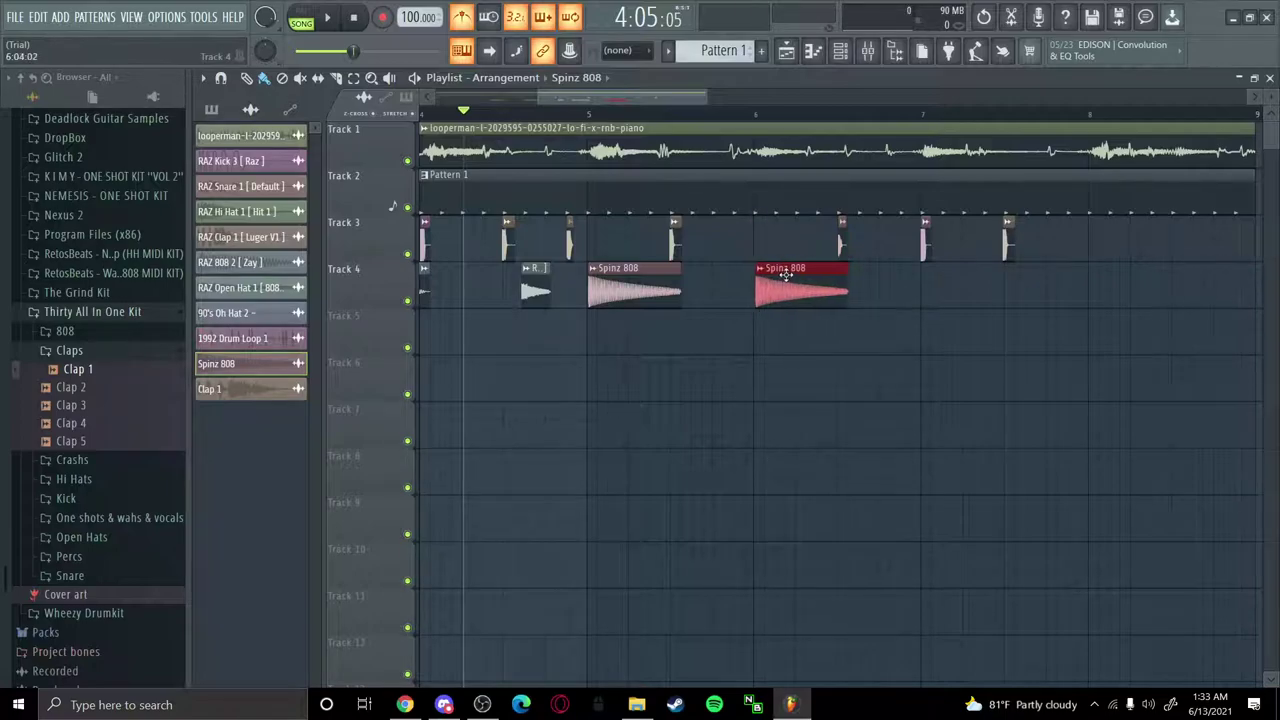
pyautogui.press('space')
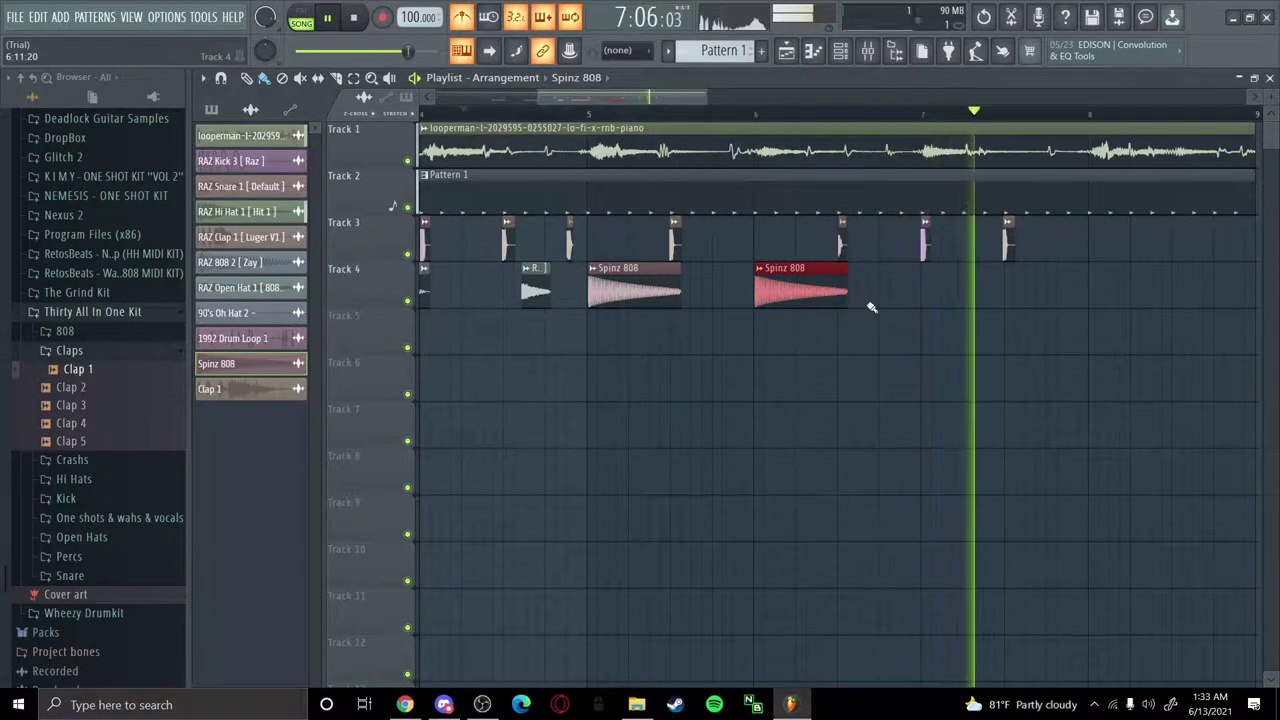
# Replace the Track 3 kick at bar 7 with another Spinz 808 on Track 4, and play the section
pyautogui.rightClick(922, 242)
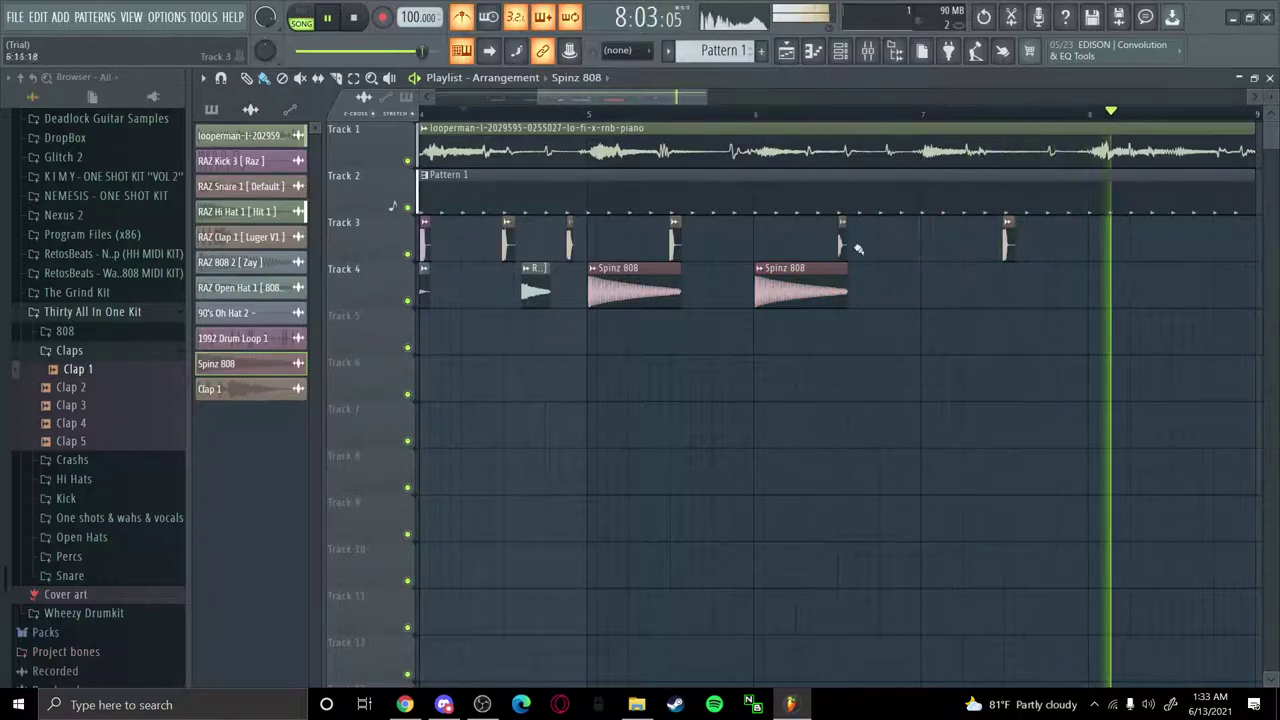
pyautogui.moveTo(251, 364); pyautogui.dragTo(919, 282)
pyautogui.press('space')
pyautogui.press('space')
pyautogui.scroll(-4, 834, 366)
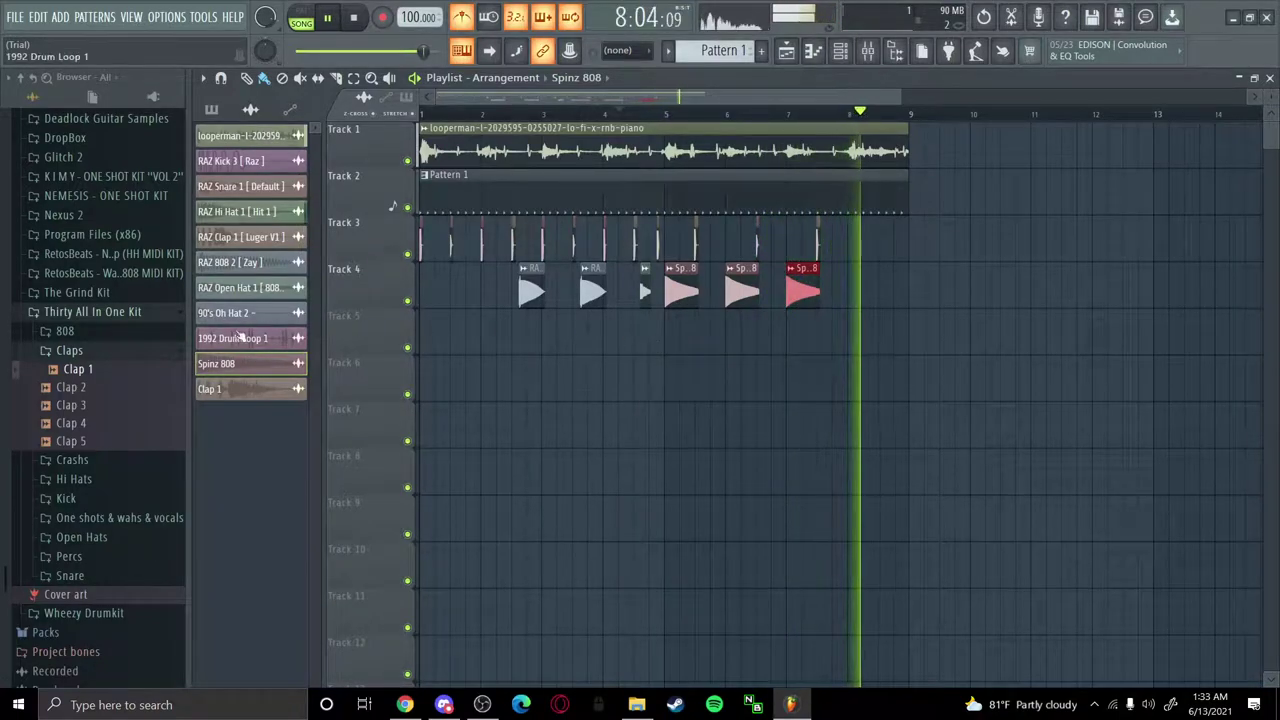
# Collapse the Claps folder, open One shots & wahs & vocals, audition 4KT - Wah Wah (2), and look through the folder's samples
pyautogui.click(112, 350)
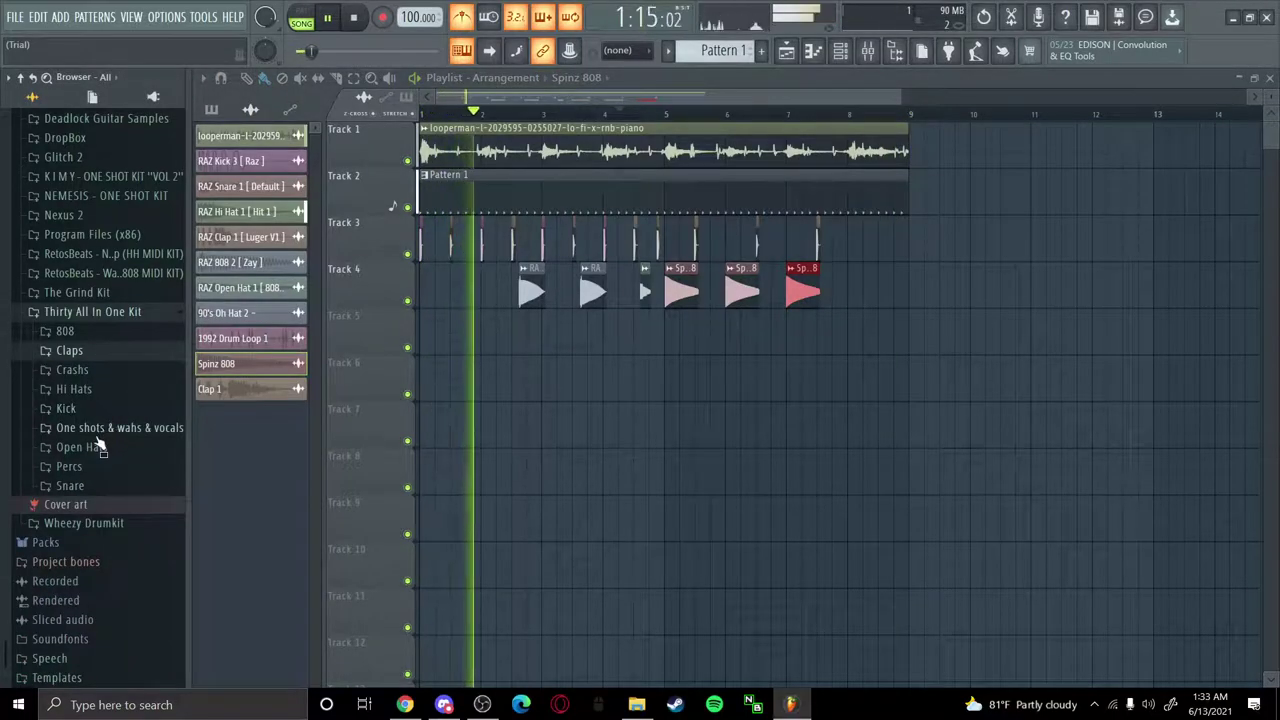
pyautogui.click(100, 428)
pyautogui.click(83, 465)
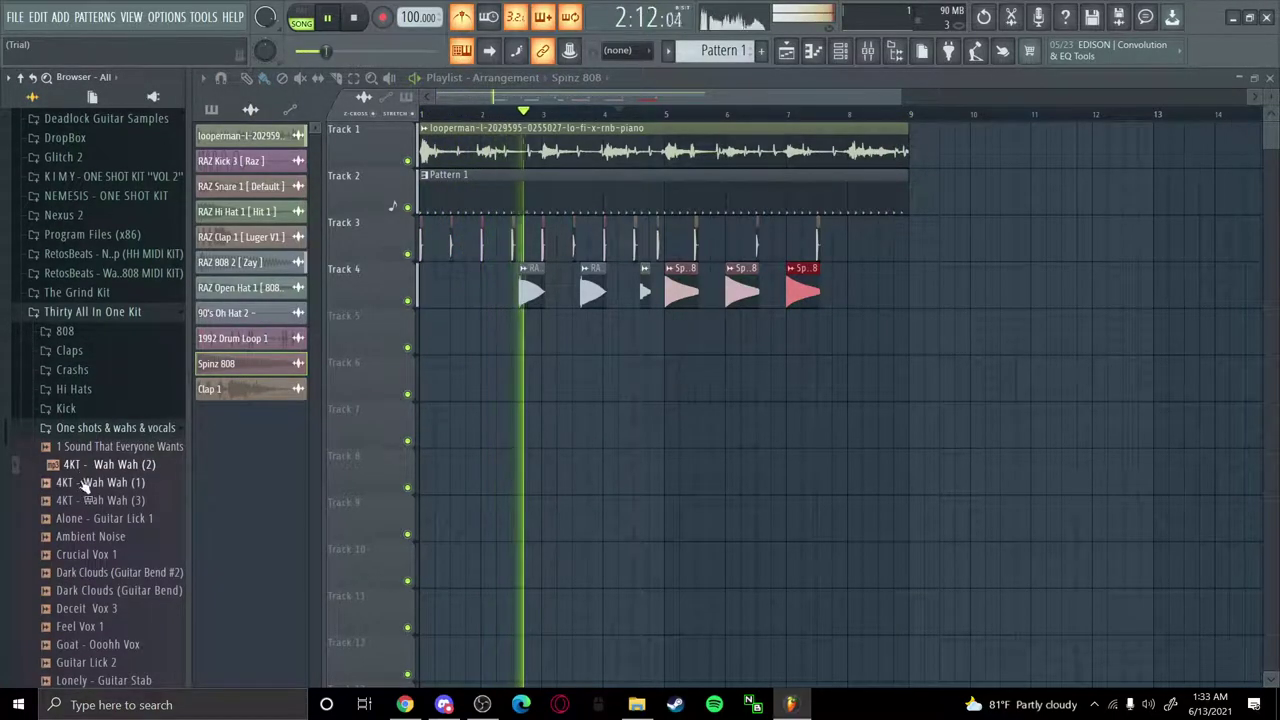
pyautogui.scroll(-8, 110, 540)
pyautogui.scroll(4, 112, 520)
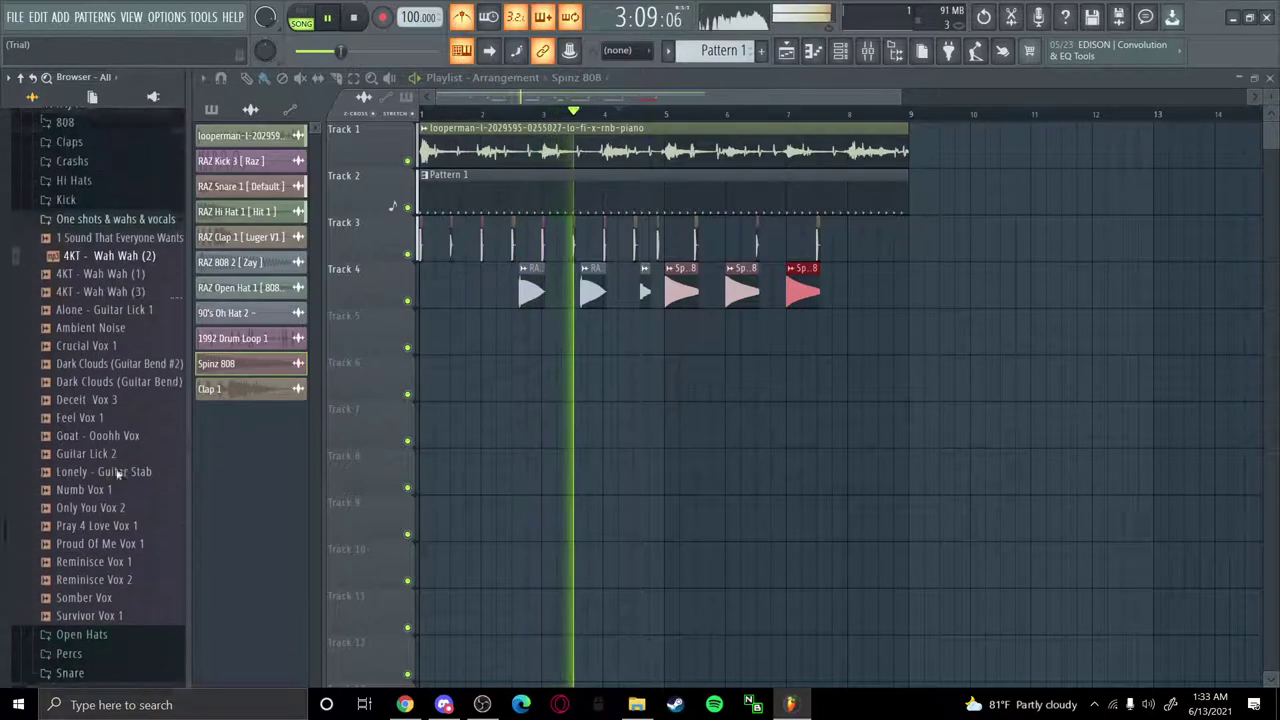
# Audition the samples from Guitar Lick 2 through Proud Of Me Vox 1, plus Survivor Vox 1, over the playing song
pyautogui.click(97, 484)
pyautogui.click(100, 500)
pyautogui.click(95, 519)
pyautogui.click(120, 538)
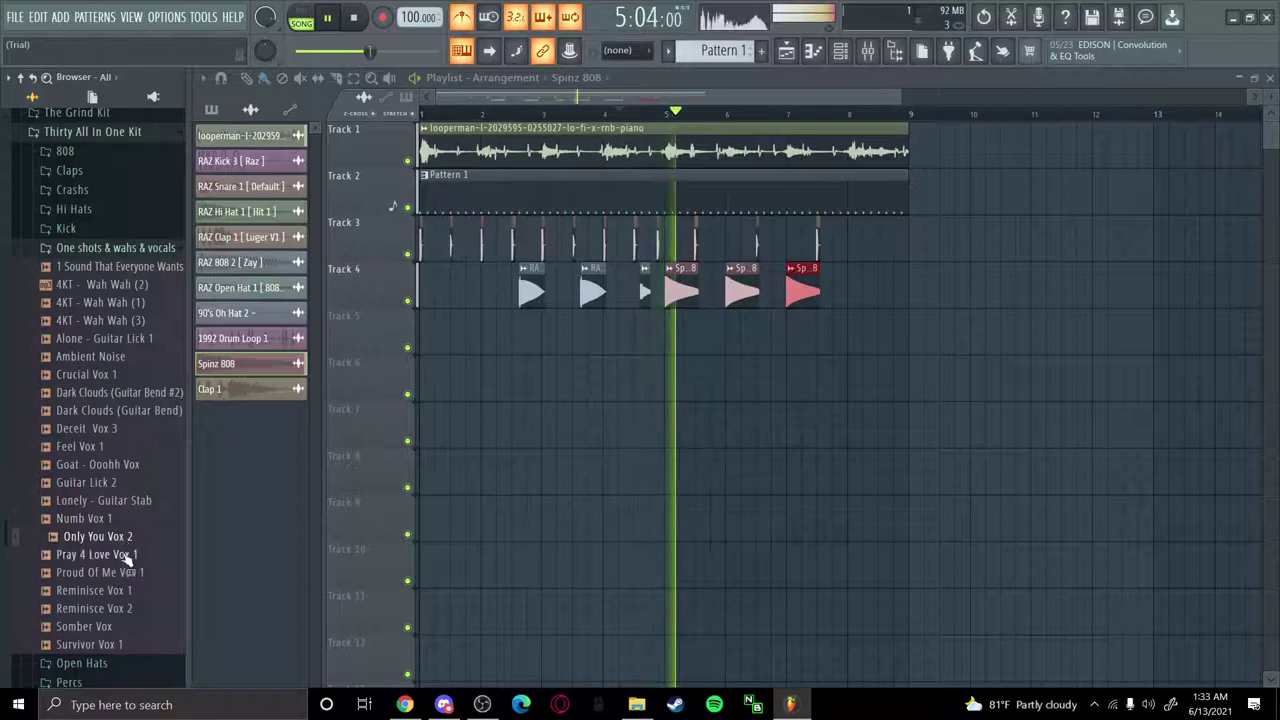
pyautogui.click(116, 555)
pyautogui.click(100, 573)
pyautogui.click(100, 644)
# Compare Ambient Noise with 1 Sound That Everyone Wants over the playing song
pyautogui.click(104, 357)
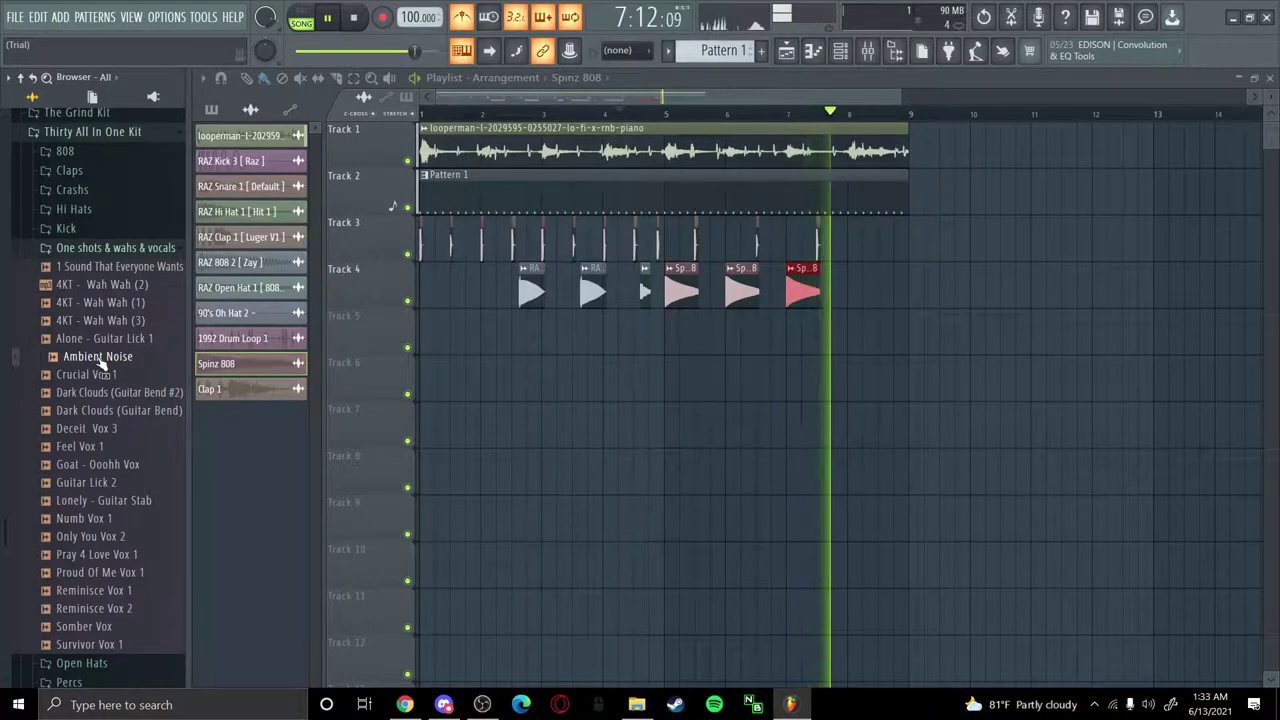
pyautogui.click(110, 267)
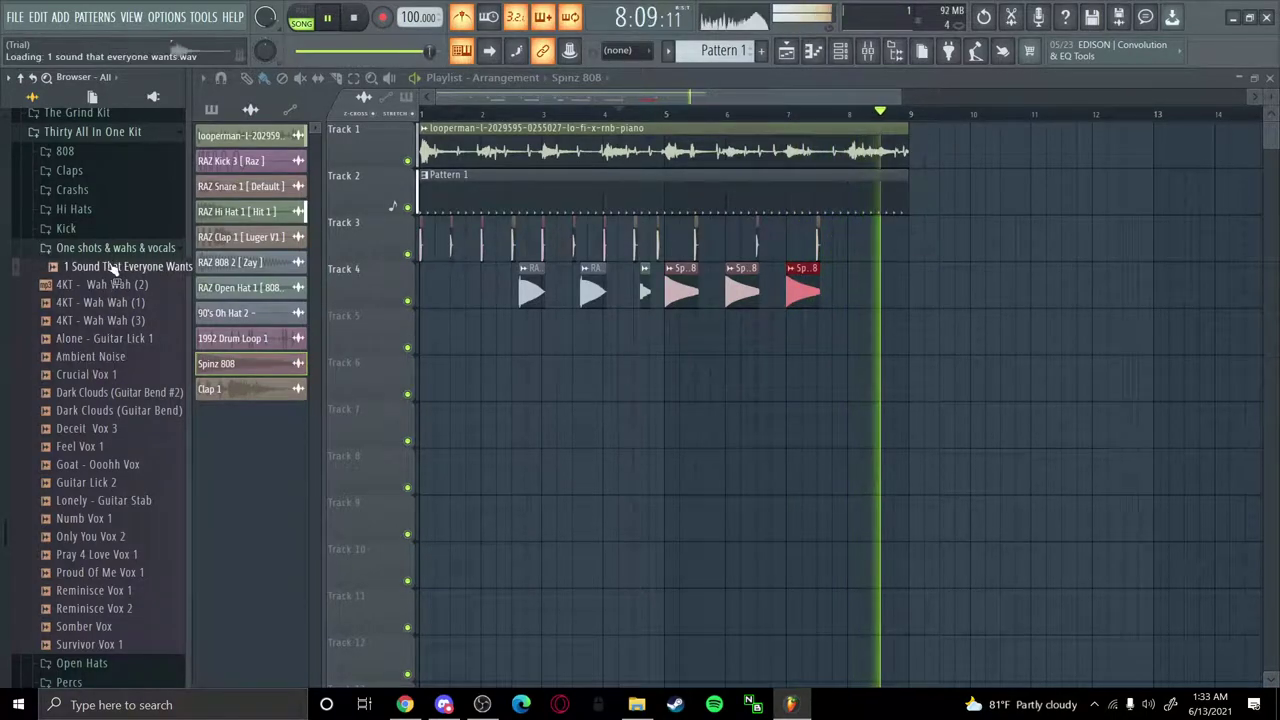
pyautogui.click(105, 364)
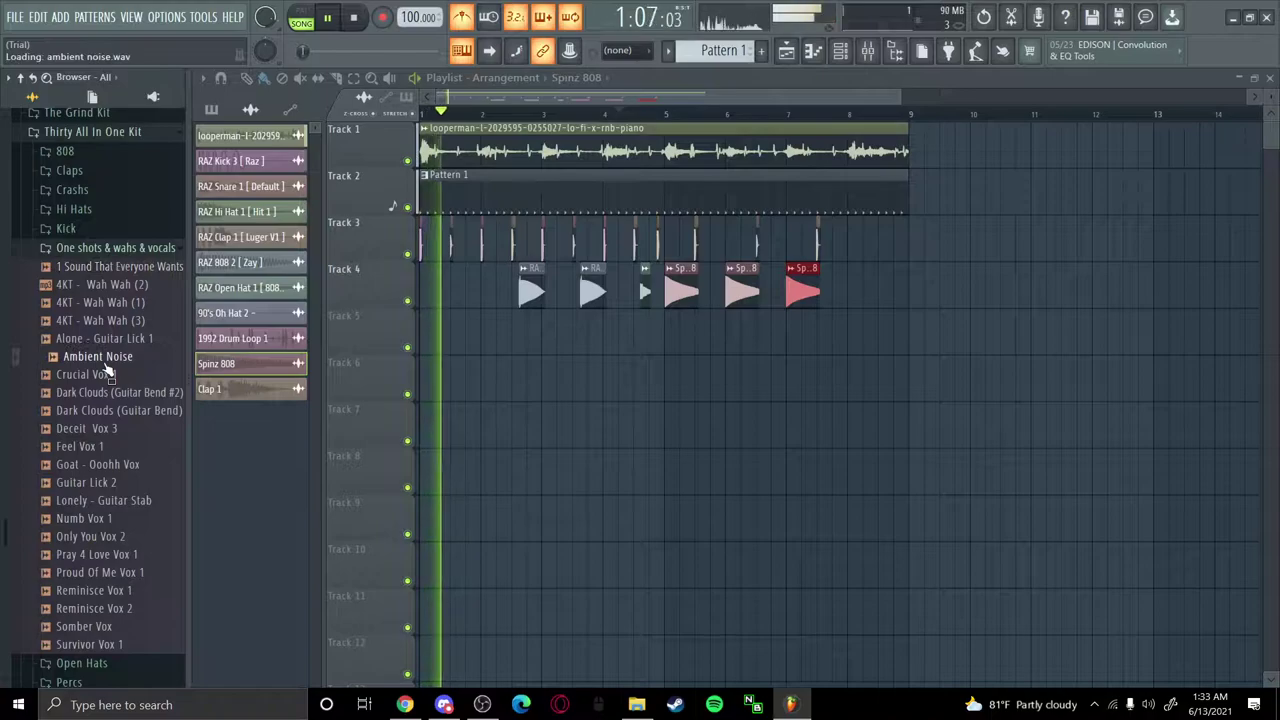
# Try 1 Sound That Everyone Wants on Track 4 at bar 1, trimmed to end at the first 808 clip, and play from the start
pyautogui.click(118, 267)
pyautogui.moveTo(118, 267); pyautogui.dragTo(432, 285)
pyautogui.moveTo(554, 270); pyautogui.dragTo(518, 274)
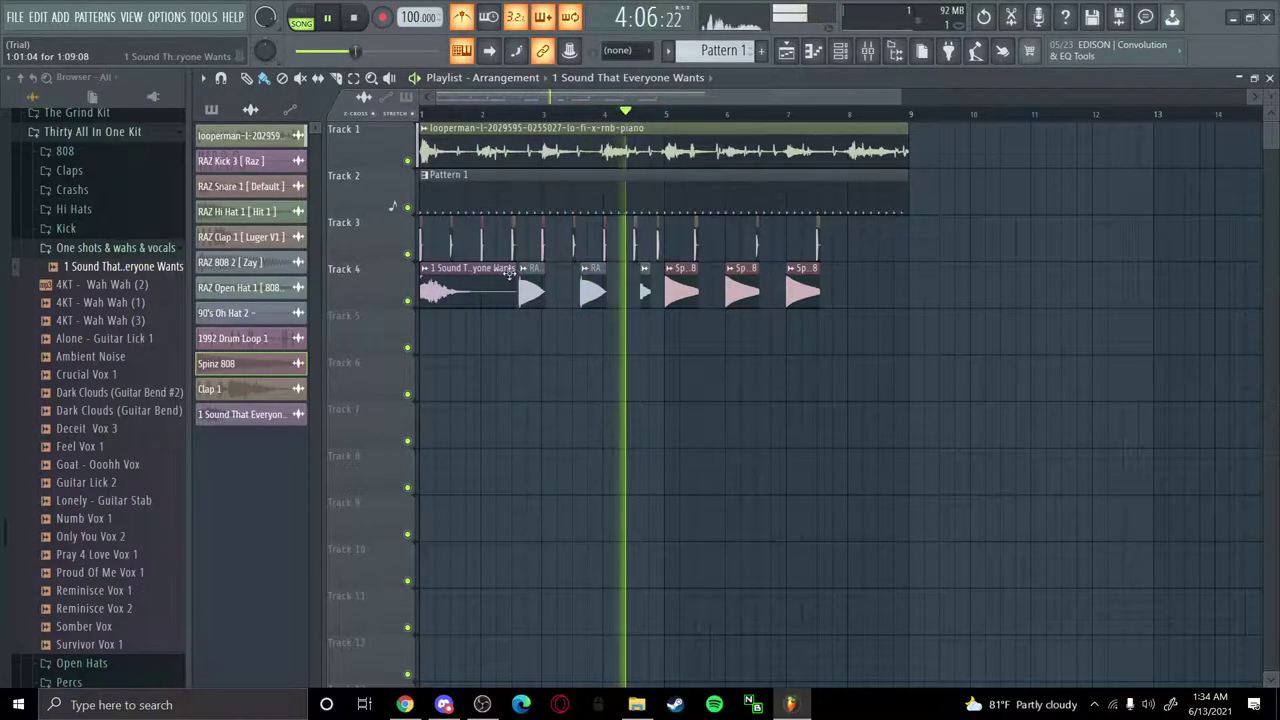
pyautogui.click(422, 113)
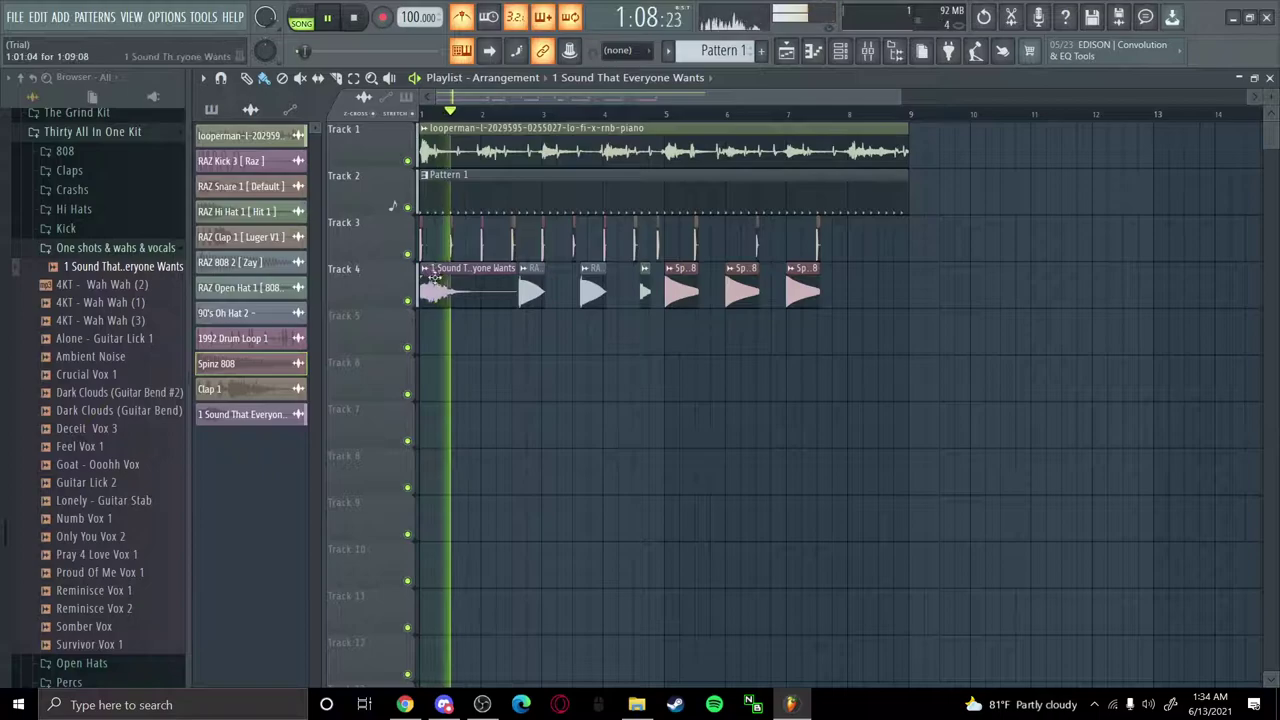
# Try 1 Sound That Everyone Wants on Track 5 instead, starting just after bar 3
pyautogui.moveTo(478, 278); pyautogui.dragTo(663, 324)
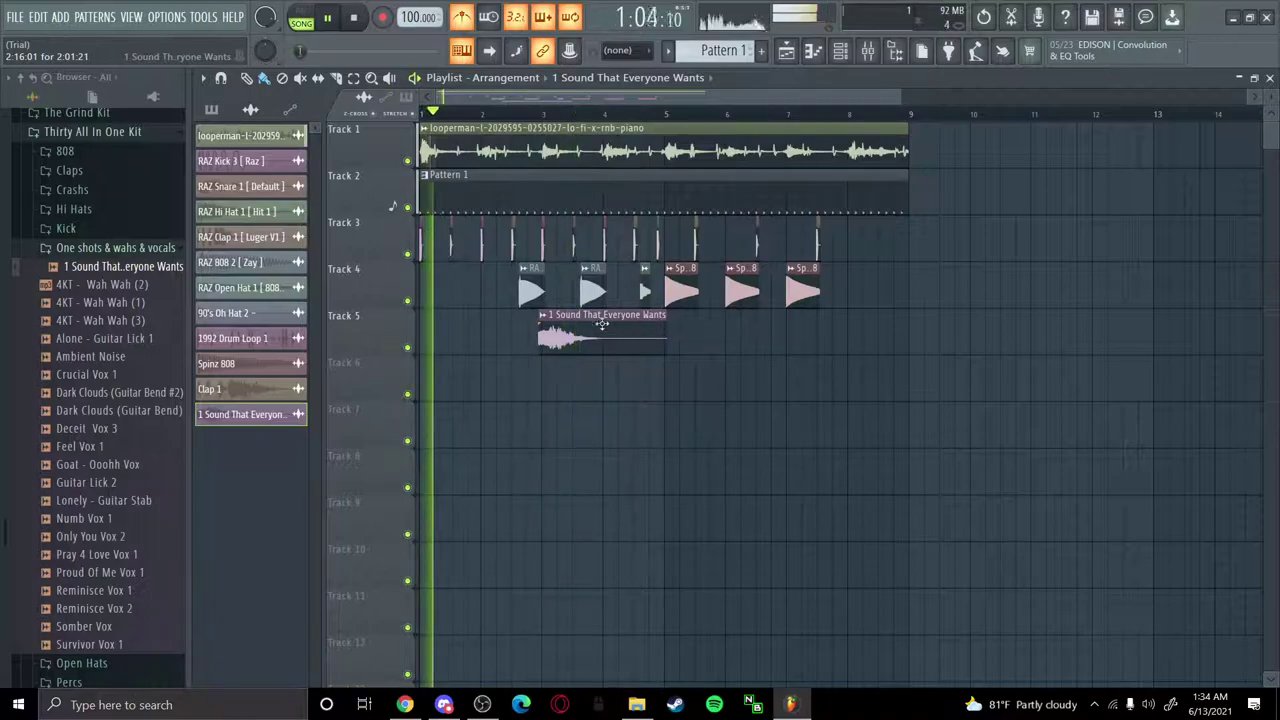
pyautogui.rightClick(541, 345)
pyautogui.moveTo(120, 266); pyautogui.dragTo(568, 333)
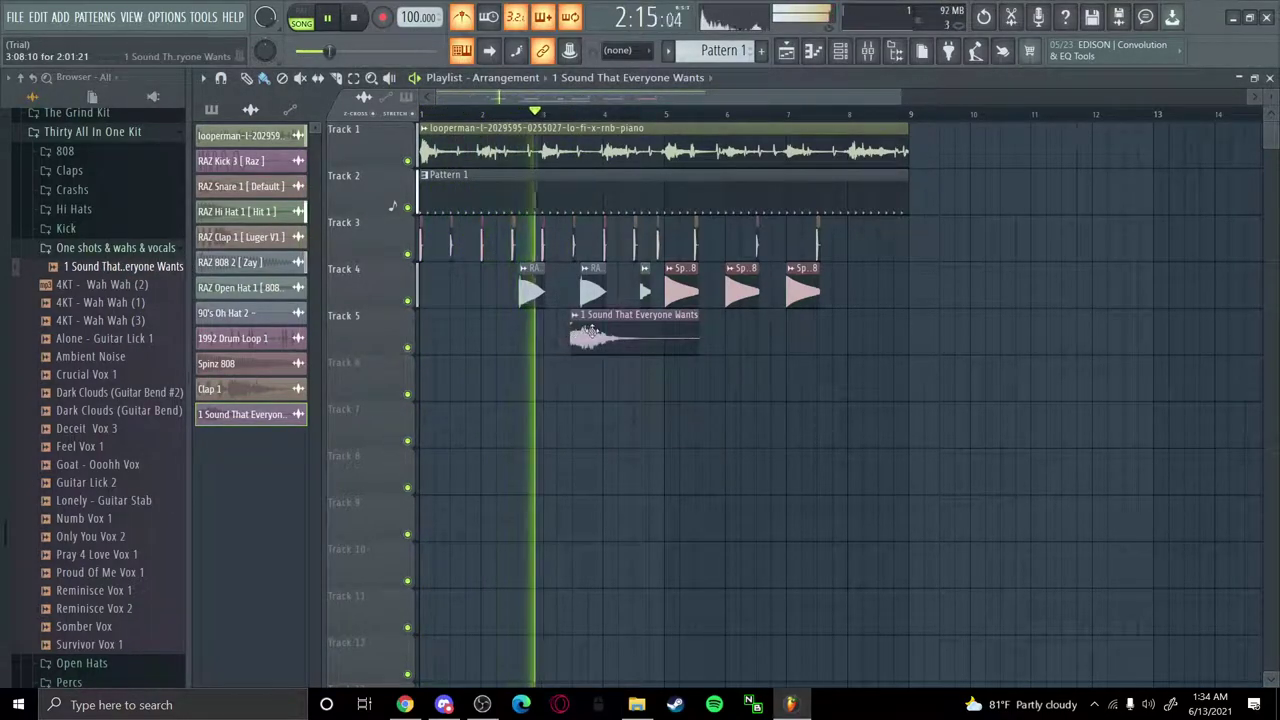
pyautogui.moveTo(619, 316); pyautogui.dragTo(597, 316)
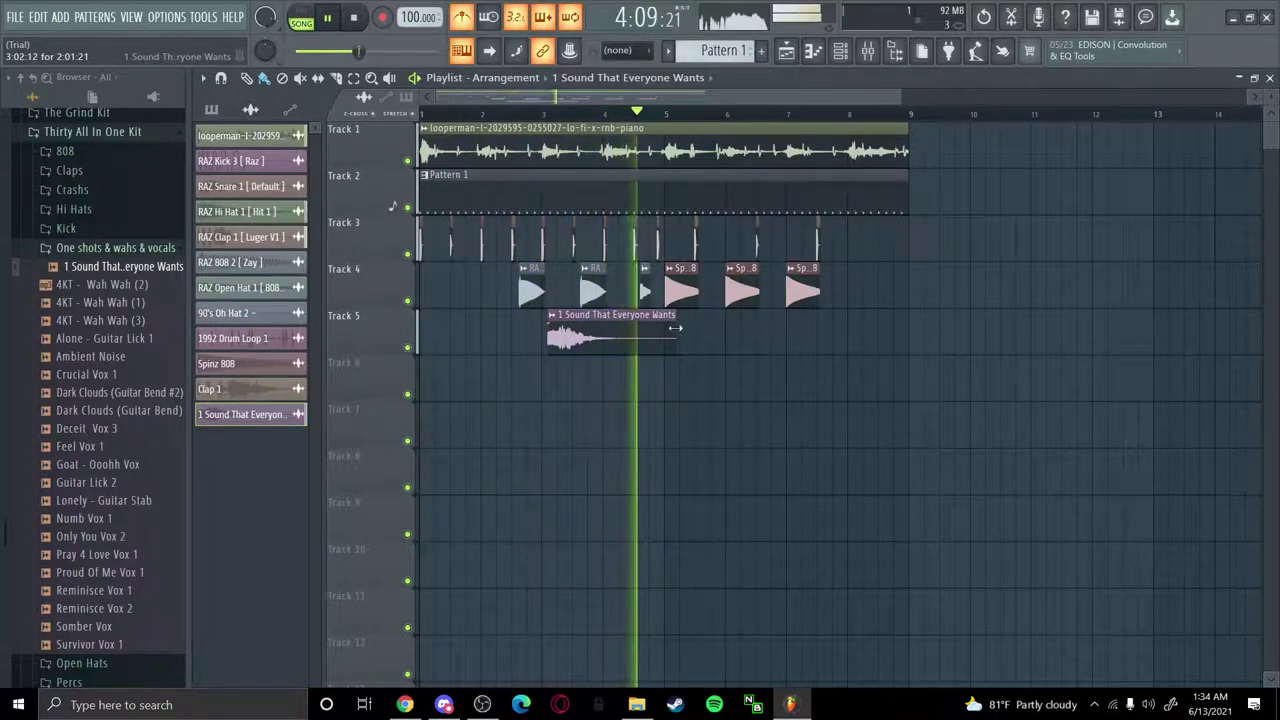
# Try different start and end points for the Track 5 one-shot clip during playback, ending with its tail extended to the middle of bar 5
pyautogui.moveTo(676, 327); pyautogui.dragTo(664, 330)
pyautogui.press('space')
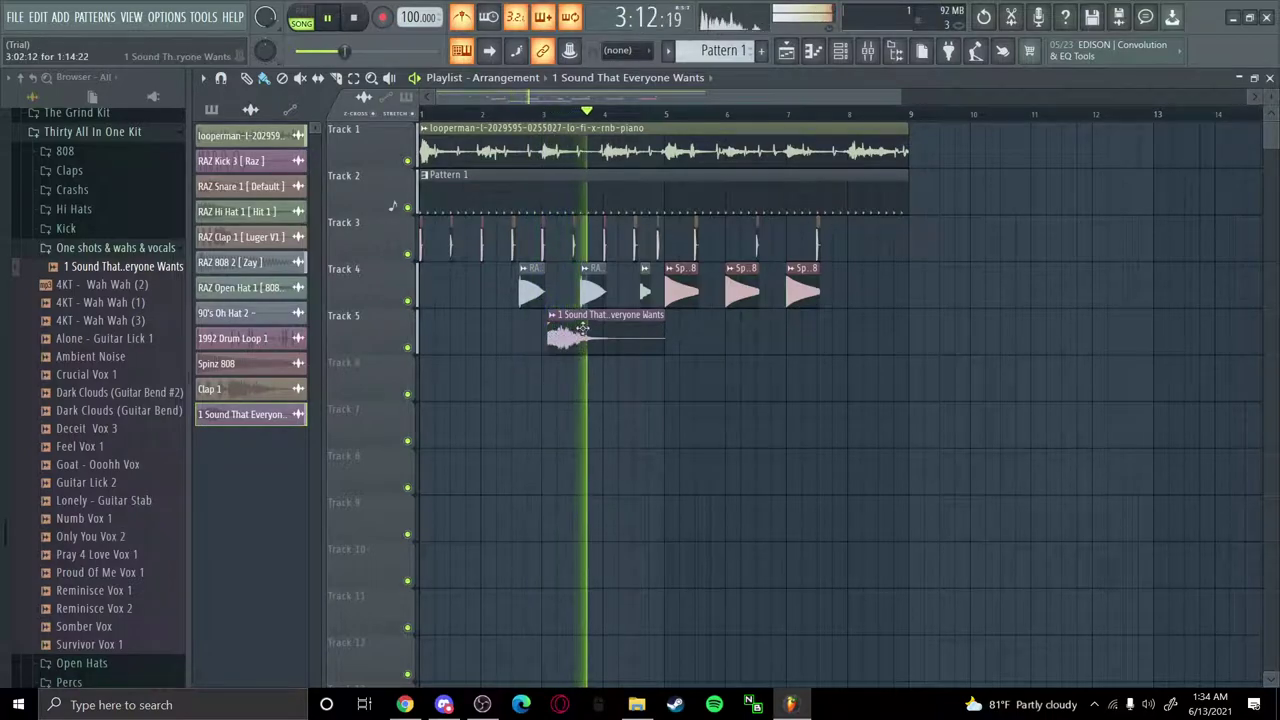
pyautogui.moveTo(593, 316); pyautogui.dragTo(652, 333)
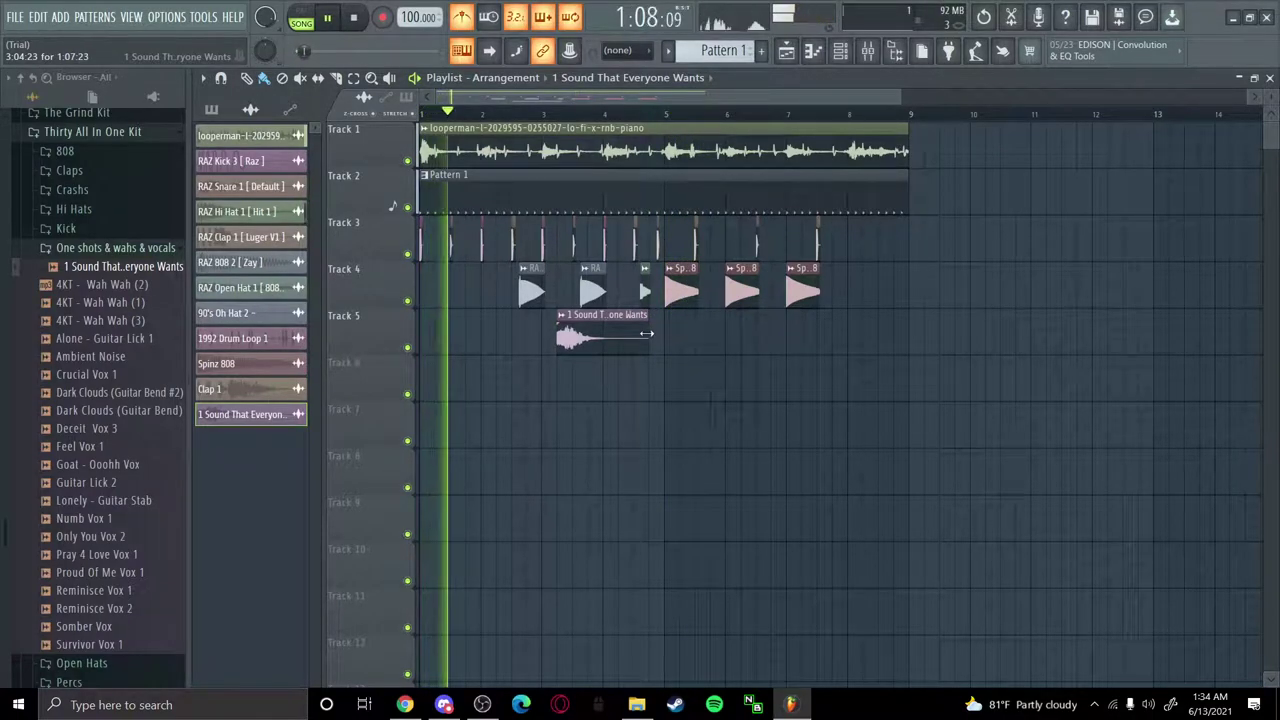
pyautogui.click(490, 108)
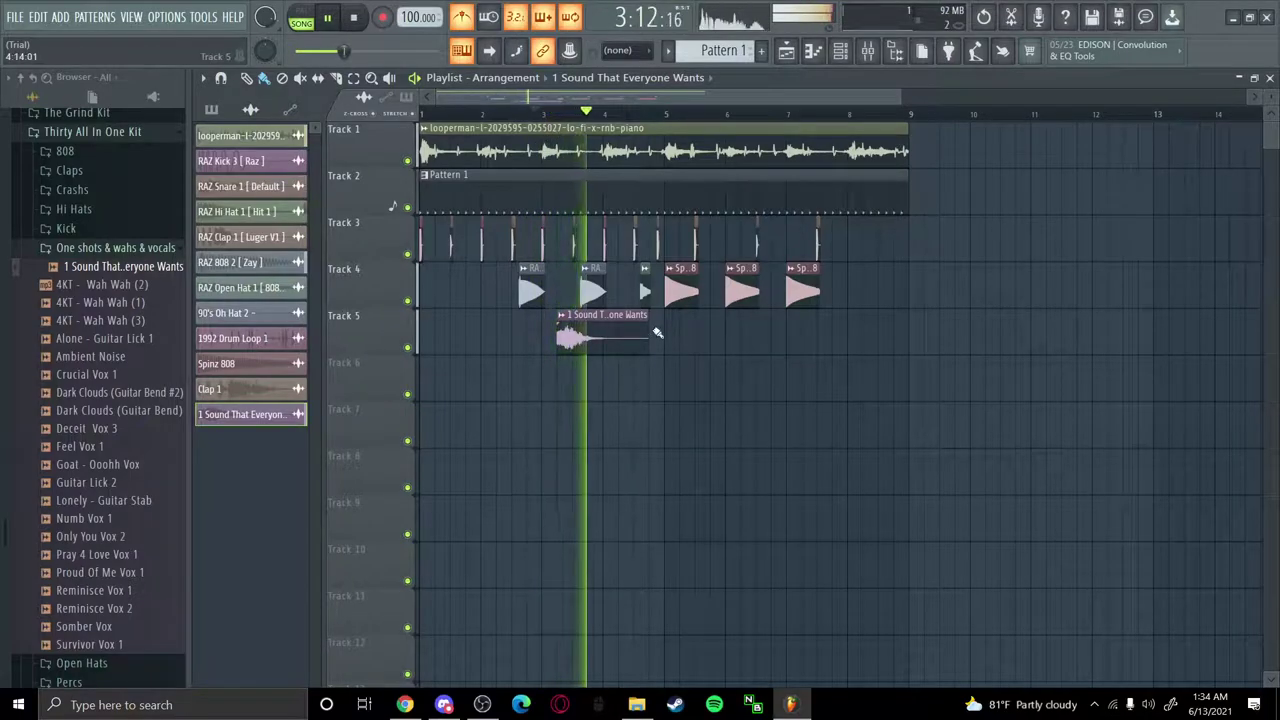
pyautogui.moveTo(649, 330); pyautogui.dragTo(692, 325)
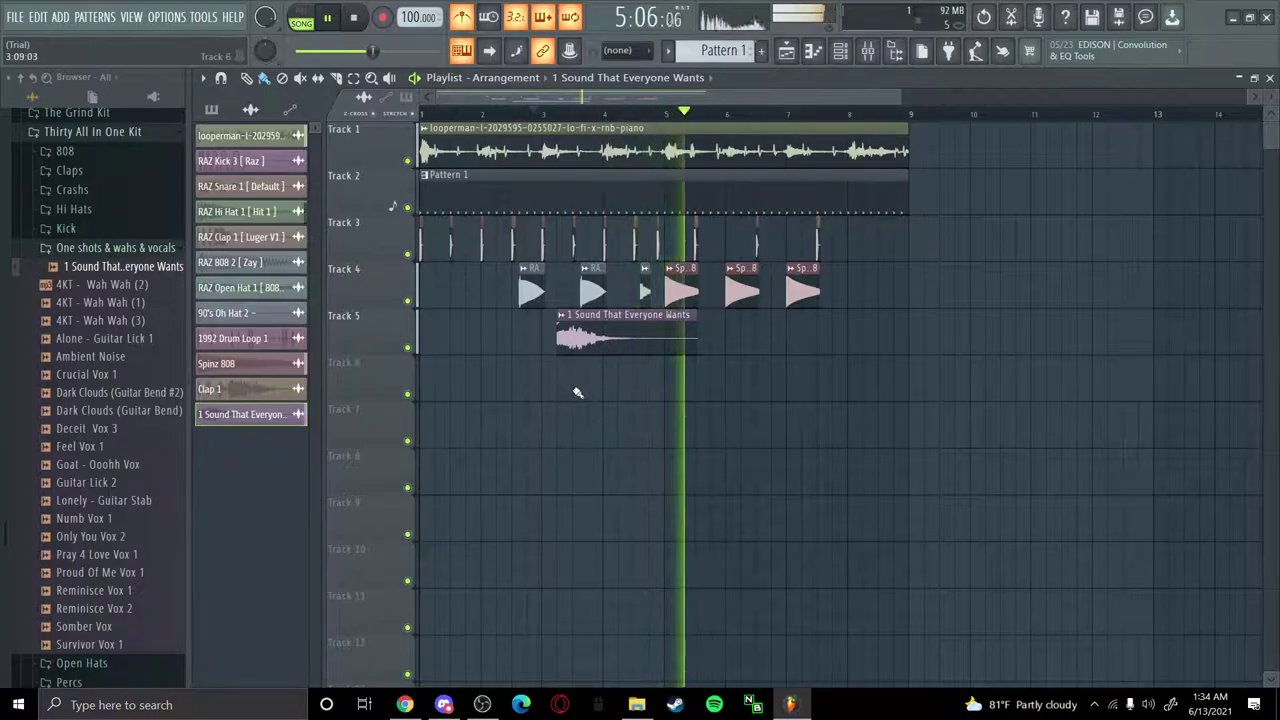
# Audition Open Hat 1 from the kit's Open Hats folder, collapse it, and look briefly inside the Snare folder
pyautogui.scroll(-3, 115, 500)
pyautogui.click(97, 448)
pyautogui.click(100, 468)
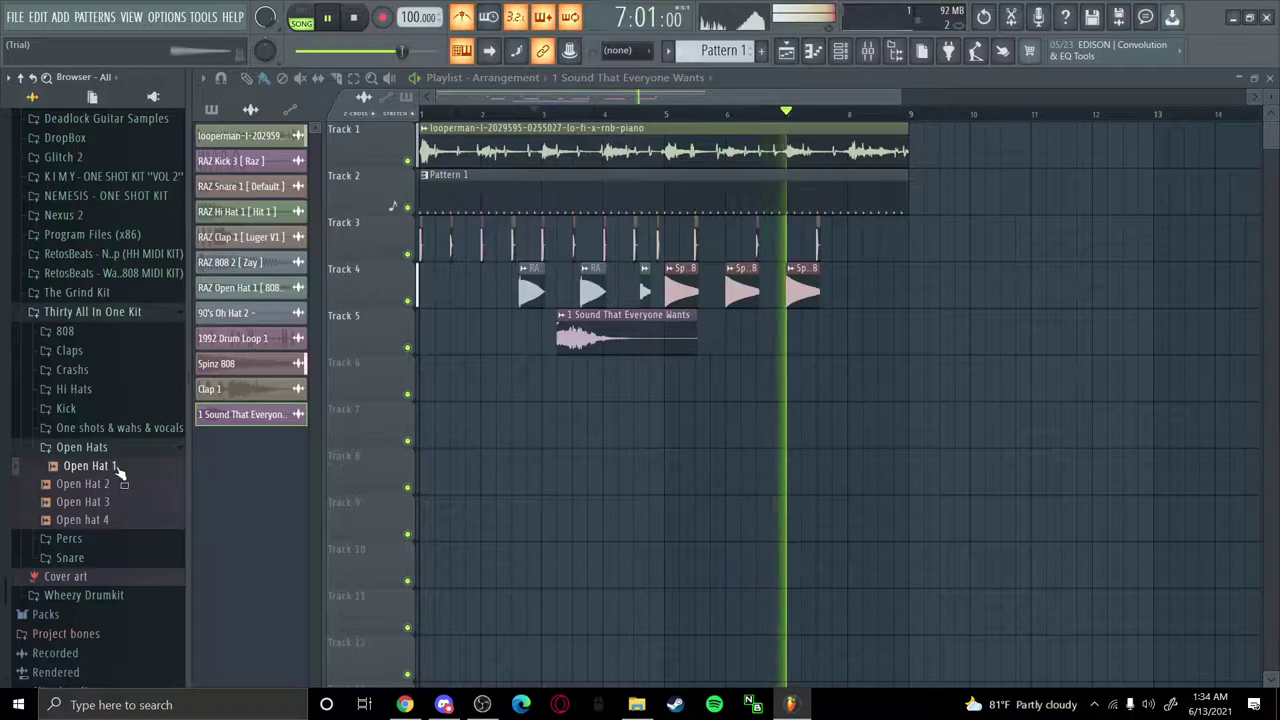
pyautogui.click(135, 447)
pyautogui.click(70, 485)
pyautogui.click(70, 485)
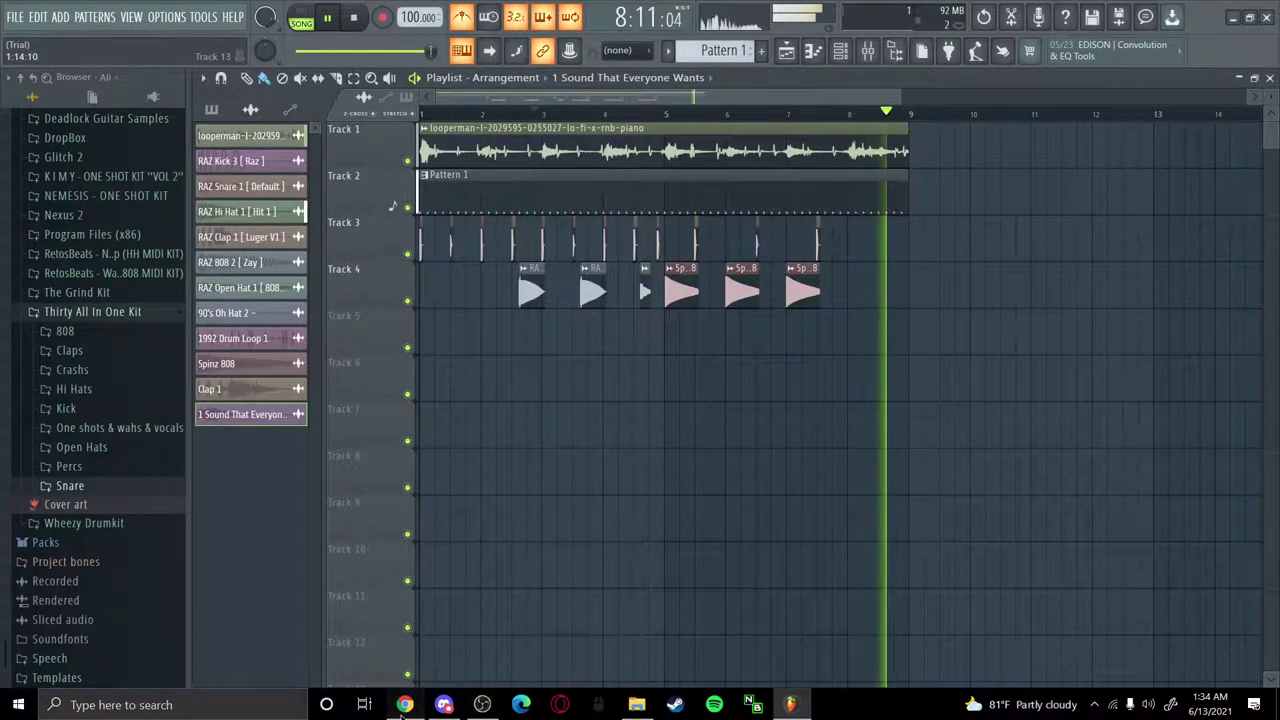
# Switch to Chrome, dismiss the downloads bar, and open Looperman's Loops & Samples page at the loop filter
pyautogui.click(404, 704)
pyautogui.click(556, 13)
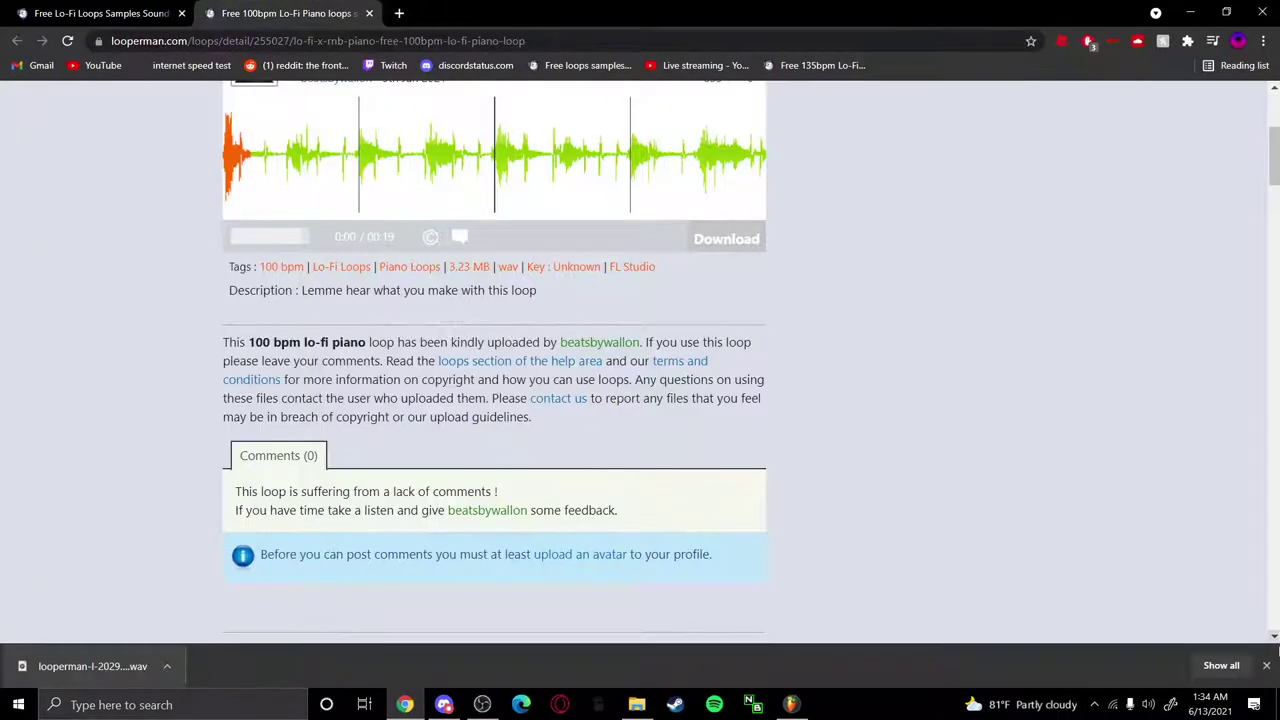
pyautogui.click(1268, 666)
pyautogui.scroll(3, 1049, 514)
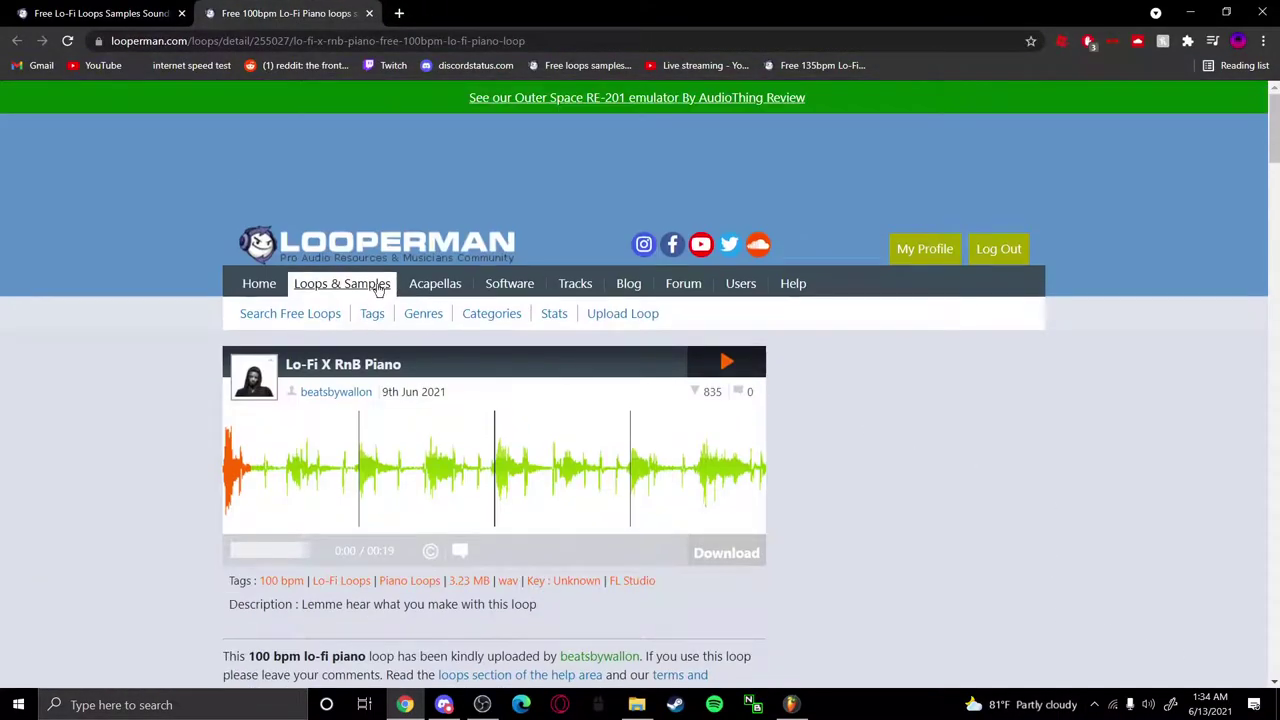
pyautogui.scroll(-2, 362, 366)
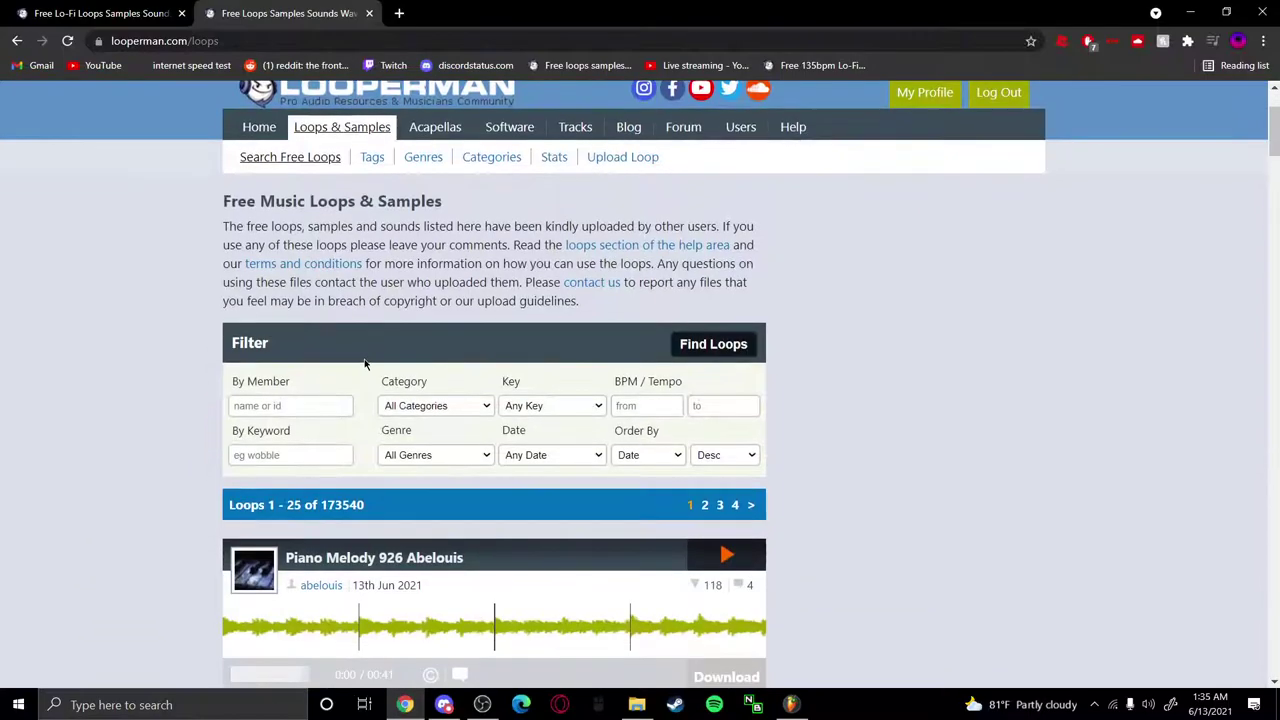
# Search Looperman's loops with the category set to Fx and the genre set to Lo-Fi
pyautogui.click(458, 408)
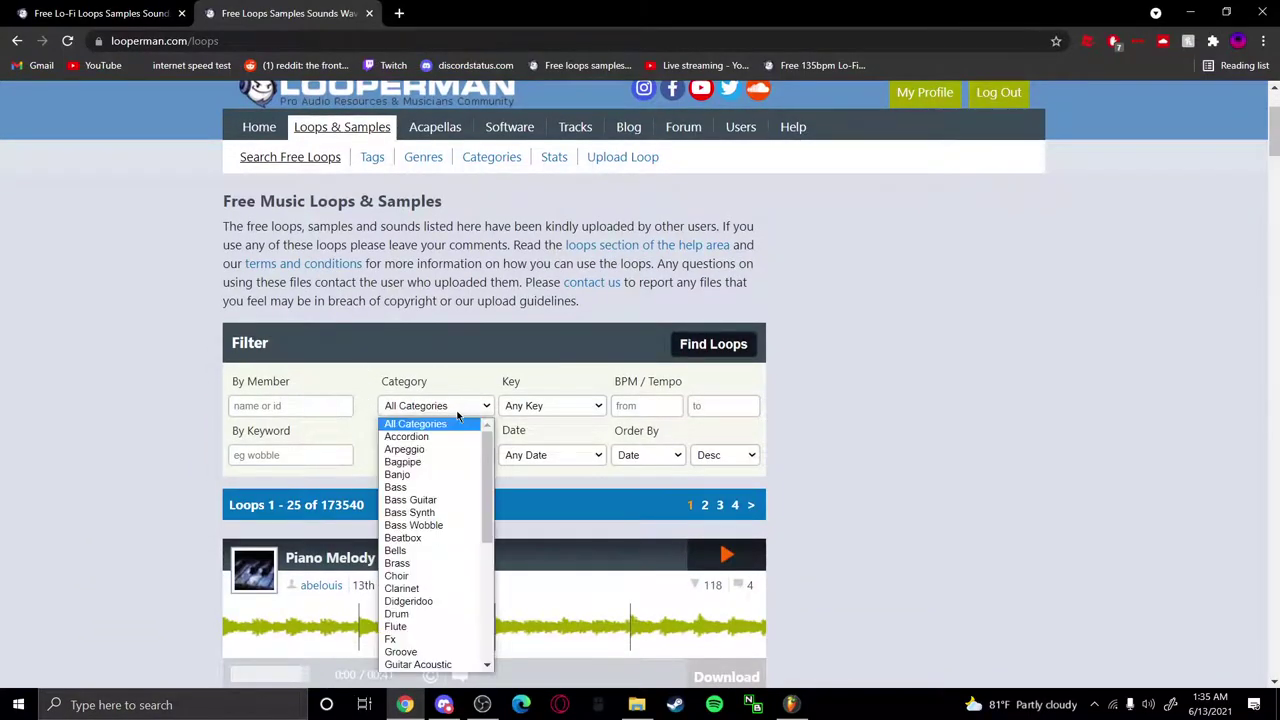
pyautogui.click(450, 640)
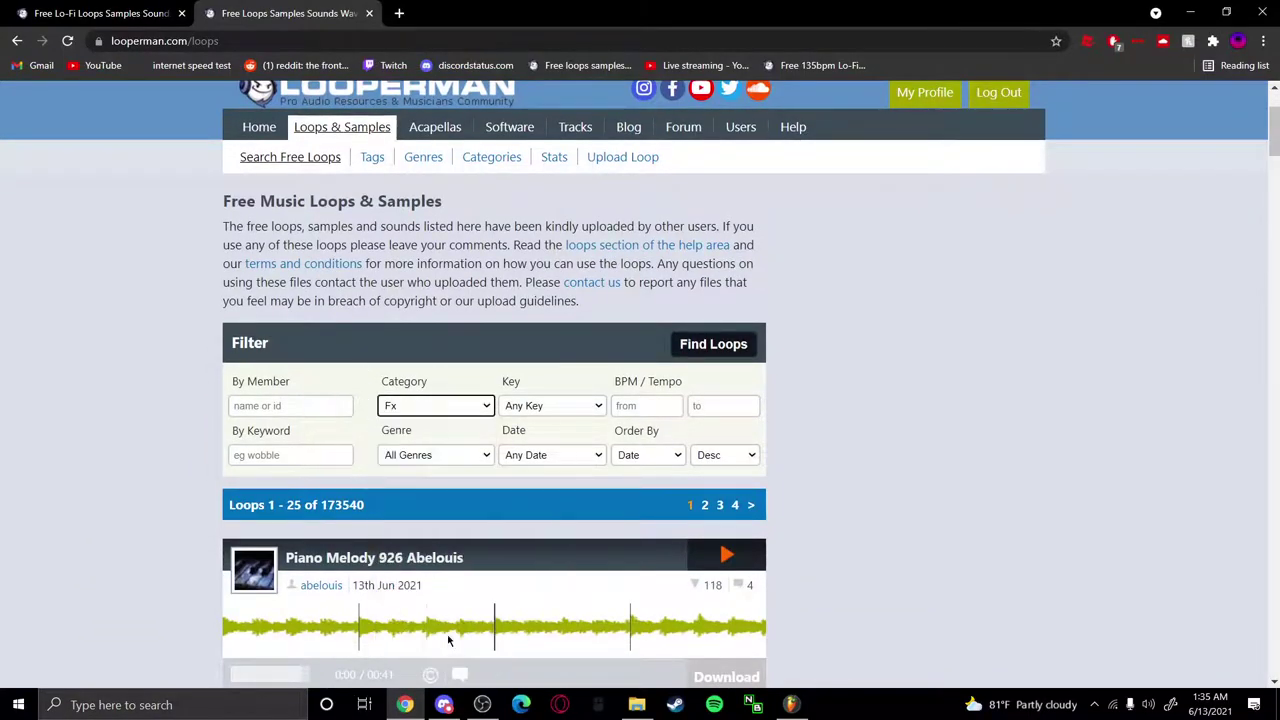
pyautogui.click(440, 458)
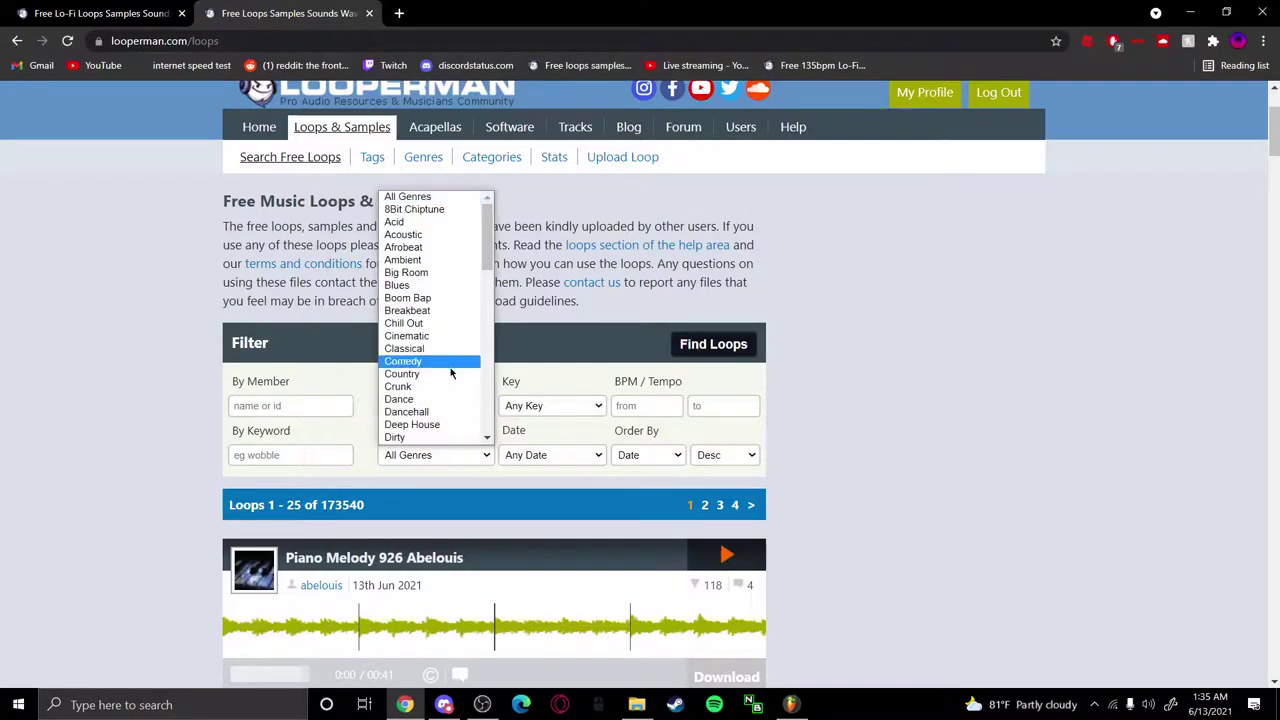
pyautogui.scroll(-3, 455, 322)
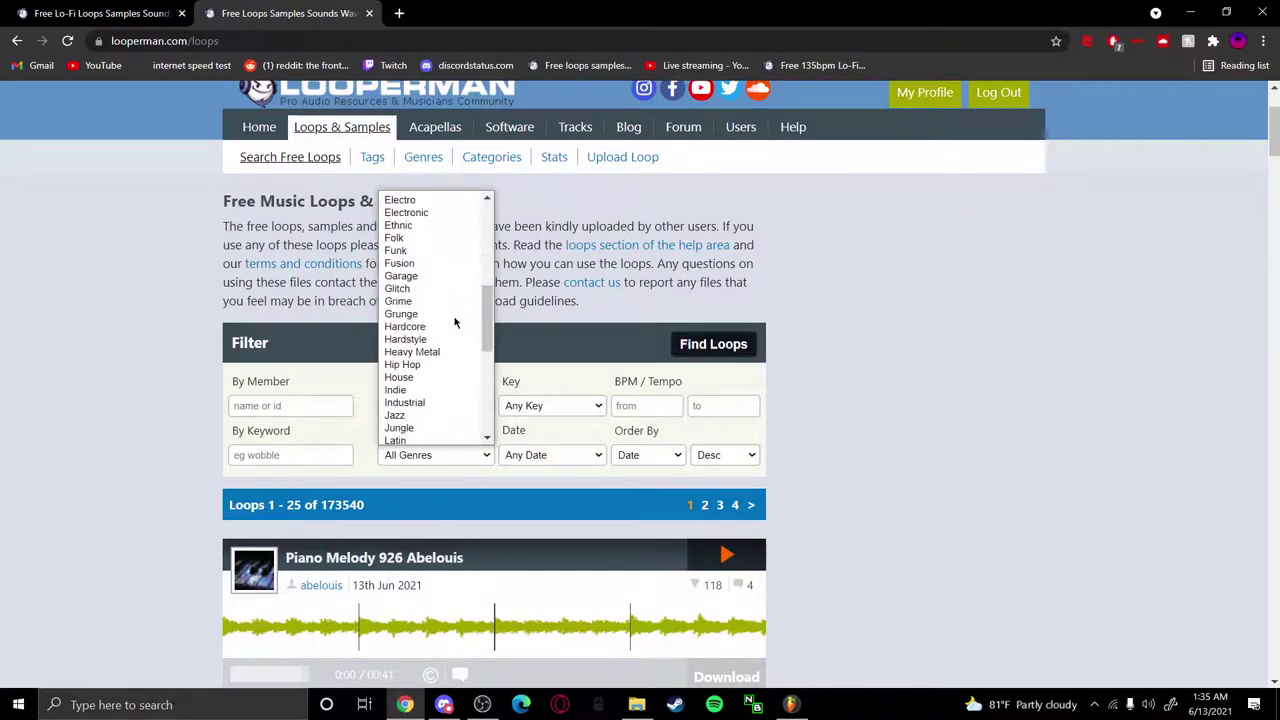
pyautogui.scroll(-4, 407, 266)
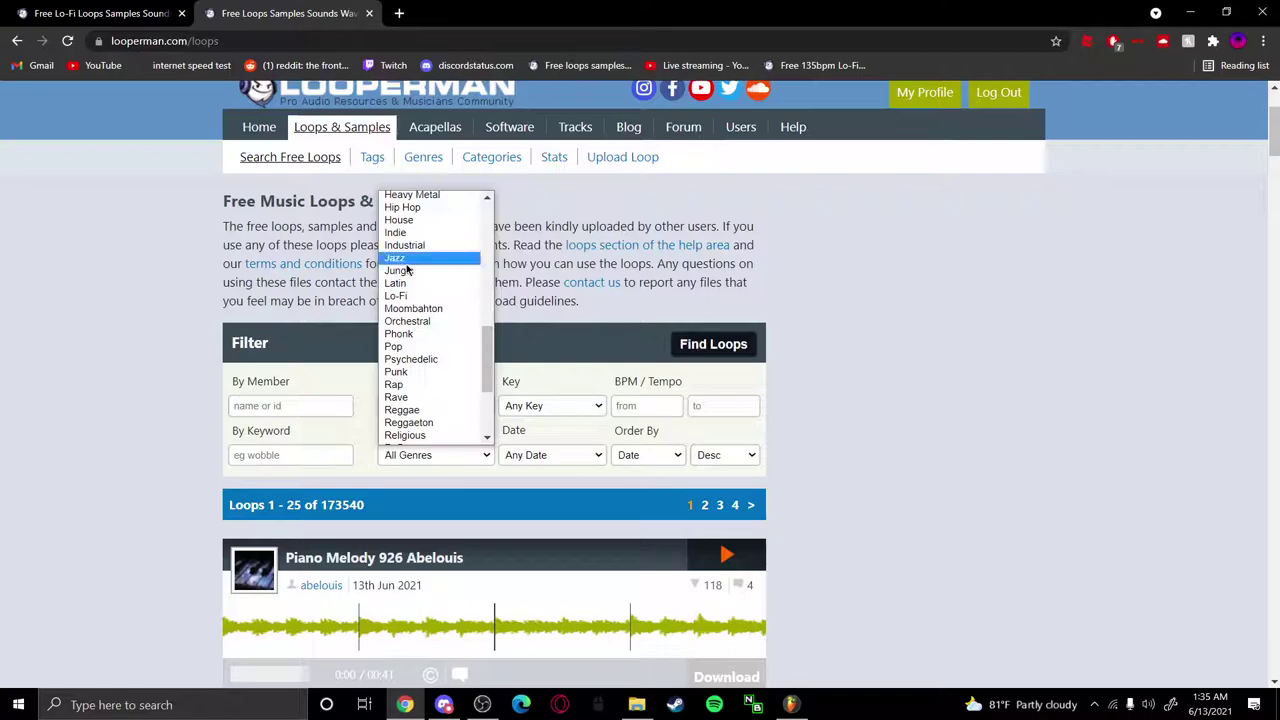
pyautogui.click(421, 297)
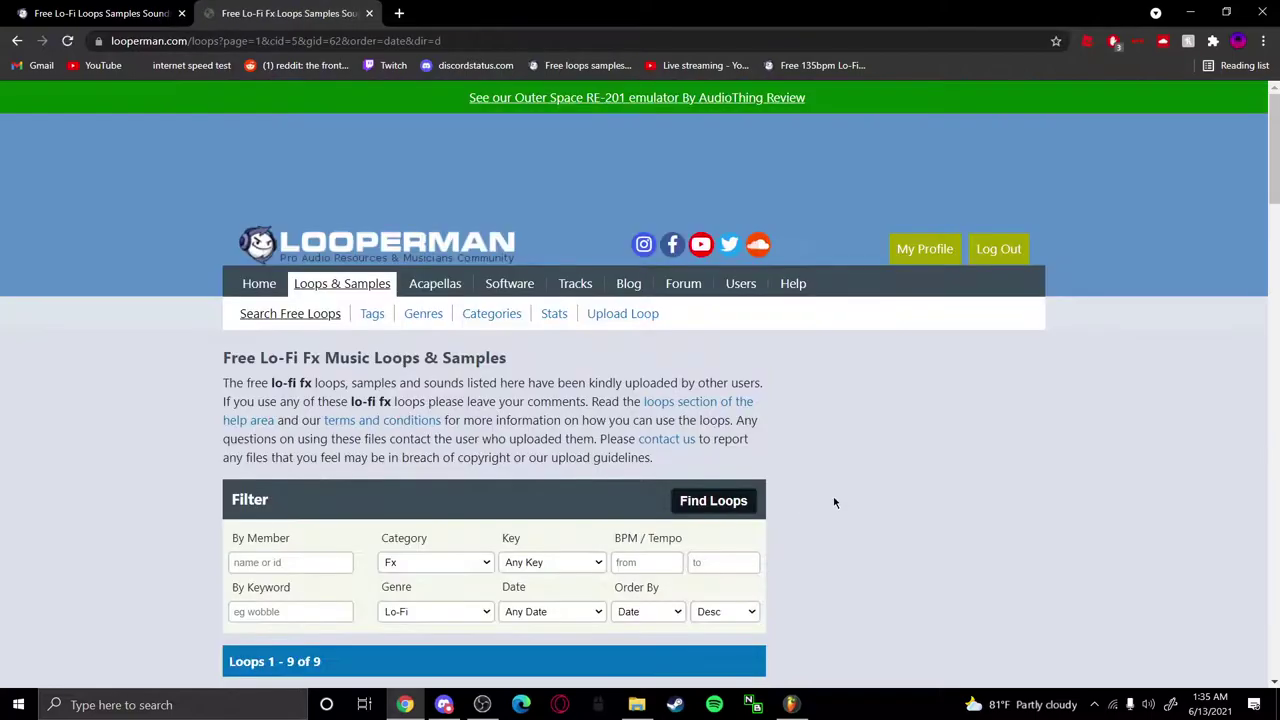
# Audition 8D Lofi Foley, Vinyl Loop and the Simpler Times kalimba melody, briefly switching to FL Studio and back to Chrome
pyautogui.scroll(-3, 833, 496)
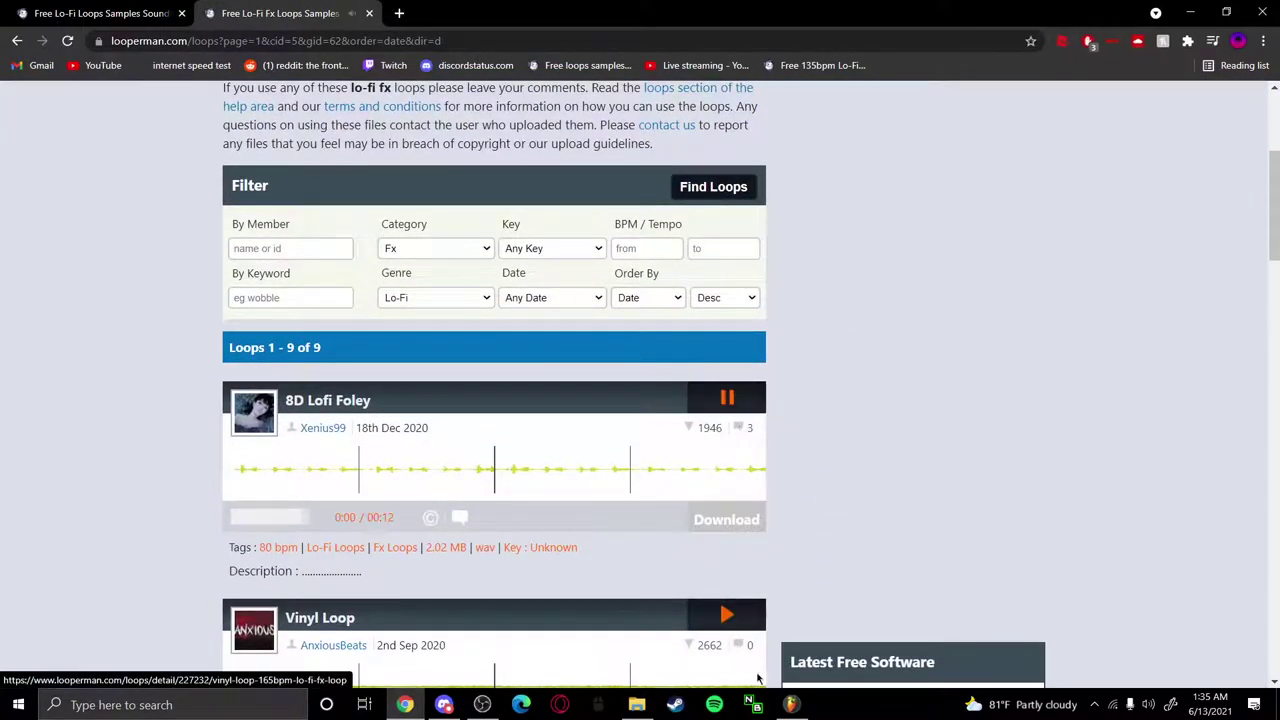
pyautogui.click(791, 705)
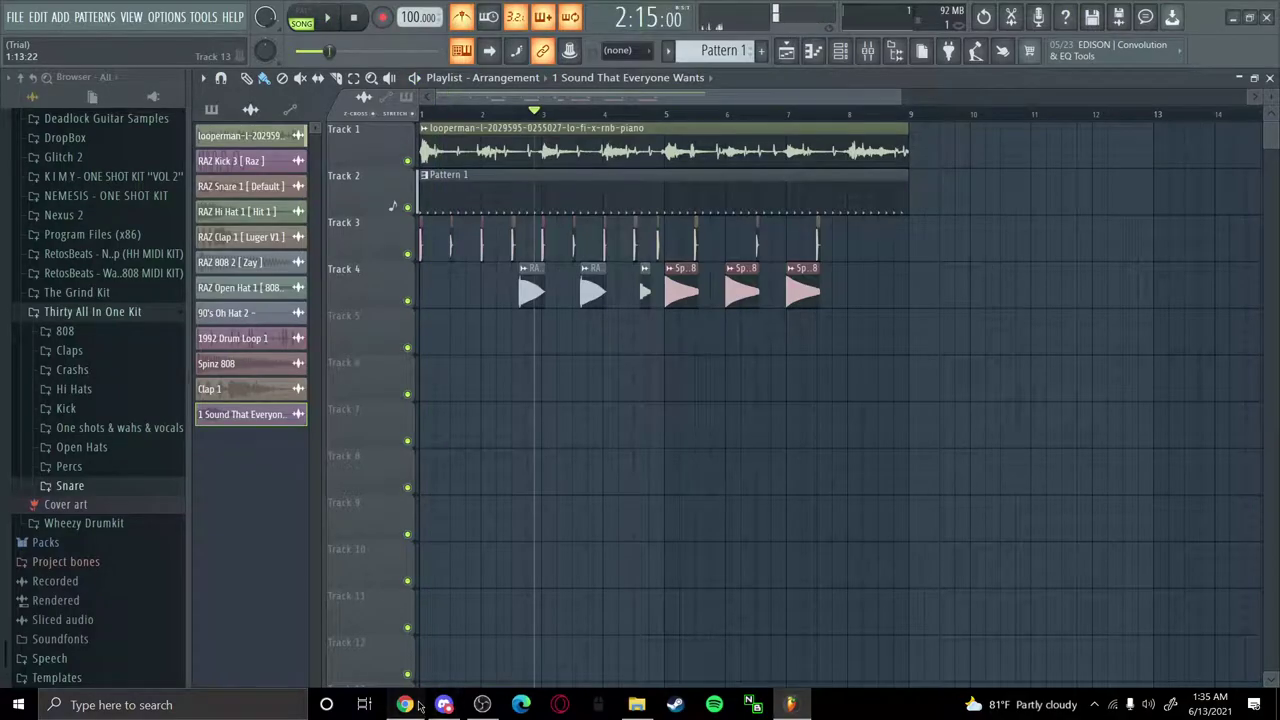
pyautogui.click(419, 705)
pyautogui.scroll(-2, 770, 477)
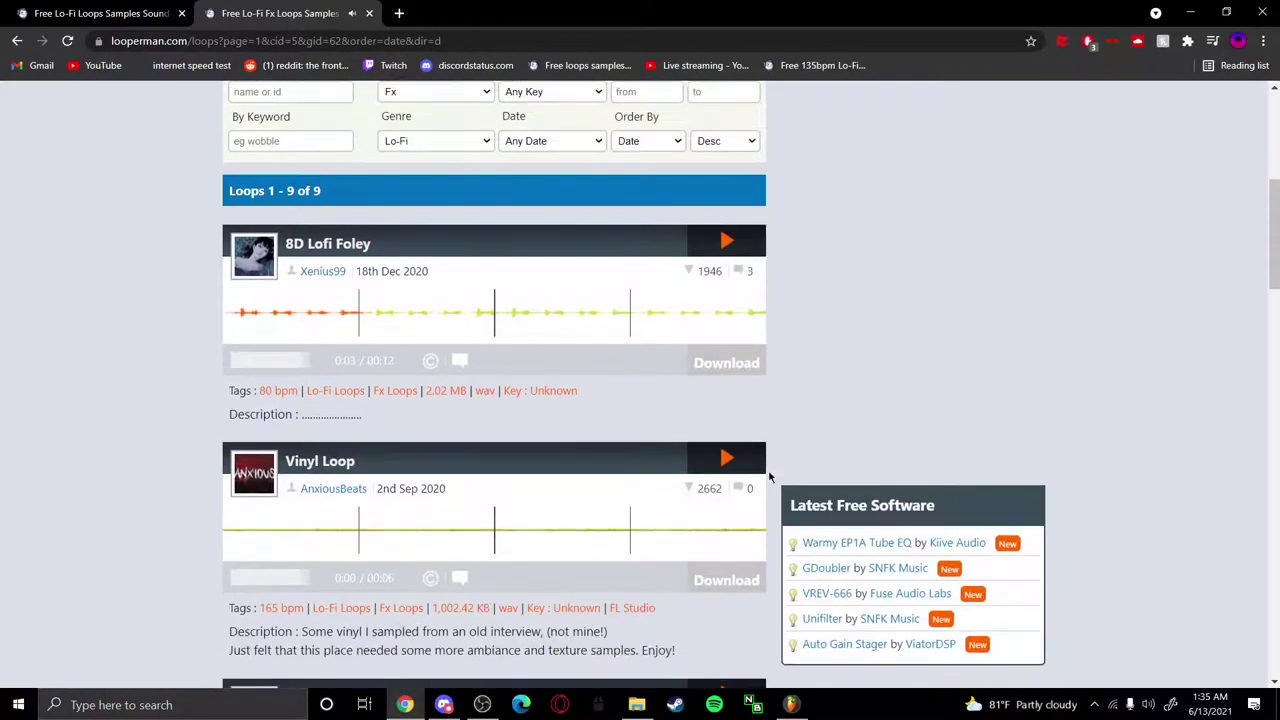
pyautogui.scroll(-4, 743, 460)
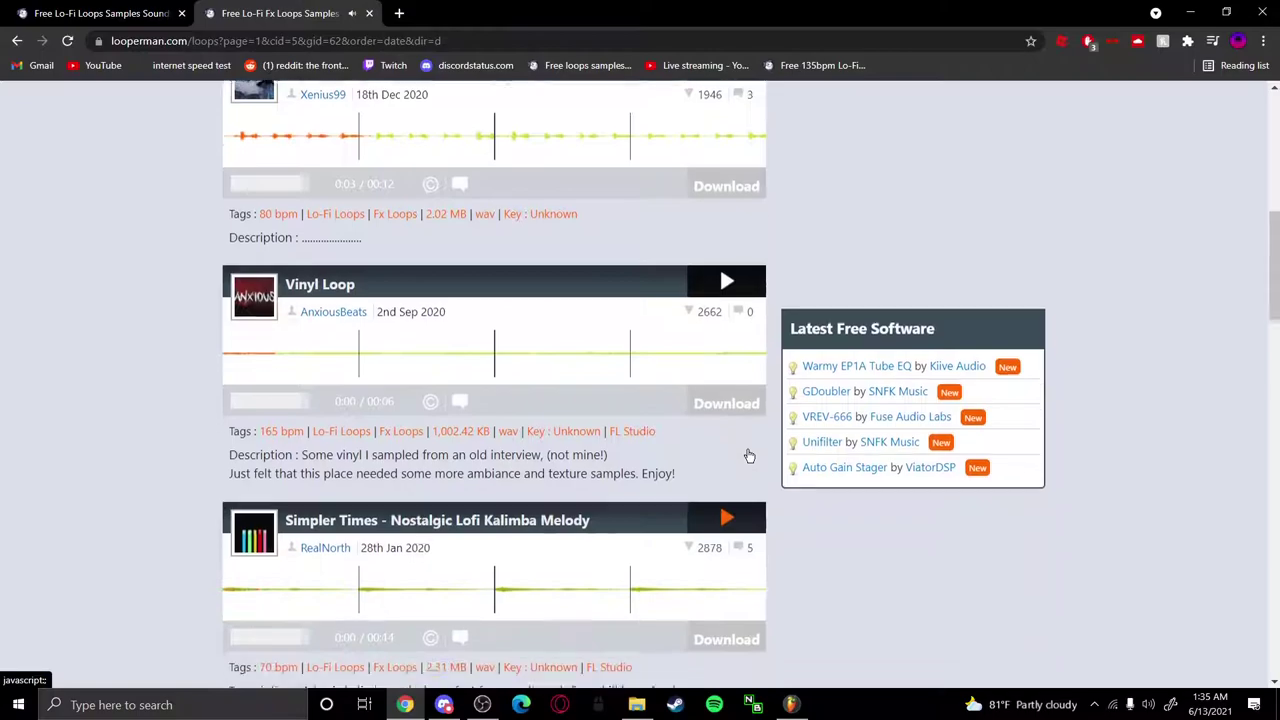
pyautogui.click(745, 395)
pyautogui.scroll(-2, 746, 420)
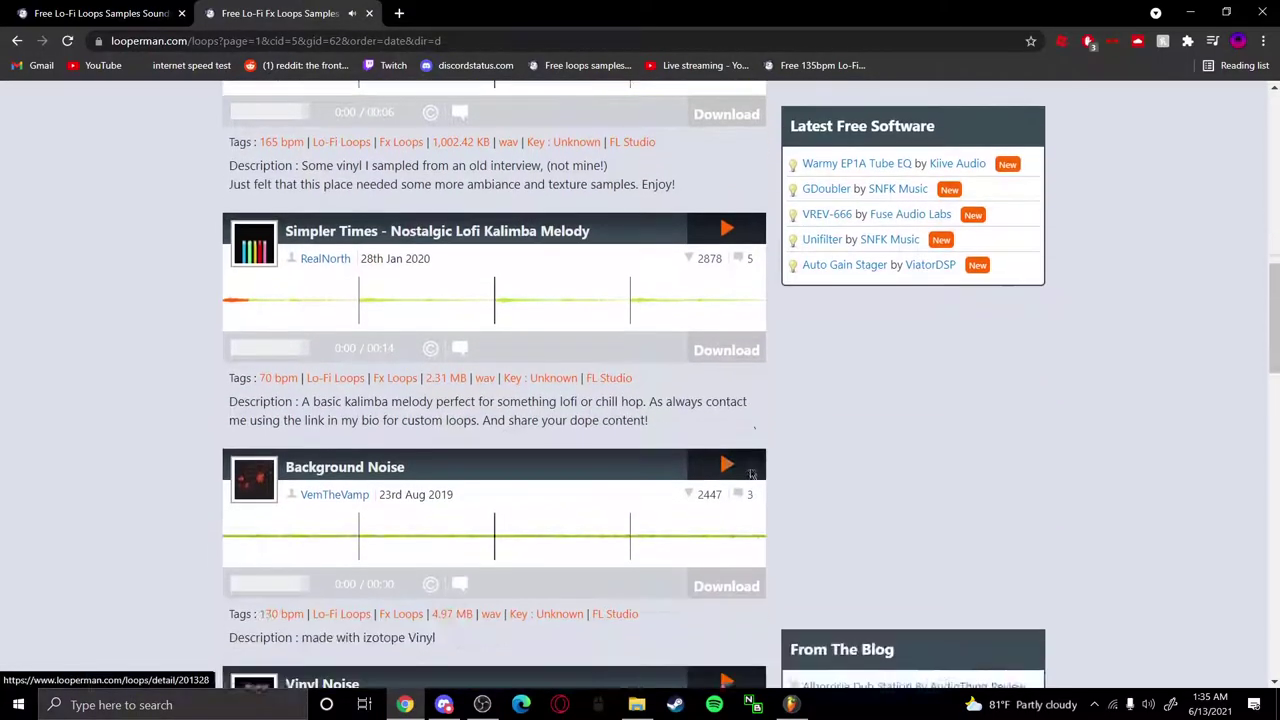
# Audition Background Noise, Vinyl Noise and Background Fx For Your Lofi Spooky Stuff in the Lo-Fi Fx results
pyautogui.scroll(-3, 746, 460)
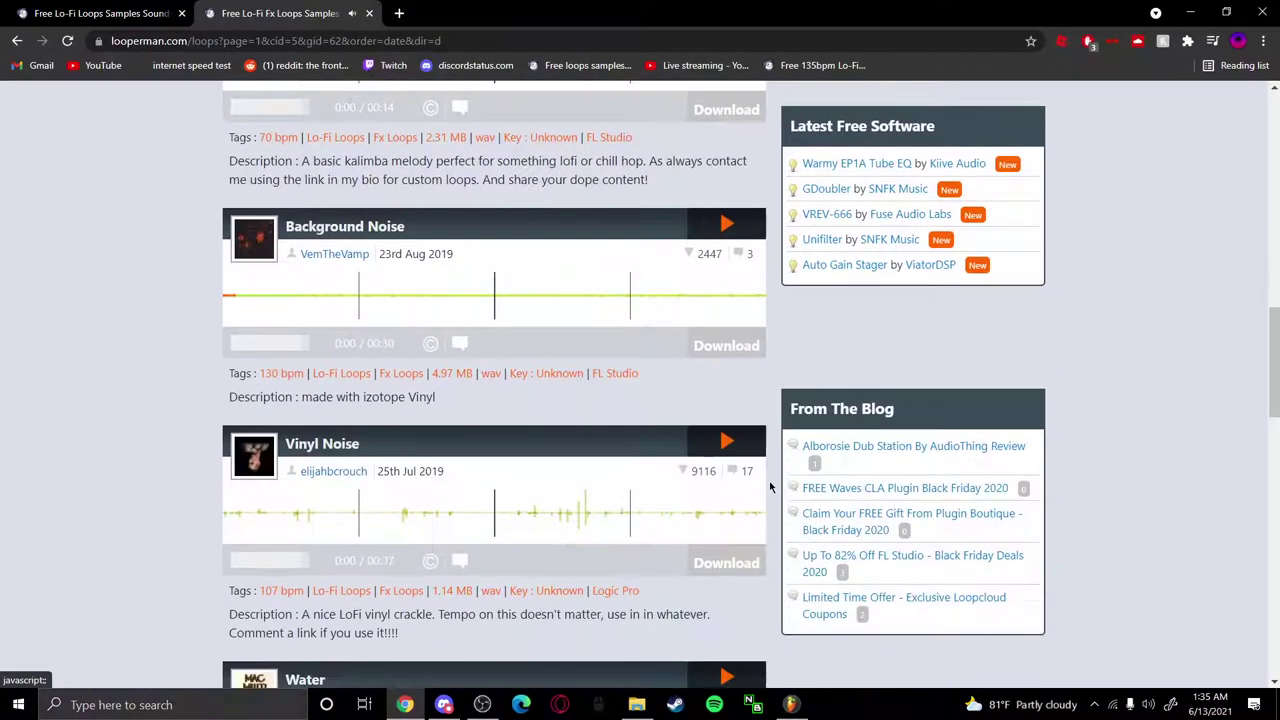
pyautogui.scroll(-3, 741, 440)
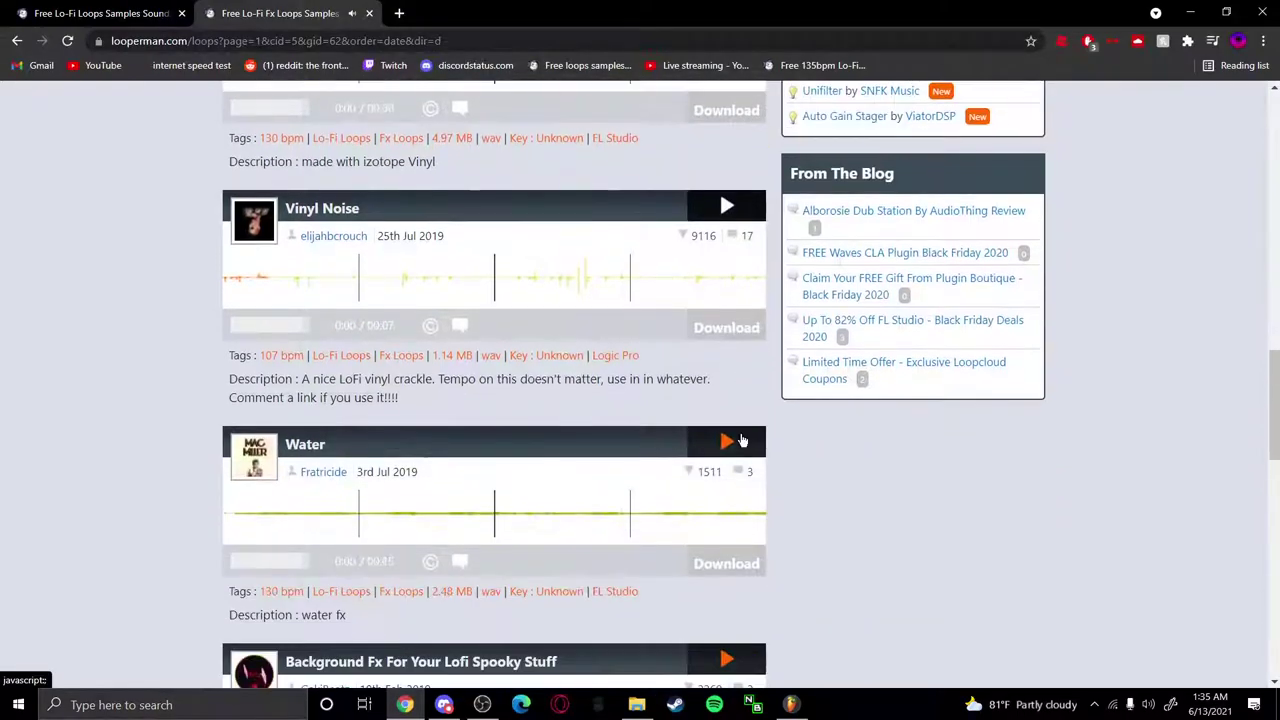
pyautogui.scroll(-3, 693, 444)
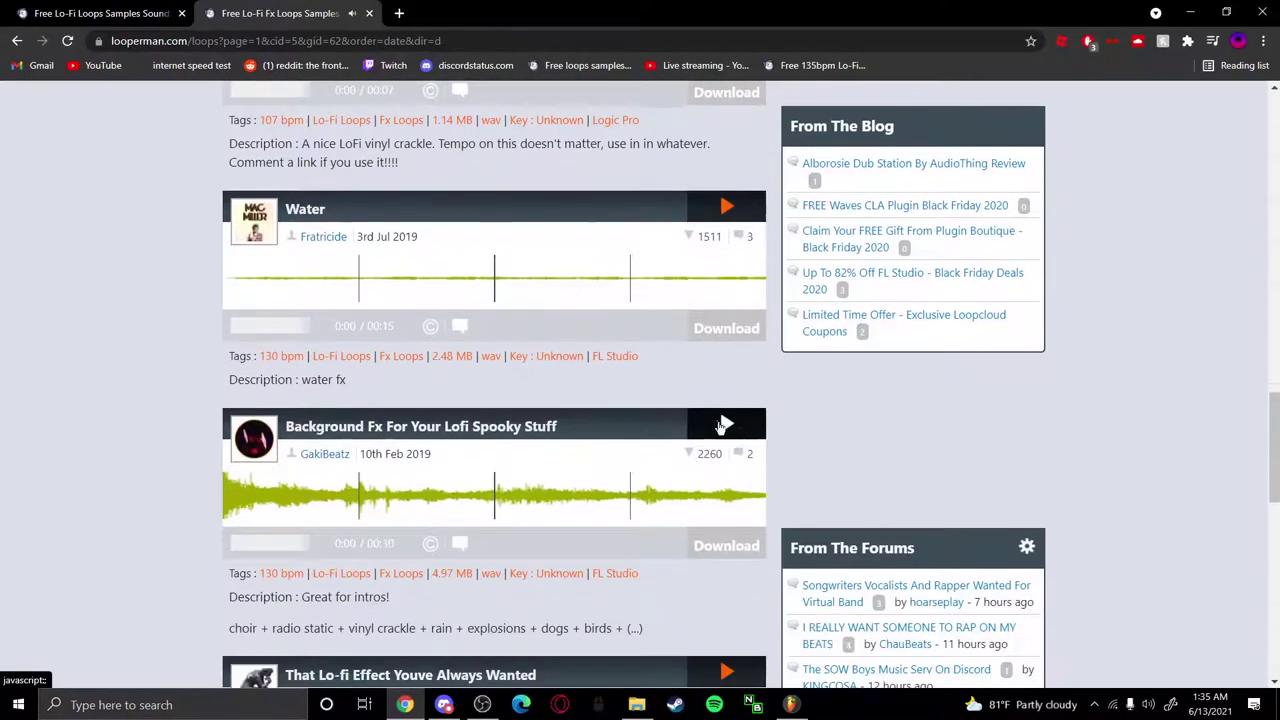
pyautogui.click(726, 424)
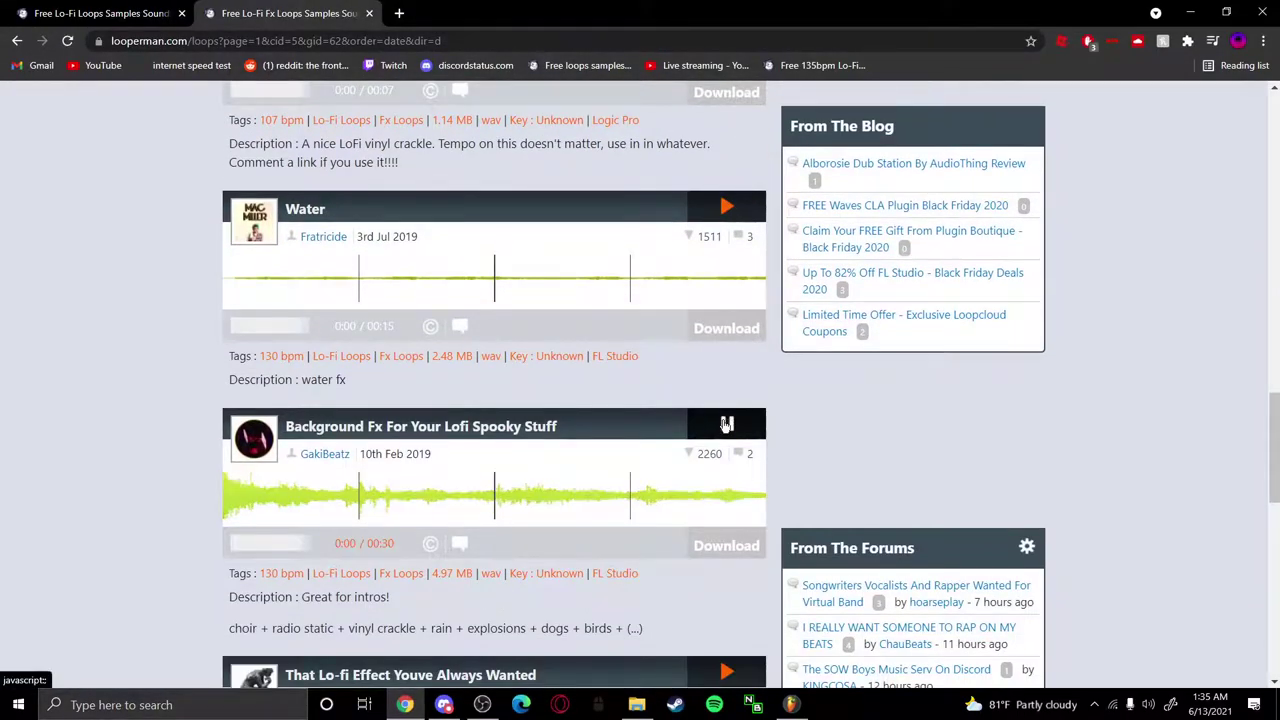
pyautogui.click(726, 424)
# Audition That Lo-fi Effect Youve Always Wanted and Chill Atmospheric Pads, and return to the loop filter
pyautogui.scroll(-3, 722, 423)
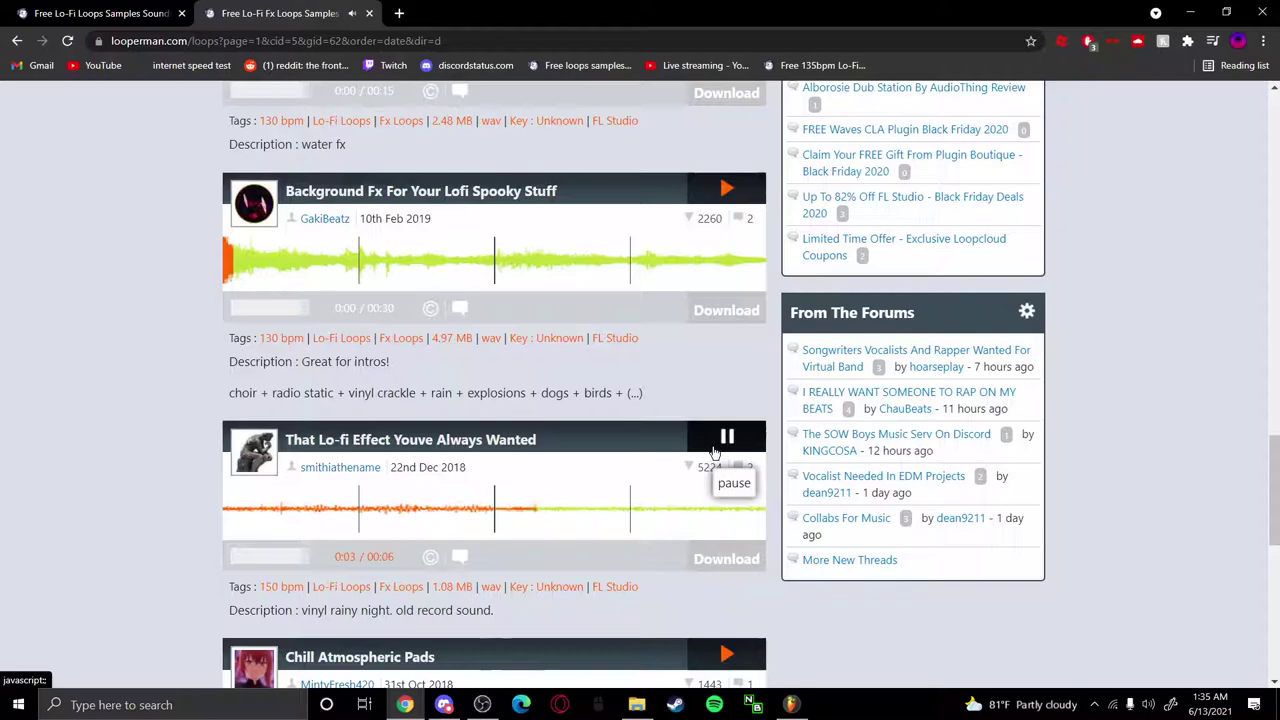
pyautogui.click(714, 450)
pyautogui.scroll(-3, 714, 452)
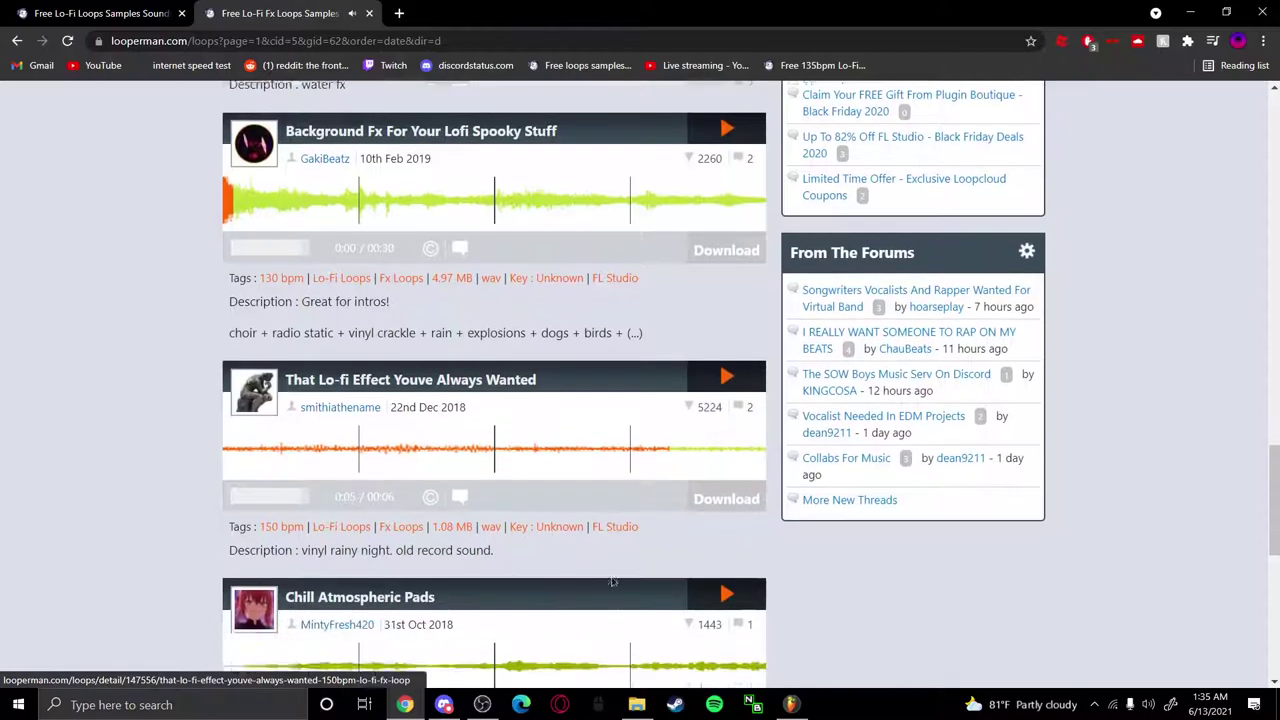
pyautogui.scroll(-3, 686, 437)
pyautogui.scroll(3, 680, 445)
pyautogui.scroll(-2, 655, 456)
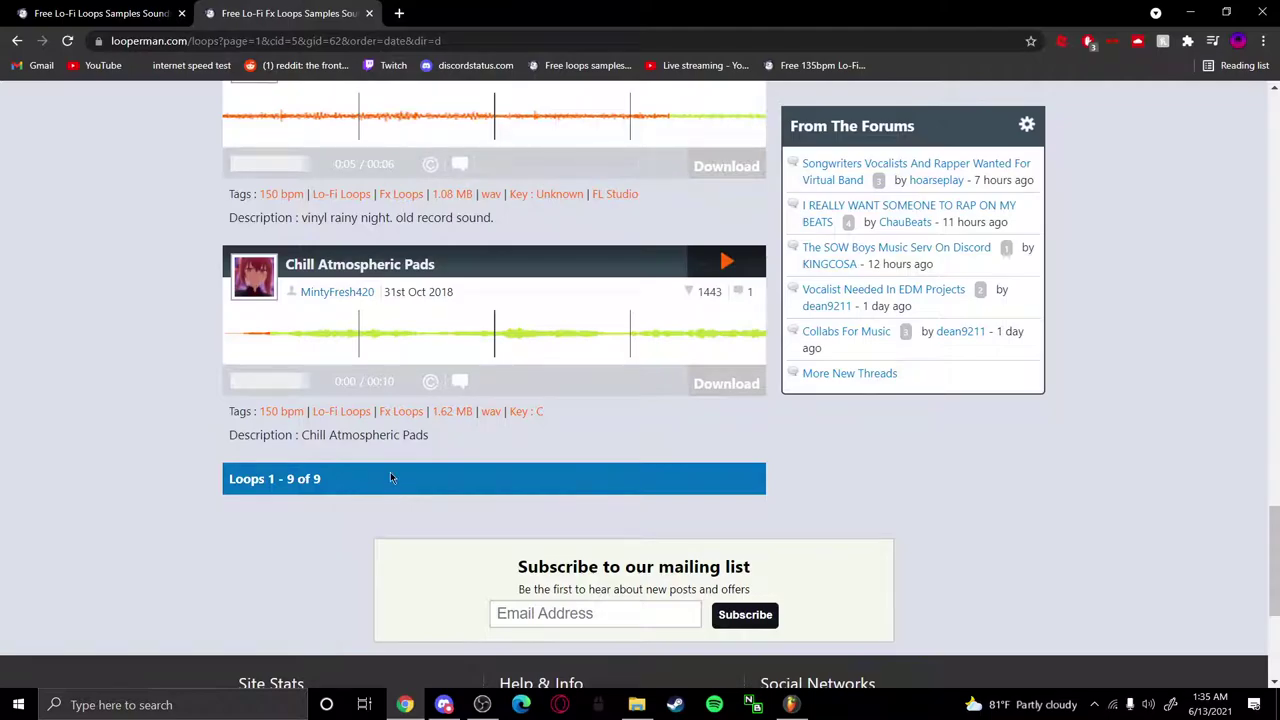
pyautogui.scroll(20, 390, 477)
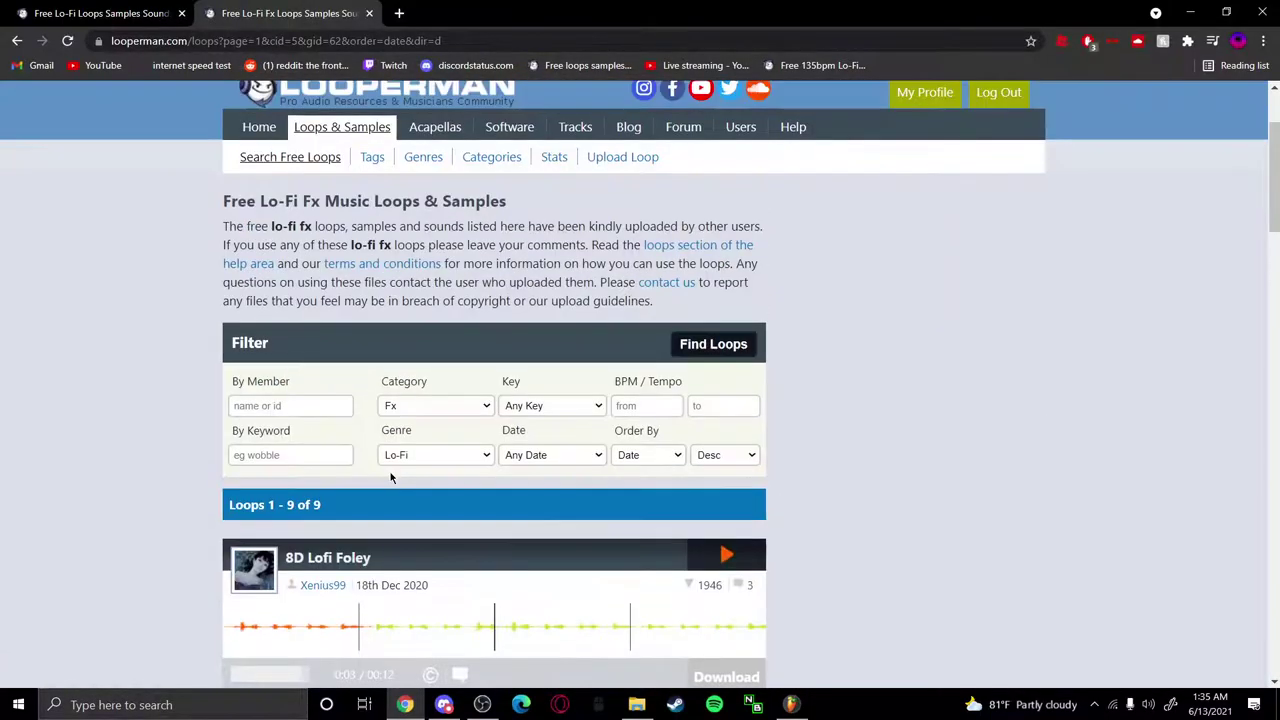
# Open the Acapellas section, preview the Hasta Luego acapella, check the filter options, and return to the Lo-Fi Fx loops
pyautogui.scroll(2, 390, 477)
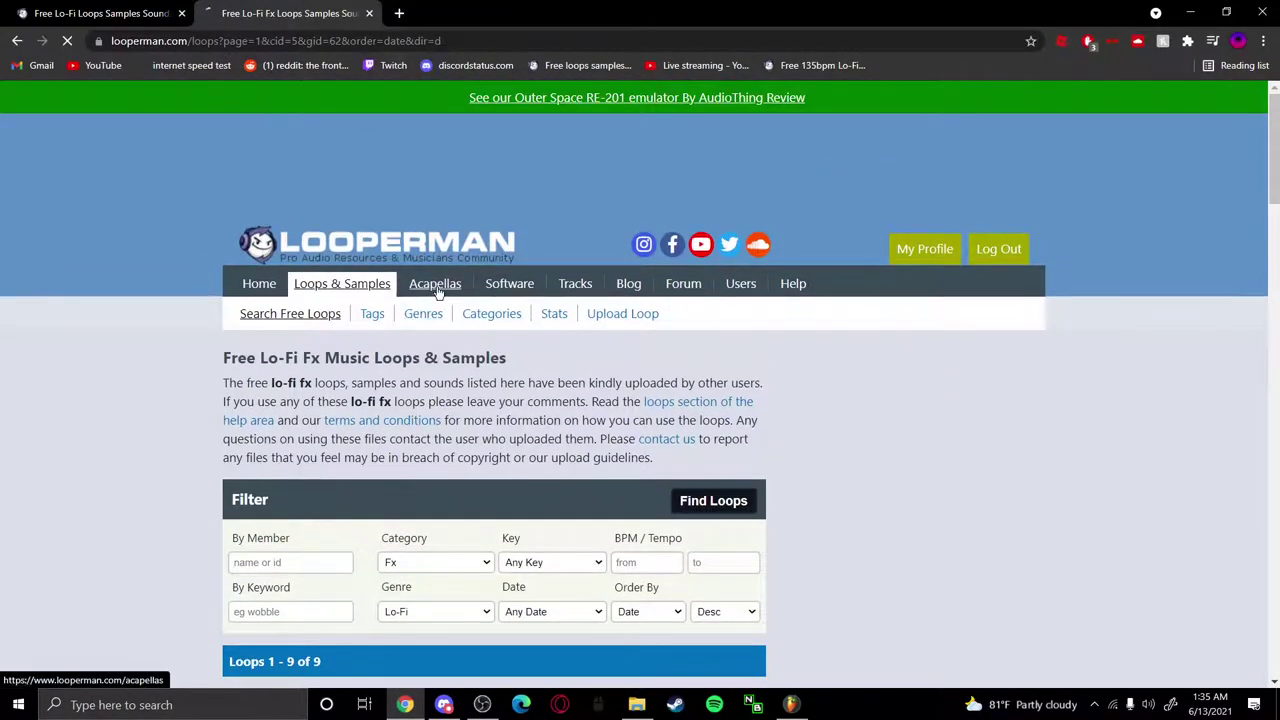
pyautogui.scroll(-4, 586, 470)
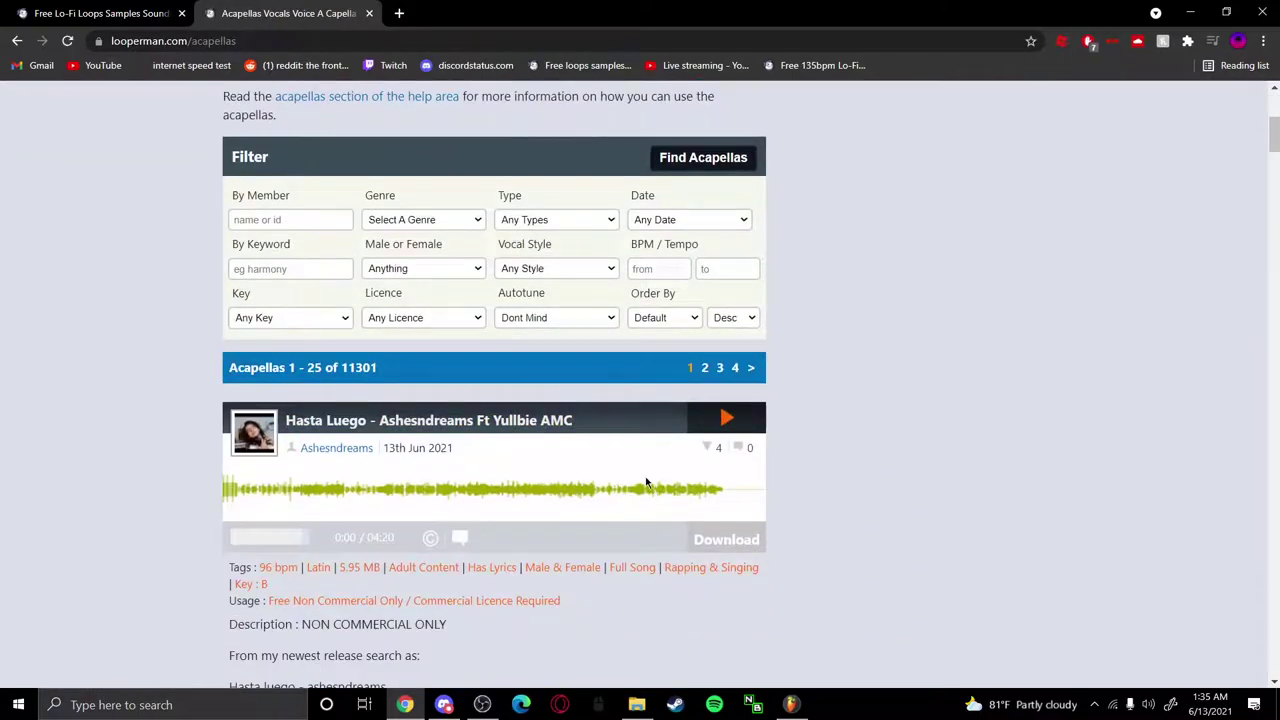
pyautogui.click(726, 420)
pyautogui.scroll(4, 434, 366)
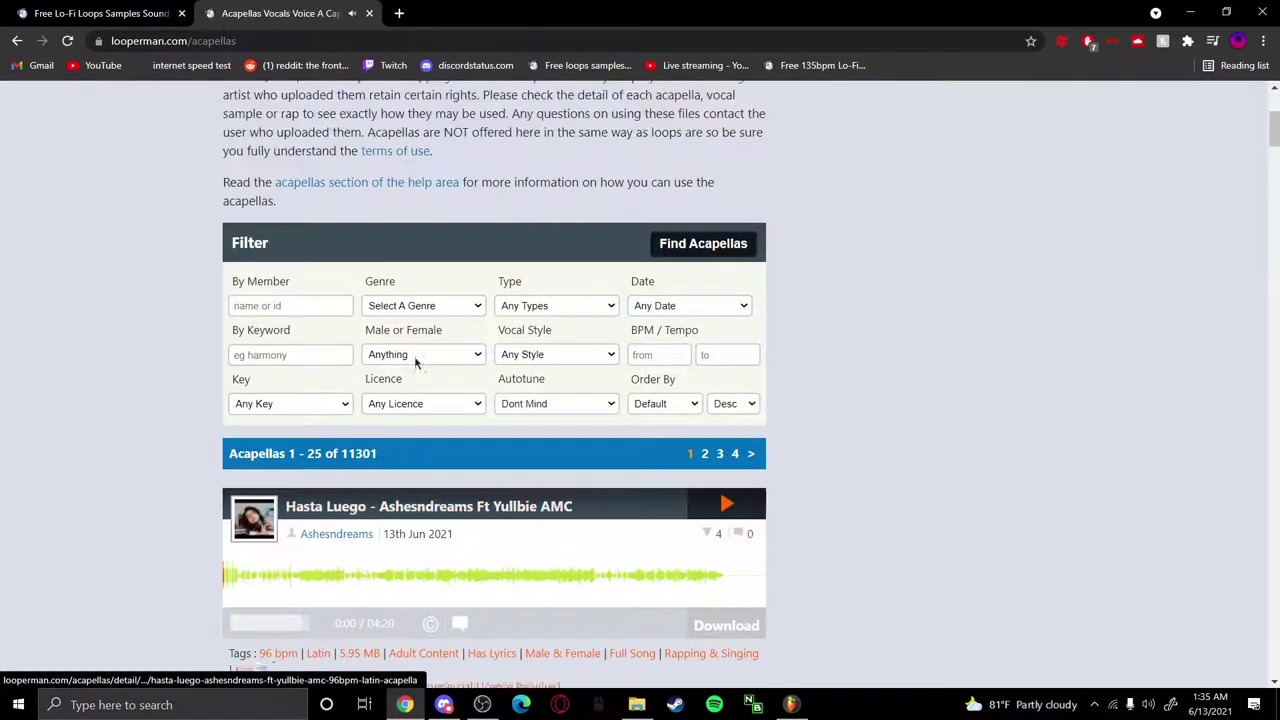
pyautogui.scroll(-3, 486, 414)
pyautogui.scroll(2, 490, 400)
pyautogui.scroll(1, 490, 400)
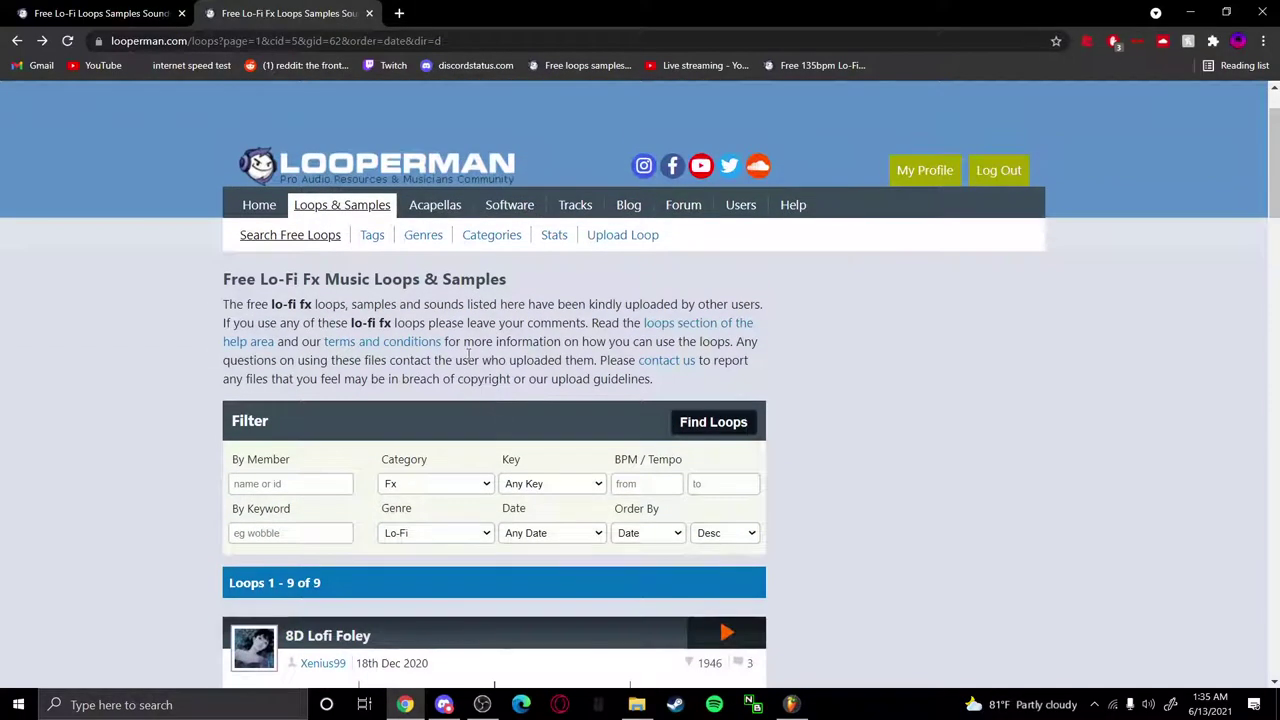
pyautogui.click(399, 12)
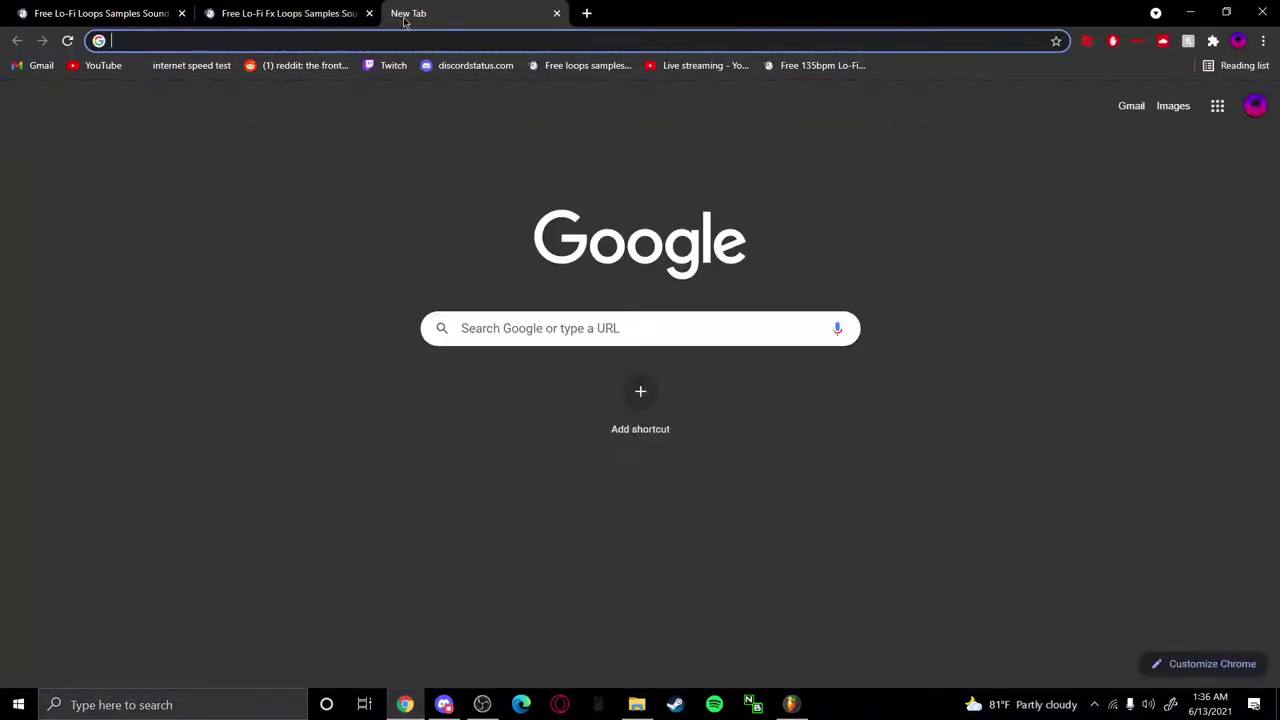
pyautogui.write('this is the ')
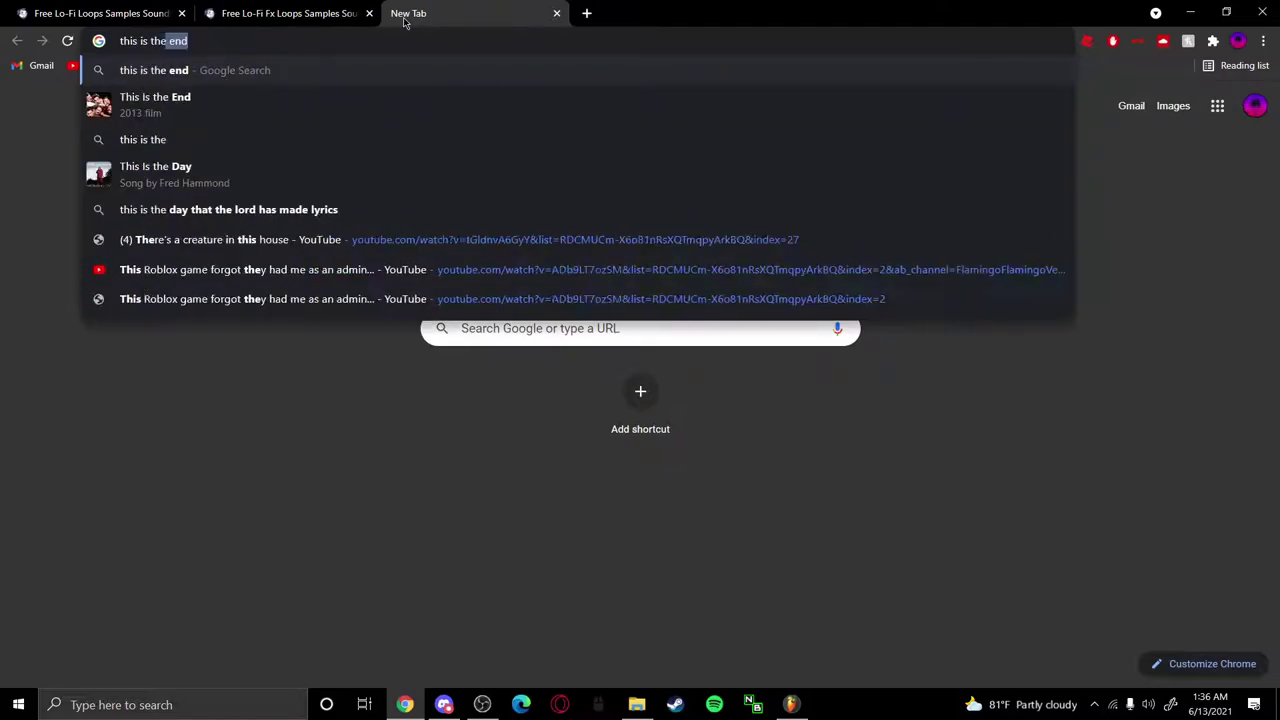
pyautogui.write('hardest ')
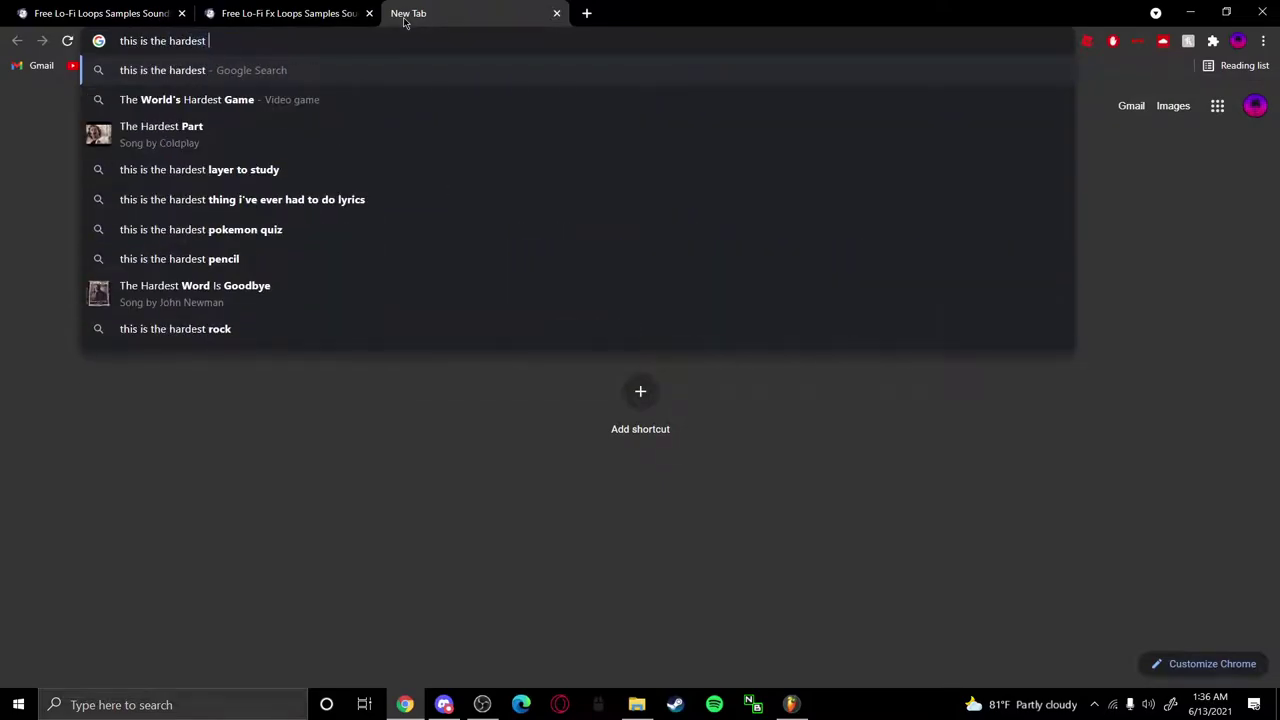
pyautogui.write('part bt')
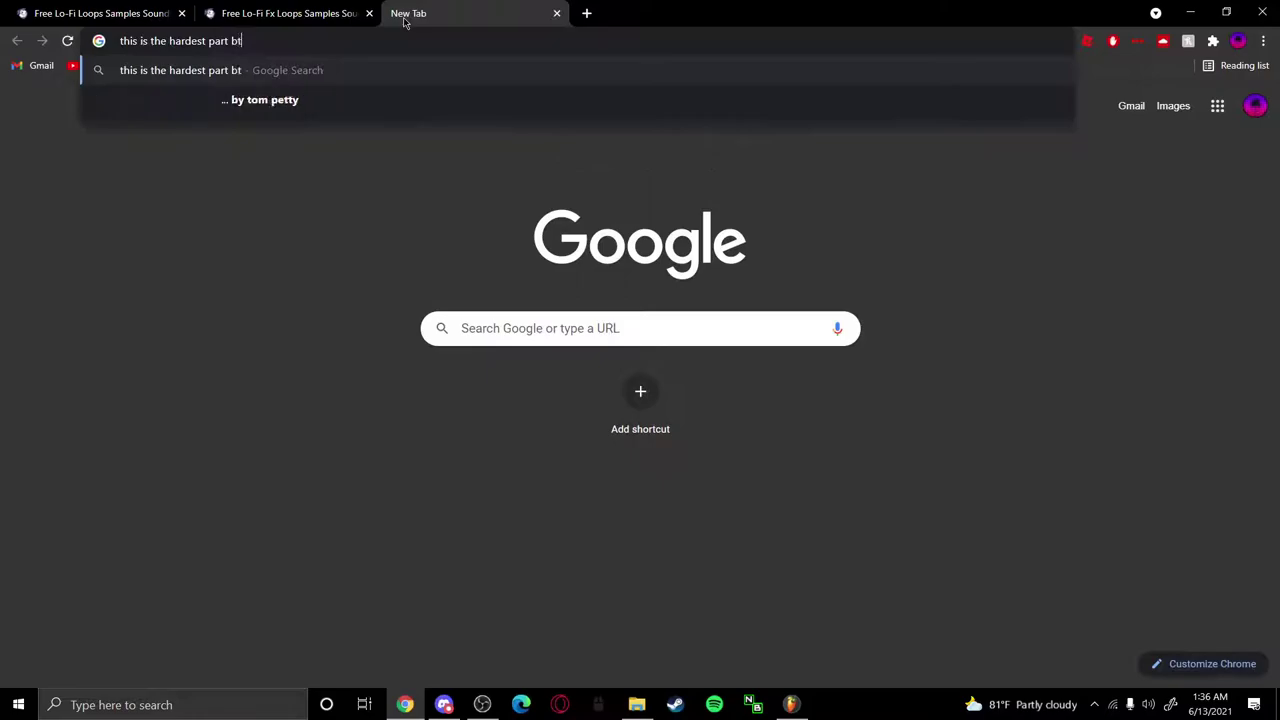
pyautogui.write('w lol')
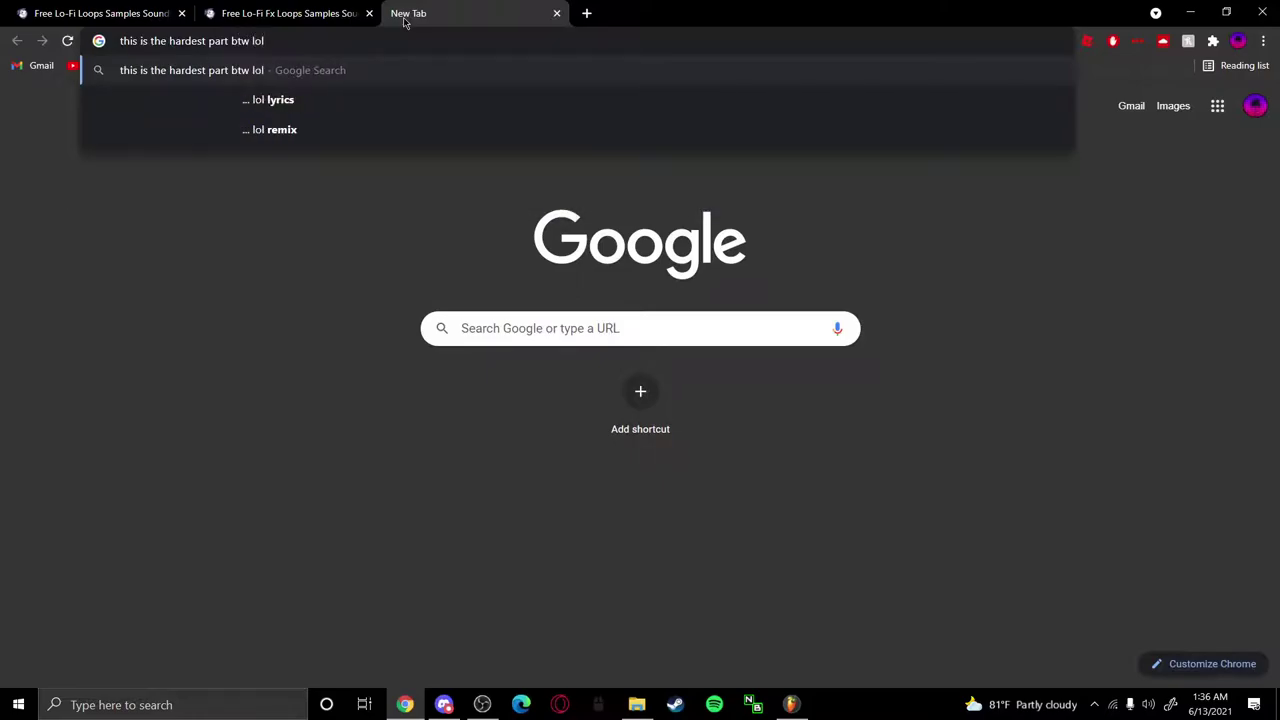
pyautogui.hotkey('ctrl', 'w')
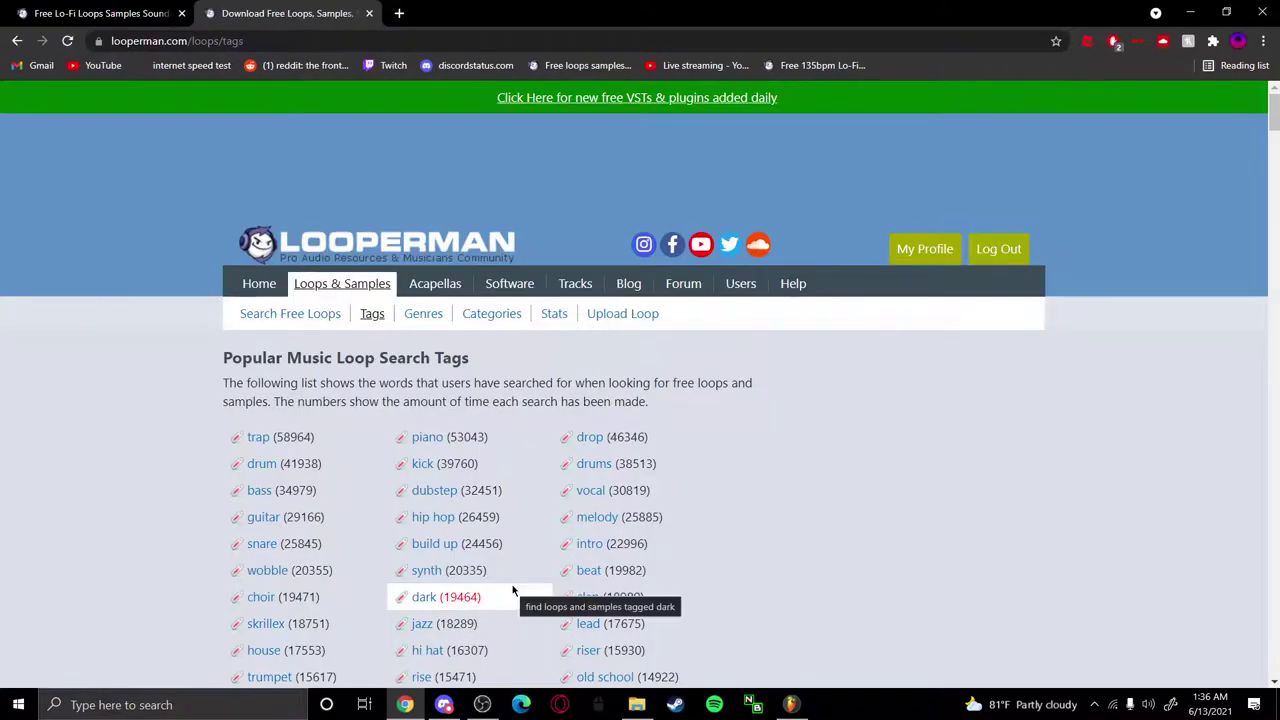
# Look through Looperman's popular search tags and open the loops tagged vocals
pyautogui.scroll(-5, 425, 670)
pyautogui.scroll(1, 415, 510)
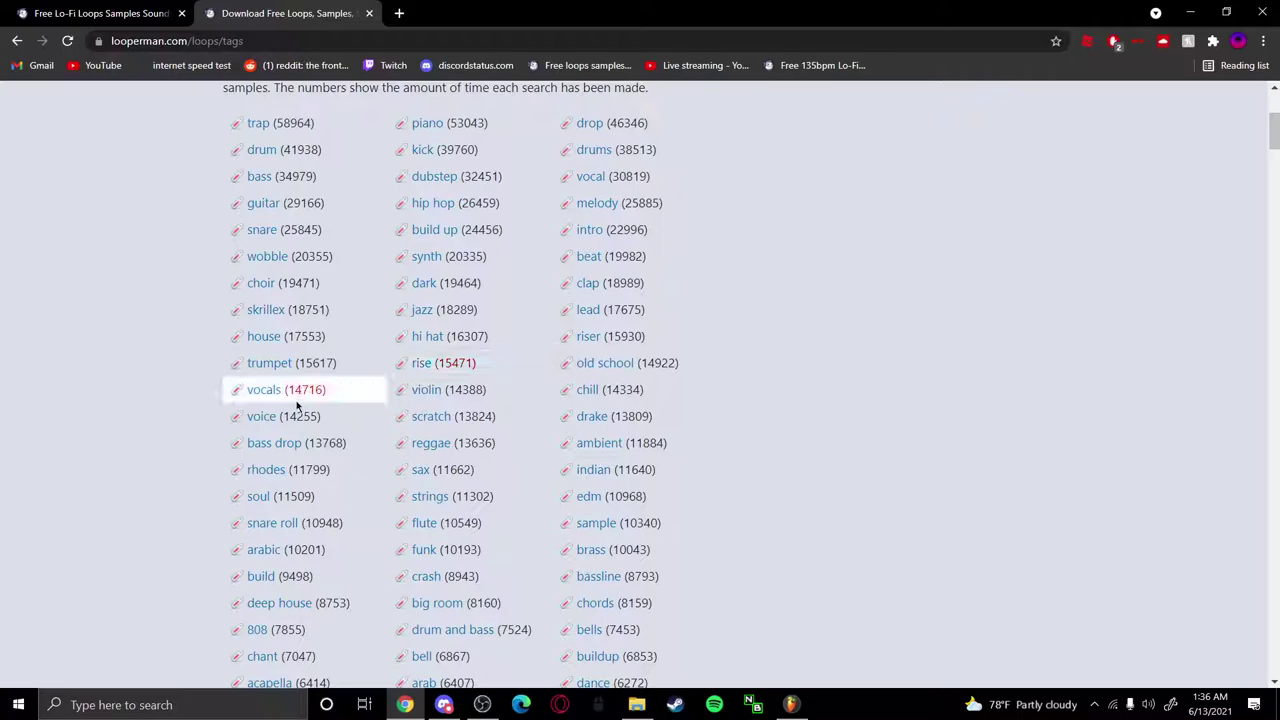
pyautogui.scroll(-3, 362, 492)
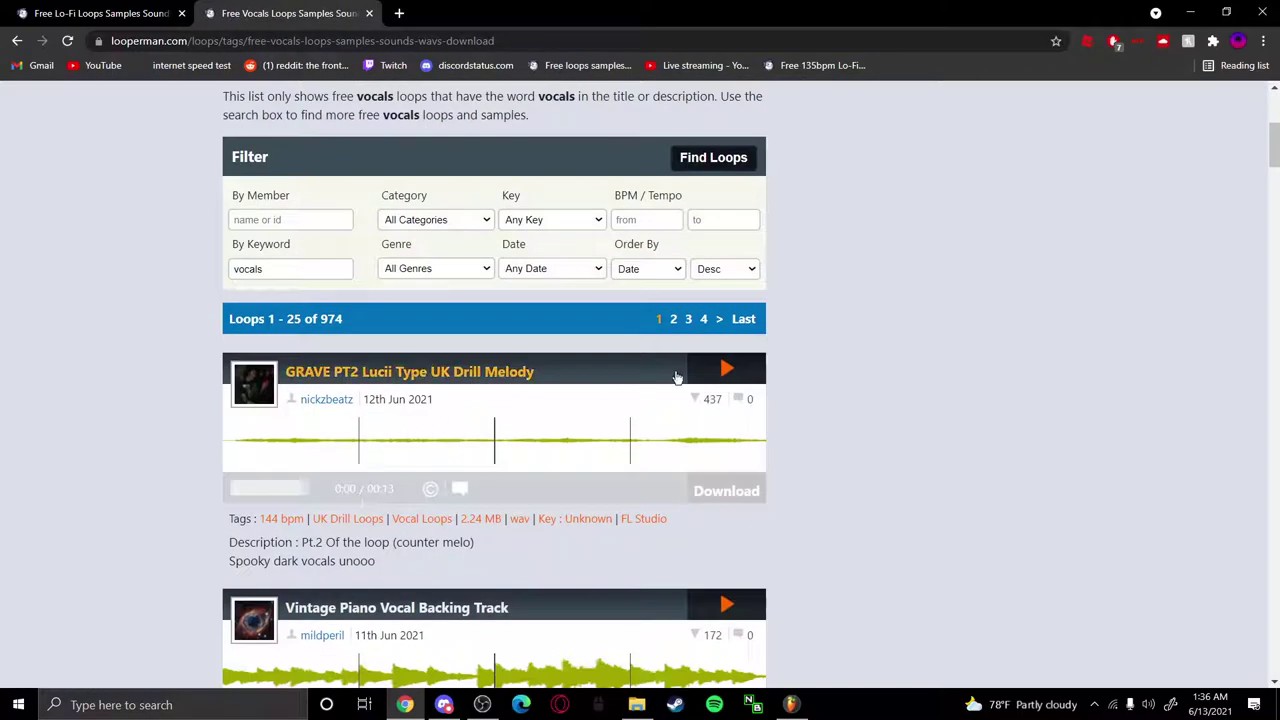
# Audition GRAVE PT2 Lucii Type UK Drill Melody, Vintage Piano Vocal Backing Track and Lil Mosey Lil Uzi Vert PULL UP
pyautogui.click(726, 371)
pyautogui.scroll(-3, 730, 365)
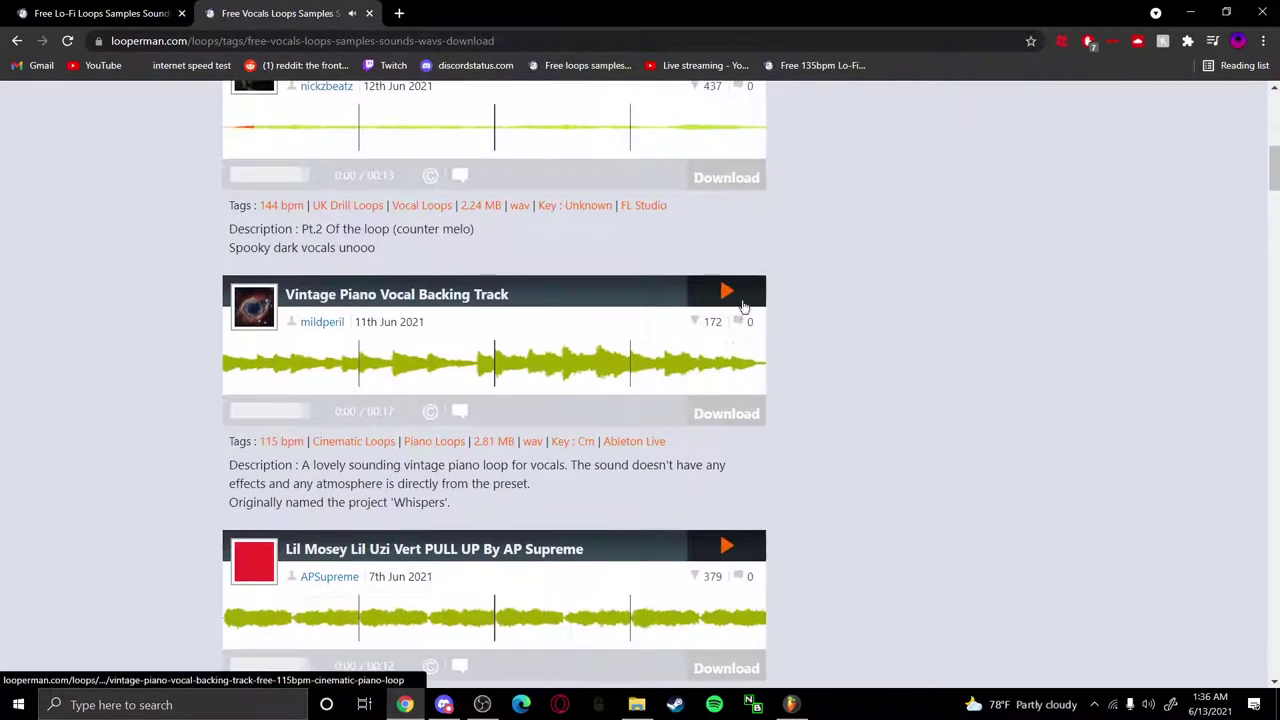
pyautogui.click(746, 291)
pyautogui.click(748, 290)
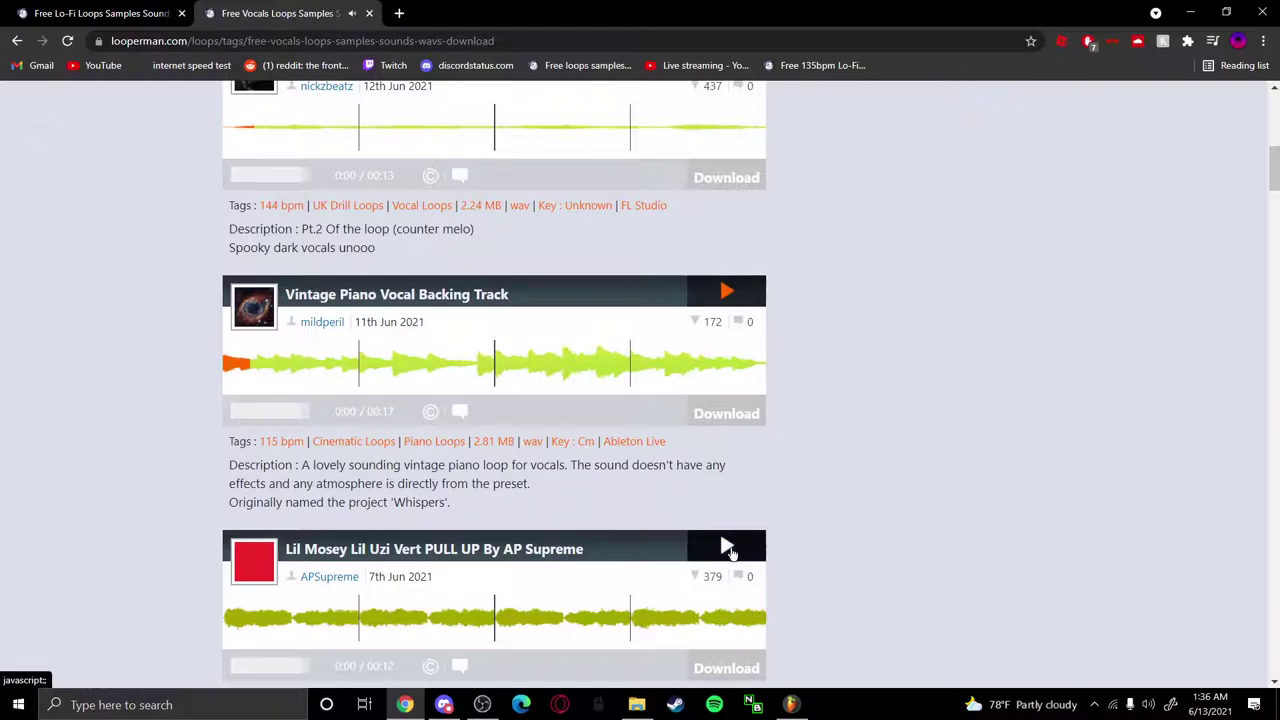
pyautogui.click(727, 549)
# Look further through the vocals-tagged loops, opening the Please Stay - Polo G Rod Wave Part 1 page and returning to the list
pyautogui.scroll(-3, 727, 547)
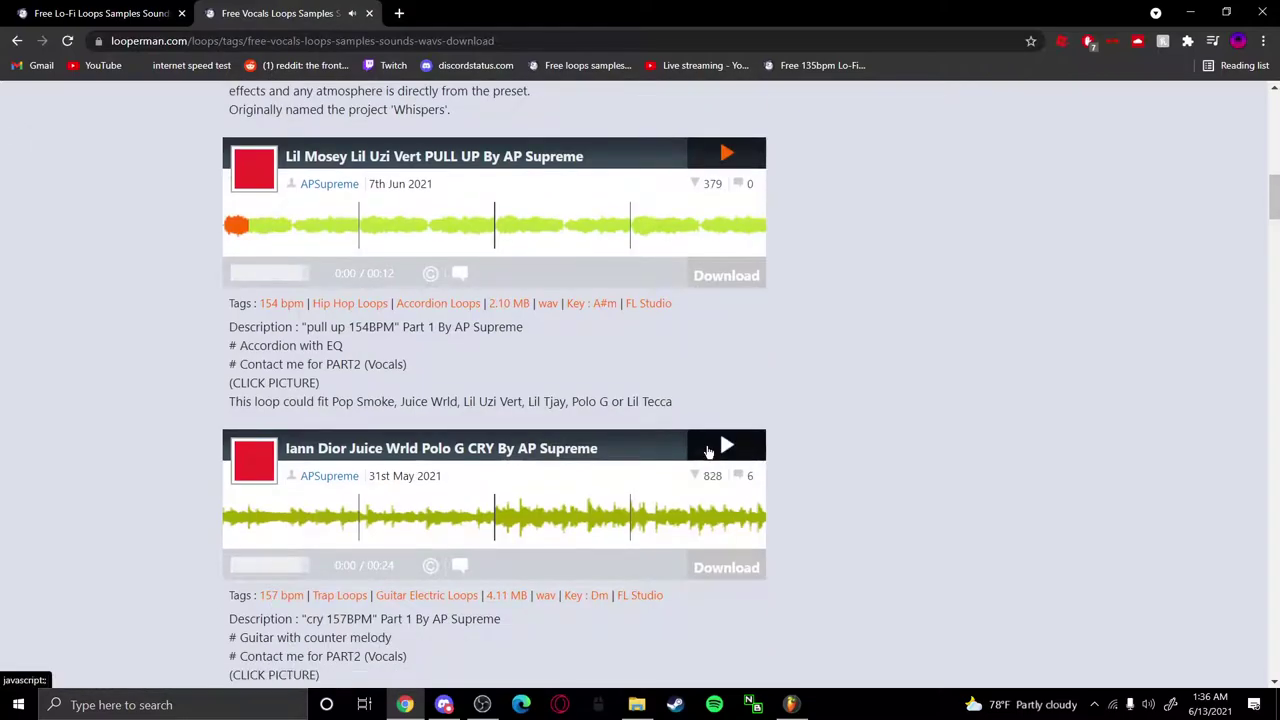
pyautogui.scroll(-3, 720, 443)
pyautogui.click(688, 427)
pyautogui.click(716, 376)
pyautogui.hotkey('alt', 'Left')
pyautogui.scroll(-3, 700, 410)
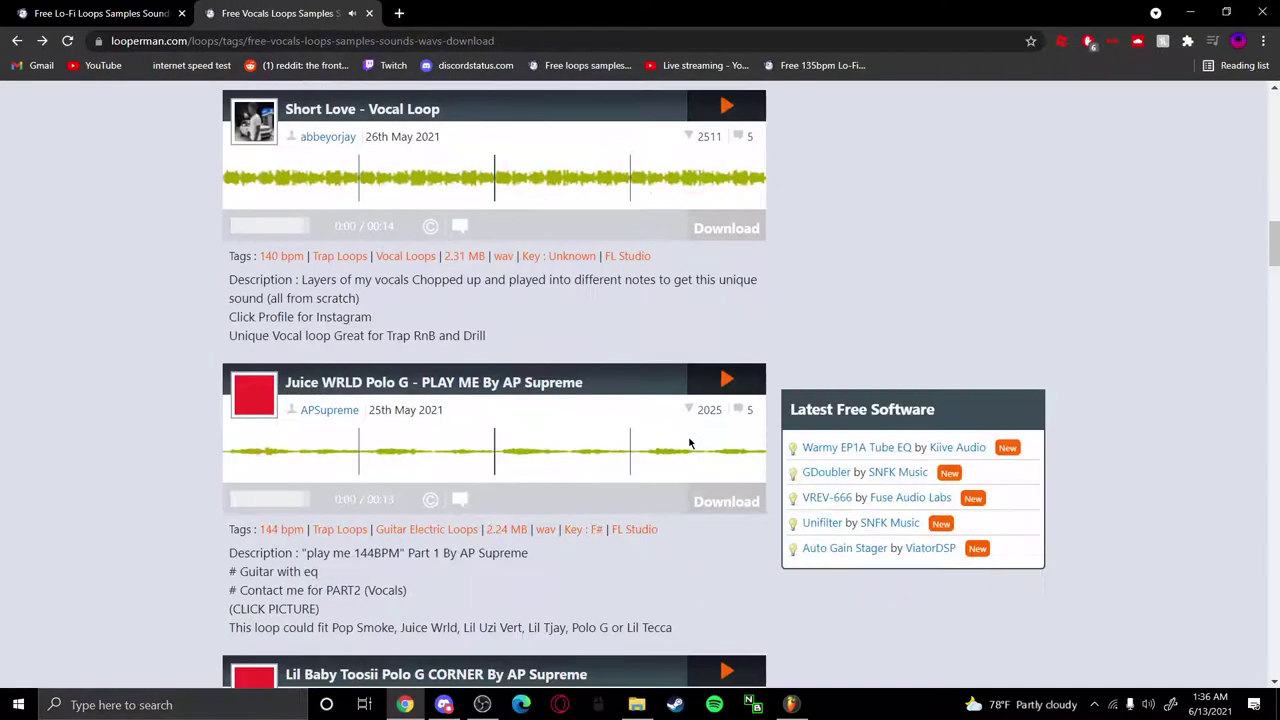
pyautogui.scroll(-5, 712, 382)
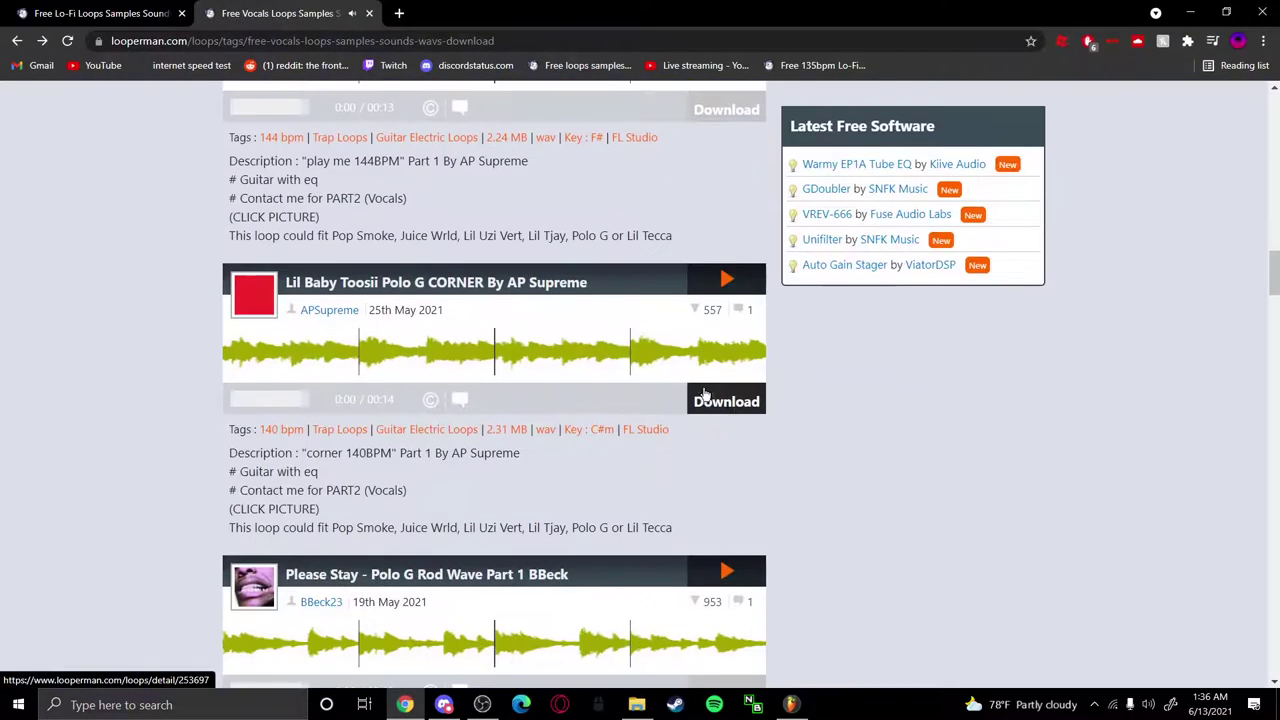
pyautogui.click(703, 366)
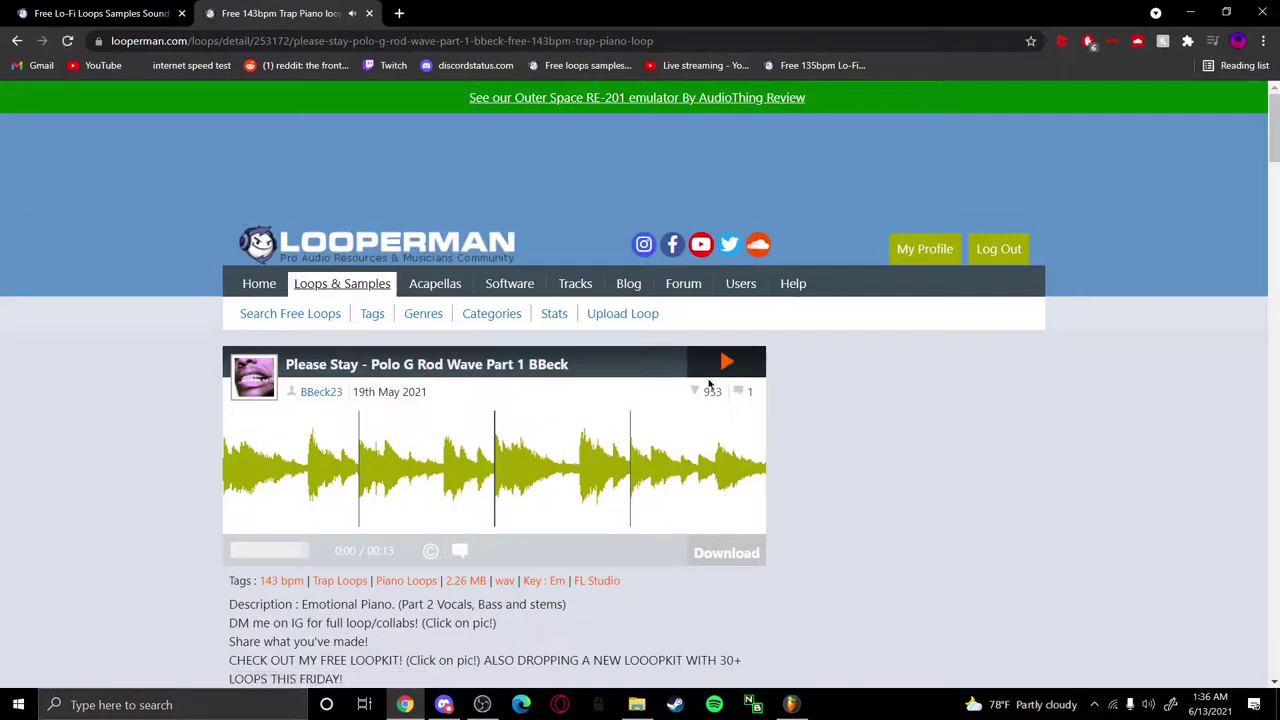
pyautogui.hotkey('alt', 'Left')
# Audition Chill Pierre Melody, Over - Southside X Lil Baby Piano, the Zkup Vocal Chop and Megandia Psytrance Bass
pyautogui.scroll(-2, 688, 393)
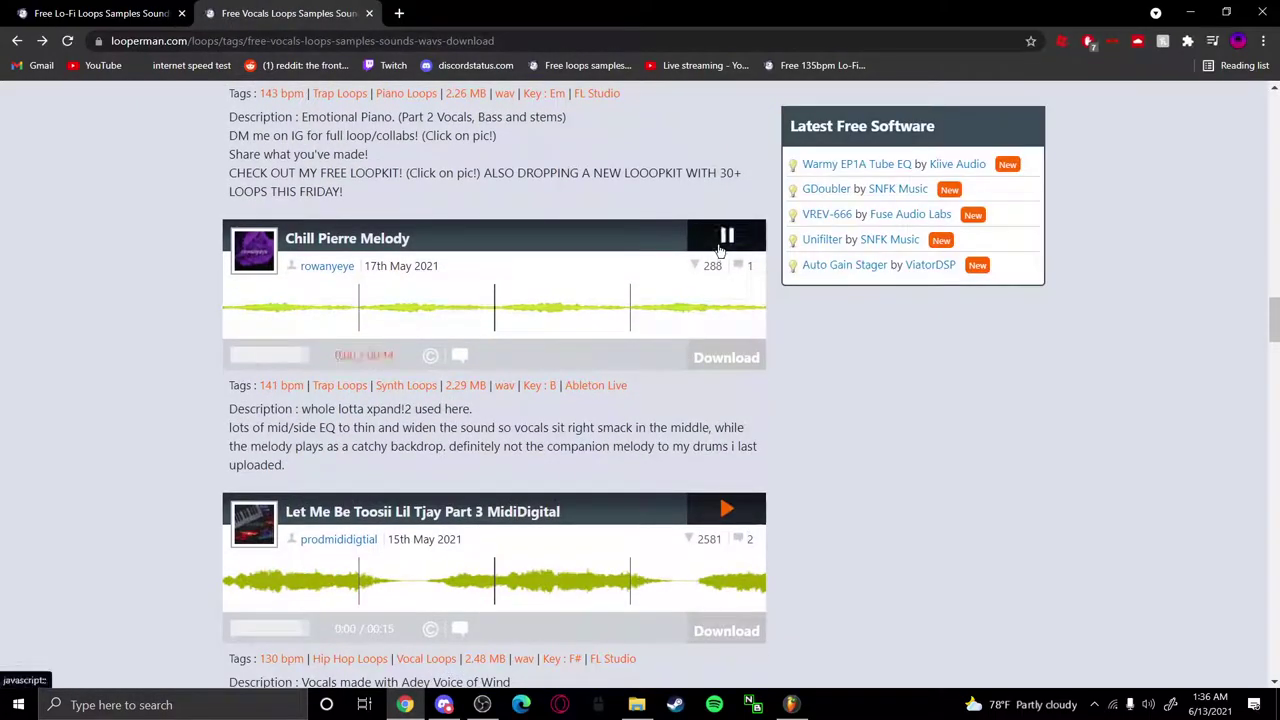
pyautogui.scroll(-5, 728, 240)
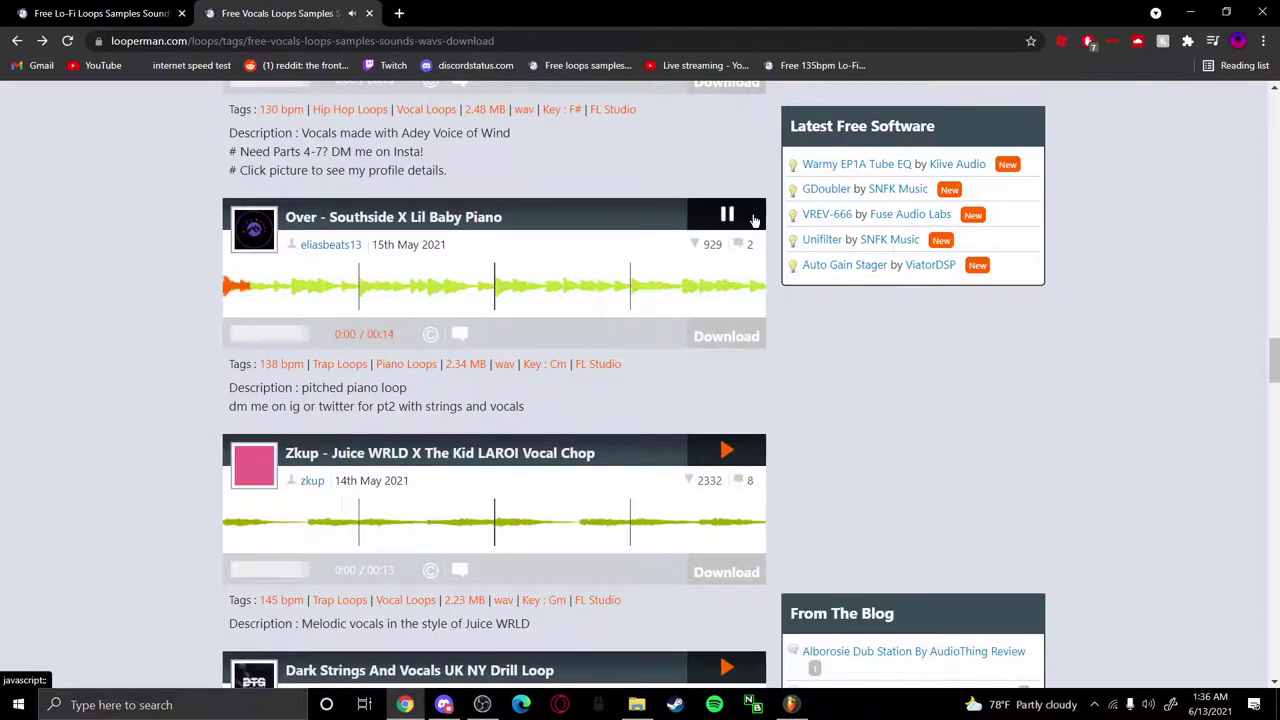
pyautogui.scroll(-4, 754, 225)
pyautogui.scroll(3, 730, 280)
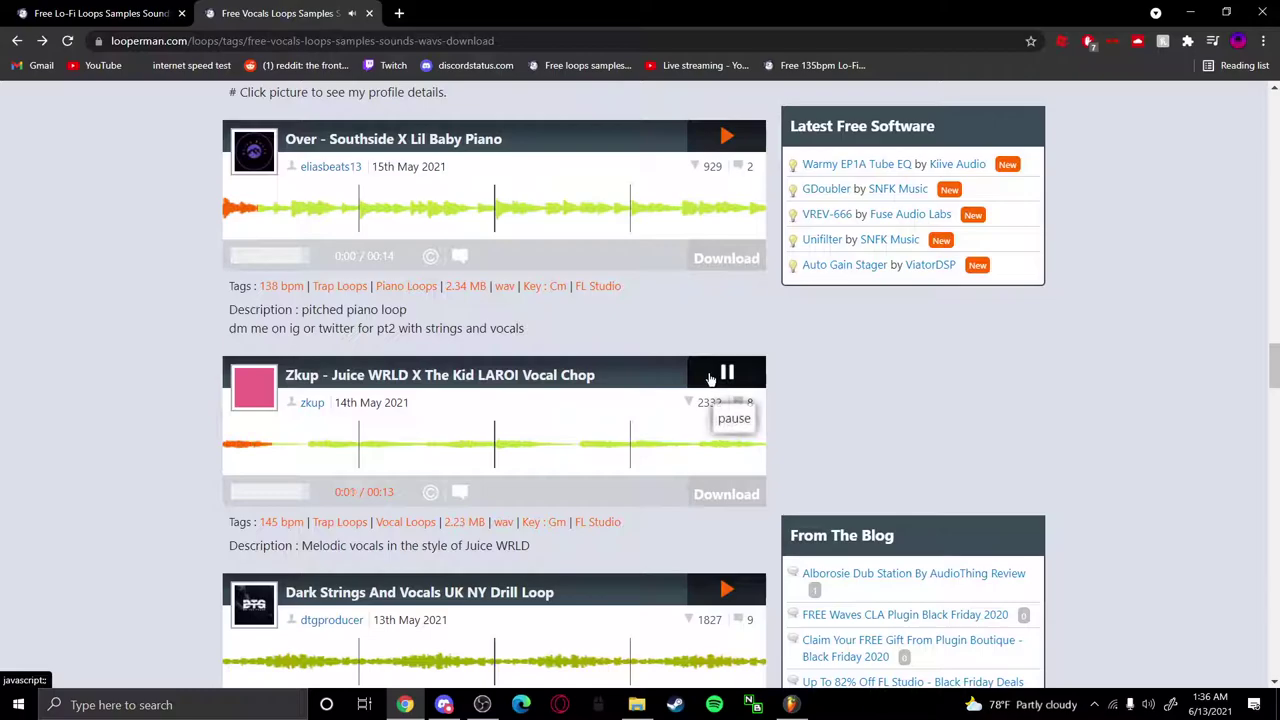
pyautogui.scroll(-5, 708, 378)
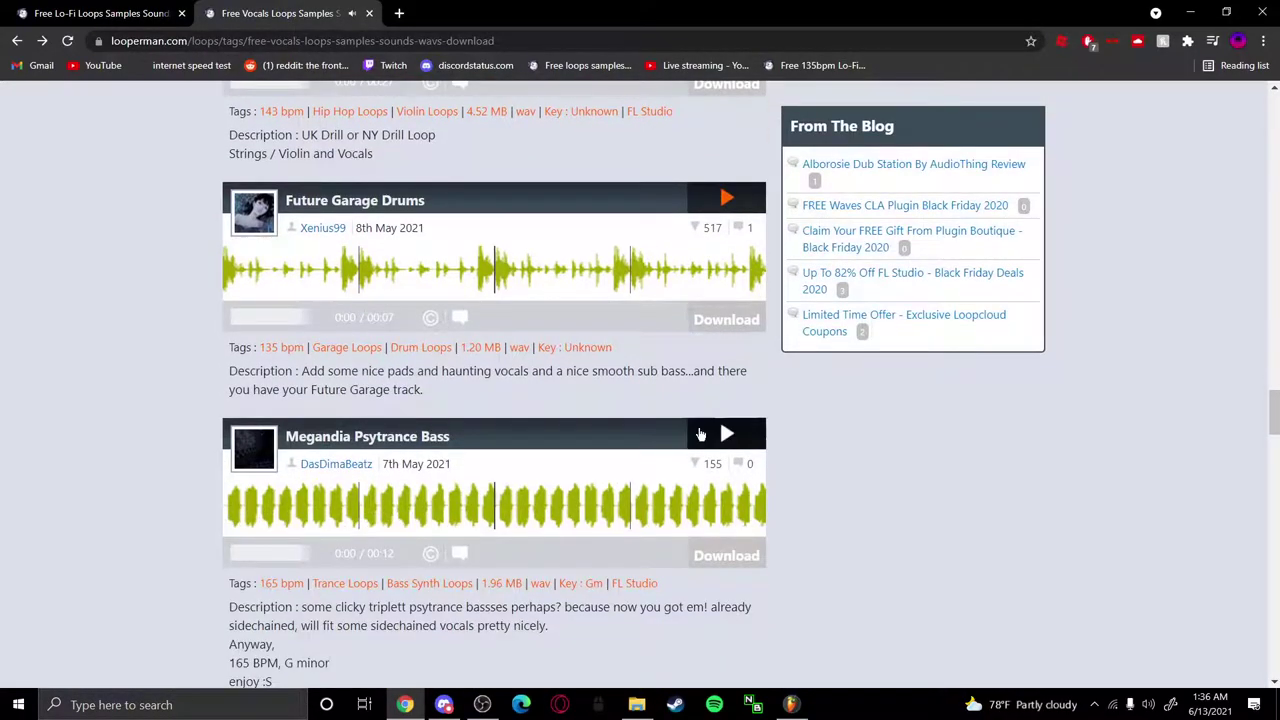
pyautogui.click(757, 444)
pyautogui.scroll(-4, 757, 444)
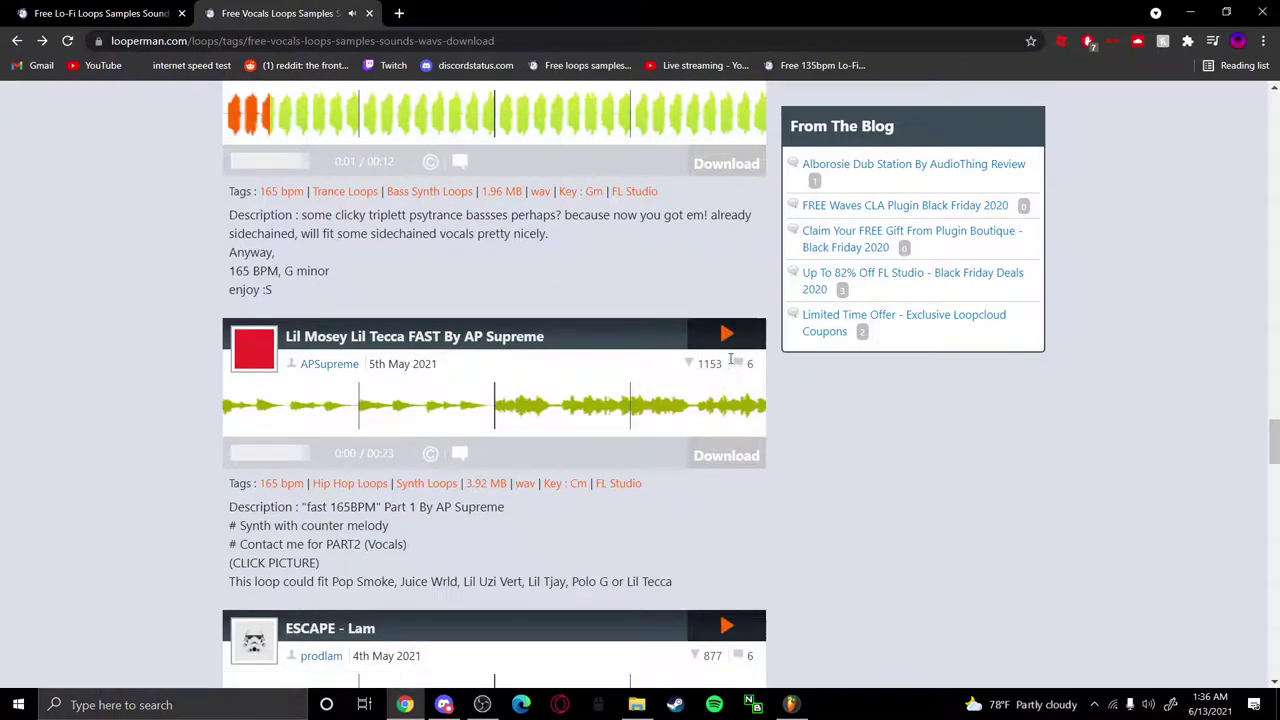
pyautogui.scroll(-3, 731, 360)
# Filter the loops matching the keyword vocals by the Lo-Fi genre
pyautogui.scroll(4, 728, 345)
pyautogui.scroll(10, 726, 338)
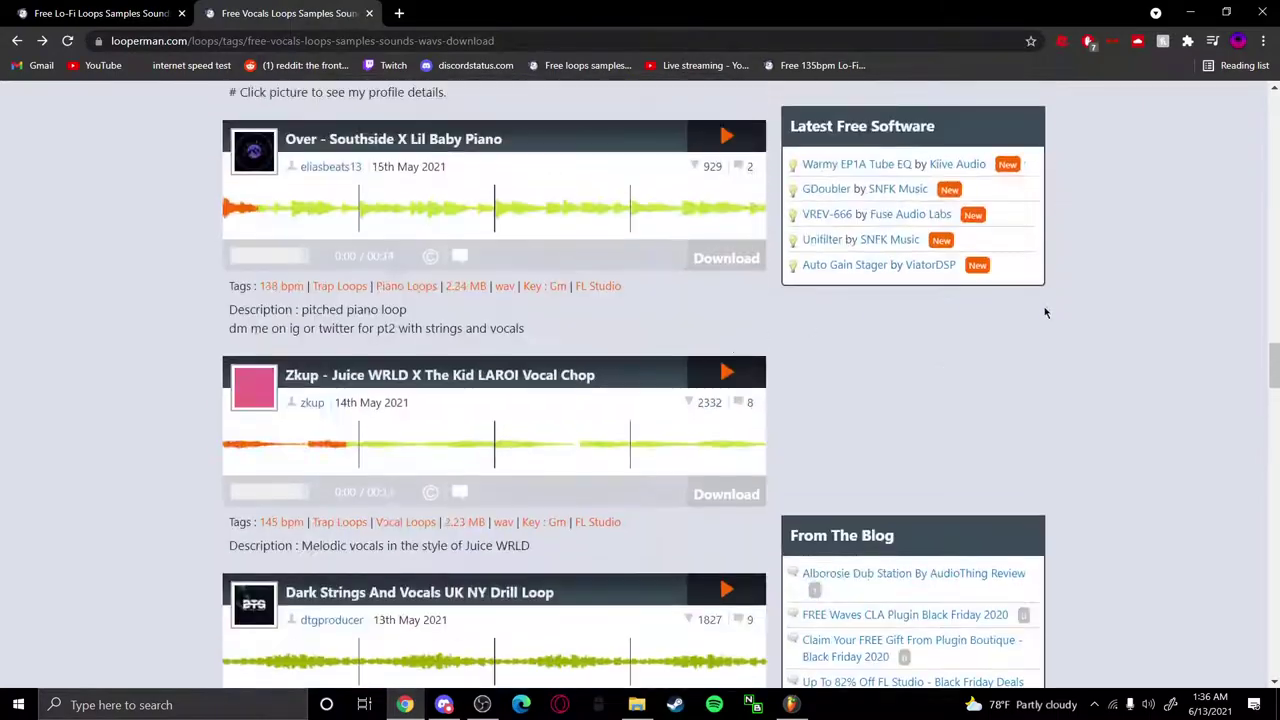
pyautogui.scroll(15, 564, 517)
pyautogui.scroll(-2, 564, 517)
pyautogui.click(410, 426)
pyautogui.scroll(-5, 446, 327)
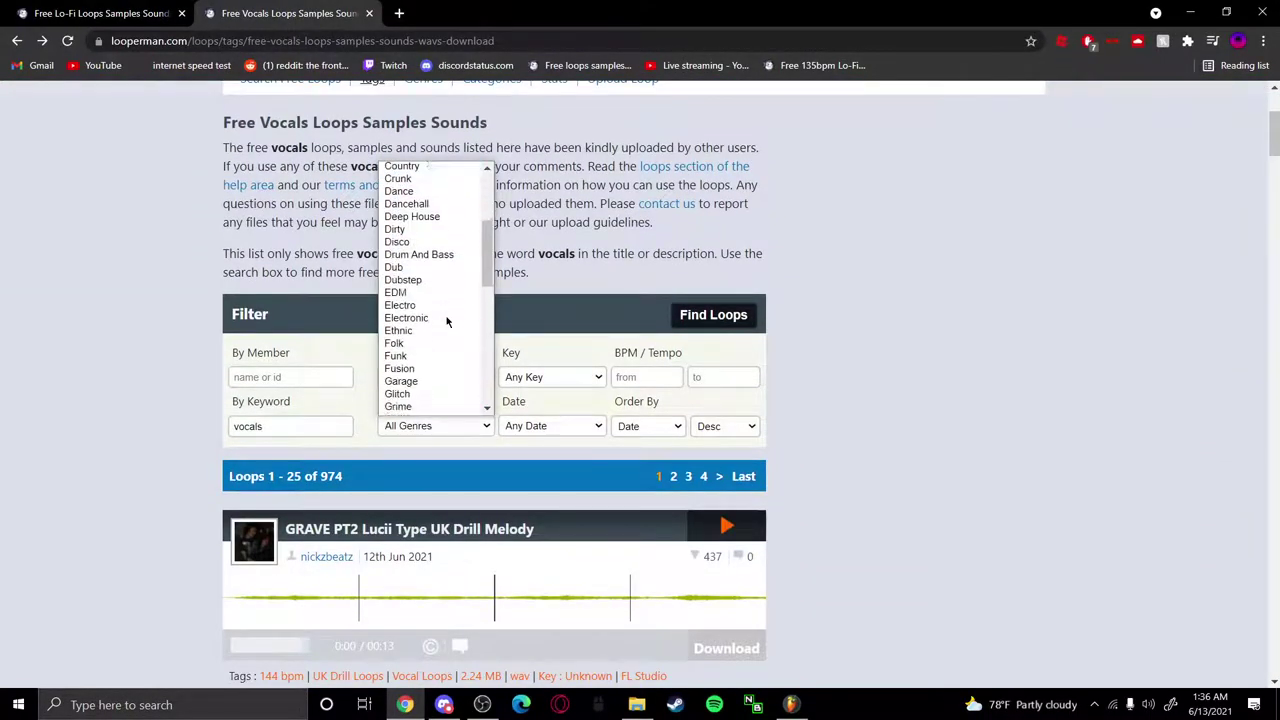
pyautogui.scroll(-3, 449, 334)
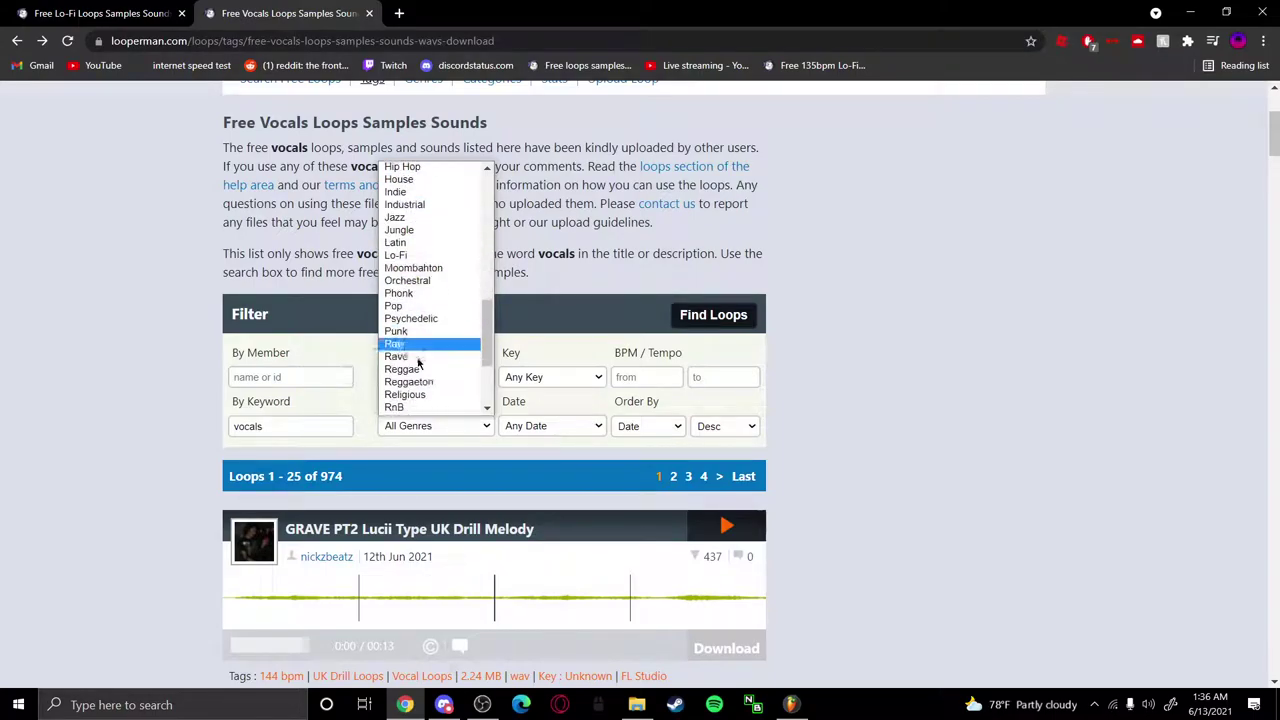
pyautogui.click(405, 249)
pyautogui.click(717, 316)
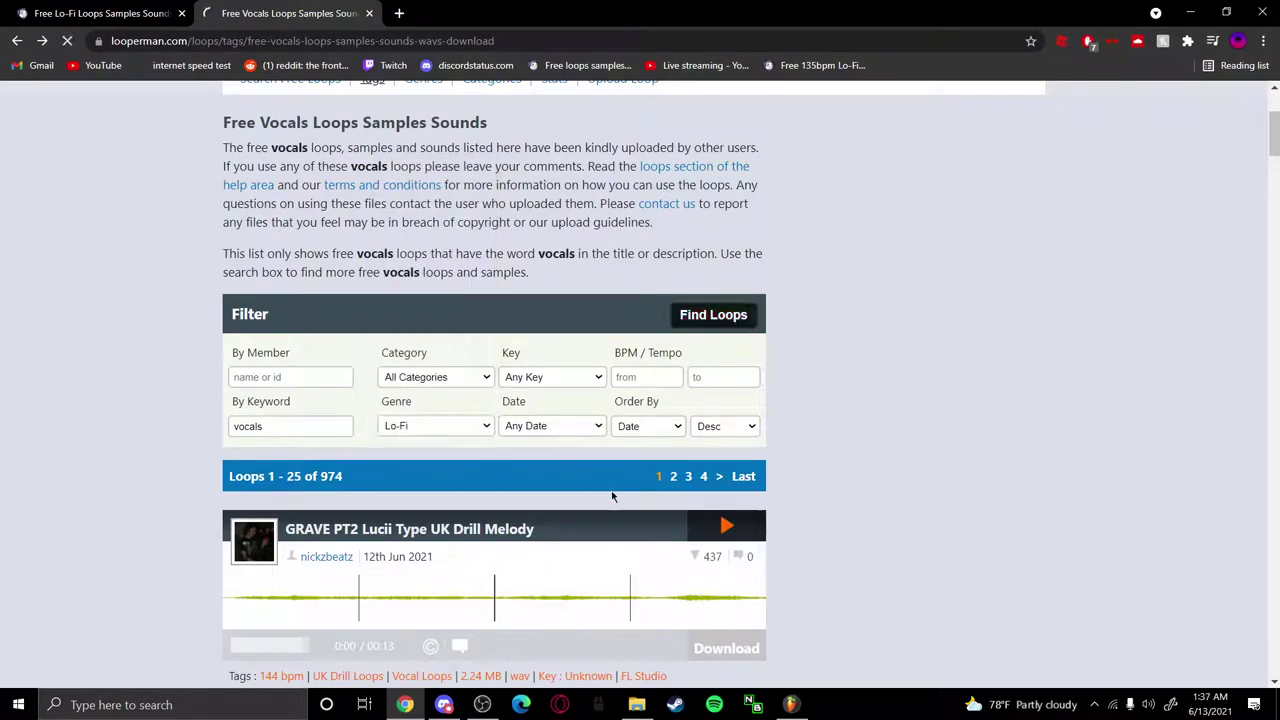
# Audition Ahh Very Nice Lofi and Shiloh Dynsasty Type Vocals AMUSING Part 2 among the Lo-Fi vocals loops
pyautogui.scroll(-2, 698, 366)
pyautogui.scroll(-3, 659, 387)
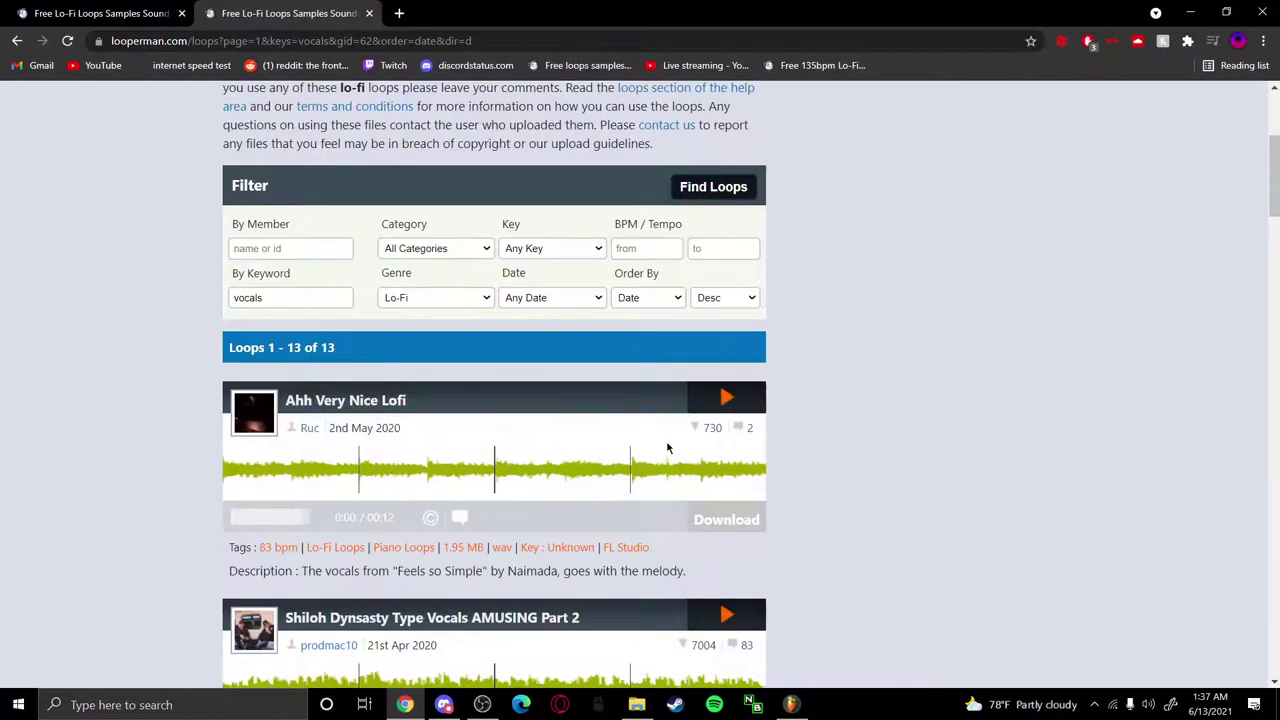
pyautogui.click(726, 318)
pyautogui.click(726, 318)
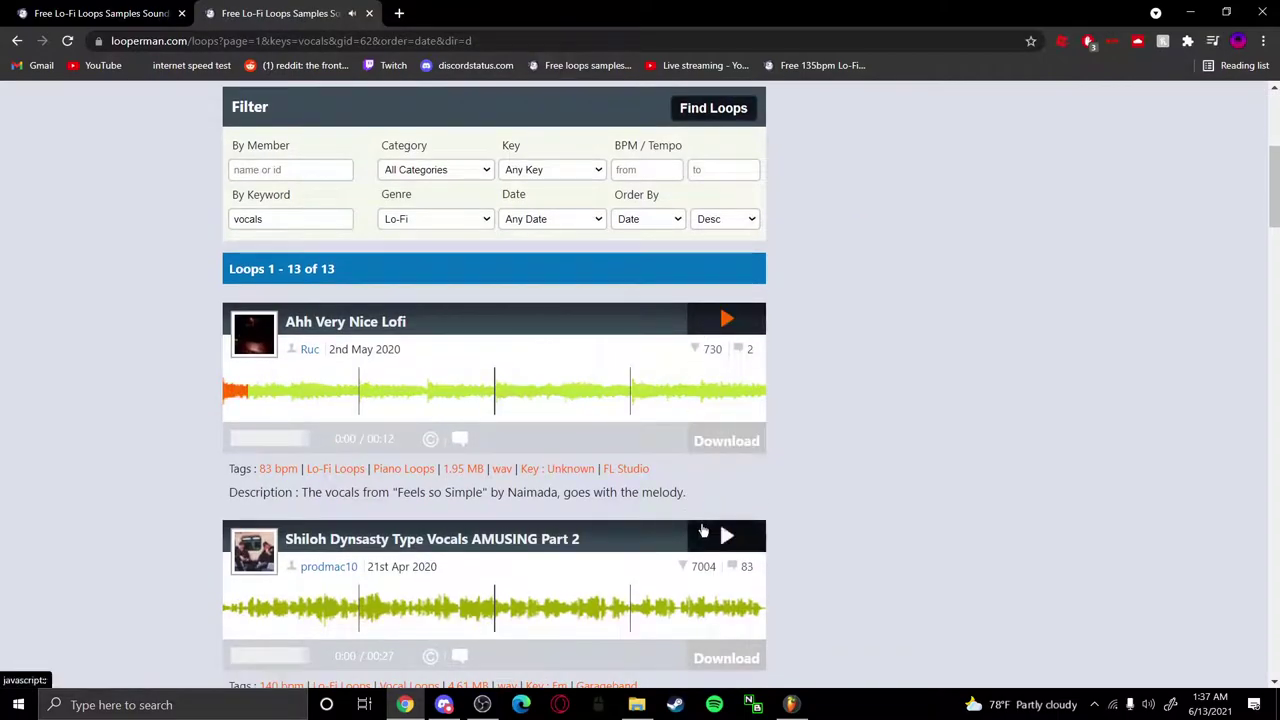
pyautogui.click(715, 536)
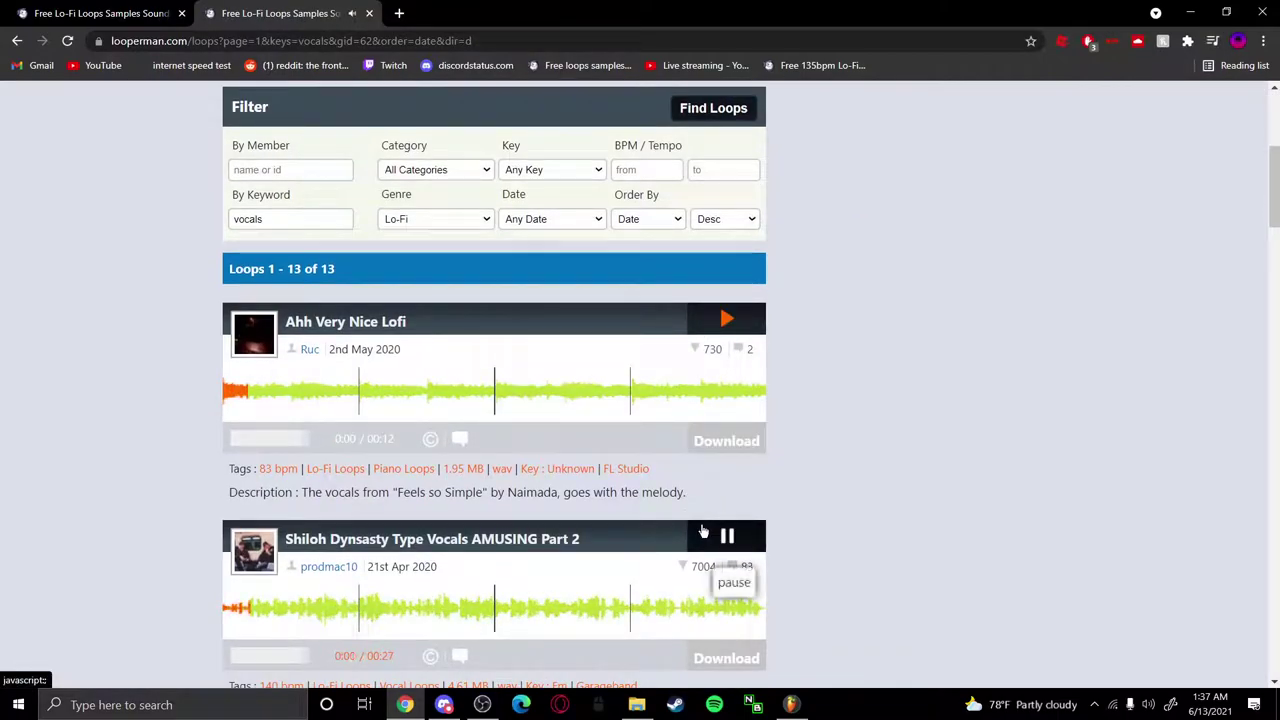
pyautogui.click(705, 540)
# Audition Shiloh Dynasty Vocals PHASES Part 2, replaying it for a longer listen before stopping it
pyautogui.scroll(-4, 710, 500)
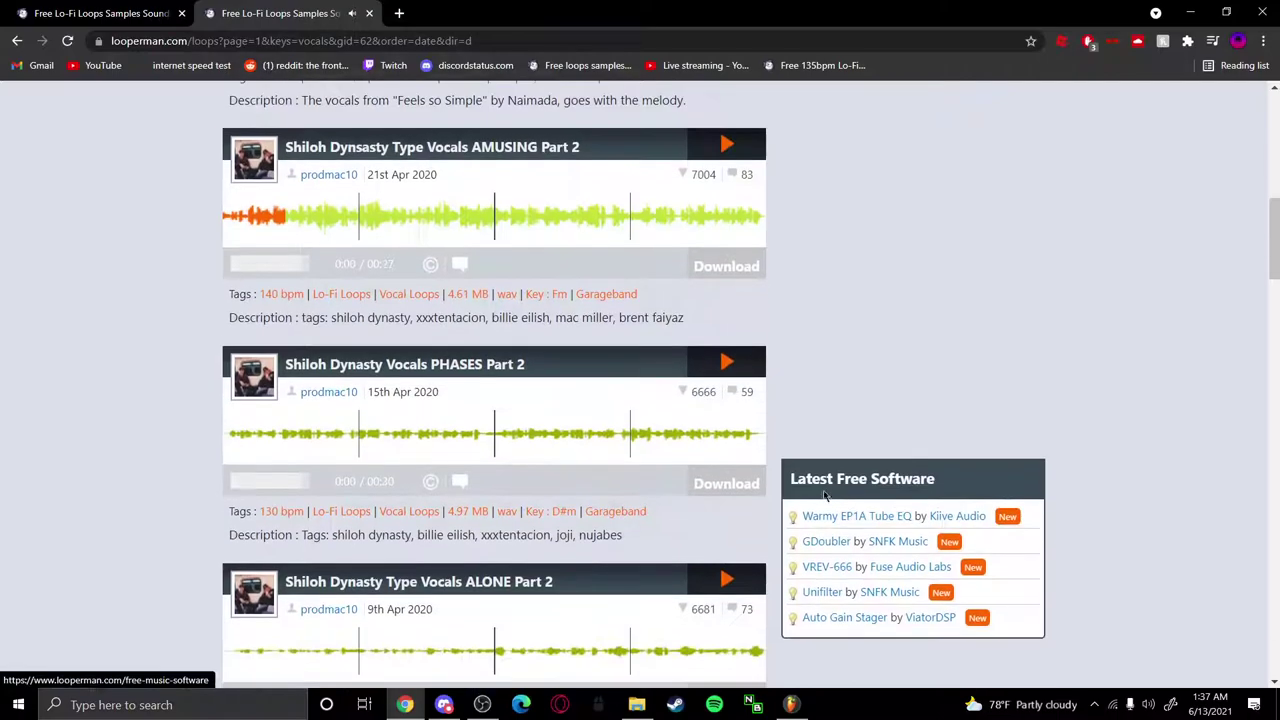
pyautogui.click(728, 362)
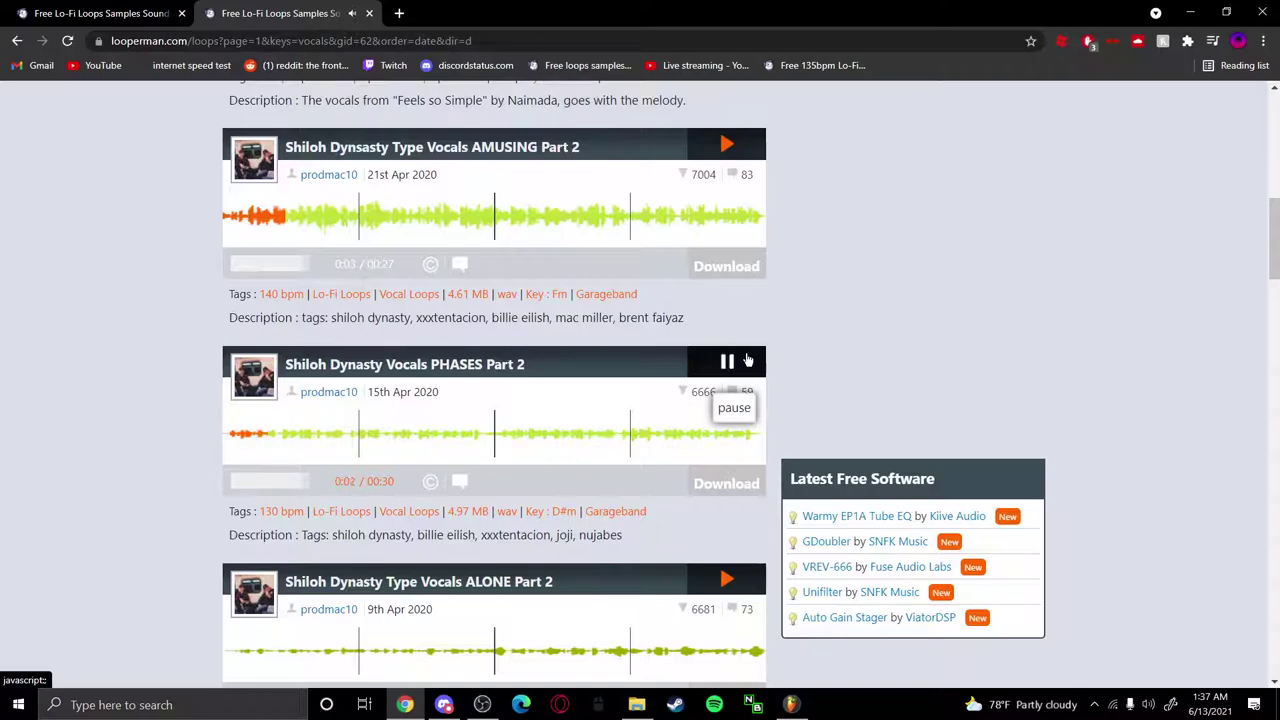
pyautogui.click(748, 360)
pyautogui.scroll(-4, 752, 362)
pyautogui.scroll(2, 752, 362)
pyautogui.scroll(1, 752, 364)
pyautogui.click(740, 290)
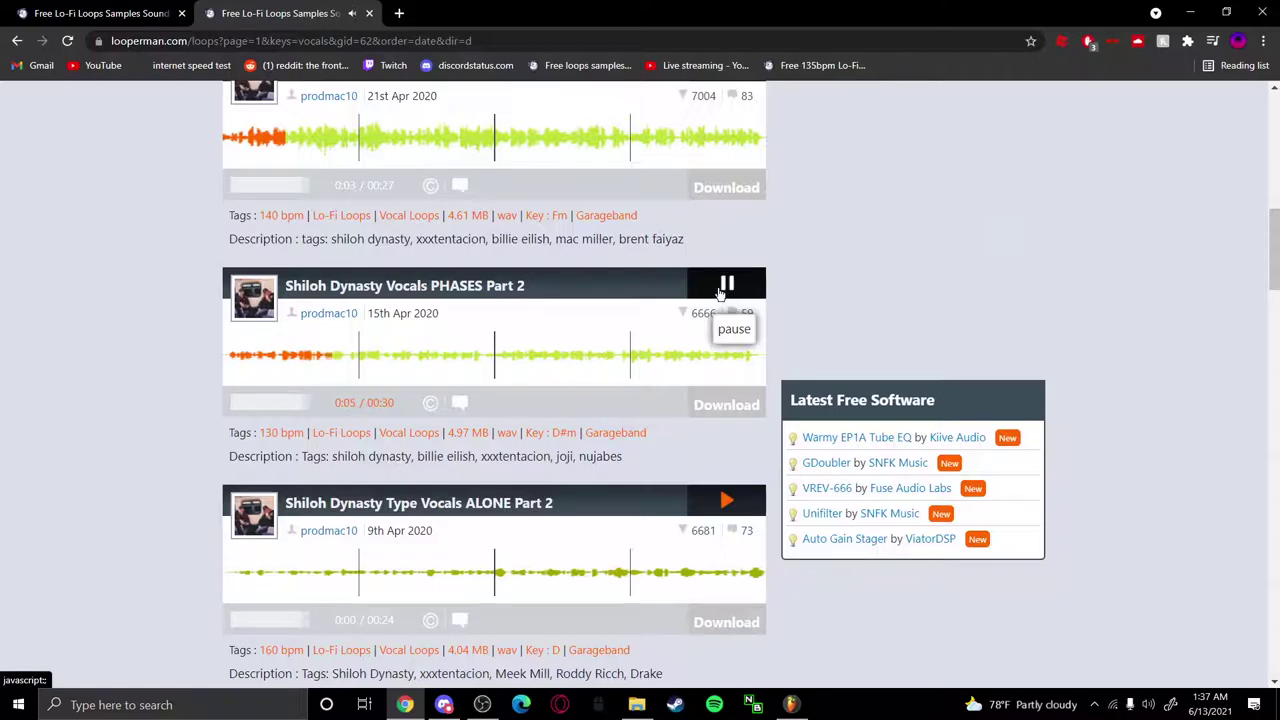
pyautogui.click(716, 289)
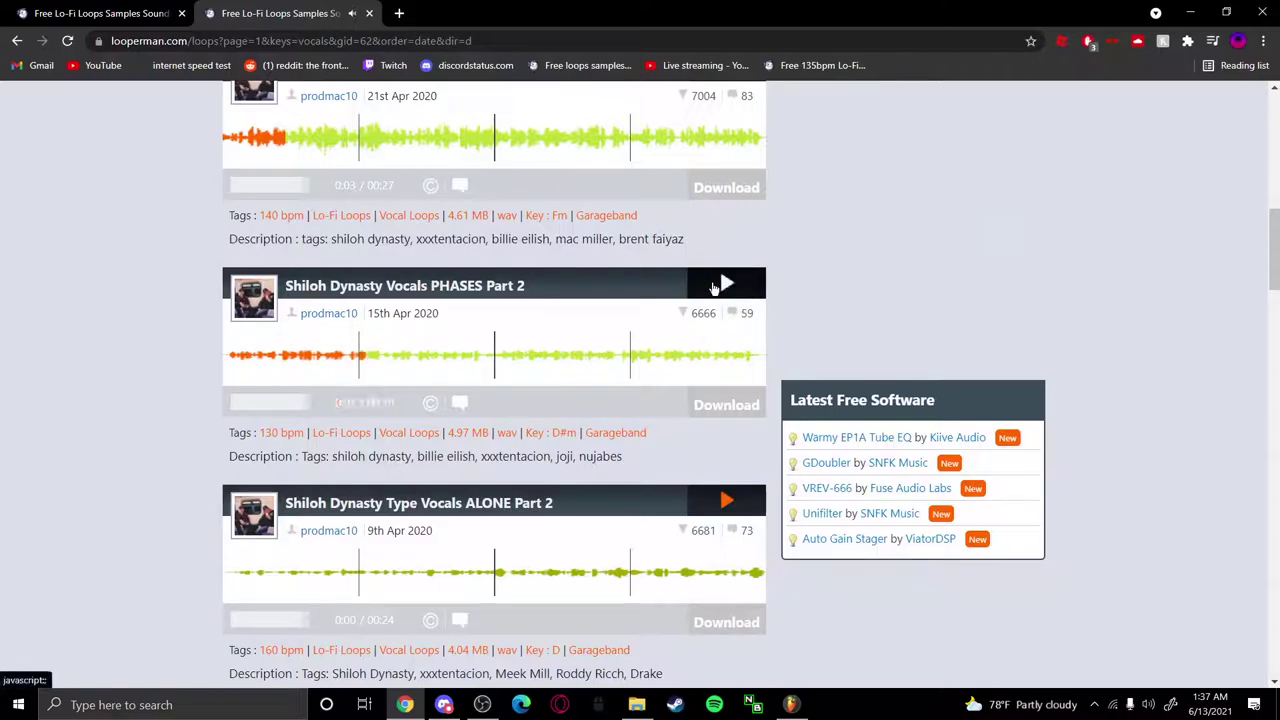
# Audition the Vocal Chords loop and Shiloh Type Vocals I Did Lofi
pyautogui.scroll(-5, 714, 289)
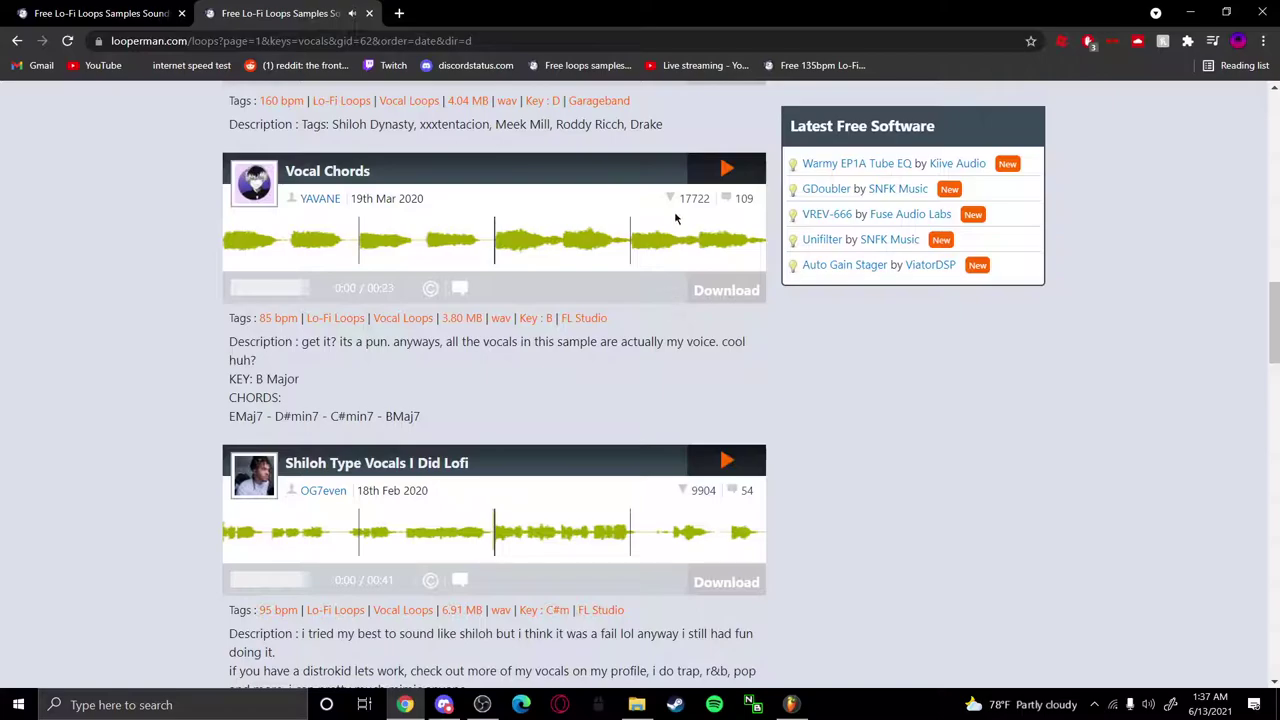
pyautogui.click(705, 165)
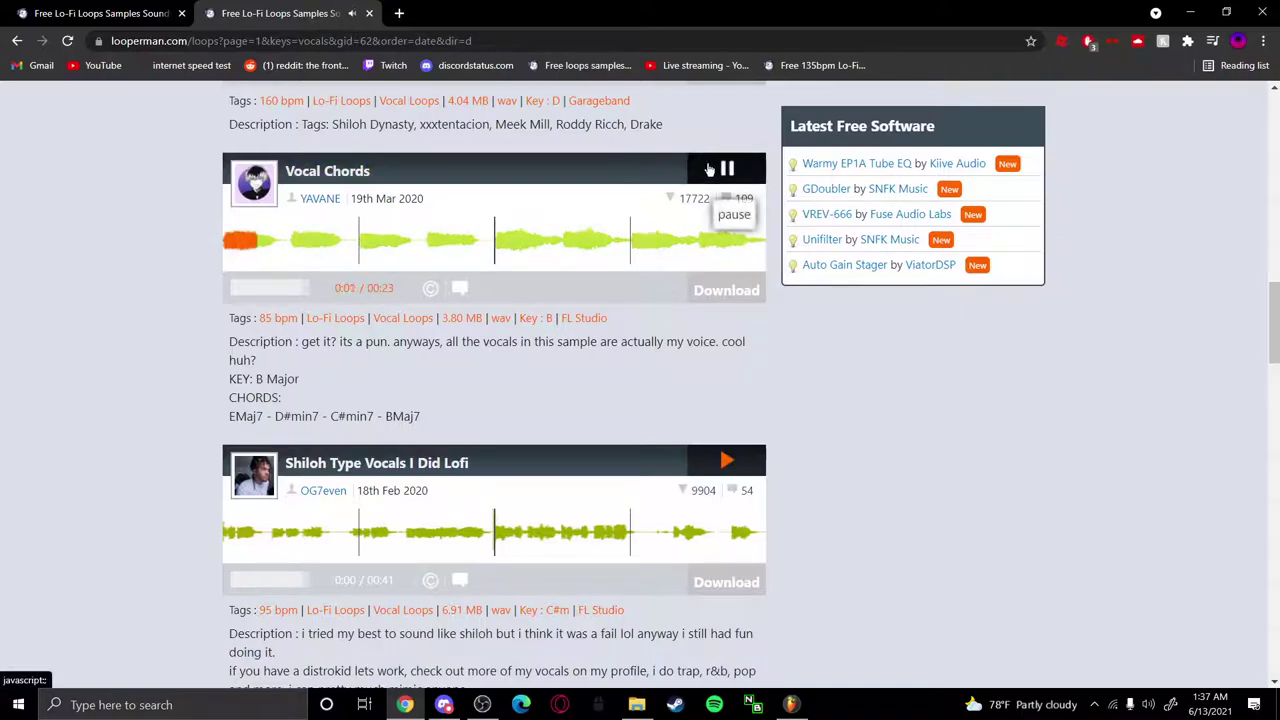
pyautogui.click(709, 170)
pyautogui.click(728, 461)
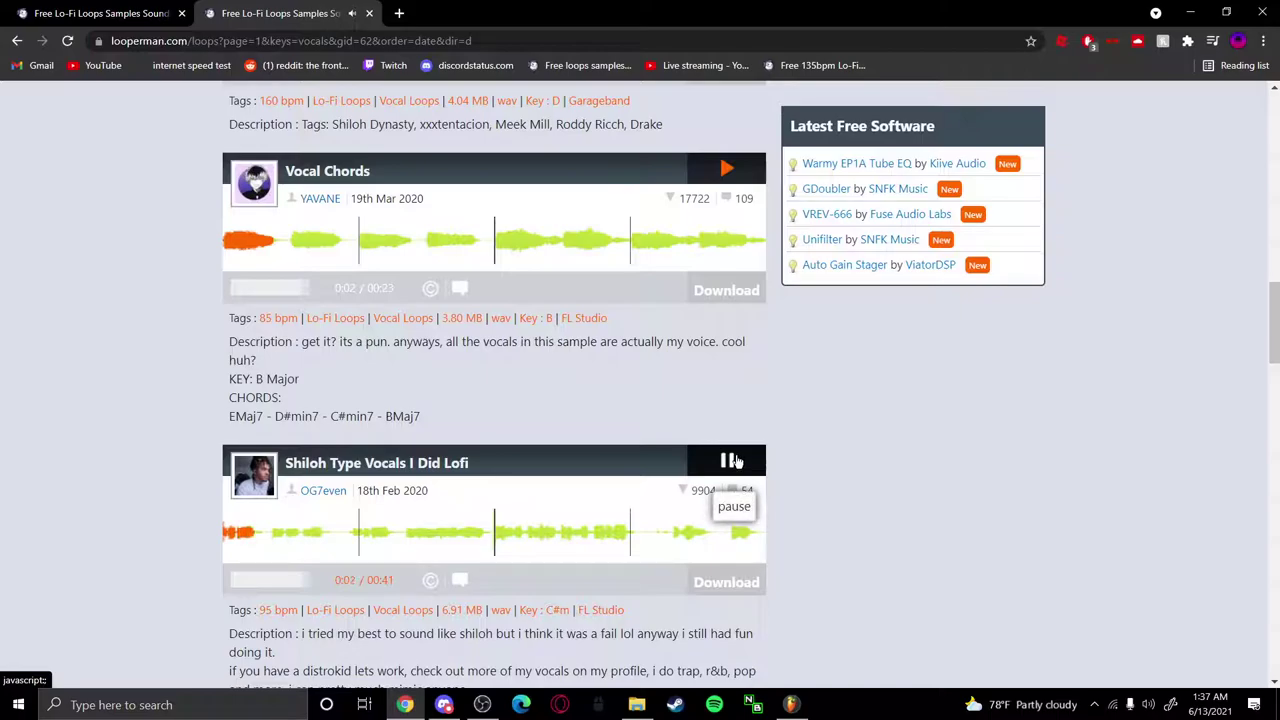
# Audition Shiloh N XXXTentacion Type Lofi PART 2 and Shiloh N XXXtentacion Type Lofi Sample PART 1
pyautogui.scroll(-2, 885, 440)
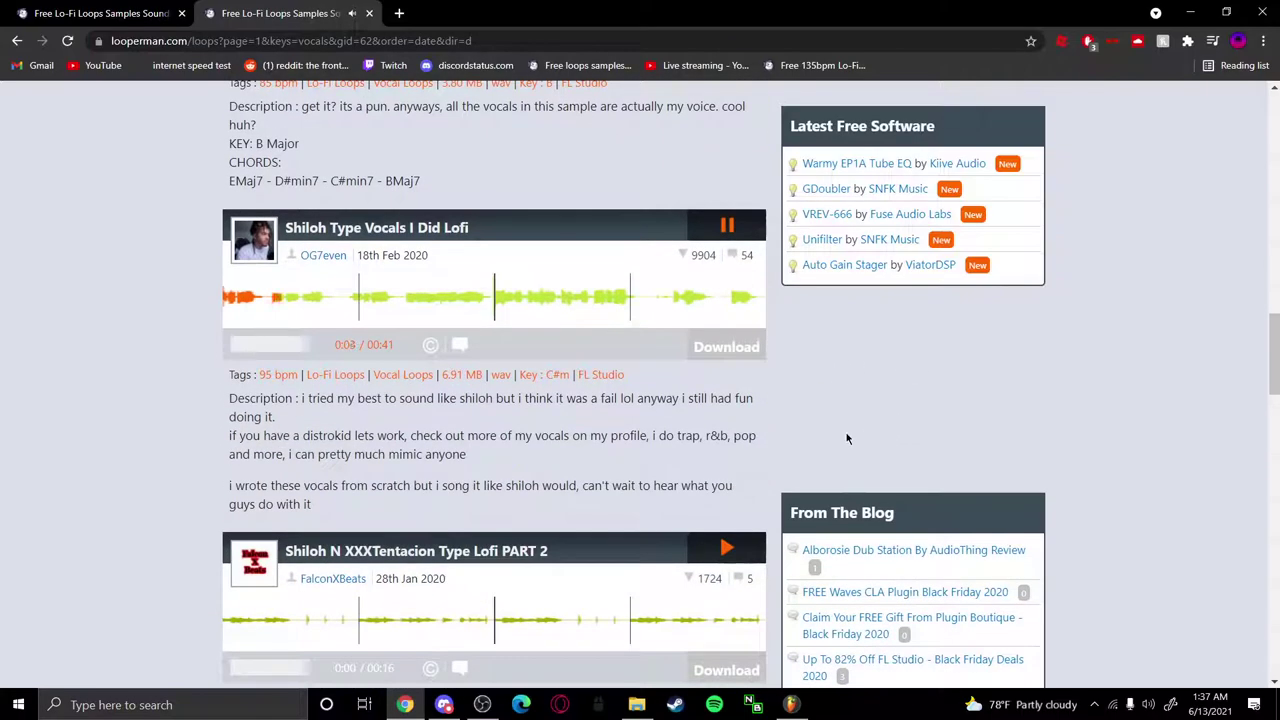
pyautogui.click(740, 555)
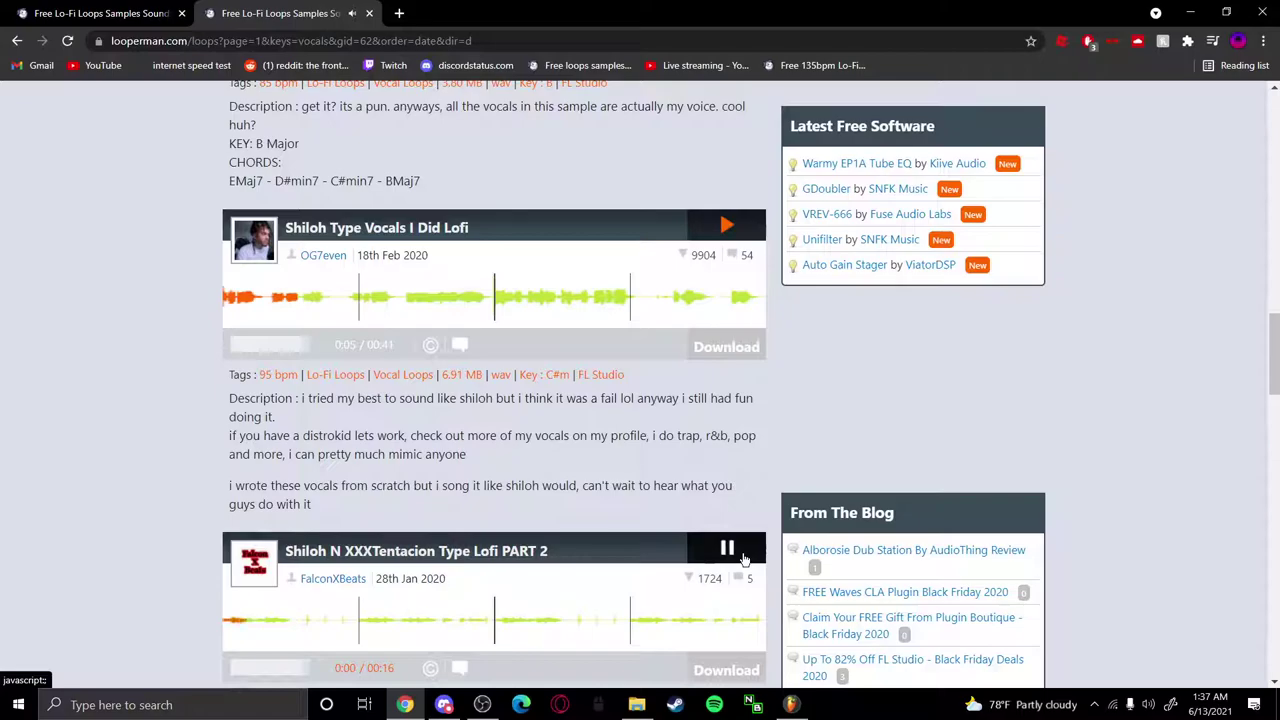
pyautogui.scroll(-3, 742, 558)
pyautogui.click(728, 476)
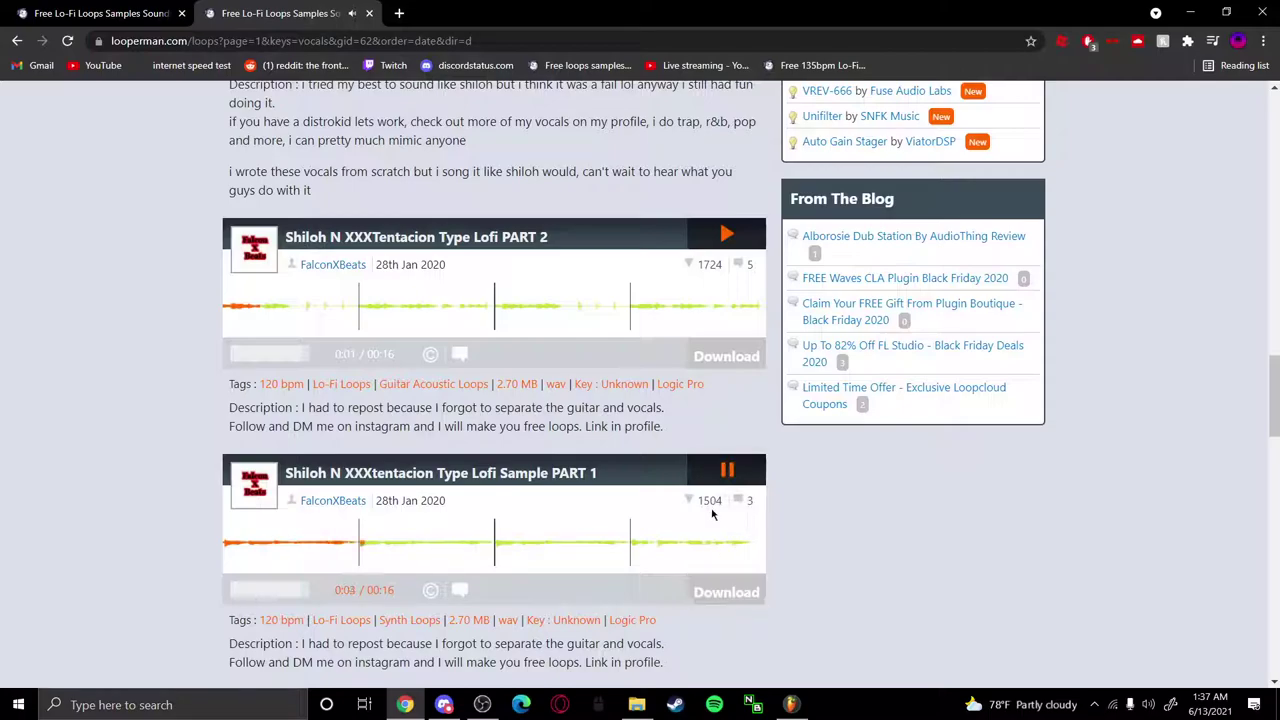
pyautogui.scroll(-3, 731, 613)
pyautogui.scroll(1, 735, 450)
pyautogui.scroll(-1, 738, 300)
pyautogui.click(741, 236)
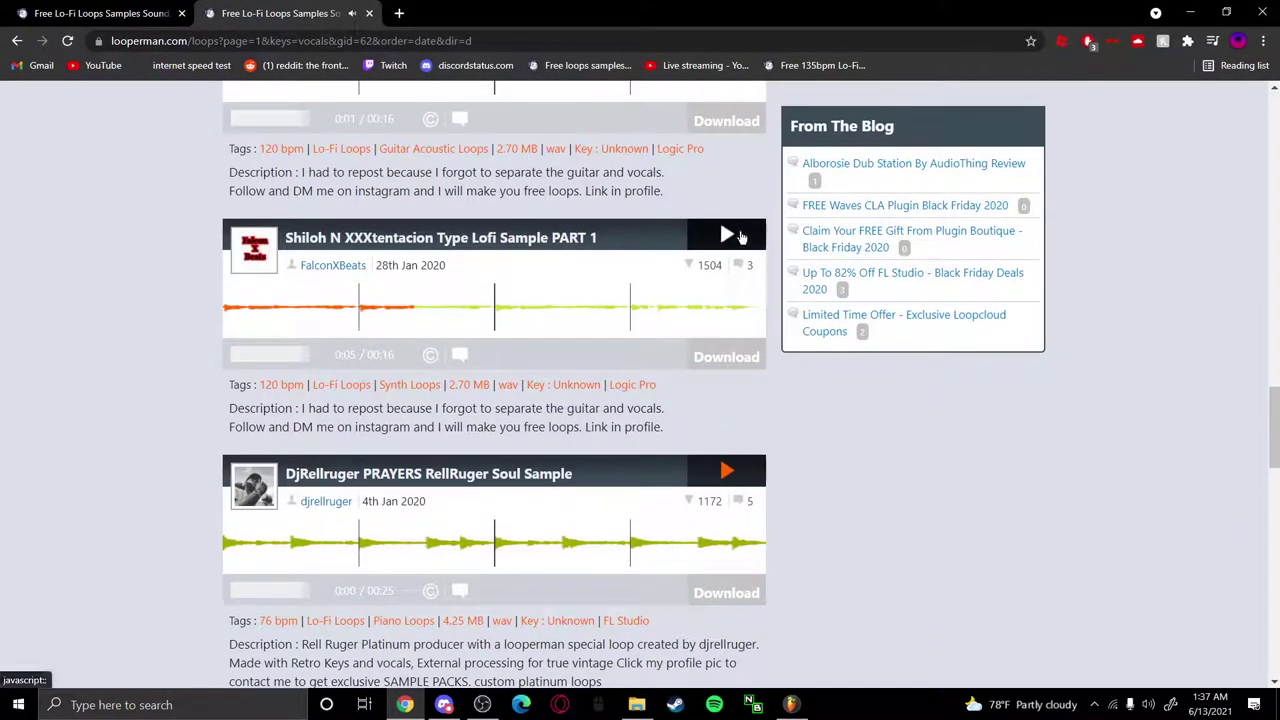
# Audition the PRAYERS RellRuger Soul Sample loop and stop its playback
pyautogui.click(737, 501)
pyautogui.hotkey('alt', 'Left')
pyautogui.click(735, 485)
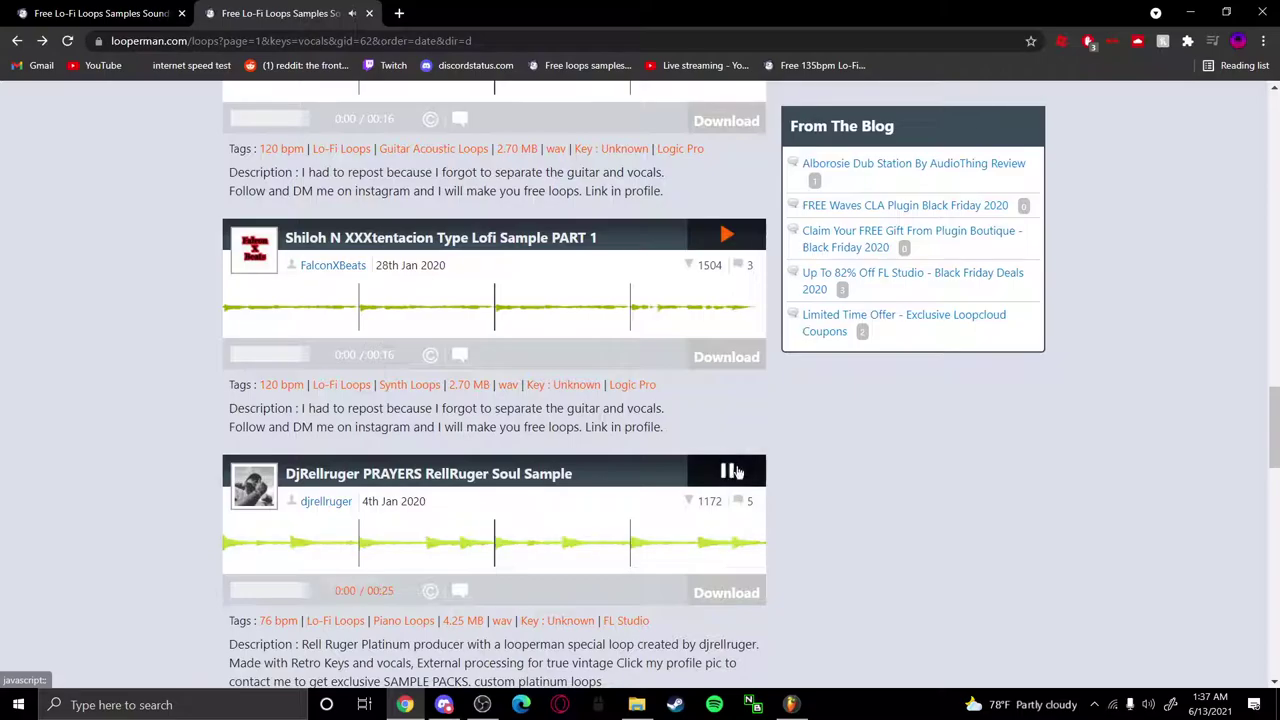
pyautogui.click(738, 486)
pyautogui.scroll(-1, 750, 511)
# Check the remaining Lo-Fi vocals loops and audition LoFi Vocals I Just Breathed Into The Mic
pyautogui.scroll(-10, 750, 475)
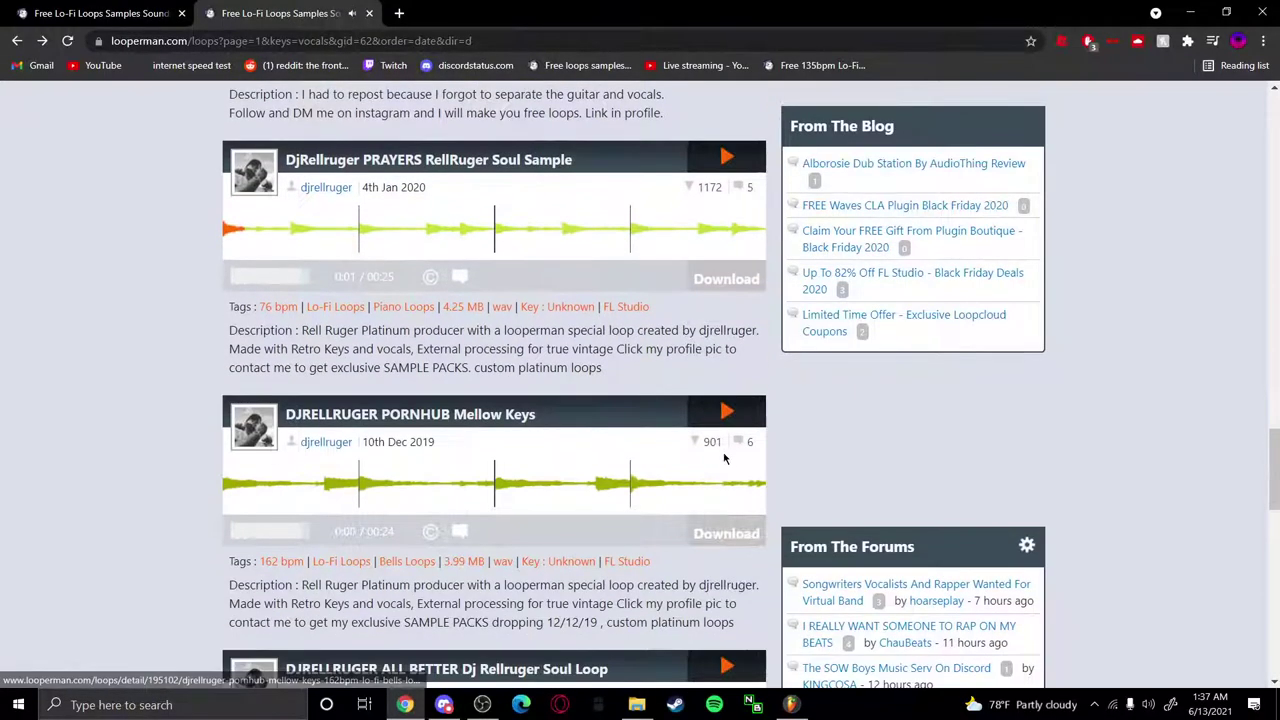
pyautogui.scroll(5, 690, 447)
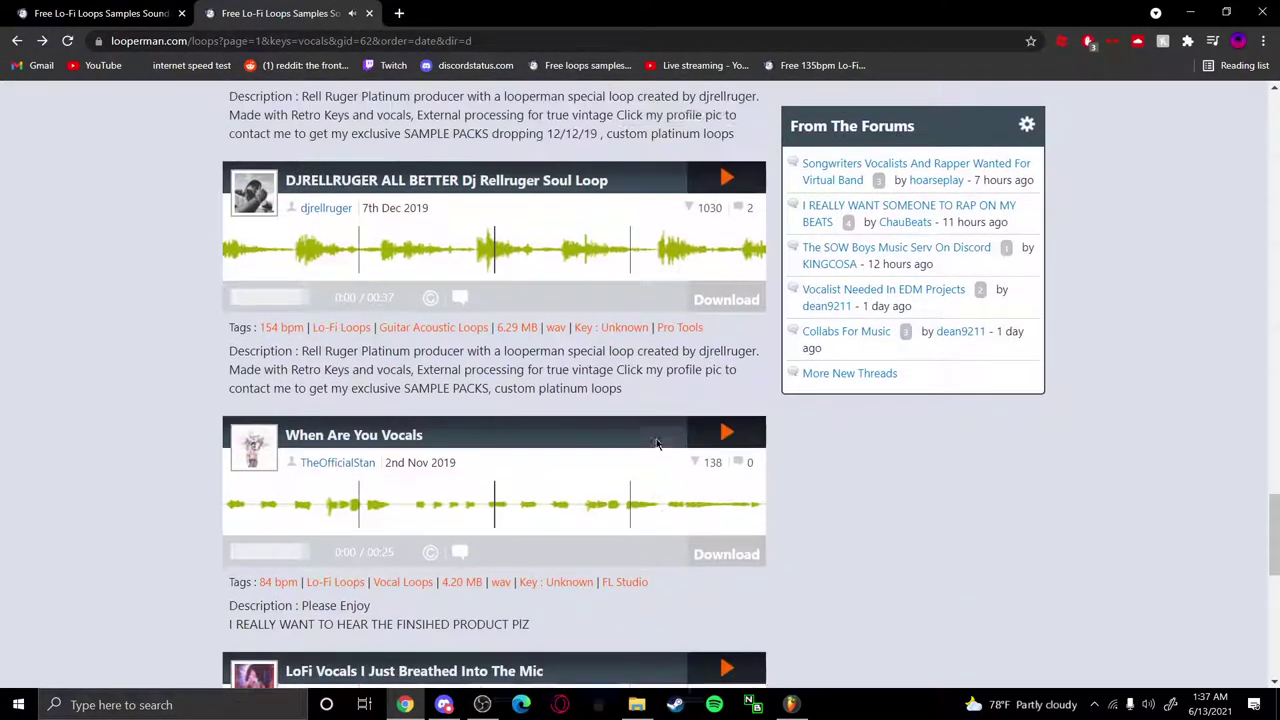
pyautogui.scroll(-6, 656, 432)
pyautogui.click(765, 453)
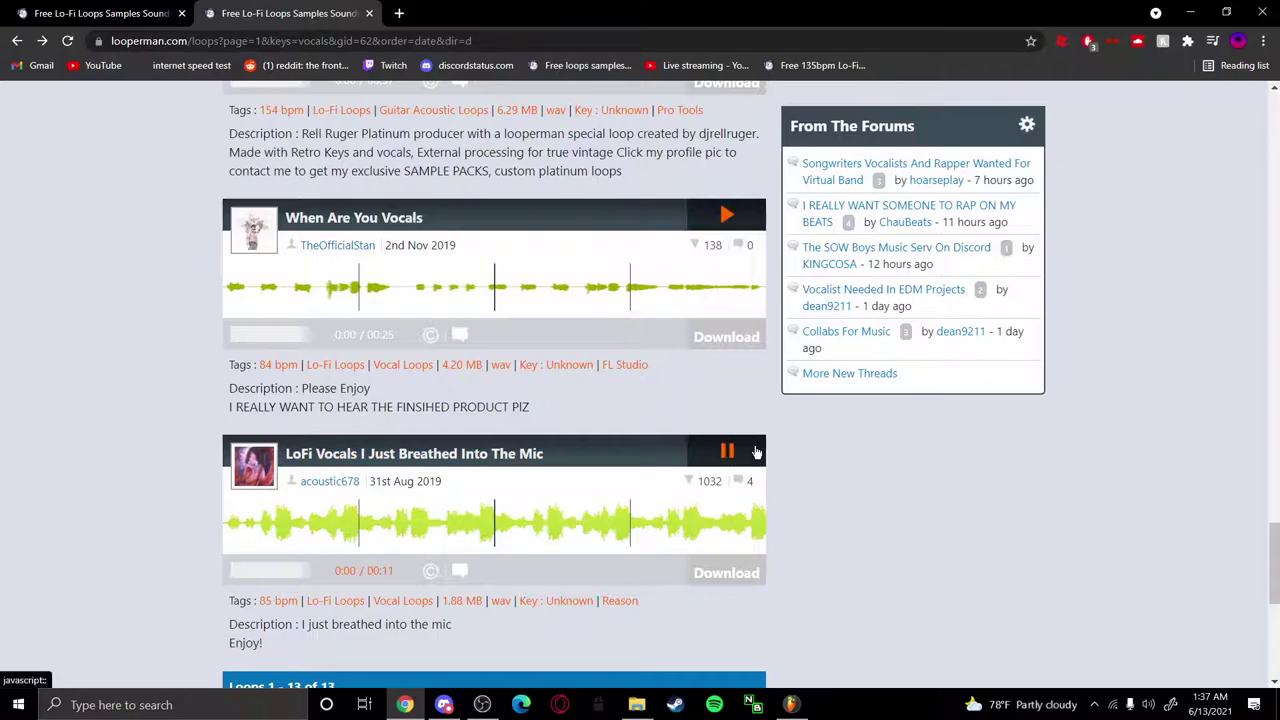
pyautogui.click(764, 458)
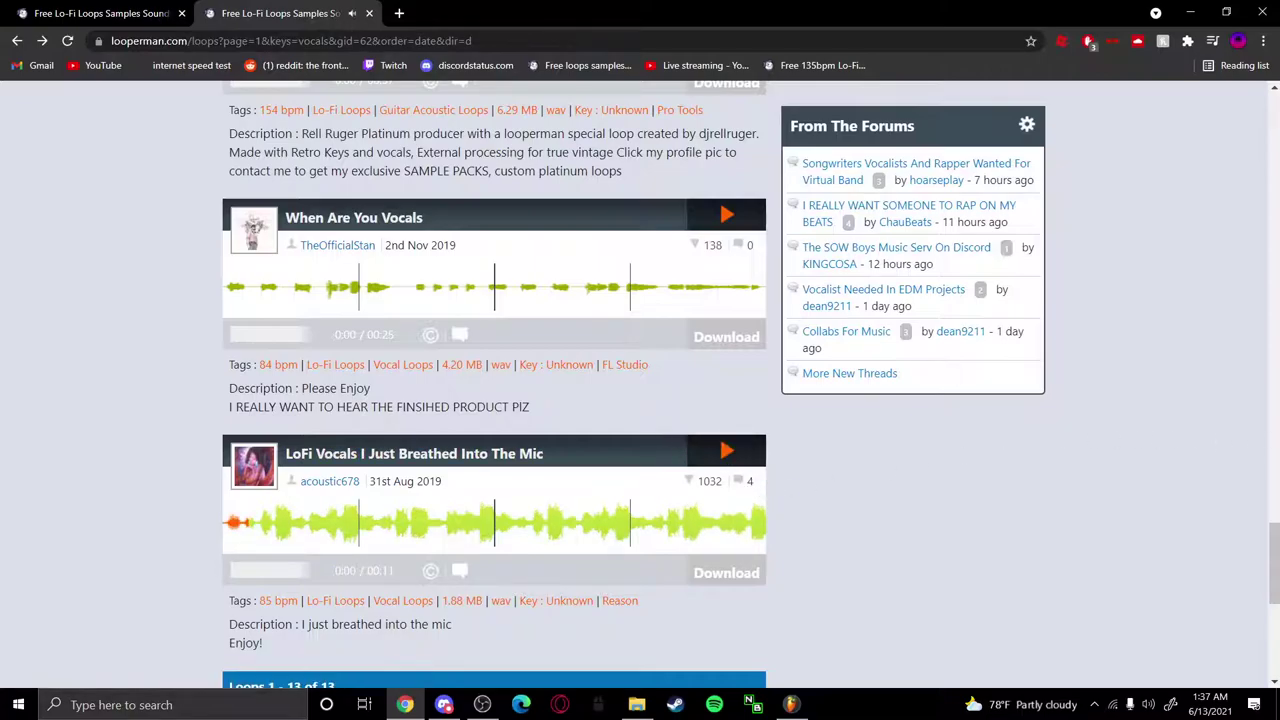
# Return to the loop filter and check its key options without choosing one
pyautogui.scroll(15, 763, 488)
pyautogui.scroll(-2, 722, 404)
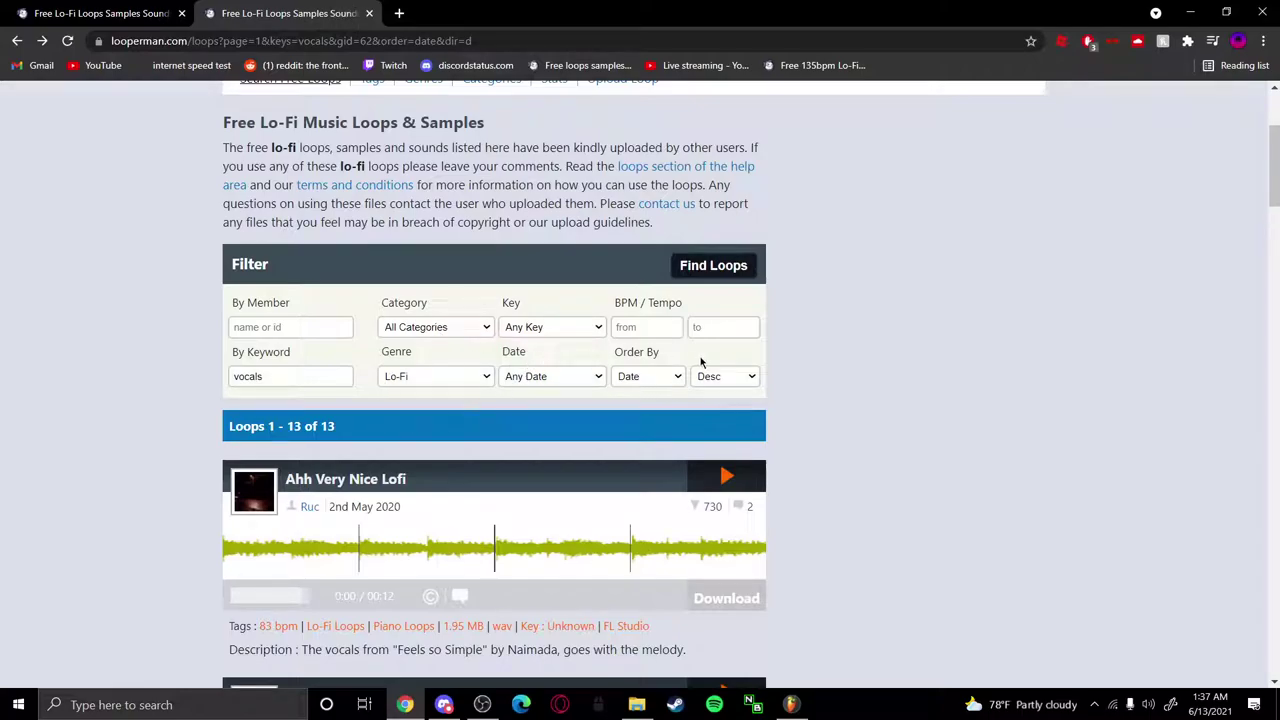
pyautogui.click(546, 335)
pyautogui.click(546, 335)
# Switch to FL Studio, remove the Pattern 1 clip from Track 2 and play the arrangement without it
pyautogui.click(790, 704)
pyautogui.rightClick(569, 194)
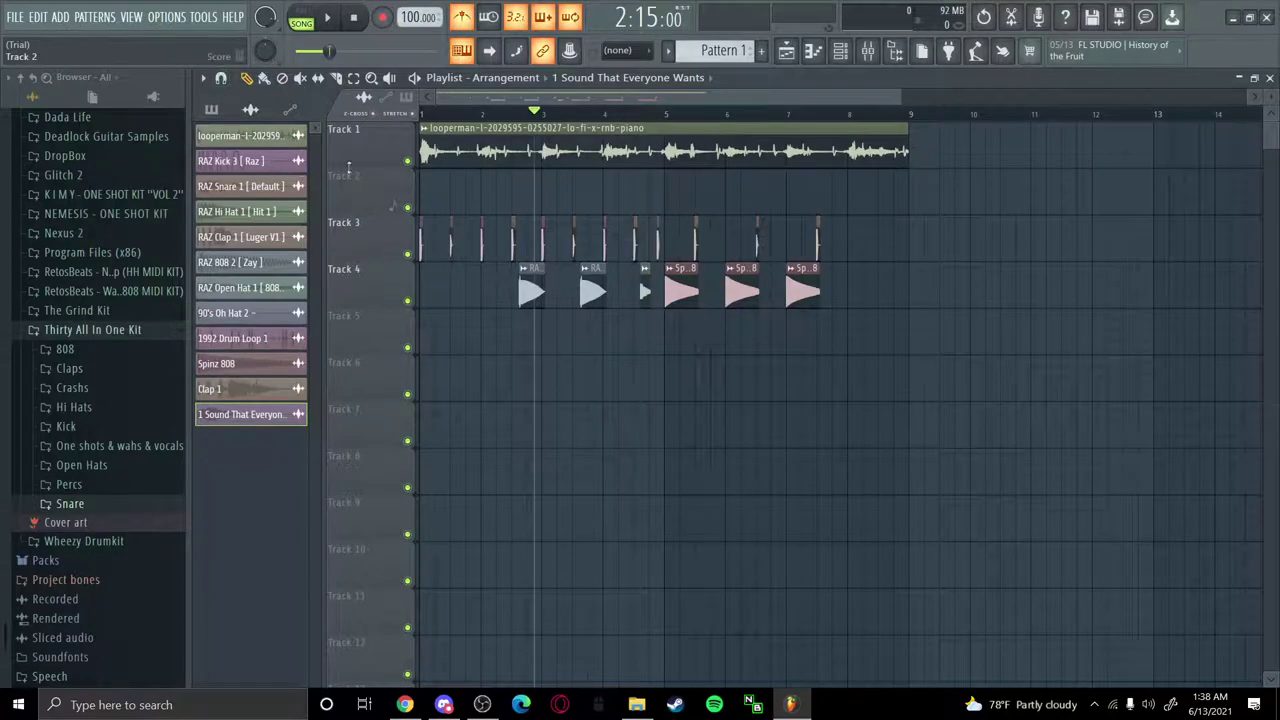
pyautogui.click(441, 158)
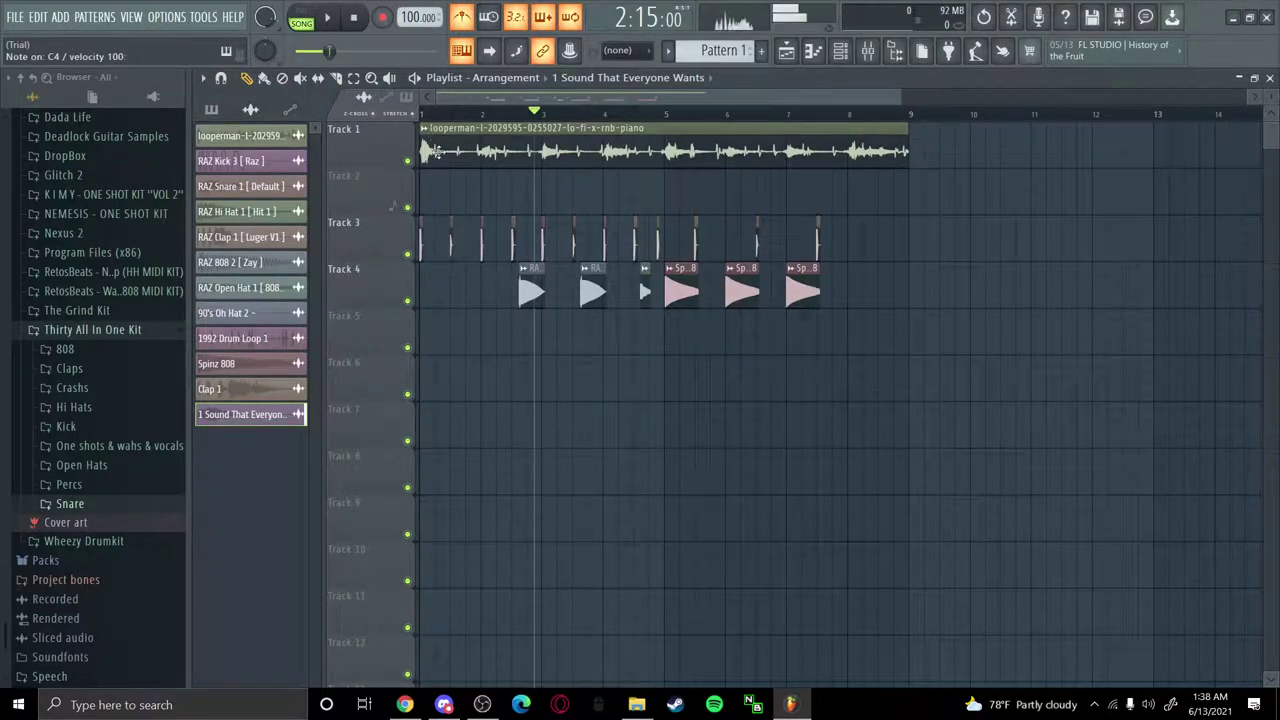
pyautogui.press('space')
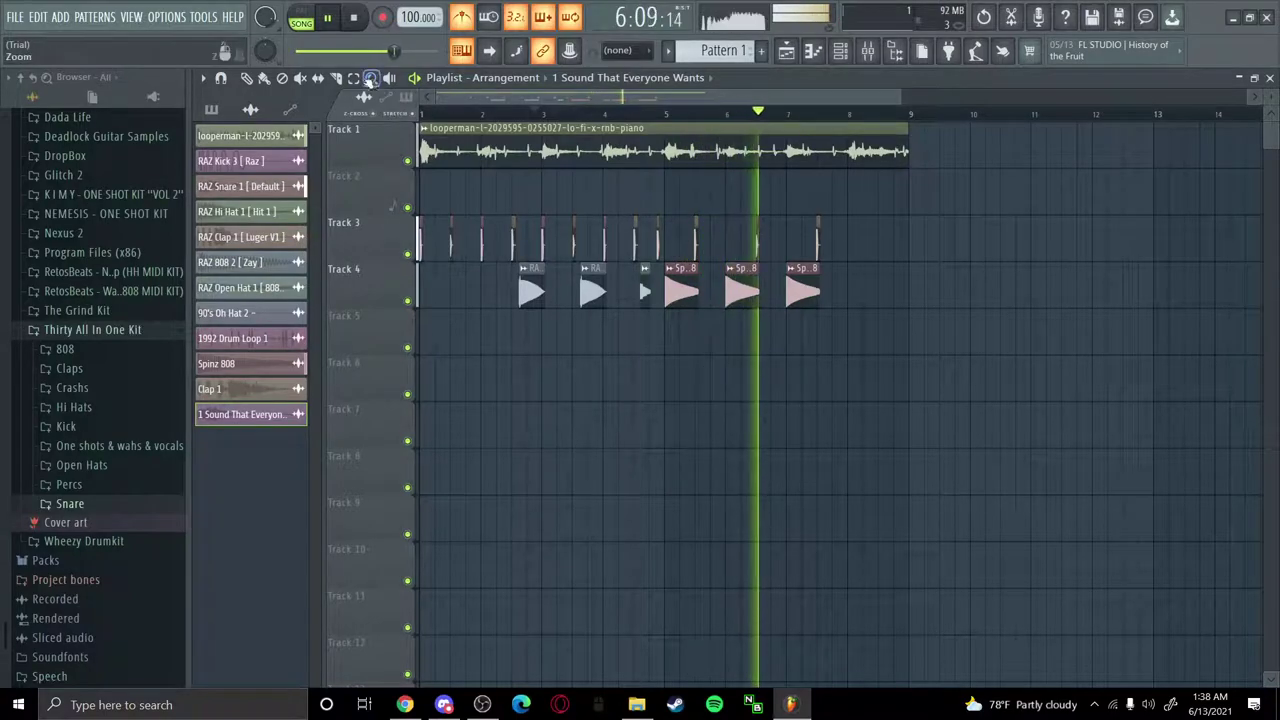
pyautogui.click(264, 77)
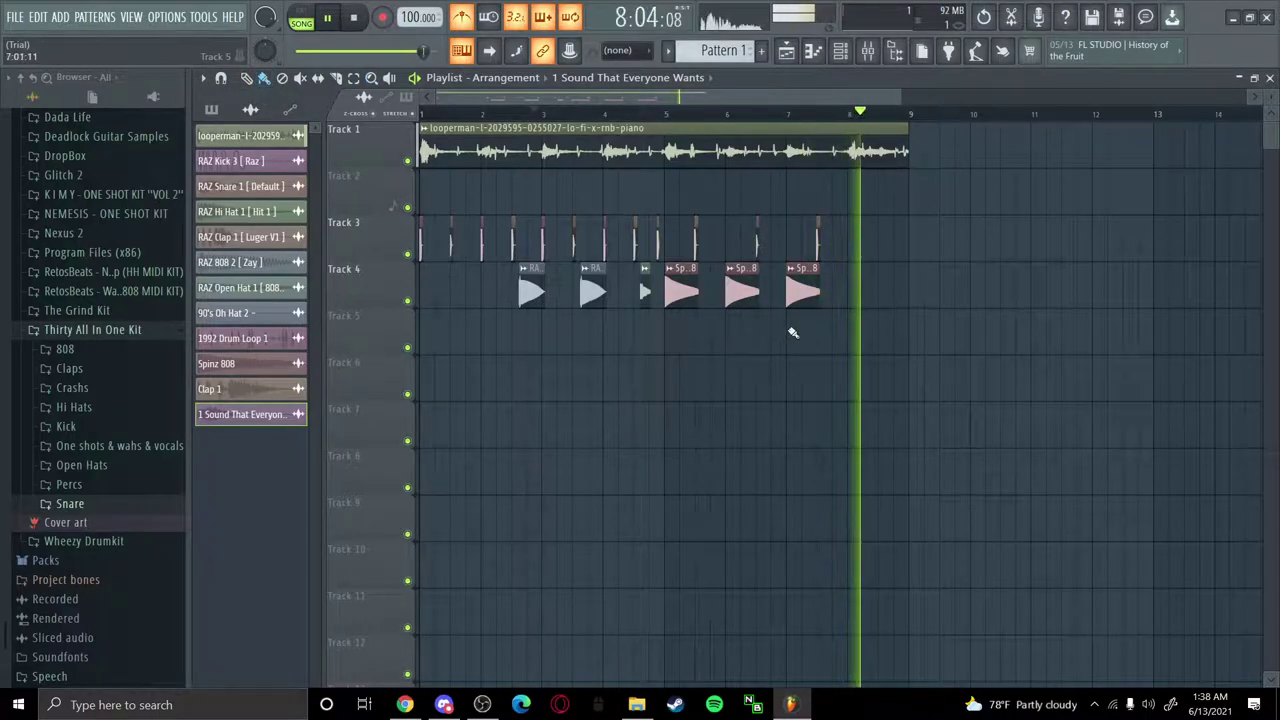
pyautogui.press('space')
pyautogui.press('space')
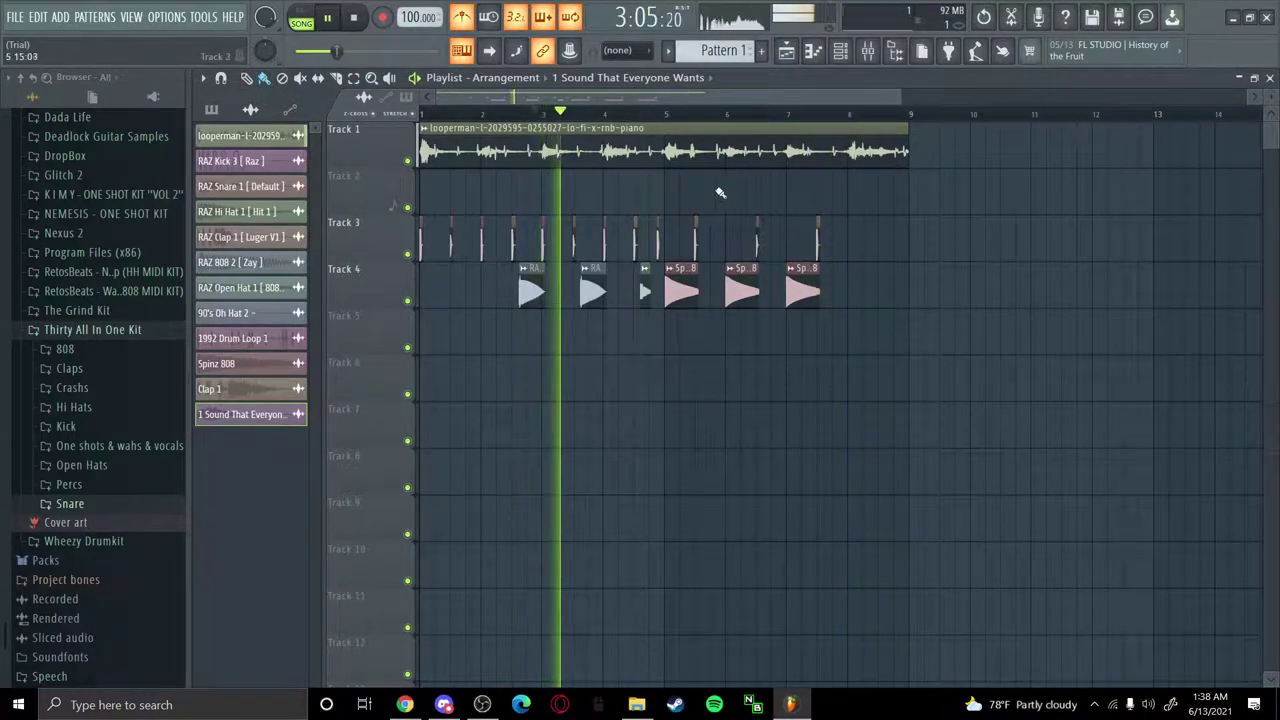
# Undo the removal of the Pattern 1 clip on Track 2 and listen to the arrangement with it
pyautogui.click(984, 17)
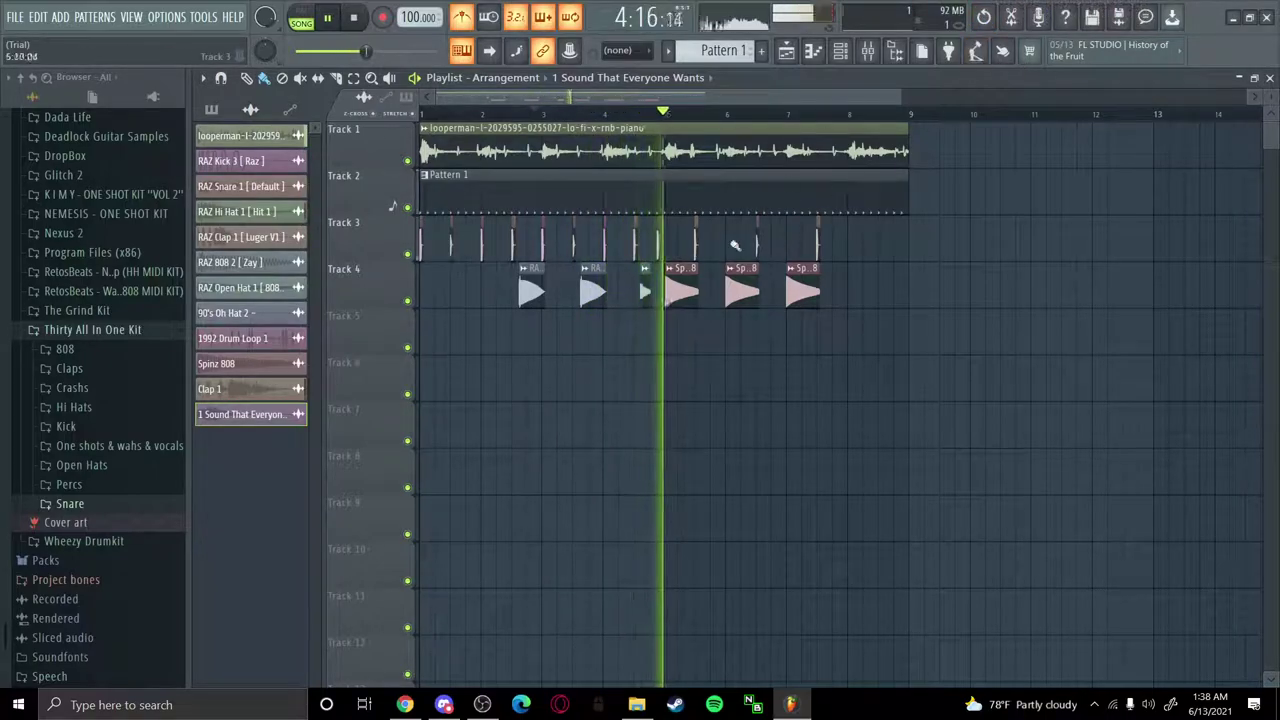
pyautogui.press('space')
pyautogui.press('space')
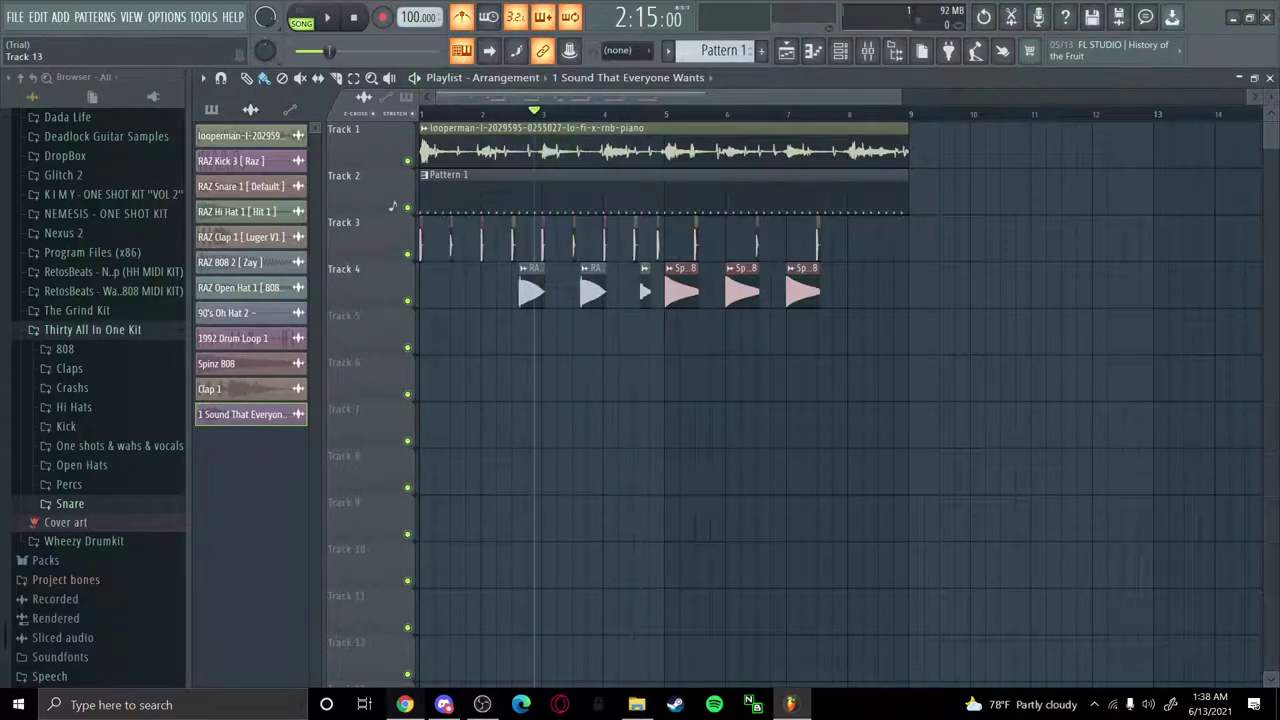
# Switch back to Looperman in Chrome and briefly audition the Ahh Very Nice Lofi loop
pyautogui.click(404, 704)
pyautogui.click(727, 476)
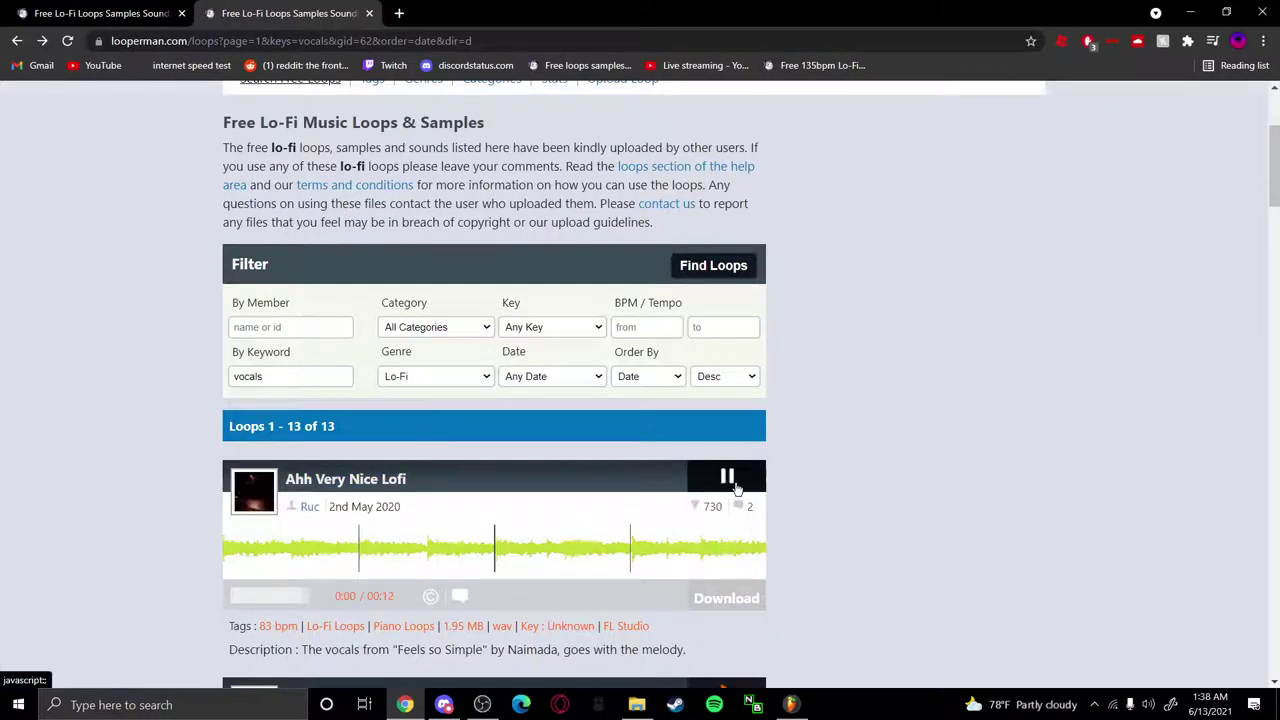
pyautogui.scroll(2, 840, 450)
pyautogui.scroll(-2, 830, 400)
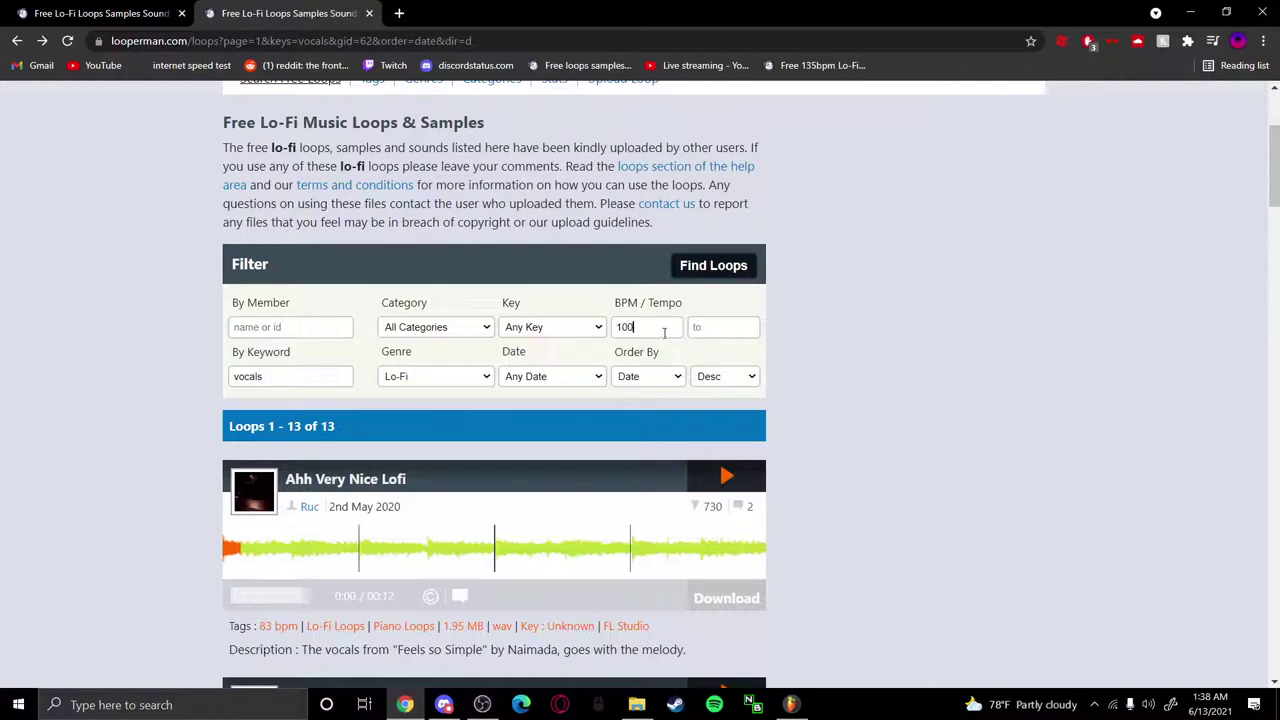
# Search the Lo-Fi vocals loops with the tempo range set from 100 to 100 BPM
pyautogui.click(734, 326)
pyautogui.write('100')
pyautogui.press('Return')
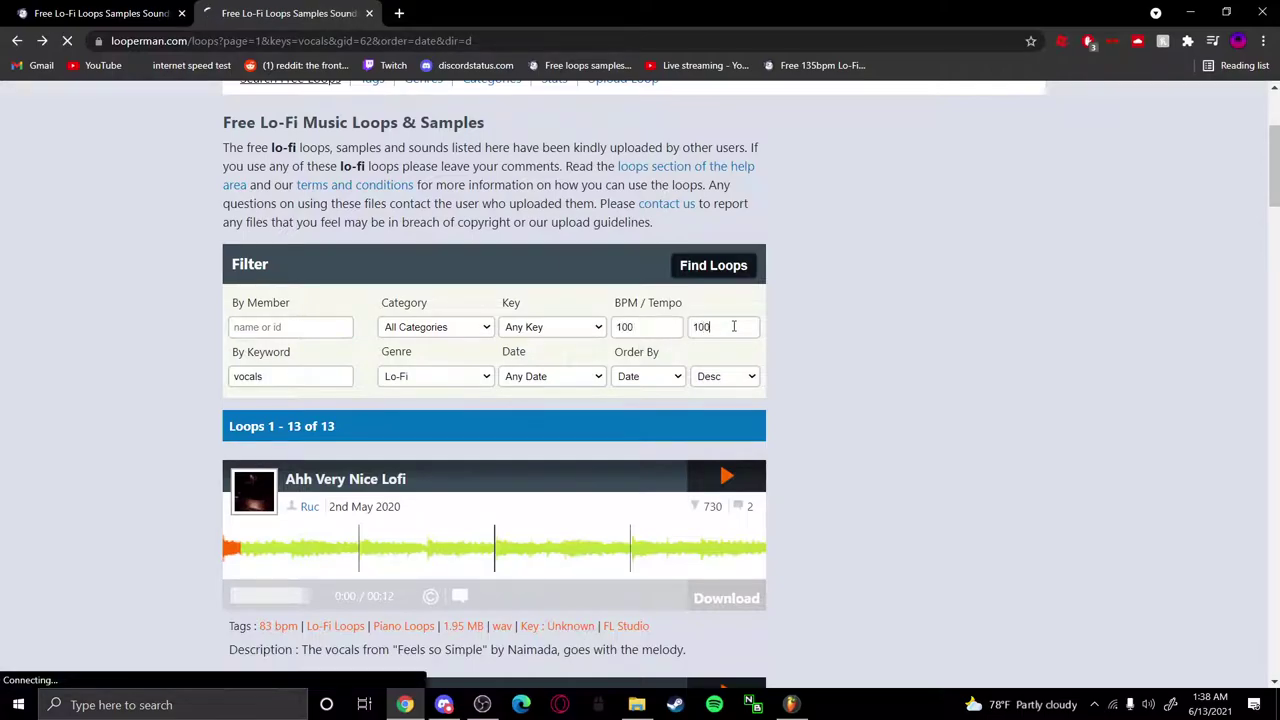
# Check the search results page and look through the filter's category options for another type of loop
pyautogui.scroll(-3, 834, 560)
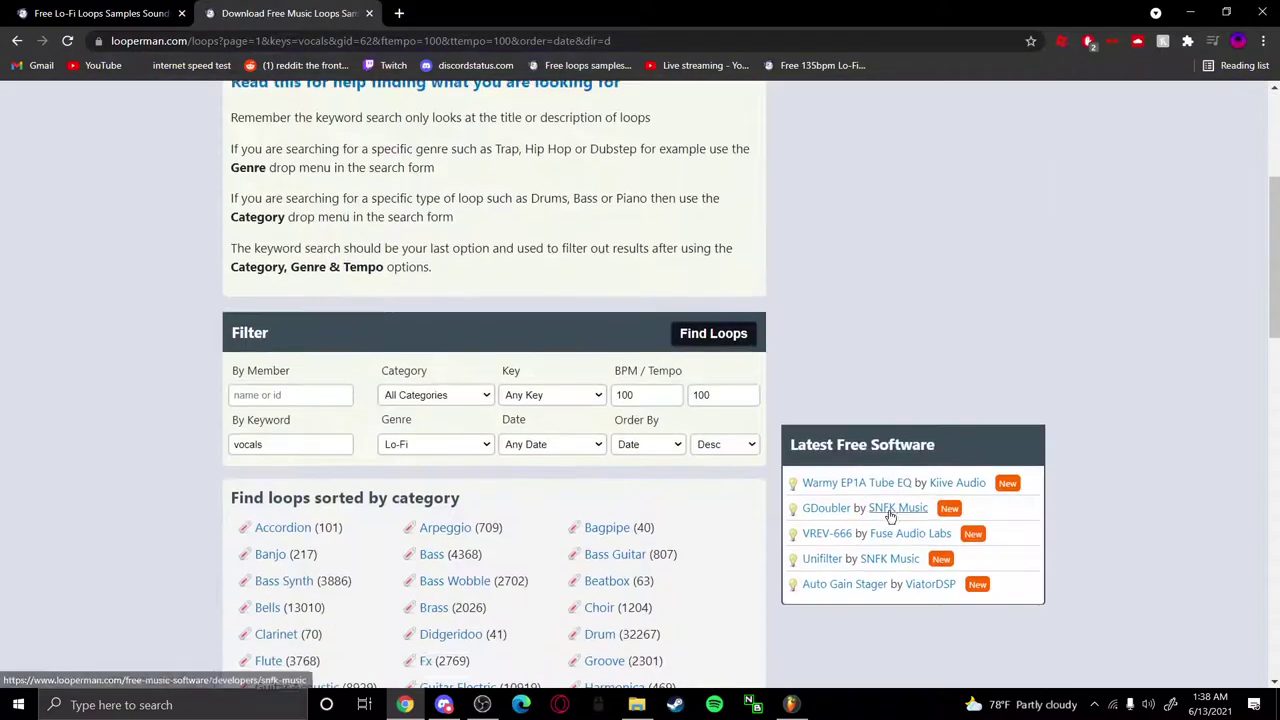
pyautogui.scroll(3, 889, 508)
pyautogui.scroll(-2, 889, 508)
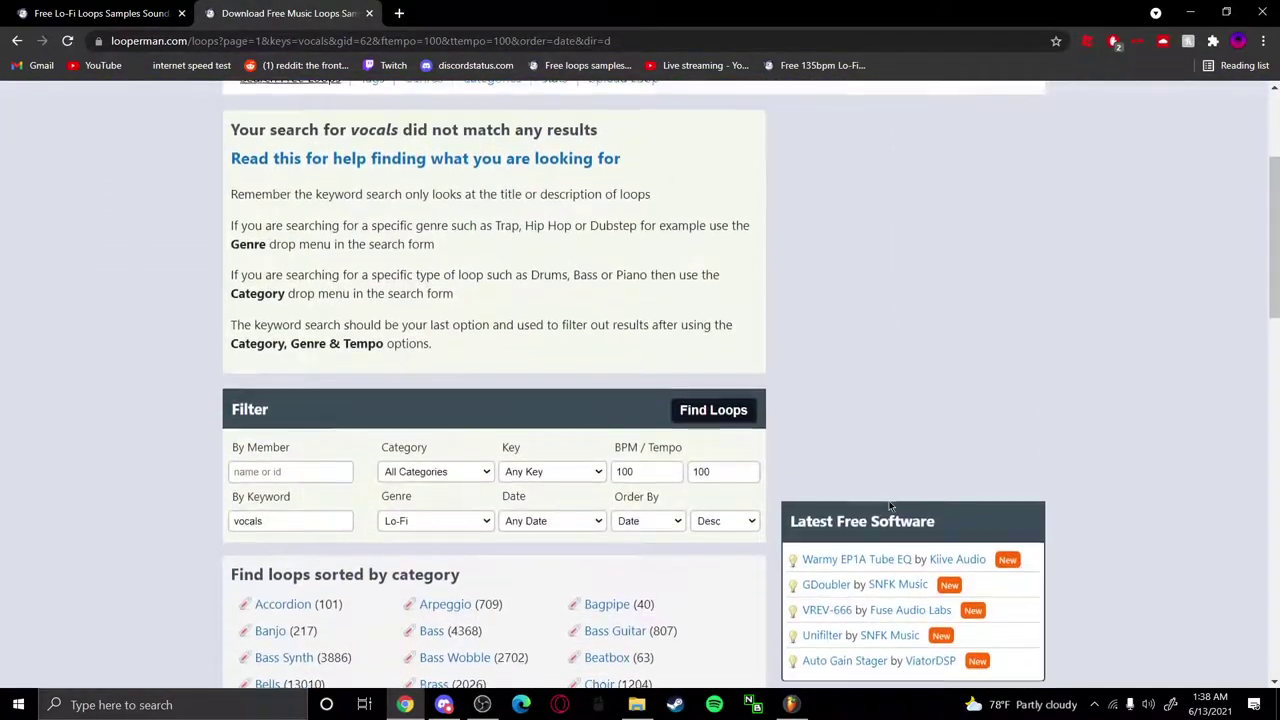
pyautogui.scroll(-3, 807, 413)
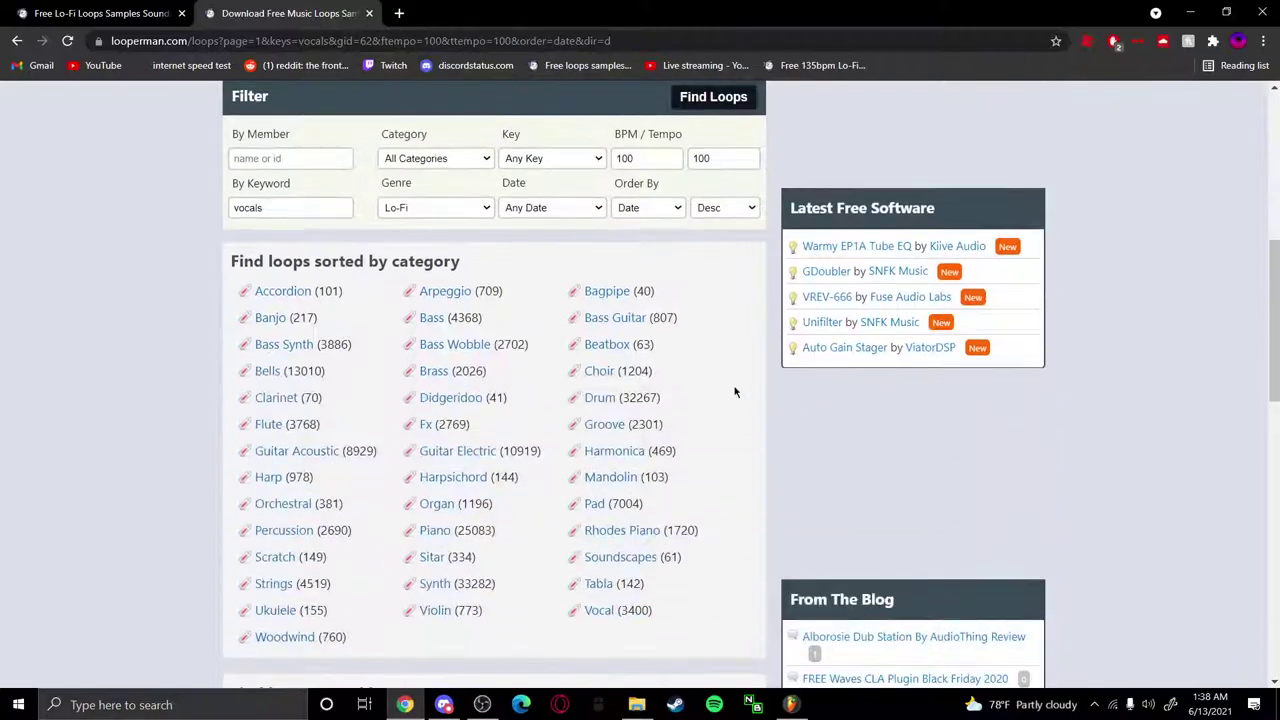
pyautogui.click(449, 164)
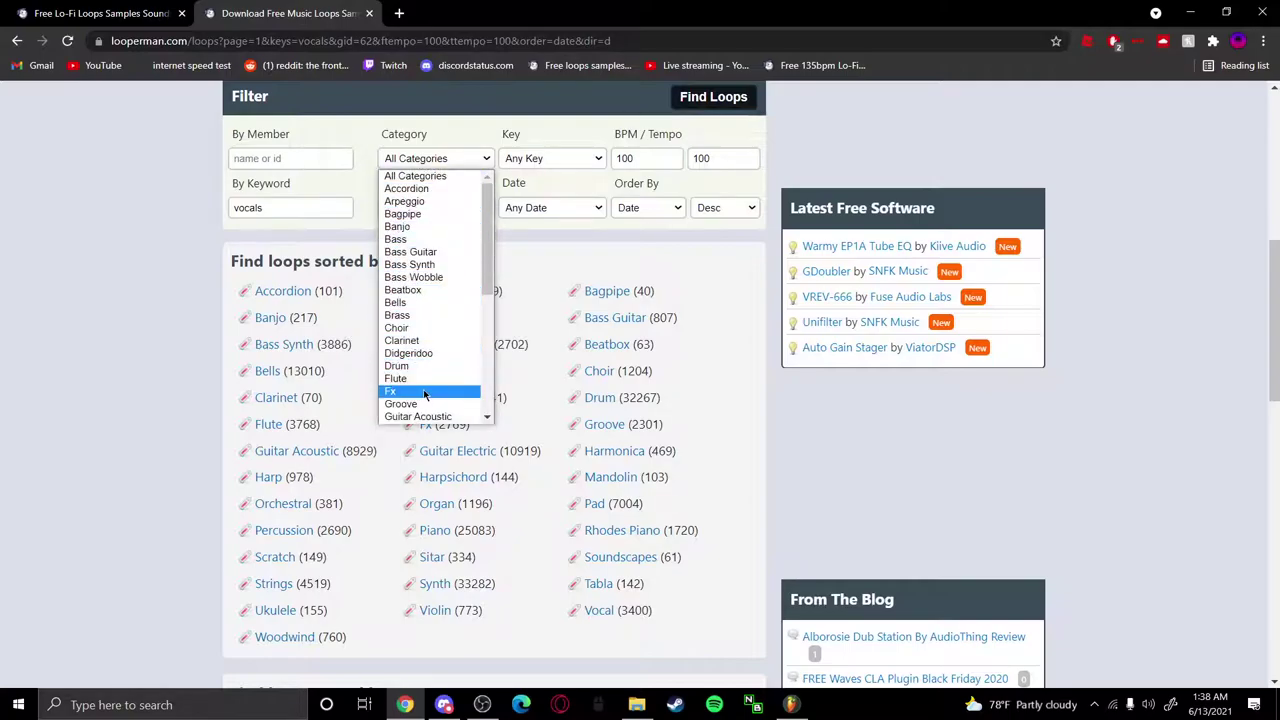
pyautogui.scroll(-3, 424, 395)
pyautogui.scroll(-3, 424, 395)
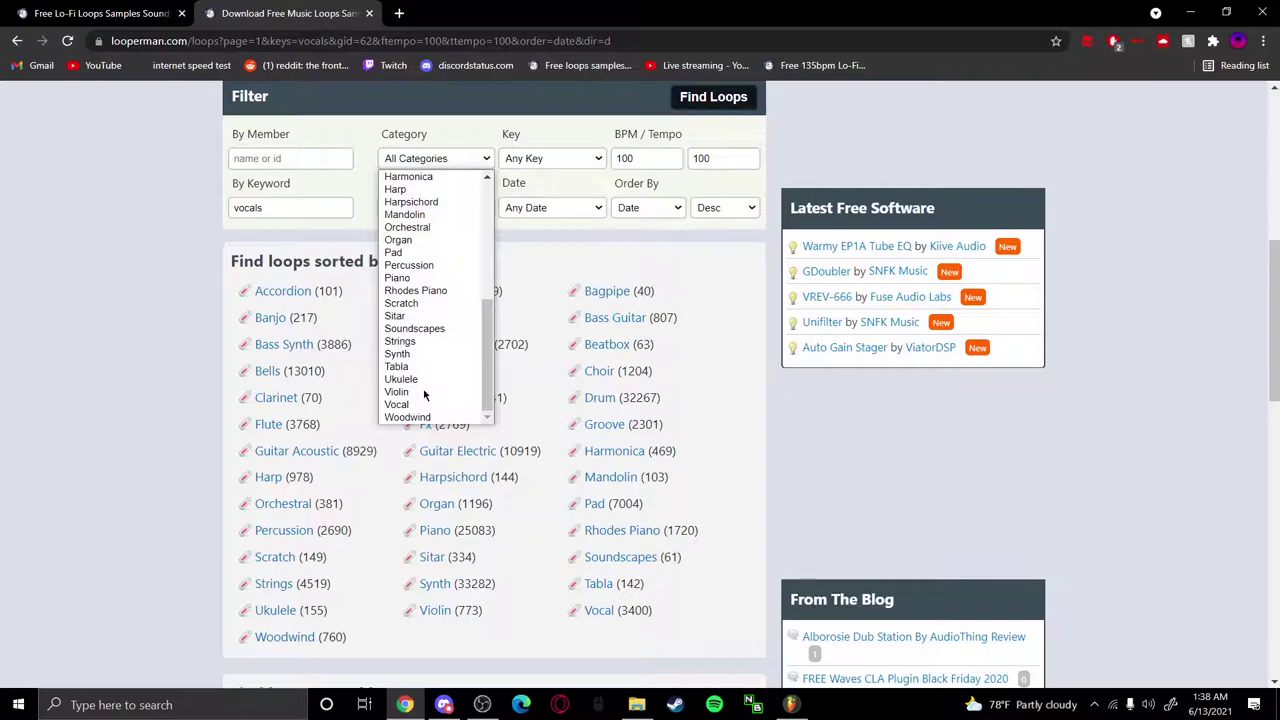
pyautogui.scroll(3, 413, 260)
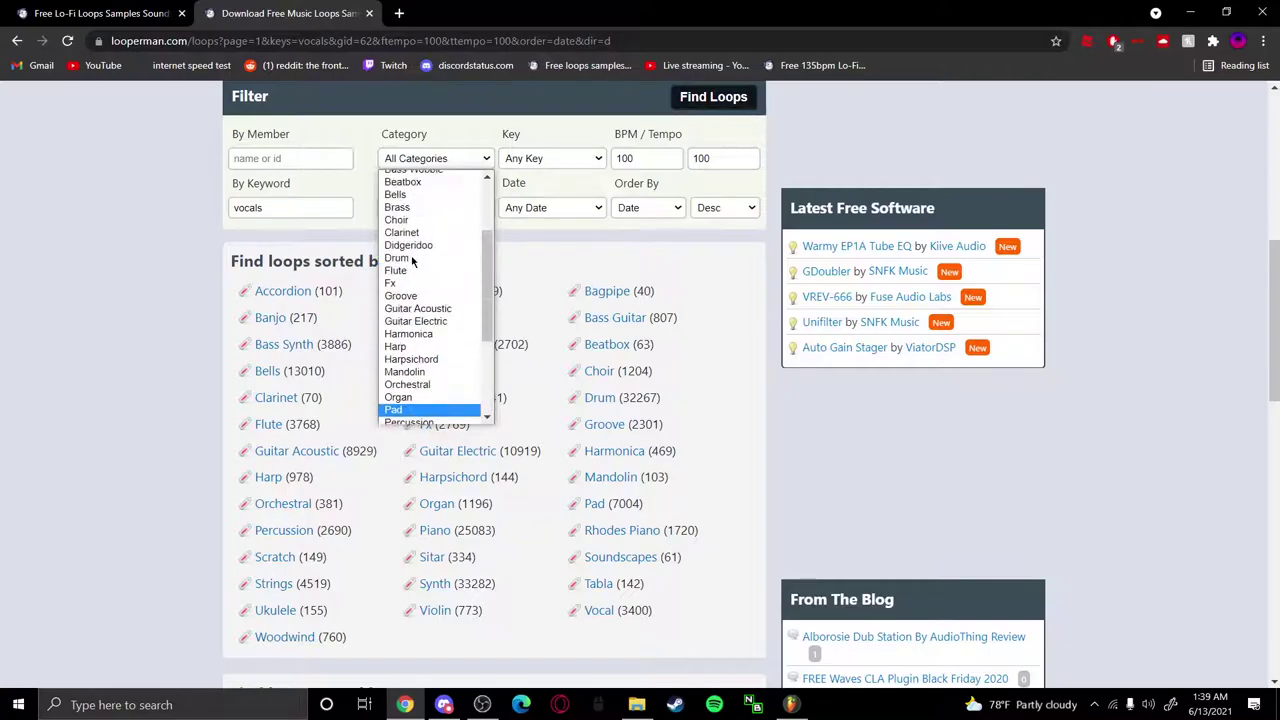
pyautogui.scroll(2, 413, 232)
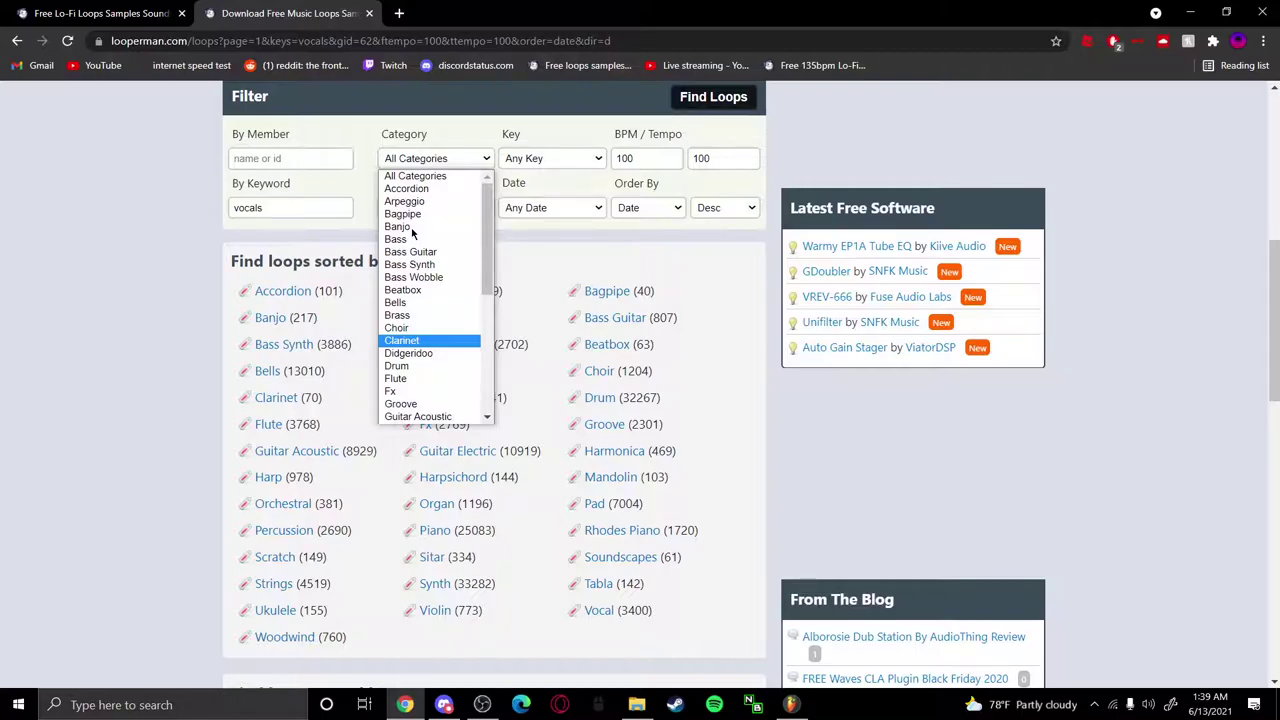
pyautogui.scroll(-1, 412, 250)
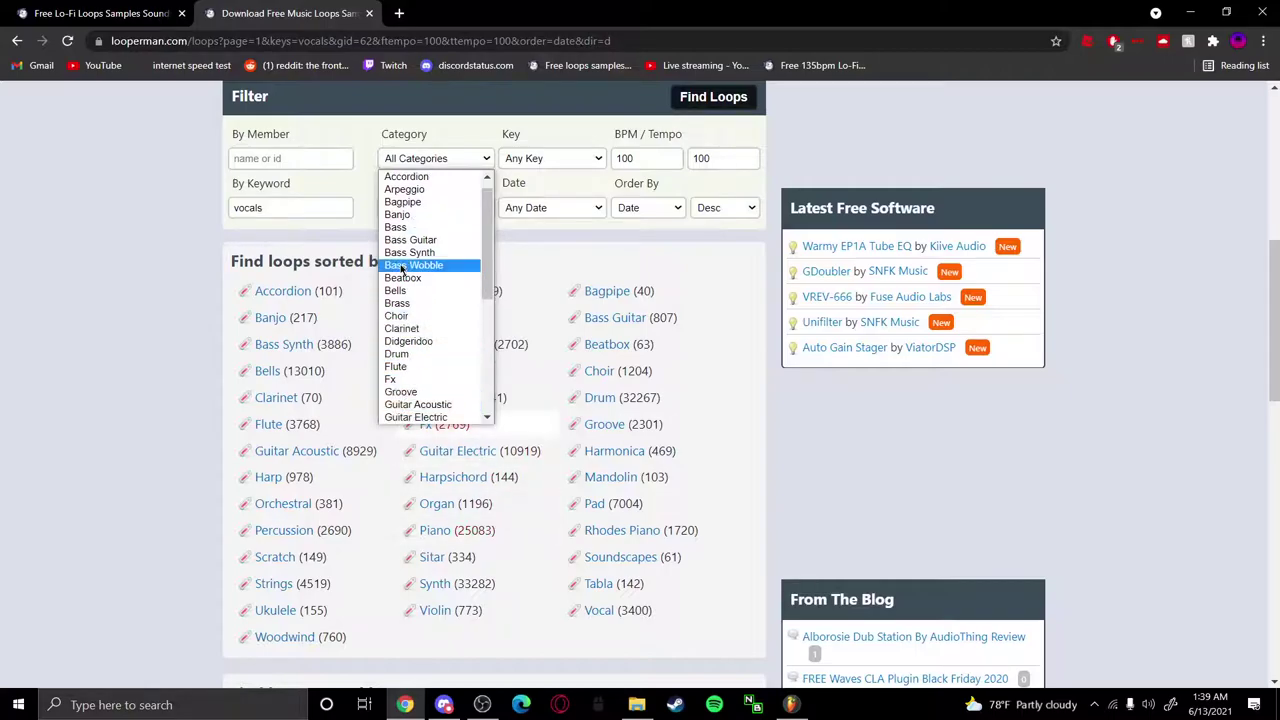
# Set the category filter to Fx and search for matching loops
pyautogui.click(403, 380)
pyautogui.click(712, 104)
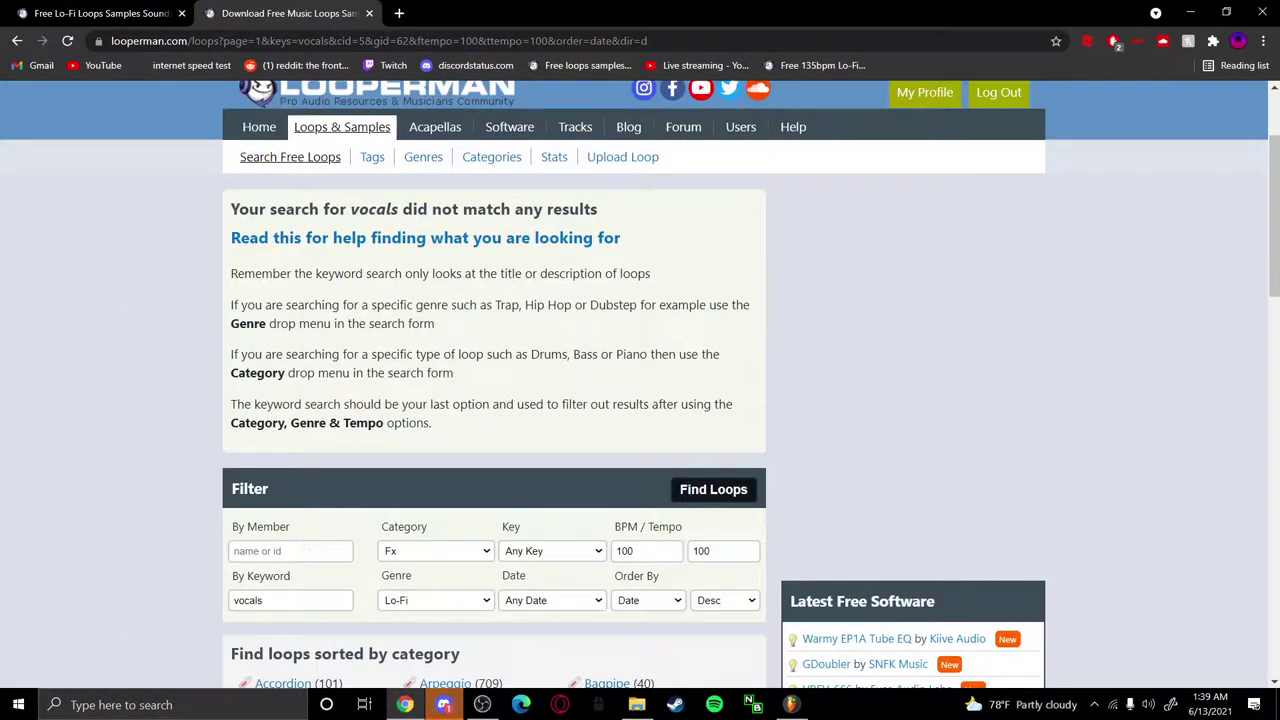
# Switch to Discord, open the unread direct message conversation and reply "nice"
pyautogui.click(443, 704)
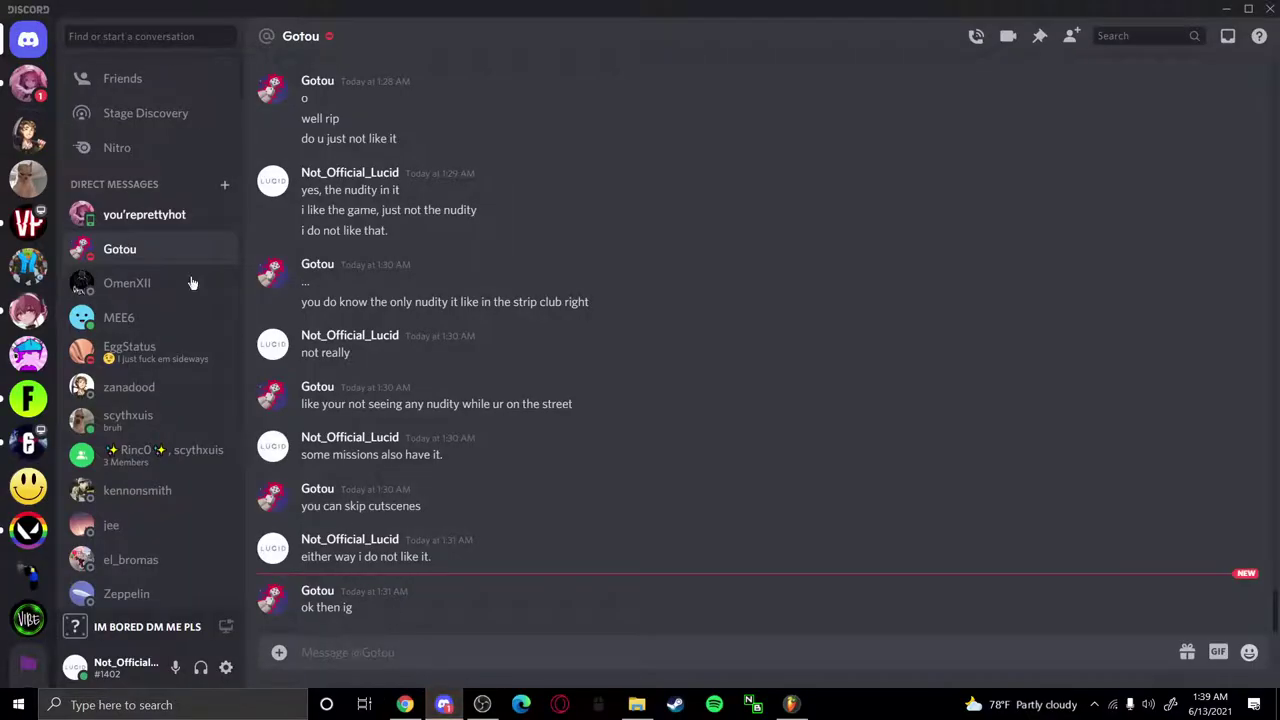
pyautogui.click(150, 216)
pyautogui.write('n')
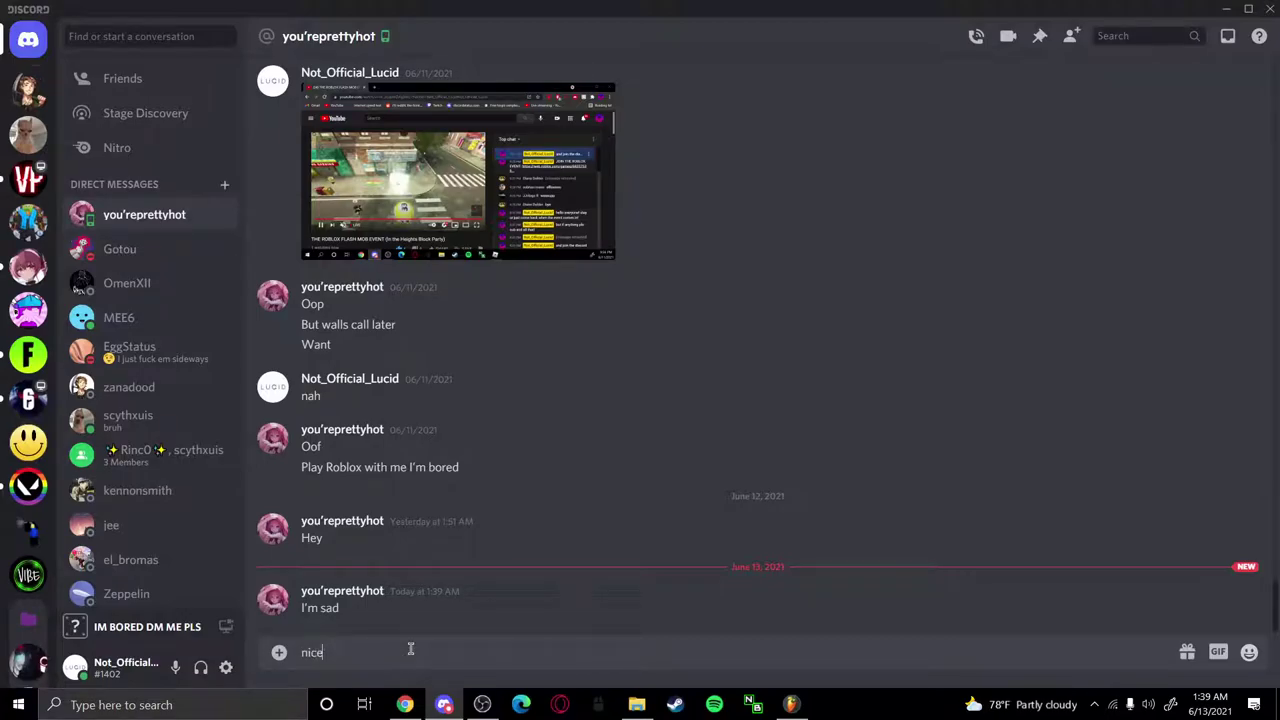
pyautogui.write('ice')
pyautogui.press('Return')
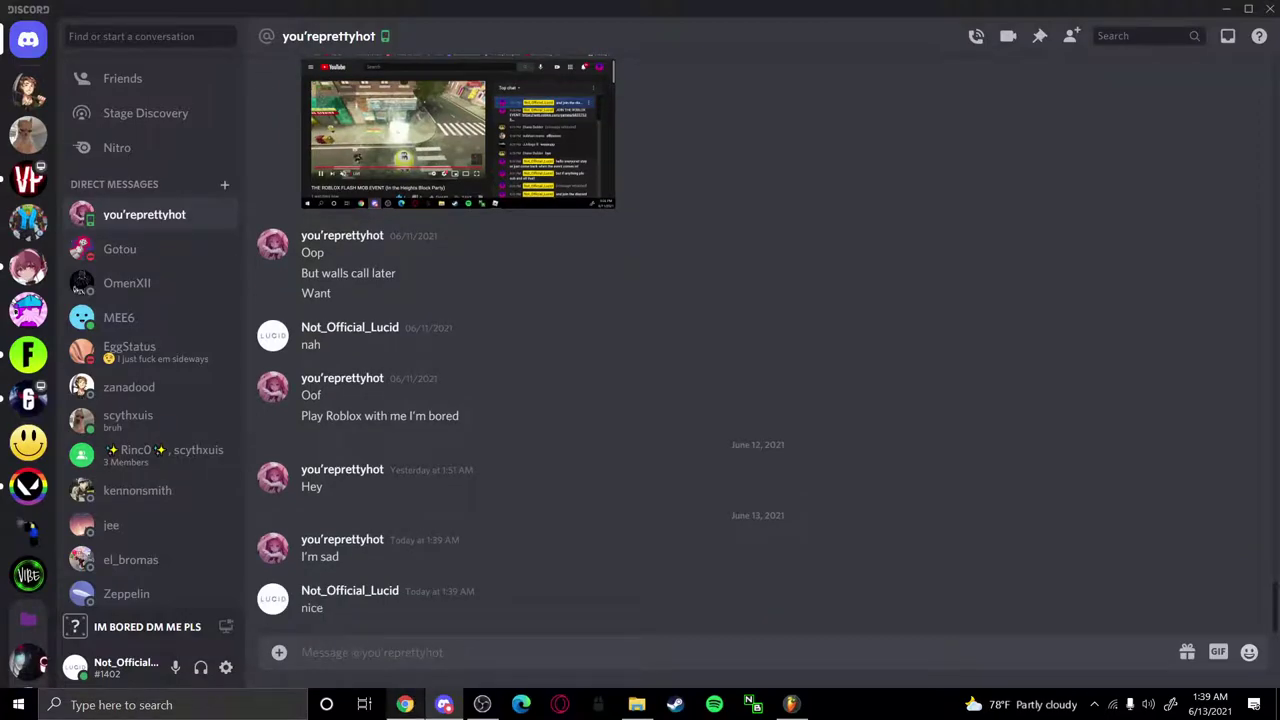
# Send the messages "i been sad for 4 years" and "im on level 4 of depression" in the same Discord conversation
pyautogui.click(404, 704)
pyautogui.click(404, 704)
pyautogui.write('i been sad for 4 year')
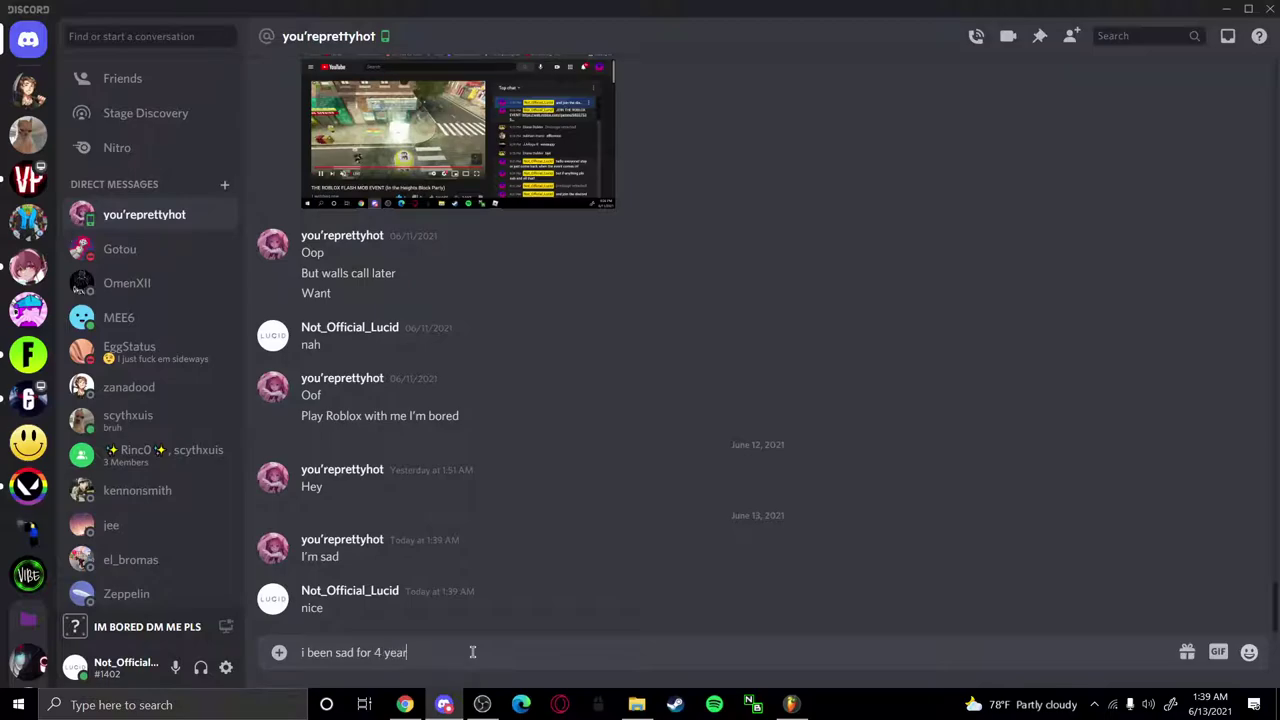
pyautogui.write('s')
pyautogui.press('Return')
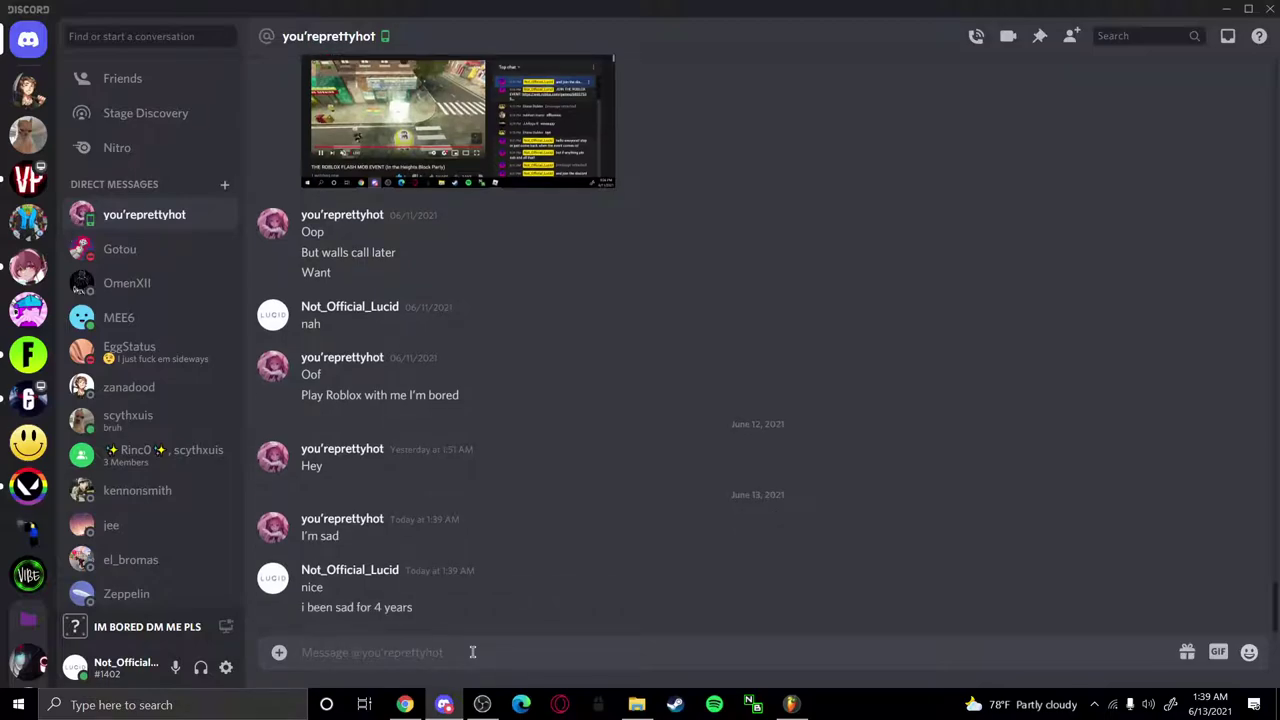
pyautogui.write('im on level 4 of depression')
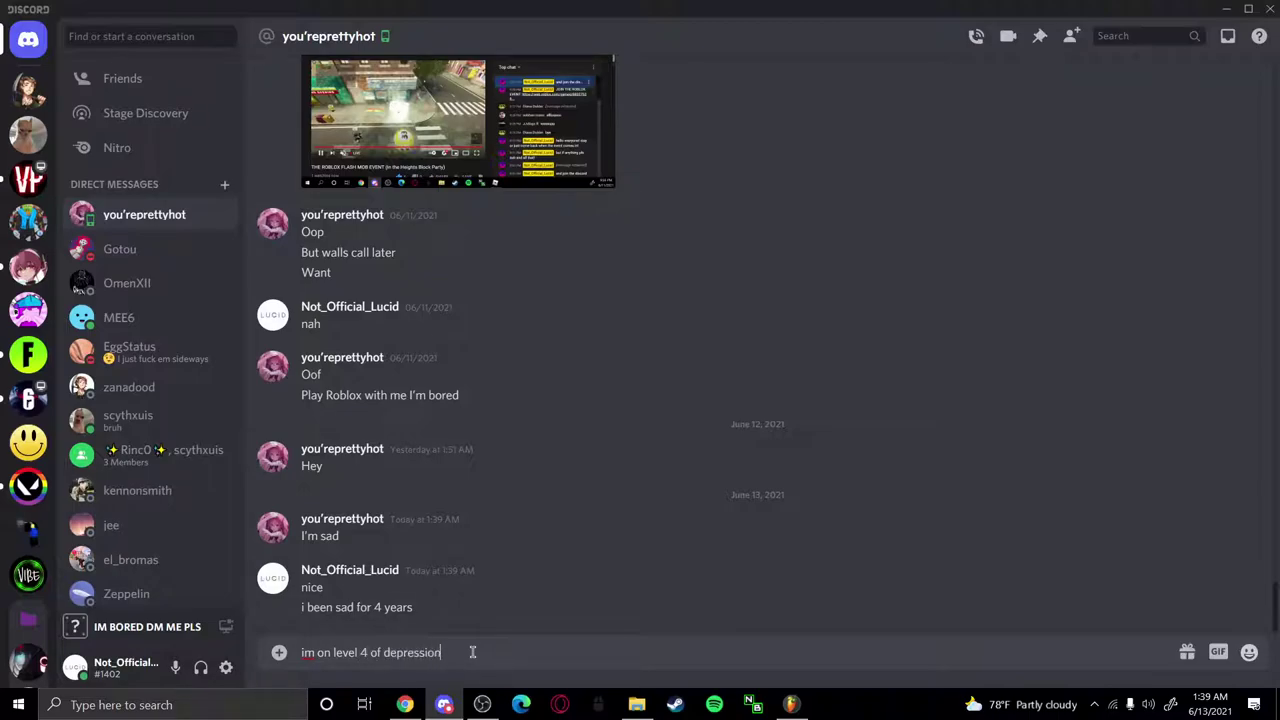
pyautogui.press('Return')
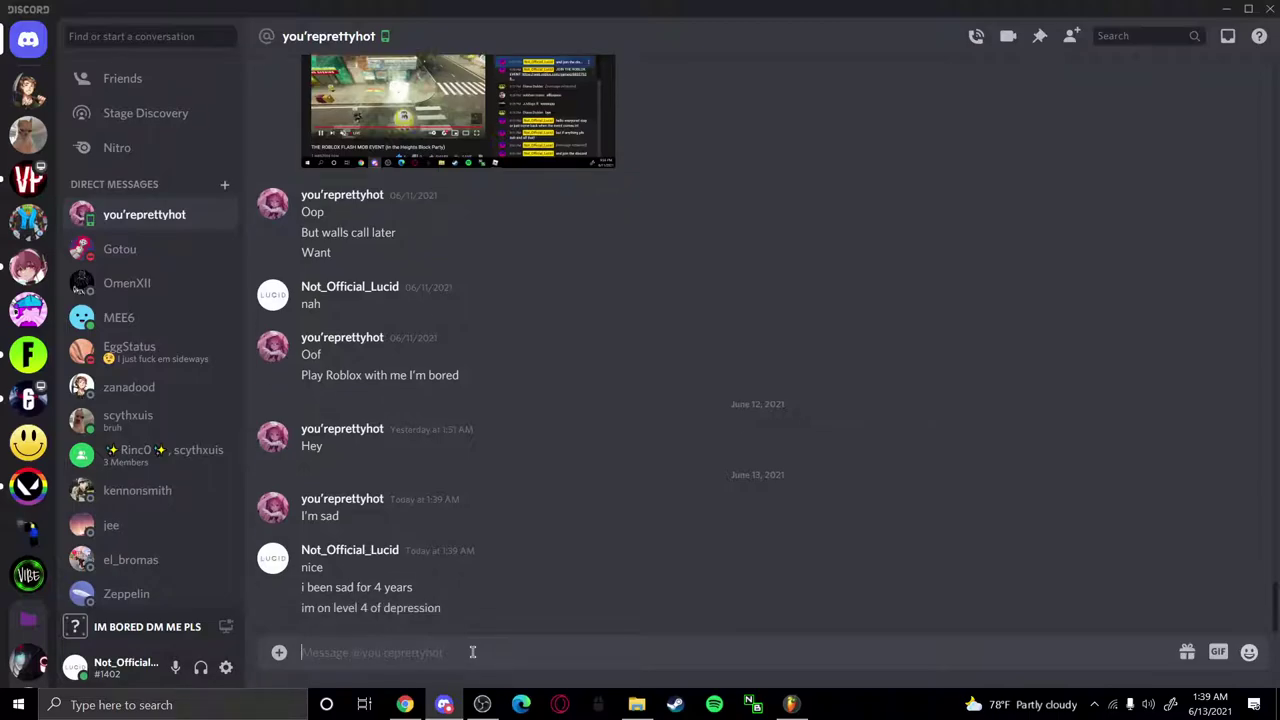
# Switch back to Chrome and open the Vocal loop category on Looperman
pyautogui.click(404, 704)
pyautogui.scroll(-4, 510, 537)
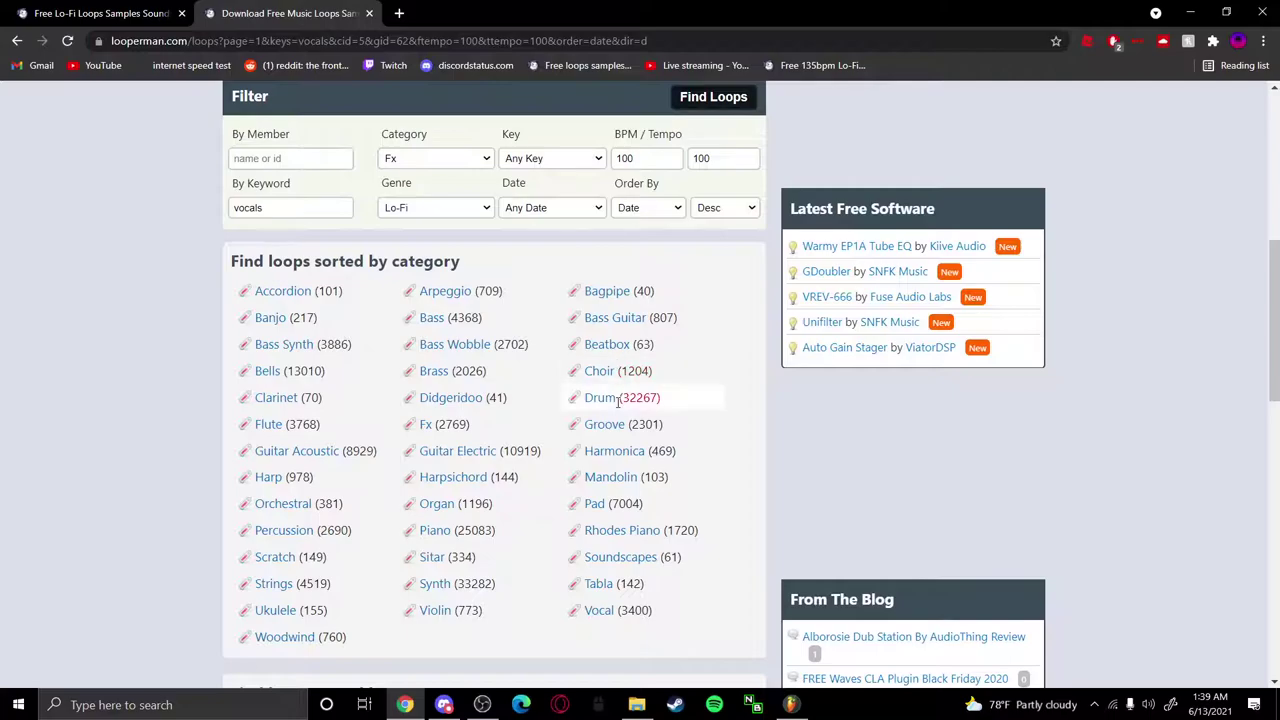
pyautogui.click(600, 614)
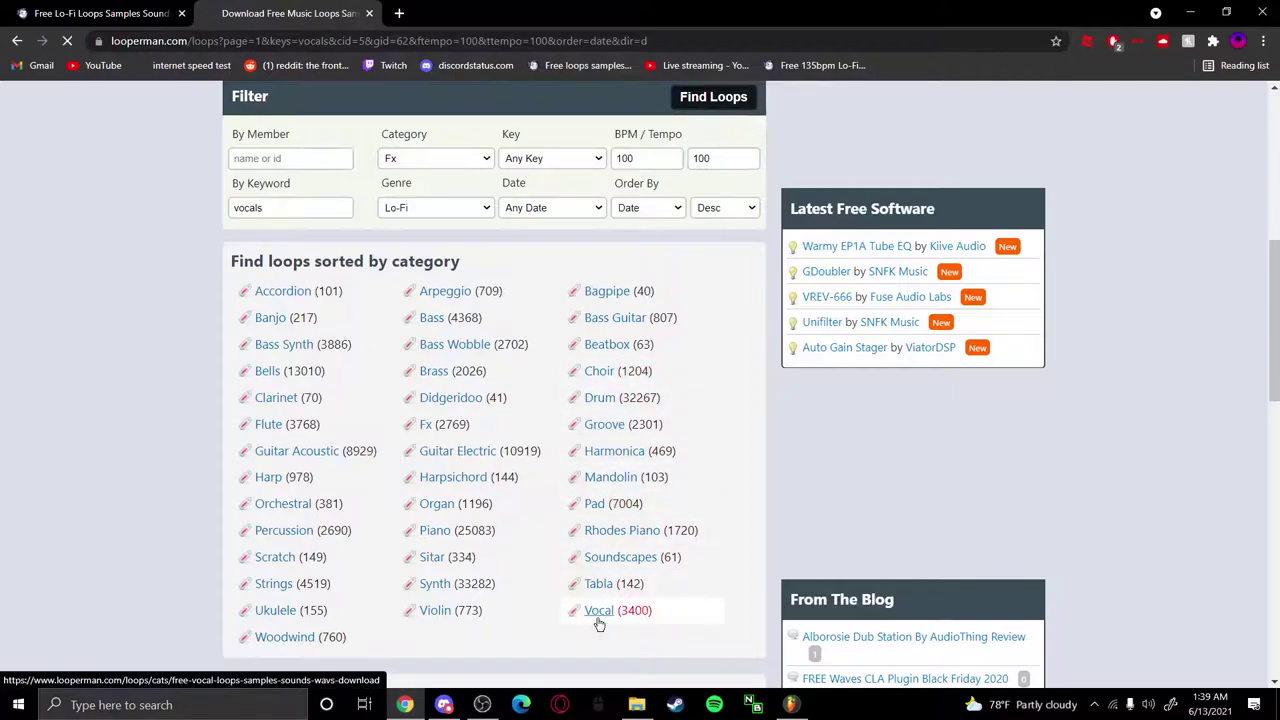
# Filter the vocal loops to a tempo from 100 to 100 BPM and run the search
pyautogui.scroll(-5, 598, 618)
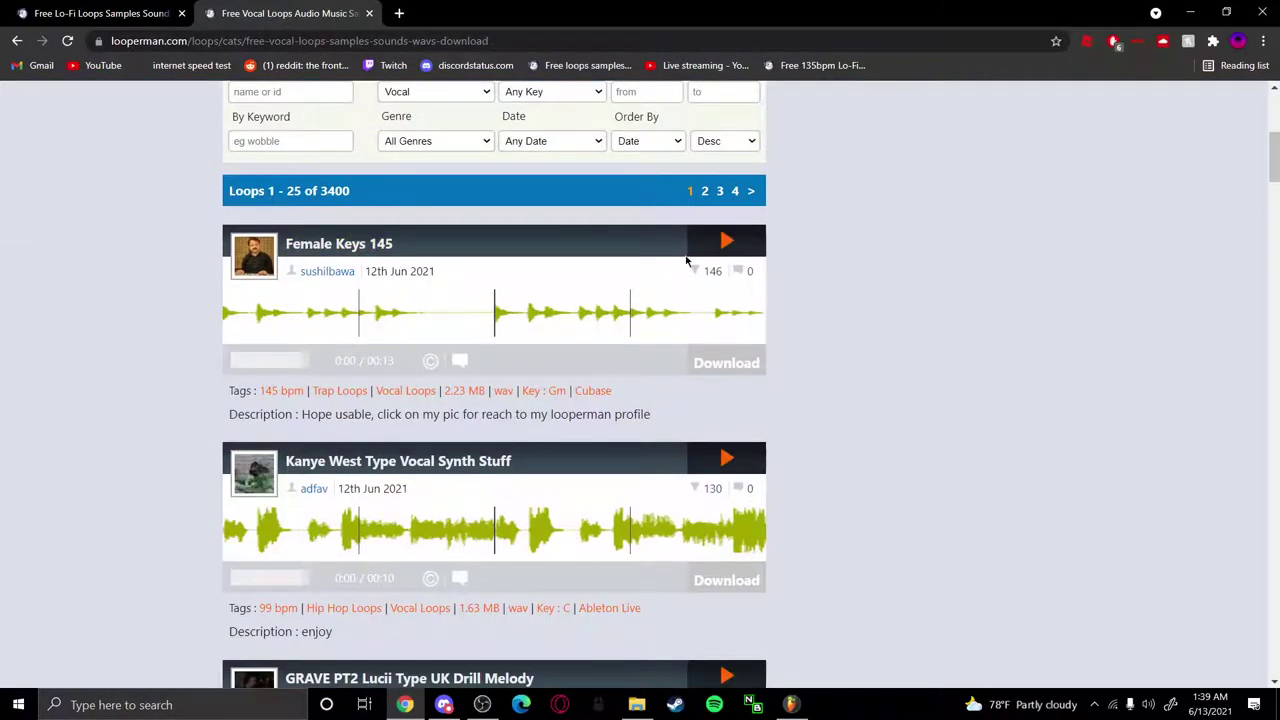
pyautogui.scroll(4, 702, 472)
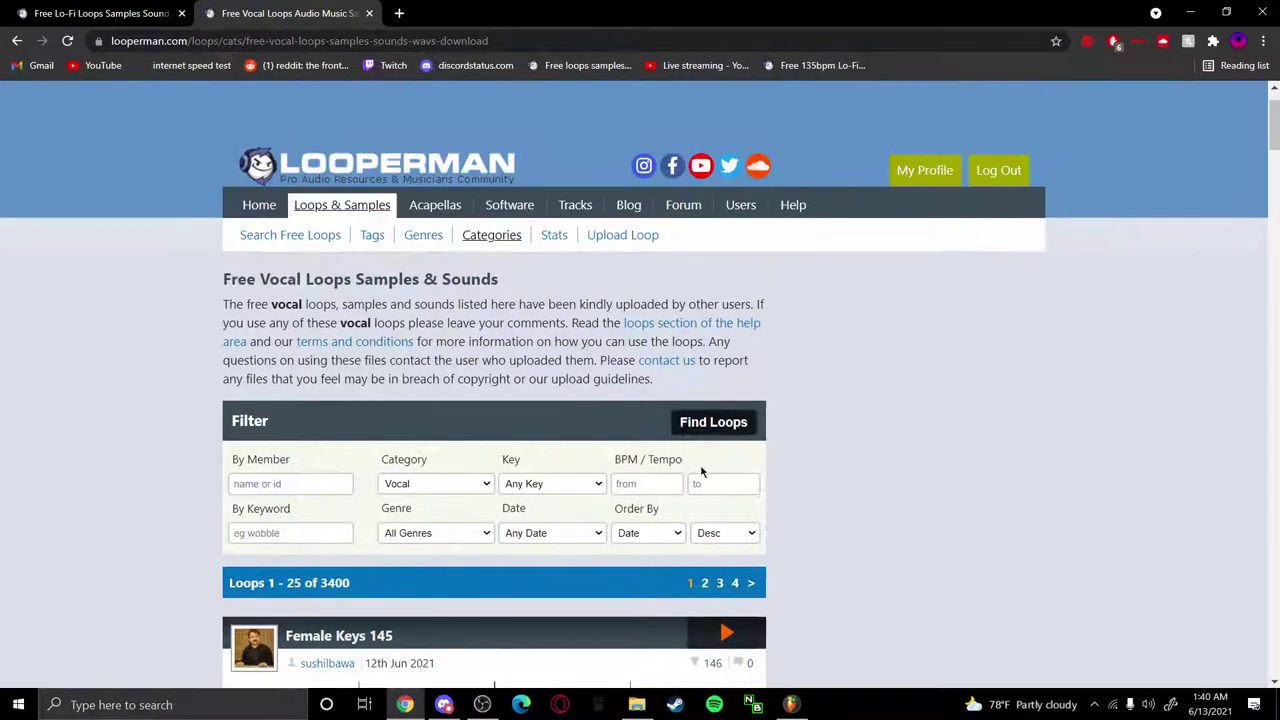
pyautogui.click(650, 483)
pyautogui.click(674, 516)
pyautogui.click(715, 483)
pyautogui.click(715, 517)
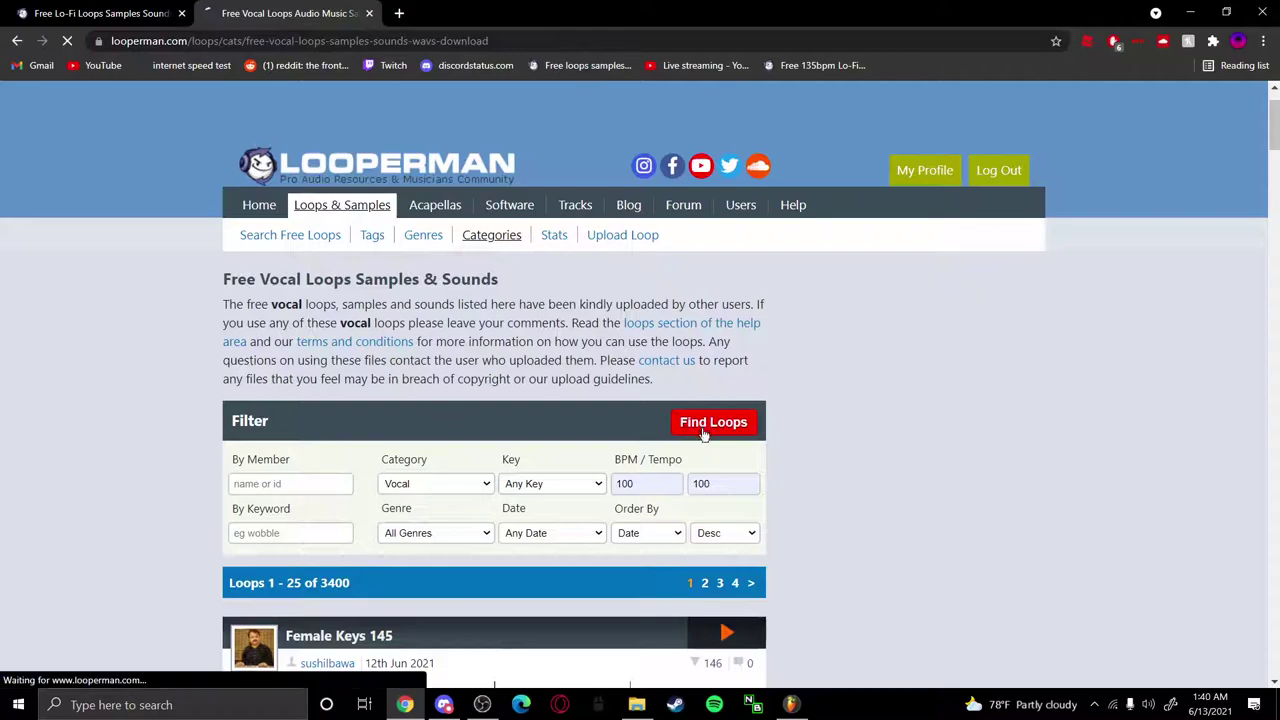
pyautogui.click(713, 421)
# Preview the loops "Sick J Balvin X Ozuna Type Loop - Uno - Makalo", "Tyga X Club Banger Voice" and "Angelic Vibes 24"
pyautogui.scroll(-2, 840, 491)
pyautogui.click(722, 240)
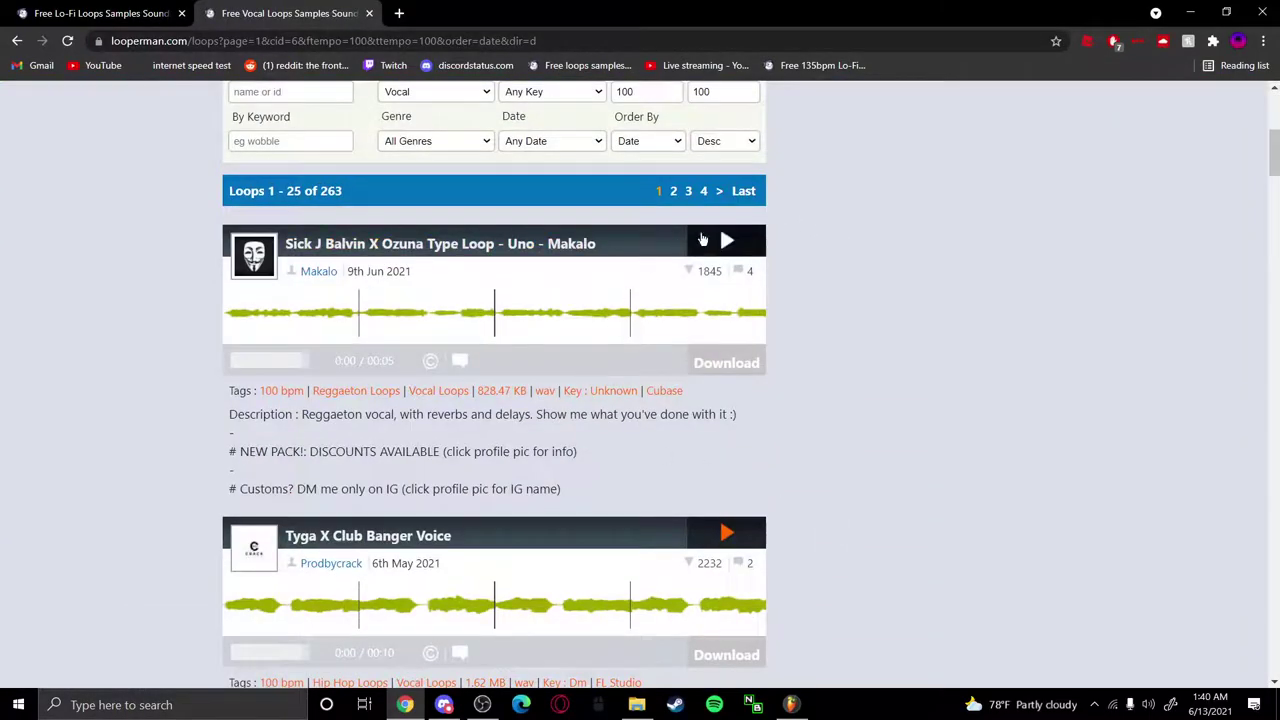
pyautogui.click(726, 240)
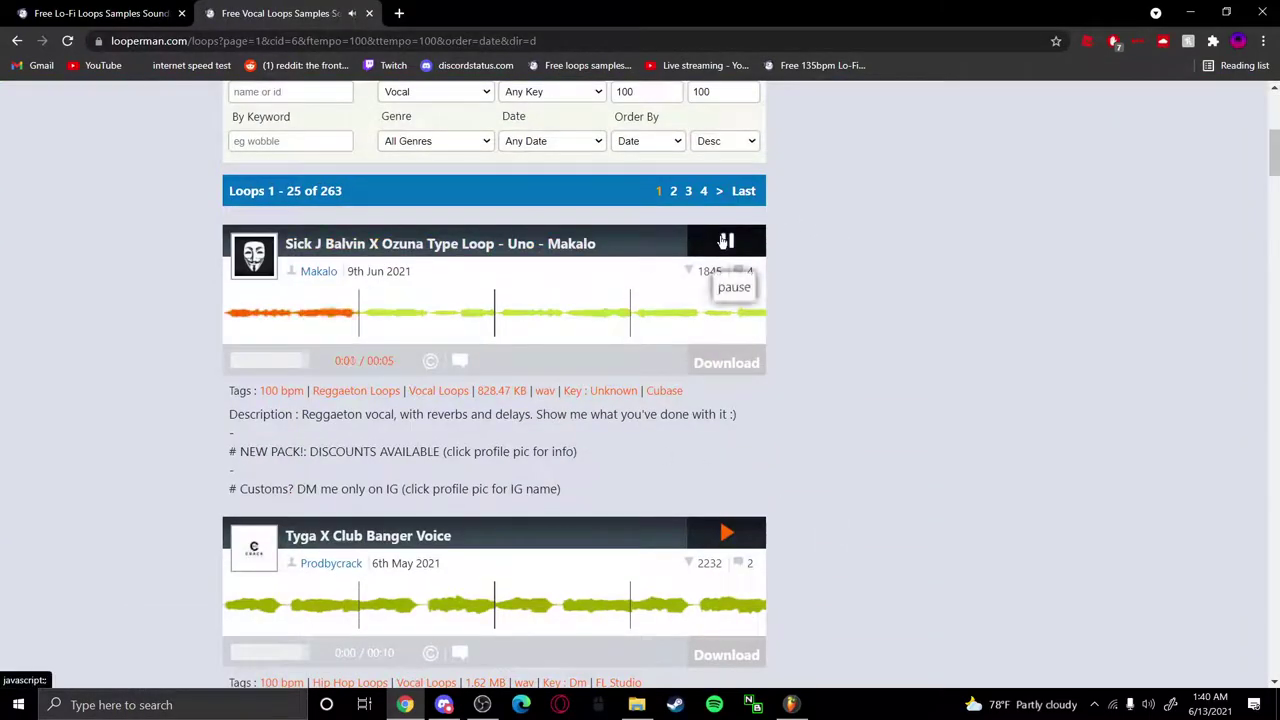
pyautogui.click(727, 533)
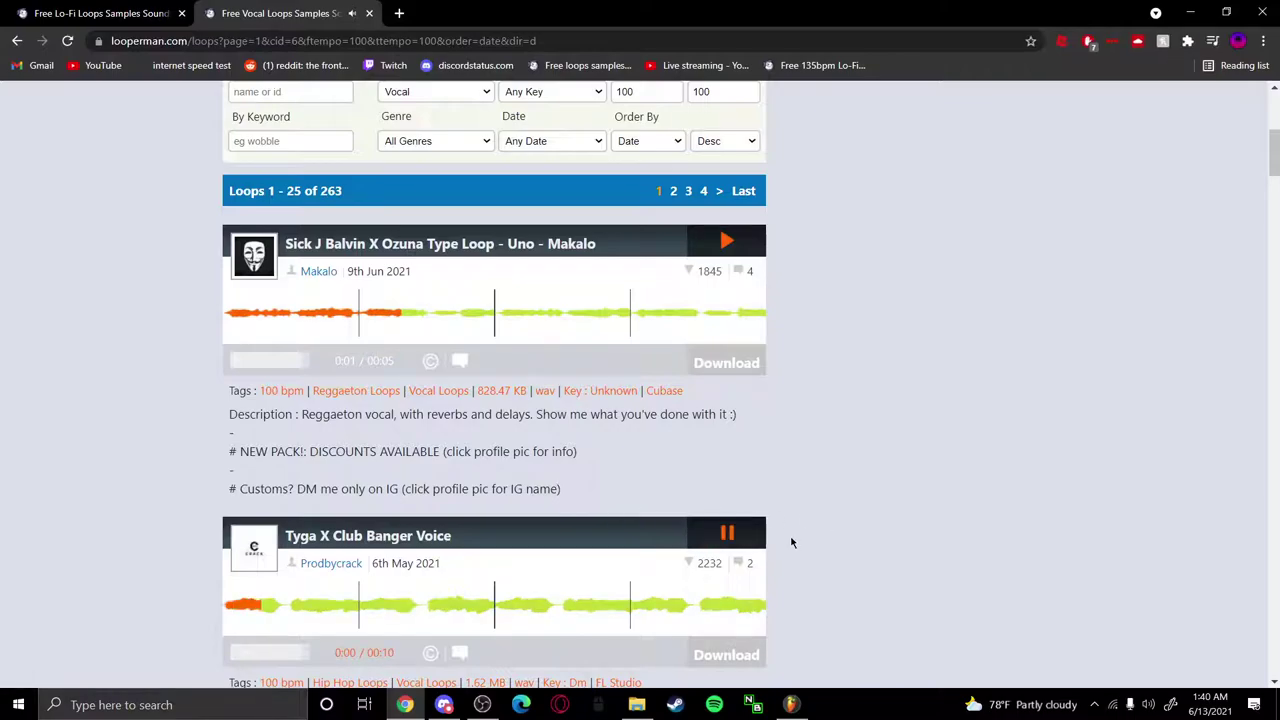
pyautogui.scroll(-2, 700, 450)
pyautogui.click(737, 297)
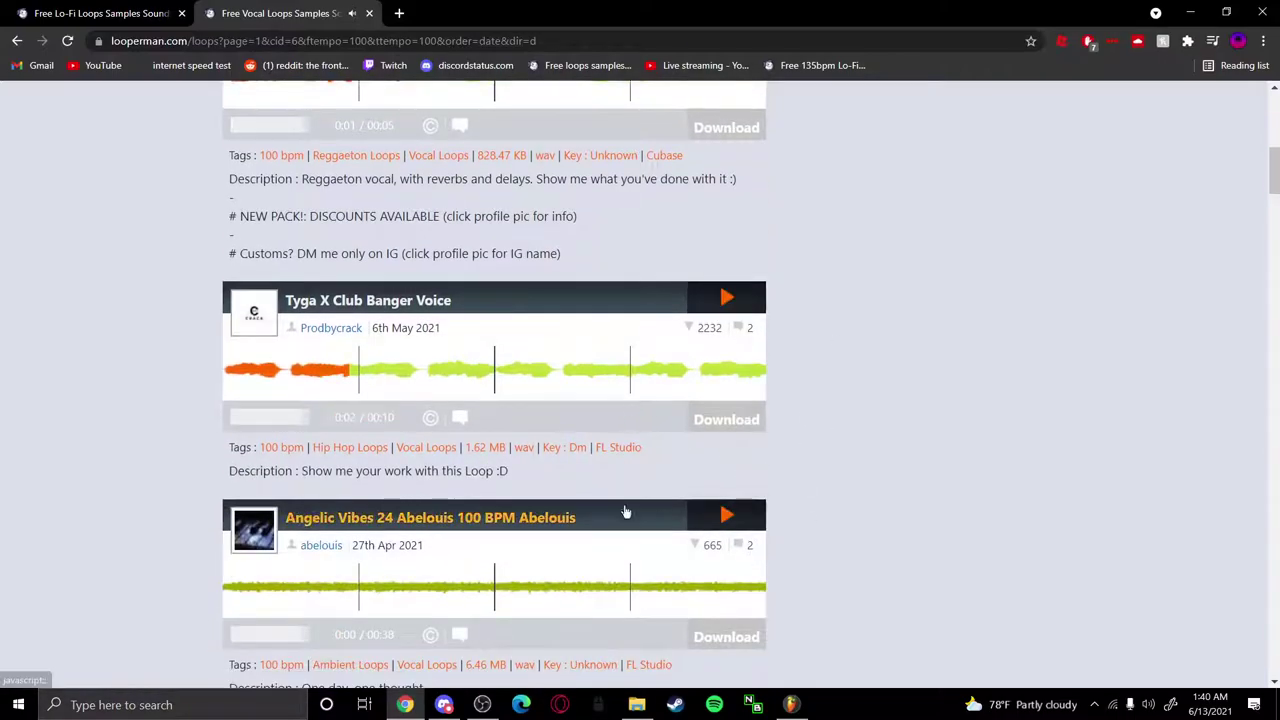
pyautogui.click(727, 514)
# Preview the loops "REVENGE - ORIGINAL VOCALS" and "Tyga Arabic Type Vocal Loop 2"
pyautogui.scroll(-4, 731, 537)
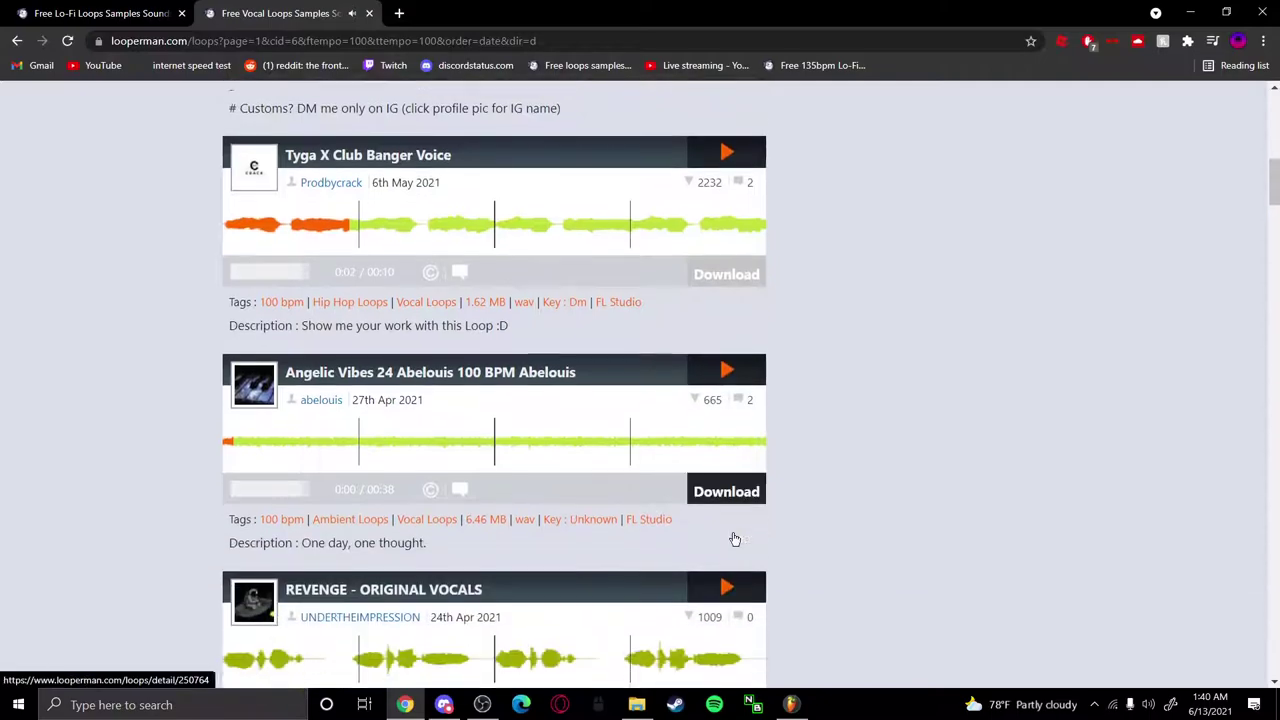
pyautogui.click(727, 340)
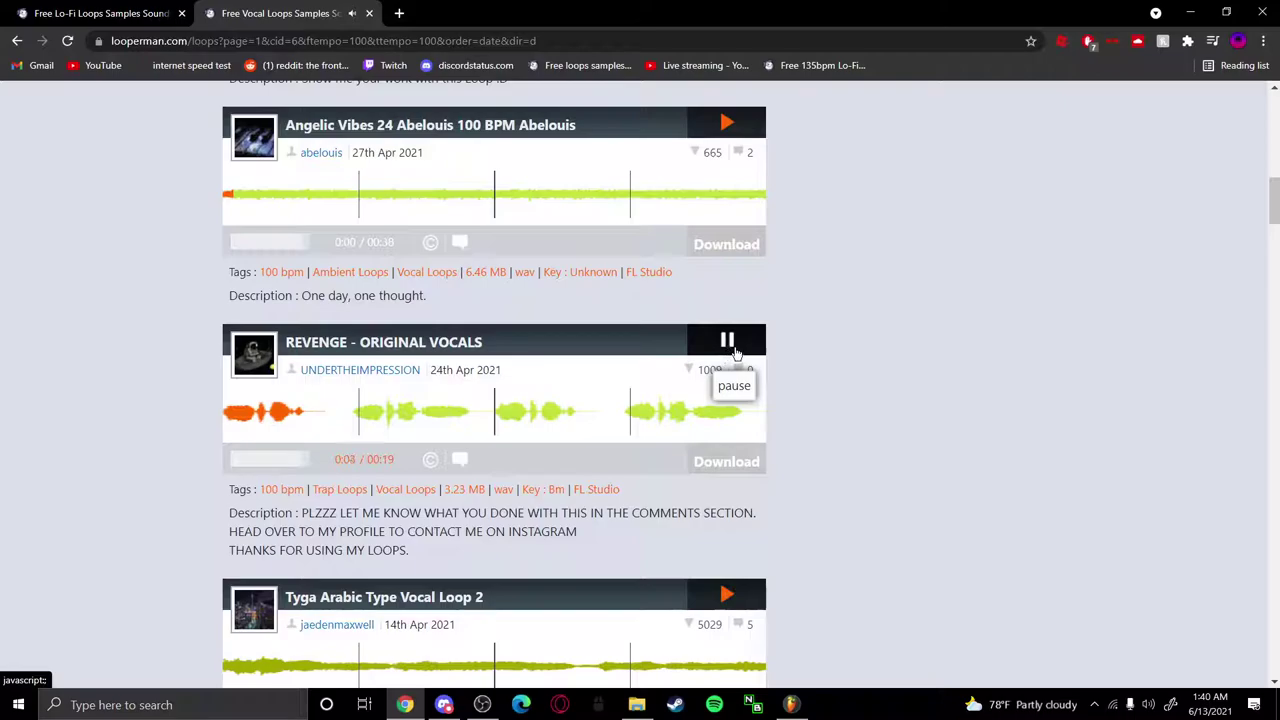
pyautogui.scroll(-2, 727, 461)
pyautogui.click(716, 364)
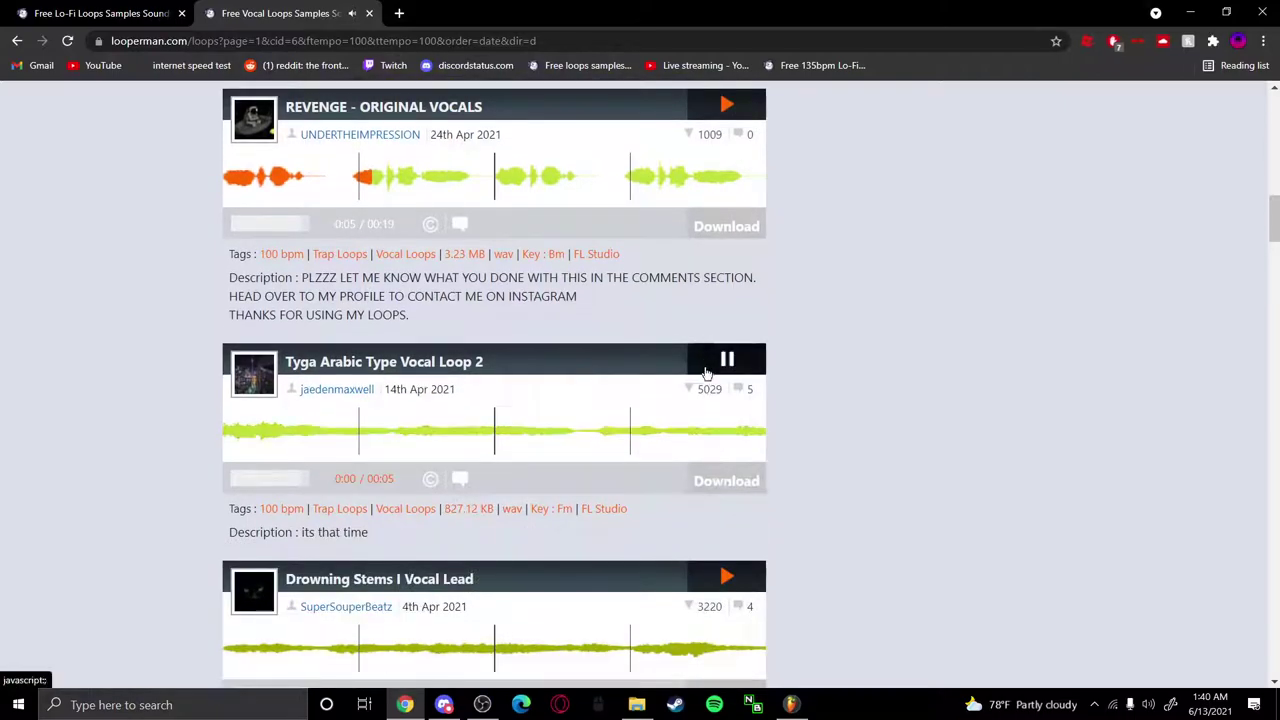
# Preview the loops "Drowning Stems I Vocal Lead" and "Tyga Club Banger Type Loop 2"
pyautogui.scroll(-2, 729, 520)
pyautogui.click(727, 424)
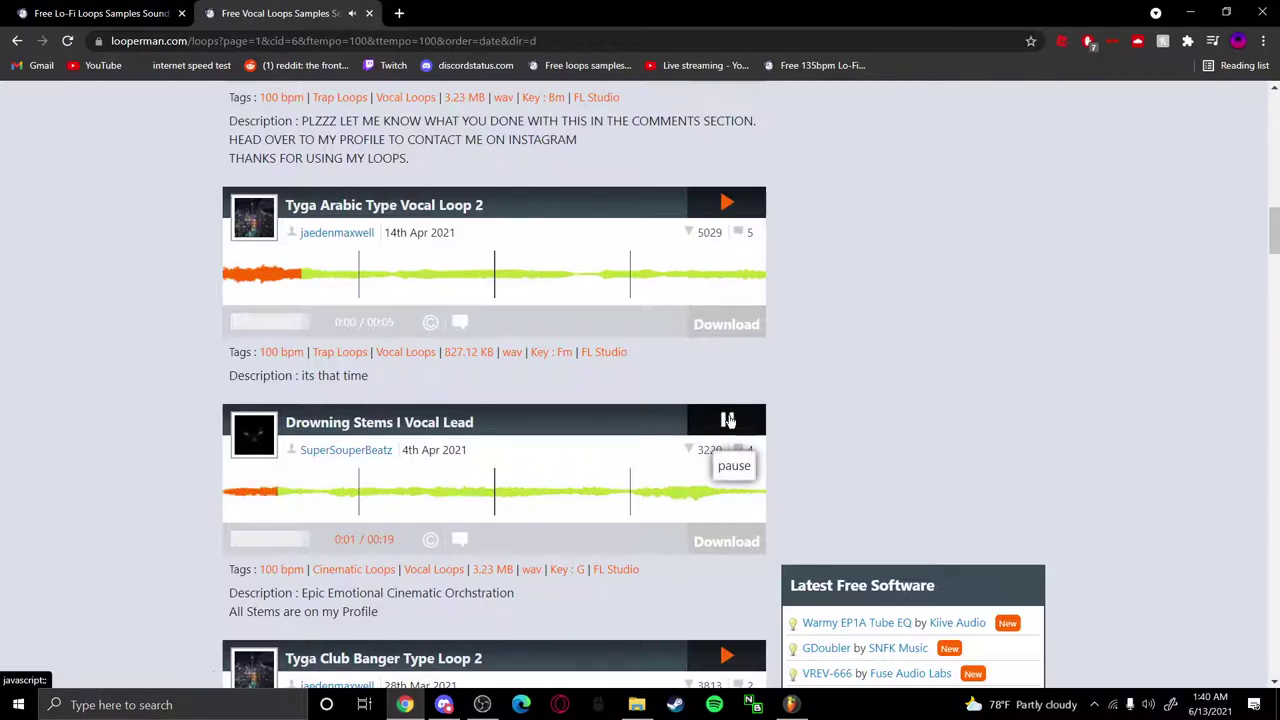
pyautogui.scroll(-2, 727, 421)
pyautogui.click(716, 428)
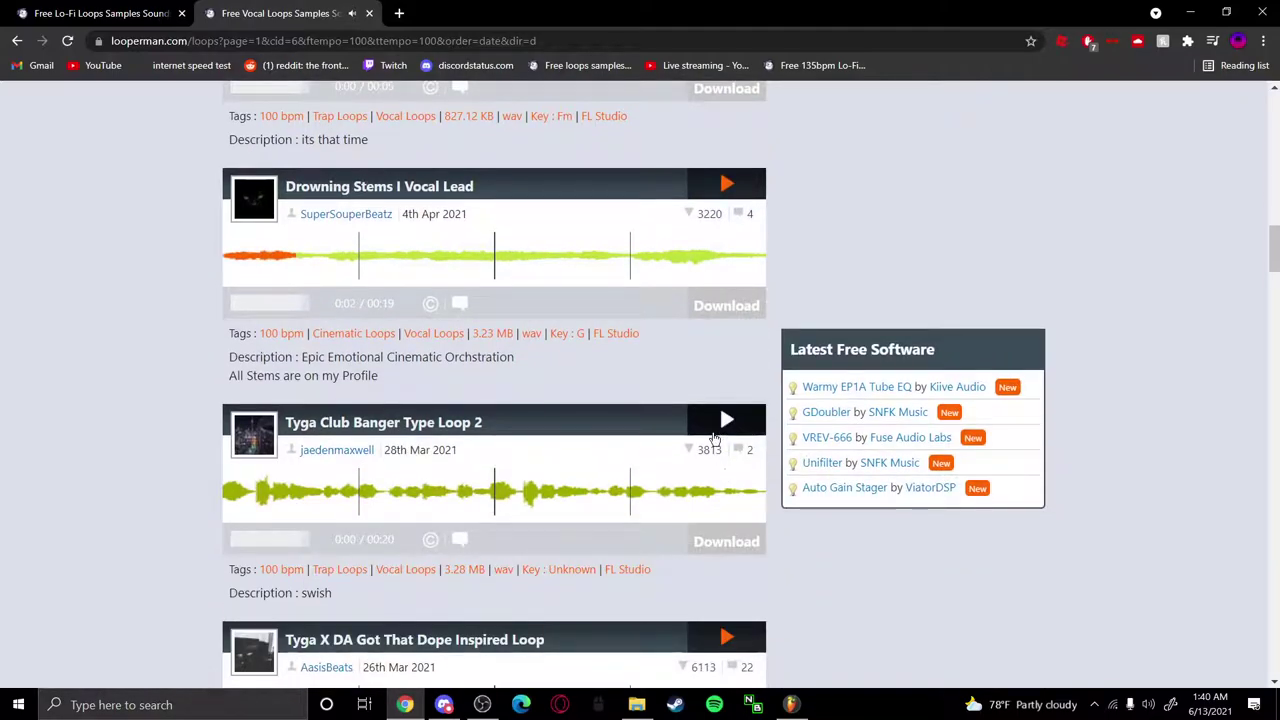
# Preview the loops "Tyga X DA Got That Dope Inspired Loop" and "VOCALSAMPLE5"
pyautogui.scroll(-4, 720, 450)
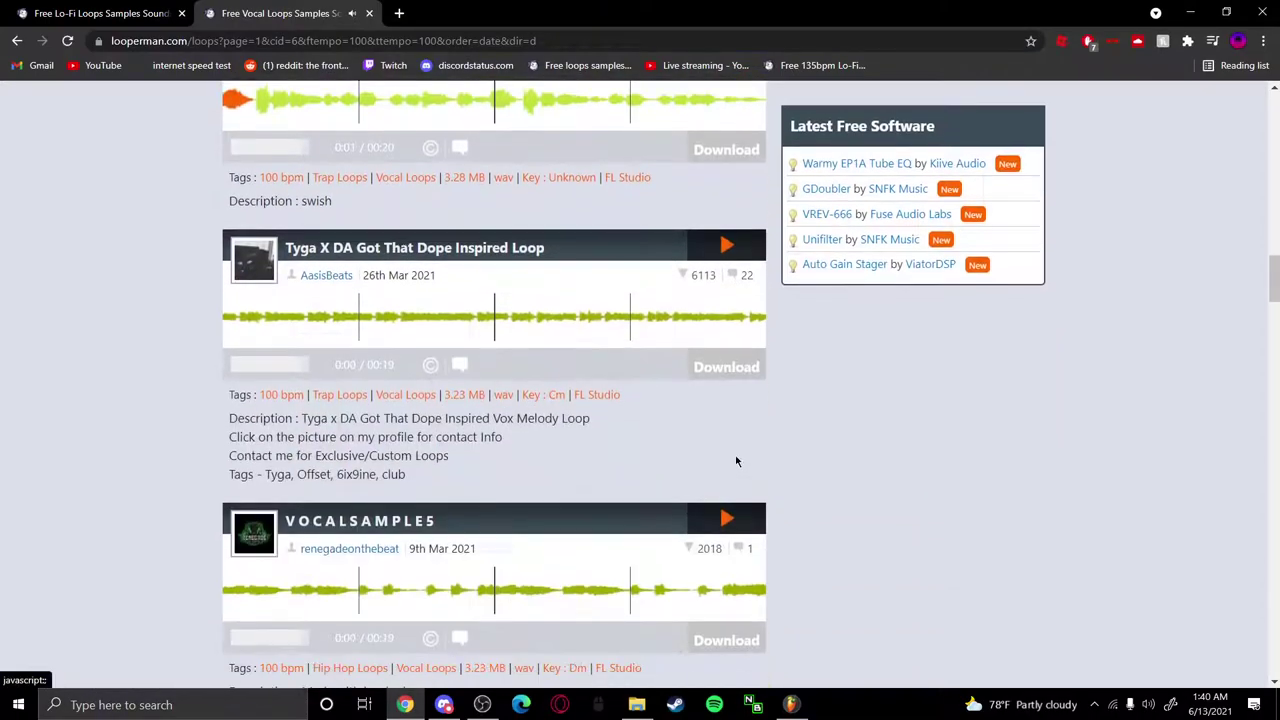
pyautogui.click(727, 246)
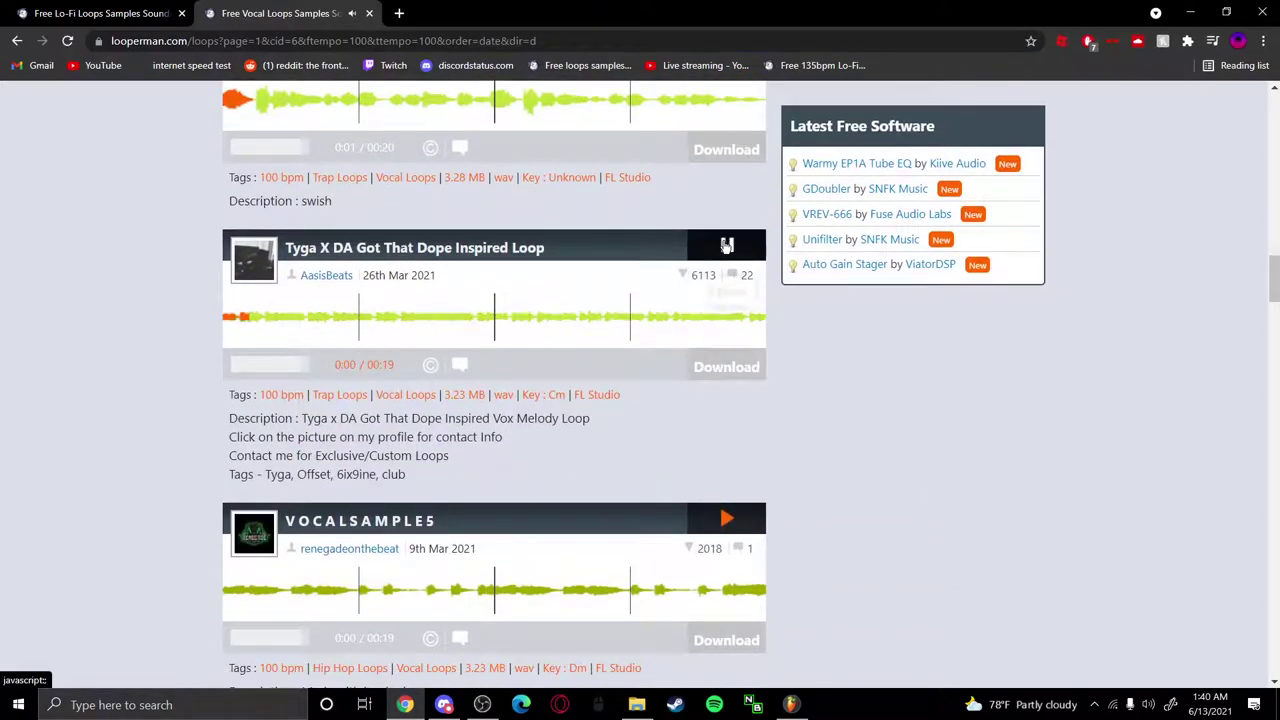
pyautogui.click(704, 518)
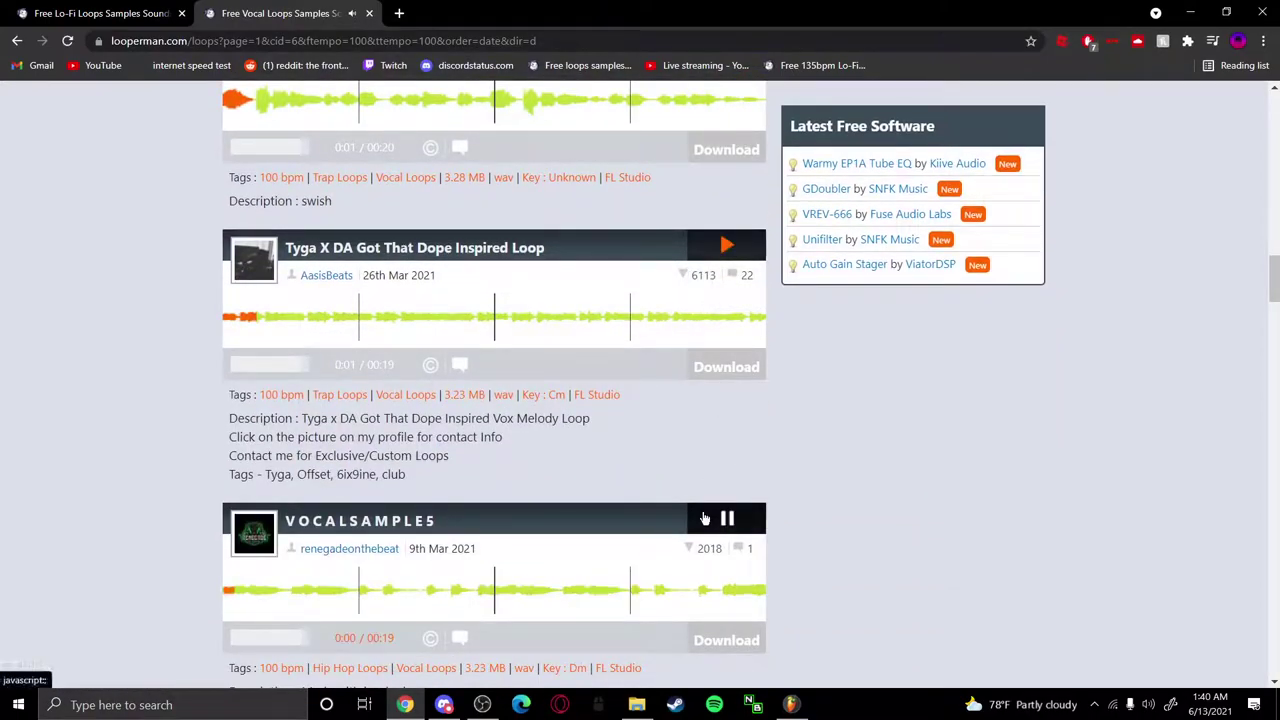
pyautogui.click(704, 518)
pyautogui.click(704, 518)
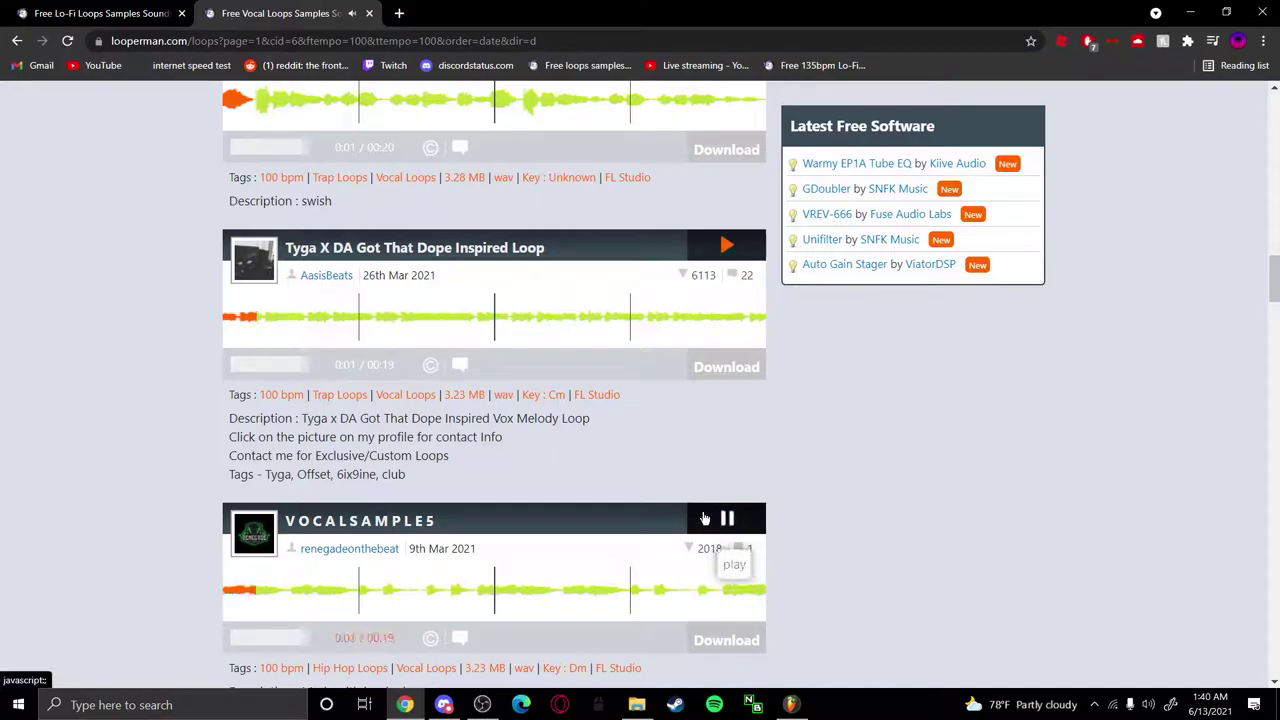
# Preview the loop "VOCALSAMPLE4" and pause its playback
pyautogui.scroll(-2, 718, 400)
pyautogui.click(722, 364)
pyautogui.scroll(-3, 720, 372)
pyautogui.click(716, 418)
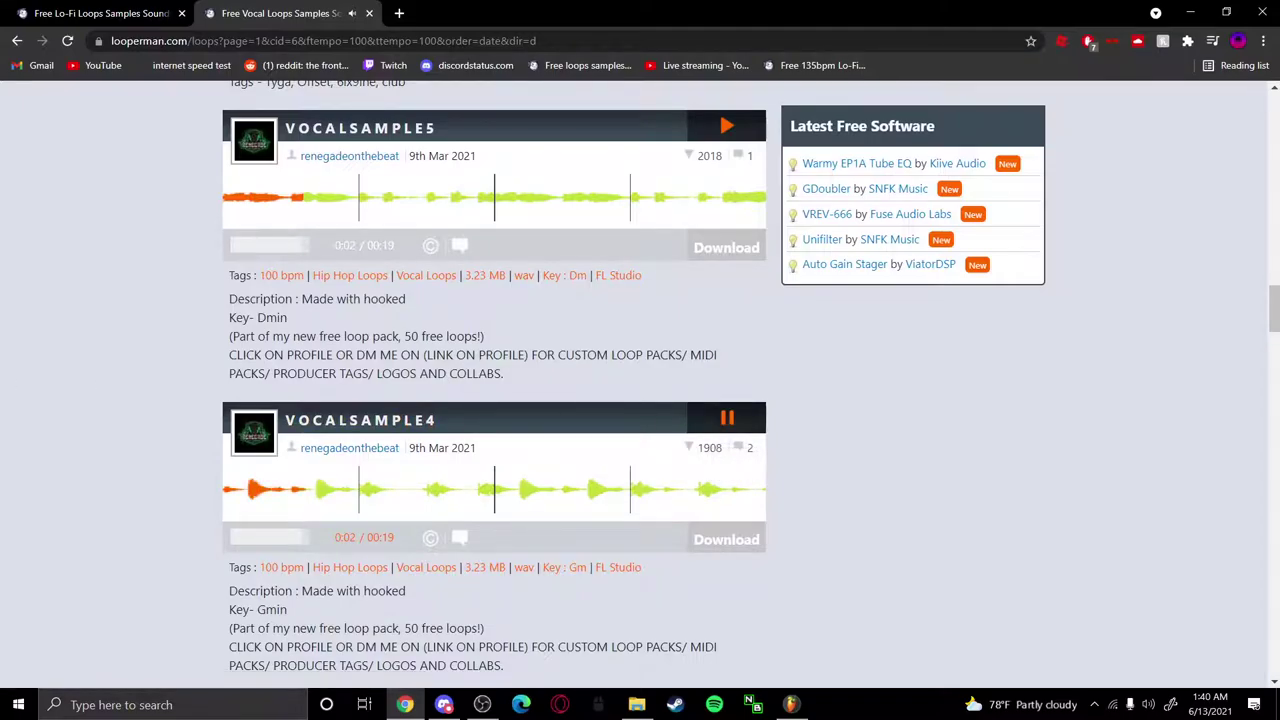
pyautogui.click(482, 704)
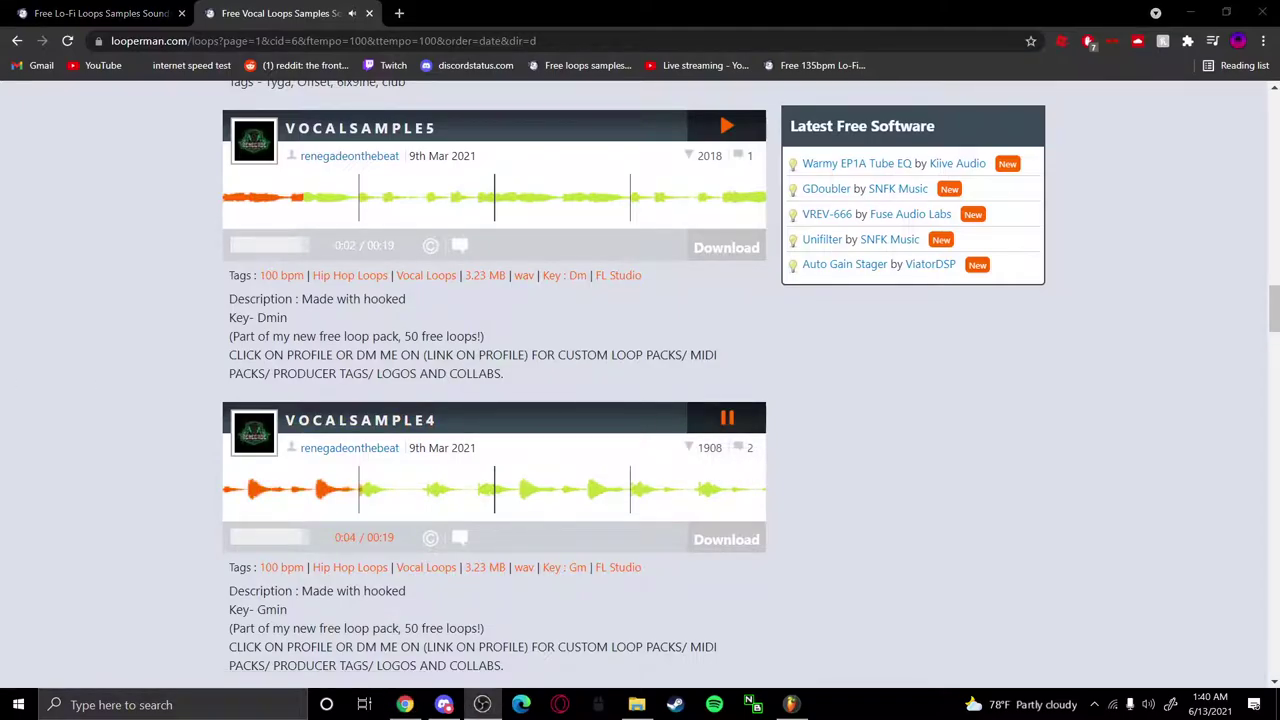
pyautogui.click(726, 418)
# Preview the loops "VOCALSAMPLE3" and "VOCALSAMPLE1"
pyautogui.scroll(-4, 728, 480)
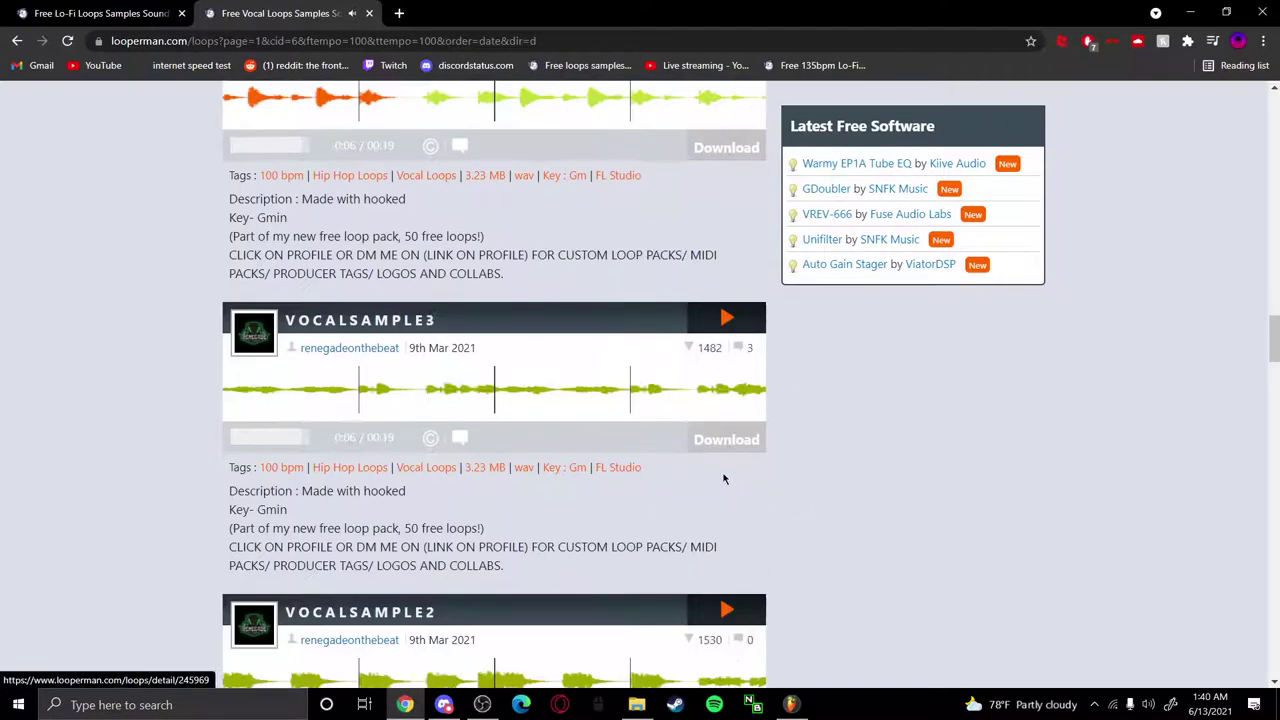
pyautogui.click(727, 318)
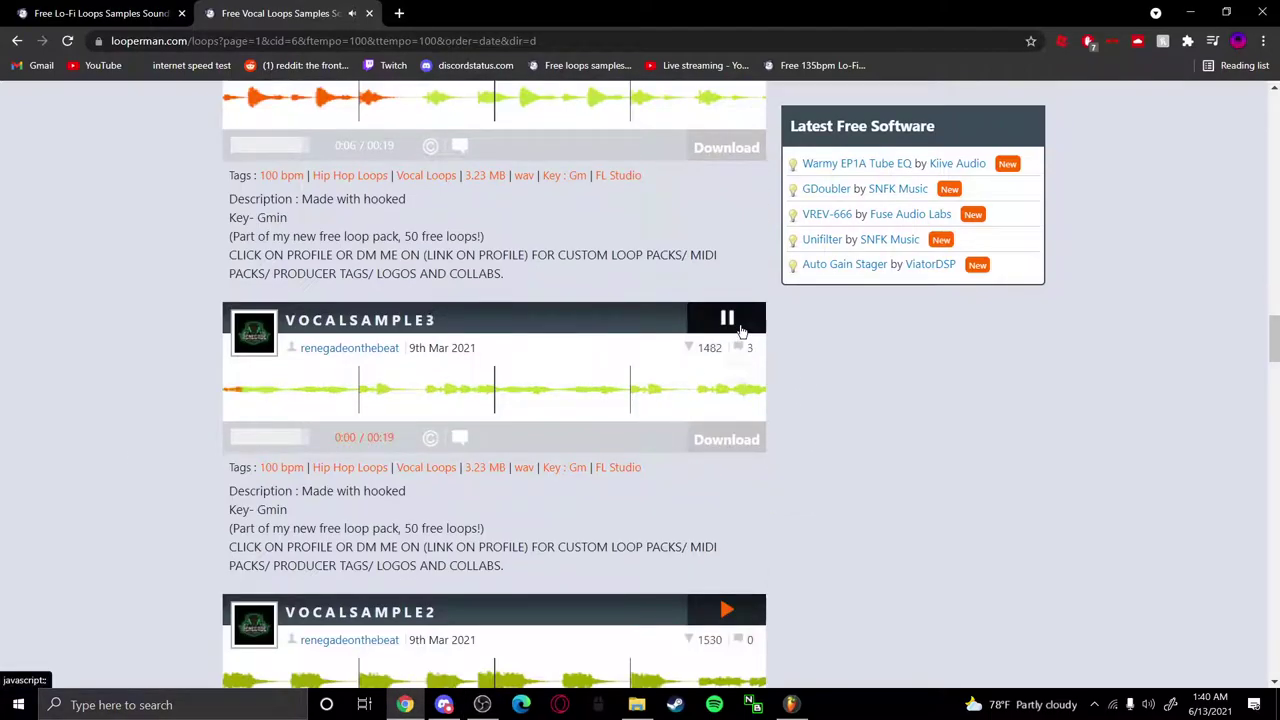
pyautogui.click(745, 322)
pyautogui.scroll(-5, 745, 322)
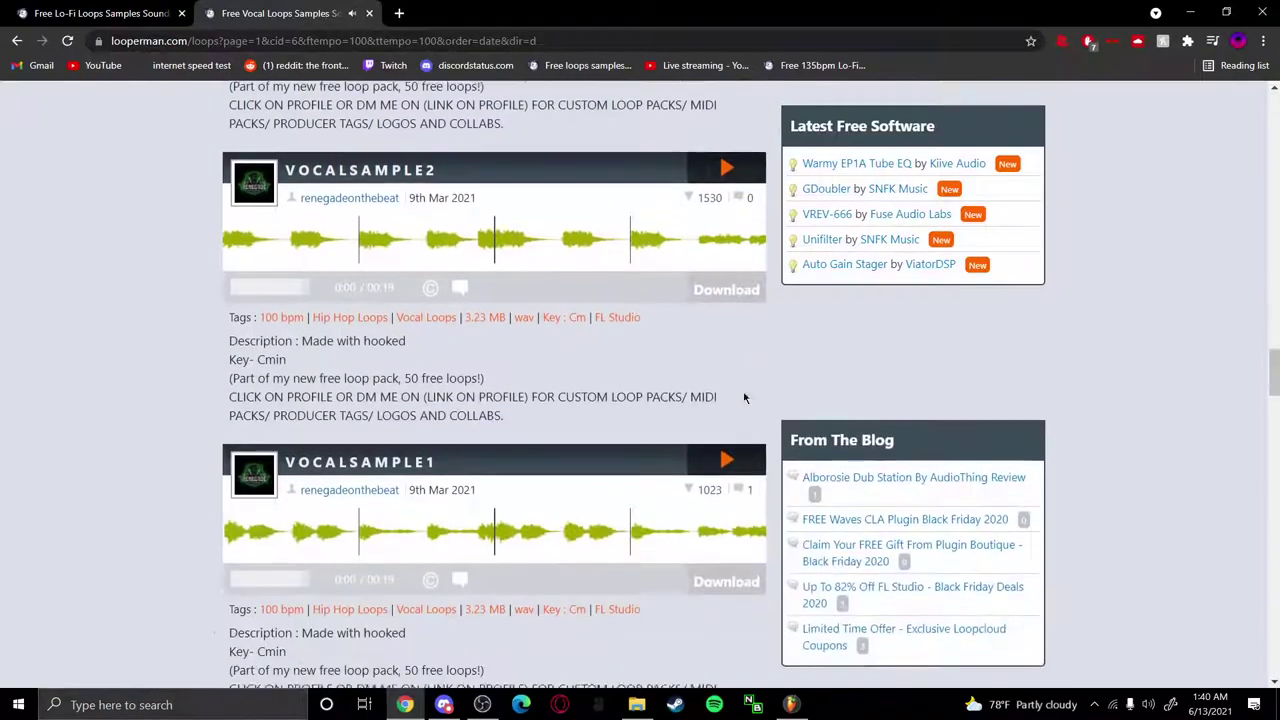
pyautogui.click(726, 430)
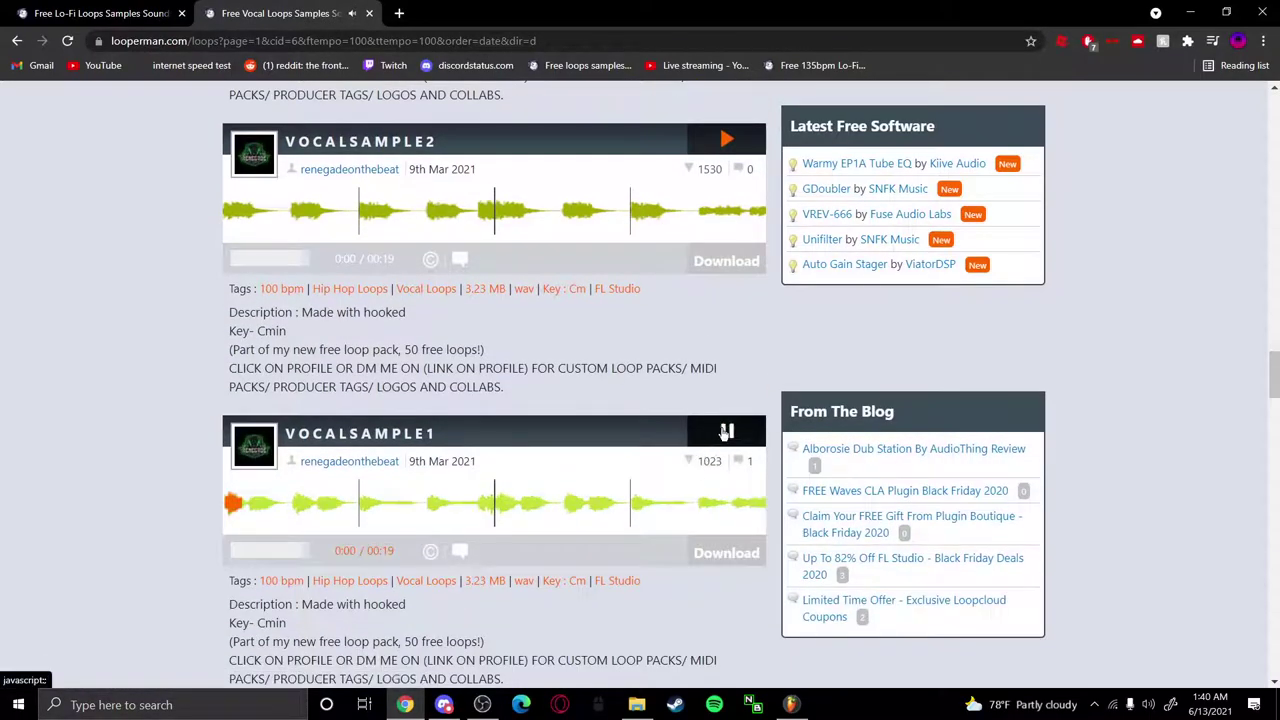
# Preview the loop "Tyga Type Loop" and stop its playback
pyautogui.scroll(-3, 722, 428)
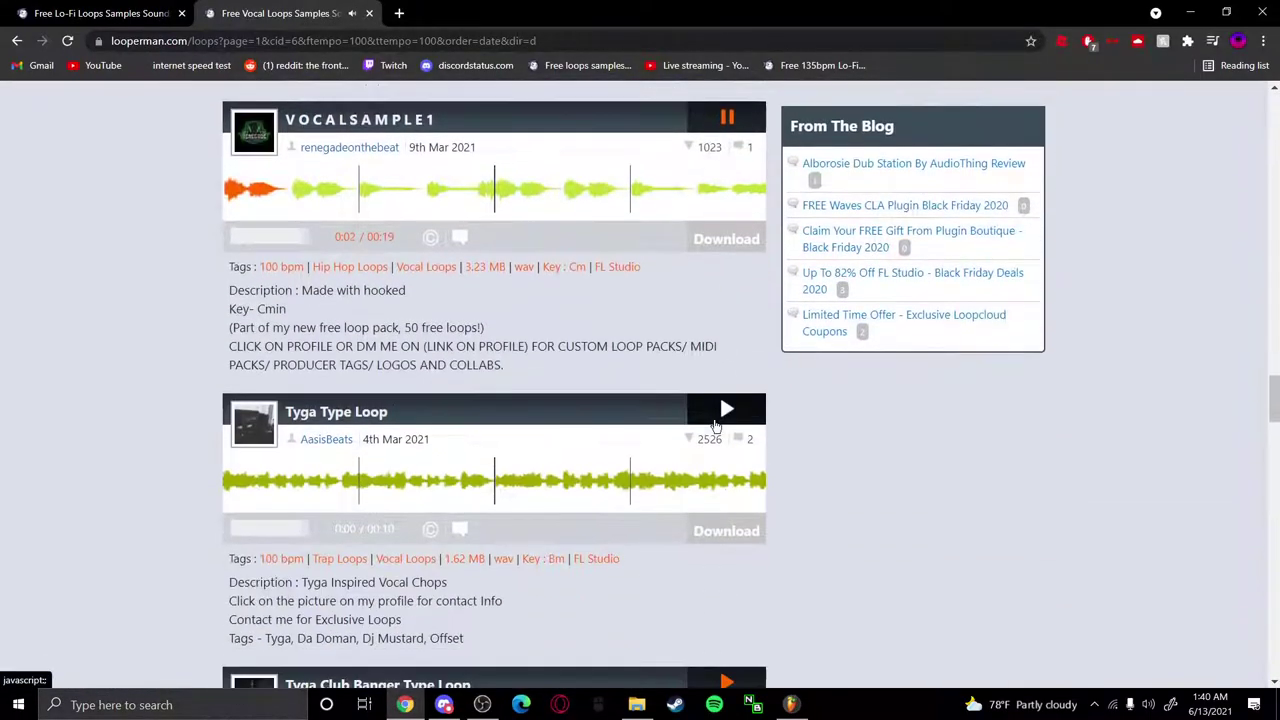
pyautogui.scroll(2, 716, 425)
pyautogui.click(724, 565)
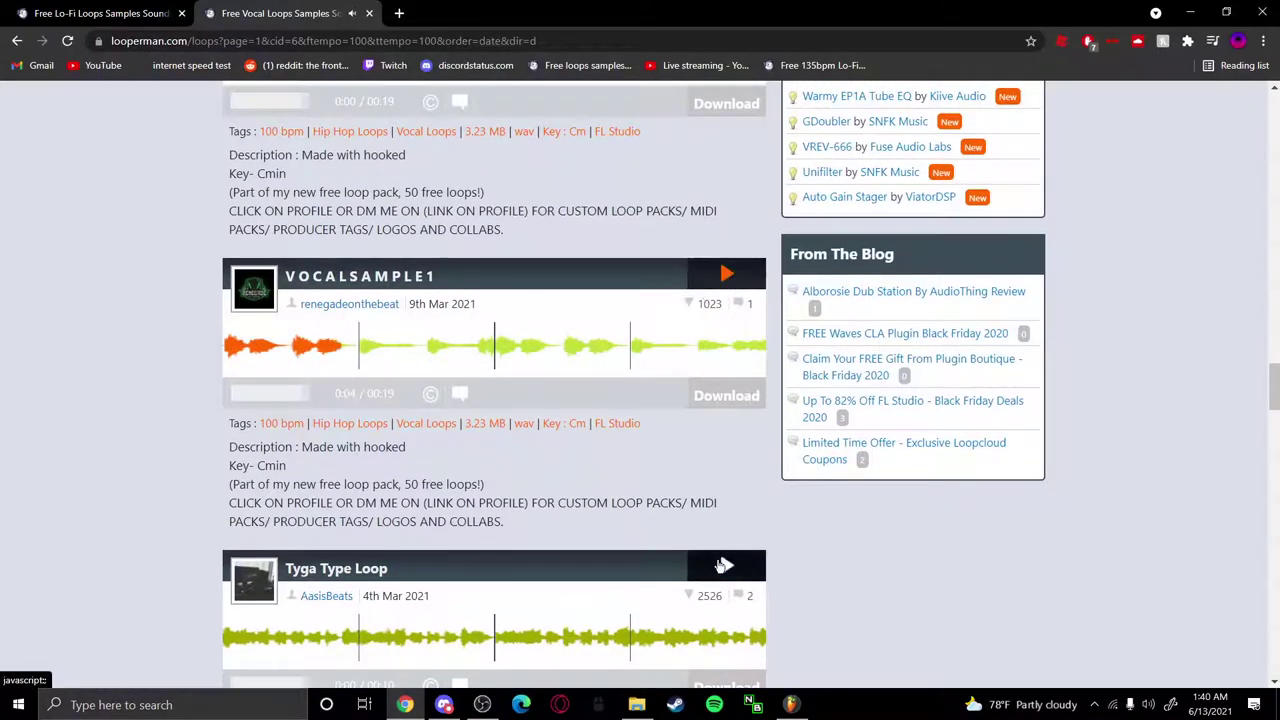
pyautogui.click(724, 568)
pyautogui.scroll(-3, 722, 560)
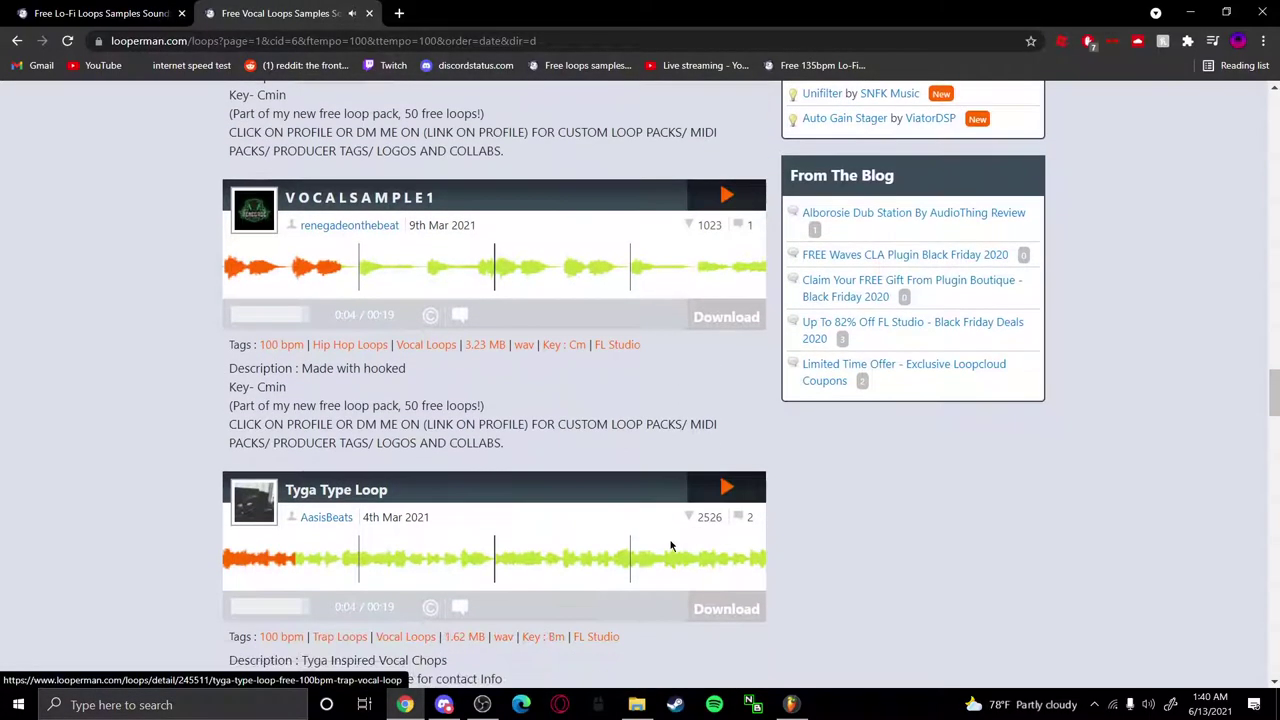
# Preview the loops "Tyga Club Banger Type Loop" and "Honeymoon - Lil Tecca X Swae Lee Loop Part 3"
pyautogui.click(724, 530)
pyautogui.click(724, 528)
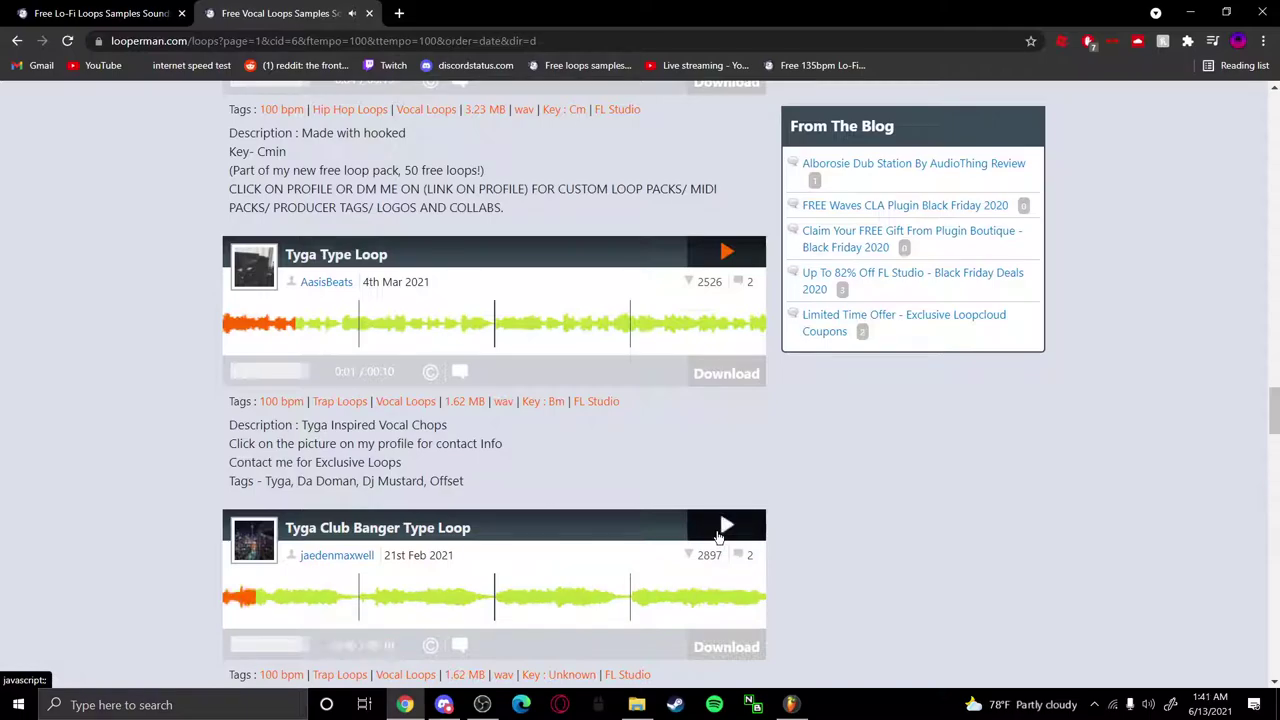
pyautogui.scroll(-3, 712, 526)
pyautogui.click(728, 430)
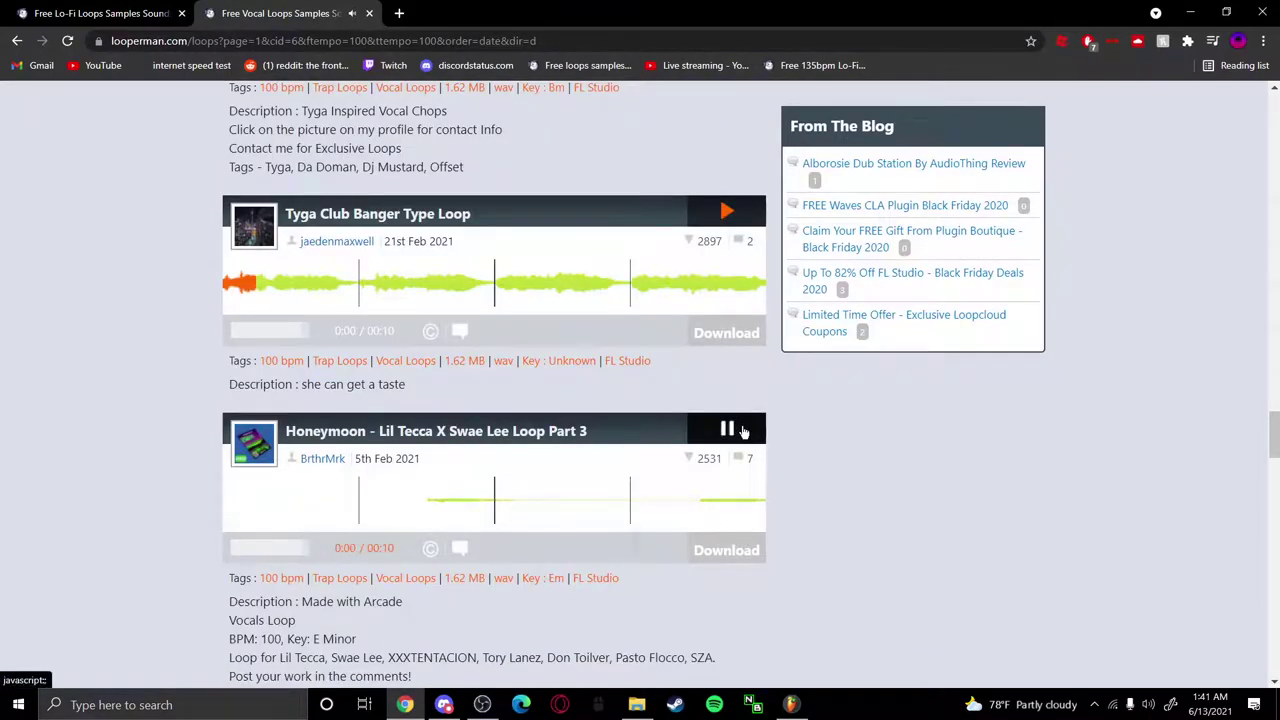
pyautogui.scroll(15, 740, 430)
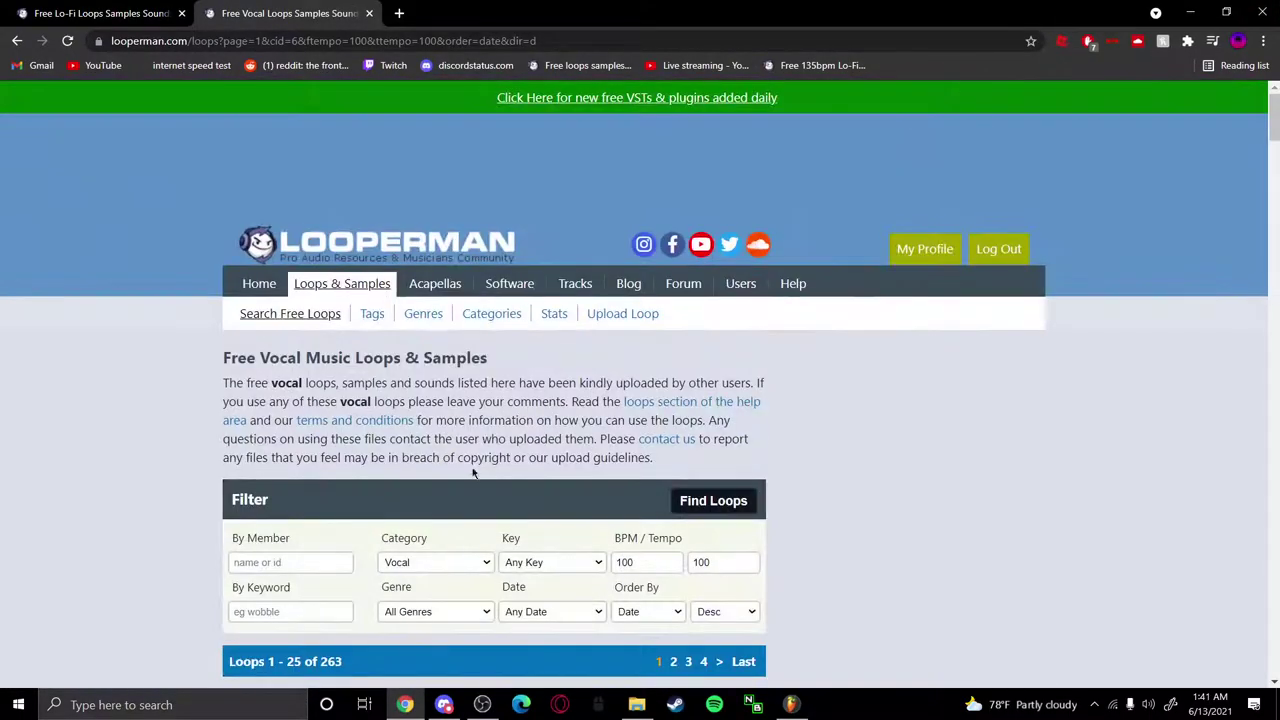
pyautogui.scroll(-1, 455, 476)
pyautogui.click(412, 533)
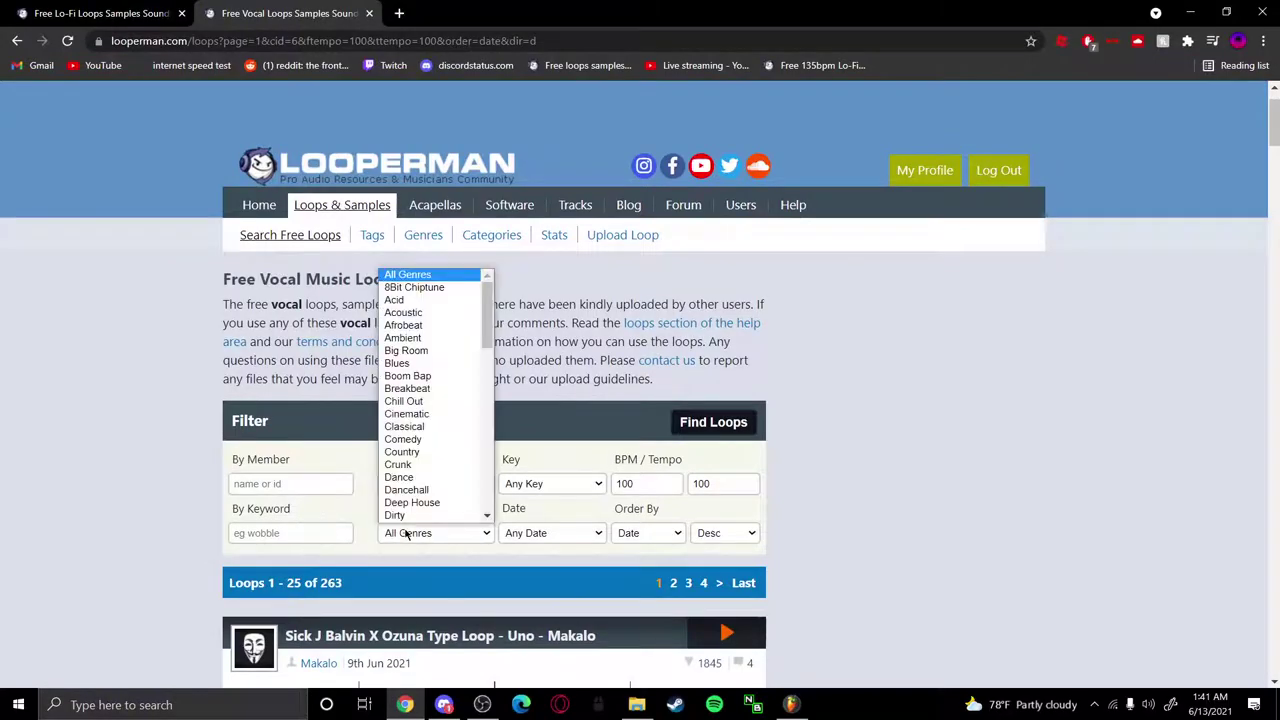
# Switch to Discord and send a full-screen snip of the OBS window in the open direct conversation
pyautogui.click(443, 704)
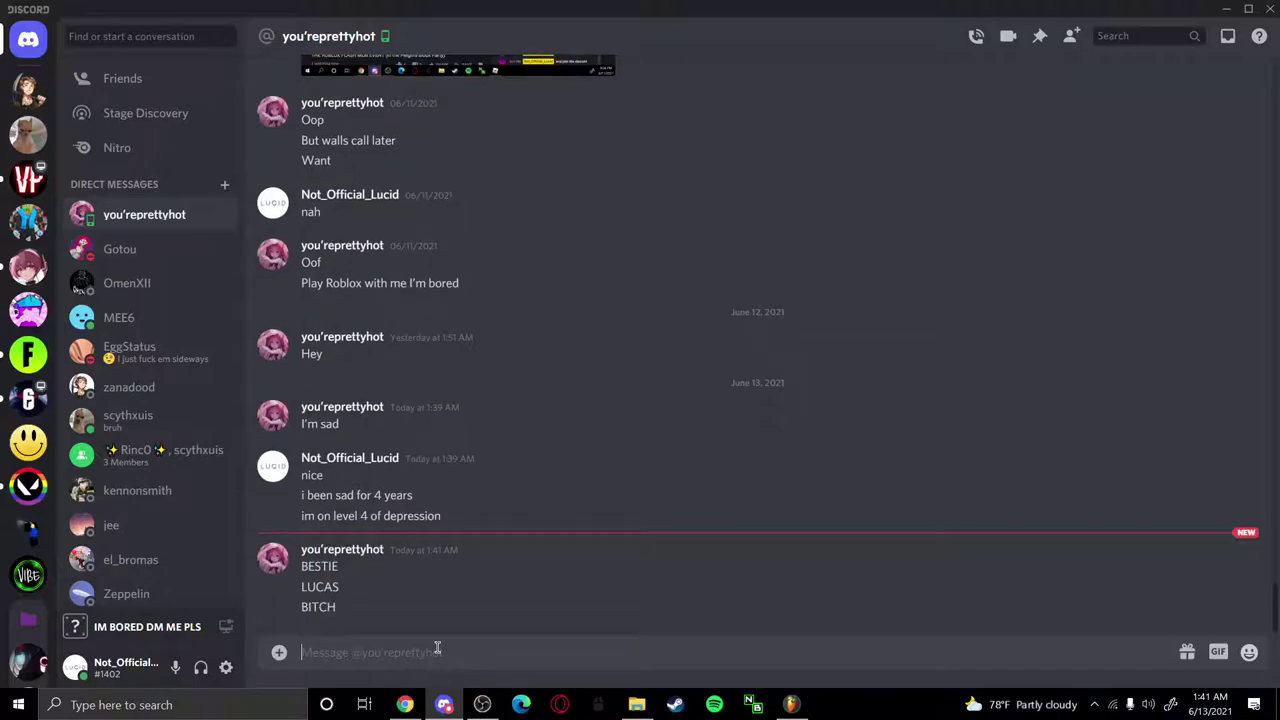
pyautogui.press('super+shift+s')
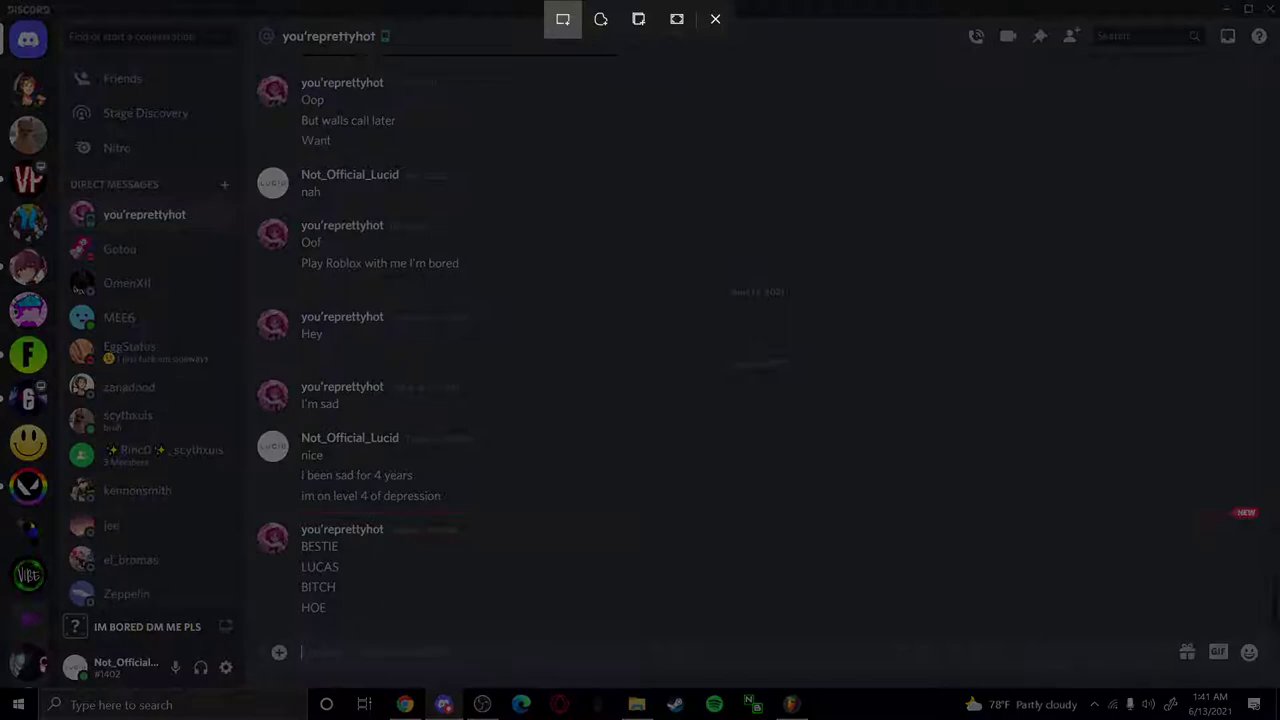
pyautogui.moveTo(1, 1); pyautogui.dragTo(0, 640)
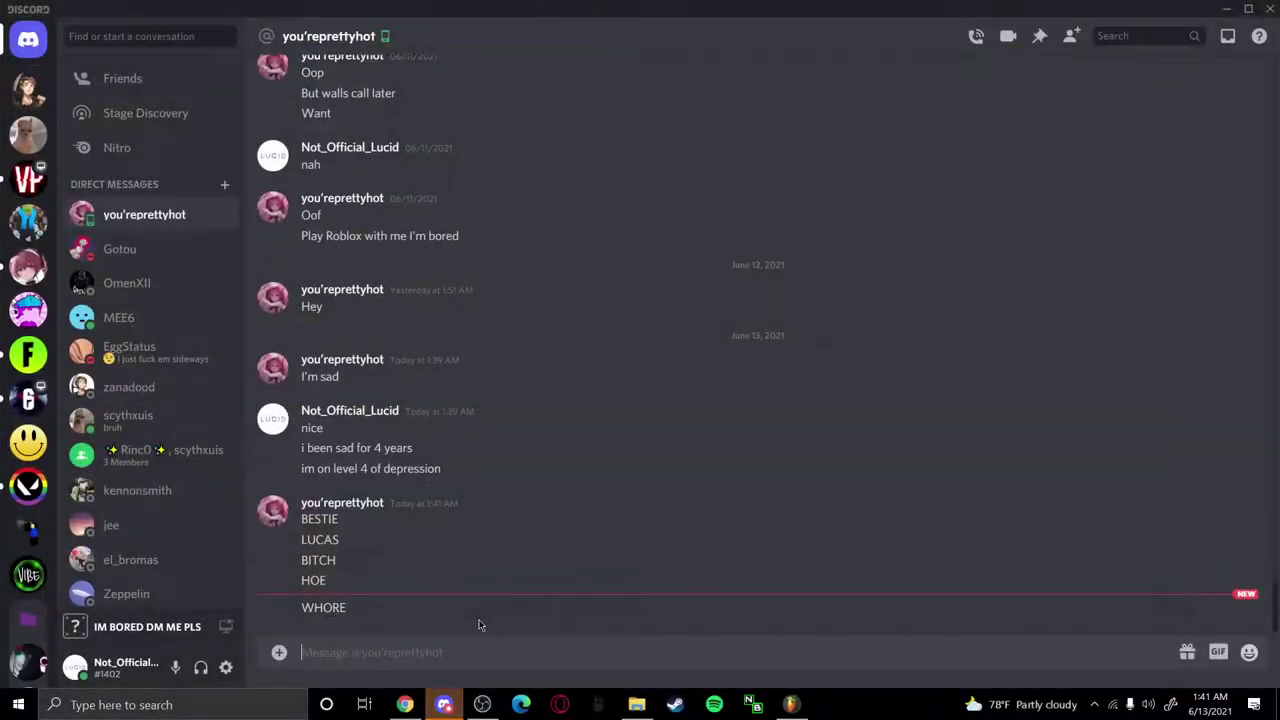
pyautogui.hotkey('ctrl', 'v')
pyautogui.press('Return')
# Send the messages "18 FUCKING MINS" and "AND YOU RUINGED IT" in the conversation
pyautogui.write('t')
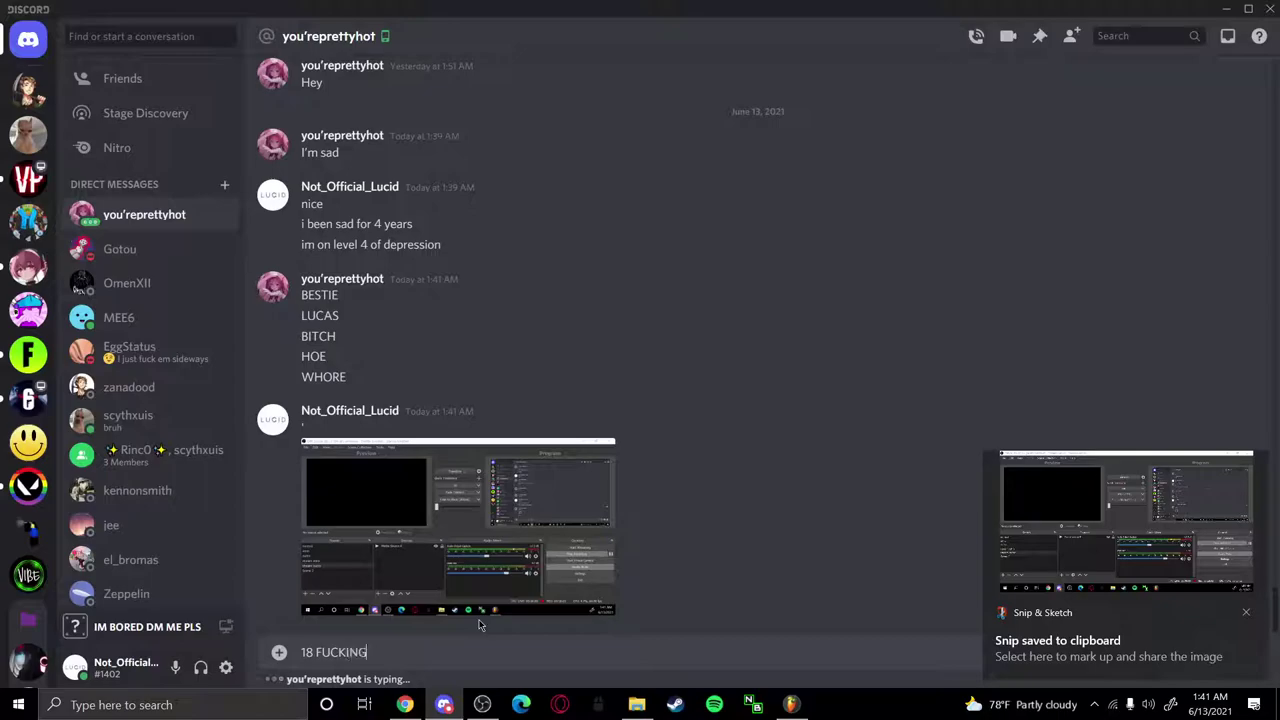
pyautogui.write('8 FUCKING MINS')
pyautogui.press('Return')
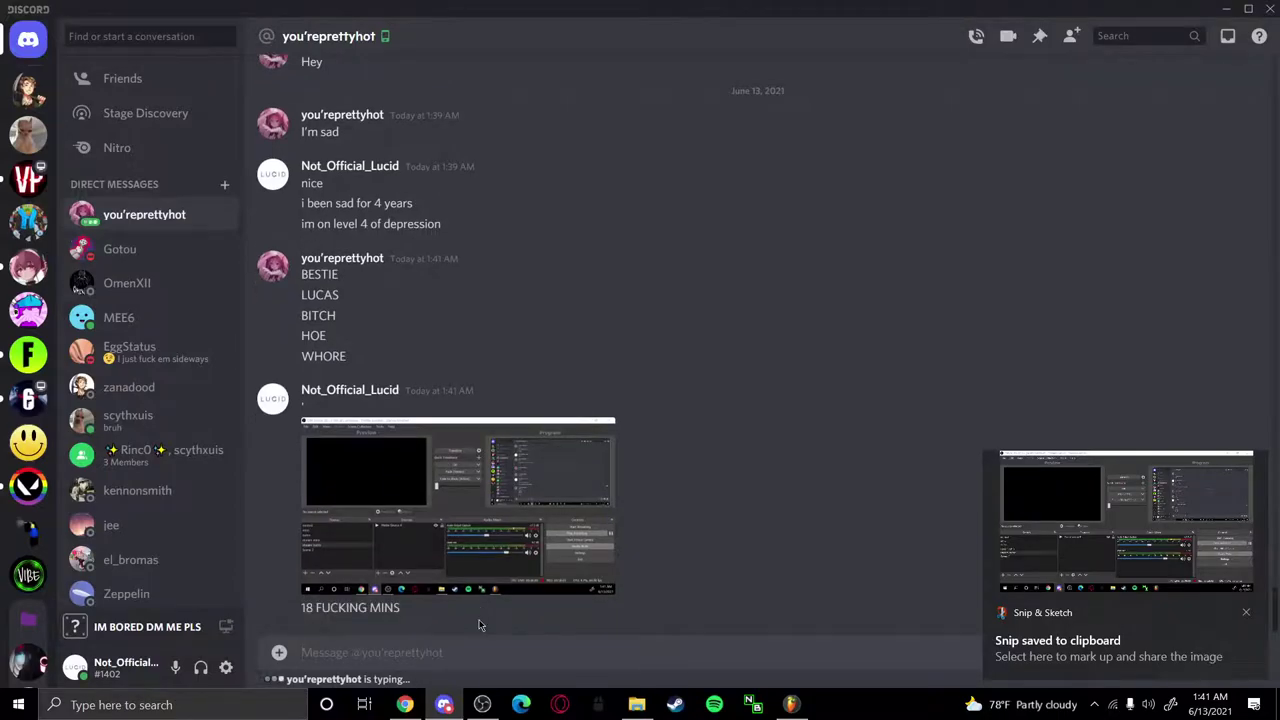
pyautogui.write('AND YOU RUINGED IT')
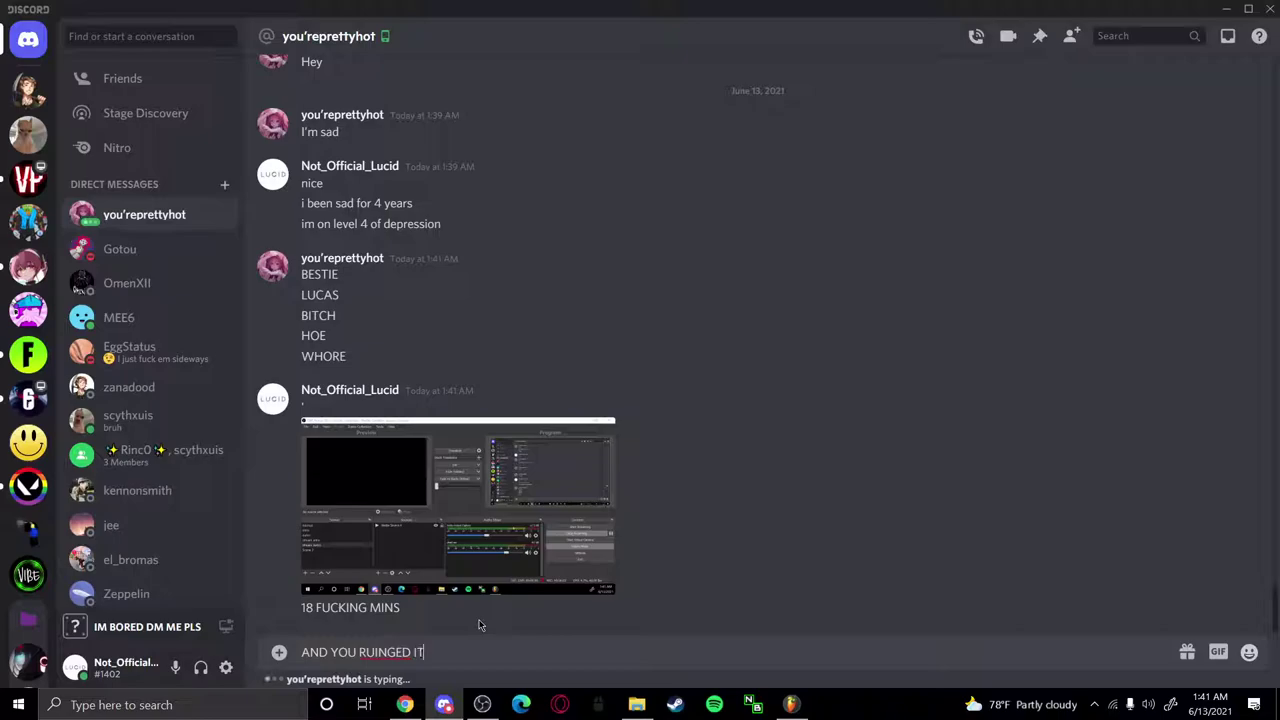
pyautogui.press('Return')
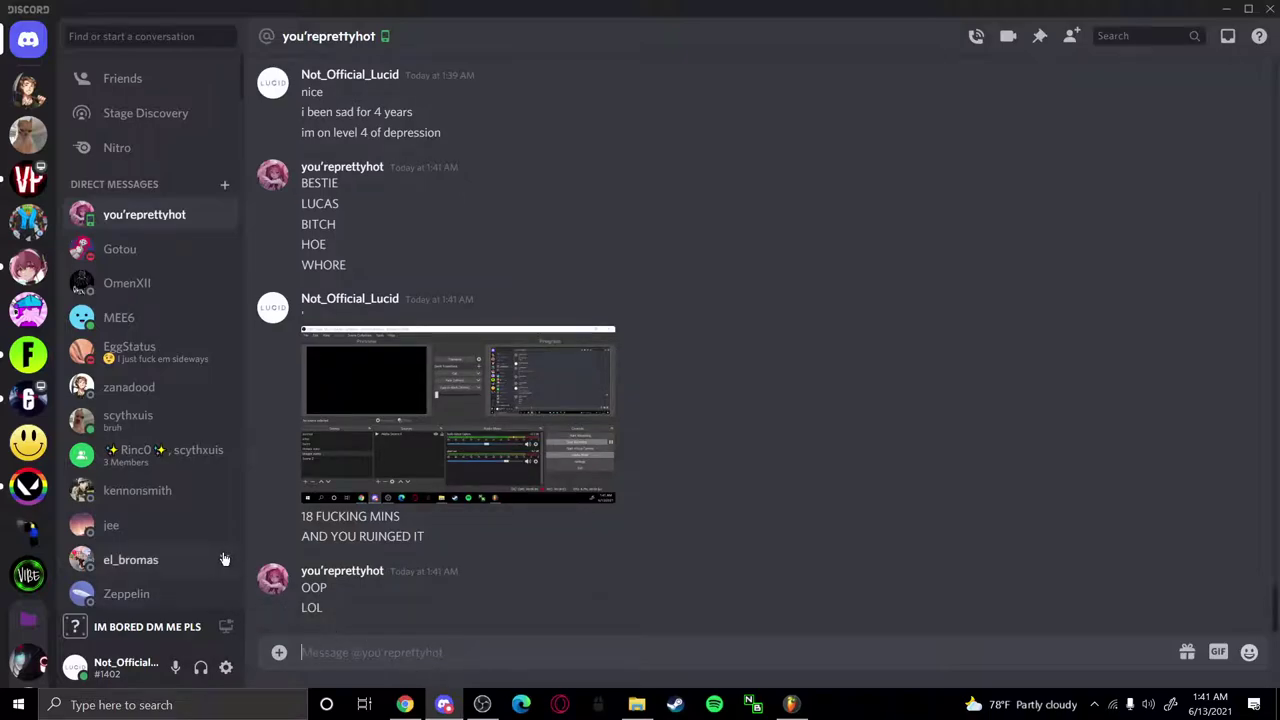
# Change the account's online status and send the message "FUCK THIS IM OUT"
pyautogui.click(75, 668)
pyautogui.click(126, 590)
pyautogui.write('FUCK THIS IM OUT')
pyautogui.press('Return')
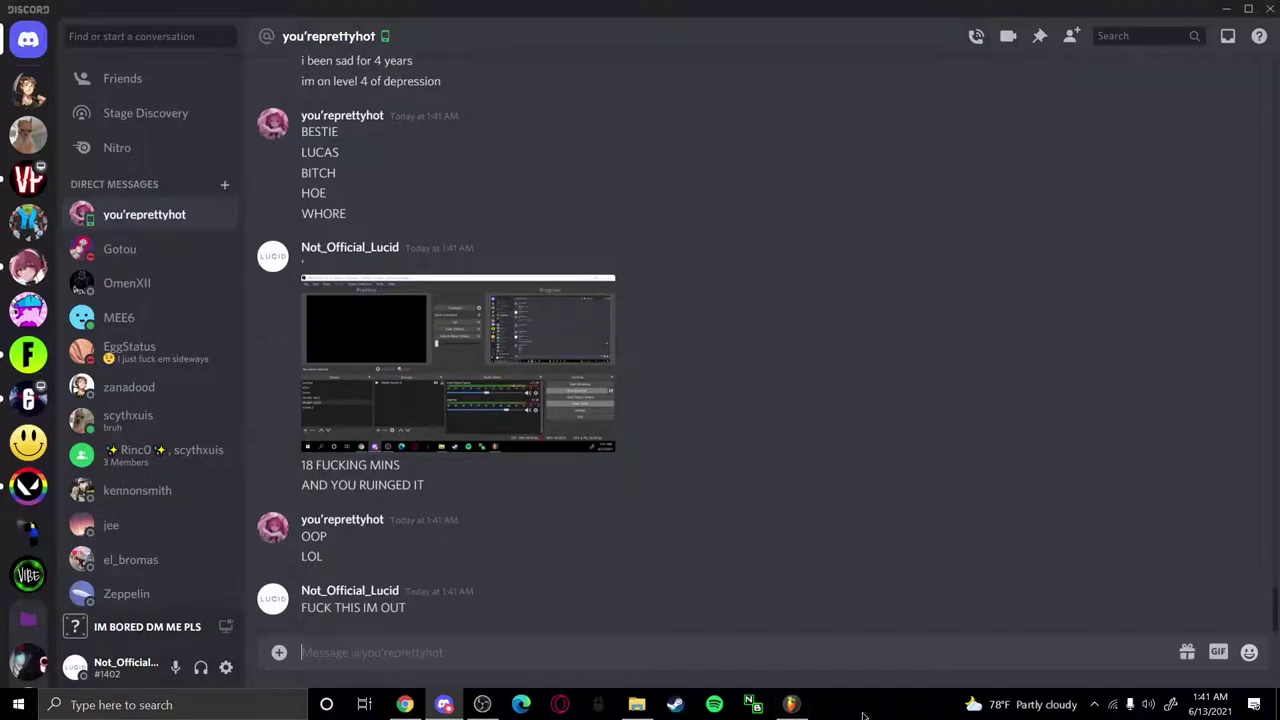
# Close the Discord window and return to the Looperman page in Chrome
pyautogui.hotkey('alt', 'Tab')
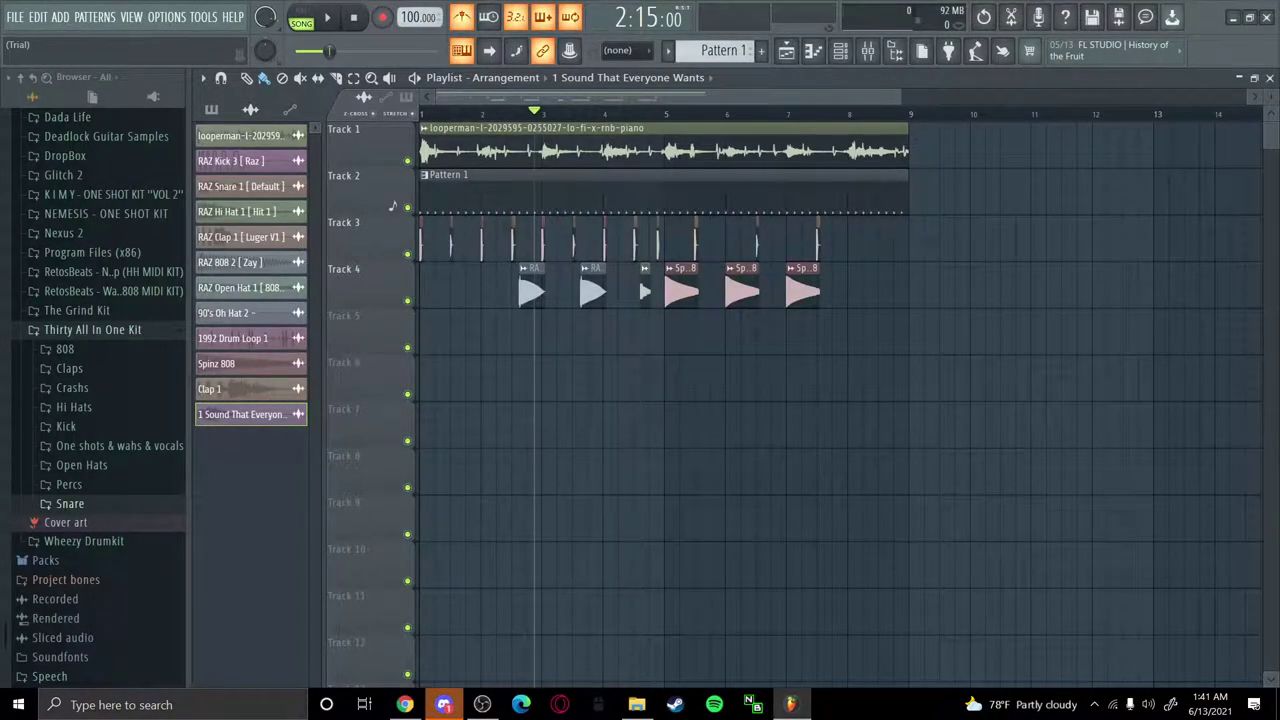
pyautogui.click(443, 704)
pyautogui.click(366, 704)
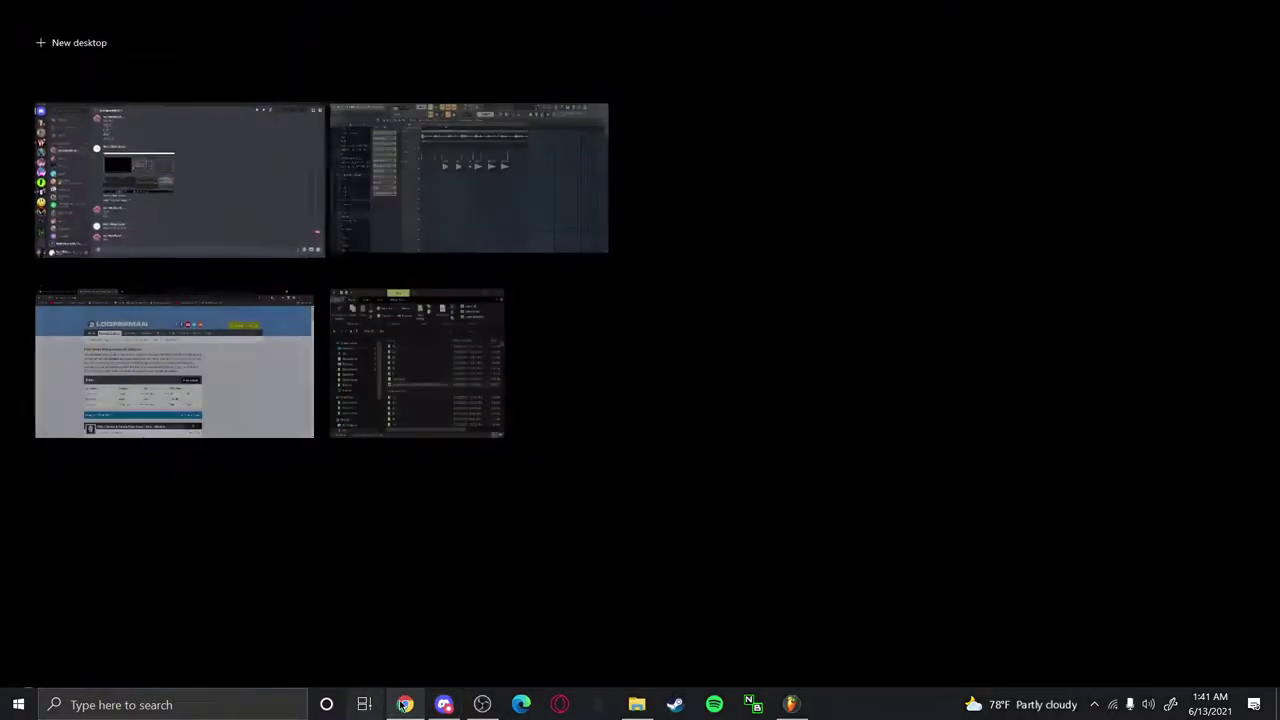
pyautogui.press('Escape')
pyautogui.click(1270, 8)
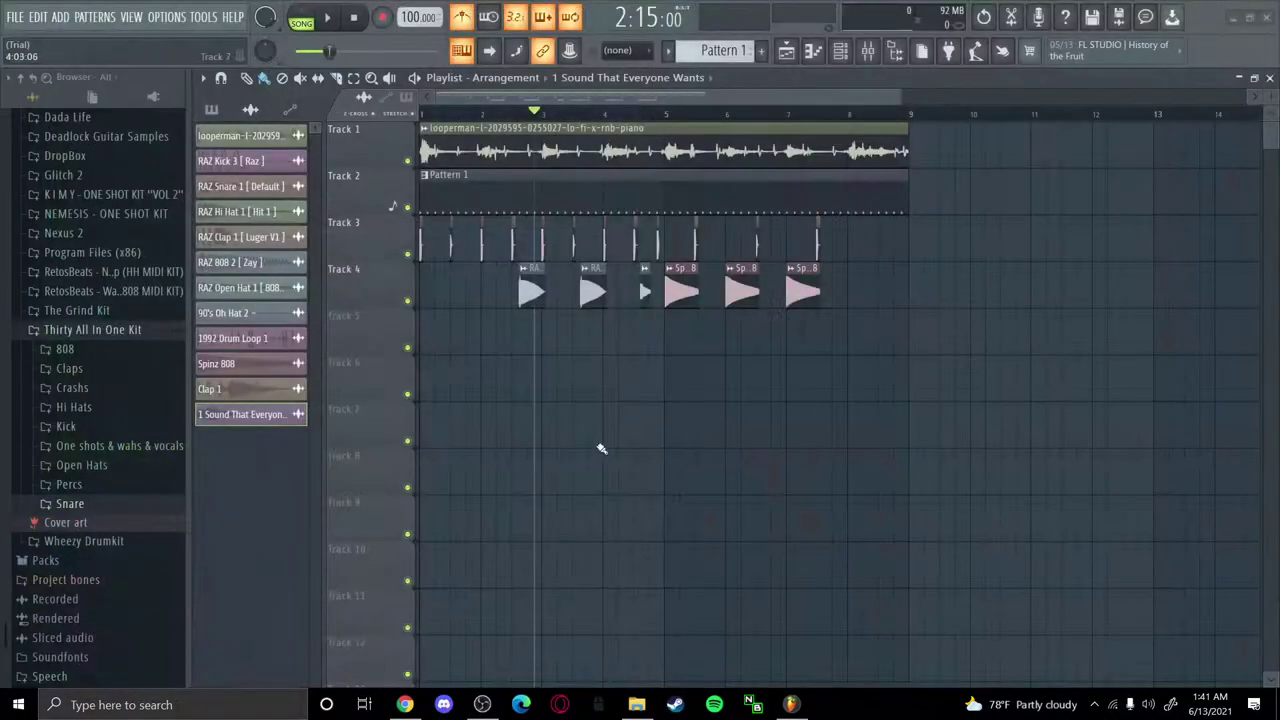
pyautogui.click(404, 704)
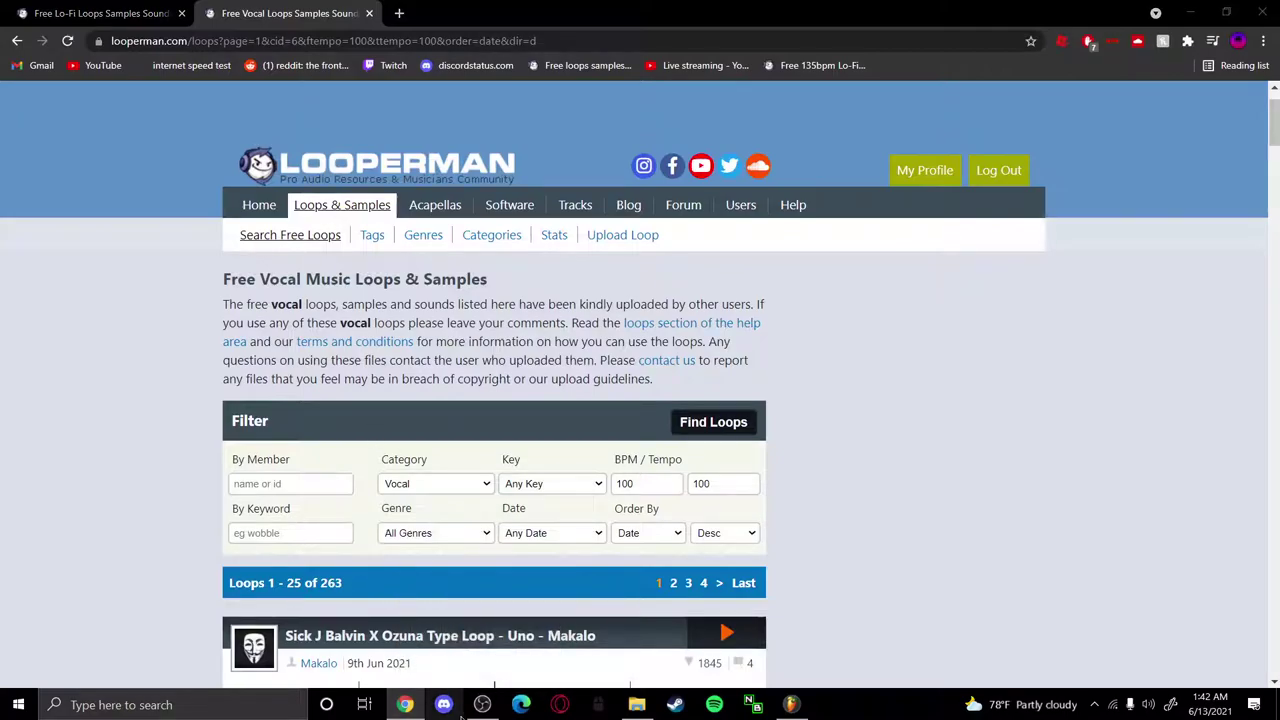
# Switch to Discord to check the account's status options, and close its window again
pyautogui.click(443, 704)
pyautogui.click(108, 660)
pyautogui.press('Escape')
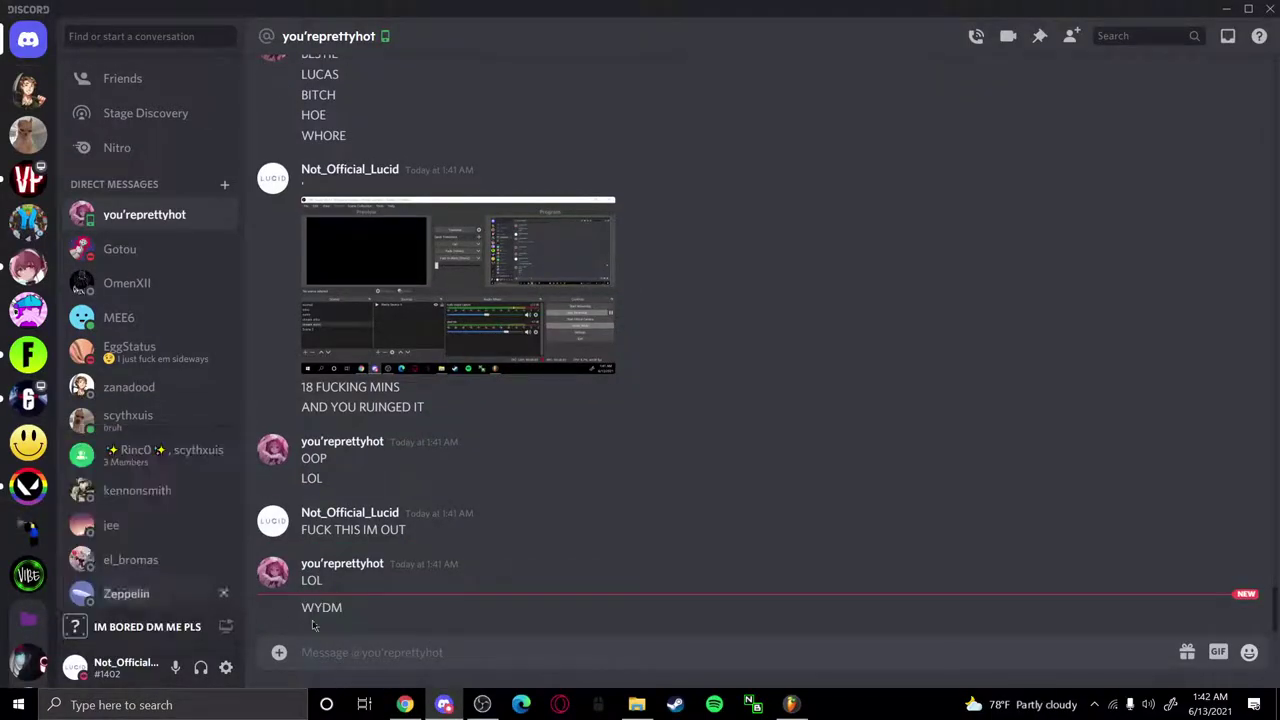
pyautogui.click(1269, 8)
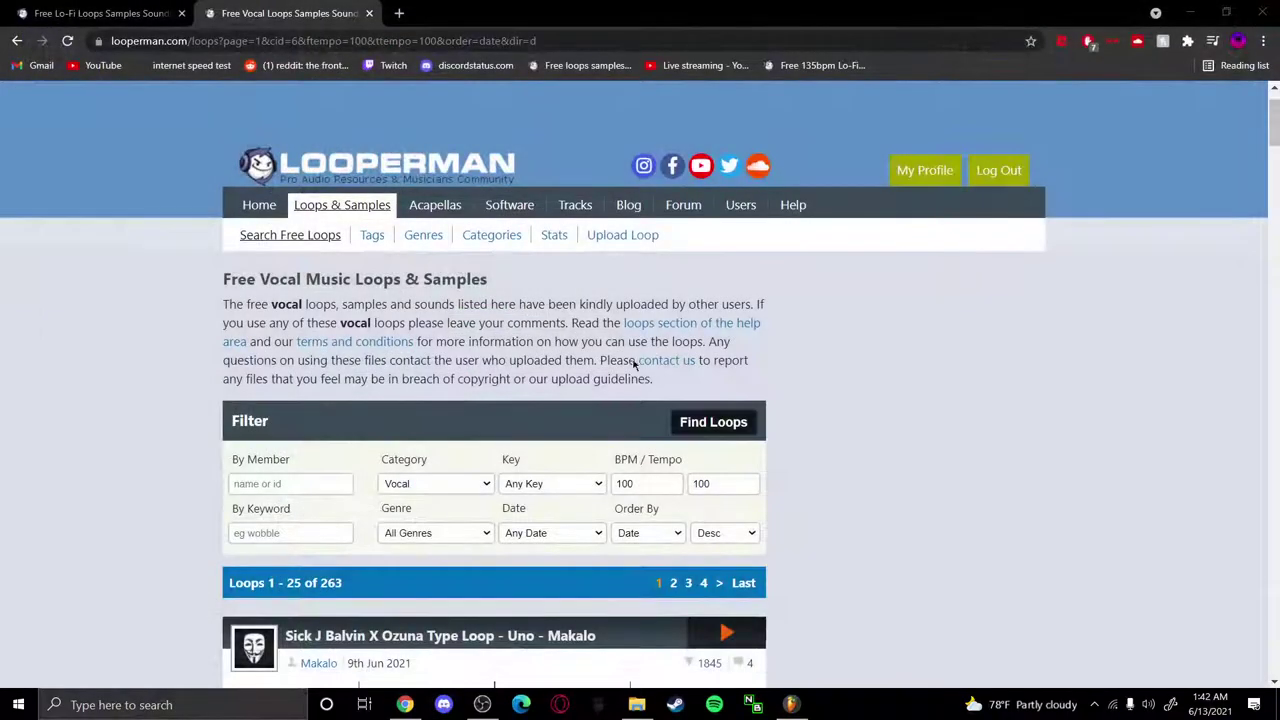
# Preview the loops "Honeymoon - Lil Tecca X Swae Lee Loop Part 3" and "CLUBBANGERVOCAL5" further down the list
pyautogui.scroll(-10, 584, 445)
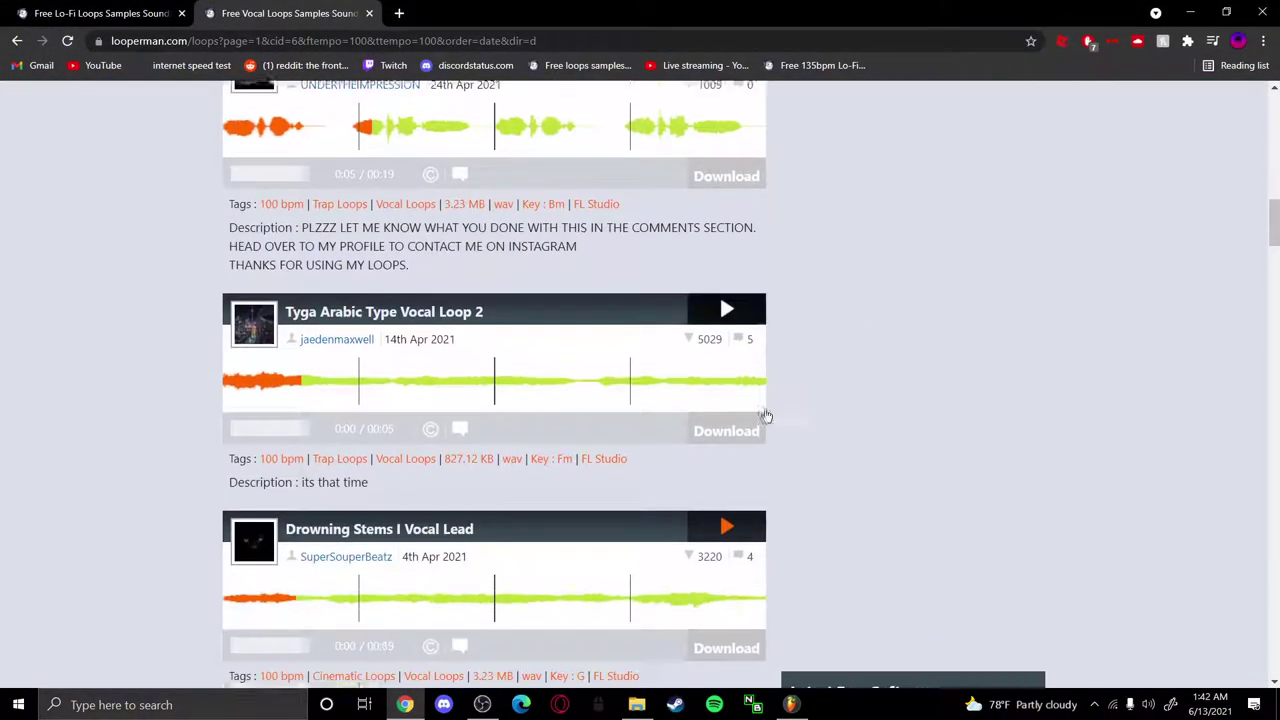
pyautogui.tripleClick(757, 455)
pyautogui.scroll(-4, 760, 470)
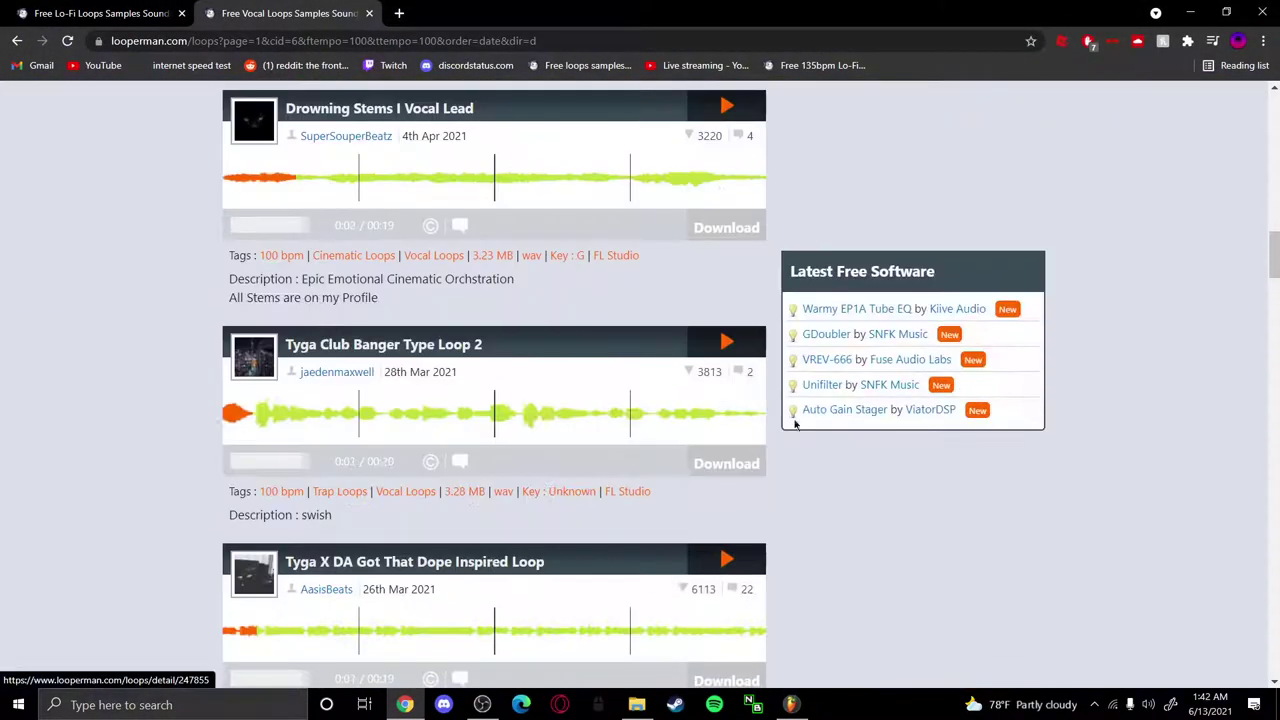
pyautogui.scroll(-20, 883, 532)
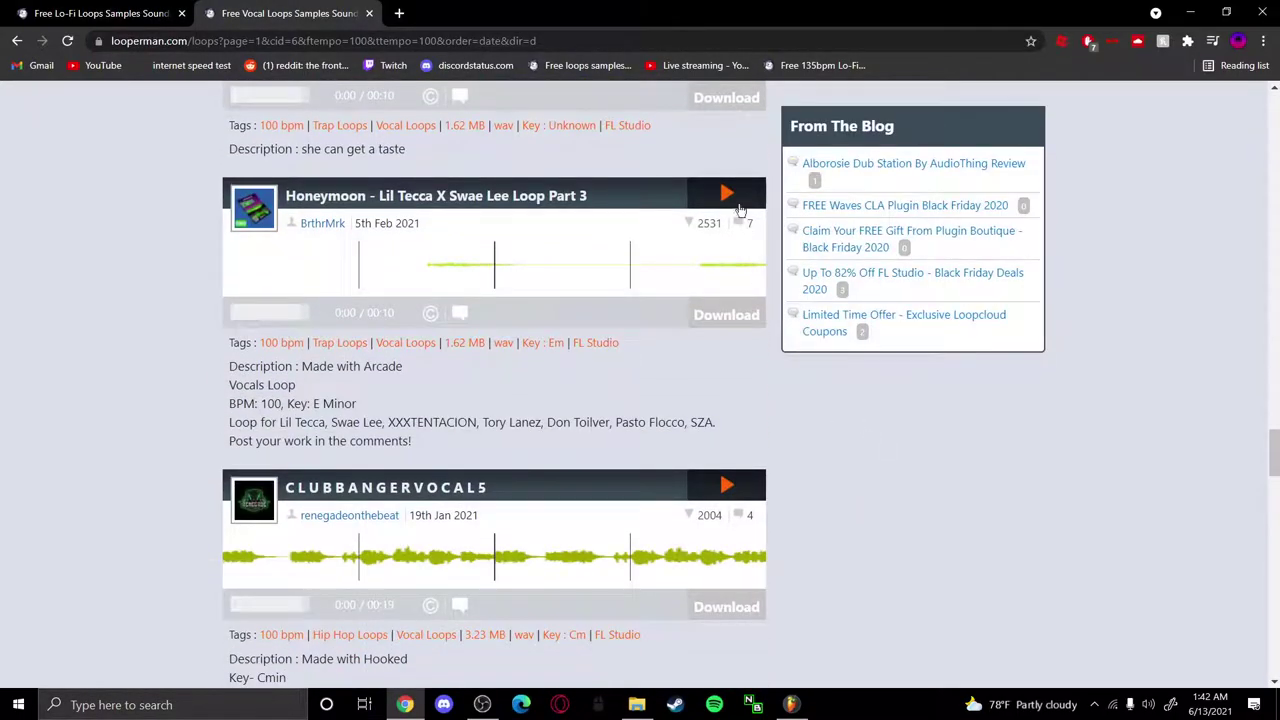
pyautogui.click(727, 195)
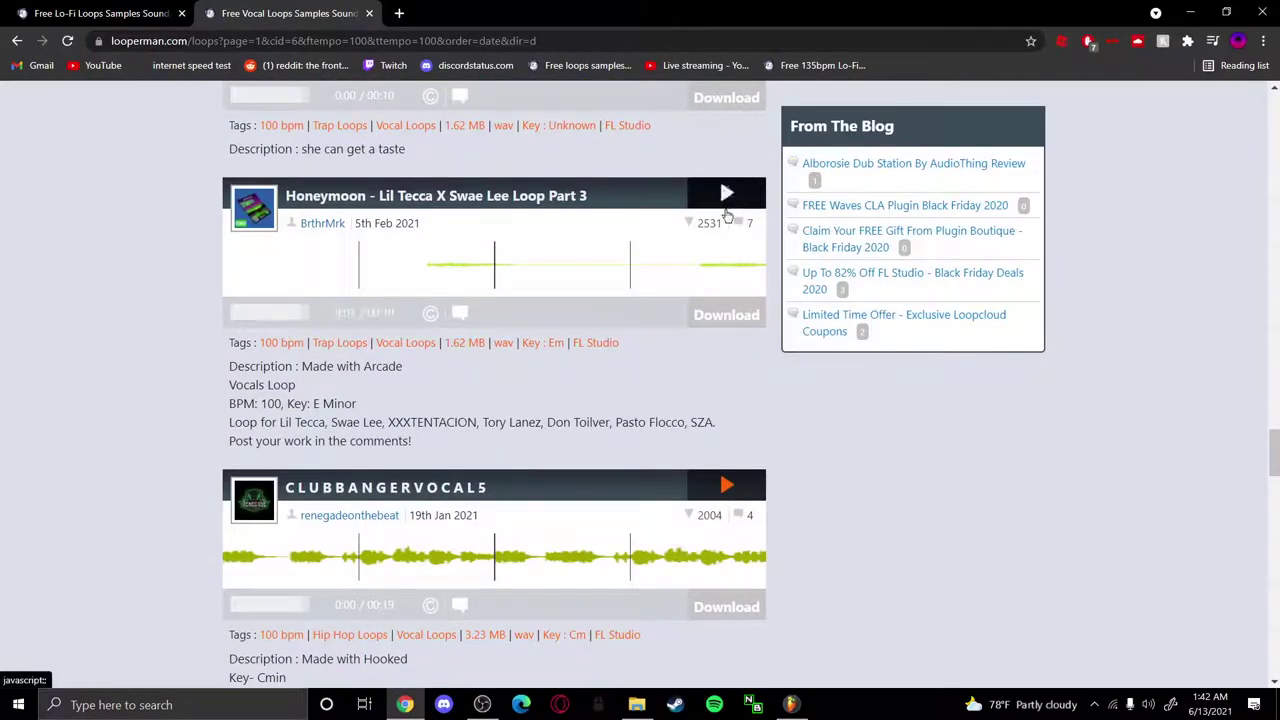
pyautogui.click(730, 489)
# Preview the loops "Soft Cathedral Vocal Pop Melody" and "Tyga X Club Vocals Vox"
pyautogui.scroll(-12, 736, 497)
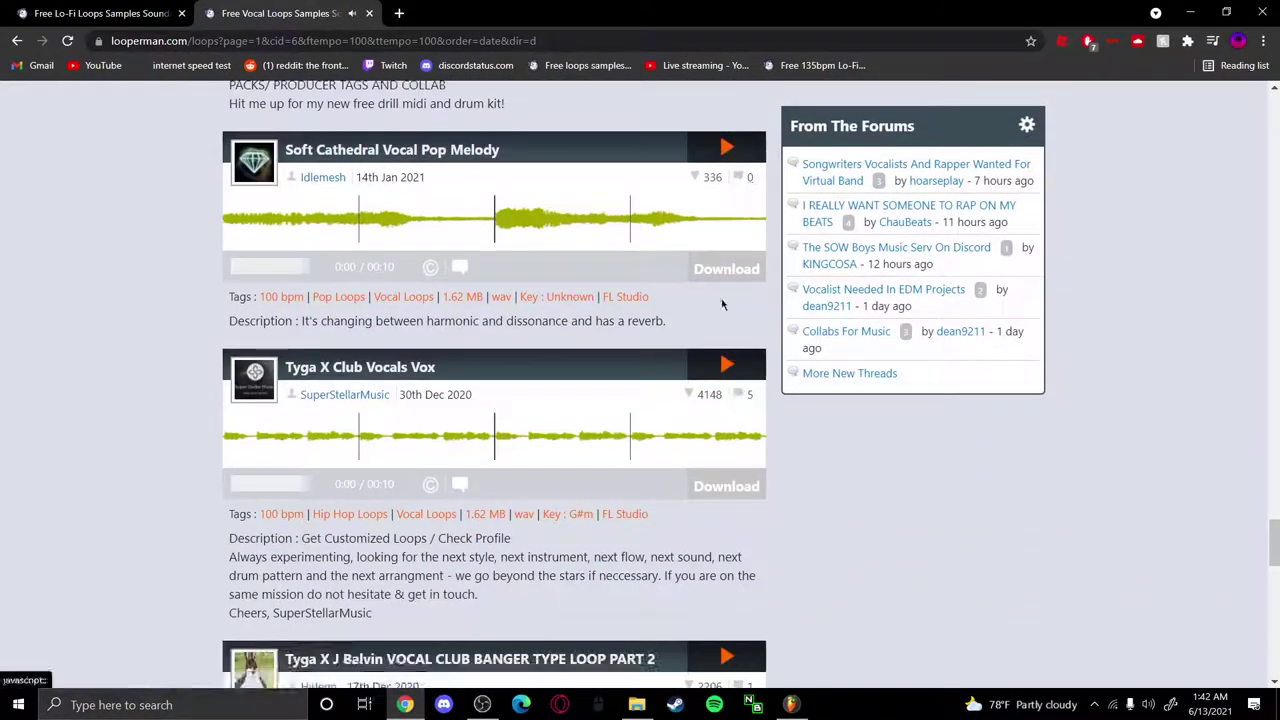
pyautogui.click(726, 148)
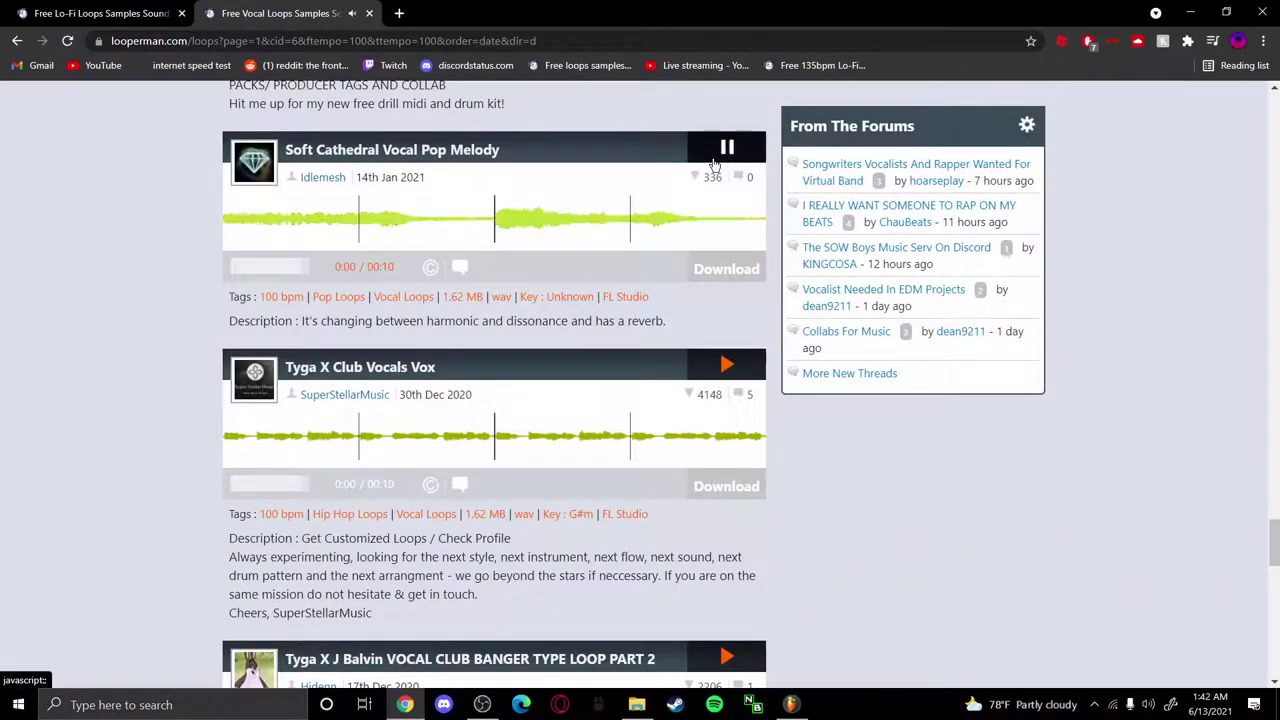
pyautogui.click(722, 150)
pyautogui.click(735, 365)
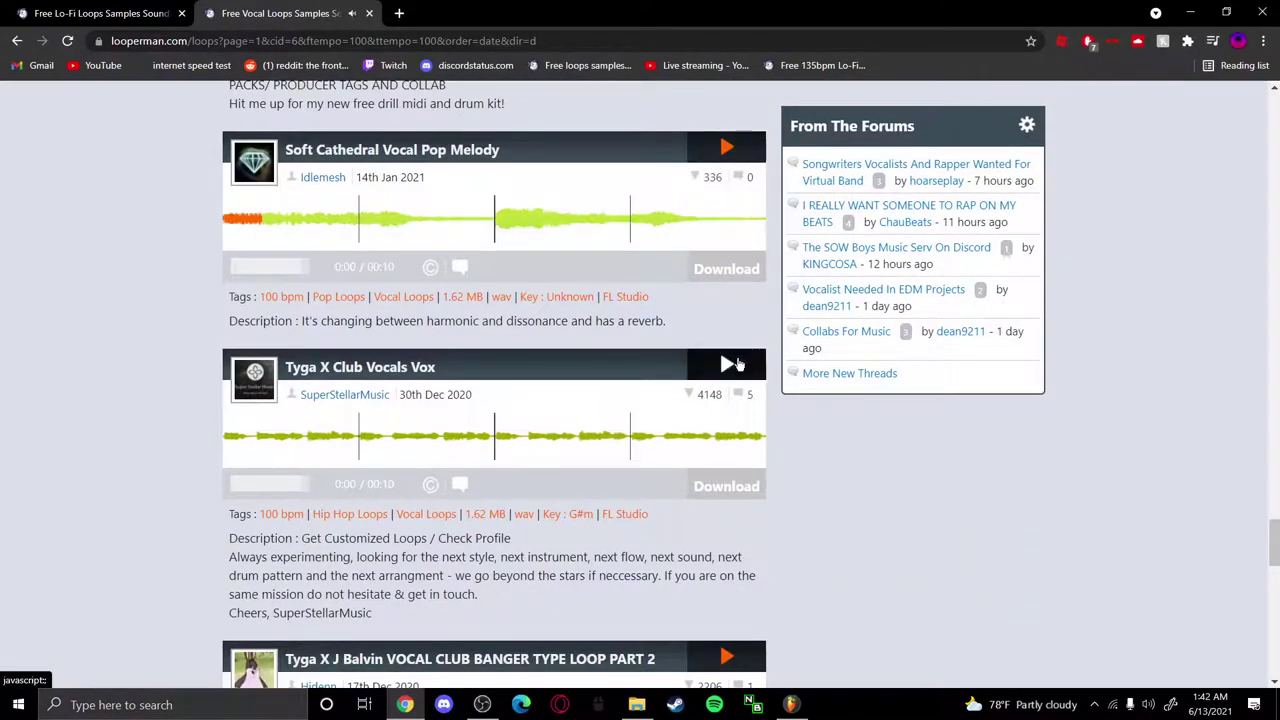
# Preview the loops "Tyga X J Balvin VOCAL CLUB BANGER TYPE LOOP PART 2" and "Female File 100"
pyautogui.scroll(-4, 740, 365)
pyautogui.click(724, 262)
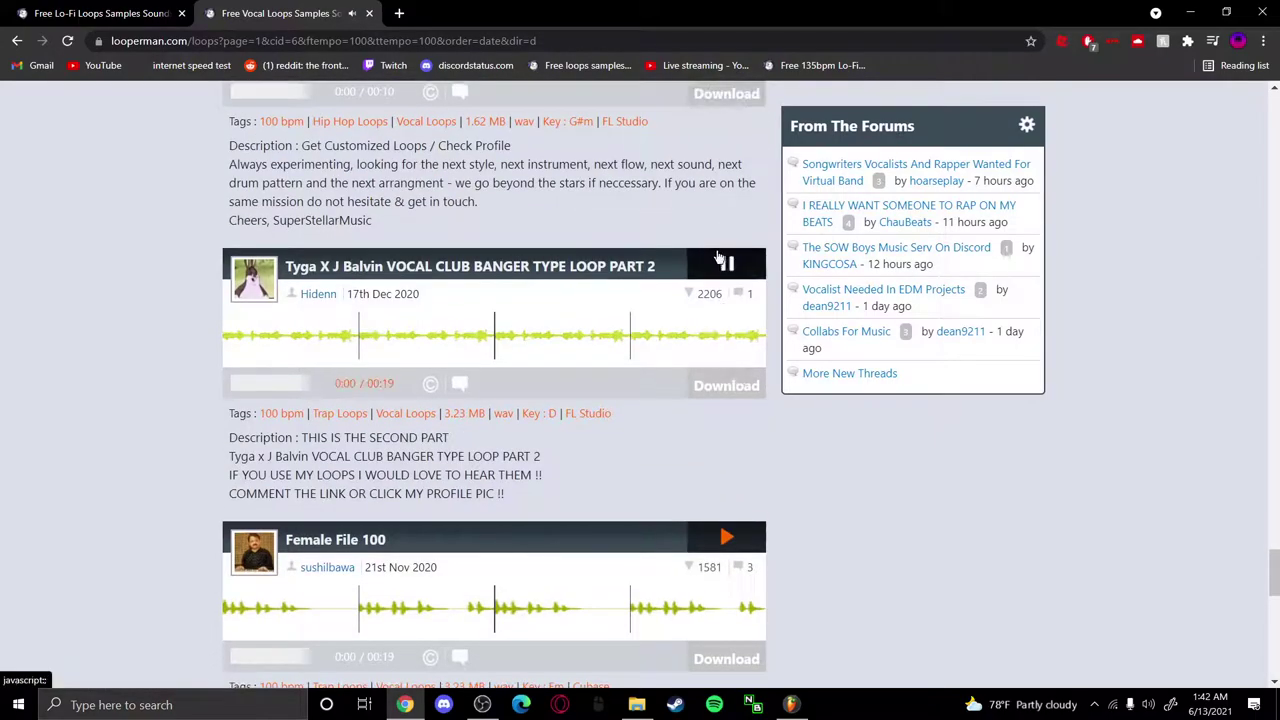
pyautogui.click(727, 538)
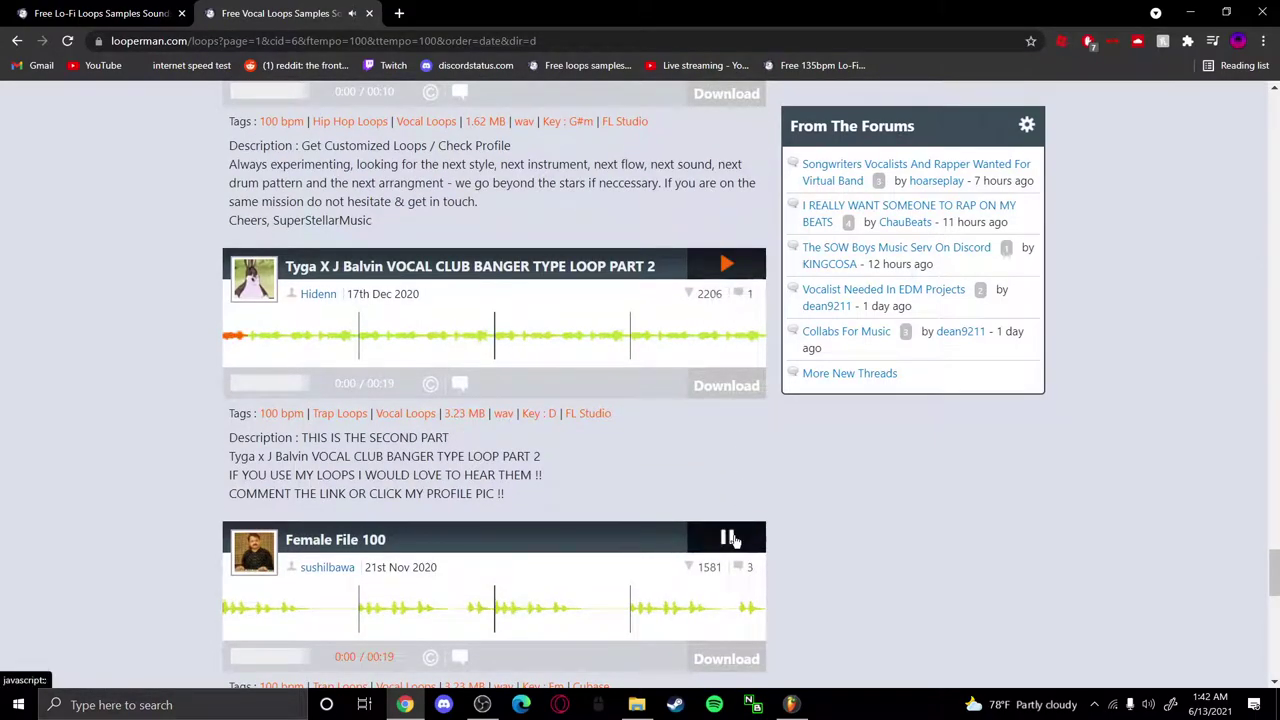
# Preview the loop "Trap Vocal Tyga 100" and stop its playback
pyautogui.scroll(-5, 733, 540)
pyautogui.click(727, 285)
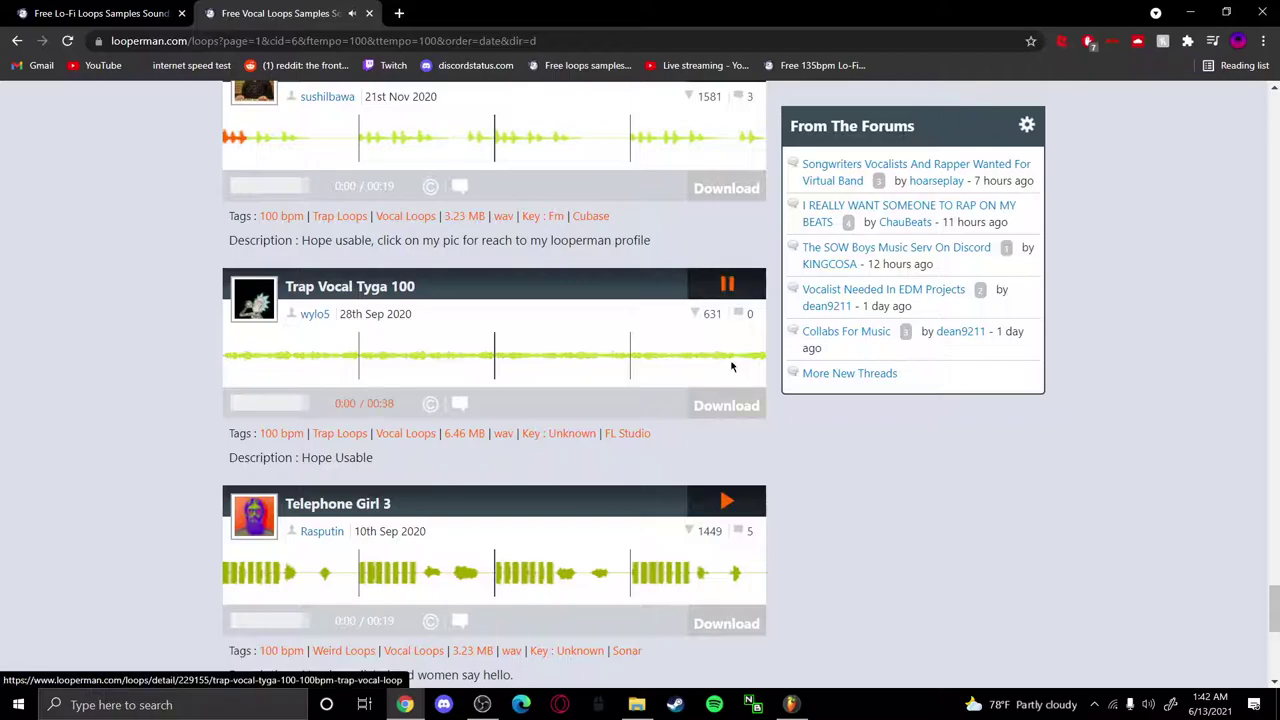
pyautogui.click(735, 281)
# Keep the loop filter's category at Vocal and clear both BPM / Tempo limits
pyautogui.scroll(8, 1275, 432)
pyautogui.scroll(15, 1275, 432)
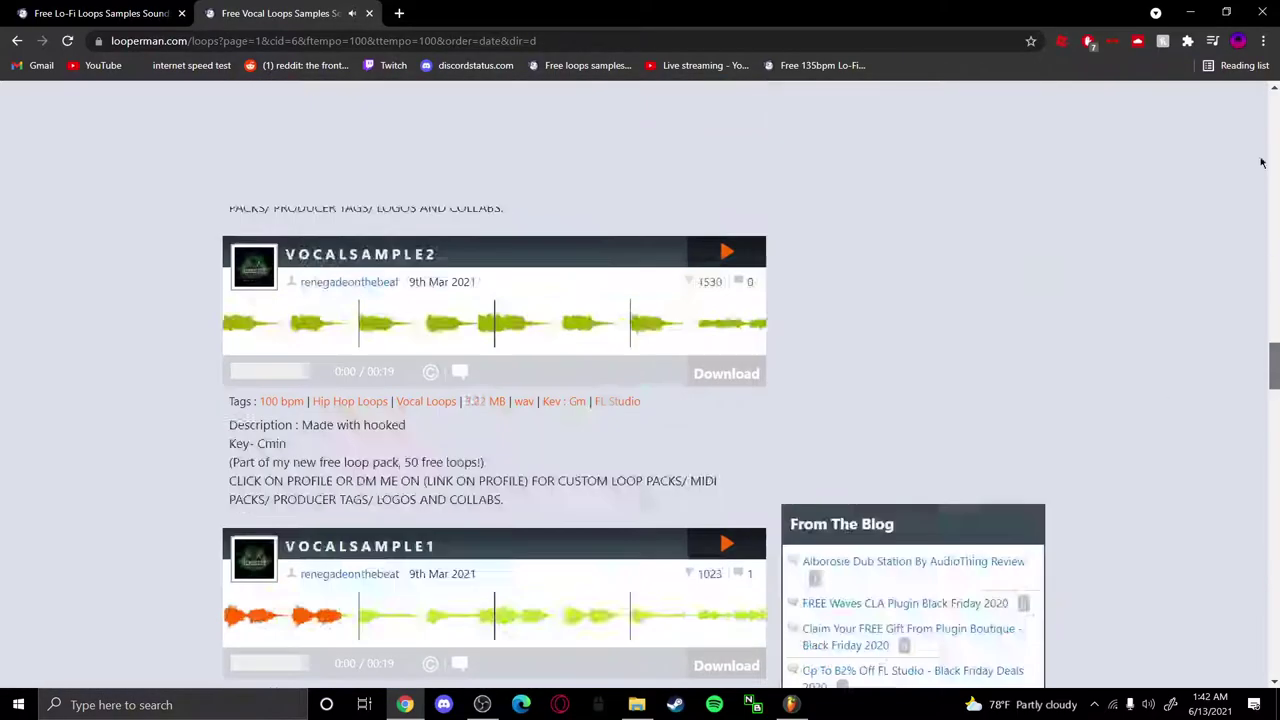
pyautogui.scroll(-2, 359, 413)
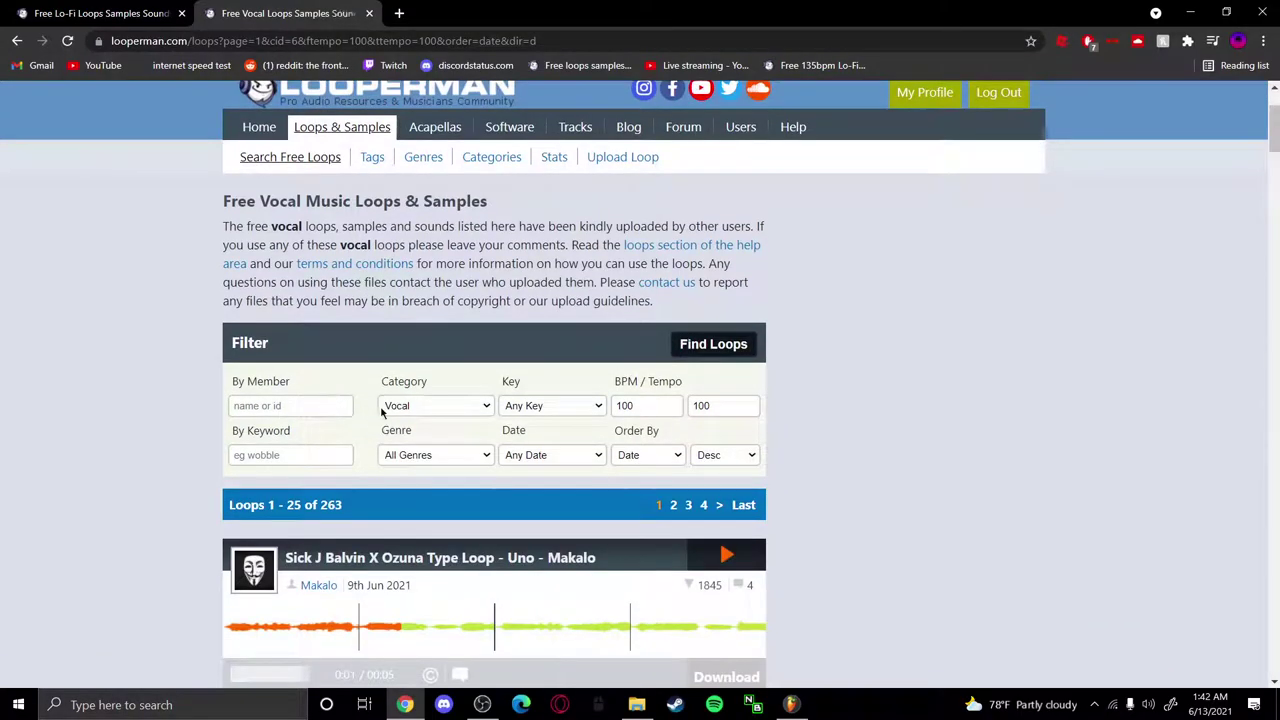
pyautogui.click(392, 408)
pyautogui.click(432, 412)
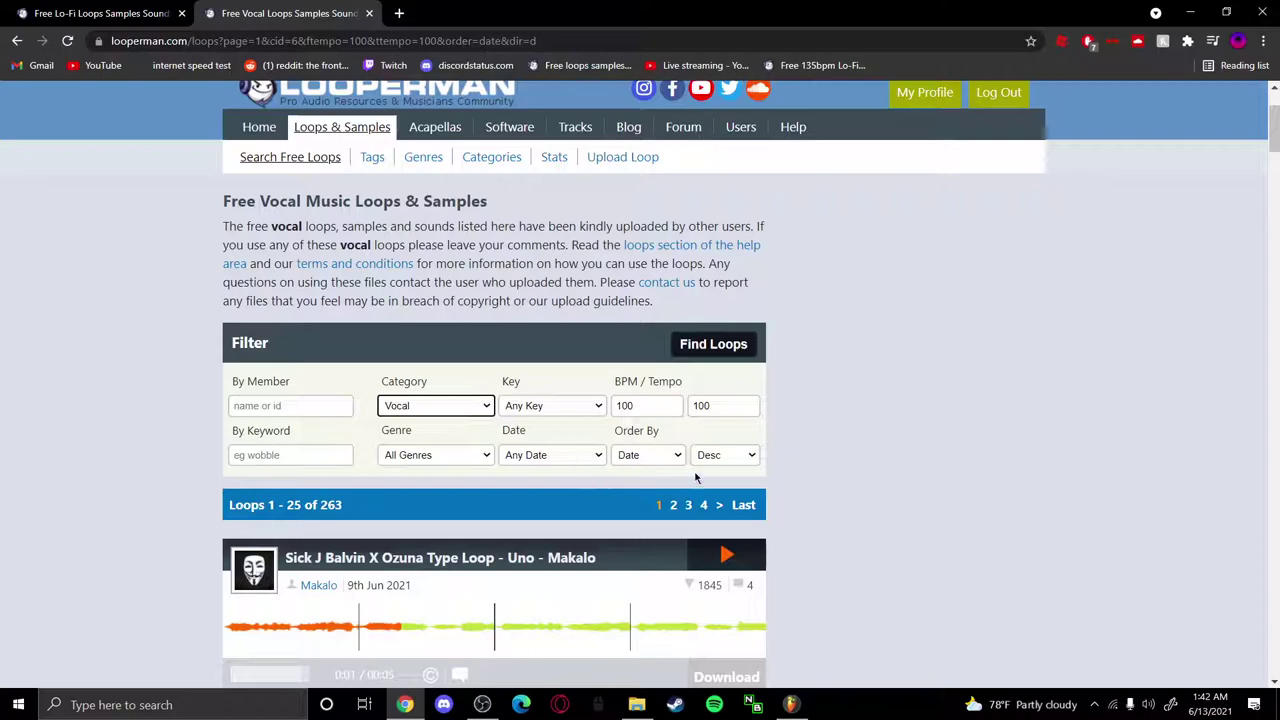
pyautogui.doubleClick(670, 405)
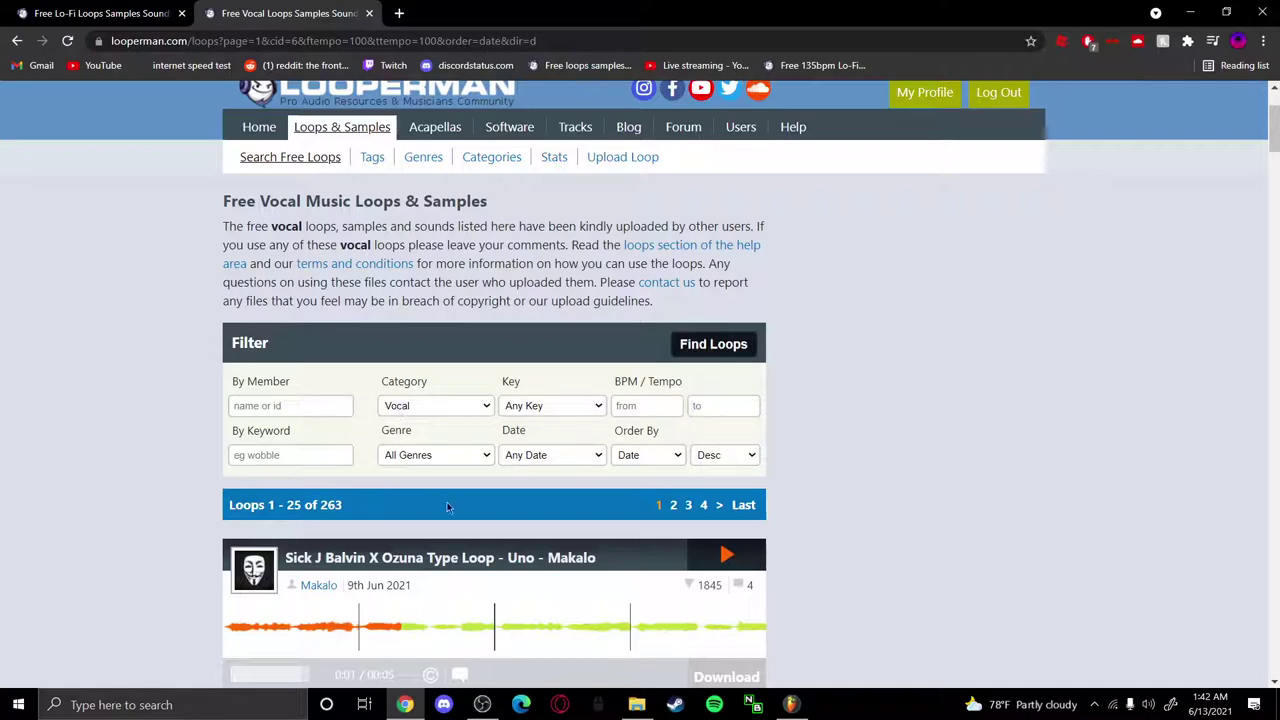
# Set the loop filter's genre to Lo-Fi
pyautogui.click(435, 455)
pyautogui.scroll(-5, 457, 343)
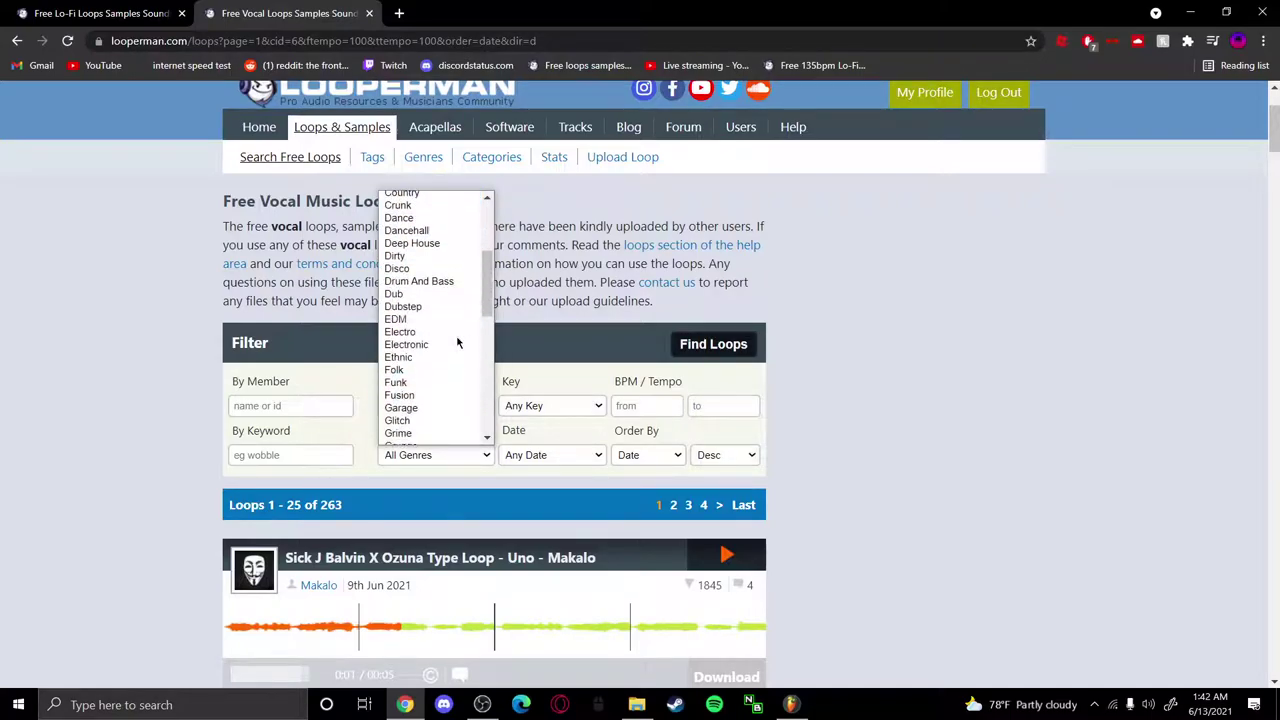
pyautogui.scroll(-3, 425, 310)
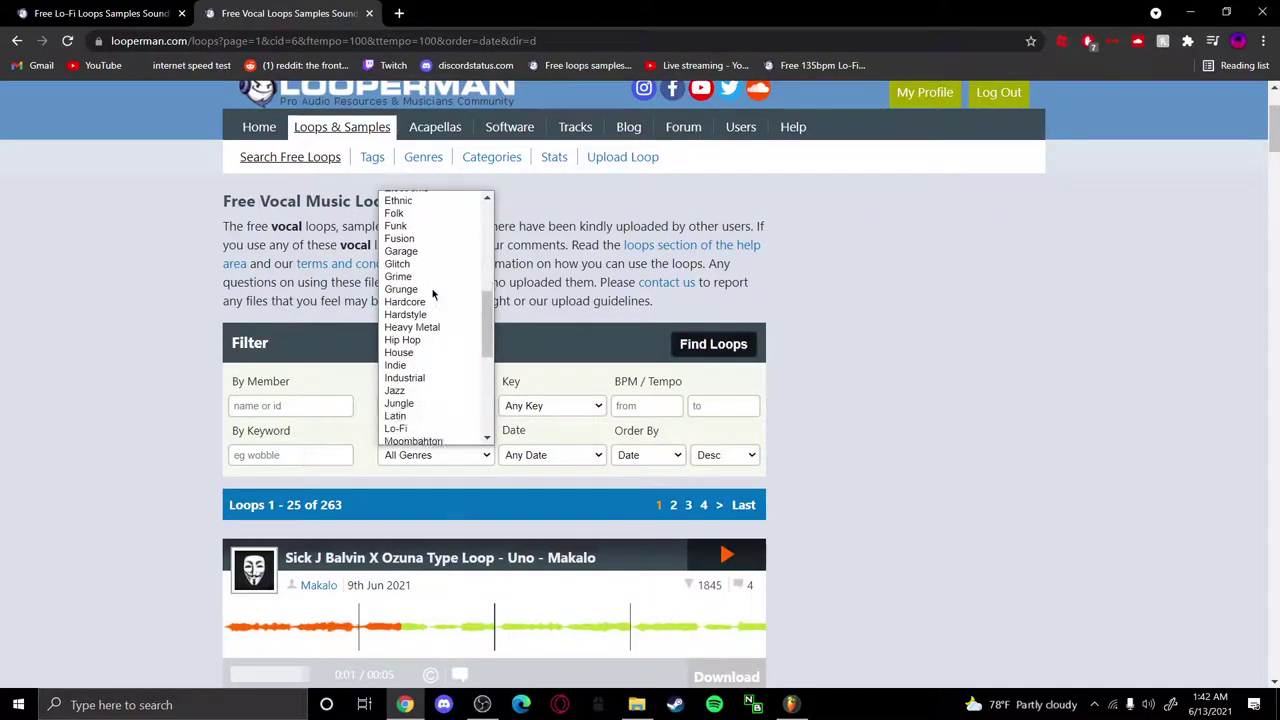
pyautogui.scroll(-3, 420, 372)
pyautogui.click(410, 346)
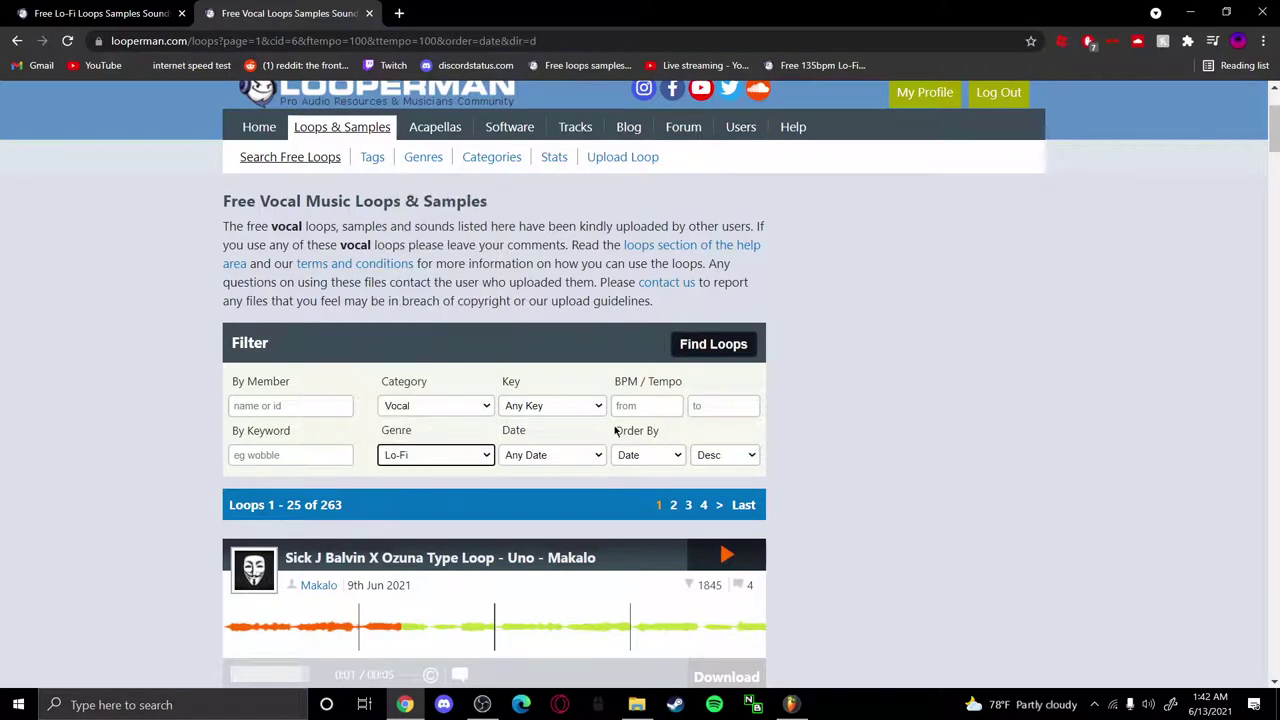
# Apply the Lo-Fi vocal filter to the loop search and preview the first loop, "Pablo"
pyautogui.click(713, 343)
pyautogui.scroll(-3, 713, 338)
pyautogui.click(722, 322)
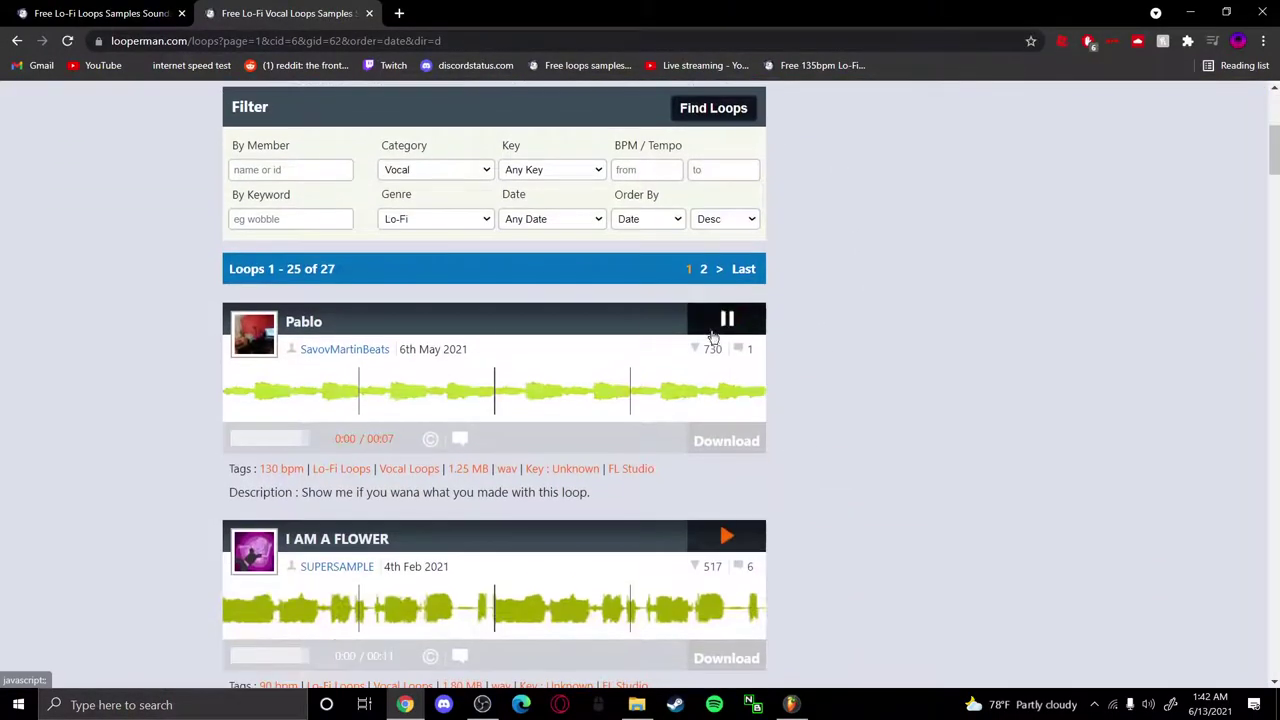
# Preview the loops "LOFI - OLD SAMPLE VOICE BY FRIEND 3" and "I AM A FLOWER"
pyautogui.scroll(-4, 712, 345)
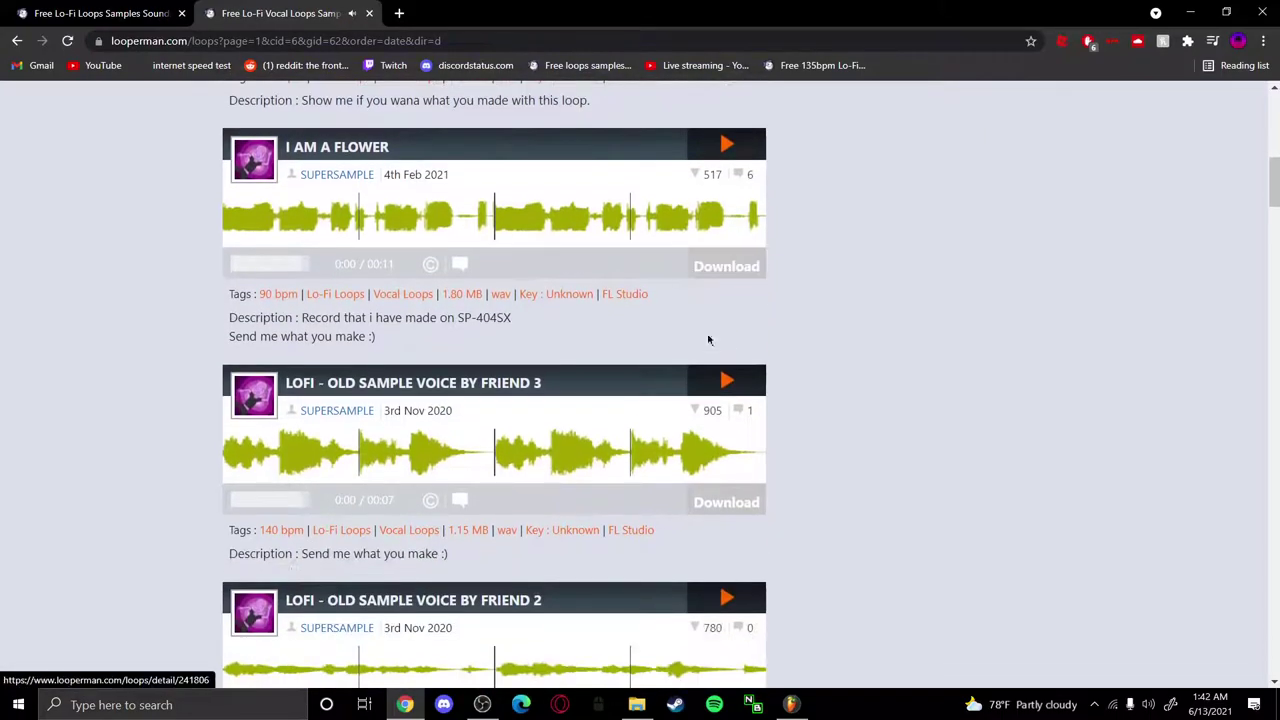
pyautogui.click(713, 392)
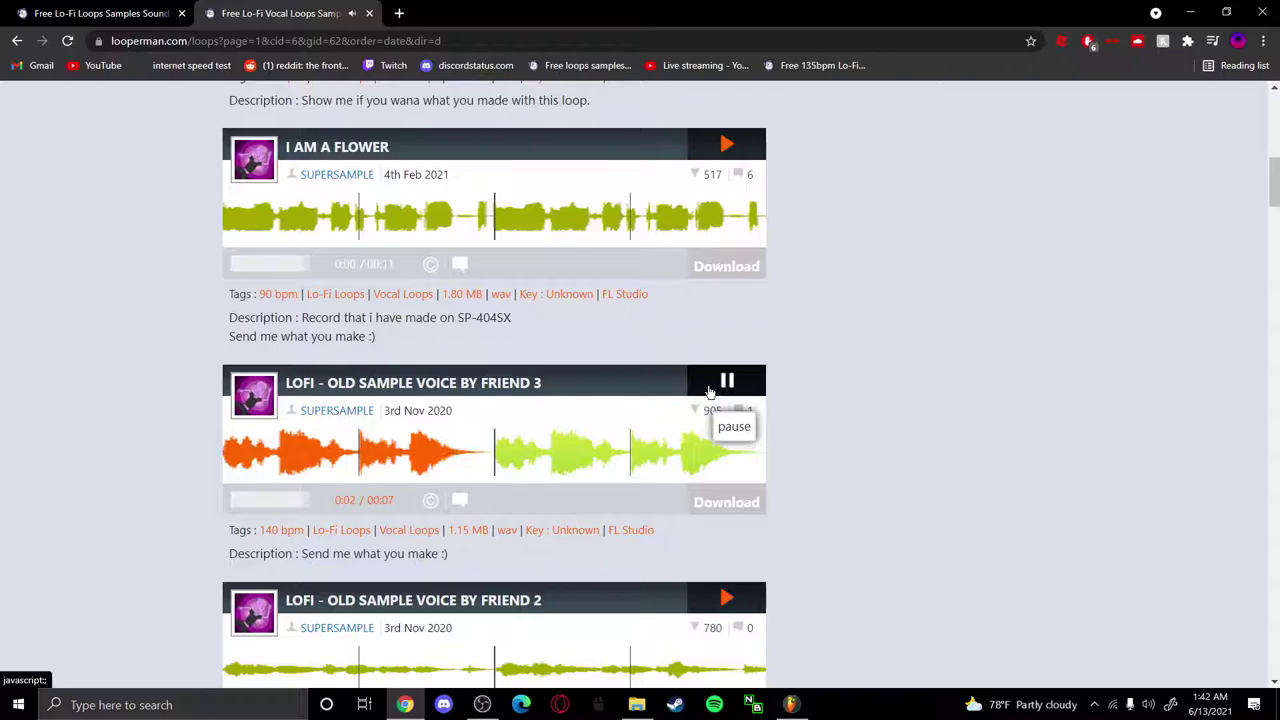
pyautogui.click(719, 147)
pyautogui.click(725, 147)
# Preview the loops "LOFI - OLD SAMPLE VOICE BY FRIEND 2" and "LOFI - OLD SAMPLE VOICE BY FRIEND"
pyautogui.scroll(-5, 781, 238)
pyautogui.click(729, 140)
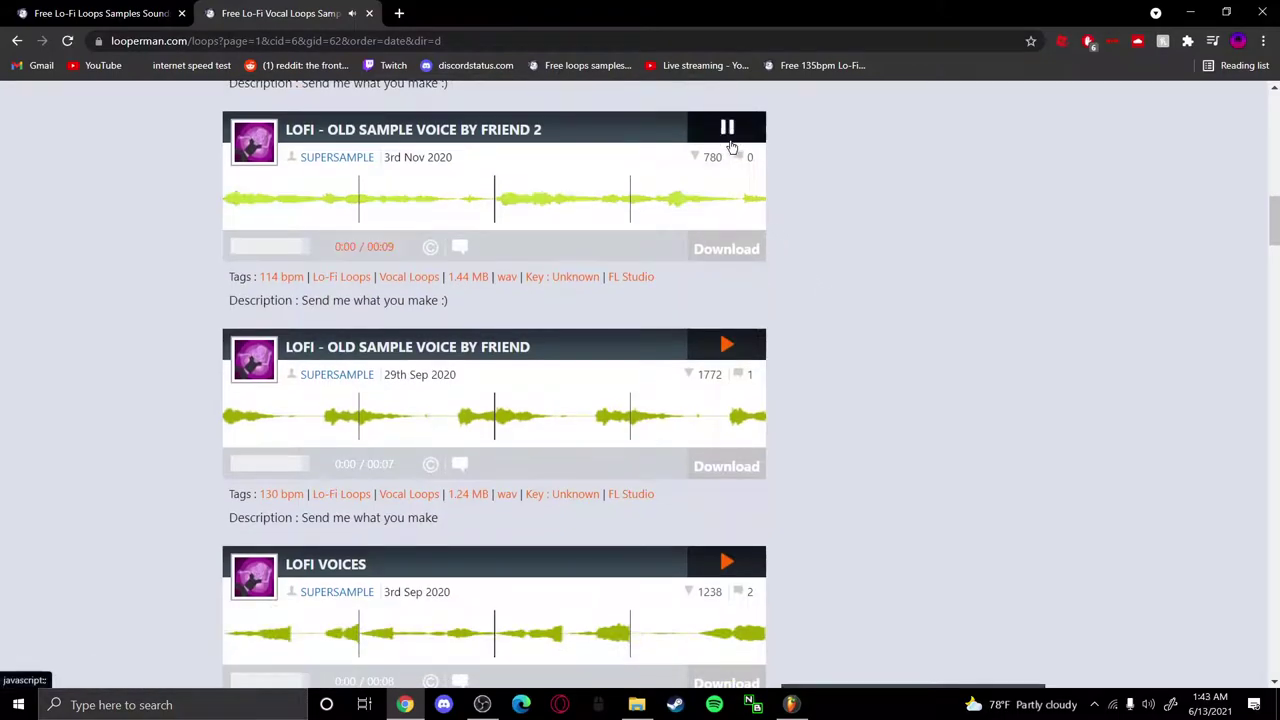
pyautogui.click(730, 140)
pyautogui.click(724, 346)
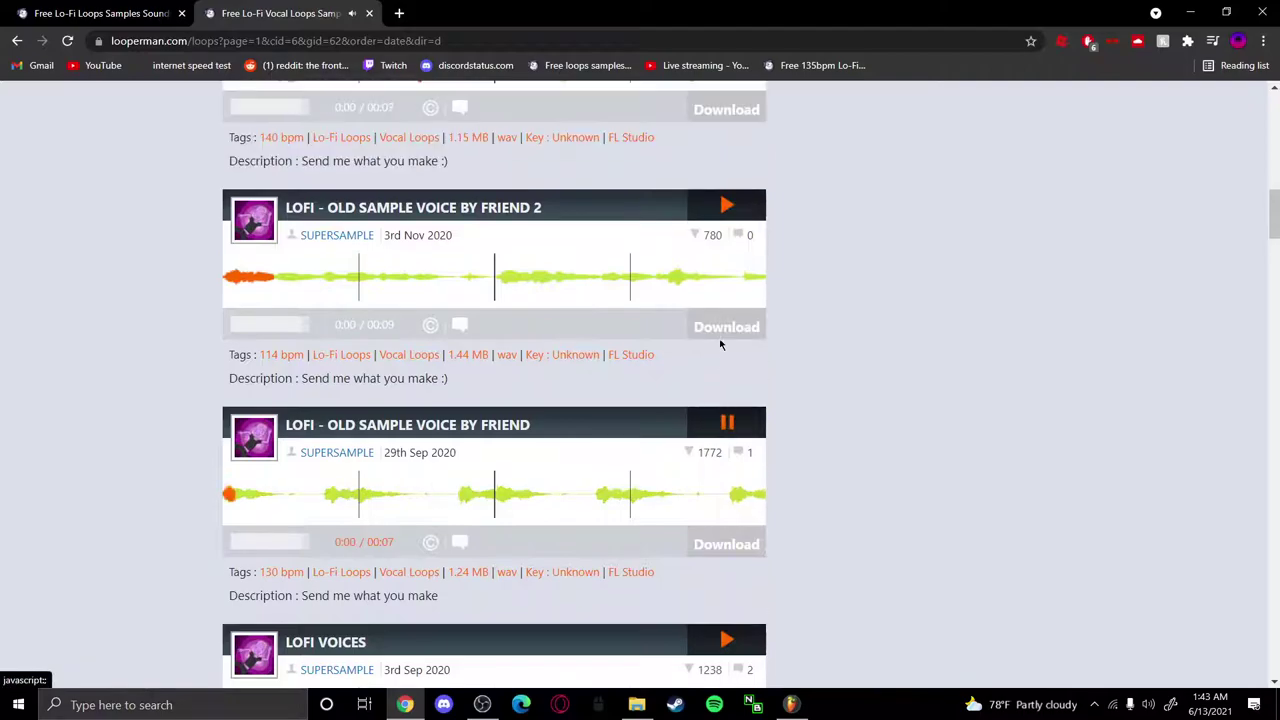
pyautogui.click(726, 346)
# Preview the loops "LOFI VOICES" and "DjRellruger SING SING RellRuger Vocal Sample"
pyautogui.scroll(-2, 726, 370)
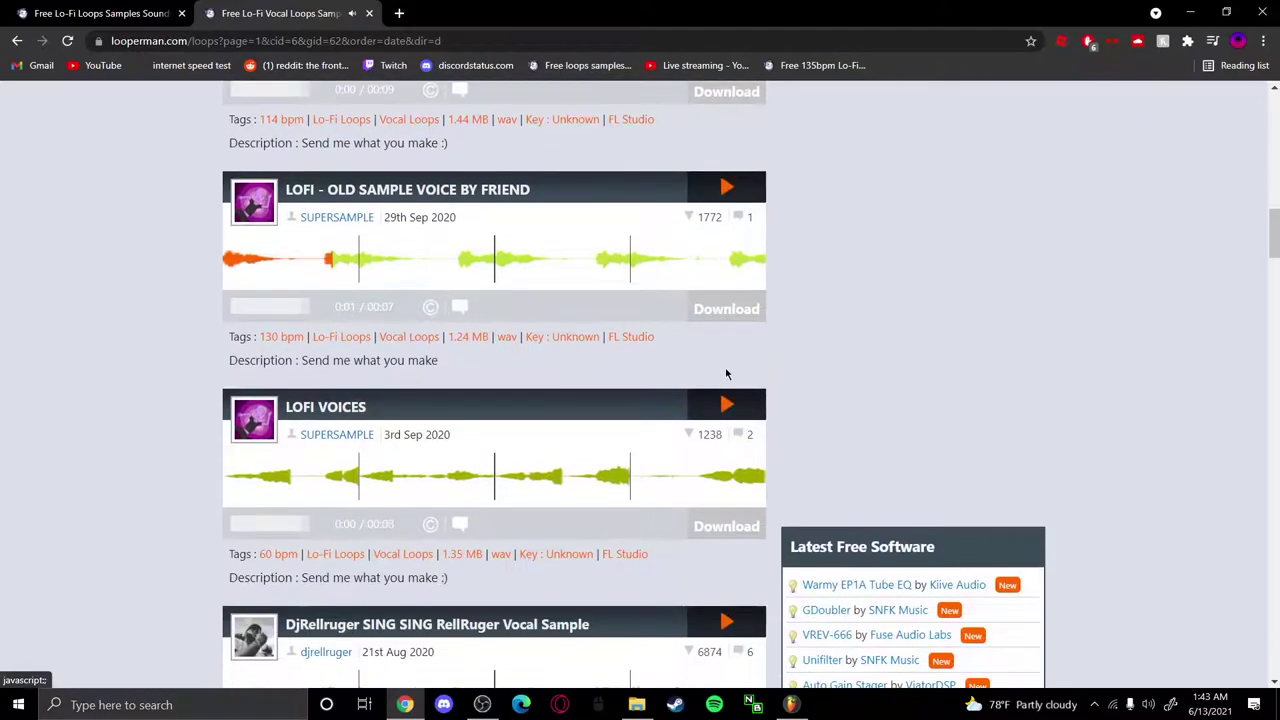
pyautogui.click(727, 404)
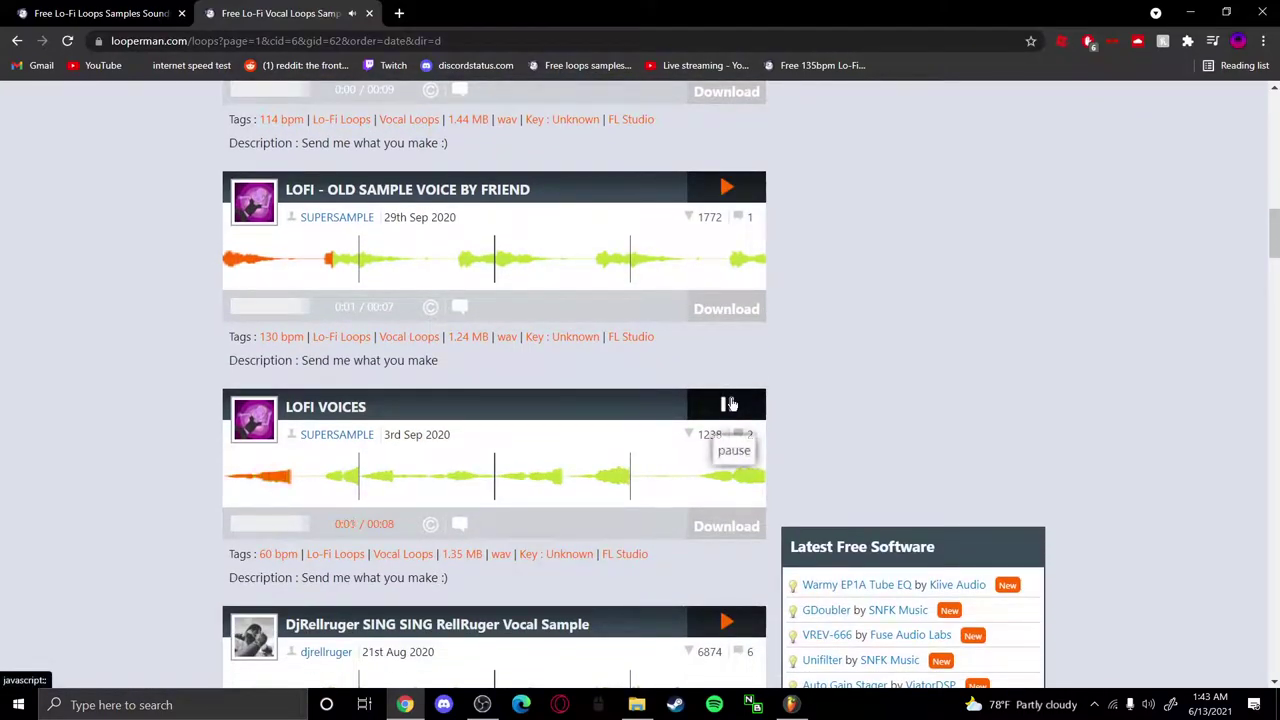
pyautogui.click(729, 403)
pyautogui.scroll(-3, 729, 400)
pyautogui.click(727, 386)
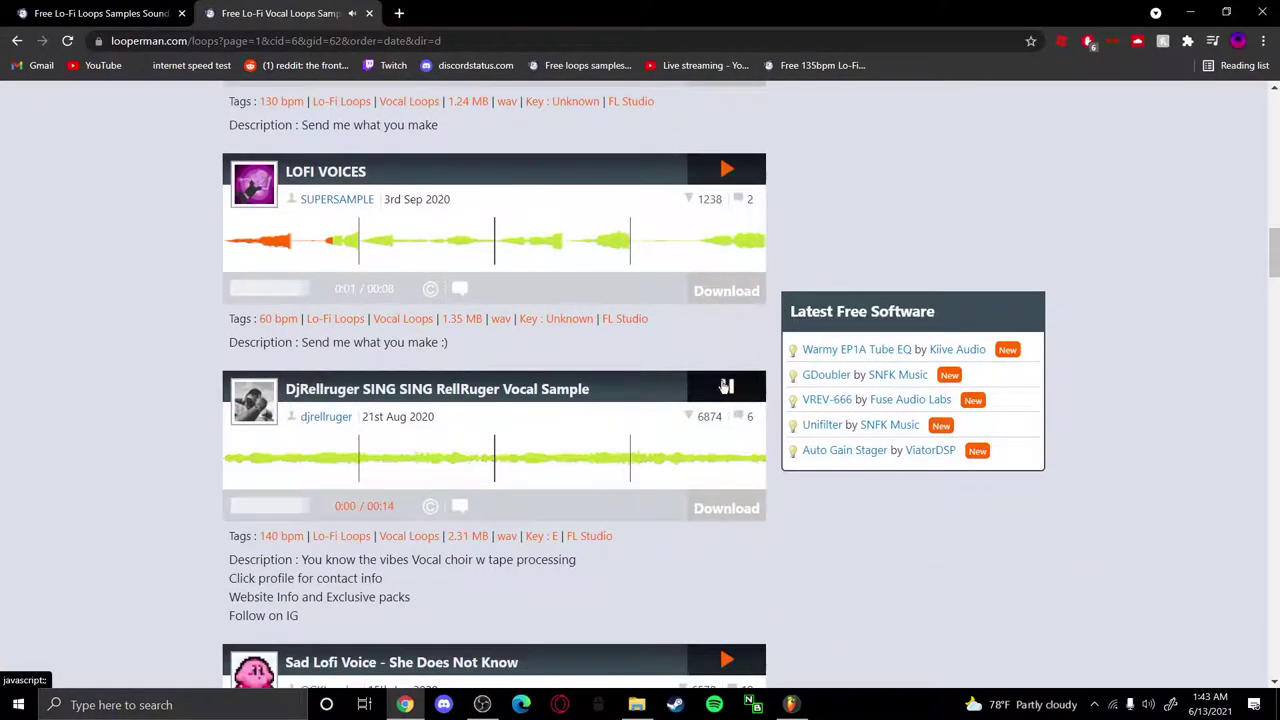
# Preview the loops "Sad Lofi Voice - She Does Not Know" and "Shiloh Dynsasty Type Vocals AMUSING Part 2"
pyautogui.scroll(-3, 727, 386)
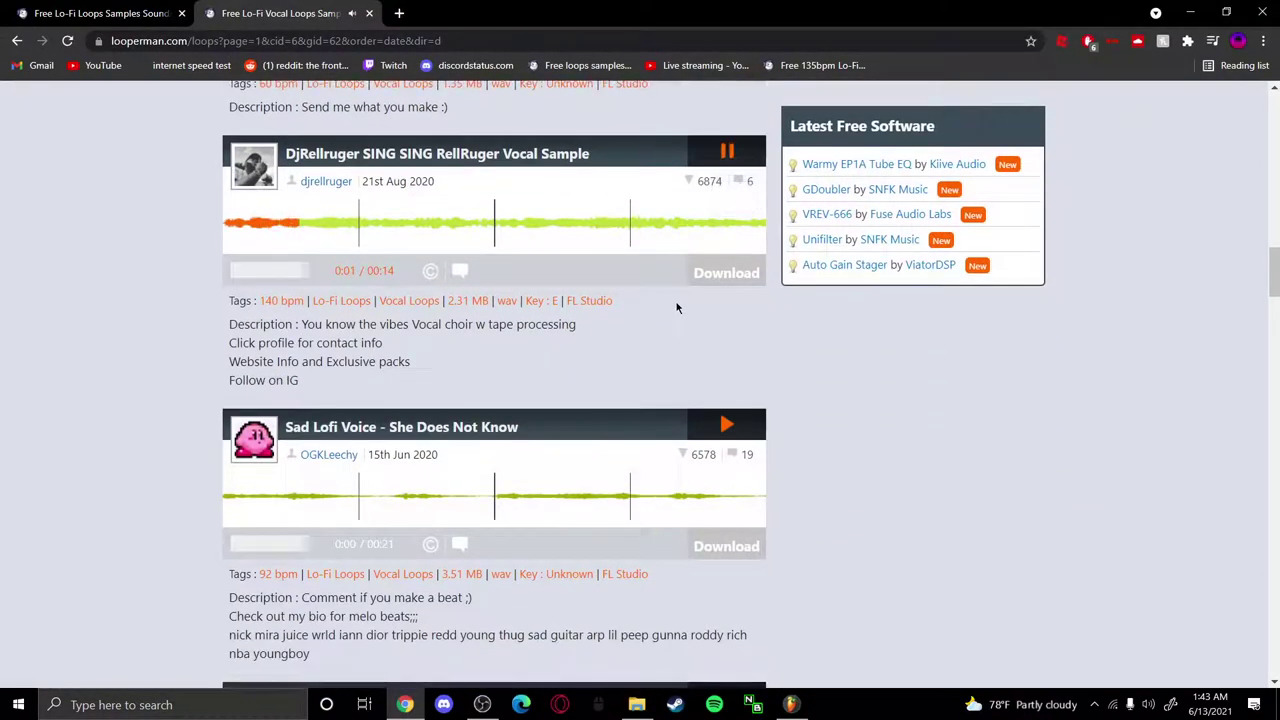
pyautogui.click(725, 424)
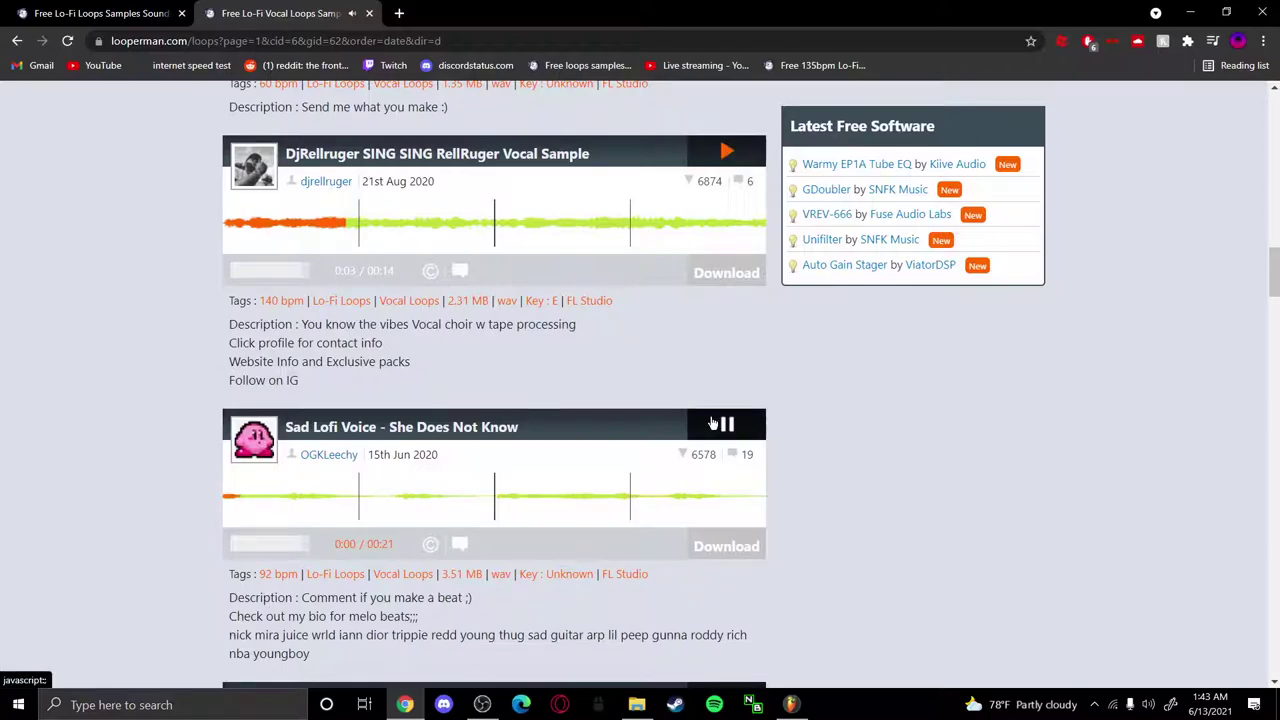
pyautogui.click(727, 424)
pyautogui.scroll(-4, 727, 424)
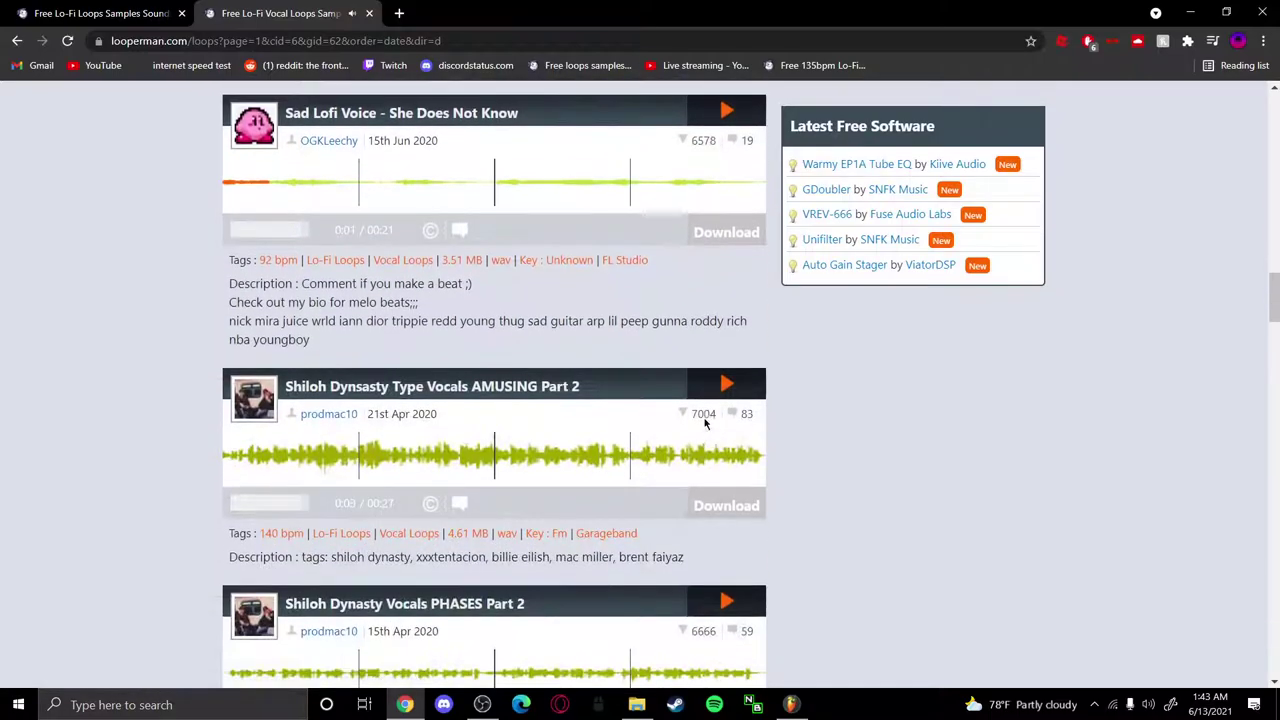
pyautogui.click(700, 398)
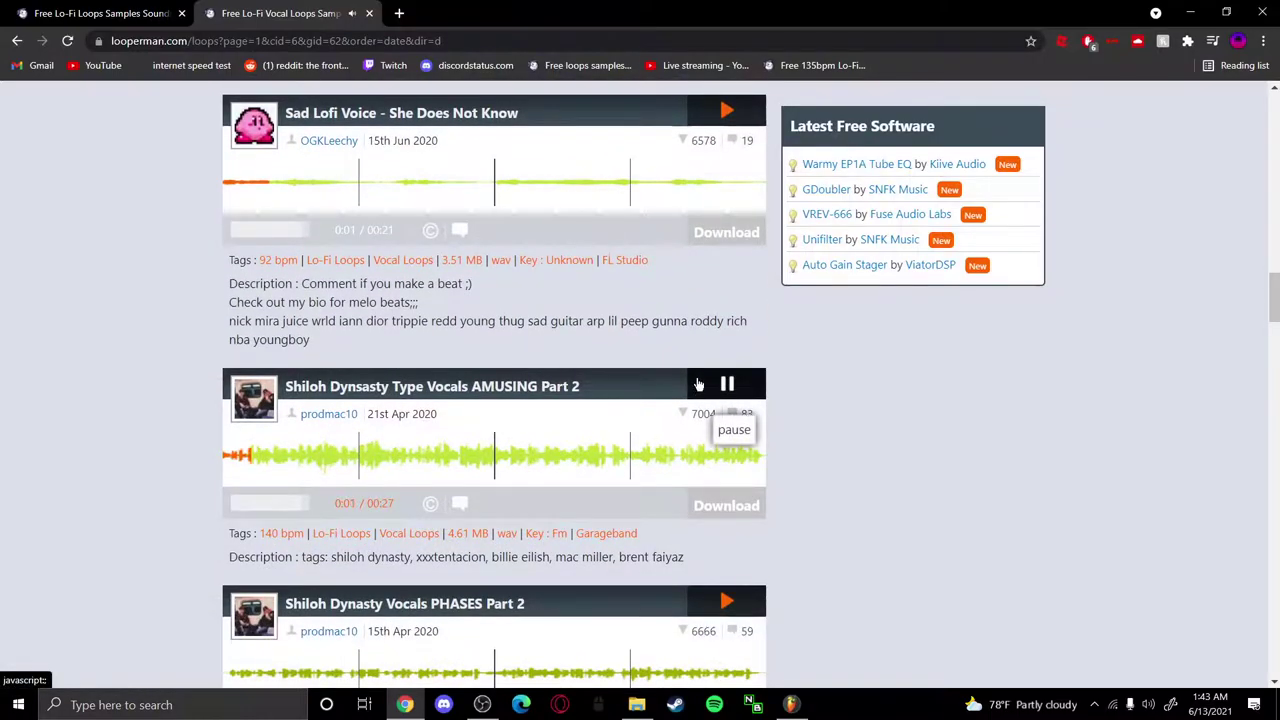
pyautogui.click(700, 398)
# Preview the loops "Shiloh Dynasty Vocals PHASES Part 2" and "Shiloh Dynasty Type Vocals ALONE Part 2"
pyautogui.scroll(-4, 700, 398)
pyautogui.click(705, 297)
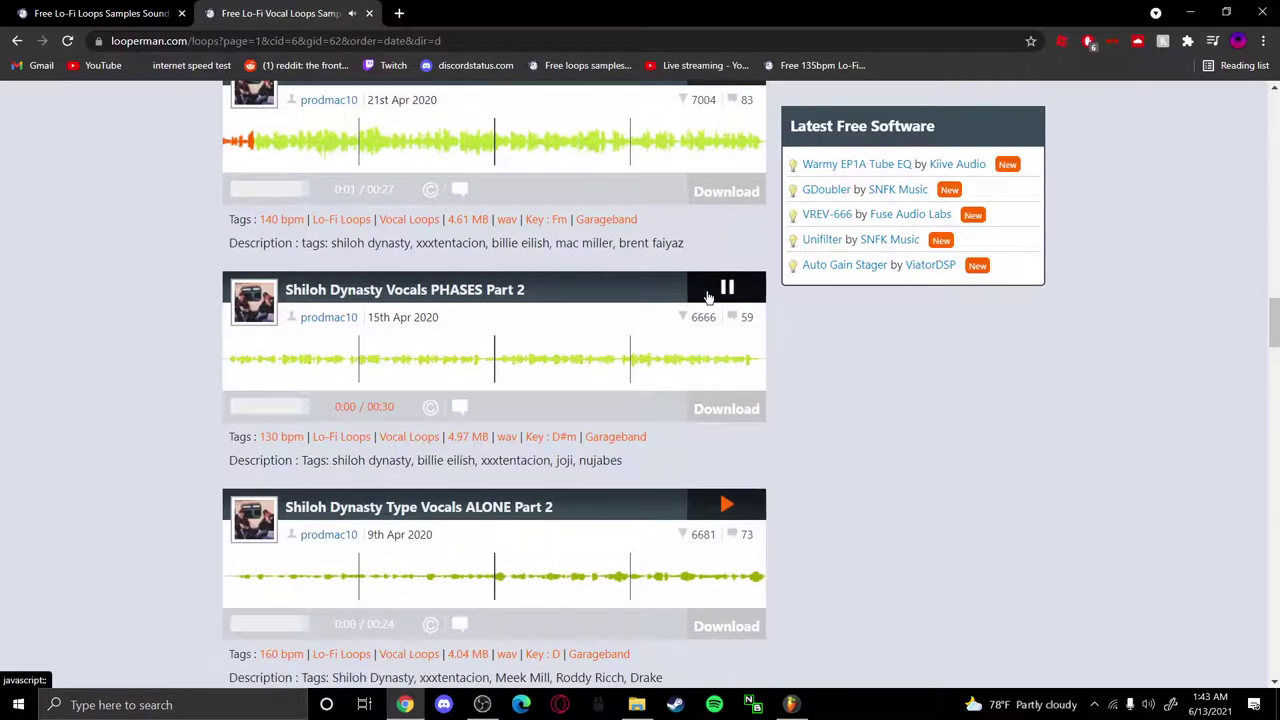
pyautogui.click(726, 289)
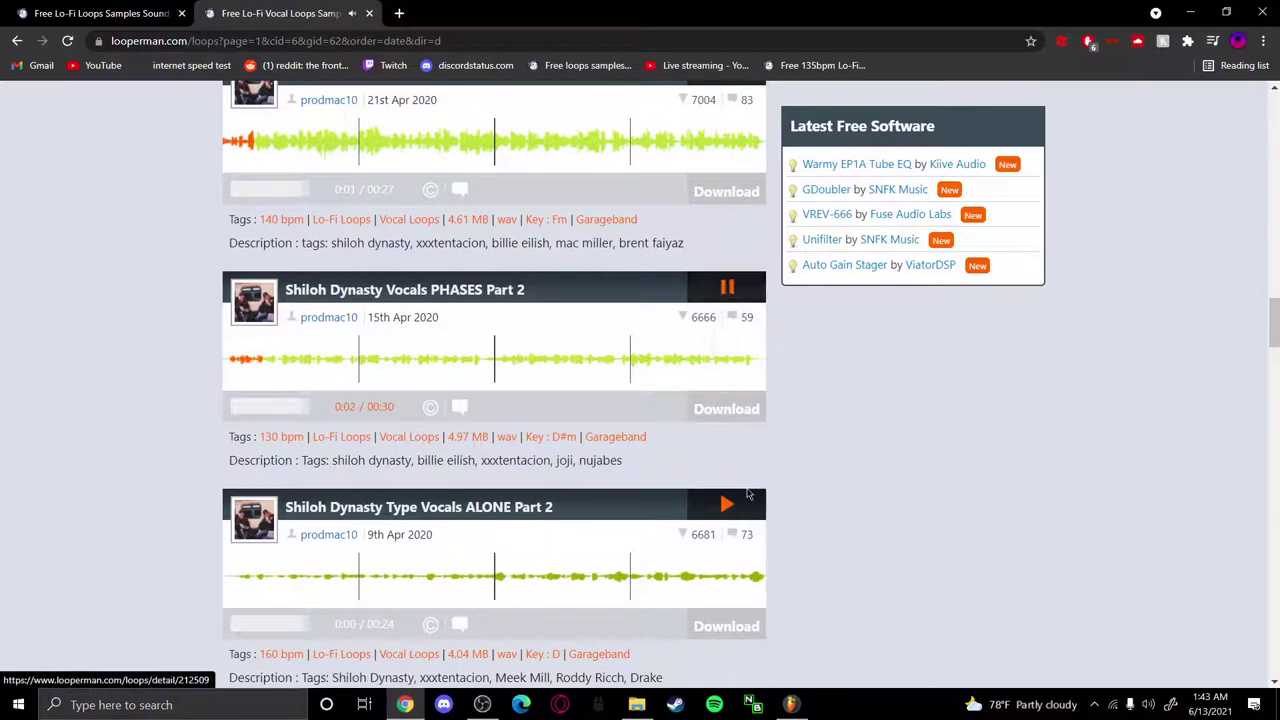
pyautogui.click(746, 504)
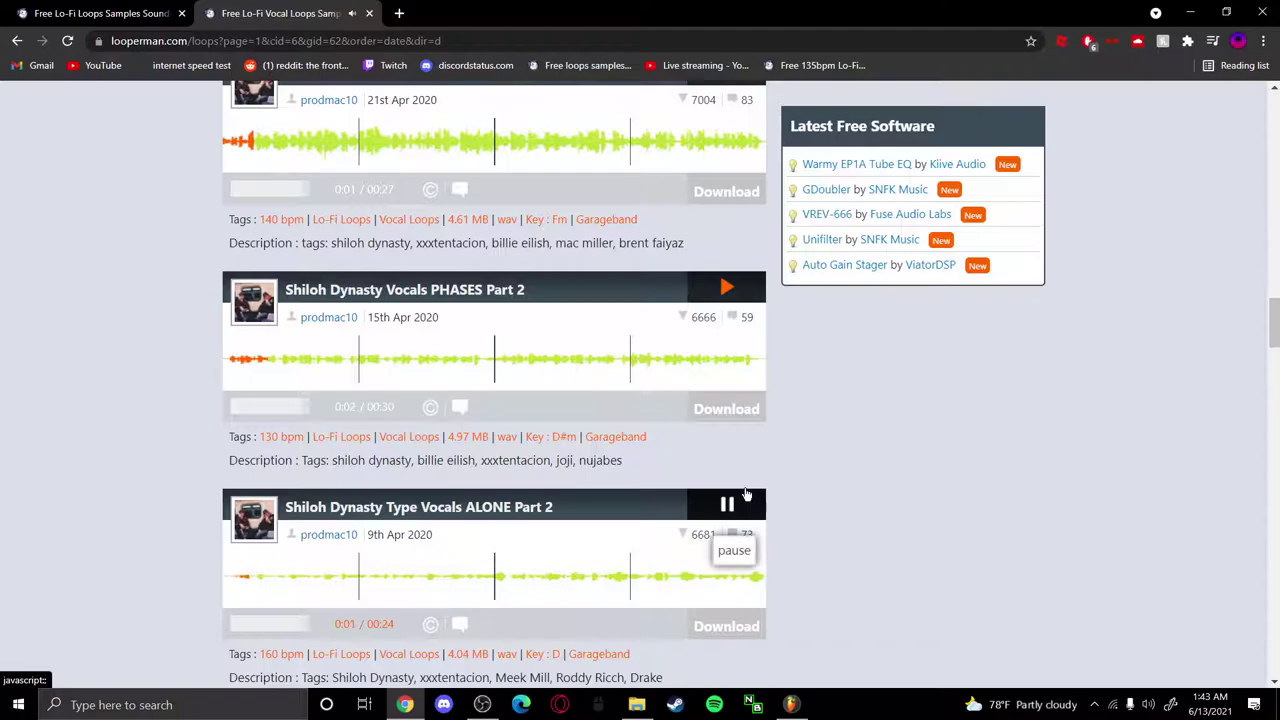
pyautogui.click(746, 494)
# Download the 85 bpm loop "Vocal Chords" from its detail page and return to the loop results
pyautogui.scroll(-4, 746, 494)
pyautogui.click(705, 327)
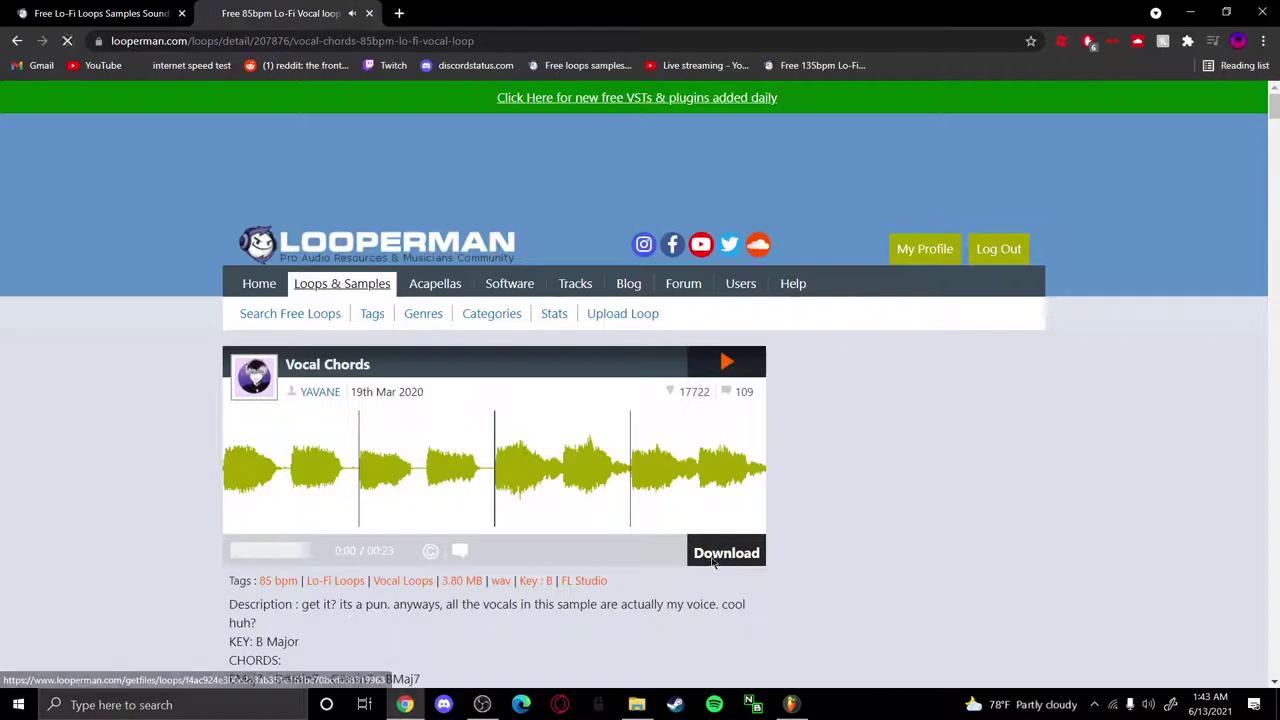
pyautogui.click(713, 563)
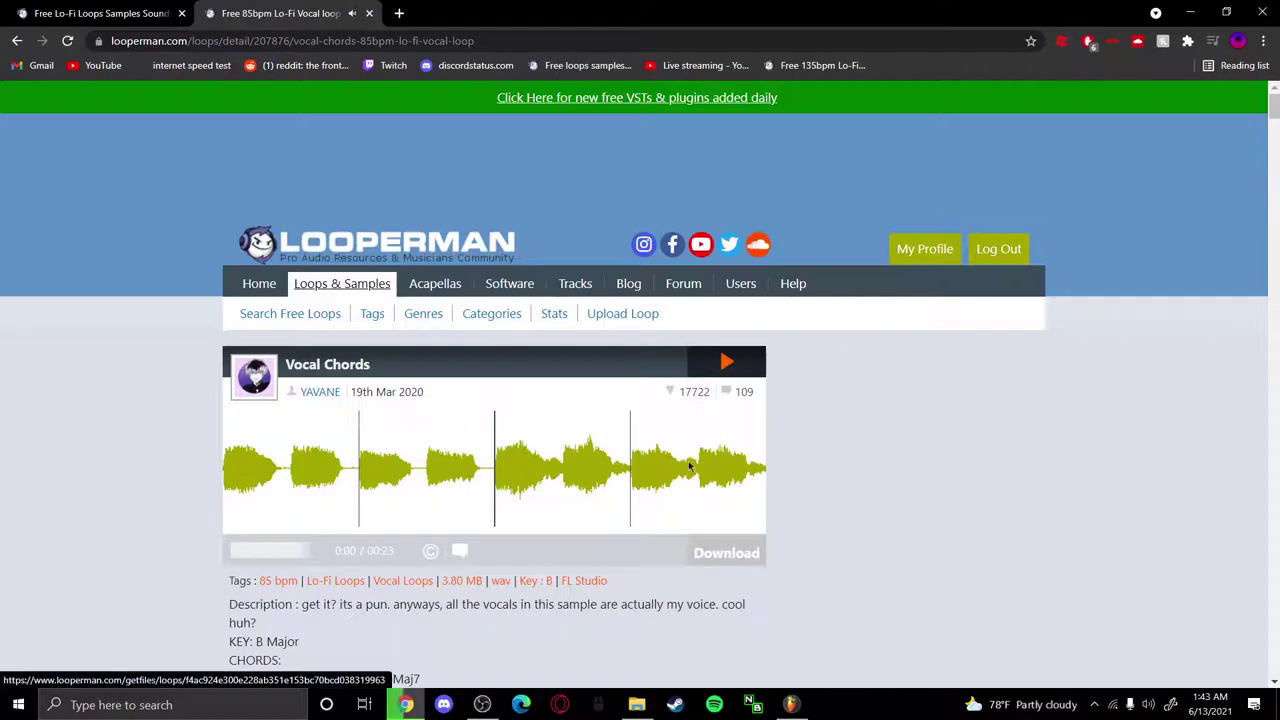
pyautogui.scroll(-2, 641, 487)
pyautogui.hotkey('alt', 'Left')
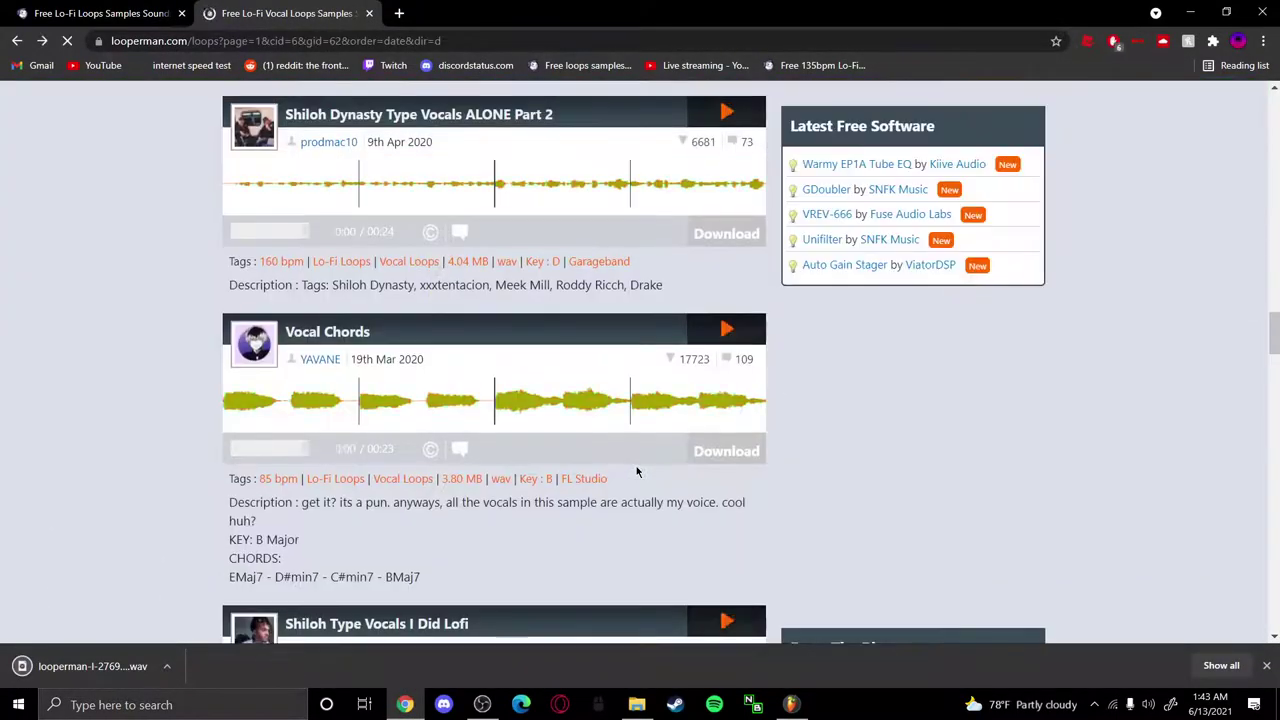
# Preview the loops "Shiloh Type Vocals I Did Lofi", "Lofi Vocal Chords" and "Spaceship"
pyautogui.scroll(-2, 625, 488)
pyautogui.click(691, 469)
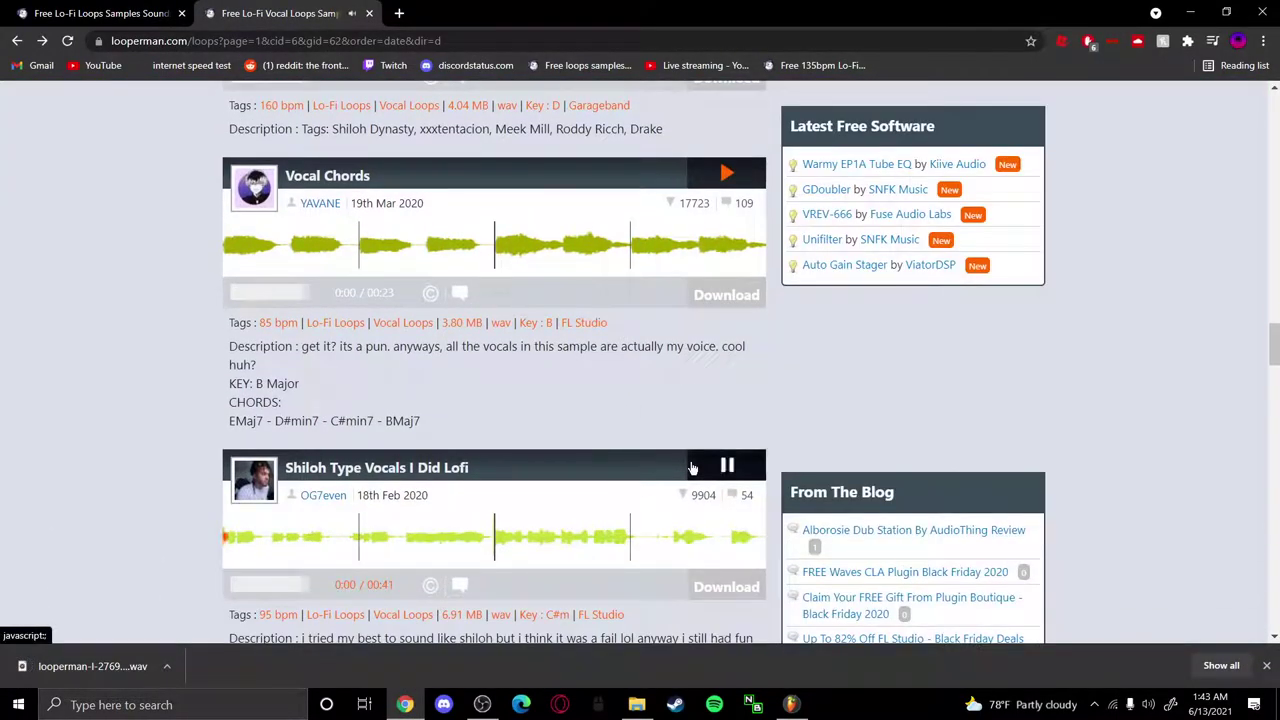
pyautogui.scroll(-5, 677, 470)
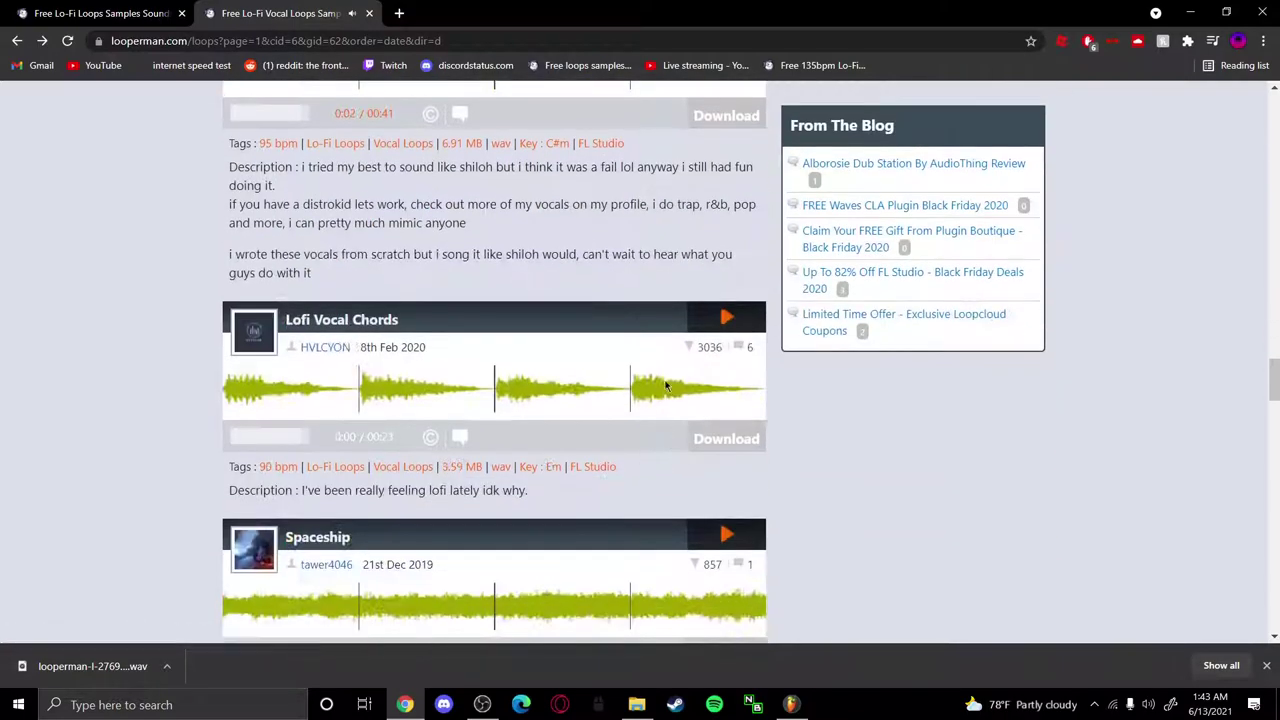
pyautogui.click(725, 317)
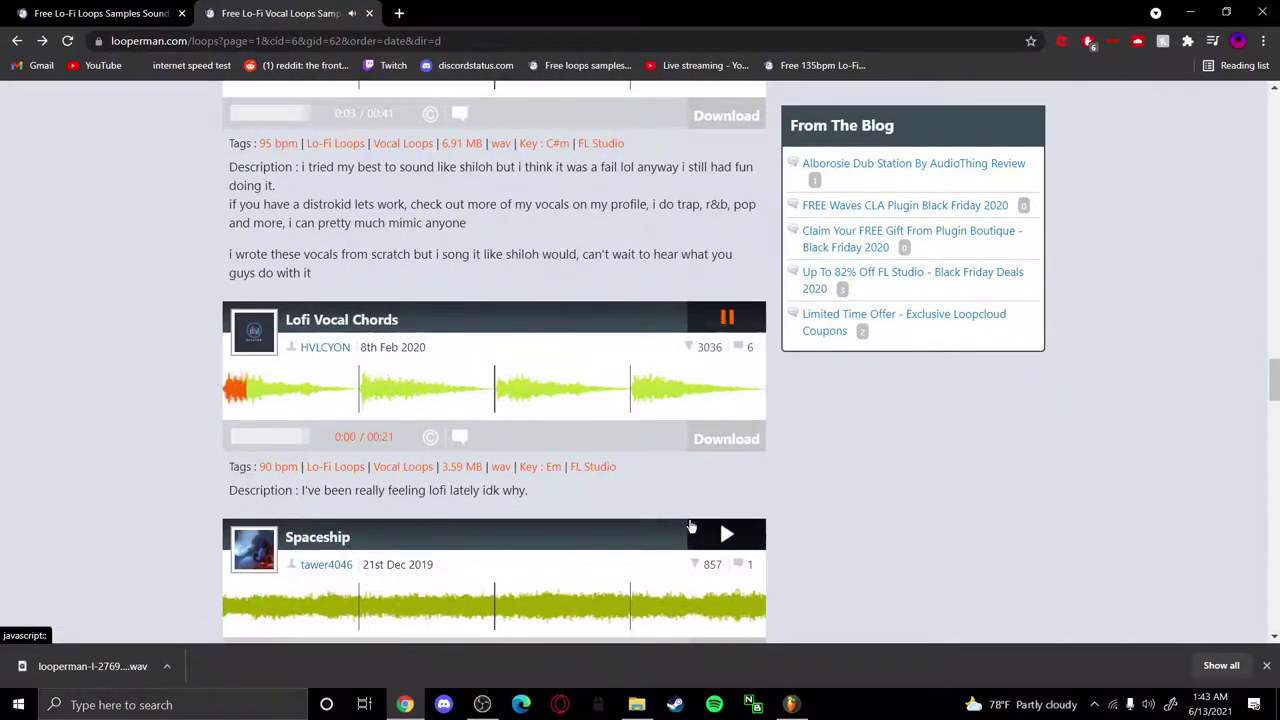
pyautogui.click(718, 531)
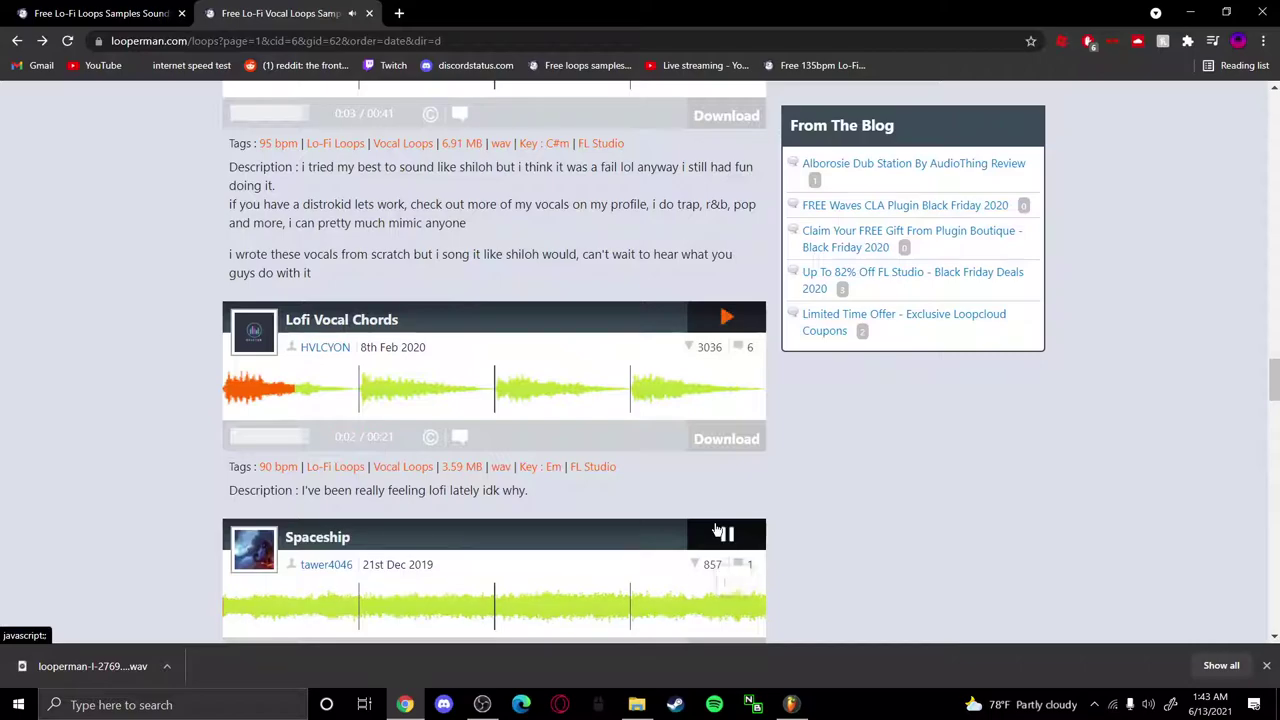
# Preview the loops "Ghost Loop" and "When Are You Vocals"
pyautogui.scroll(-3, 720, 528)
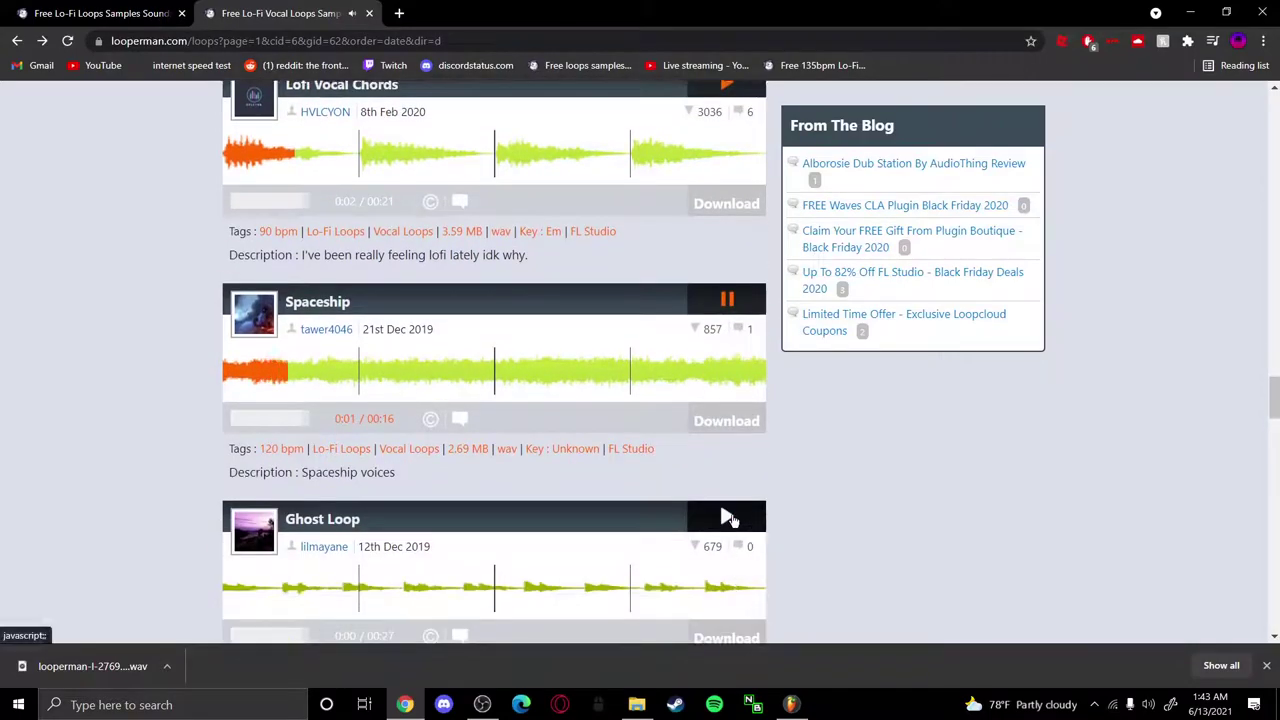
pyautogui.scroll(-3, 730, 505)
pyautogui.click(726, 497)
pyautogui.scroll(-3, 724, 495)
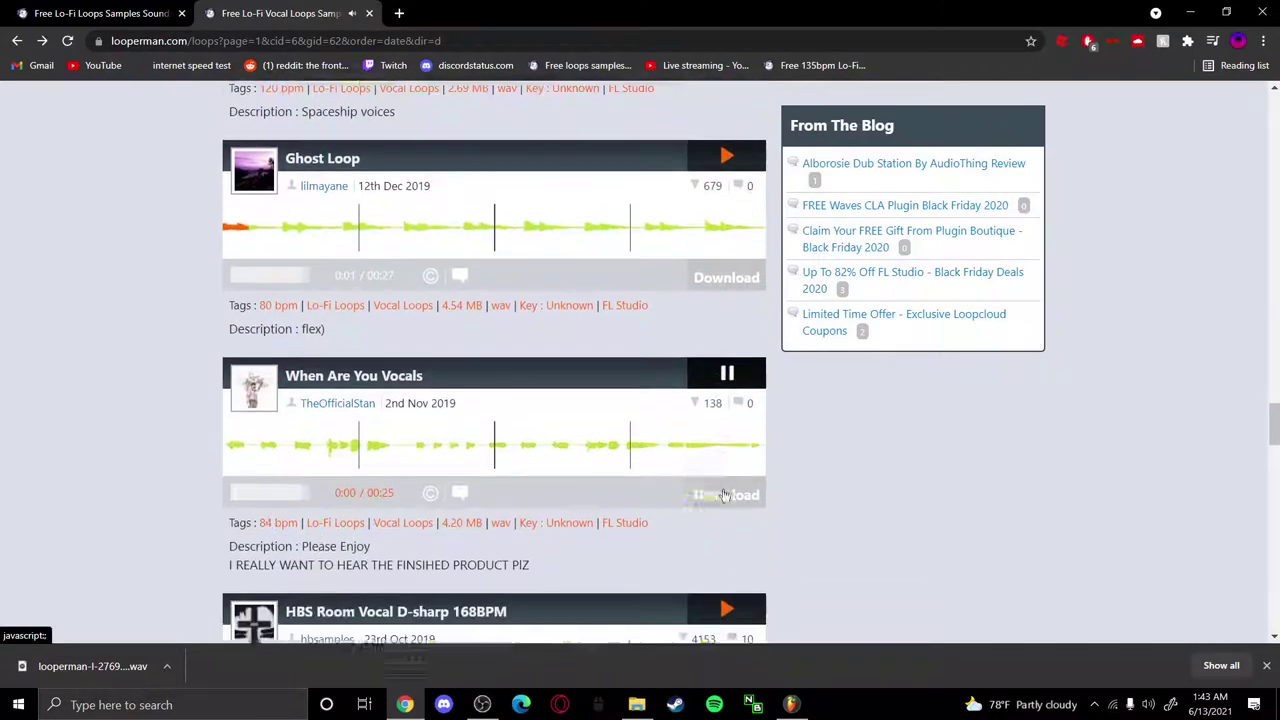
# Preview the loops "HBS Room Vocal D-sharp 168BPM" and "Shiloh Type Singing Sample"
pyautogui.click(724, 498)
pyautogui.scroll(-1, 721, 503)
pyautogui.scroll(-4, 721, 503)
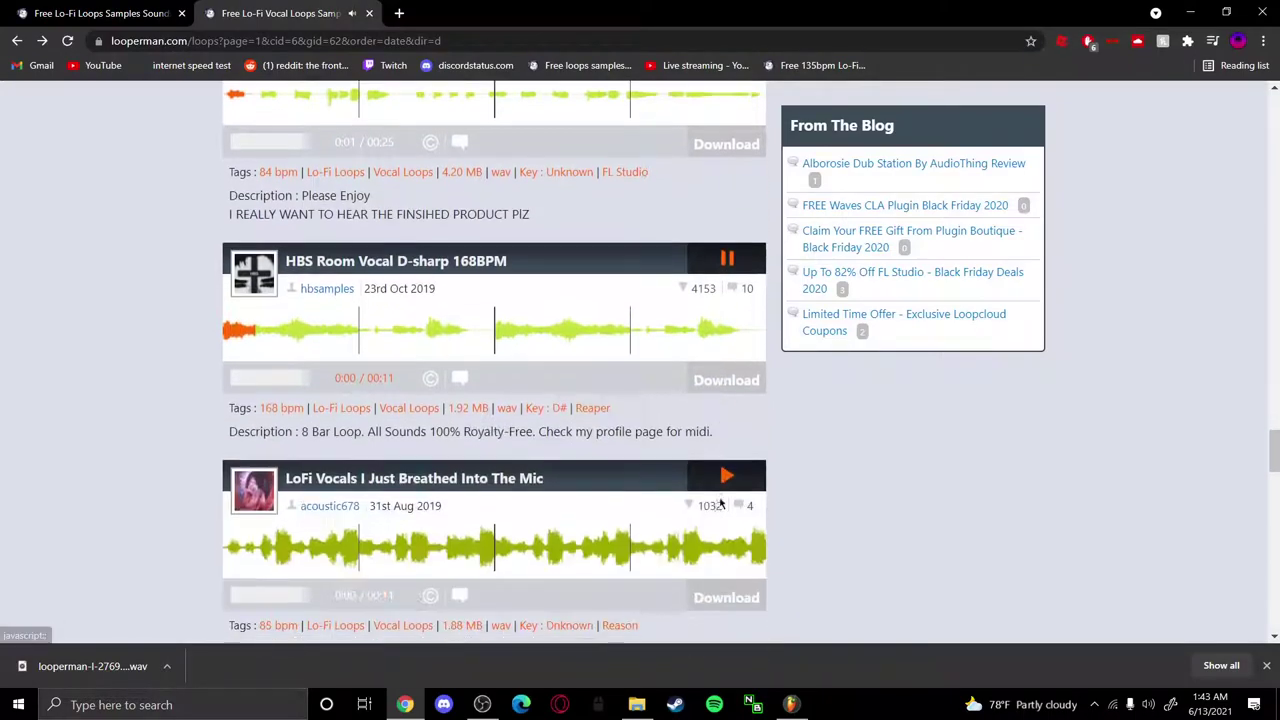
pyautogui.click(709, 561)
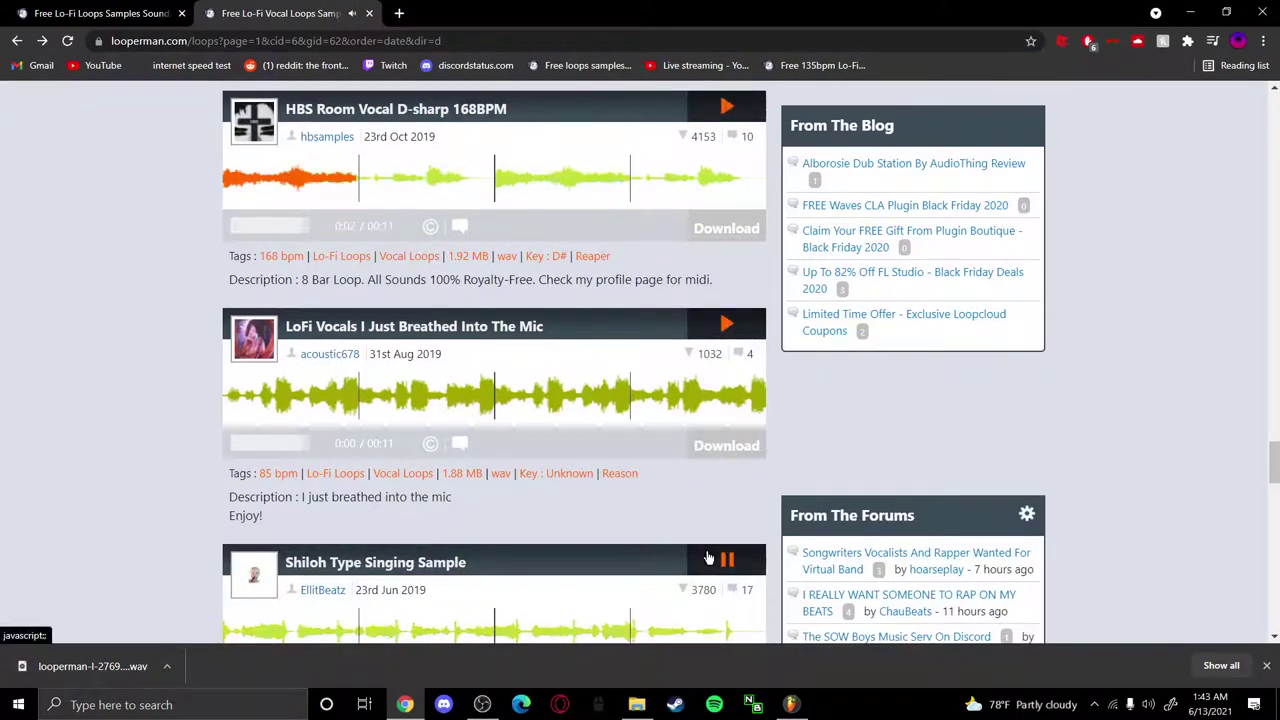
# Preview the loop "Lofi Vox" and download "Shiloh Type Singing Sample" from its detail page
pyautogui.scroll(-3, 707, 557)
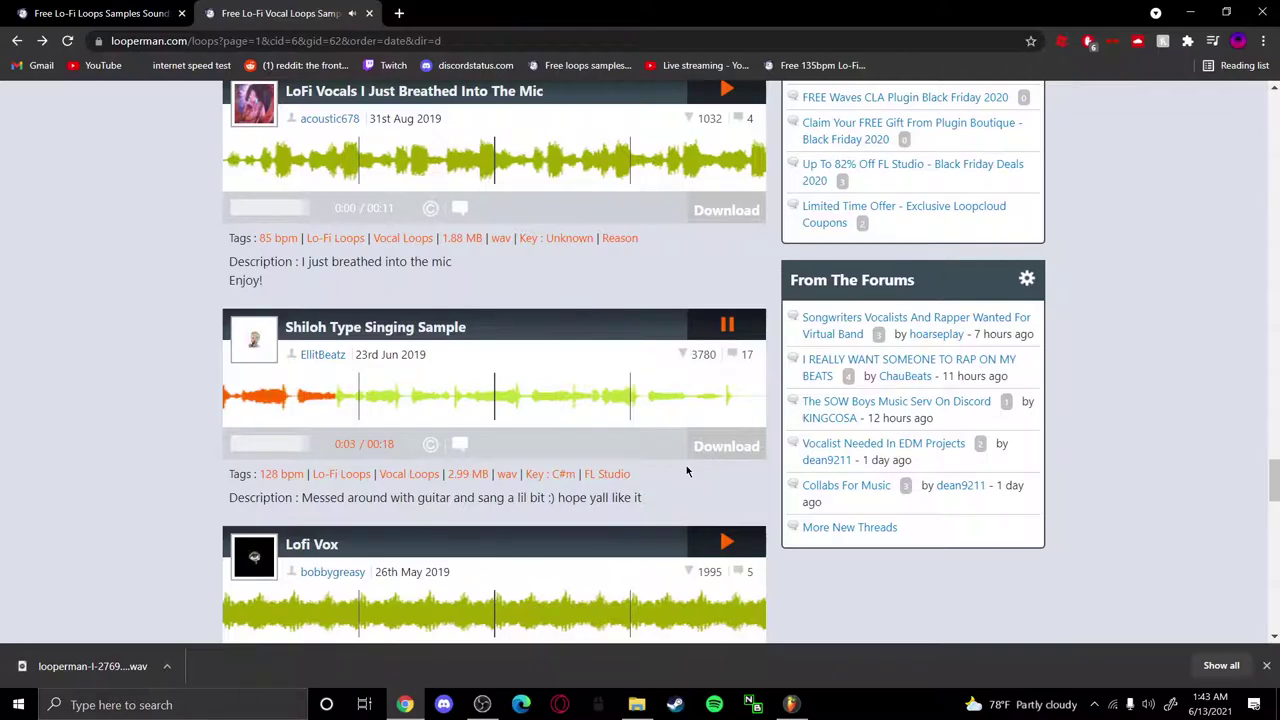
pyautogui.click(724, 541)
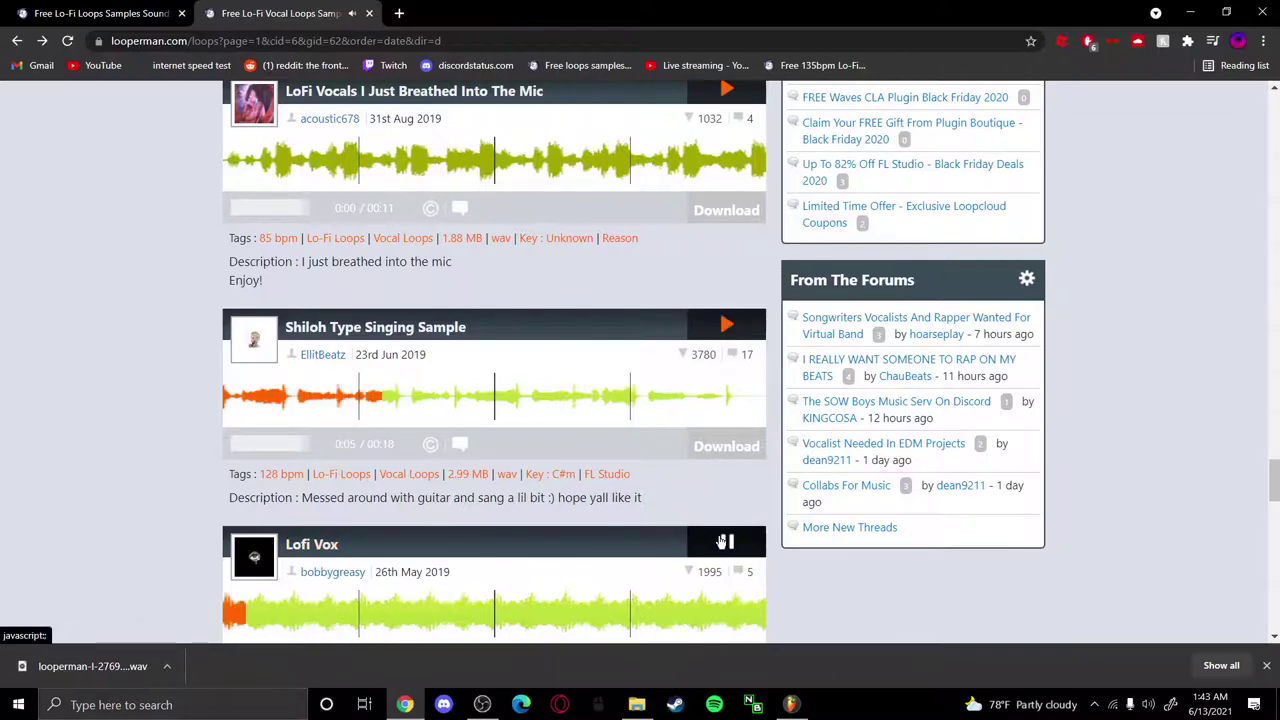
pyautogui.scroll(-1, 720, 527)
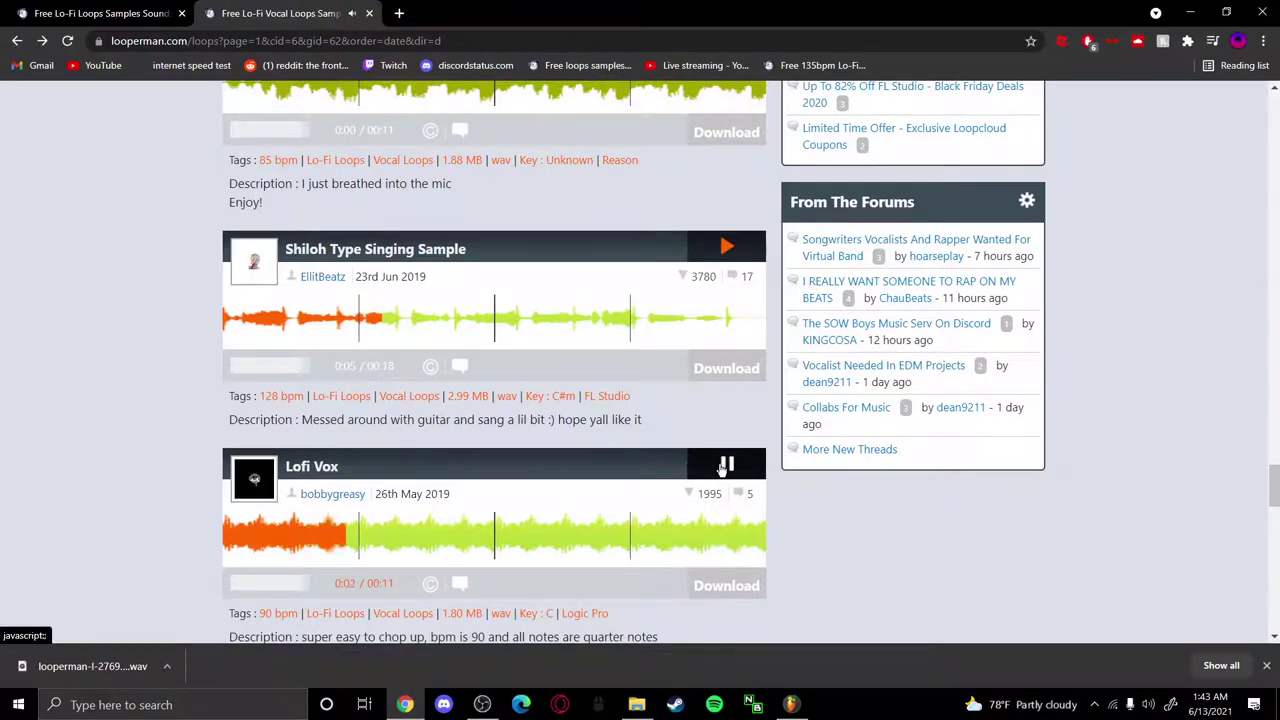
pyautogui.click(726, 368)
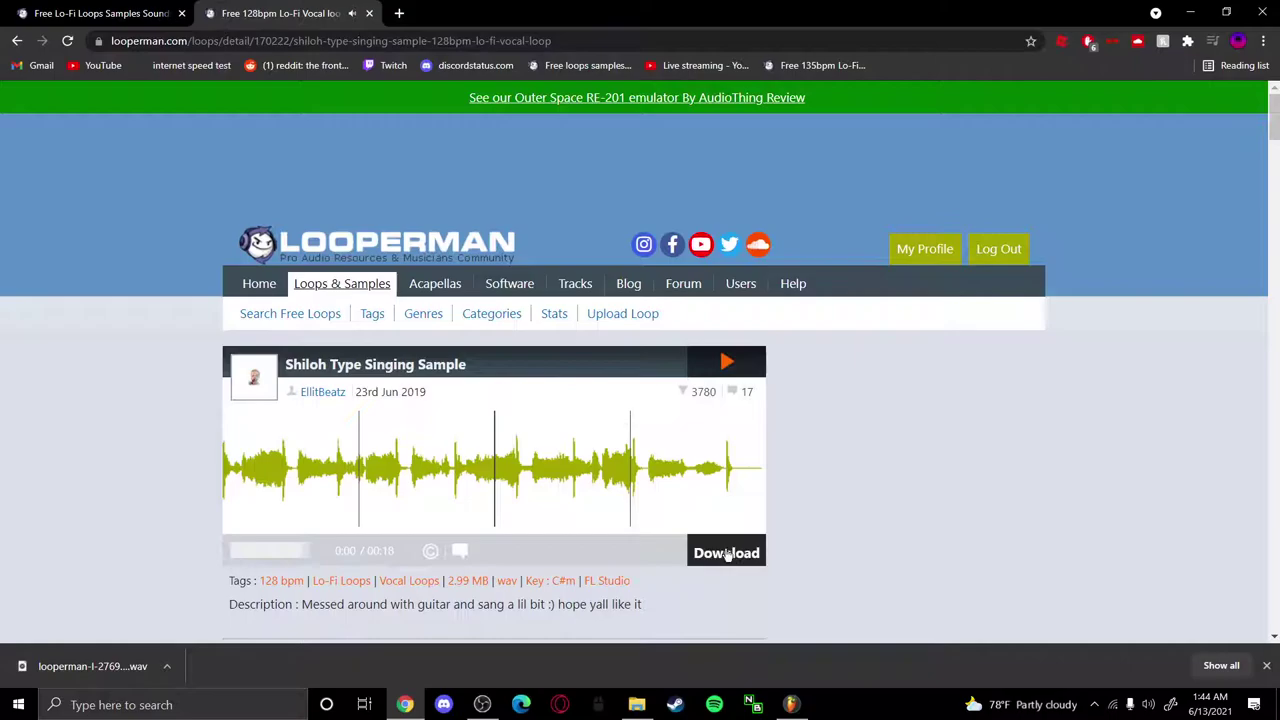
pyautogui.click(694, 571)
# Switch to FL Studio and place the downloaded vocal-chords WAV from drive D: on Track 5 of the playlist, starting in bar 4
pyautogui.click(790, 704)
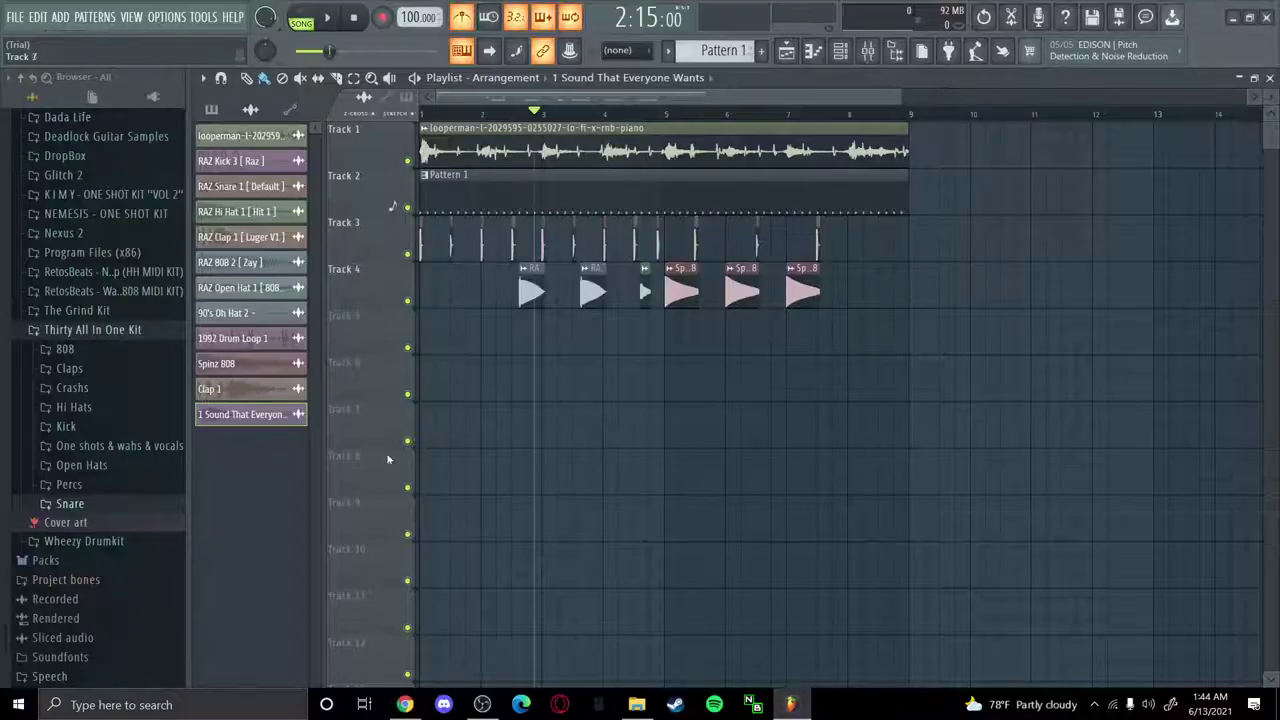
pyautogui.click(636, 704)
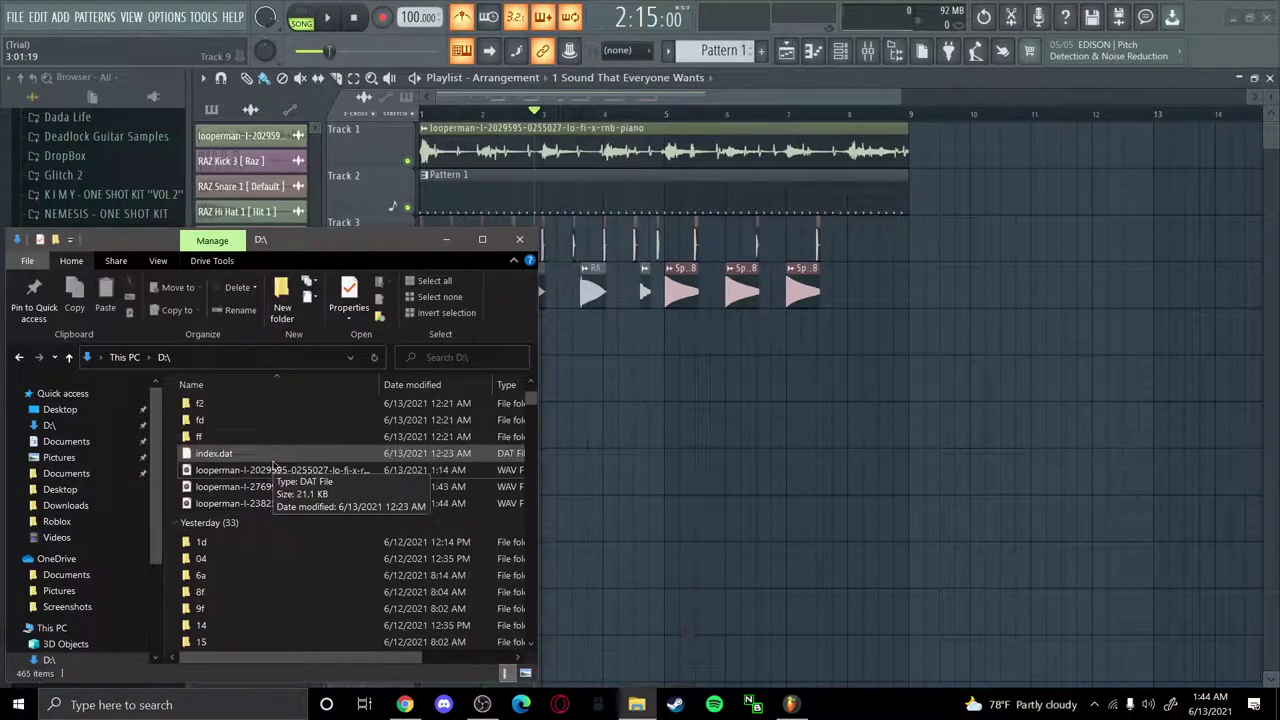
pyautogui.scroll(1, 337, 543)
pyautogui.doubleClick(337, 540)
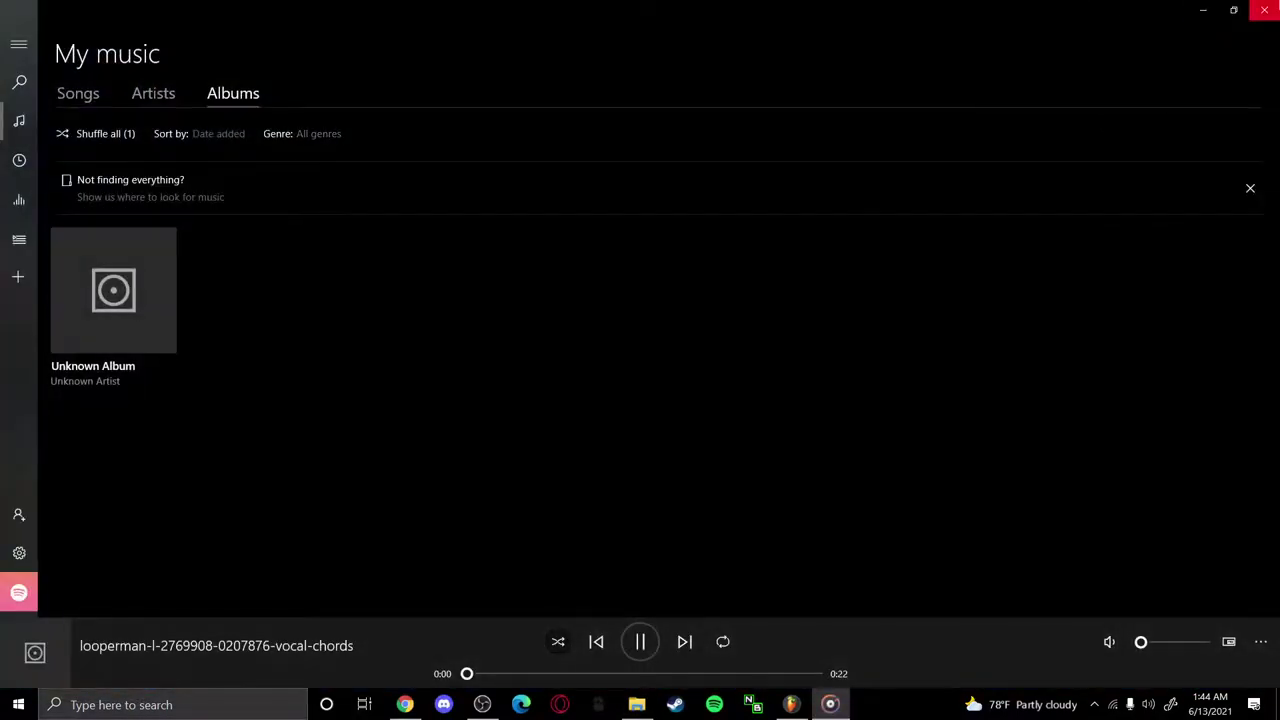
pyautogui.click(1264, 10)
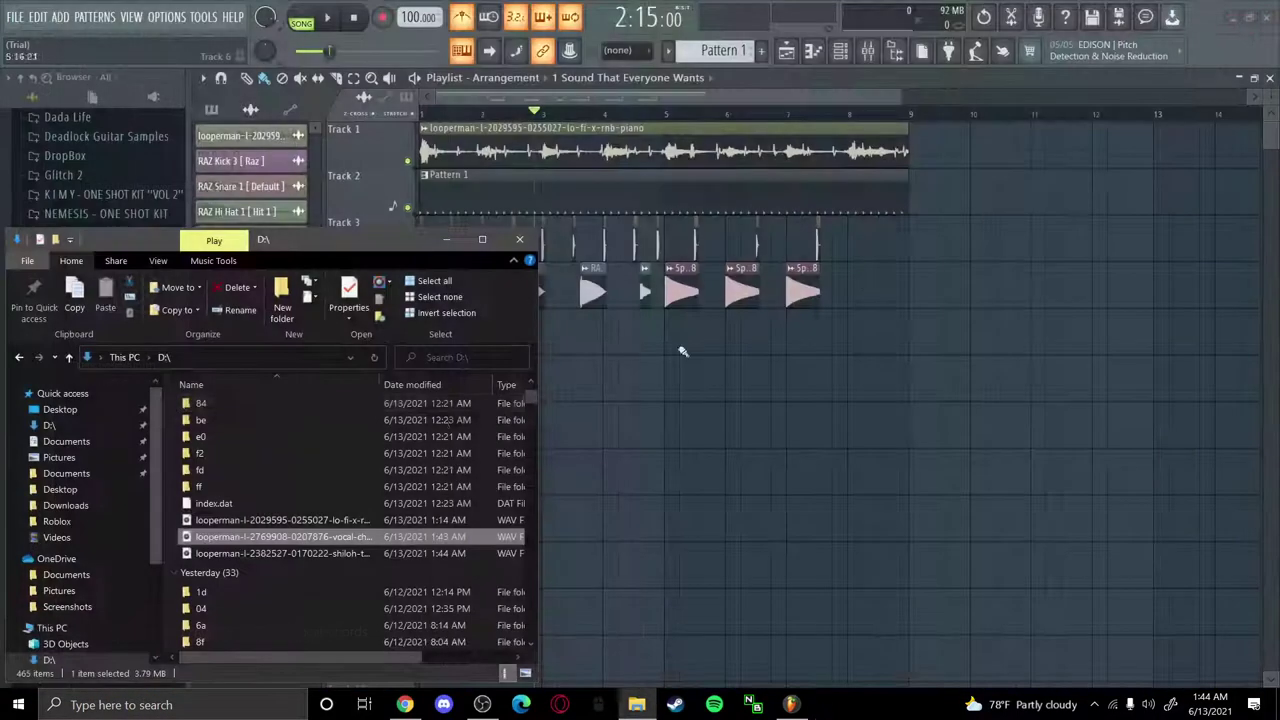
pyautogui.moveTo(245, 541); pyautogui.dragTo(634, 458)
pyautogui.moveTo(642, 345); pyautogui.dragTo(652, 320)
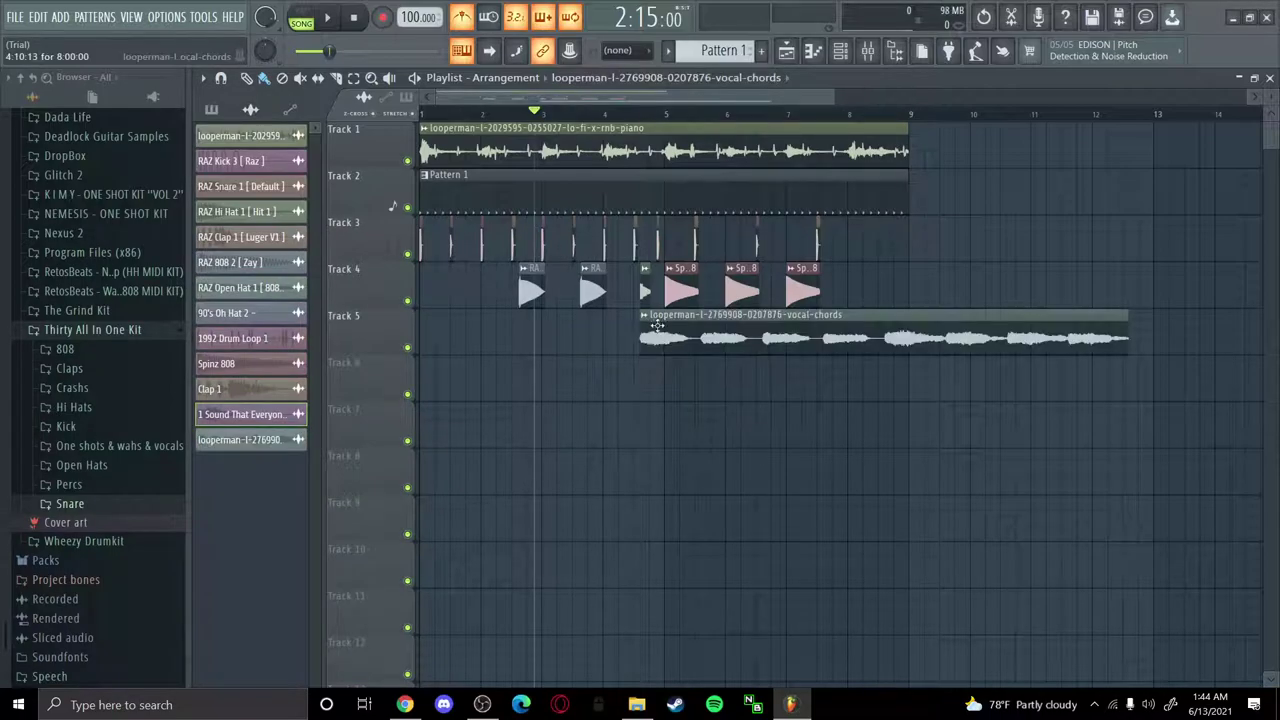
# Place the downloaded shiloh-type-singing-sample WAV from drive D: on Track 6, starting in bar 5, and play the arrangement from bar 4
pyautogui.click(636, 706)
pyautogui.click(399, 556)
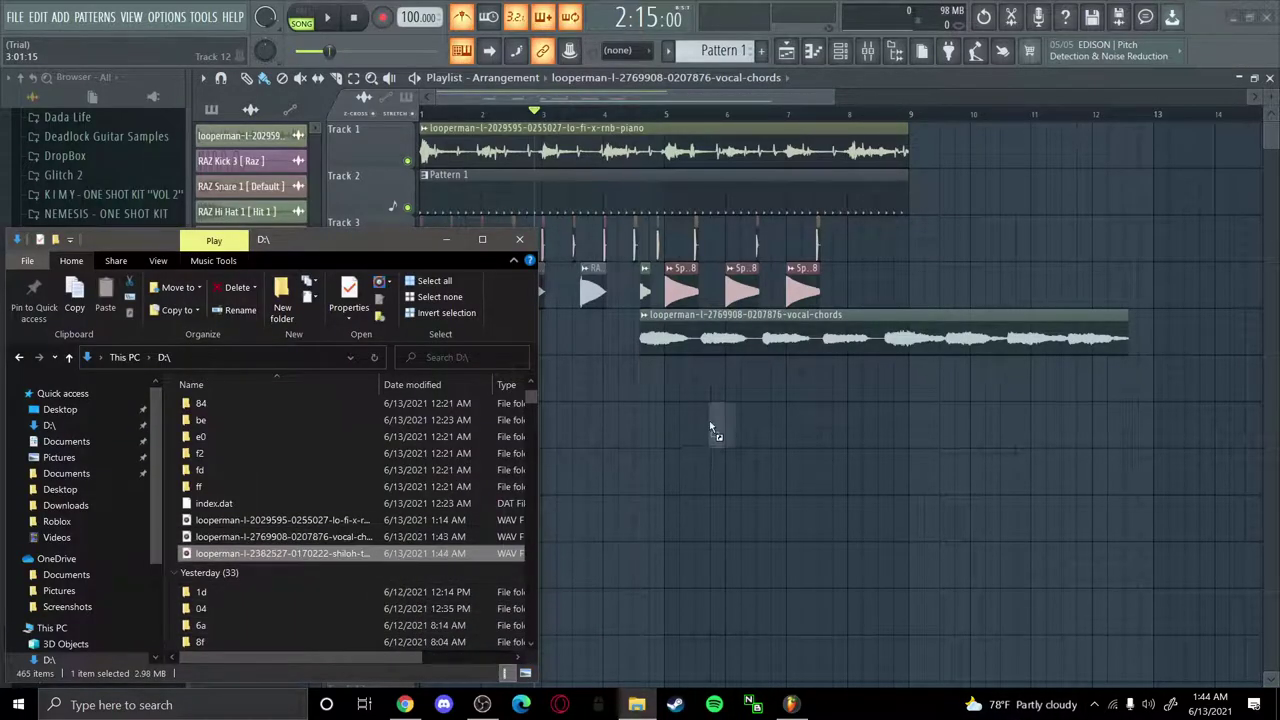
pyautogui.moveTo(711, 398); pyautogui.dragTo(710, 390)
pyautogui.press('space')
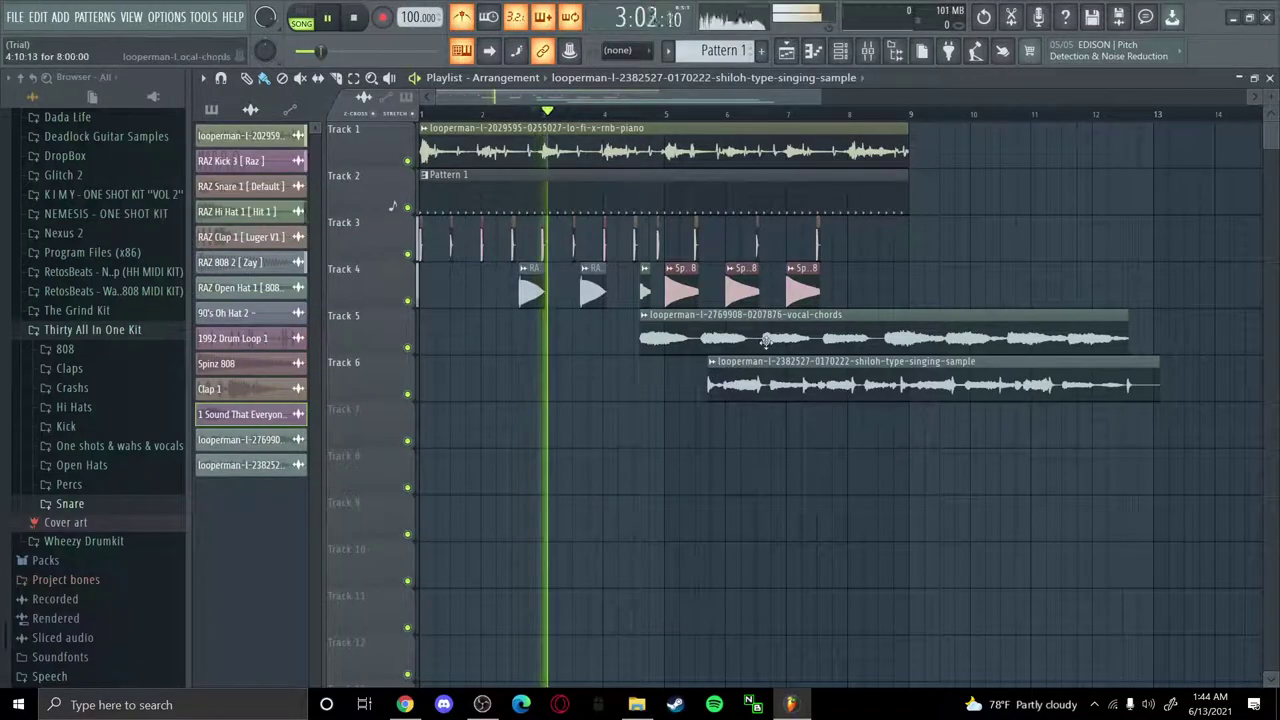
pyautogui.moveTo(595, 120); pyautogui.dragTo(634, 118)
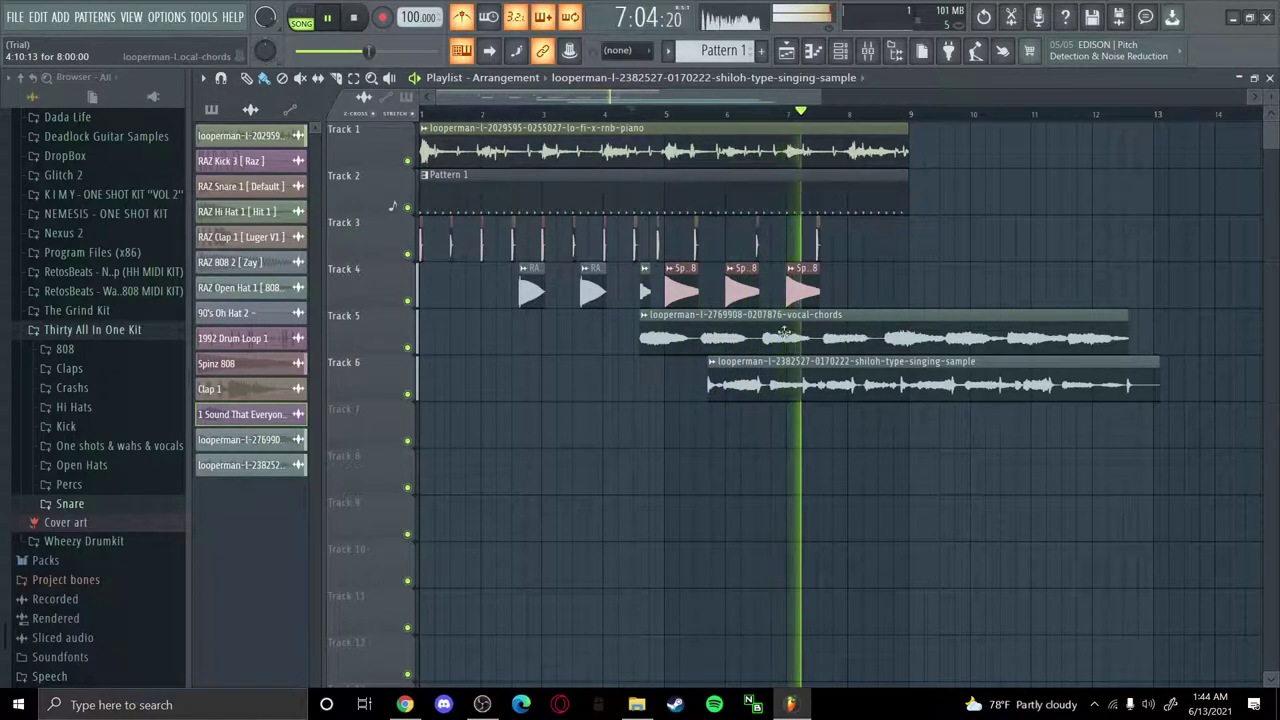
# Move both vocal clips to start at bar 9 and delete the vocal-chords clip from Track 5
pyautogui.moveTo(754, 333); pyautogui.dragTo(1022, 333)
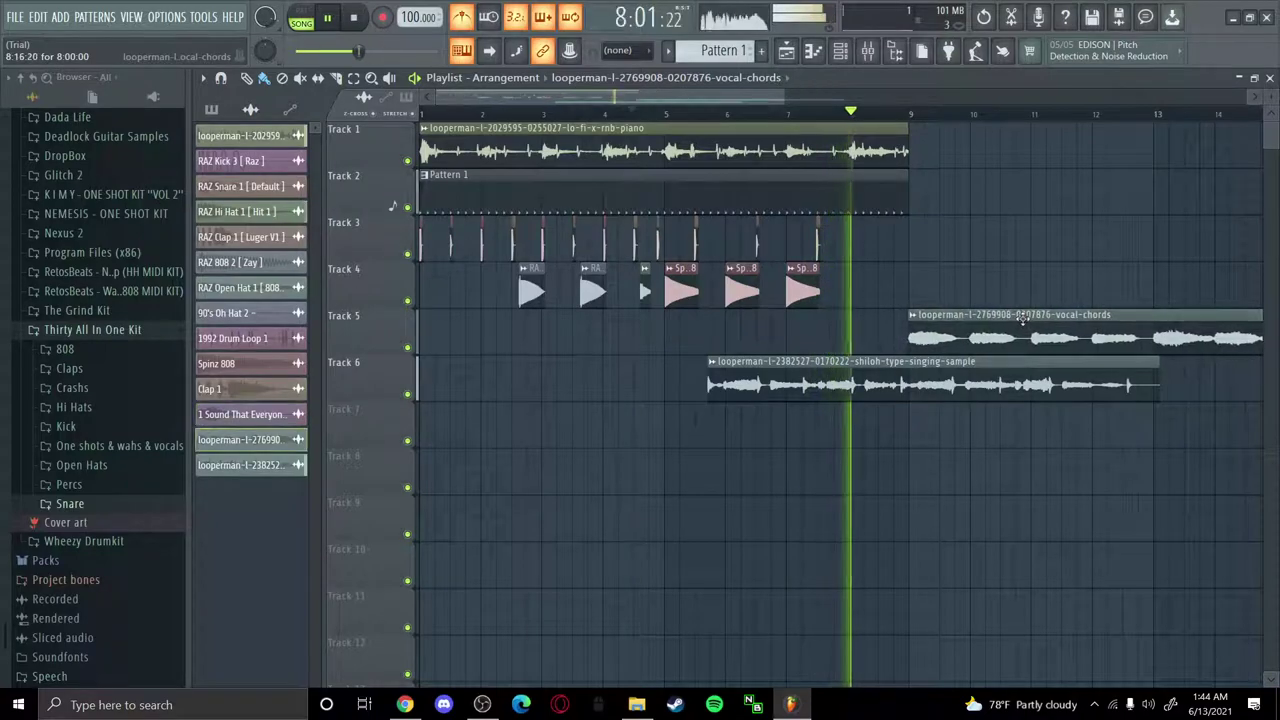
pyautogui.moveTo(858, 378); pyautogui.dragTo(1056, 370)
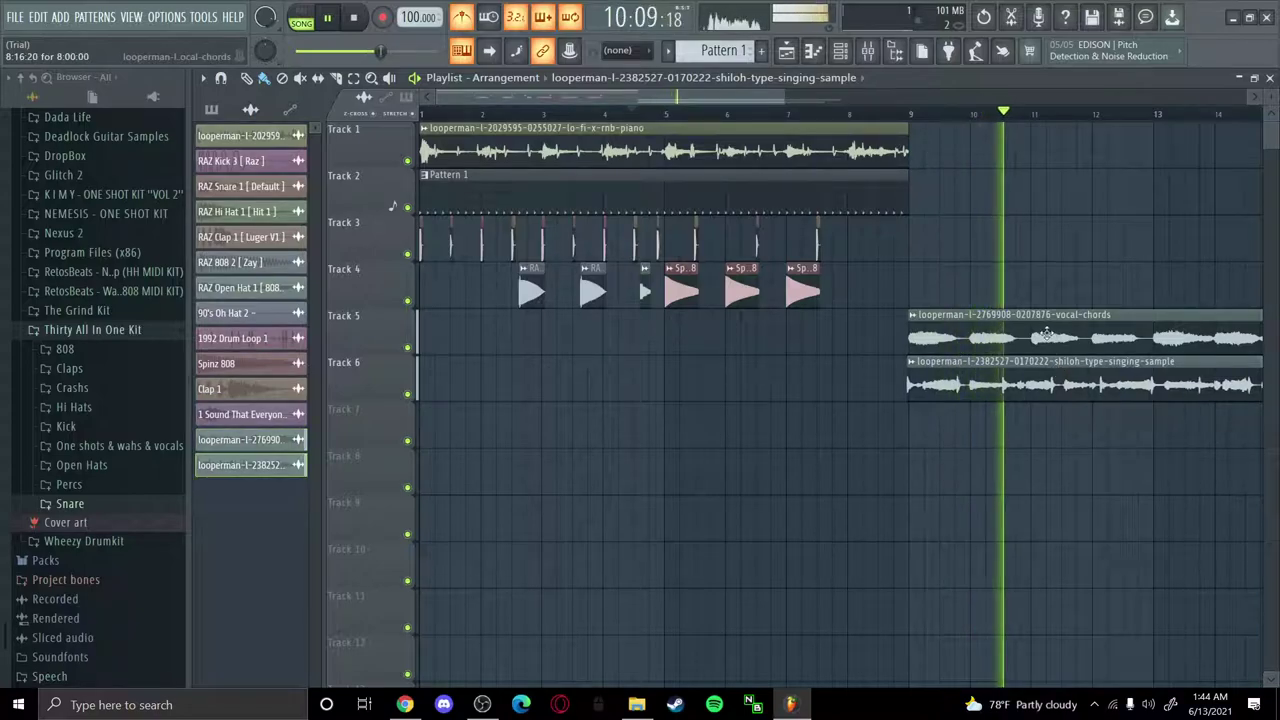
pyautogui.rightClick(940, 340)
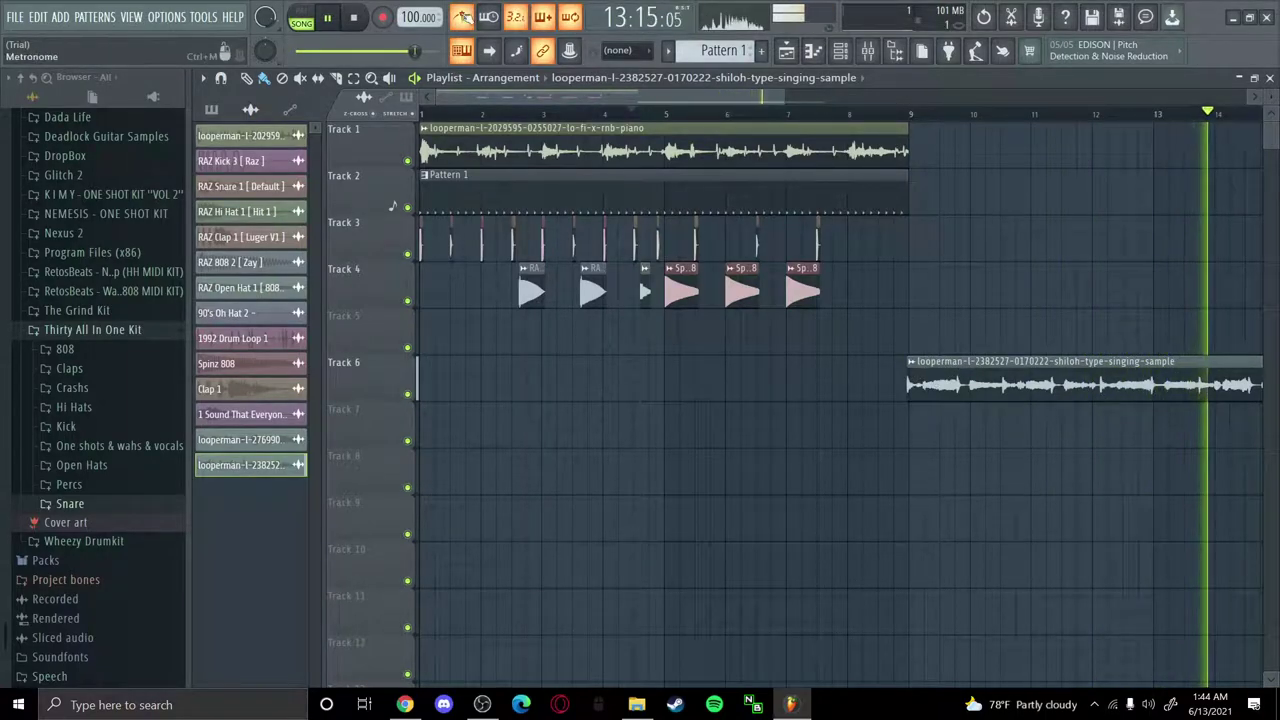
# Move the singing-sample clip on Track 6 to bar 1, stretch it to end at bar 9, and play the arrangement
pyautogui.moveTo(954, 361); pyautogui.dragTo(465, 358)
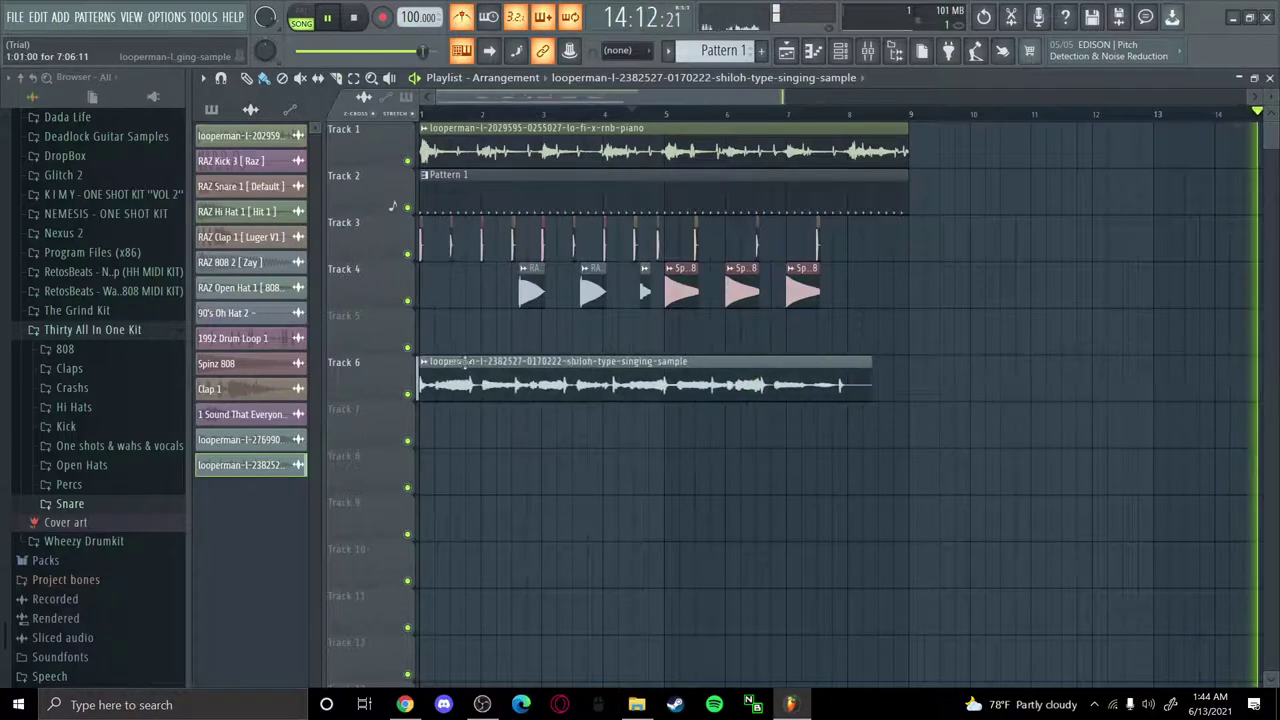
pyautogui.moveTo(870, 377); pyautogui.dragTo(906, 376)
pyautogui.click(626, 112)
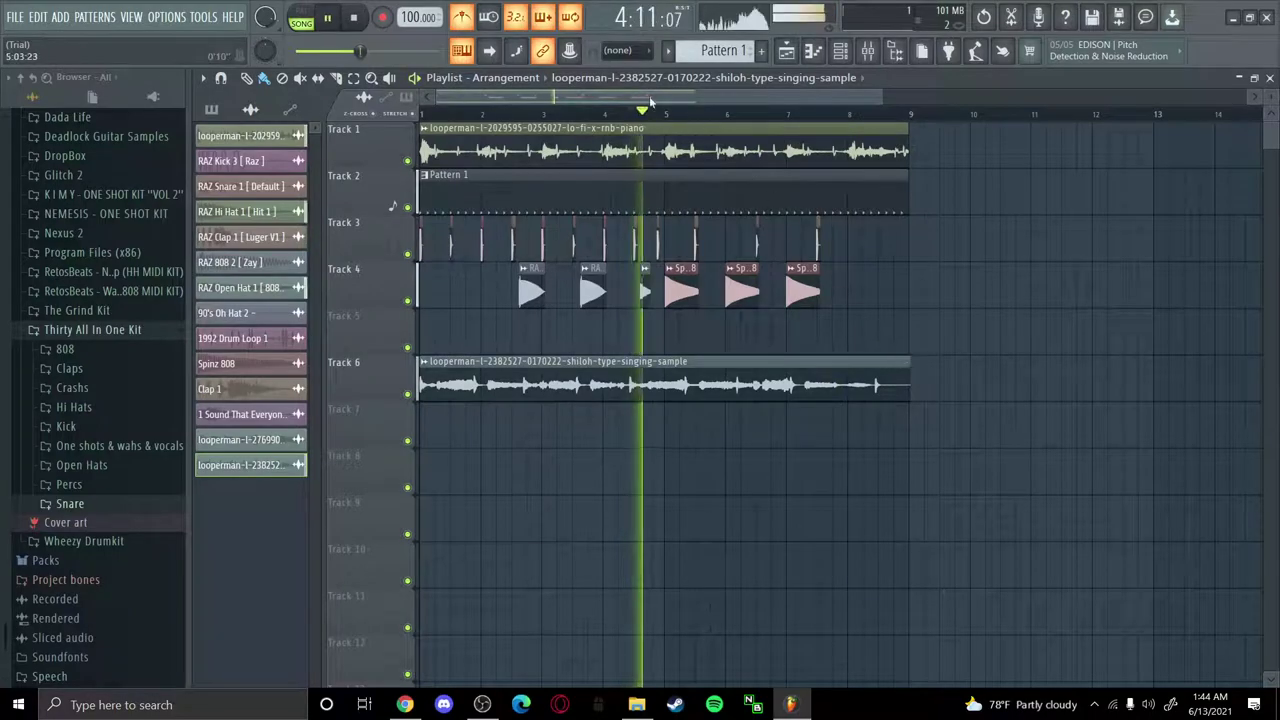
pyautogui.click(458, 112)
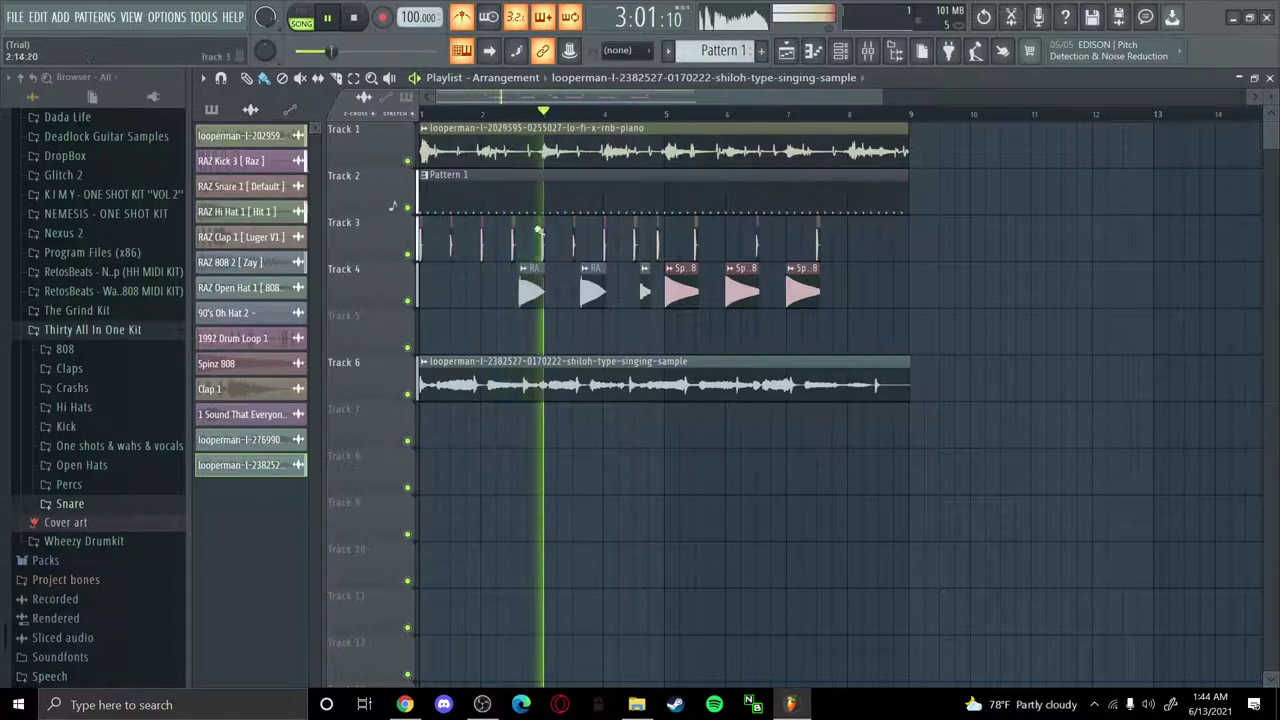
# Try stretching the singing sample on Track 6 to end midway through bar 7 and then just before bar 11, and restart playback
pyautogui.moveTo(909, 372); pyautogui.dragTo(818, 363)
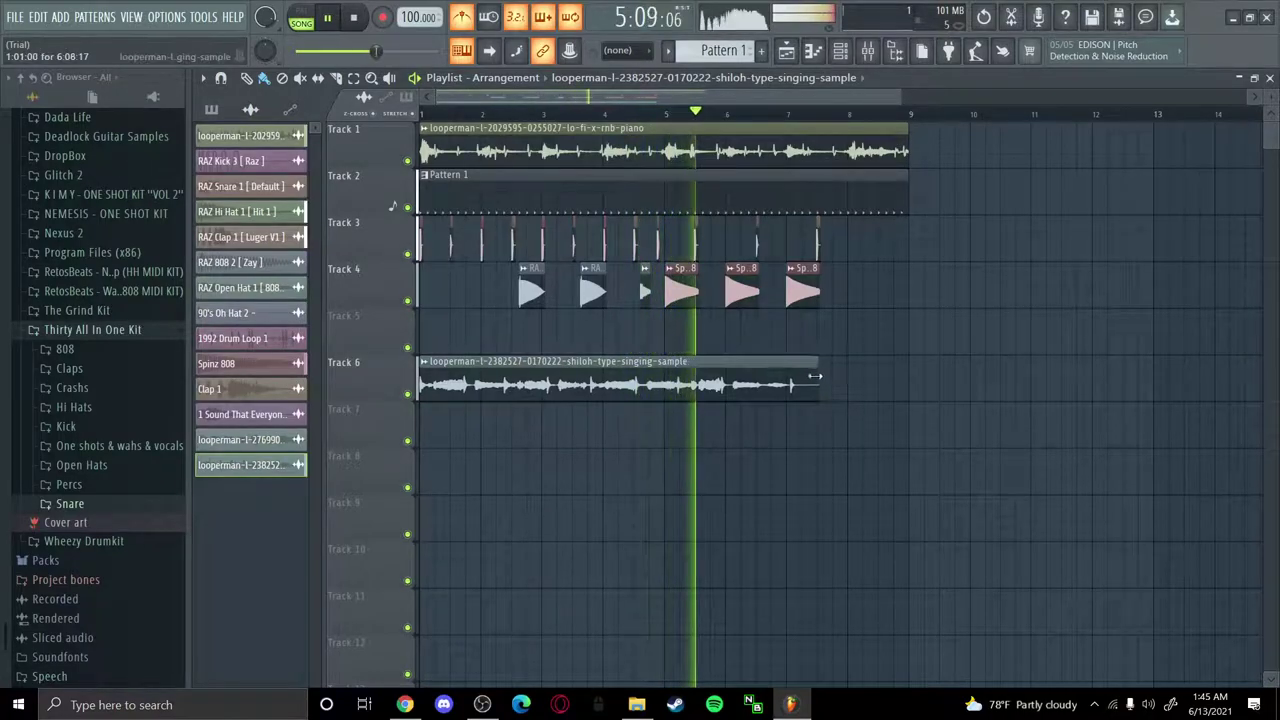
pyautogui.moveTo(818, 363); pyautogui.dragTo(1030, 360)
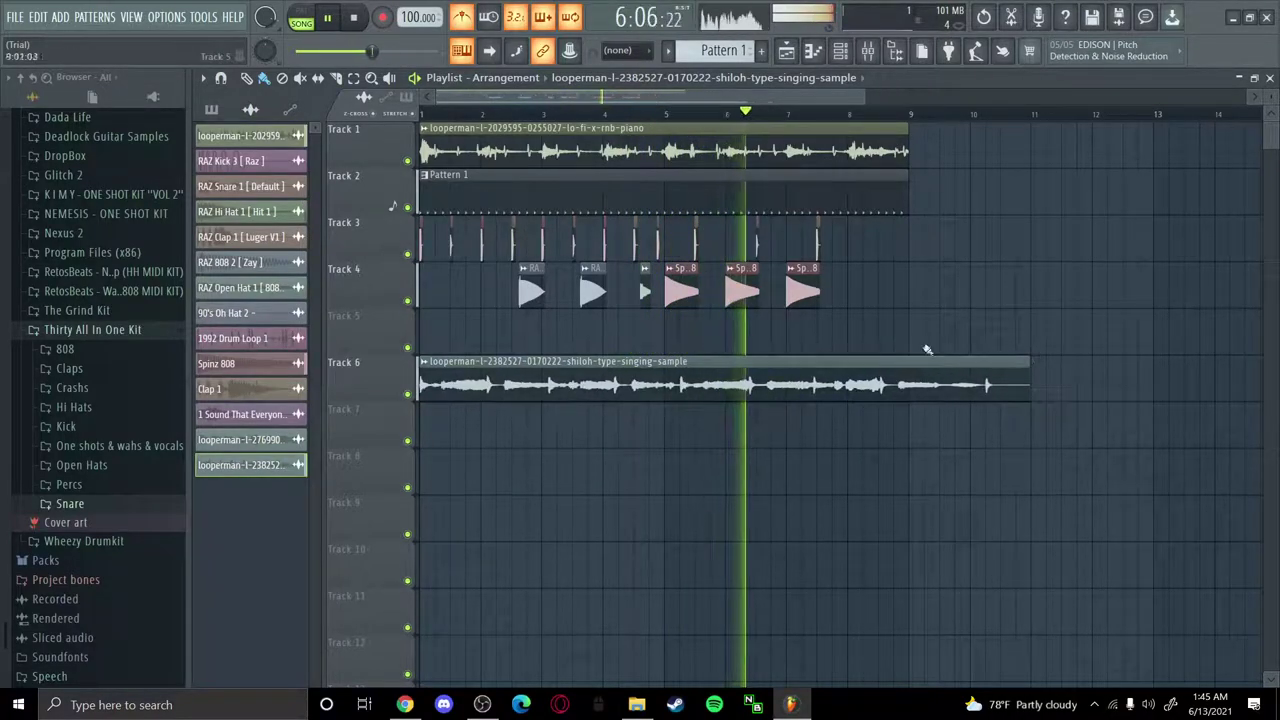
pyautogui.press('space')
pyautogui.press('space')
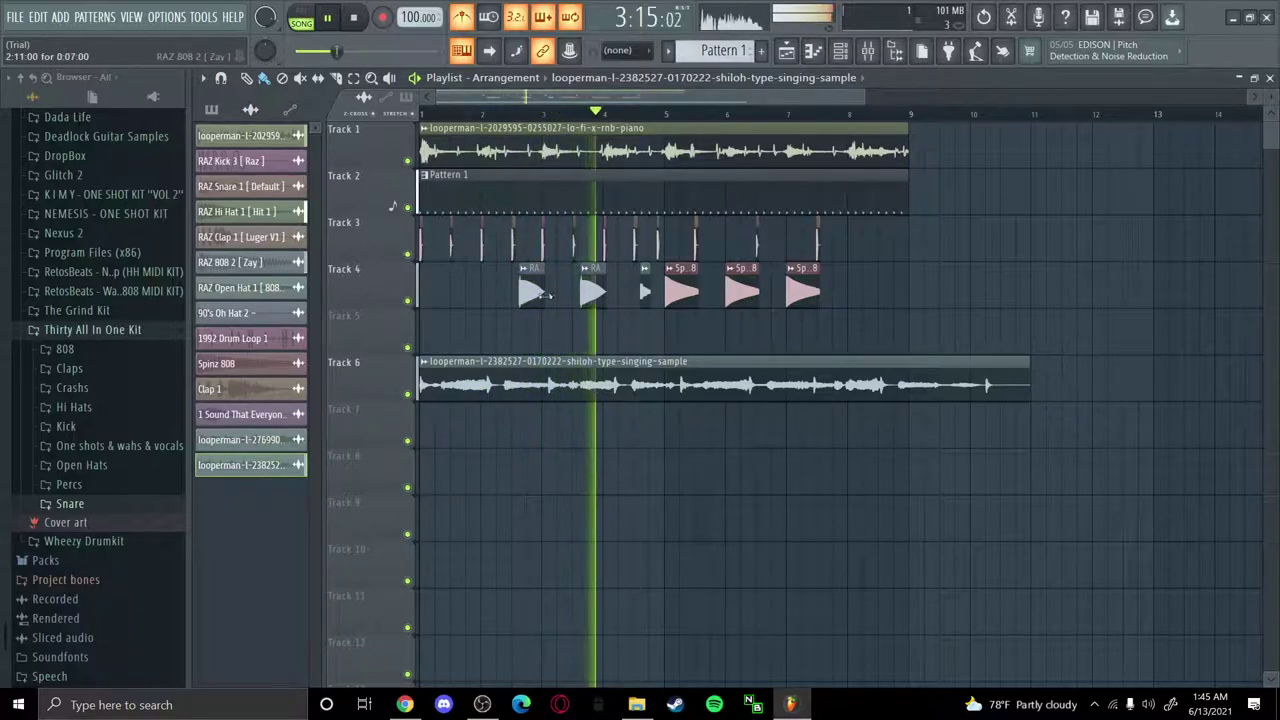
# Try stretching the singing sample on Track 6 to end late in bar 12 and play the arrangement from the start
pyautogui.press('space')
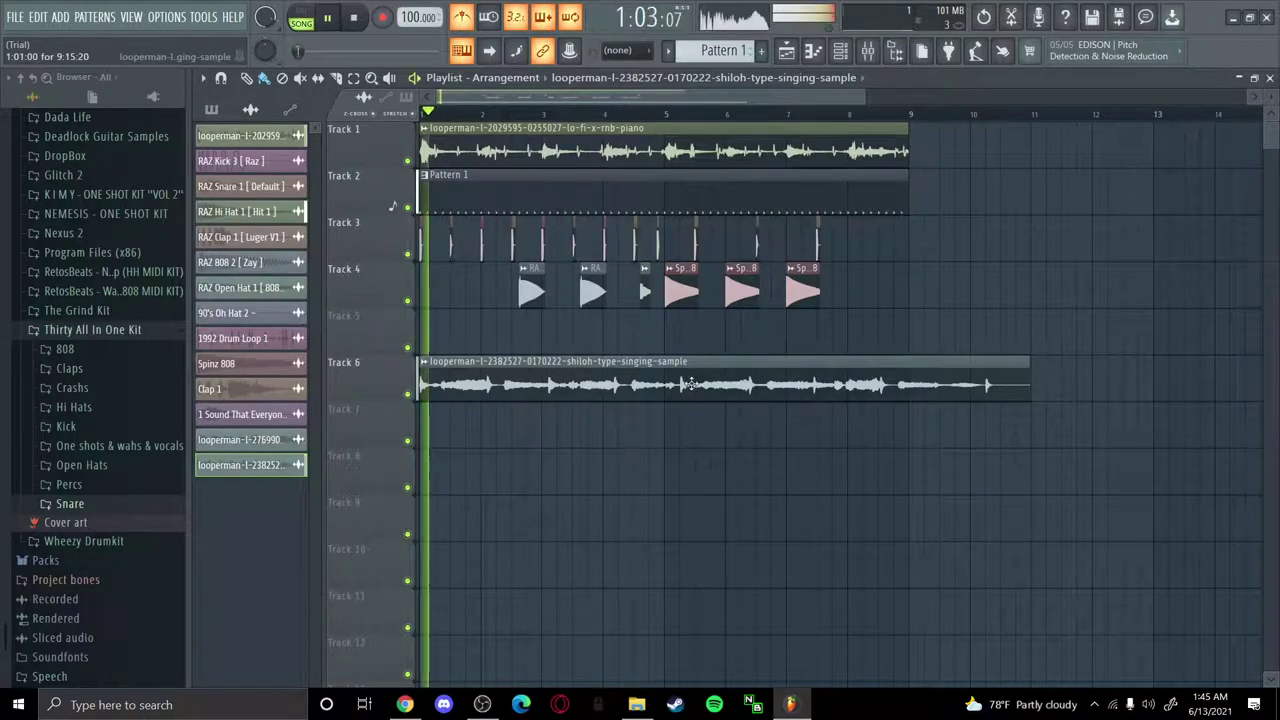
pyautogui.press('space')
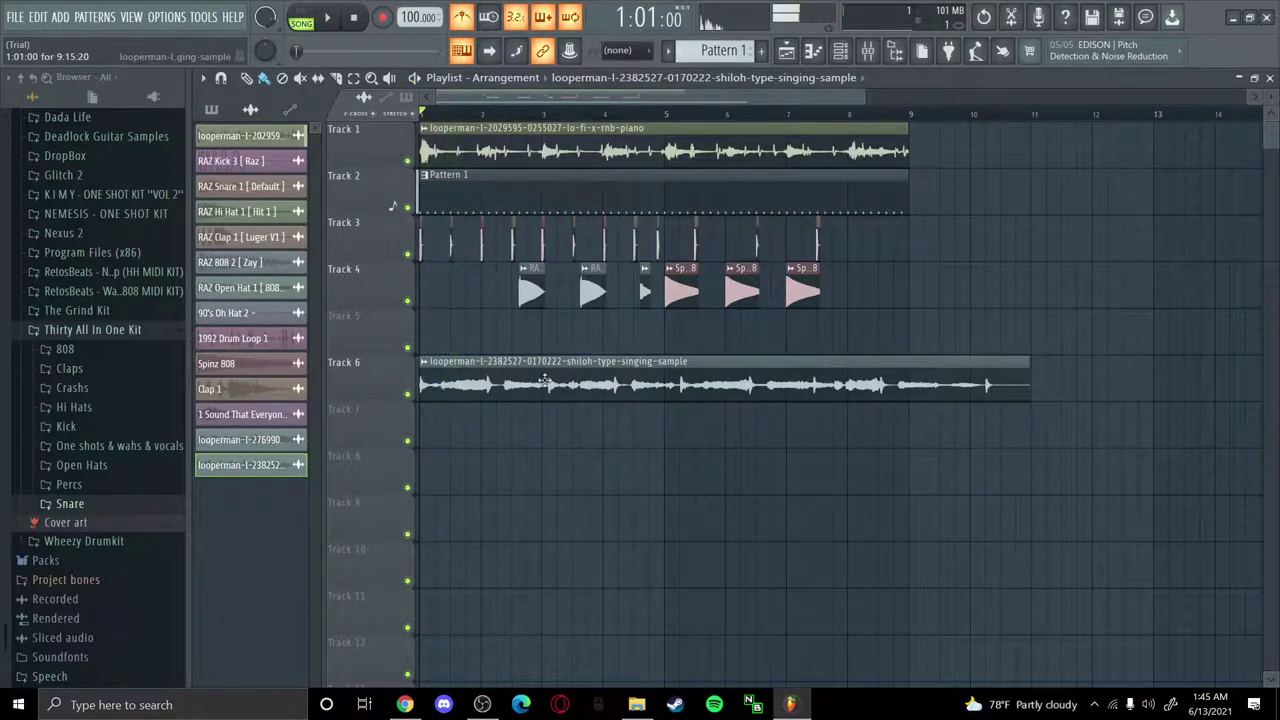
pyautogui.moveTo(1030, 375); pyautogui.dragTo(1137, 384)
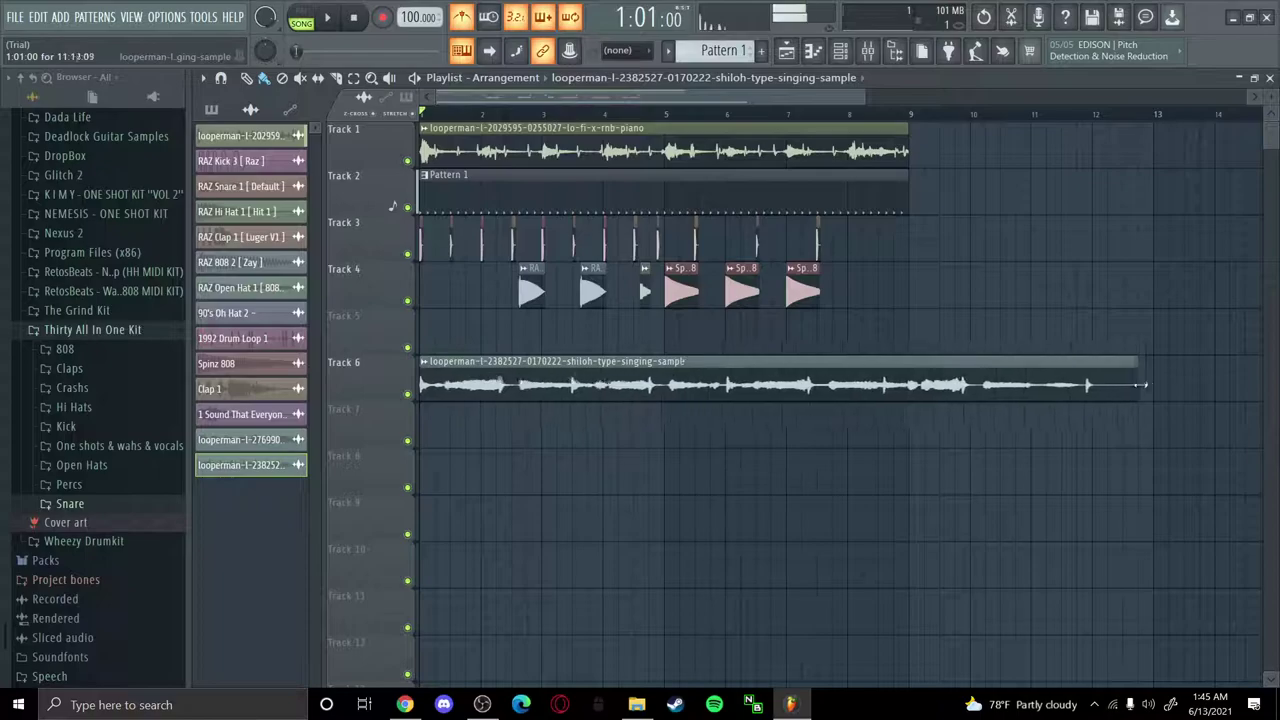
pyautogui.press('space')
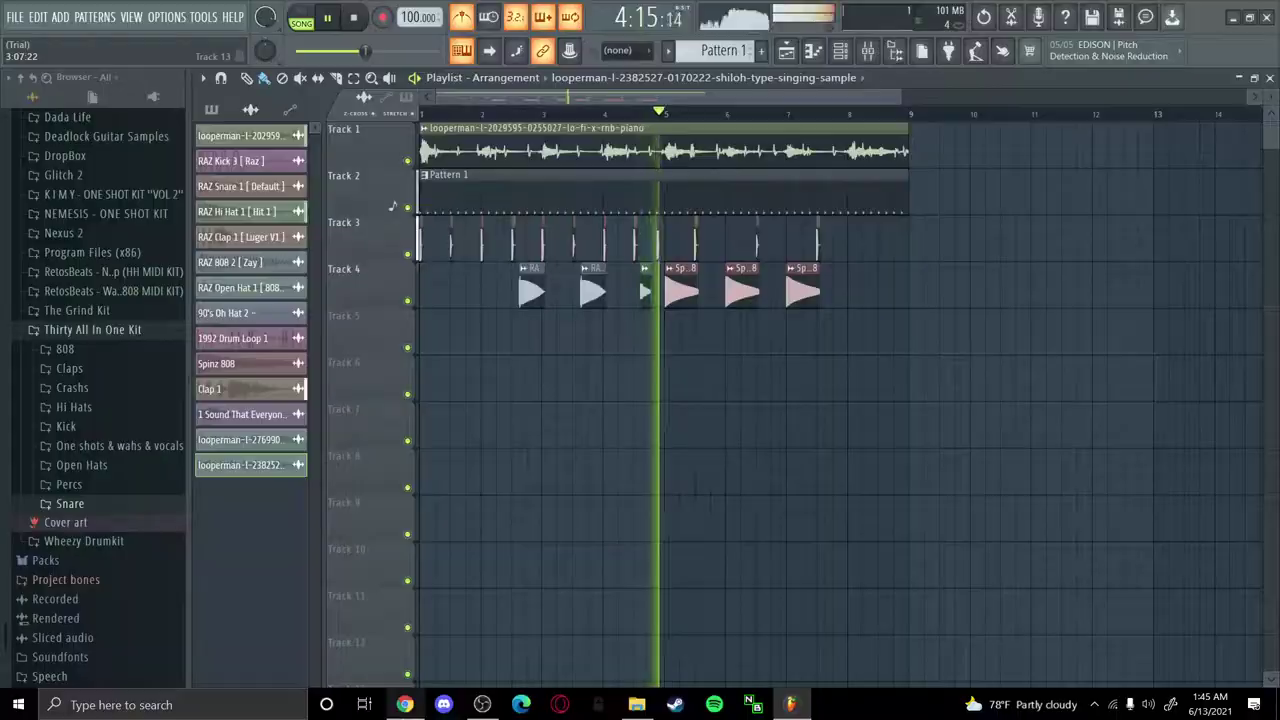
# Switch to Looperman in the browser and return from the "Shiloh Type Singing Sample" page to the Lo-Fi vocal loops list
pyautogui.hotkey('alt', 'Tab')
pyautogui.scroll(-6, 525, 455)
pyautogui.scroll(6, 572, 459)
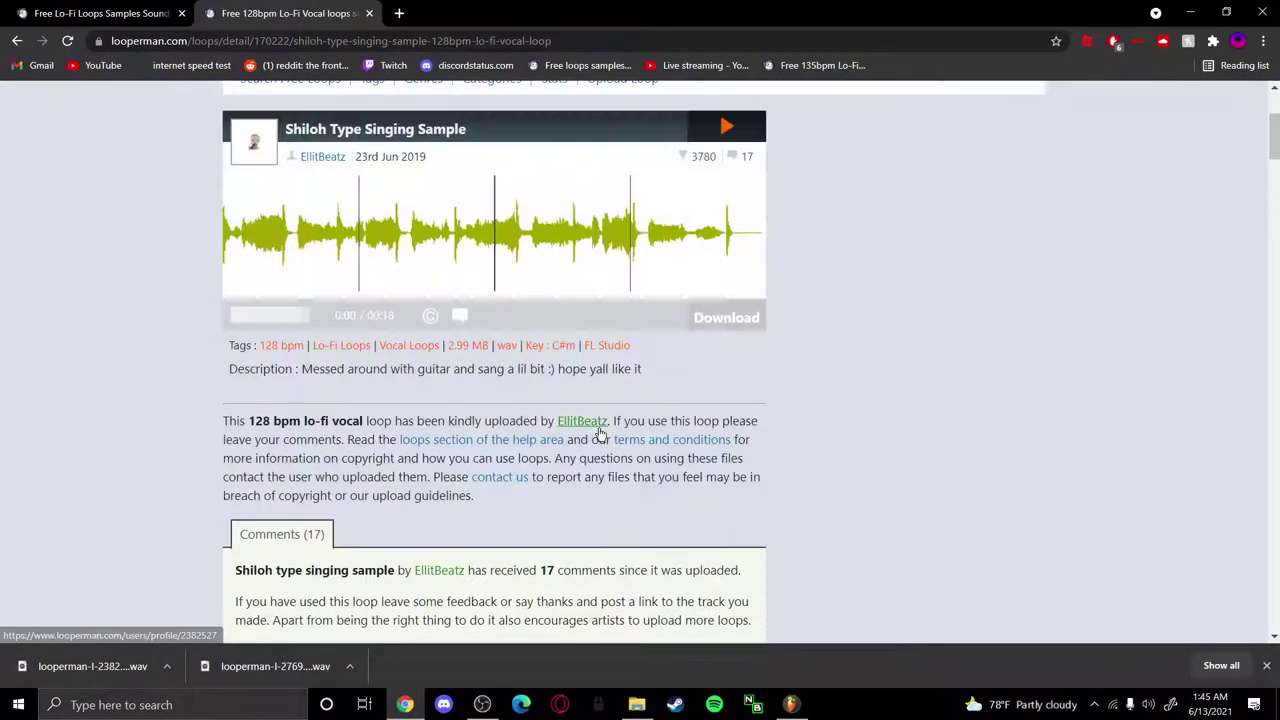
pyautogui.hotkey('alt', 'Left')
pyautogui.scroll(-5, 530, 455)
pyautogui.scroll(2, 555, 425)
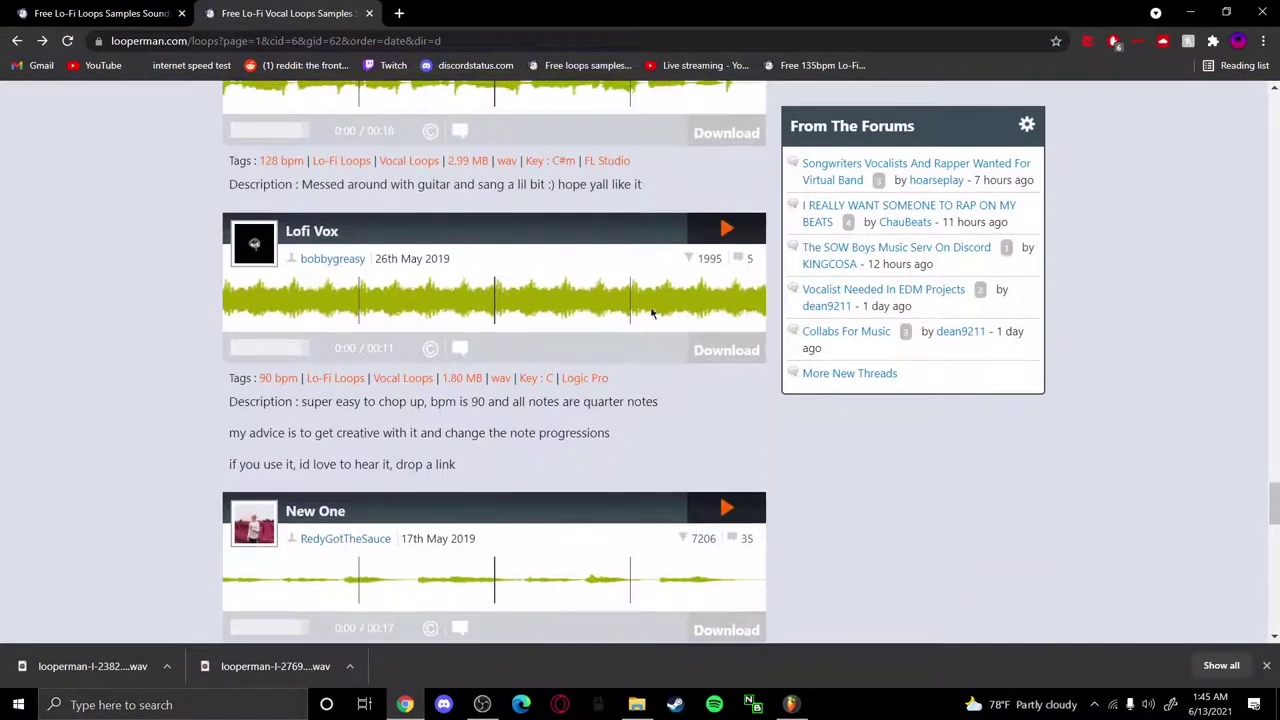
# Preview the loops "Vocal Chop Lead - Sample 68", "Vocal Chop" and "Vocal Loop With No Effects"
pyautogui.click(700, 237)
pyautogui.scroll(-4, 685, 270)
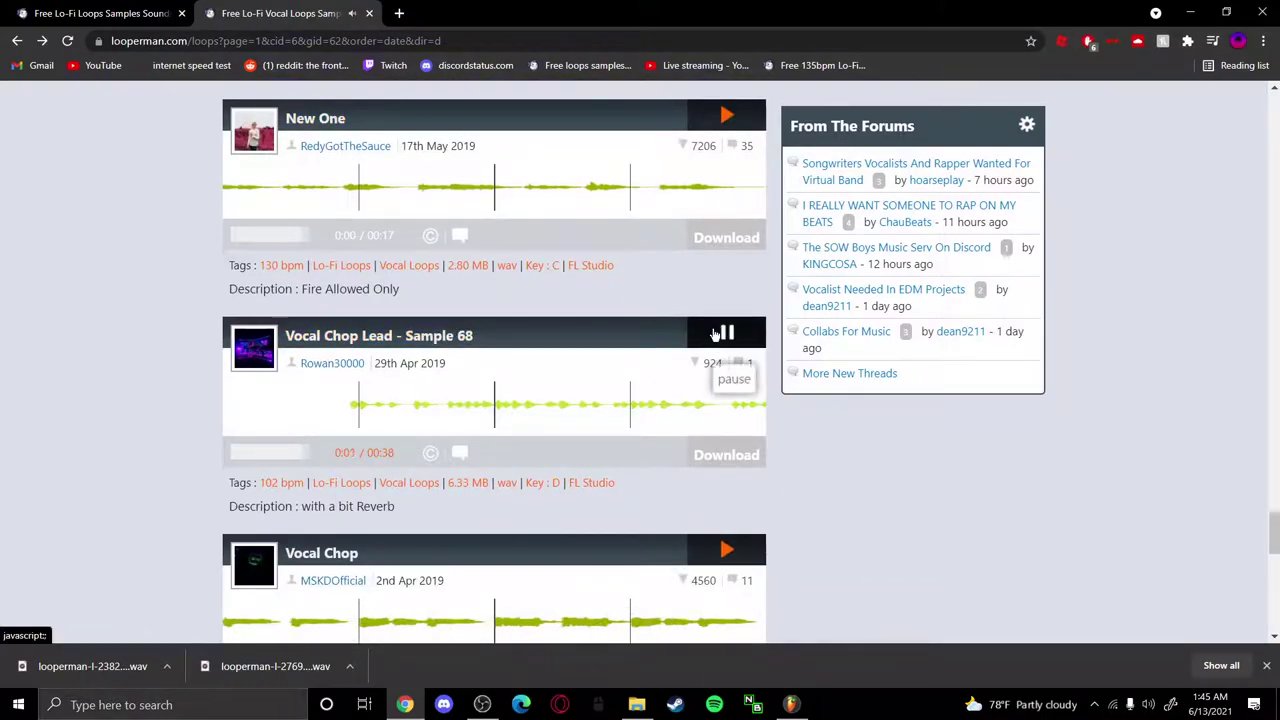
pyautogui.click(714, 333)
pyautogui.scroll(-2, 718, 310)
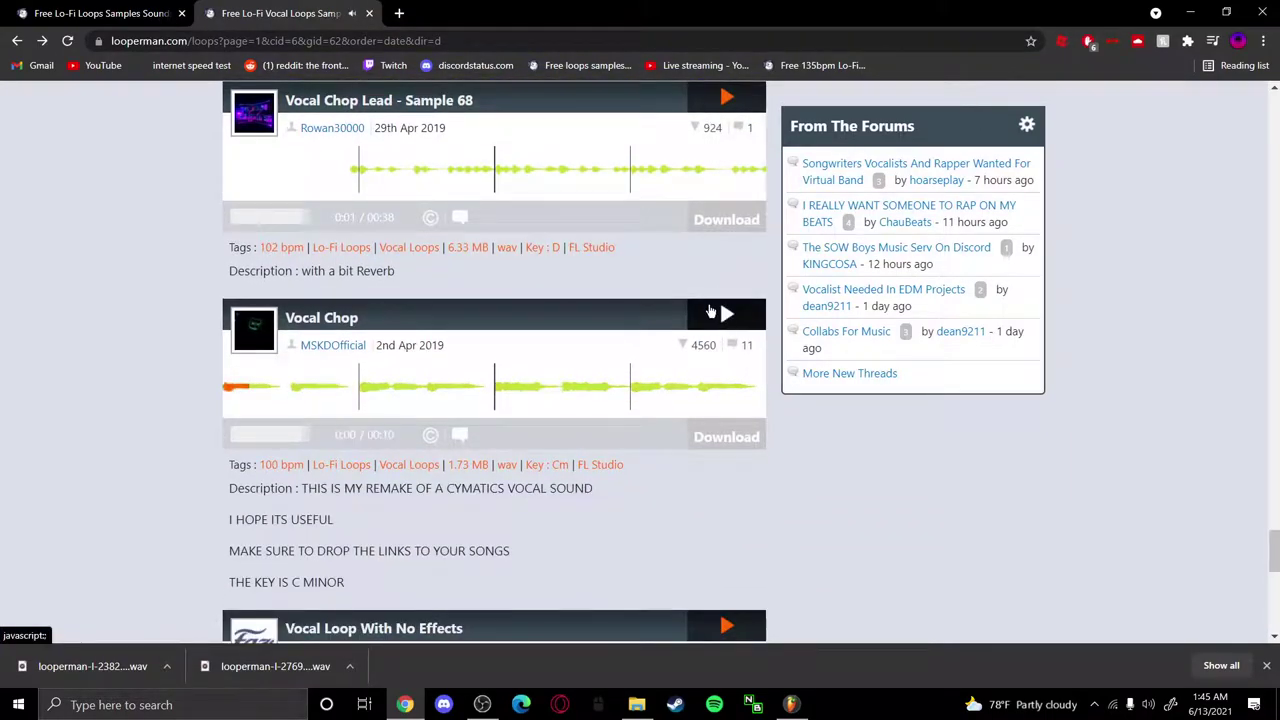
pyautogui.scroll(-2, 712, 314)
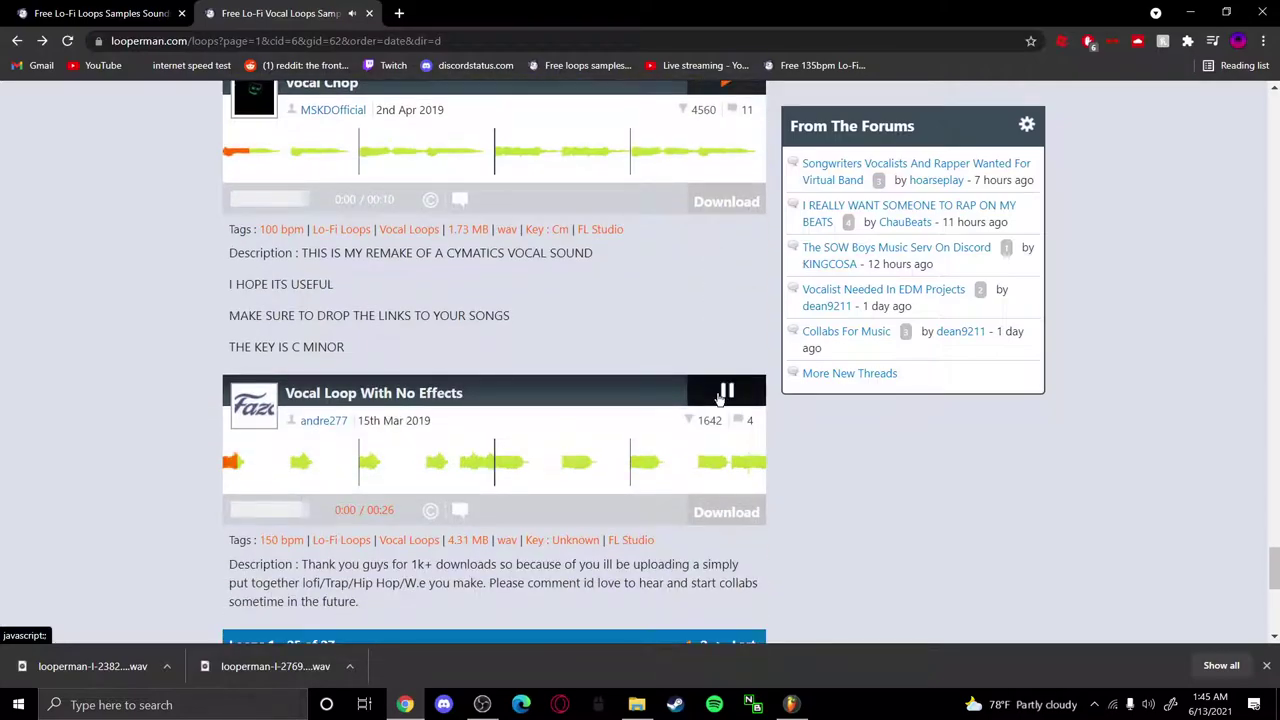
pyautogui.click(718, 398)
# Open page 2 of the vocal loops and preview "Melancholic Vocal Chops For Melancholic Producers" and "Far Cry"
pyautogui.scroll(-3, 722, 380)
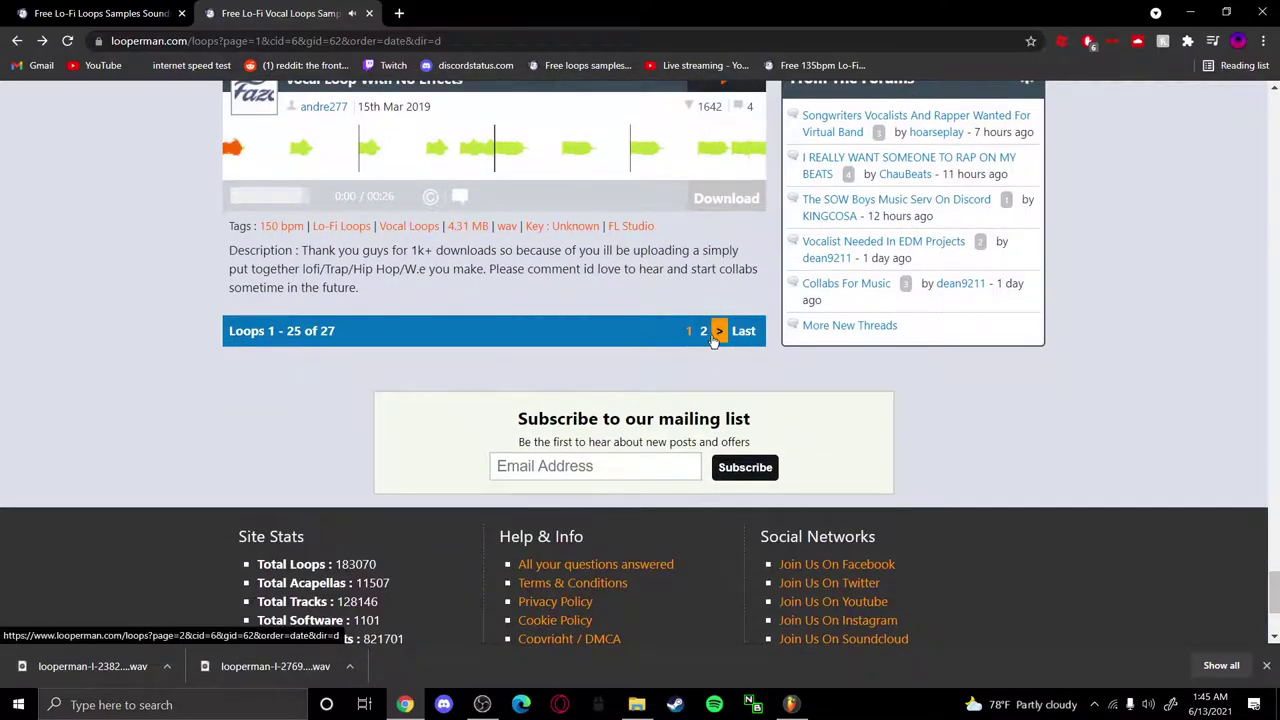
pyautogui.click(718, 331)
pyautogui.scroll(-3, 712, 370)
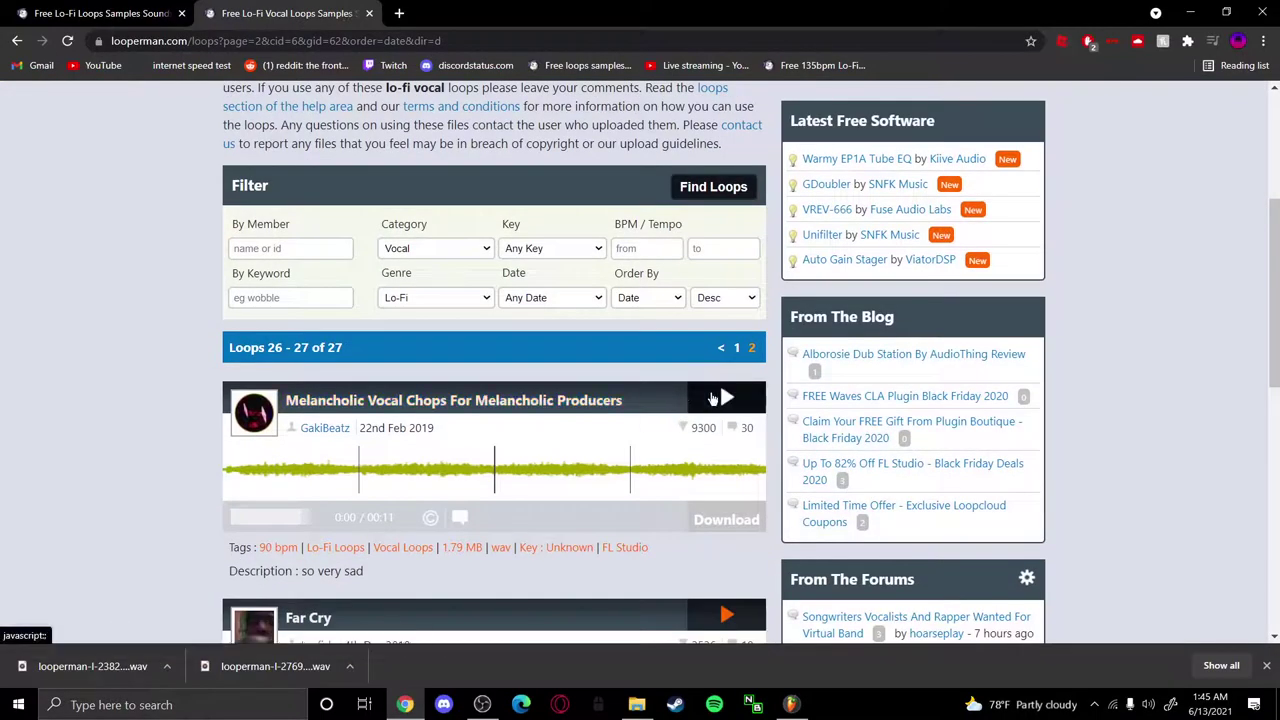
pyautogui.click(718, 398)
pyautogui.scroll(-2, 705, 455)
pyautogui.scroll(-4, 710, 455)
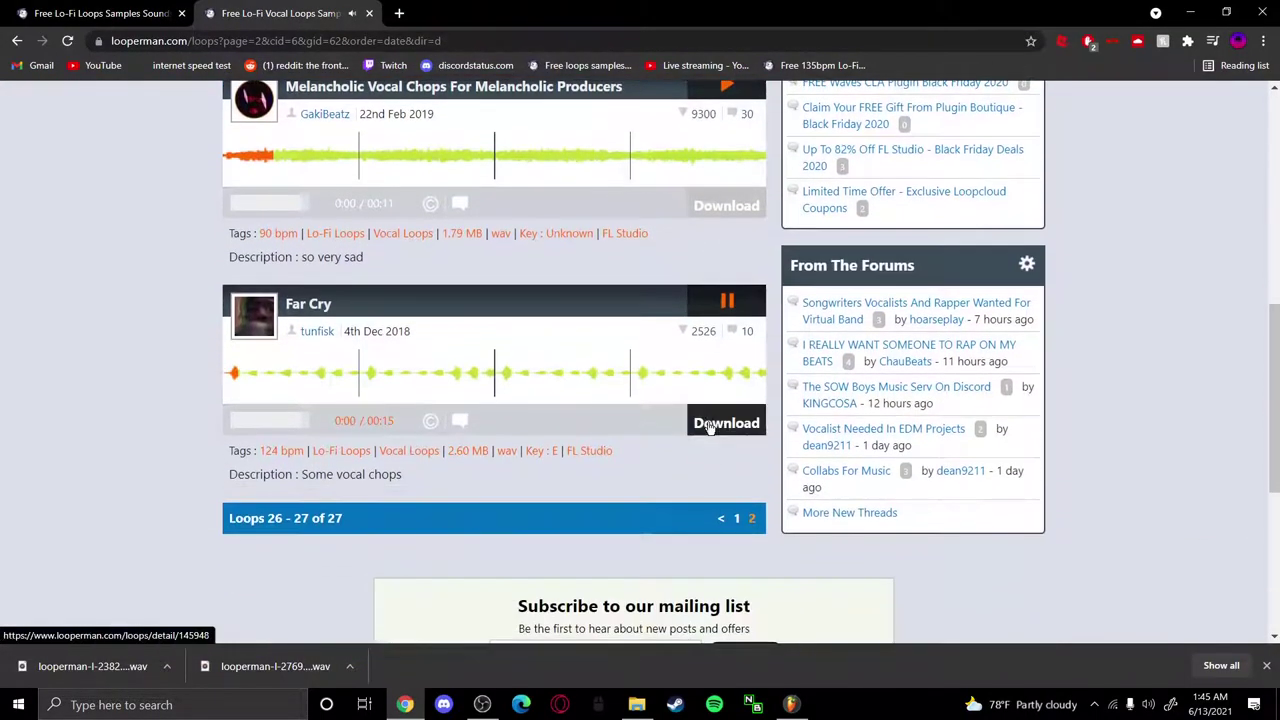
pyautogui.scroll(2, 724, 305)
pyautogui.click(726, 303)
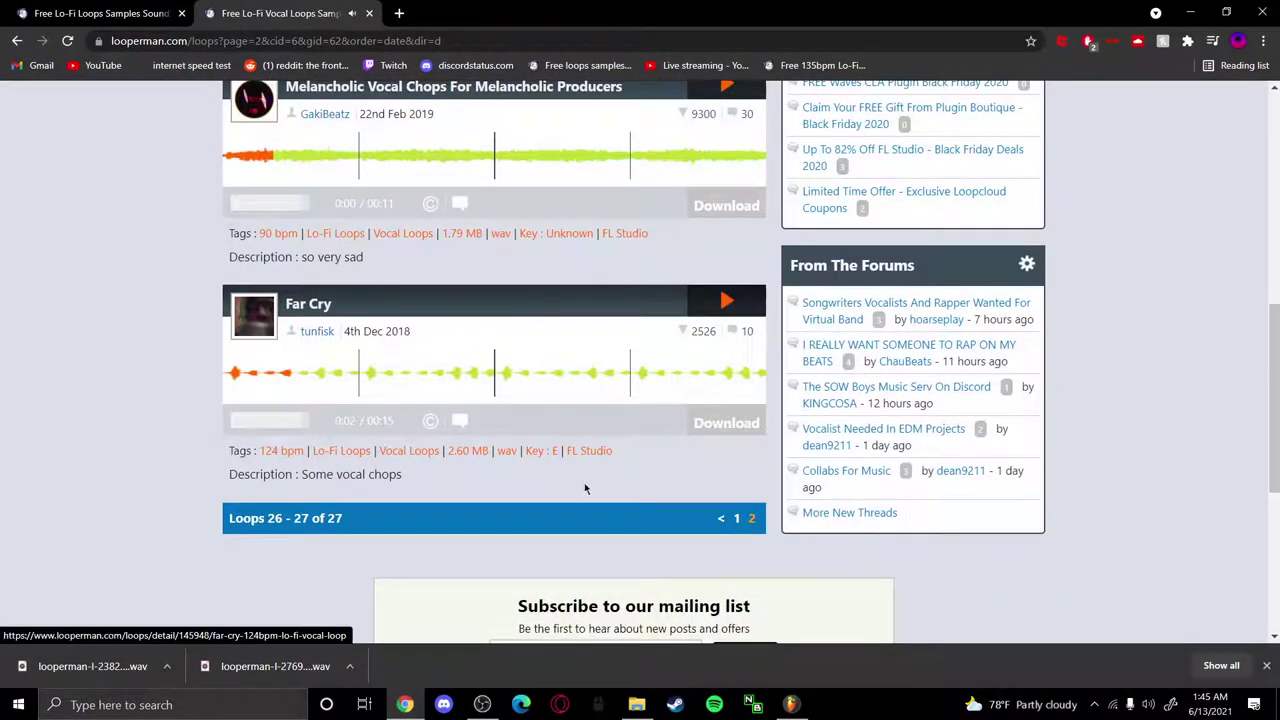
# Return to page 1 of the Lo-Fi vocal loops and look through the list for another vocal
pyautogui.click(721, 518)
pyautogui.scroll(-3, 648, 479)
pyautogui.scroll(-15, 741, 345)
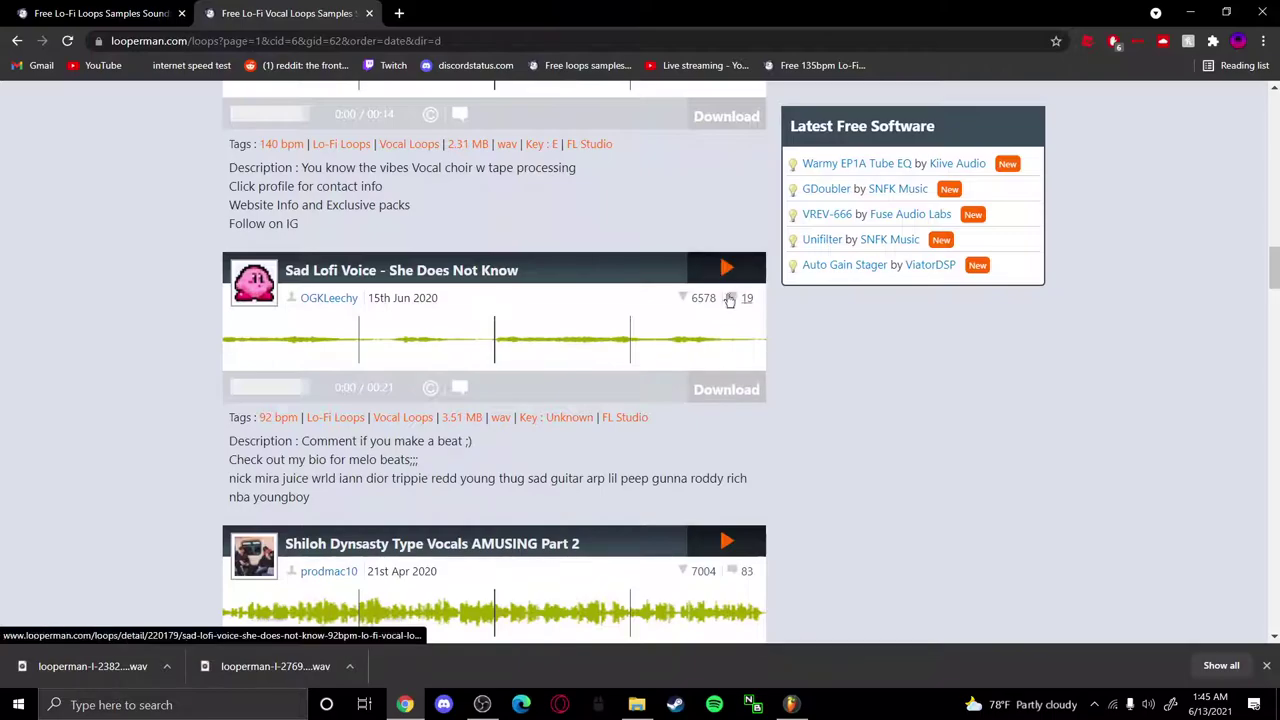
pyautogui.scroll(-10, 730, 320)
pyautogui.scroll(-3, 708, 337)
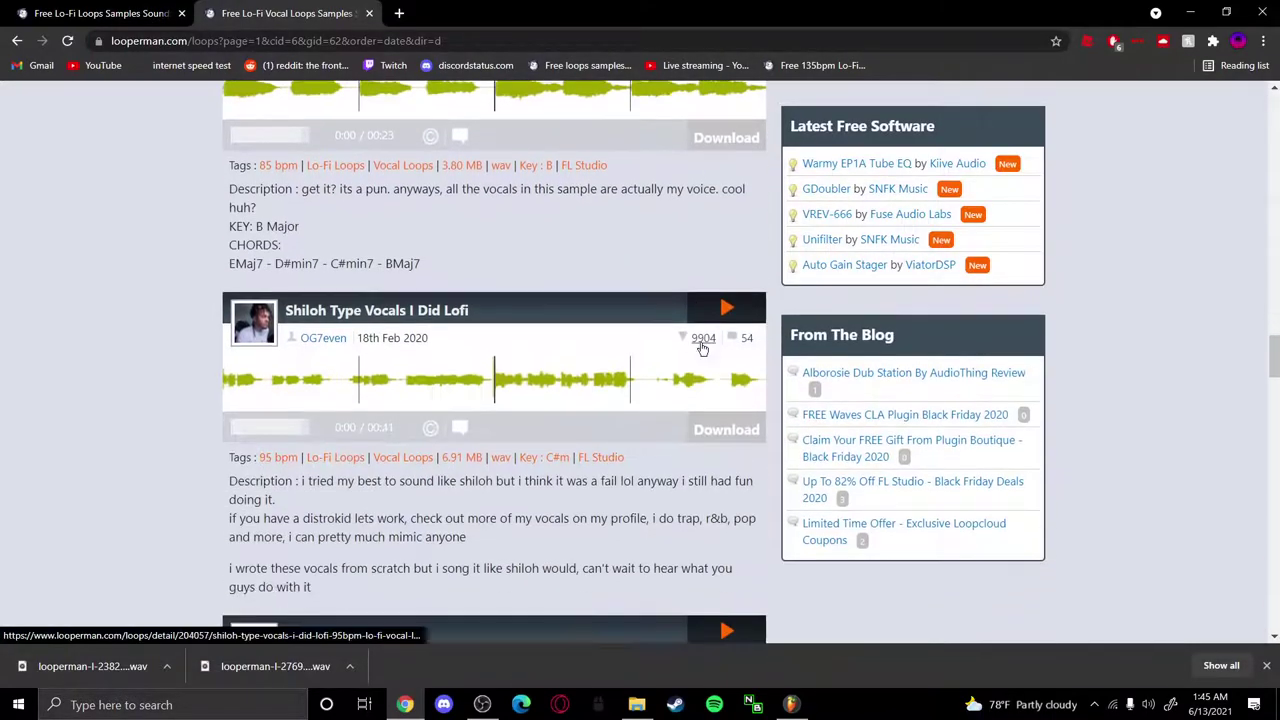
pyautogui.scroll(-3, 706, 300)
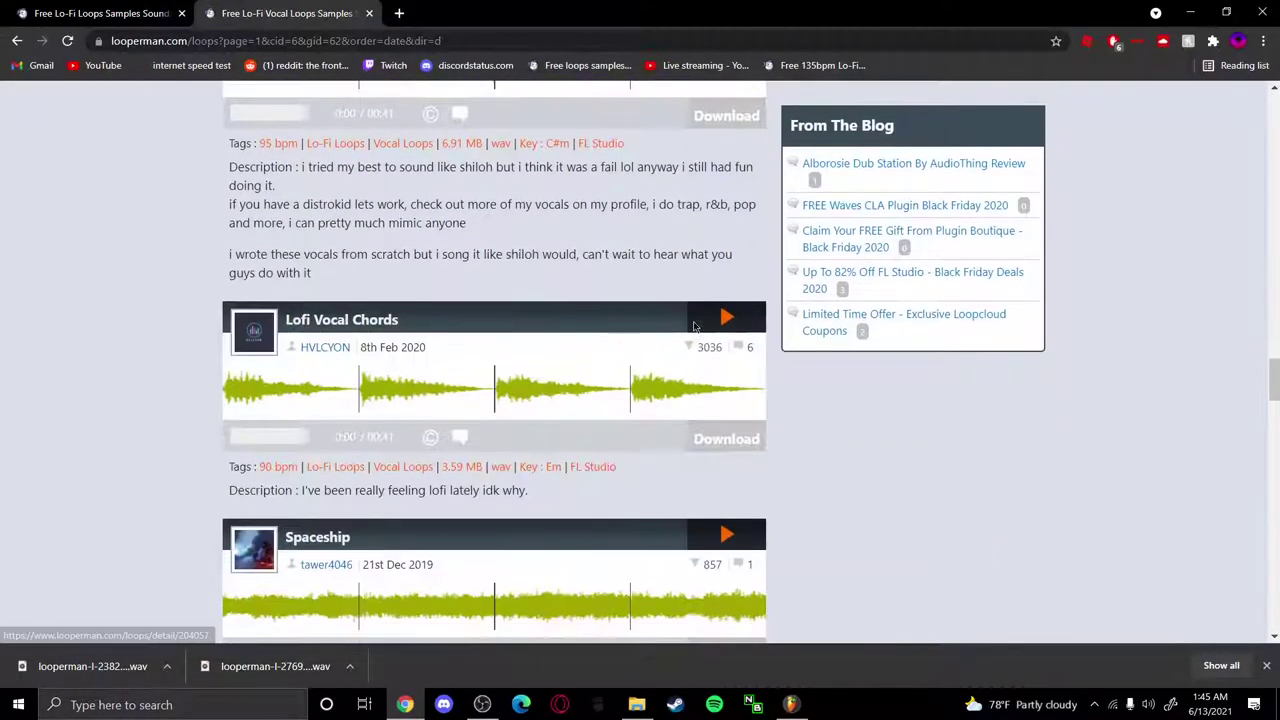
# Close the vocal loops tab, search Google in a new tab for "shiloh dynasty vocal loop", and return to the Looperman tab
pyautogui.click(368, 14)
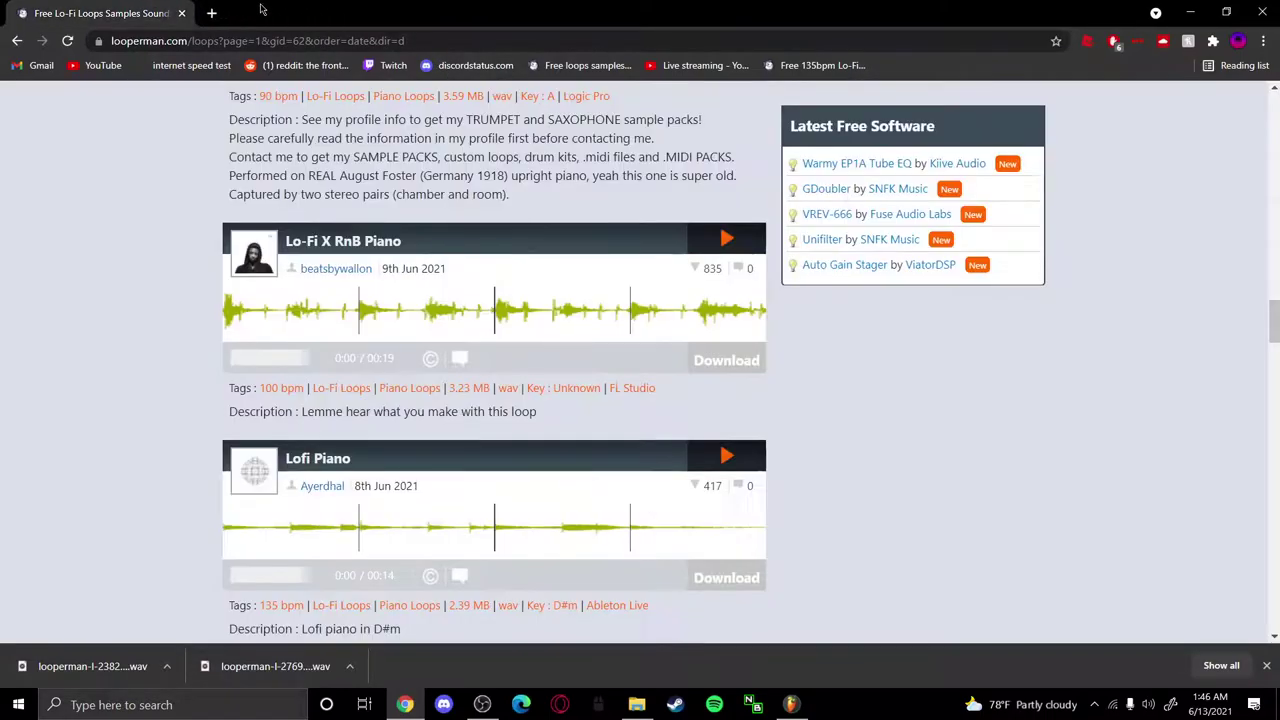
pyautogui.click(211, 14)
pyautogui.write('shil')
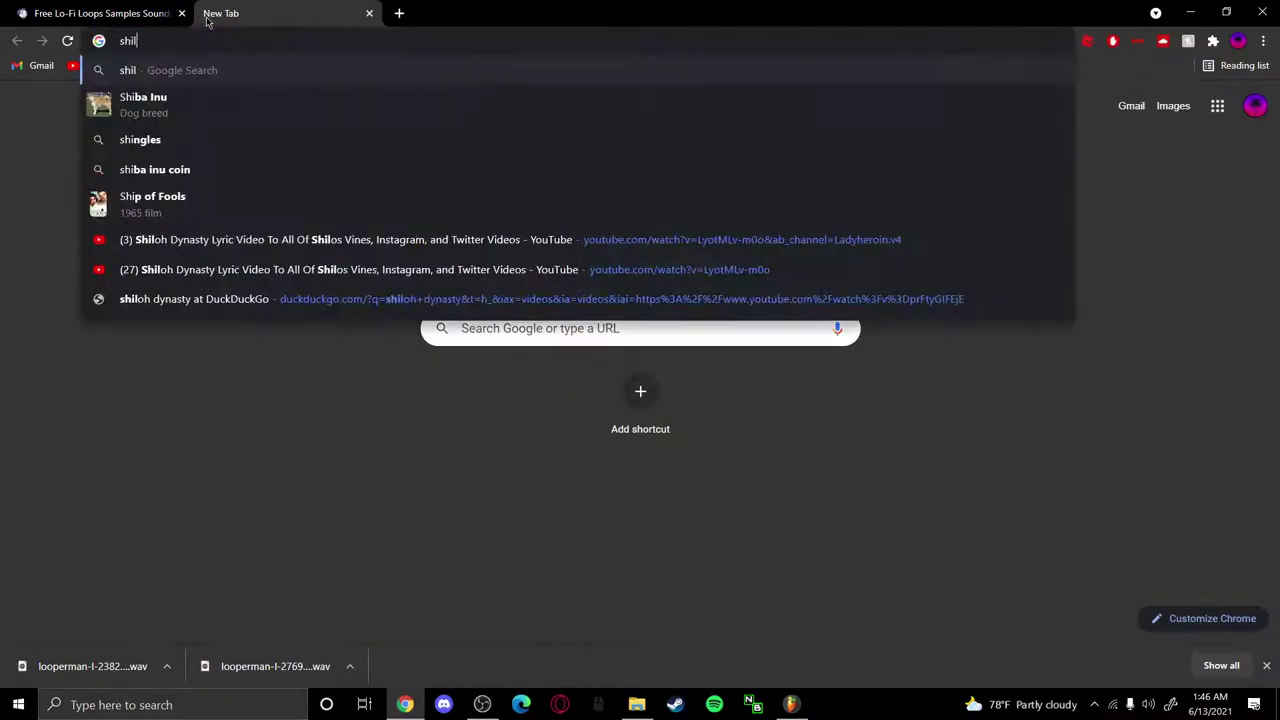
pyautogui.write('oh')
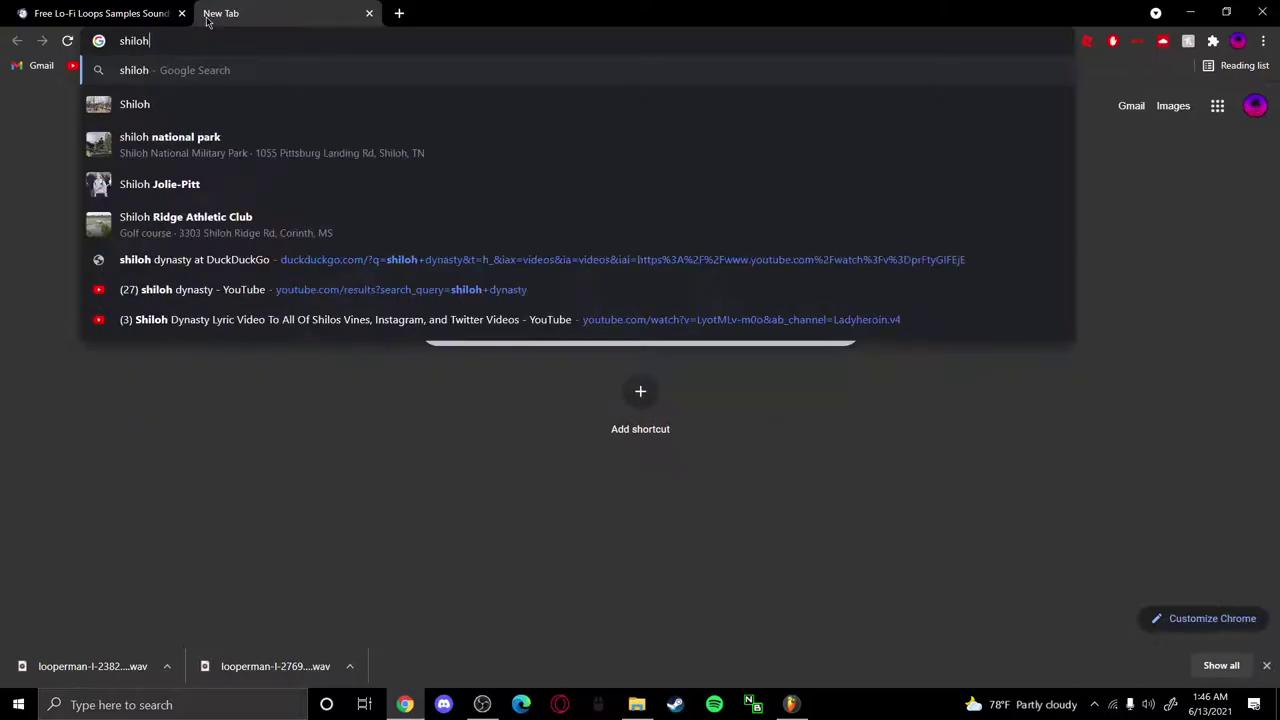
pyautogui.write(' dynasty')
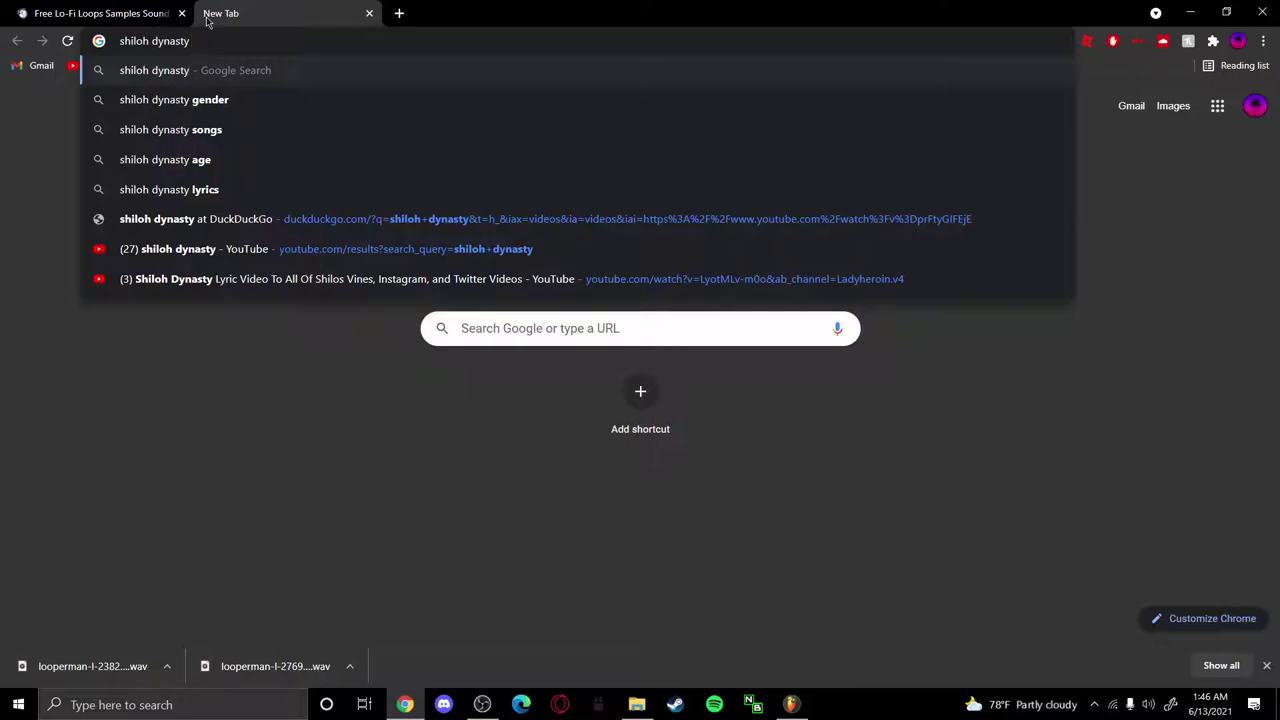
pyautogui.write('vocal loop')
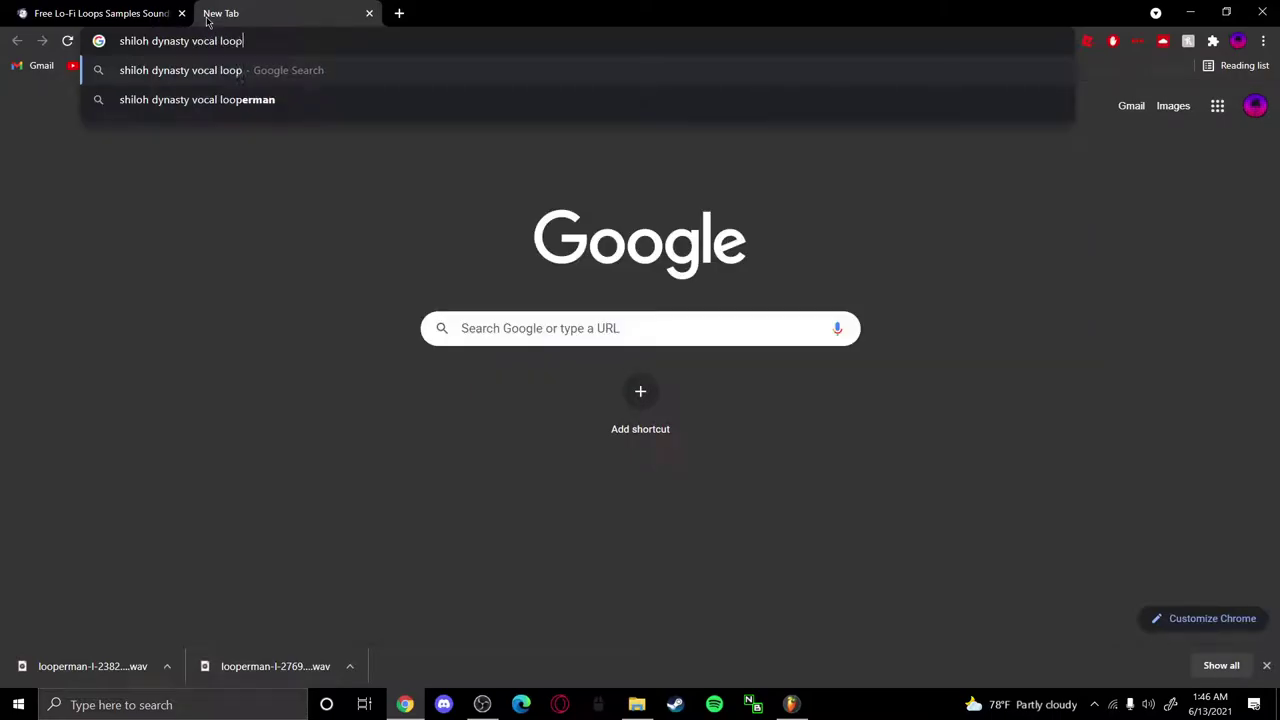
pyautogui.press('Return')
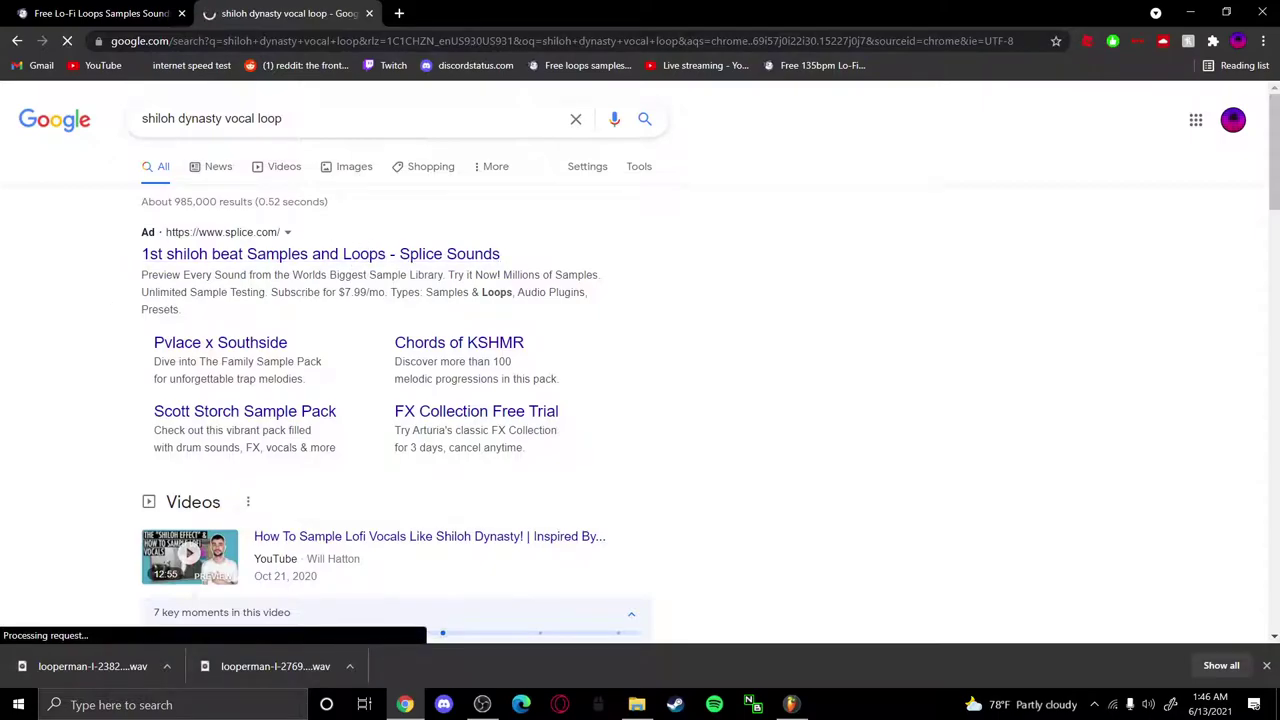
pyautogui.hotkey('ctrl', 'shift', 'Tab')
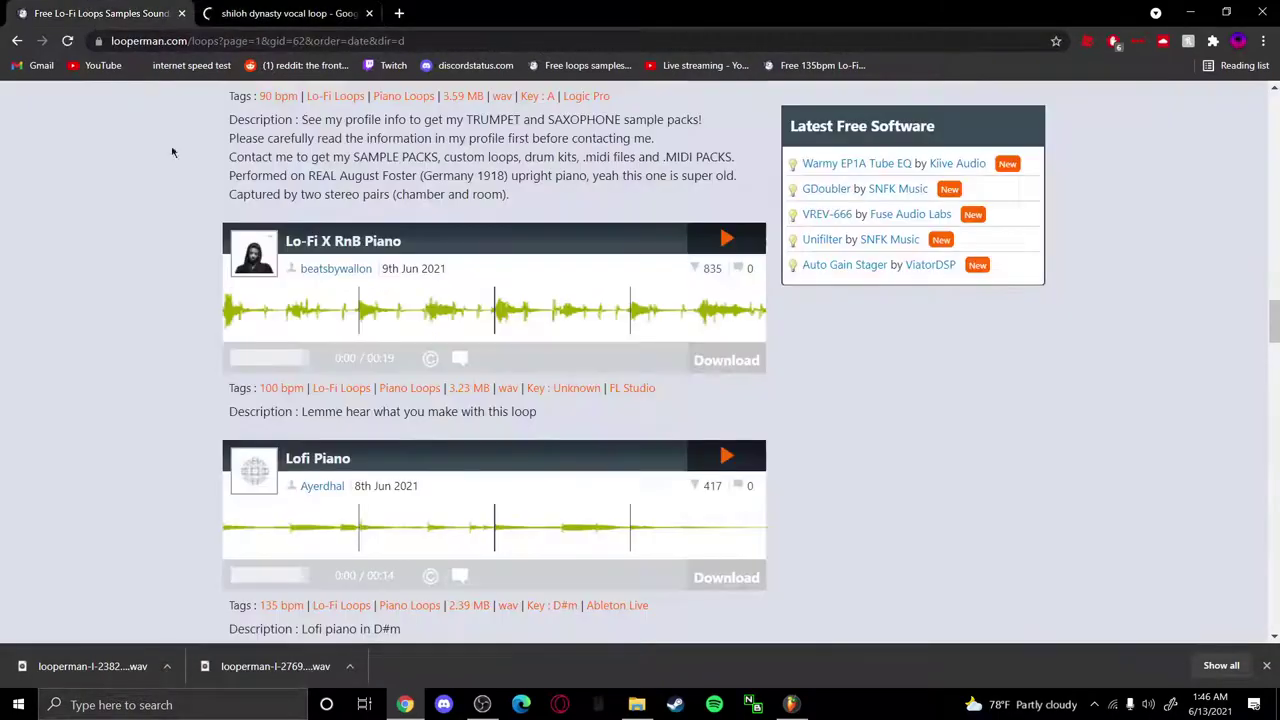
# Open the "1st shiloh beat" collection on Splice, preview "LL_kick_pink_2.wav" and look through the page
pyautogui.click(792, 705)
pyautogui.click(405, 705)
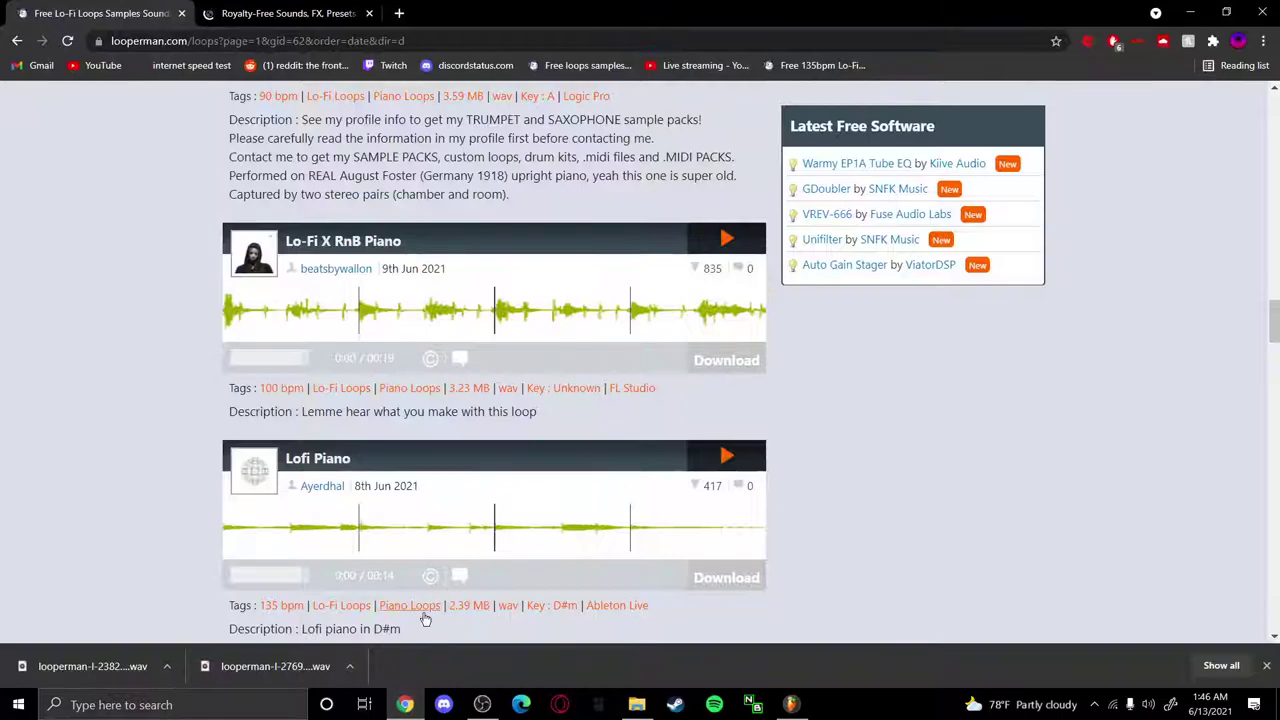
pyautogui.click(426, 360)
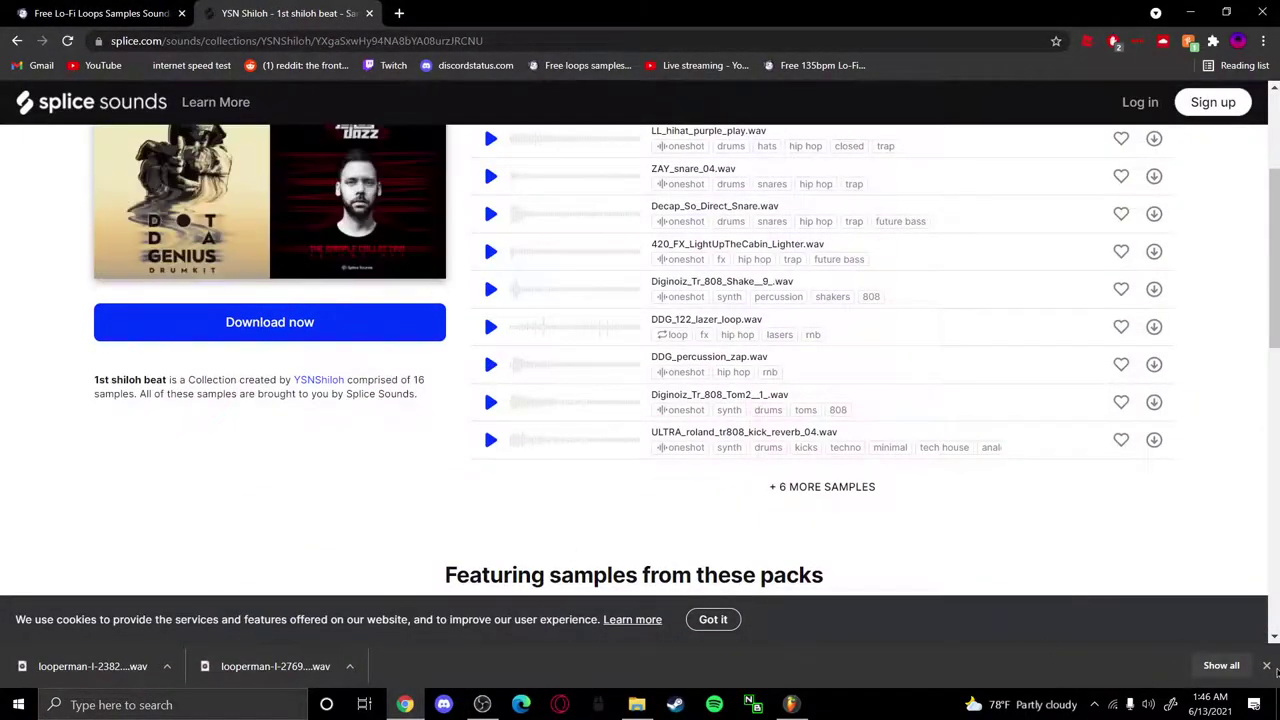
pyautogui.click(1266, 665)
pyautogui.scroll(3, 534, 457)
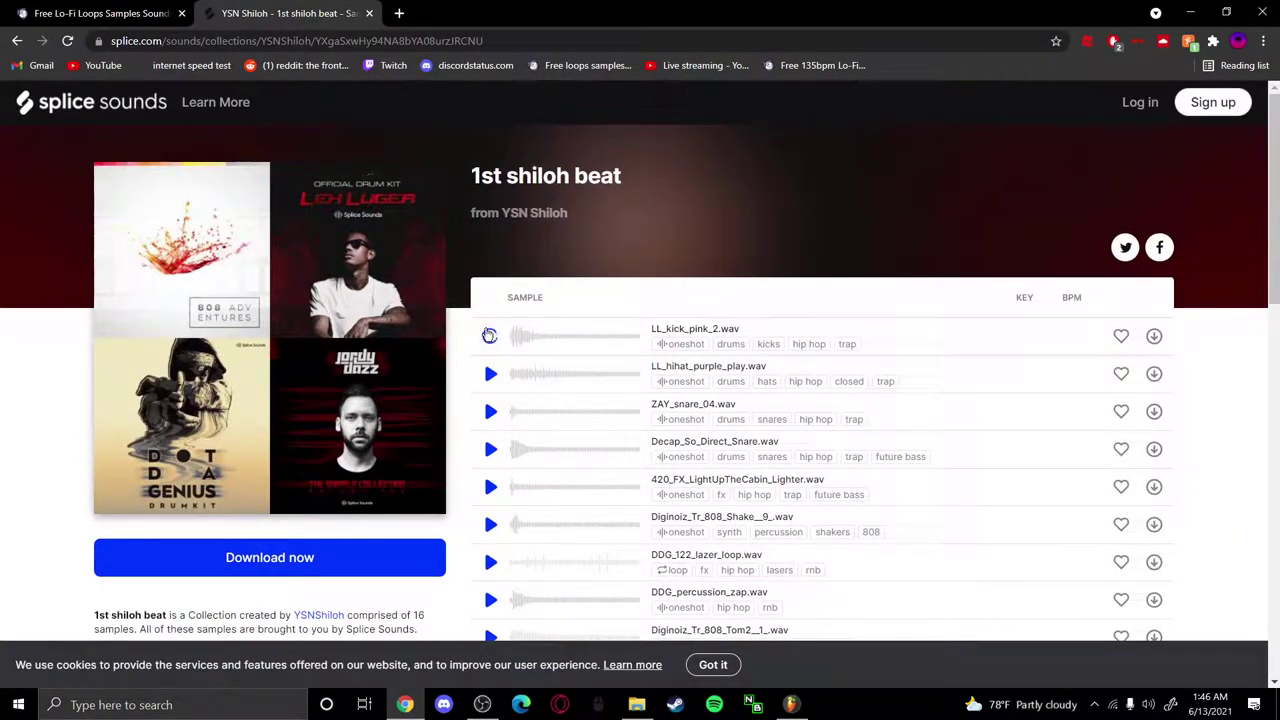
pyautogui.scroll(-11, 725, 428)
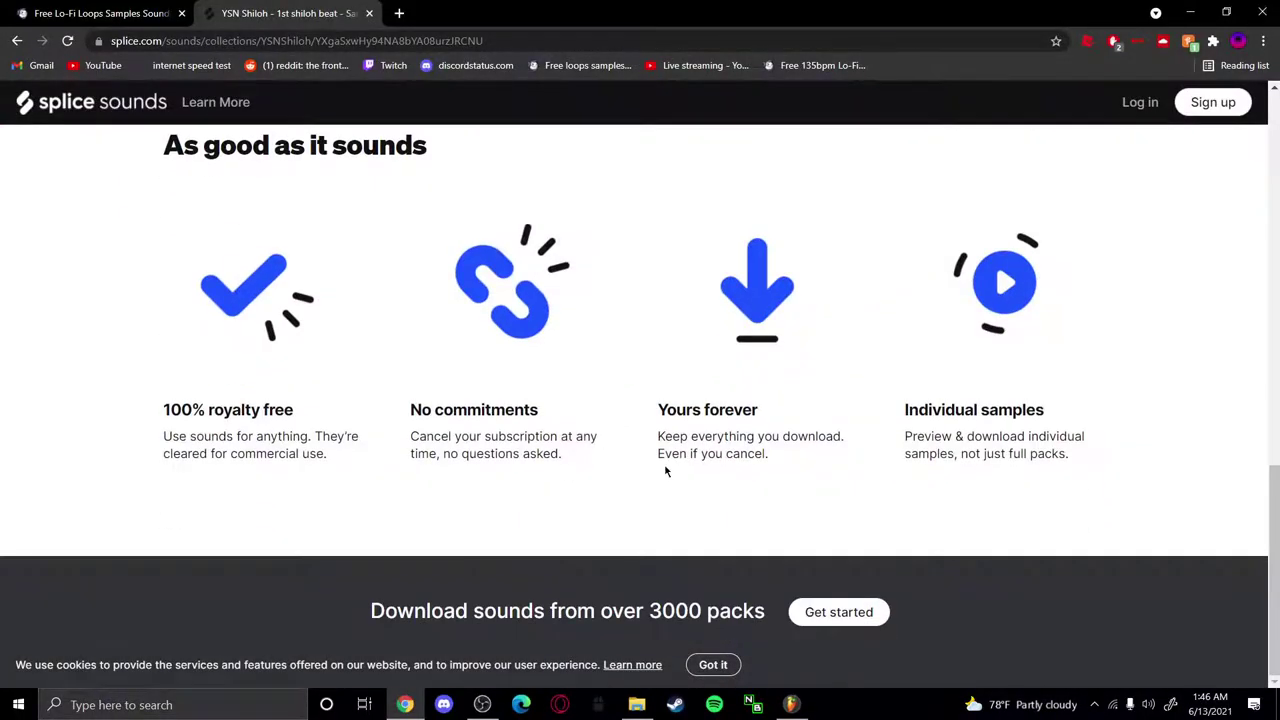
pyautogui.scroll(10, 661, 469)
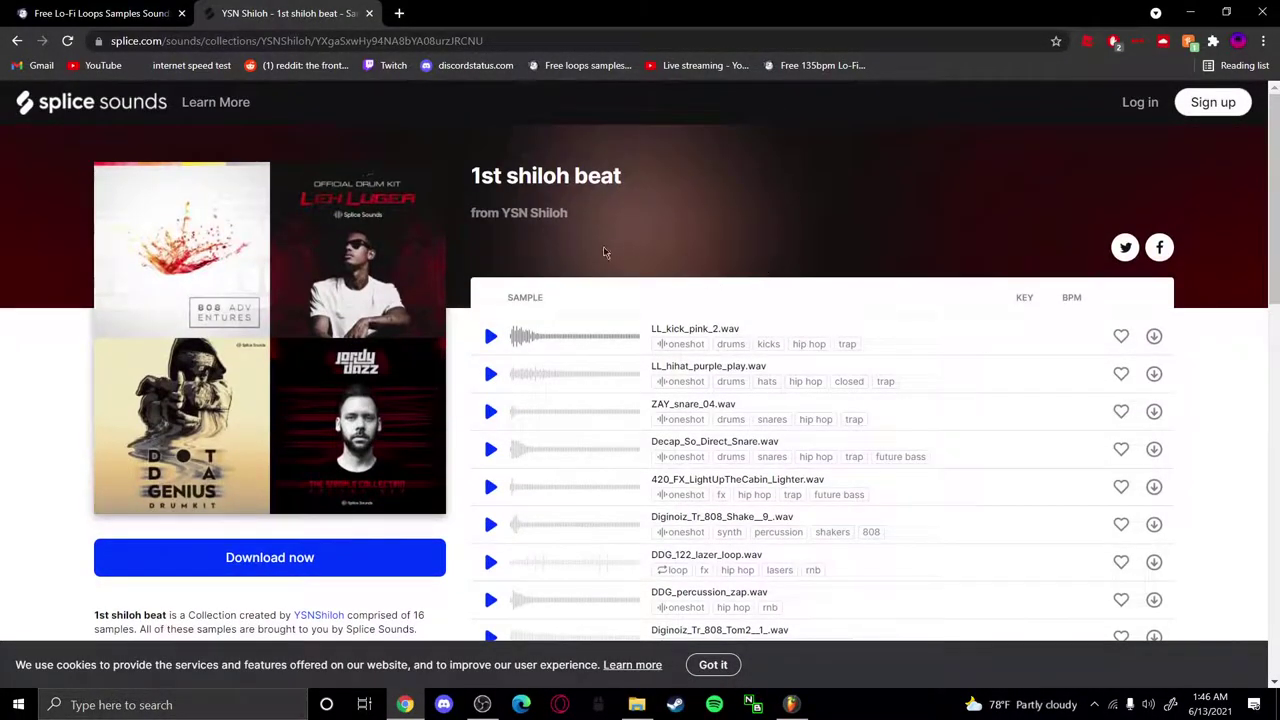
# Preview "ULTRA_roland_tr808_kick_reverb_04.wav", "Diginoiz_Tr_808_Tom2__1_.wav" and "DDG_122_lazer_loop.wav", and look over the featured packs
pyautogui.scroll(-2, 490, 383)
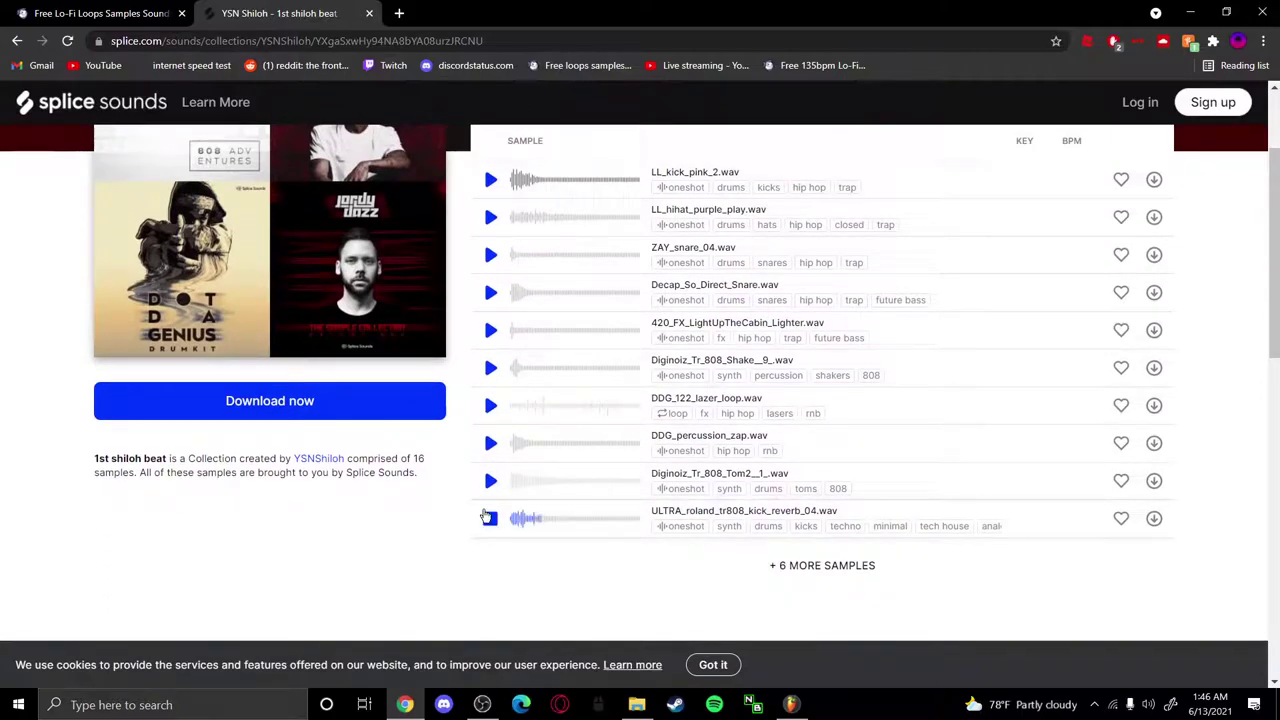
pyautogui.click(489, 480)
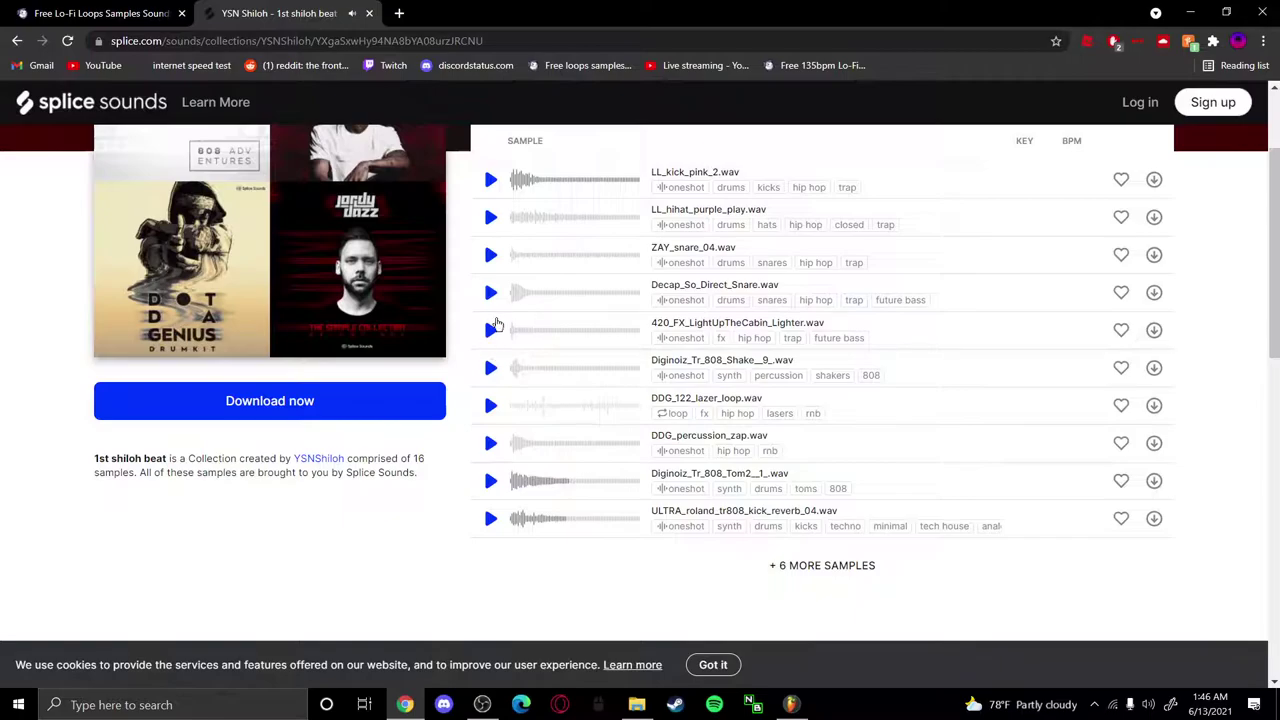
pyautogui.click(490, 405)
pyautogui.scroll(2, 729, 407)
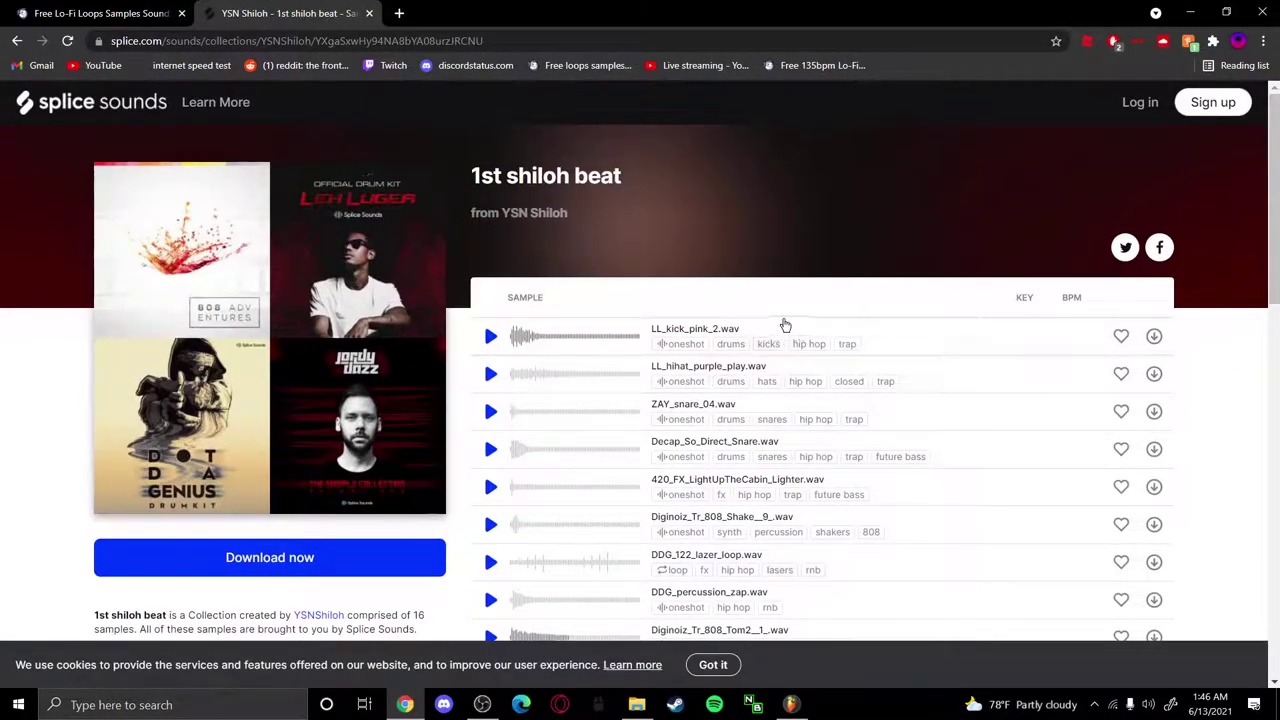
pyautogui.scroll(-7, 785, 327)
pyautogui.scroll(2, 869, 351)
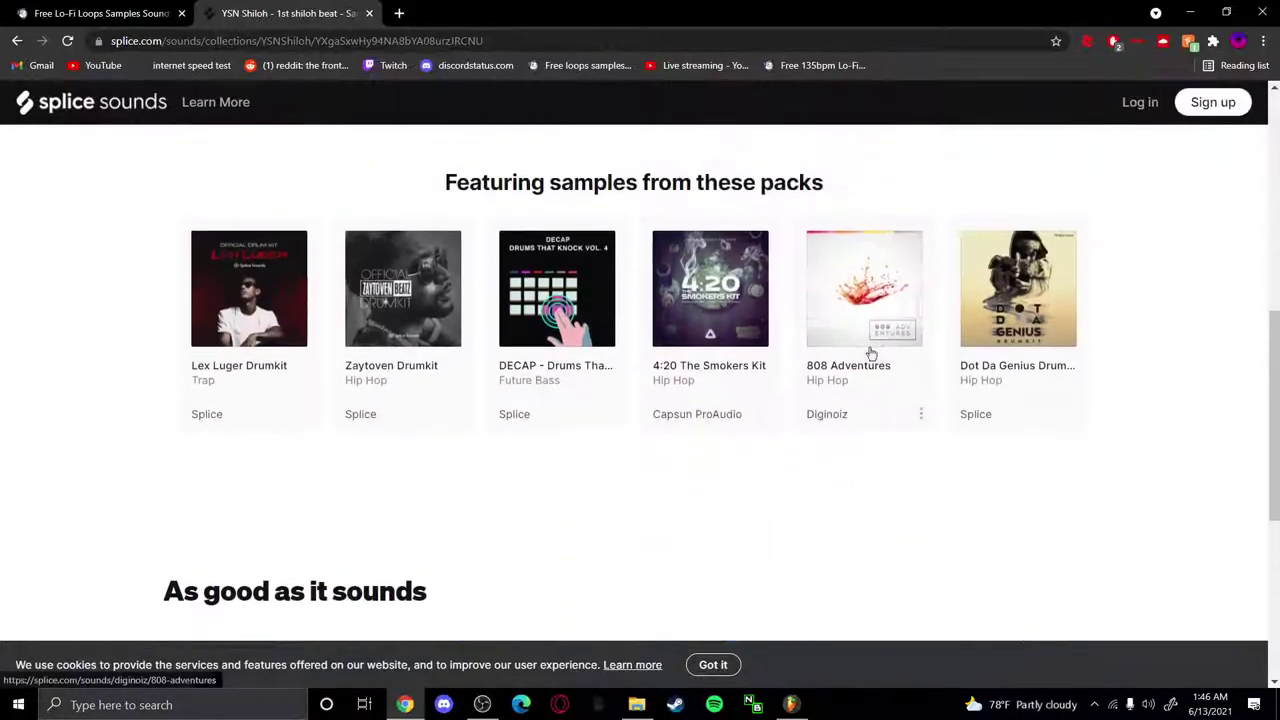
pyautogui.scroll(-4, 871, 352)
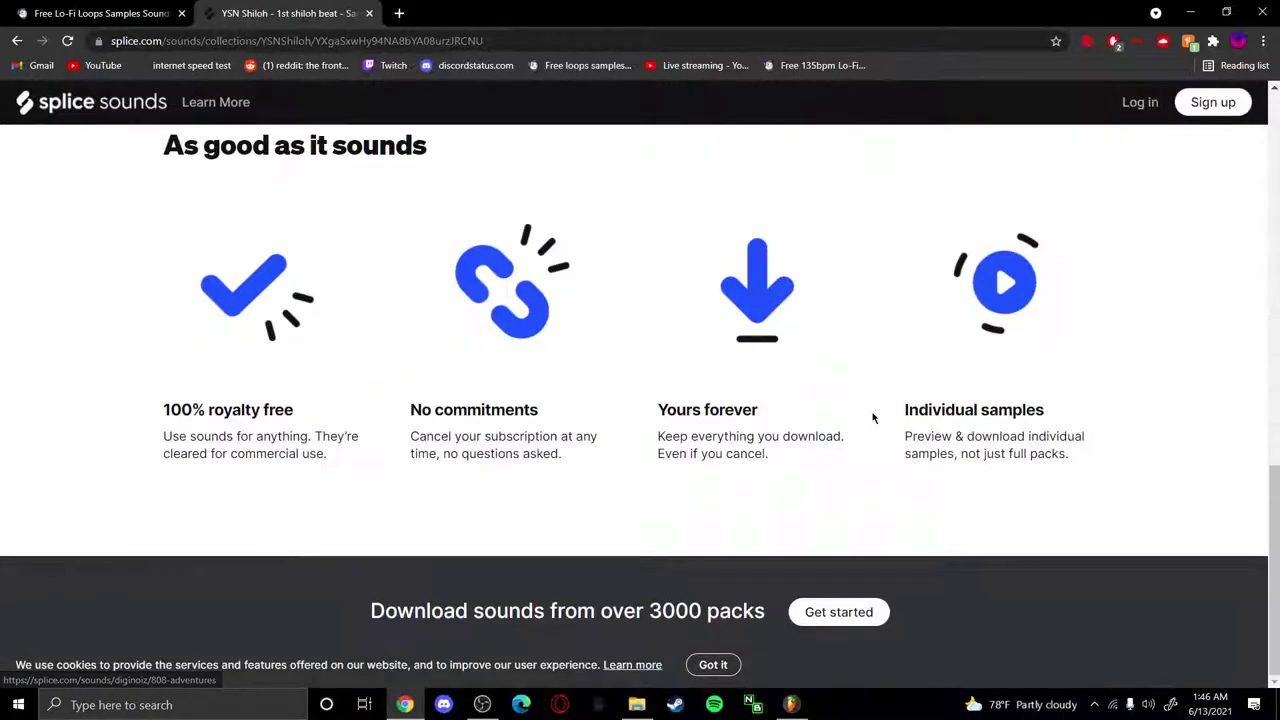
# Close the Splice page and search Google for "shilo" in a new tab
pyautogui.click(369, 13)
pyautogui.click(212, 13)
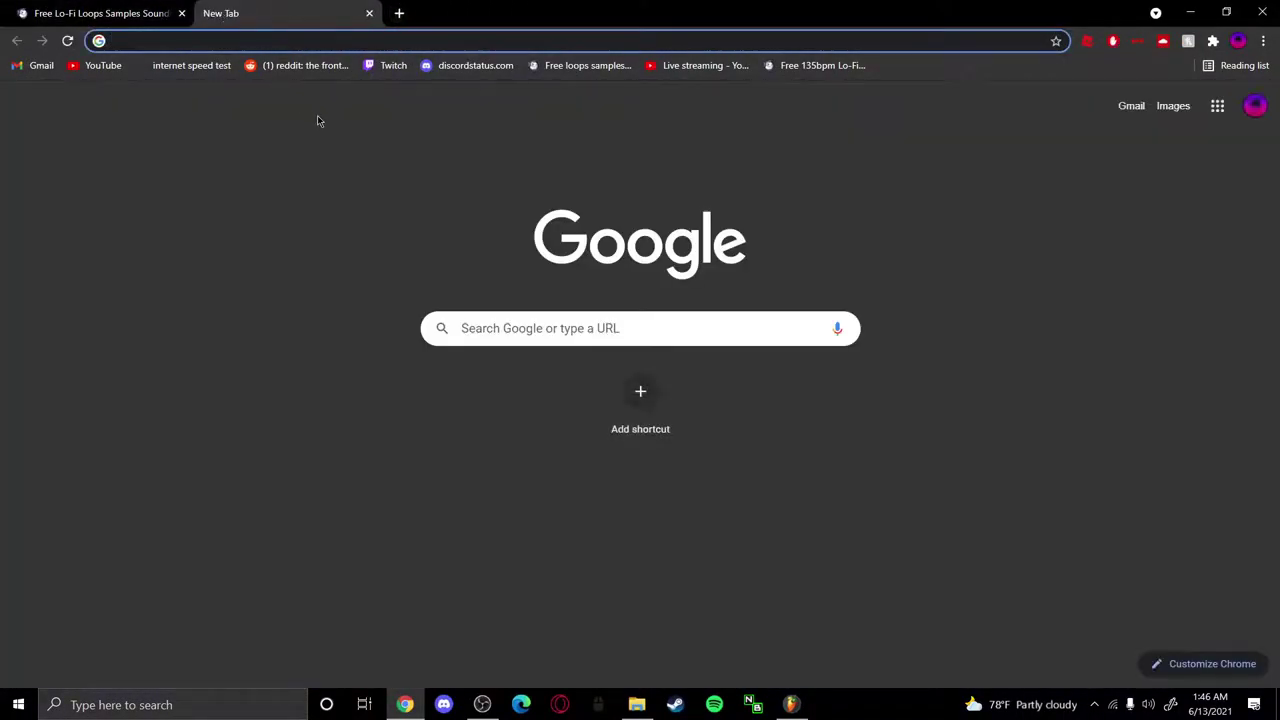
pyautogui.write('shiloah')
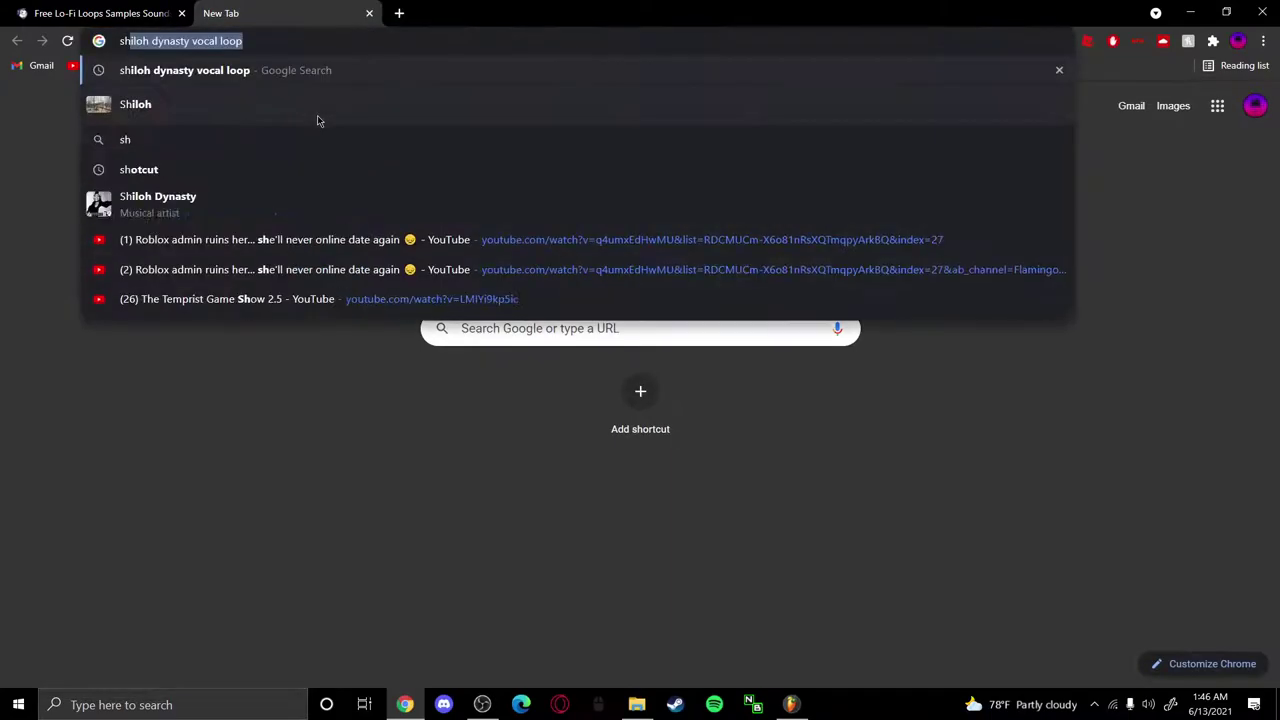
pyautogui.press('BackSpace')
pyautogui.press('BackSpace')
pyautogui.press('Return')
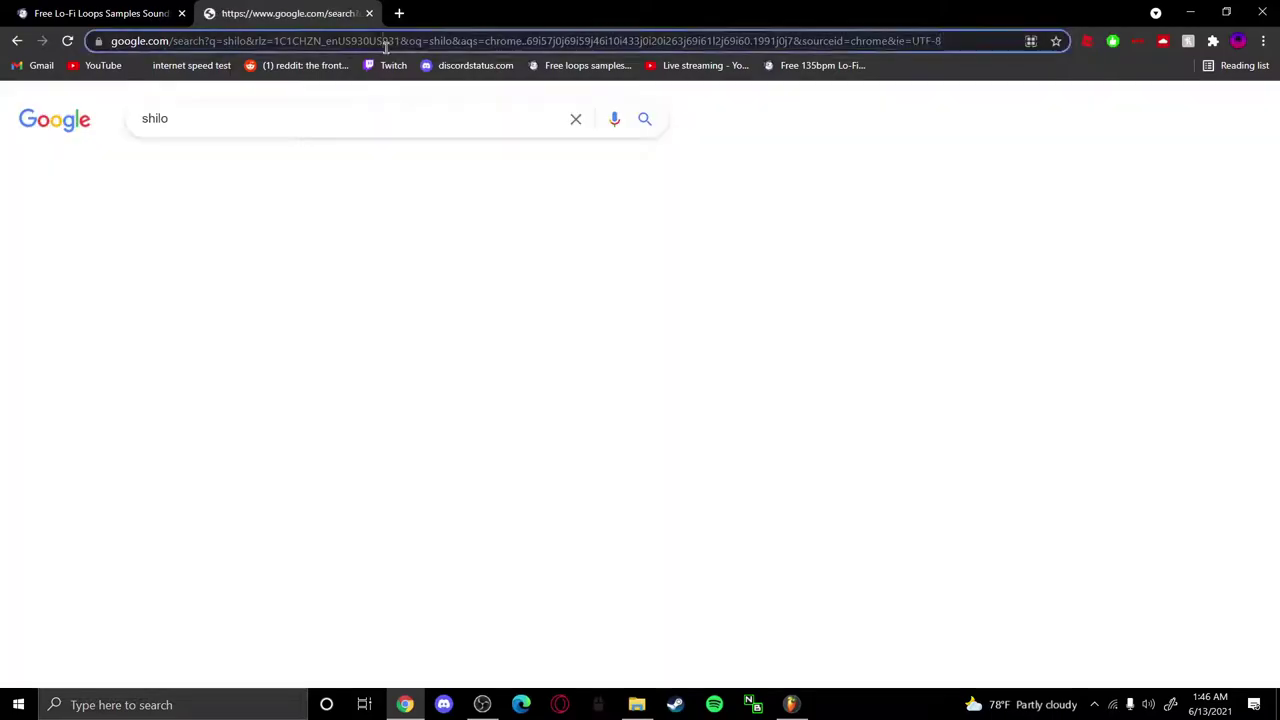
# Discard the "shilo" results and search Google for "shiloh dynasty vocal loop" in a new tab
pyautogui.click(385, 43)
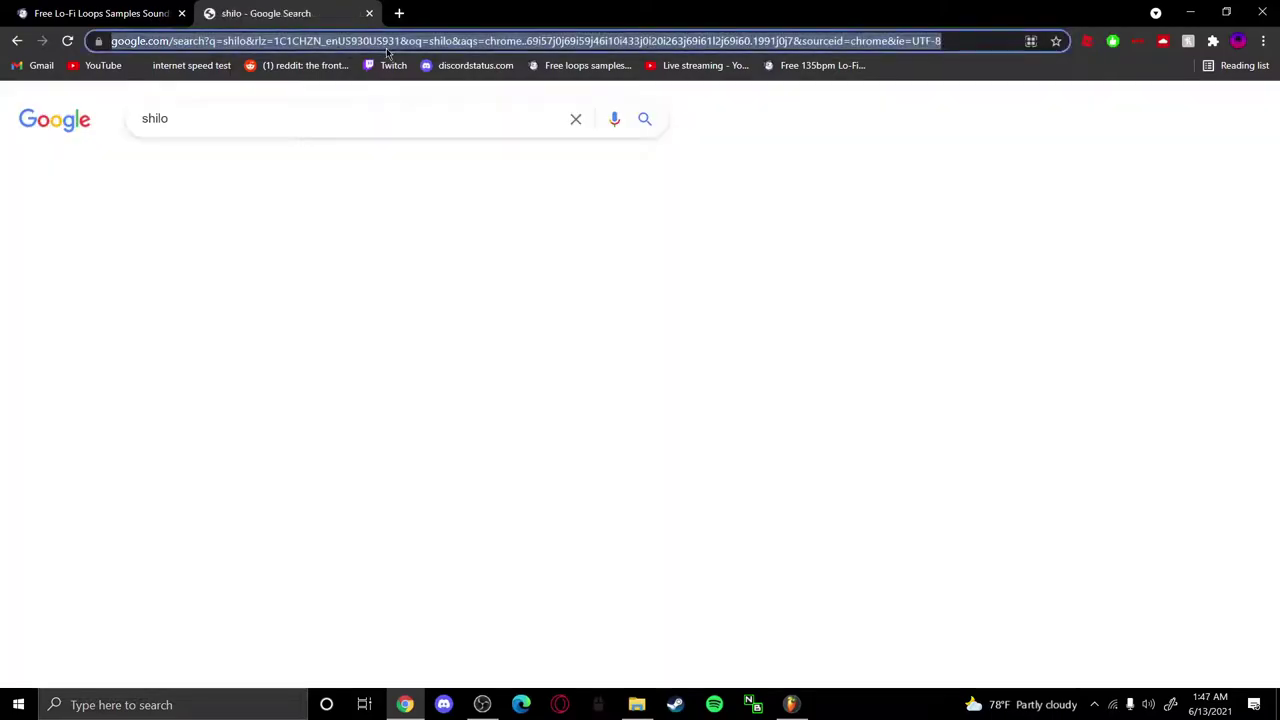
pyautogui.click(397, 13)
pyautogui.click(366, 24)
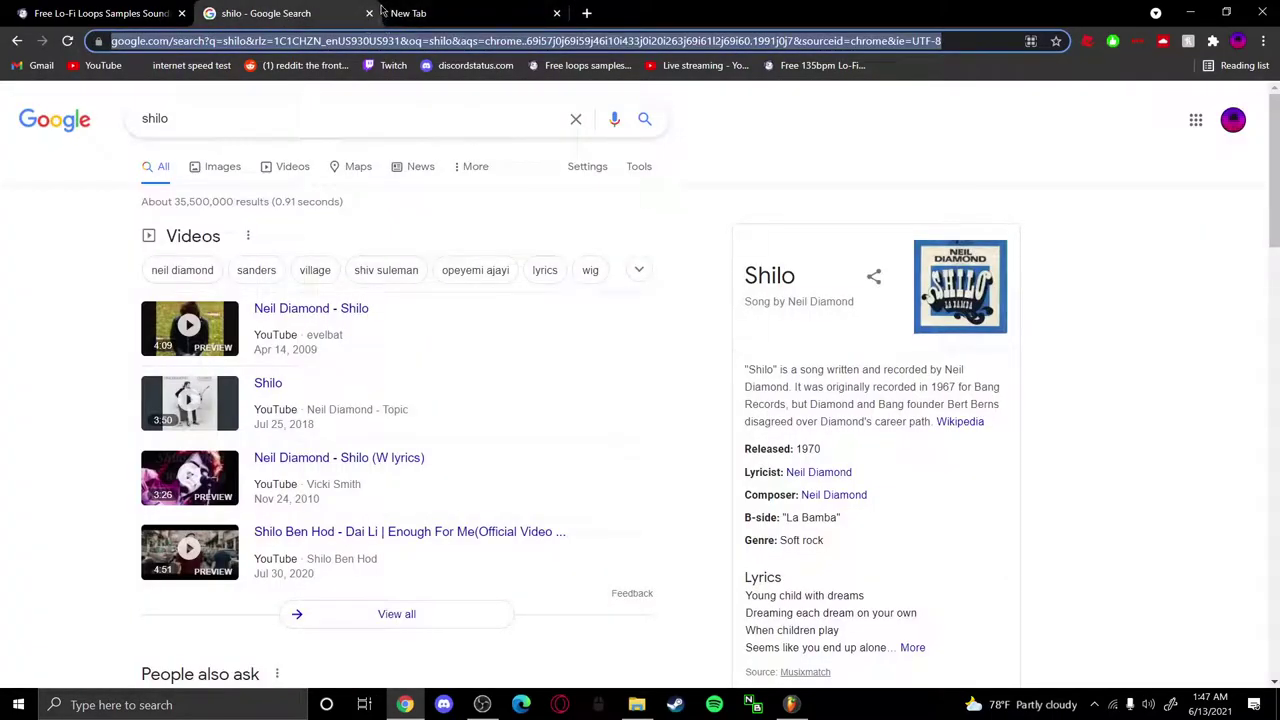
pyautogui.click(369, 13)
pyautogui.write('shil')
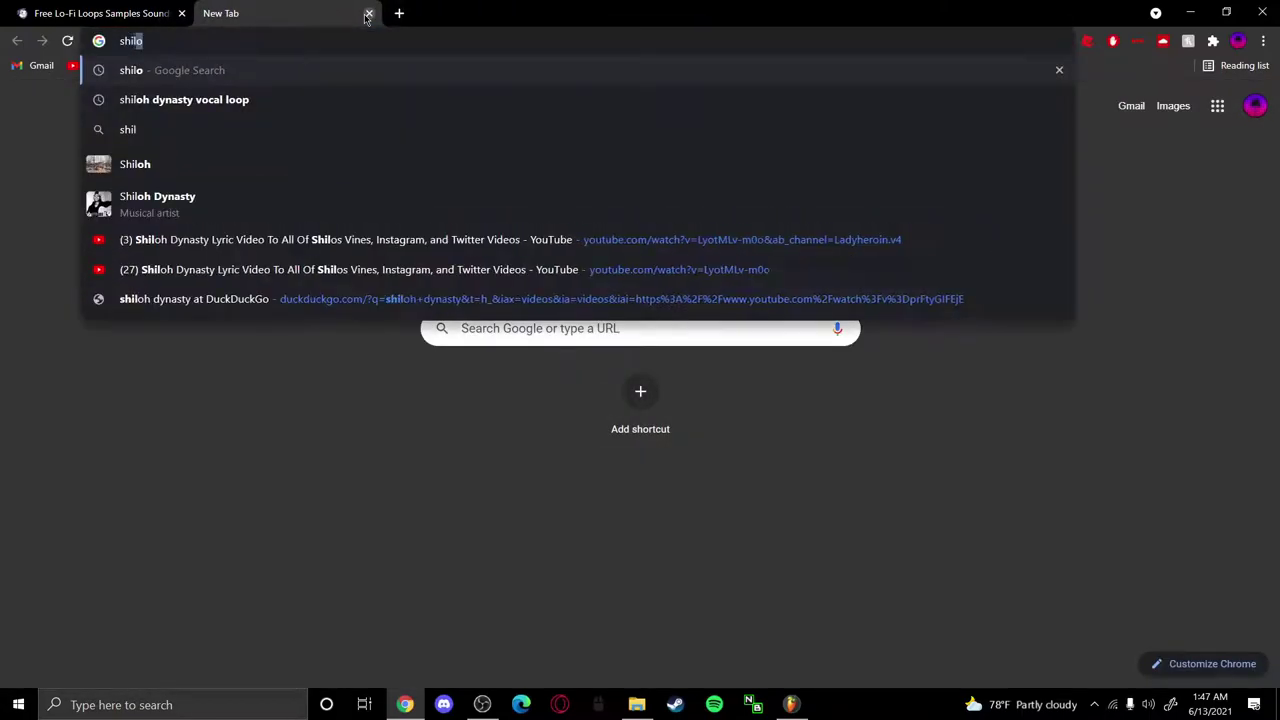
pyautogui.write('oh')
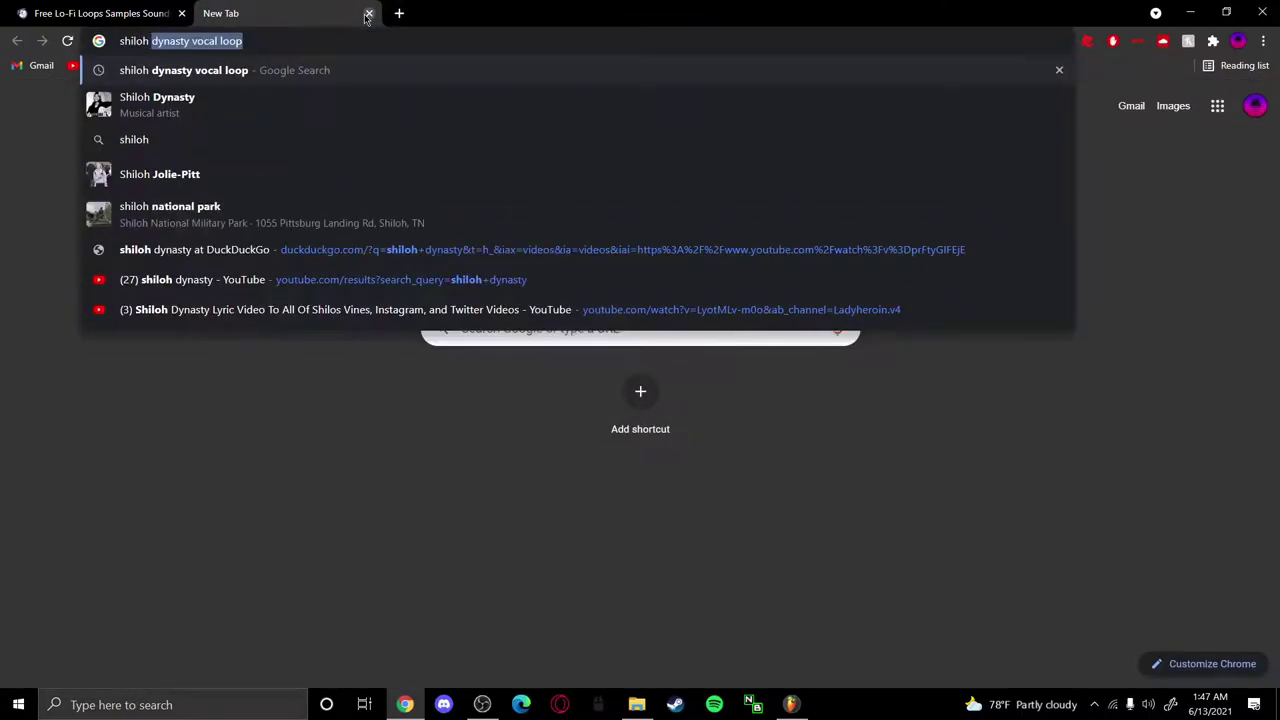
pyautogui.press('Return')
# Open the Sample Focus result for Shiloh Dynasty and preview "Drunk & Confused" and "Sad Guitar with Vocals - XXXtentacion"
pyautogui.scroll(-5, 307, 333)
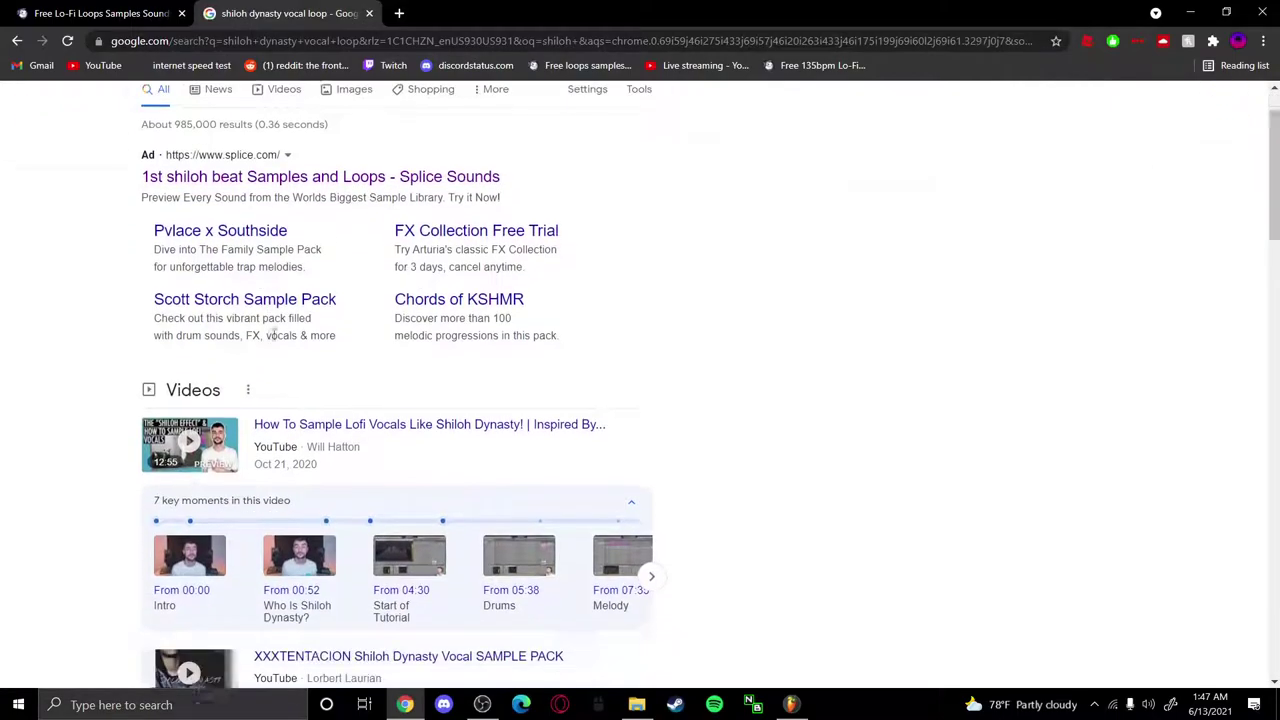
pyautogui.scroll(-1, 383, 441)
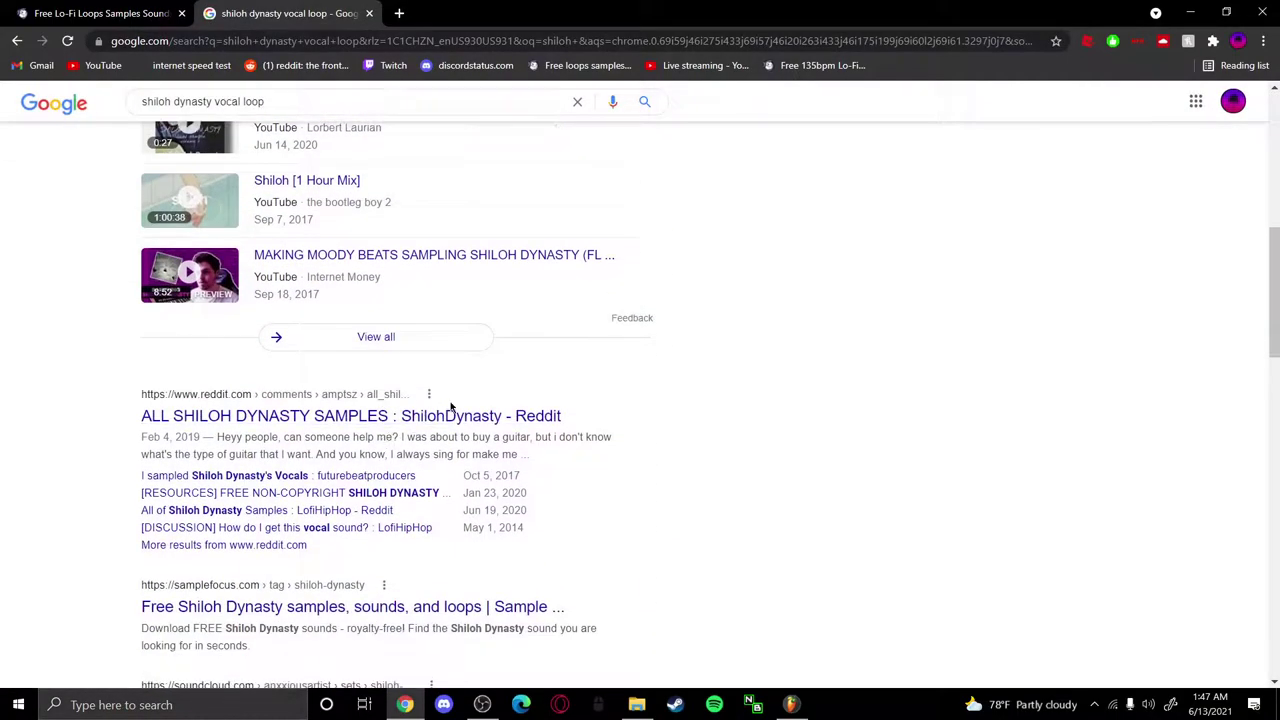
pyautogui.scroll(-2, 445, 427)
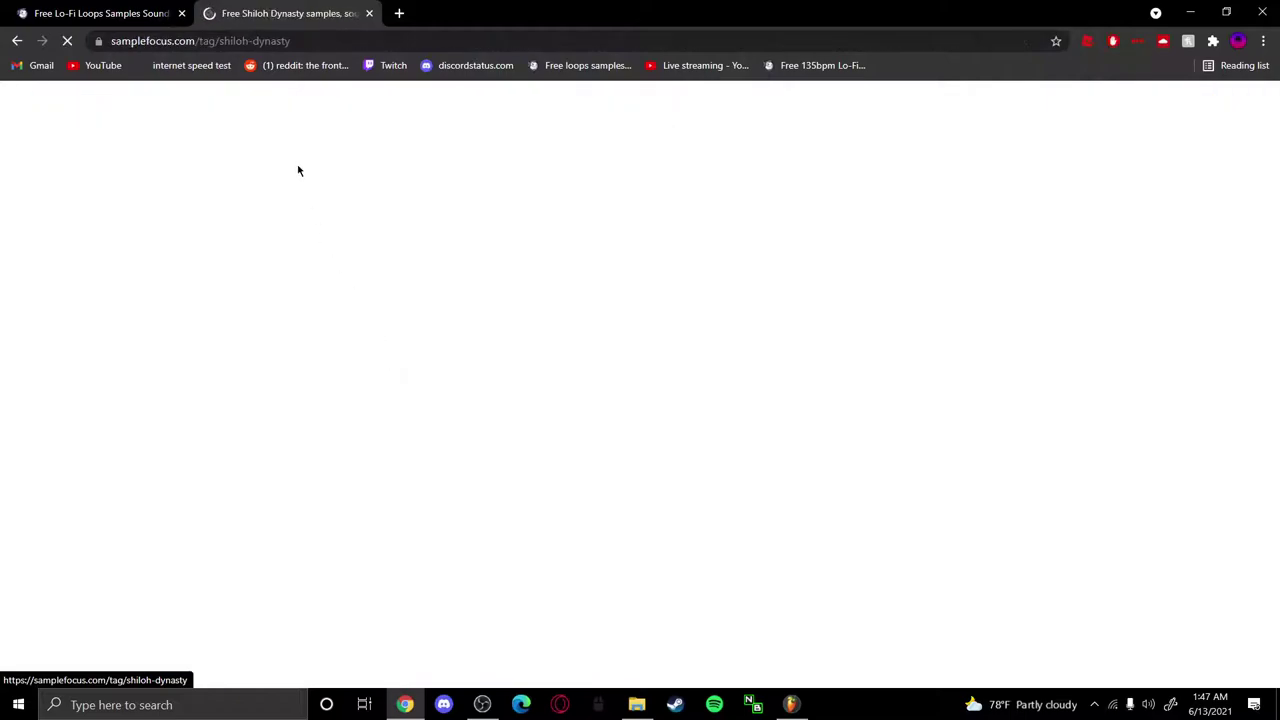
pyautogui.scroll(-1, 415, 517)
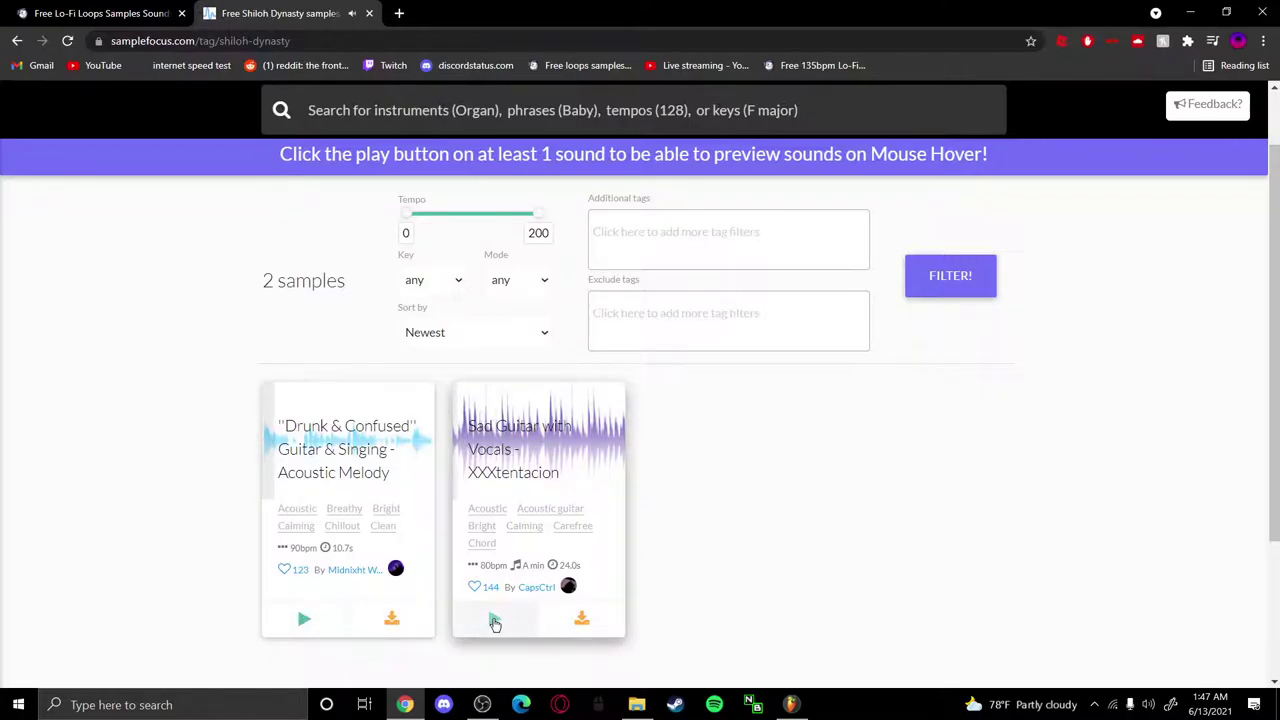
pyautogui.scroll(-2, 626, 508)
pyautogui.scroll(2, 457, 523)
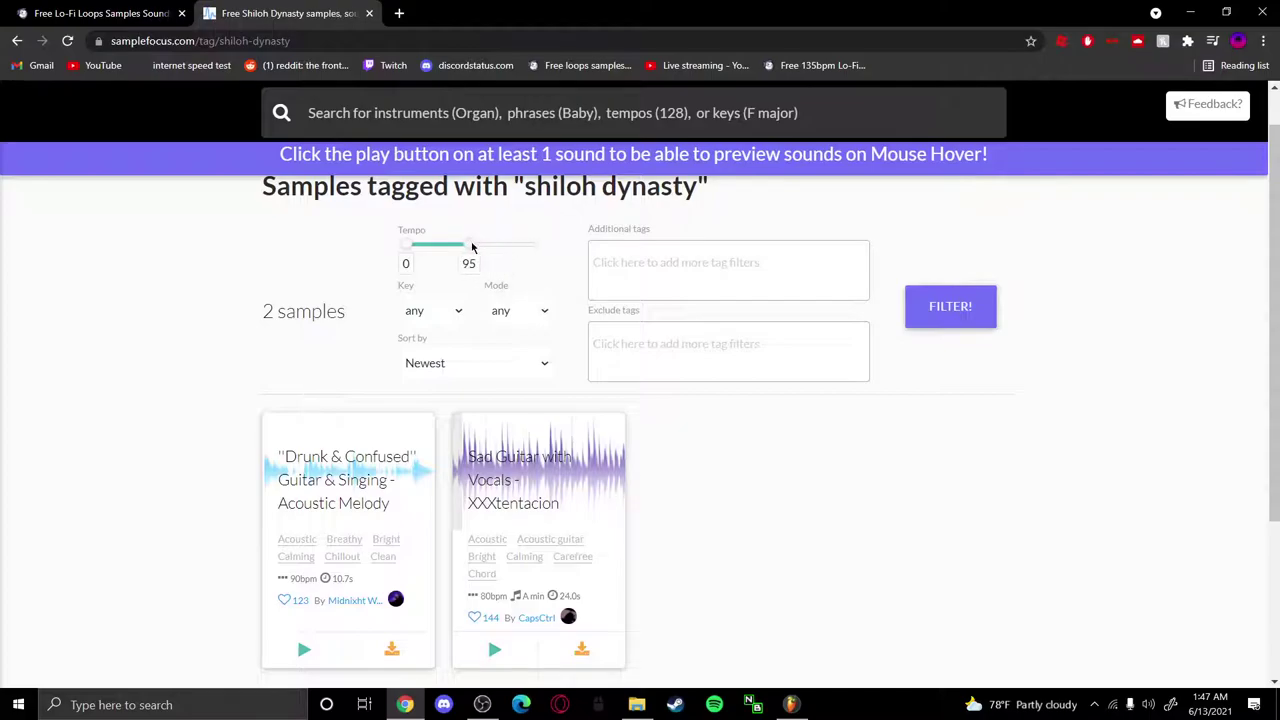
# Filter the "shiloh dynasty" samples to a maximum tempo of 100, keeping the key at any
pyautogui.moveTo(473, 247); pyautogui.dragTo(477, 242)
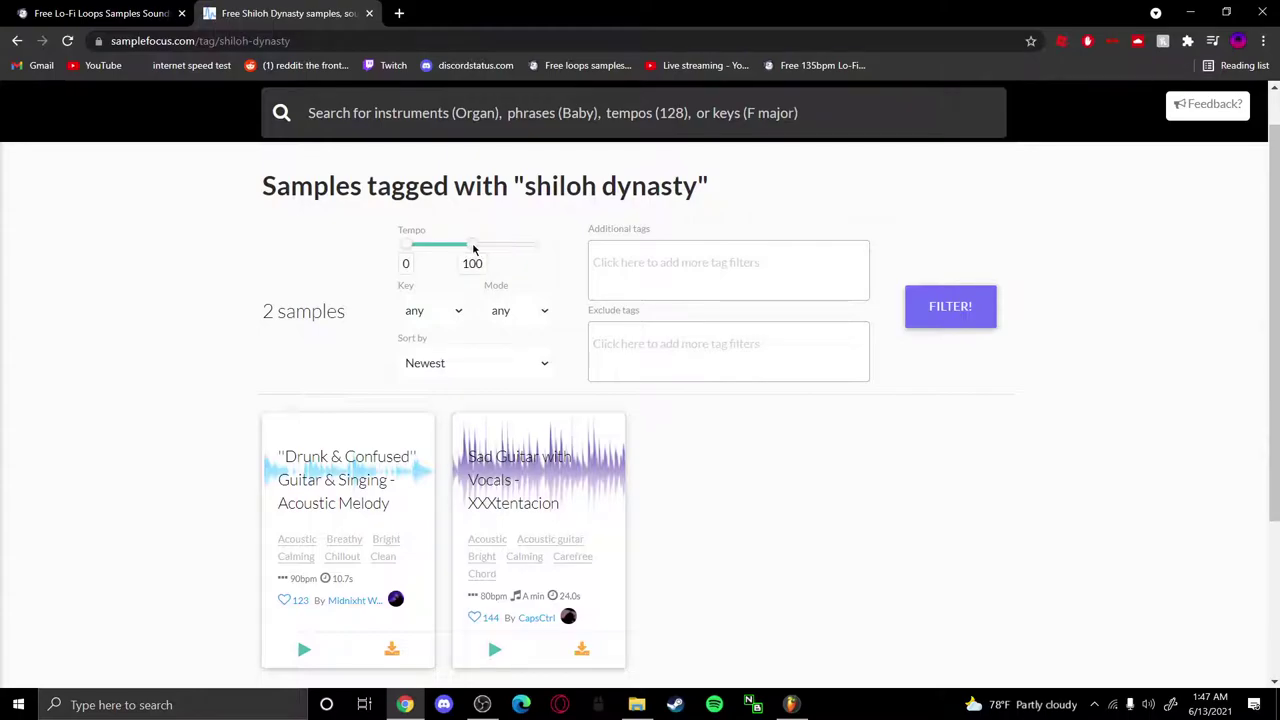
pyautogui.click(445, 313)
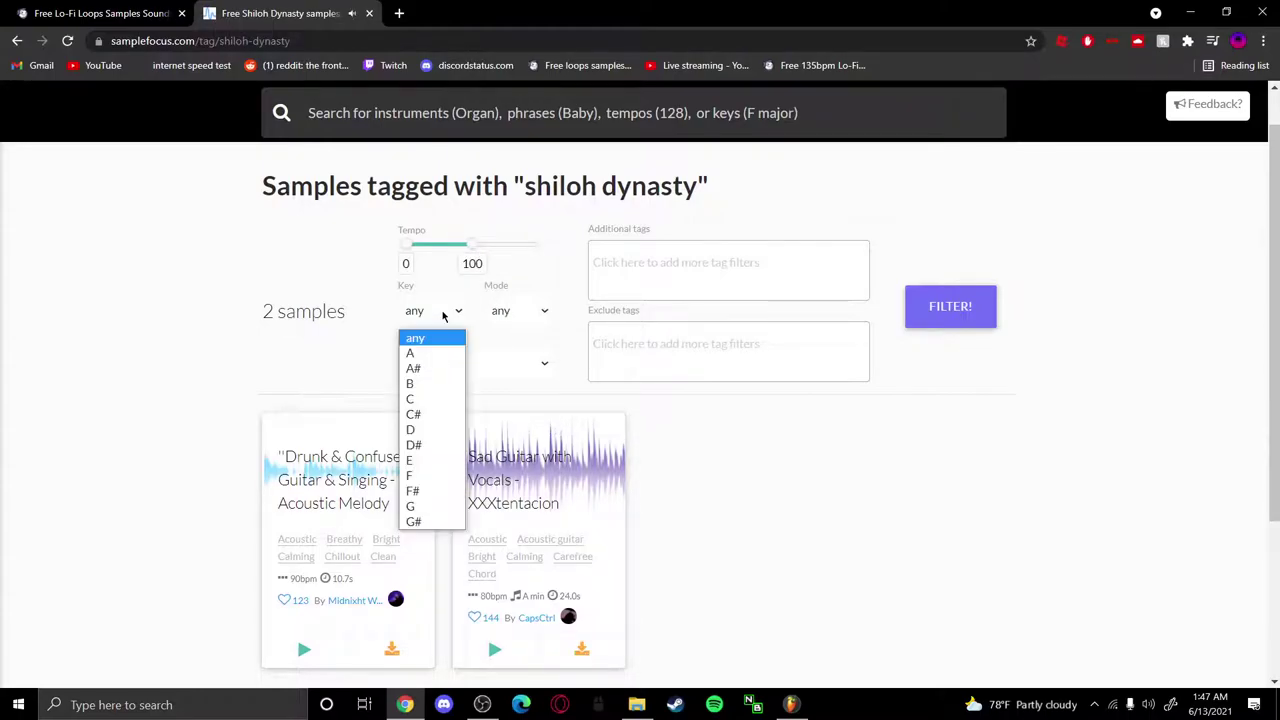
pyautogui.click(484, 316)
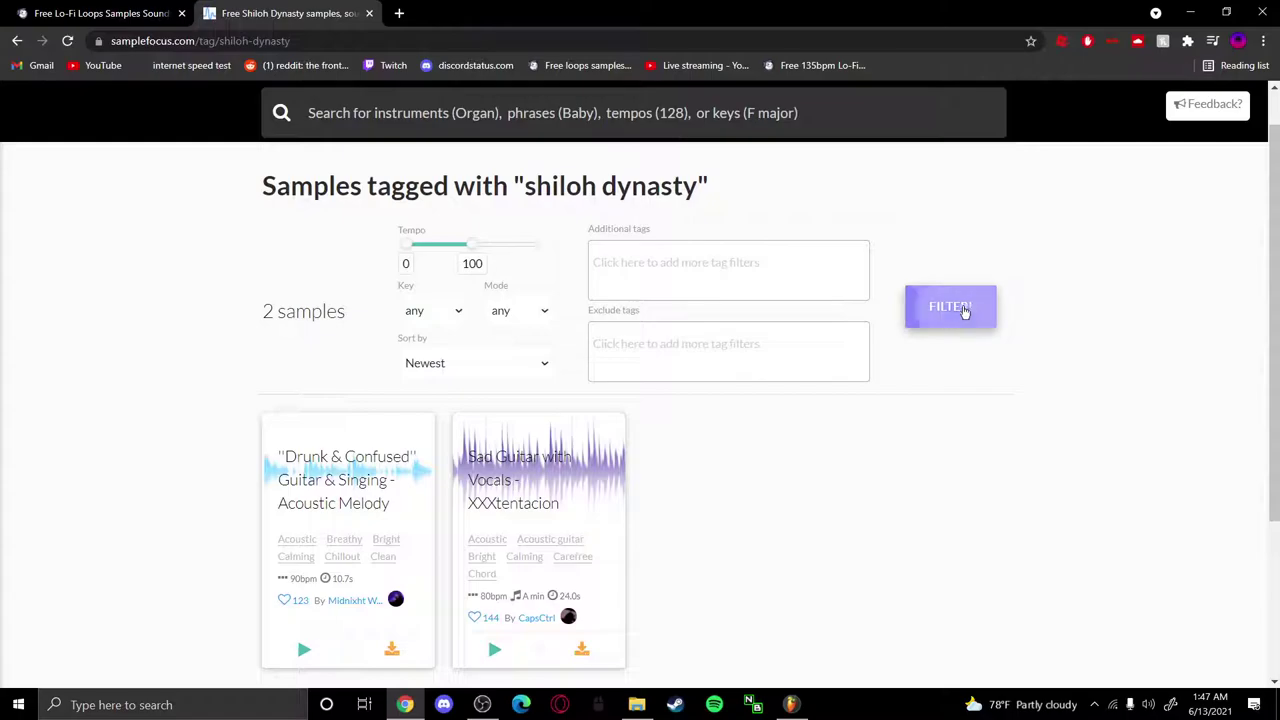
pyautogui.scroll(-3, 914, 371)
pyautogui.scroll(3, 963, 423)
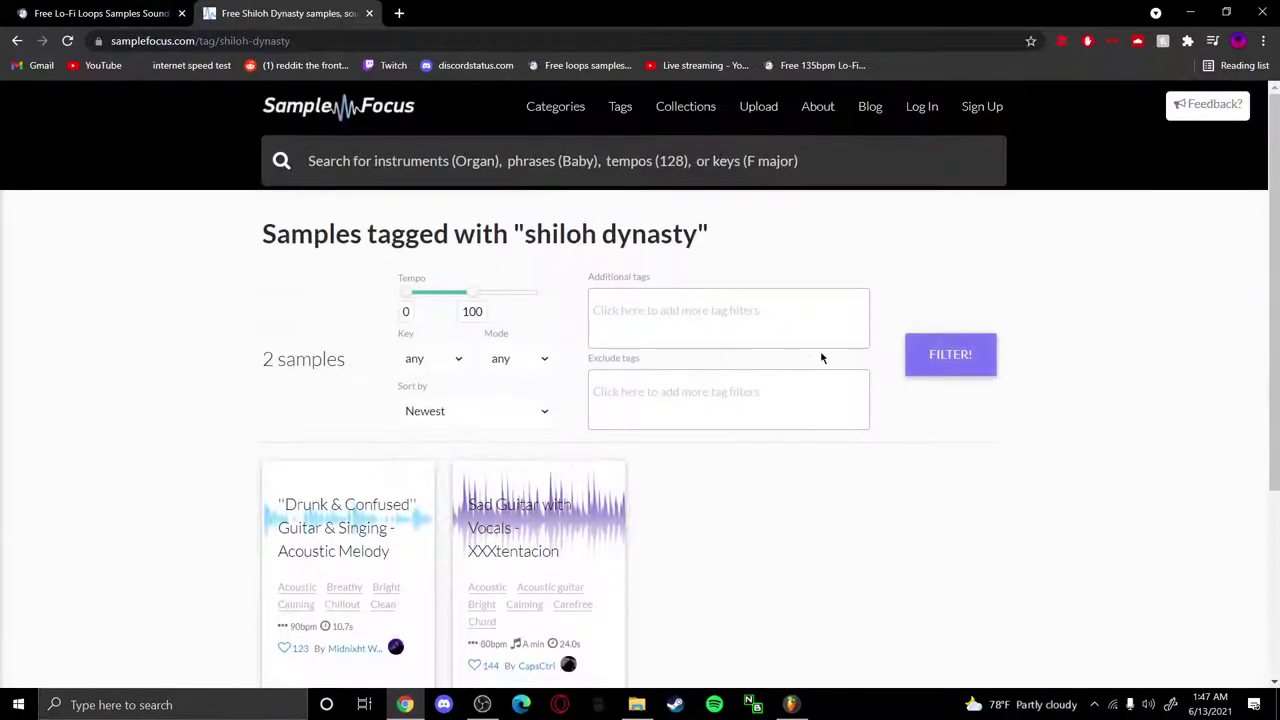
# Open the "Shiloh Dynasty Samples" SoundCloud set from the search results, briefly play "waiting", and return to the results
pyautogui.hotkey('alt', 'Left')
pyautogui.scroll(-2, 671, 380)
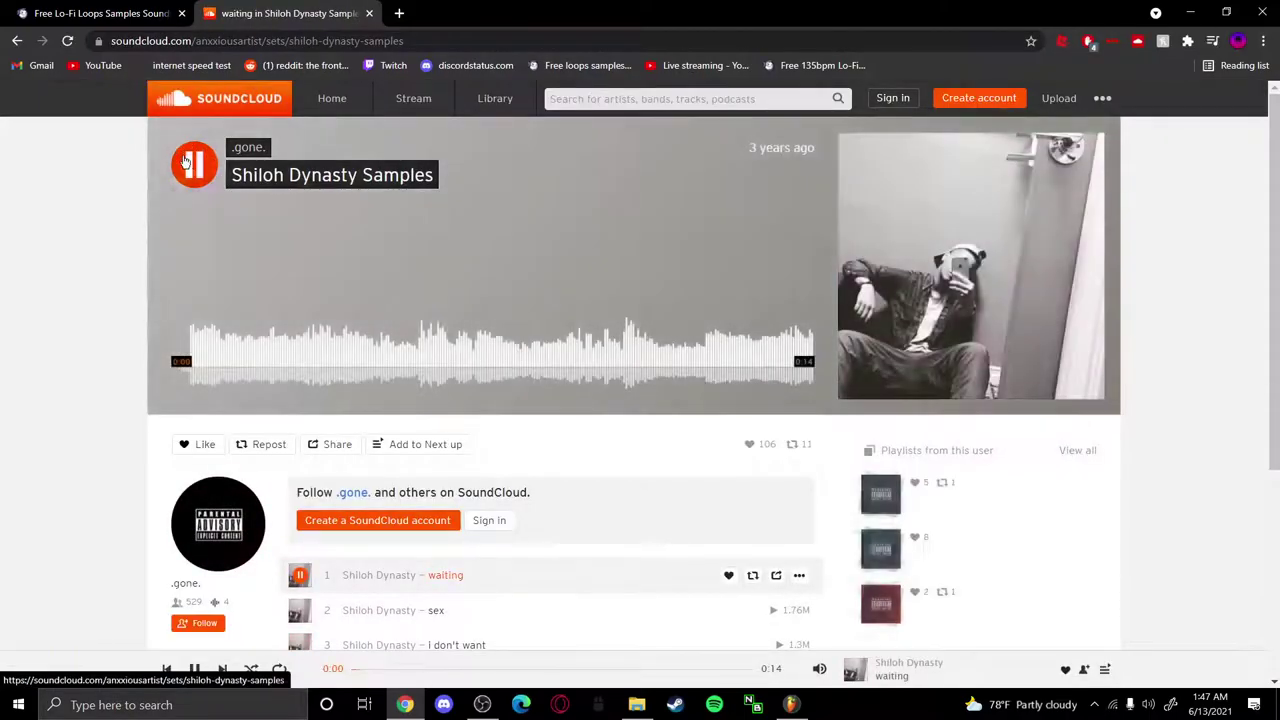
pyautogui.click(187, 163)
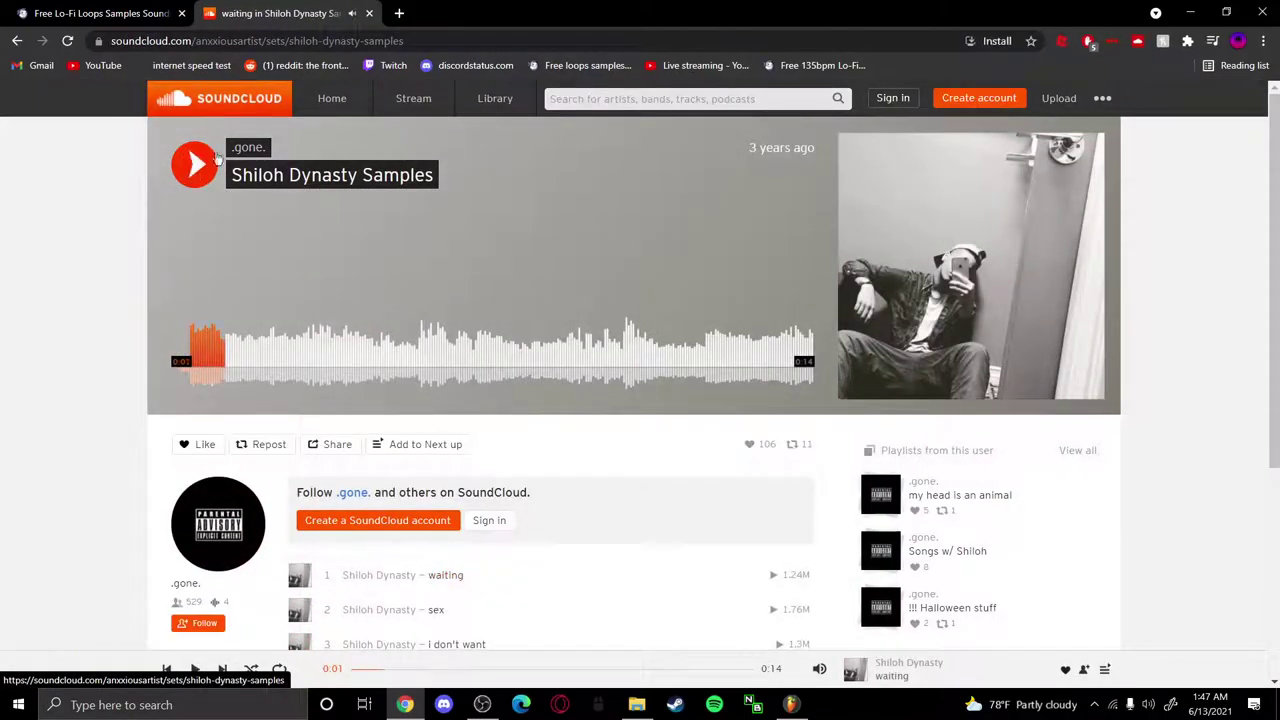
pyautogui.hotkey('alt', 'Left')
# Check the "Lush Lo-Fi" sample pack page on Big Fish Audio and return to the search results
pyautogui.scroll(-2, 450, 380)
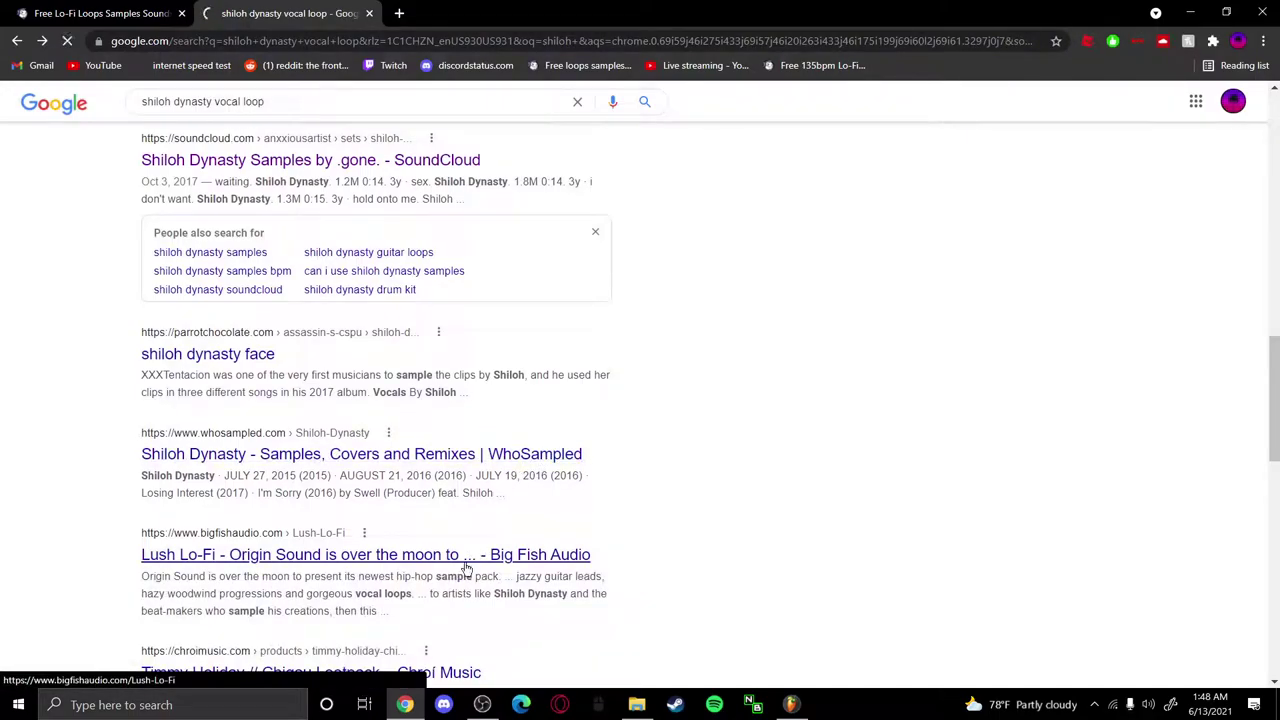
pyautogui.scroll(-2, 717, 433)
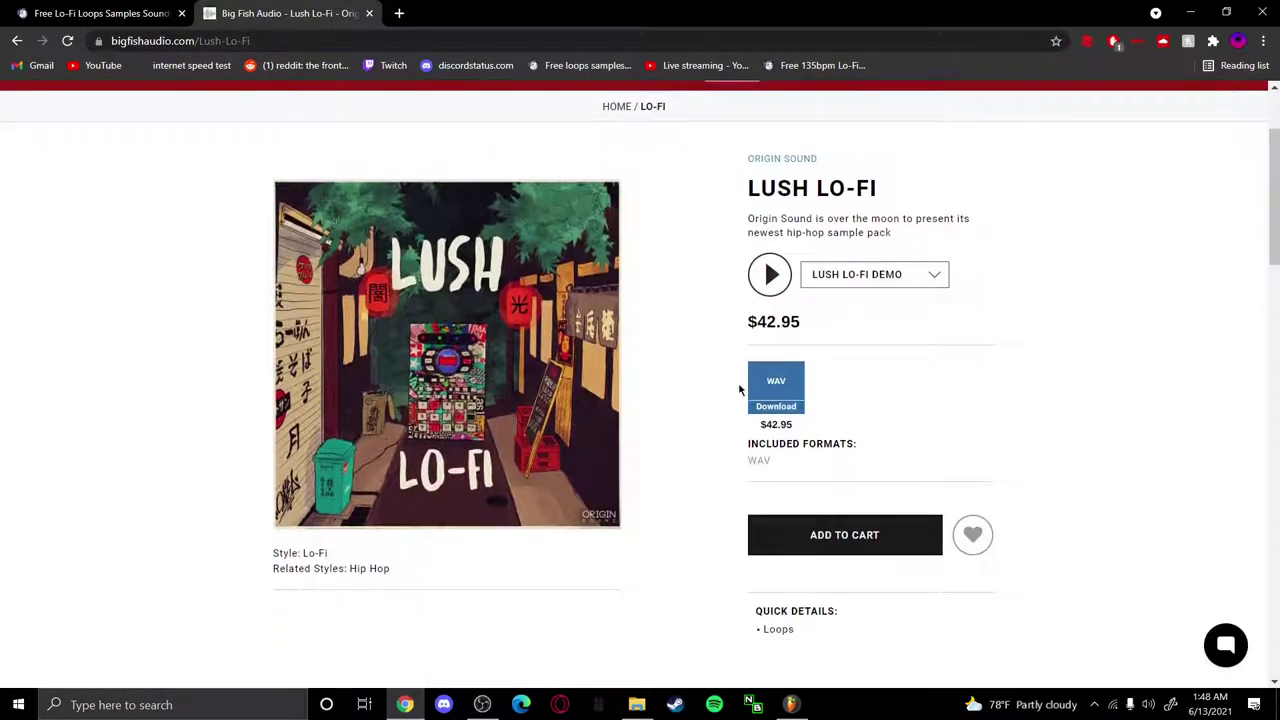
pyautogui.hotkey('alt', 'Left')
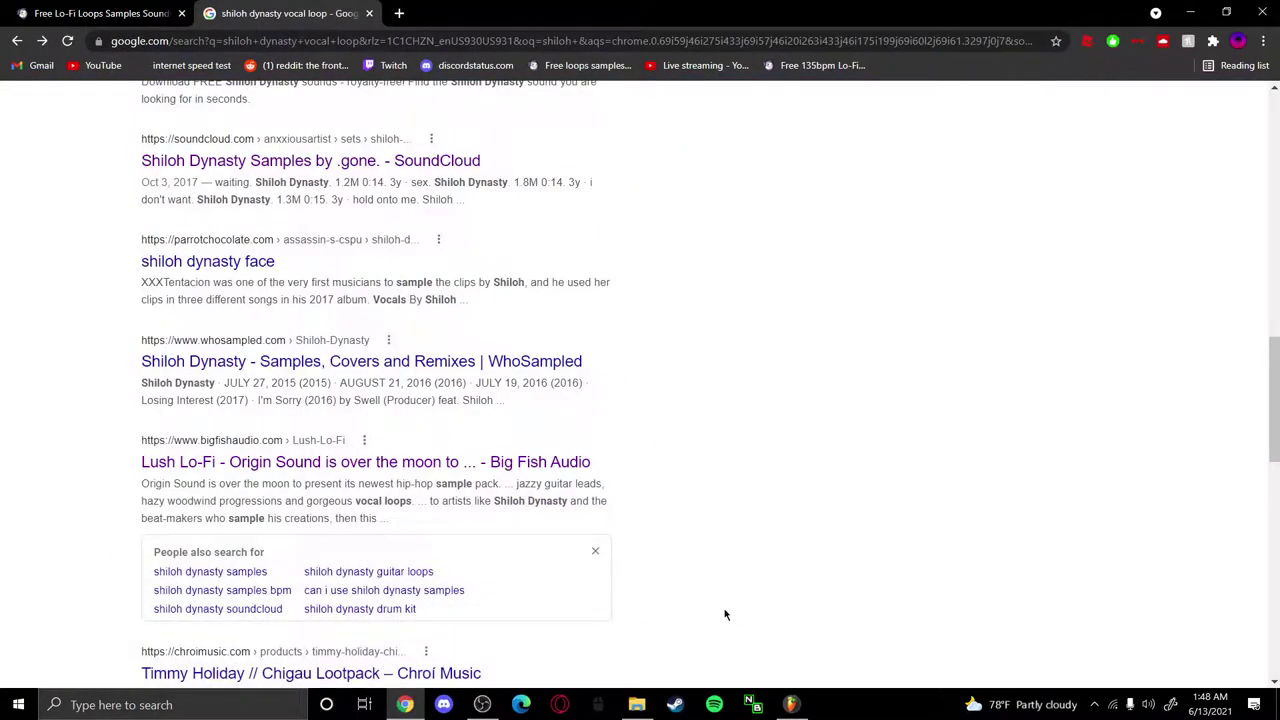
# Open the Looperman acapella "DIED - Sad Boy Hour - Shiloh Dynasty Type Sample", preview and download it, and view its description
pyautogui.scroll(-3, 726, 614)
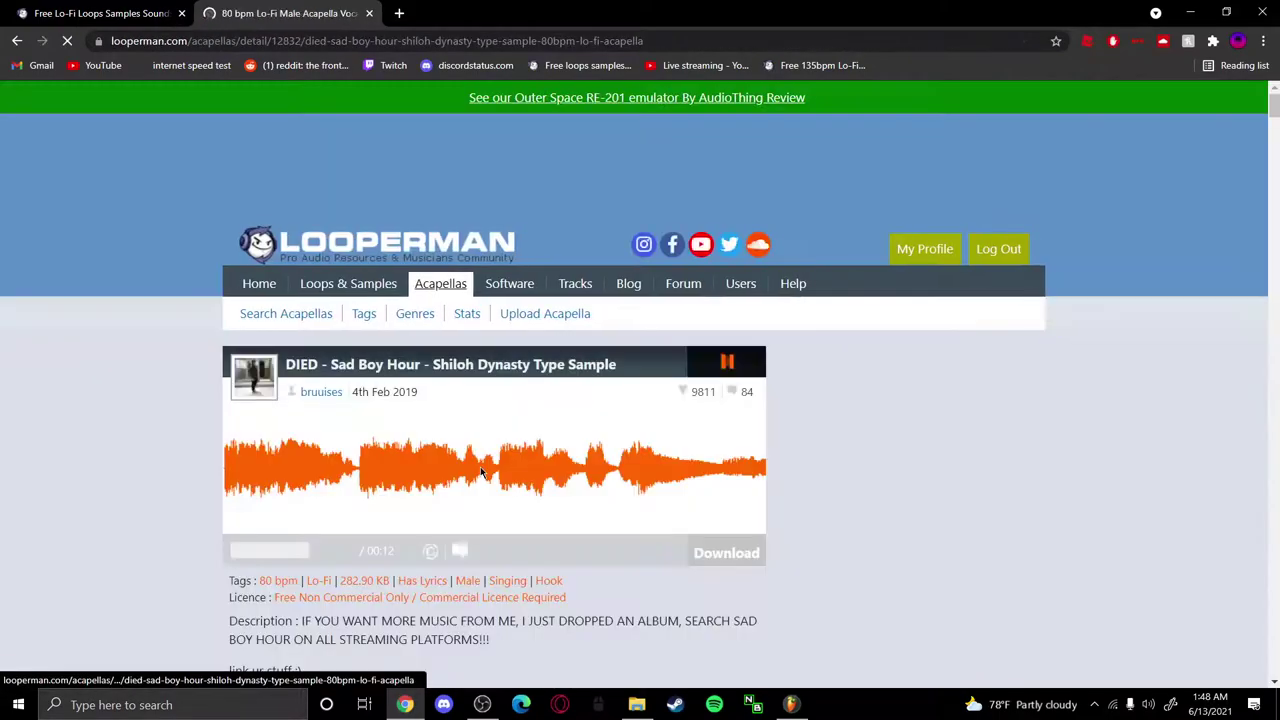
pyautogui.click(733, 362)
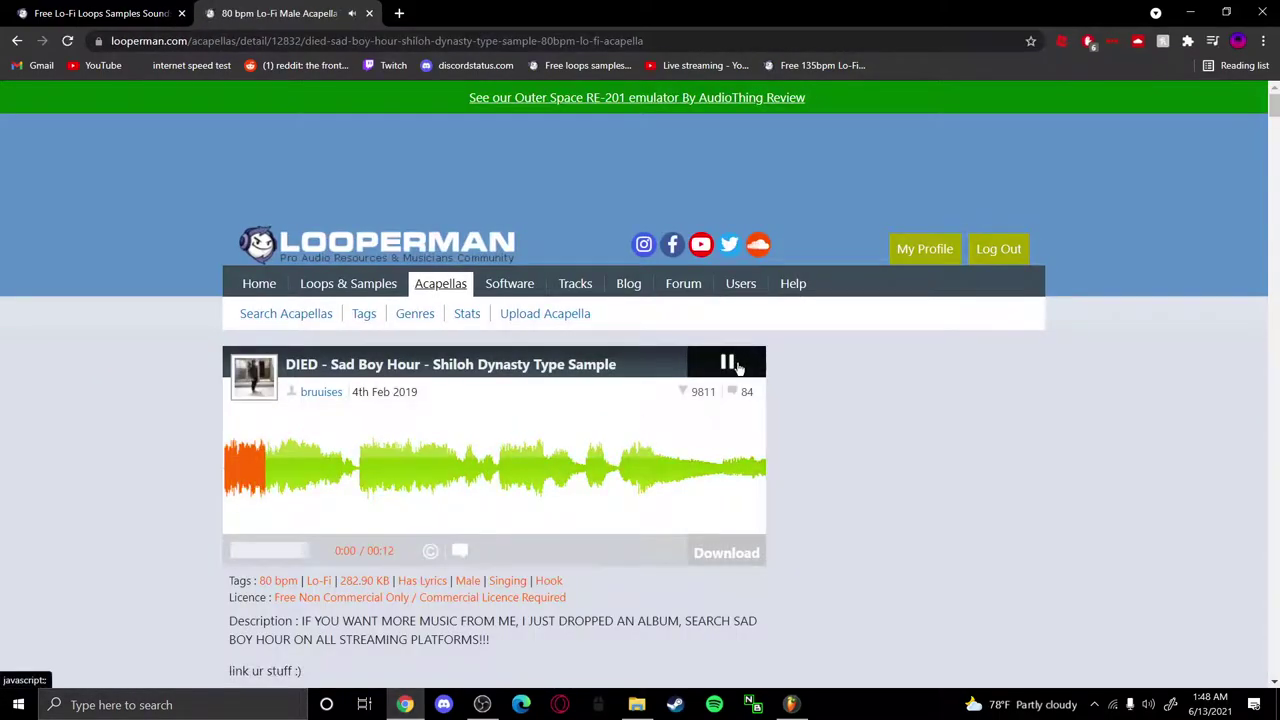
pyautogui.click(760, 553)
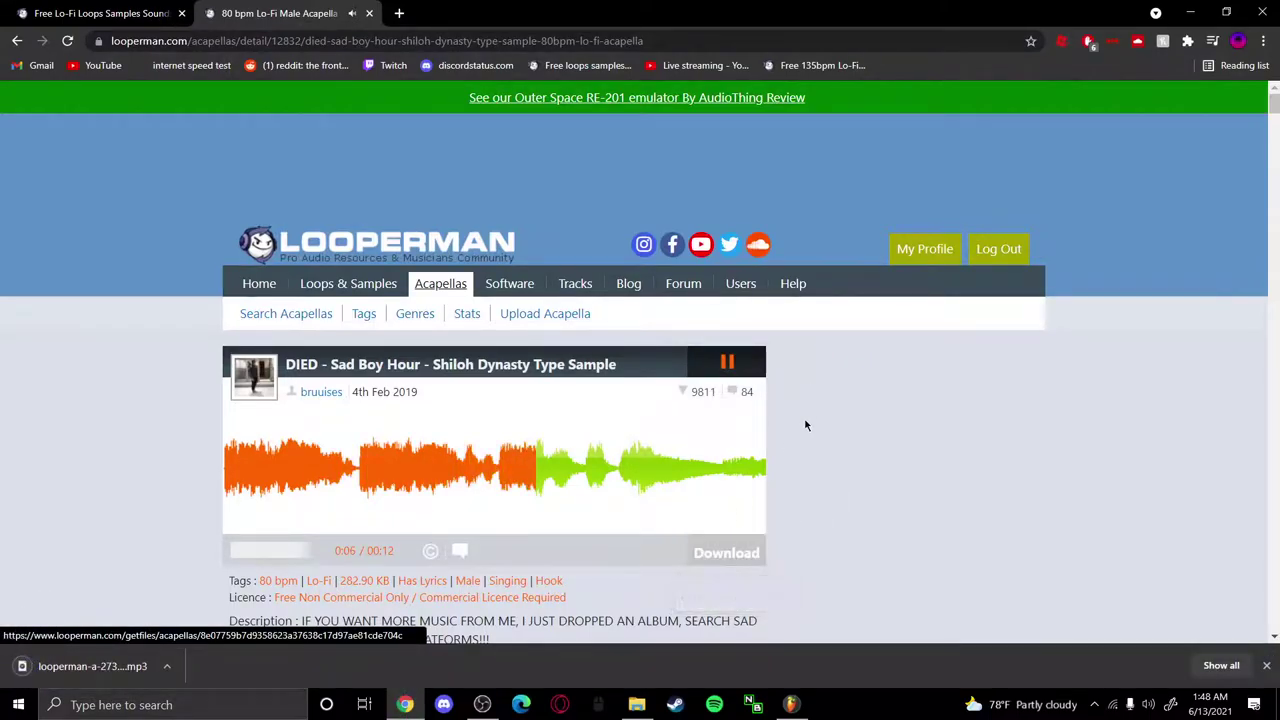
pyautogui.scroll(-8, 745, 487)
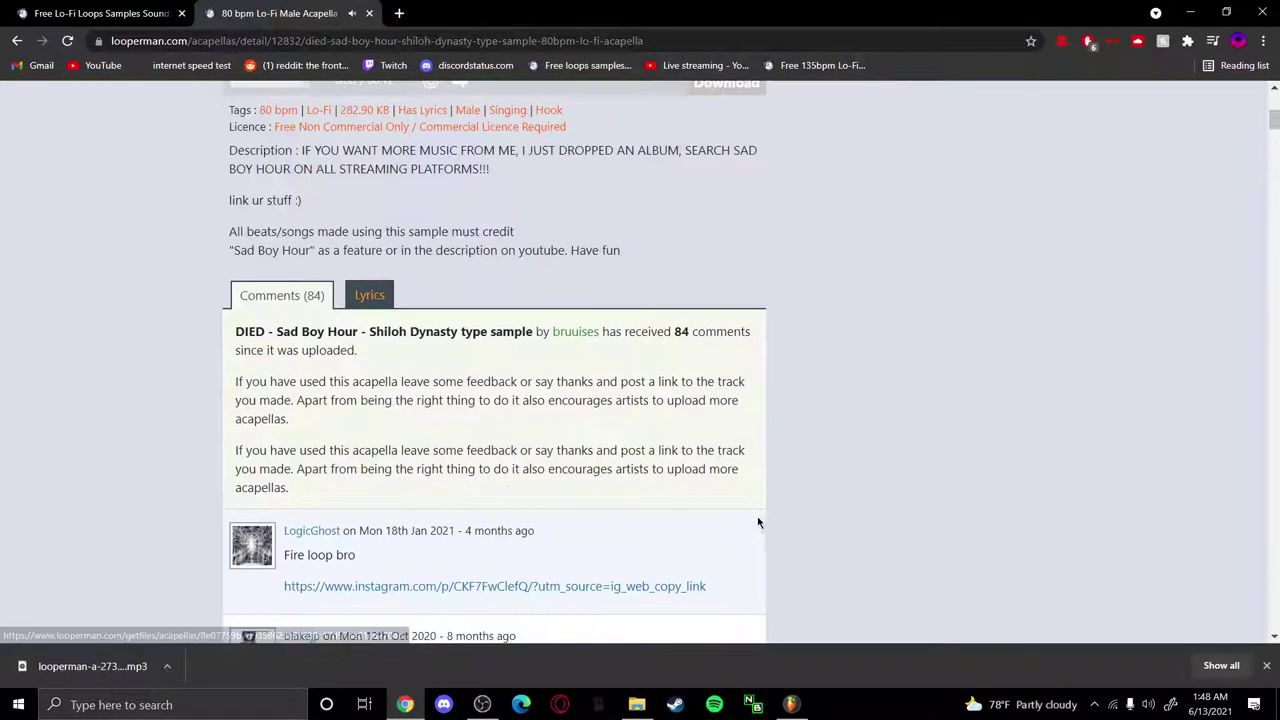
# Switch to FL Studio, place the downloaded "died-sad-boy-hour" acapella on Track 6, and fit it as a four-bar clip from bar 5
pyautogui.hotkey('alt', 'Tab')
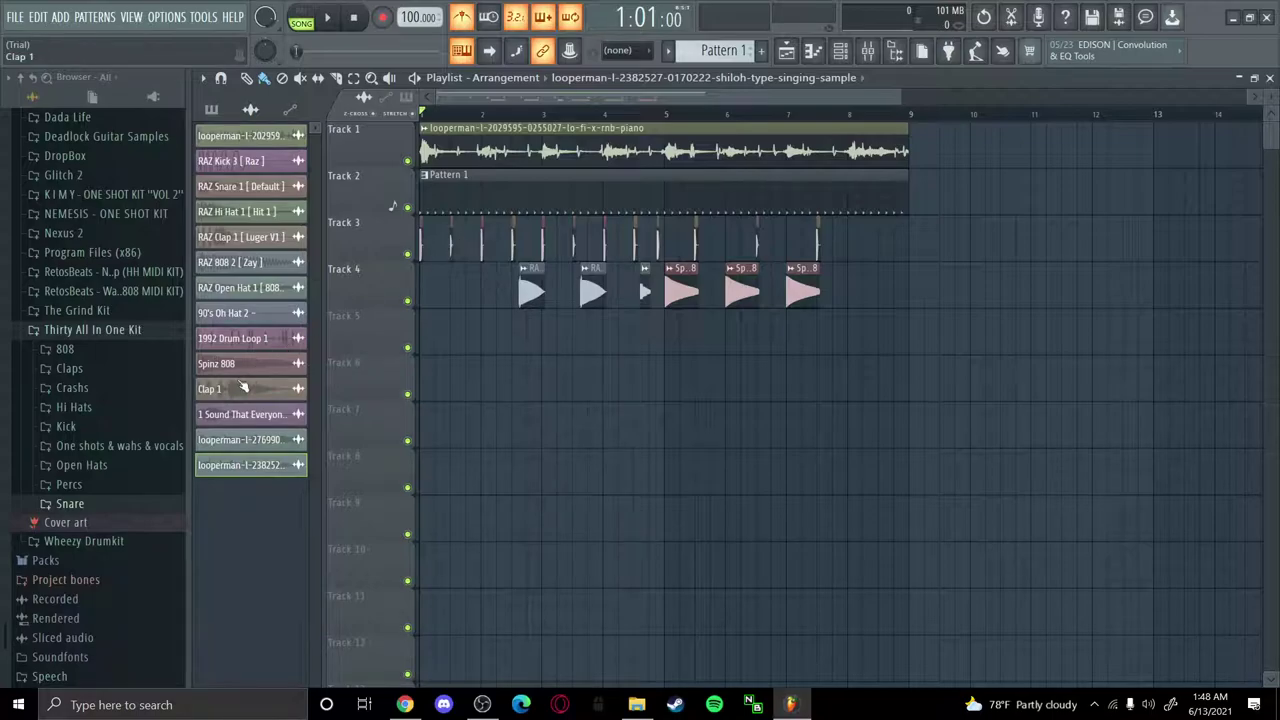
pyautogui.click(636, 704)
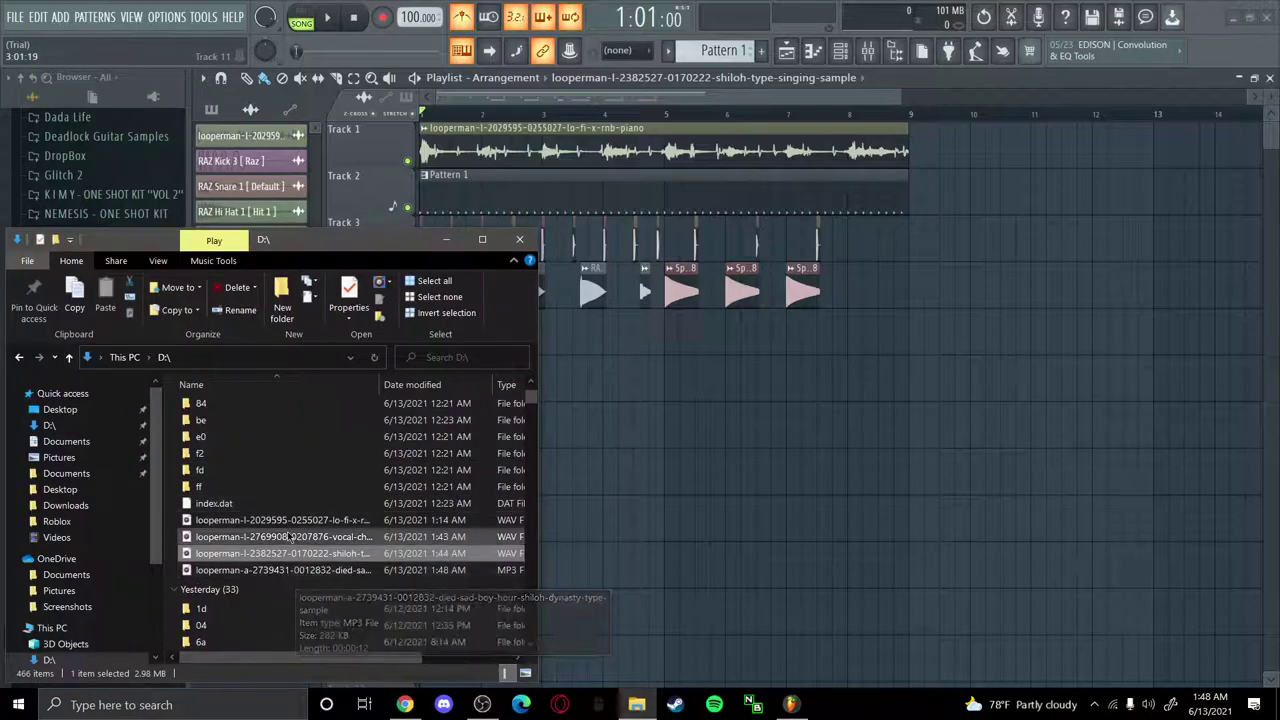
pyautogui.moveTo(287, 573); pyautogui.dragTo(469, 343)
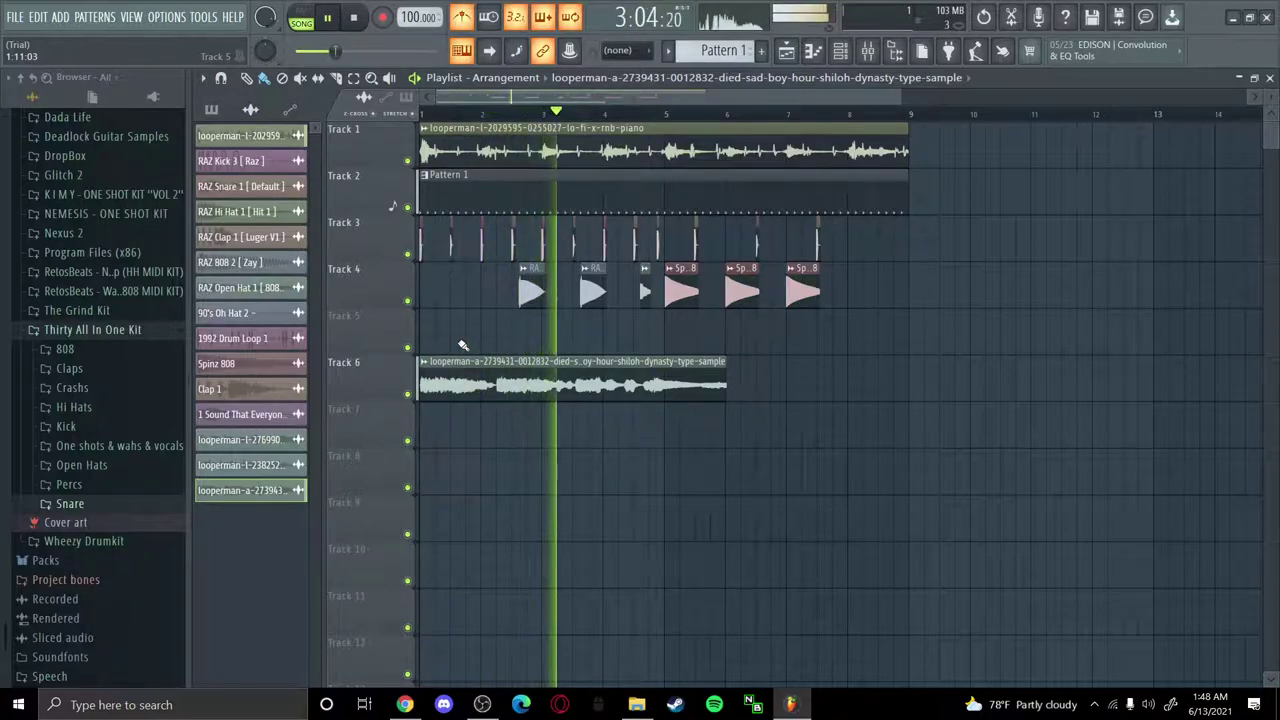
pyautogui.press('space')
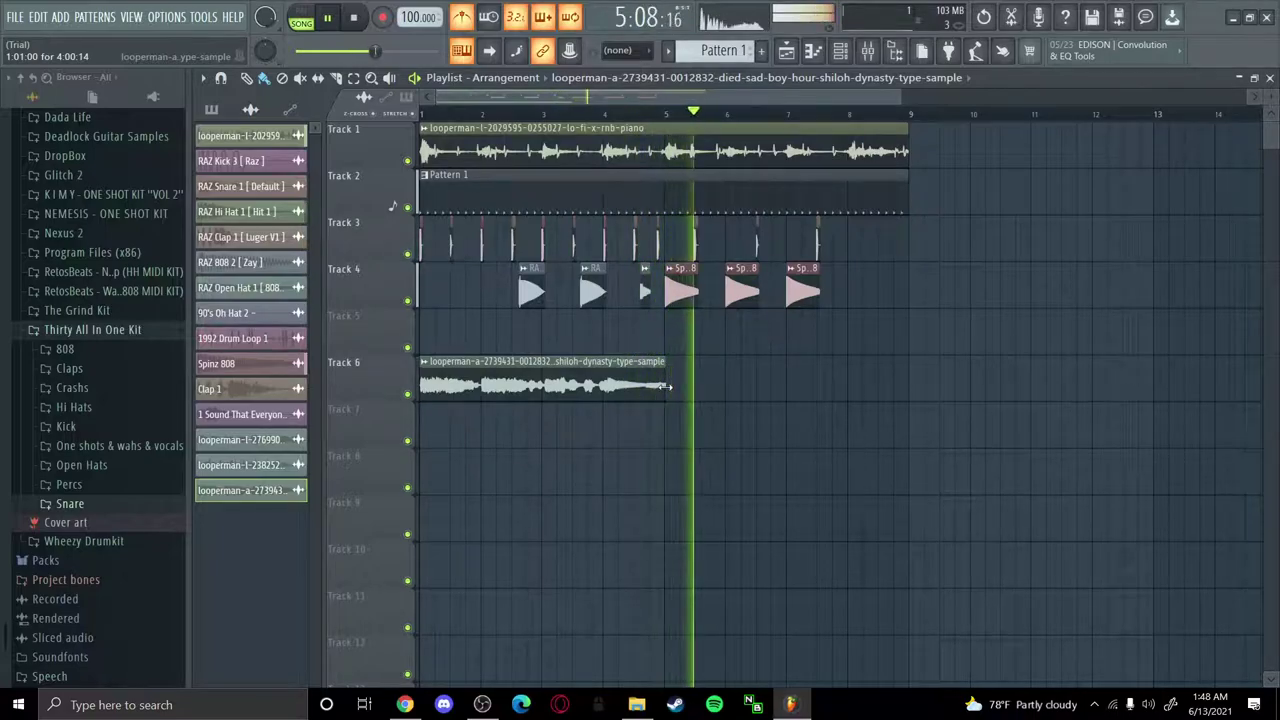
pyautogui.moveTo(616, 375); pyautogui.dragTo(836, 363)
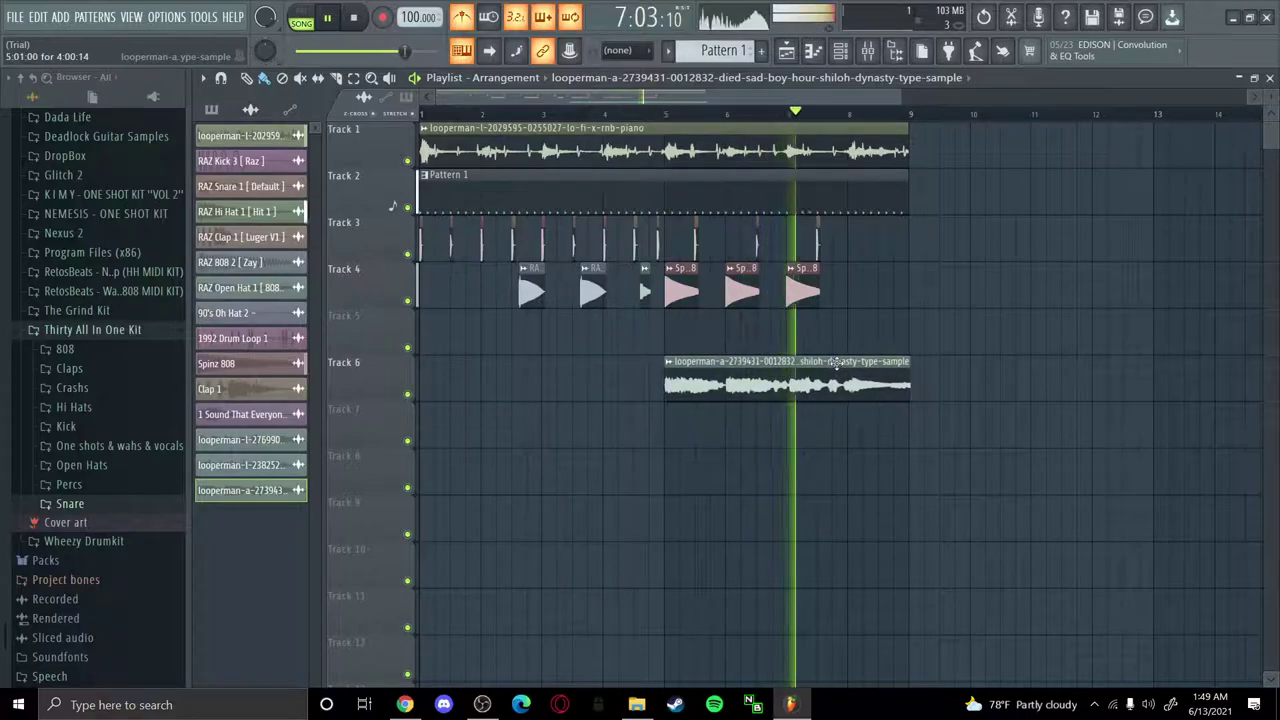
pyautogui.click(596, 112)
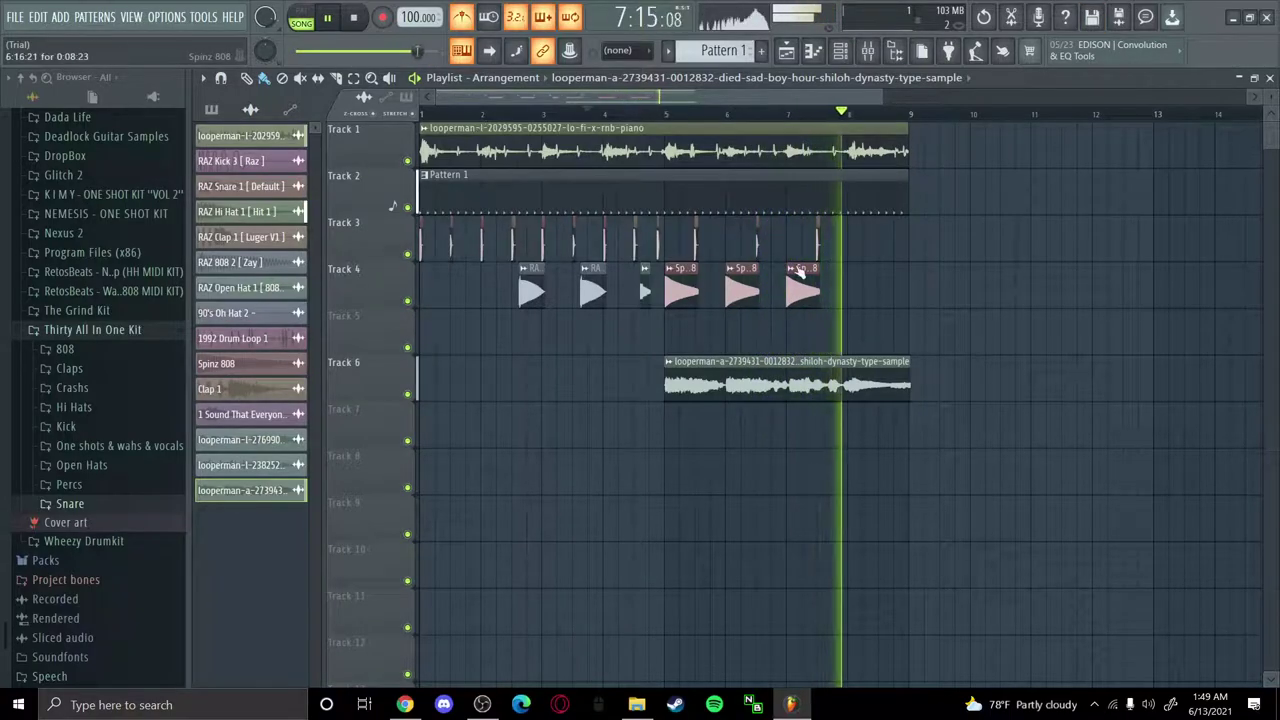
# Try shifting the bar 7 Spinz 808 and its clap slightly earlier and slightly later, auditioning each placement with the vocal
pyautogui.moveTo(800, 272); pyautogui.dragTo(801, 233)
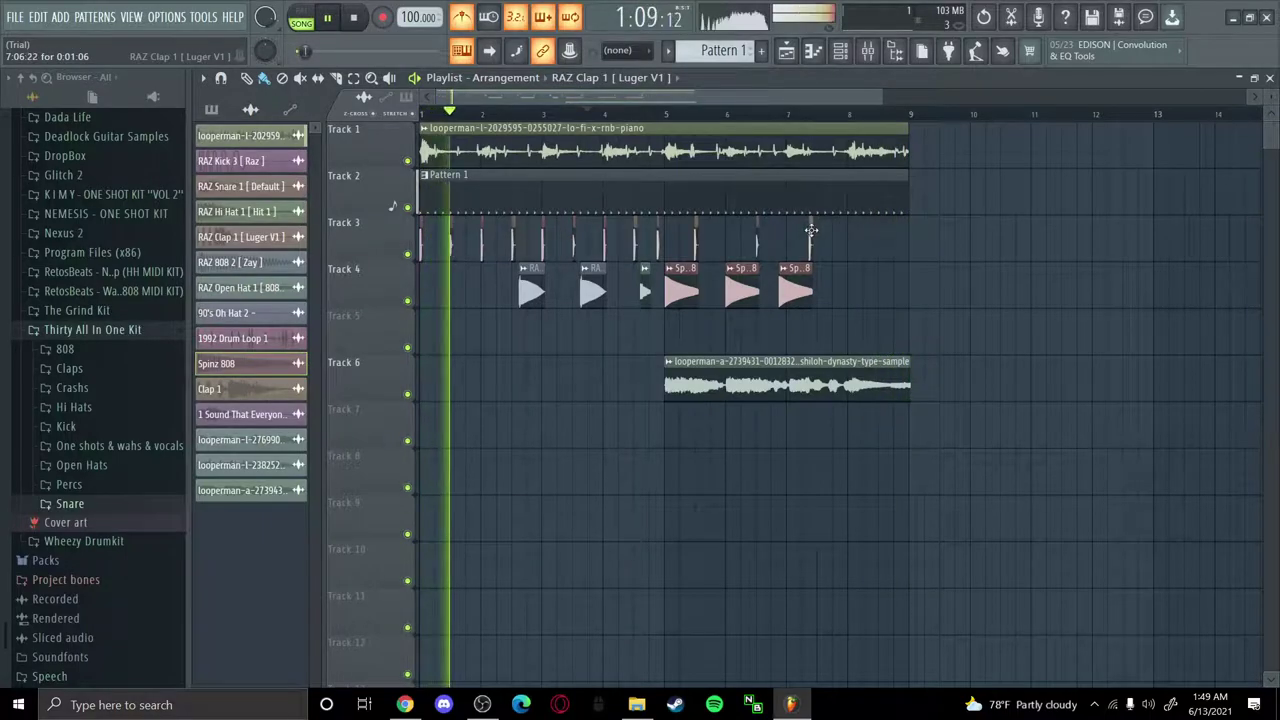
pyautogui.scroll(-1, 720, 200)
pyautogui.click(634, 112)
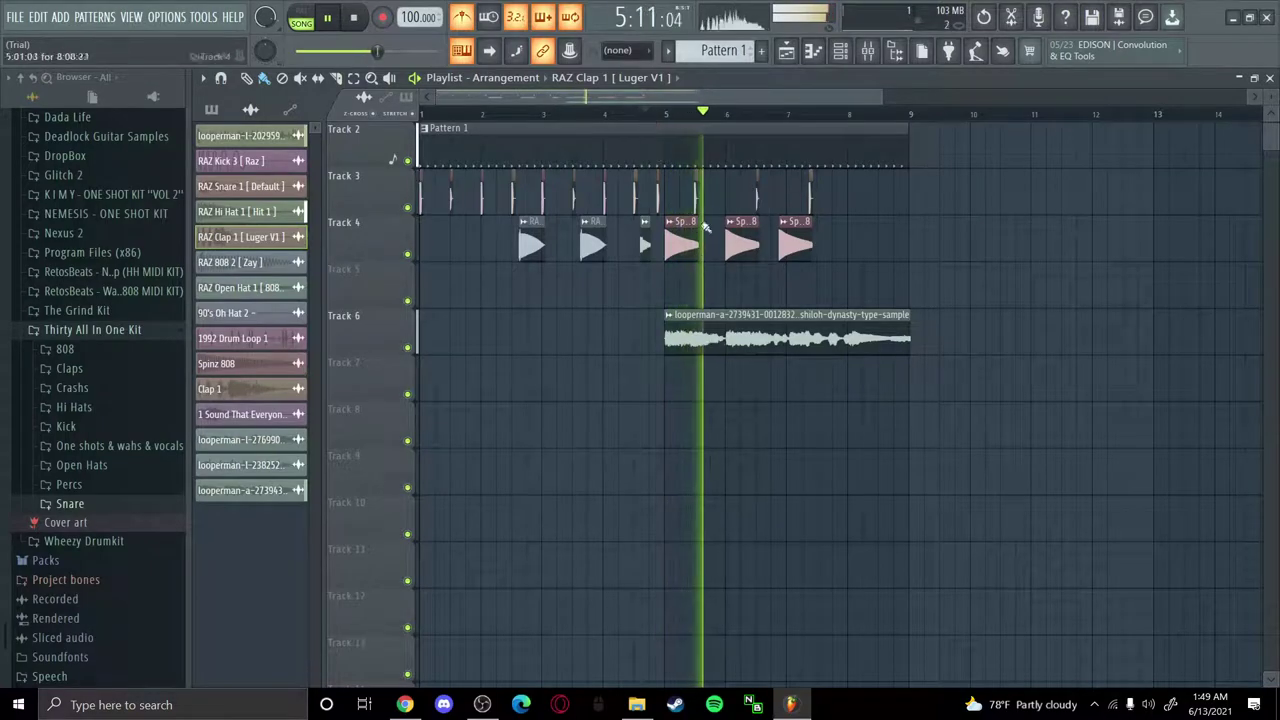
pyautogui.click(634, 112)
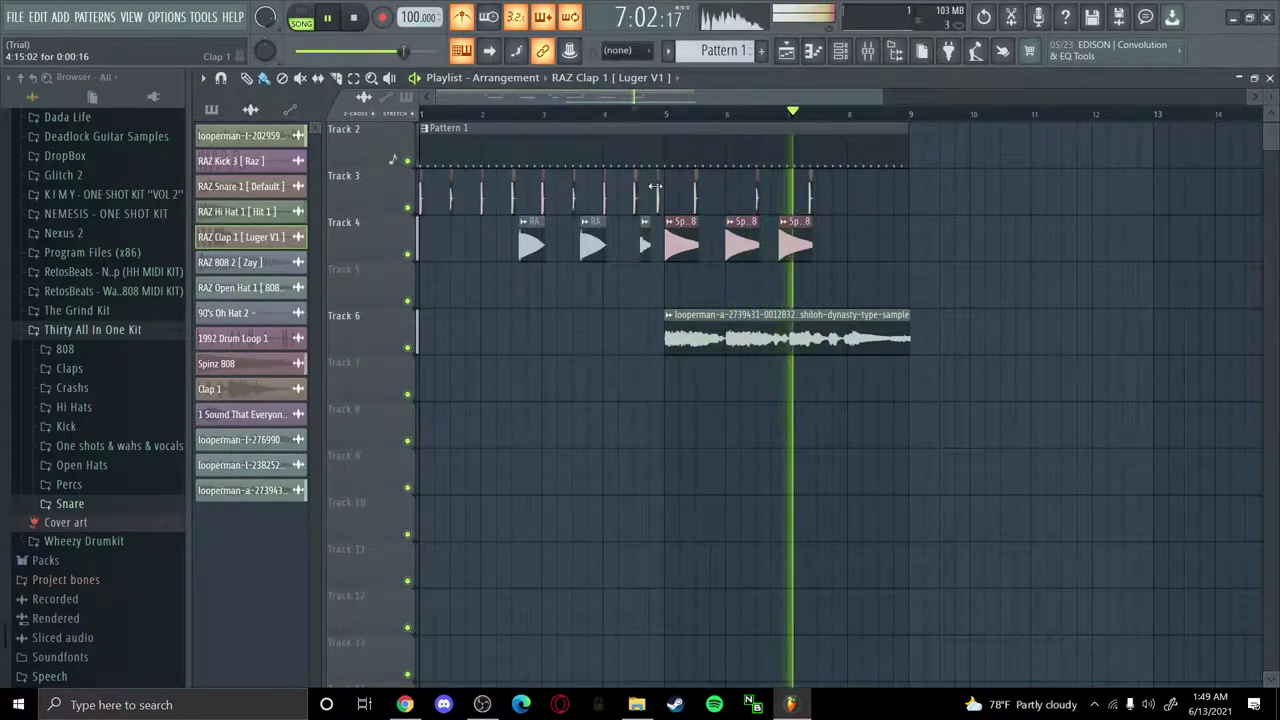
pyautogui.moveTo(788, 233); pyautogui.dragTo(820, 190)
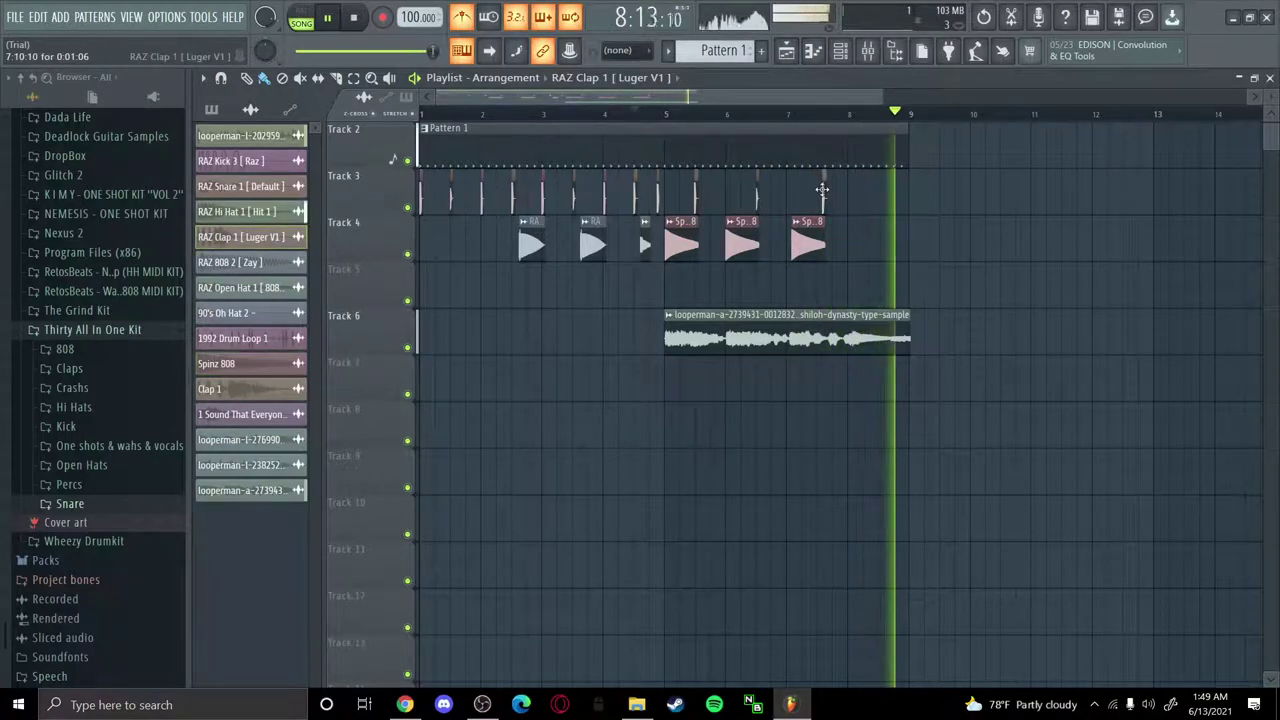
pyautogui.click(648, 114)
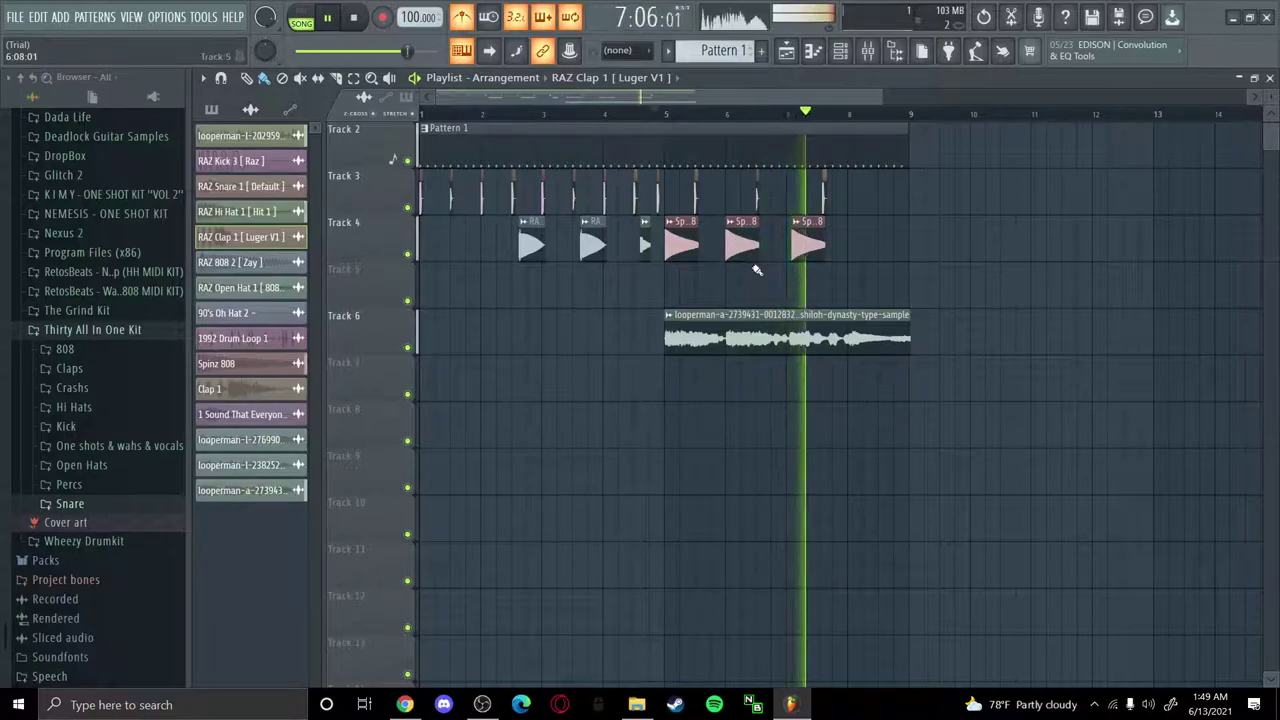
pyautogui.scroll(1, 915, 250)
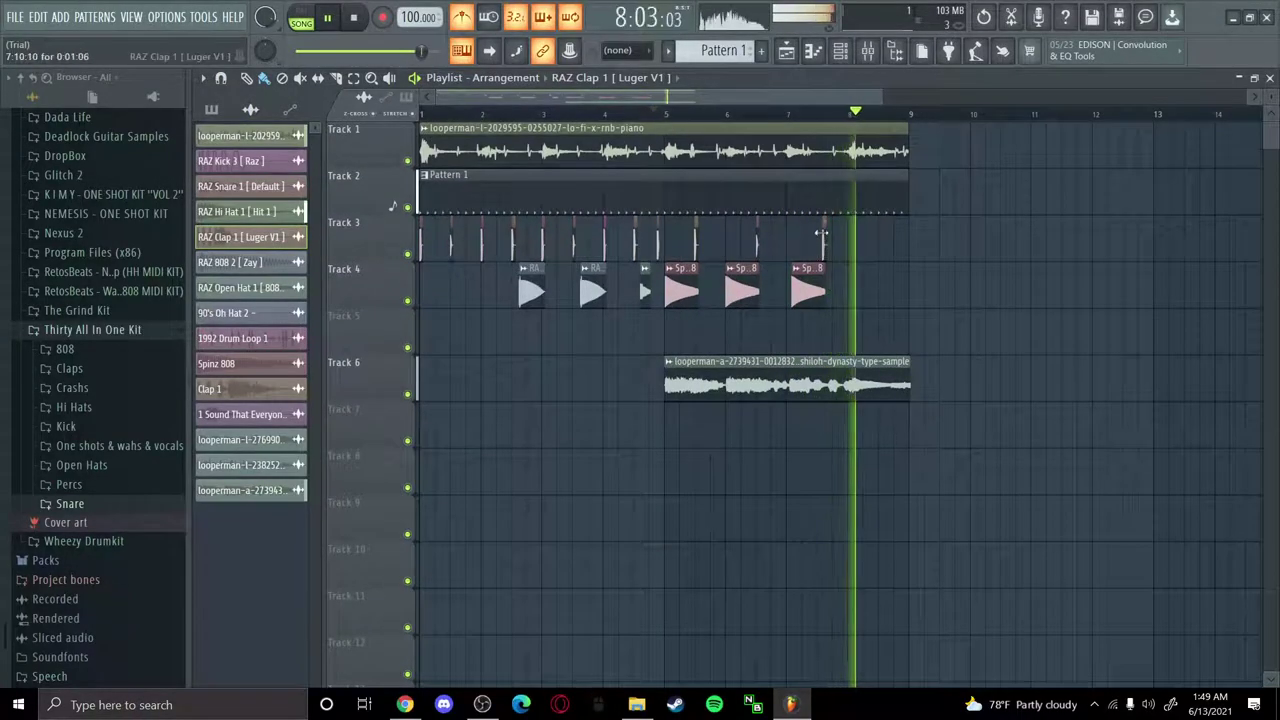
# Move the last clap to about bar 8 and the last Spinz 808 to about a quarter into bar 7, replaying the section
pyautogui.moveTo(825, 235); pyautogui.dragTo(843, 284)
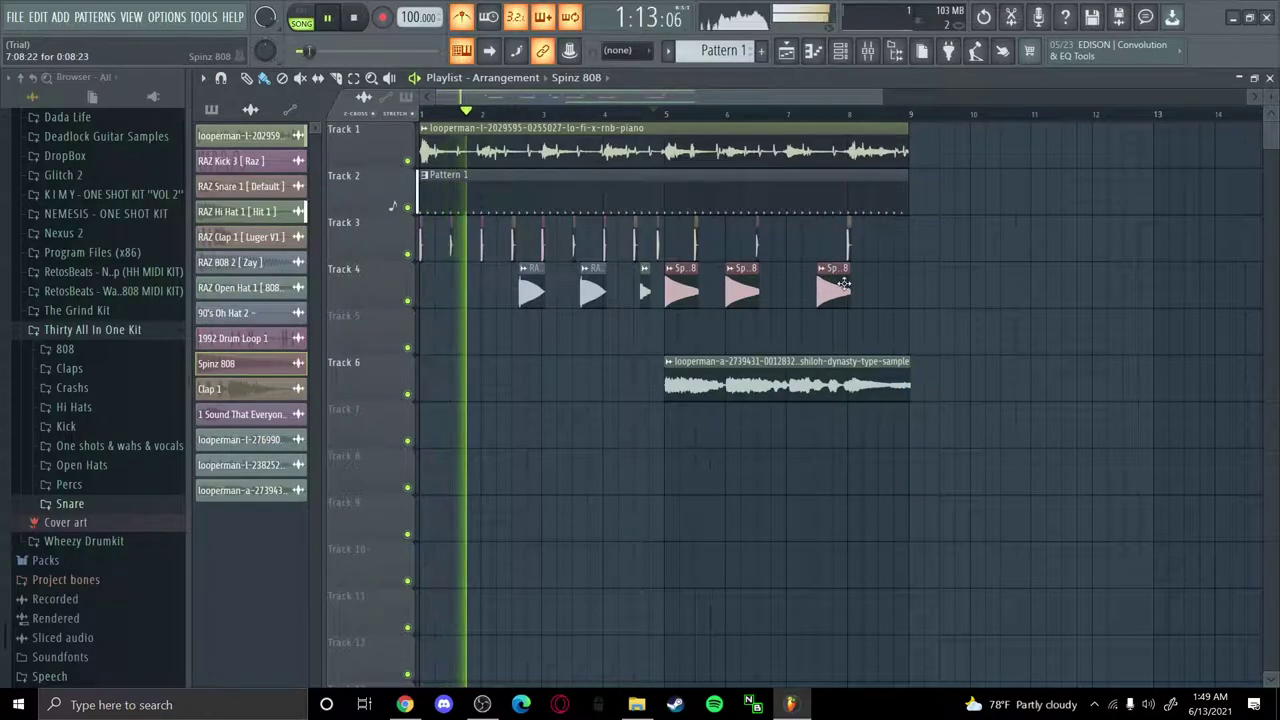
pyautogui.click(617, 112)
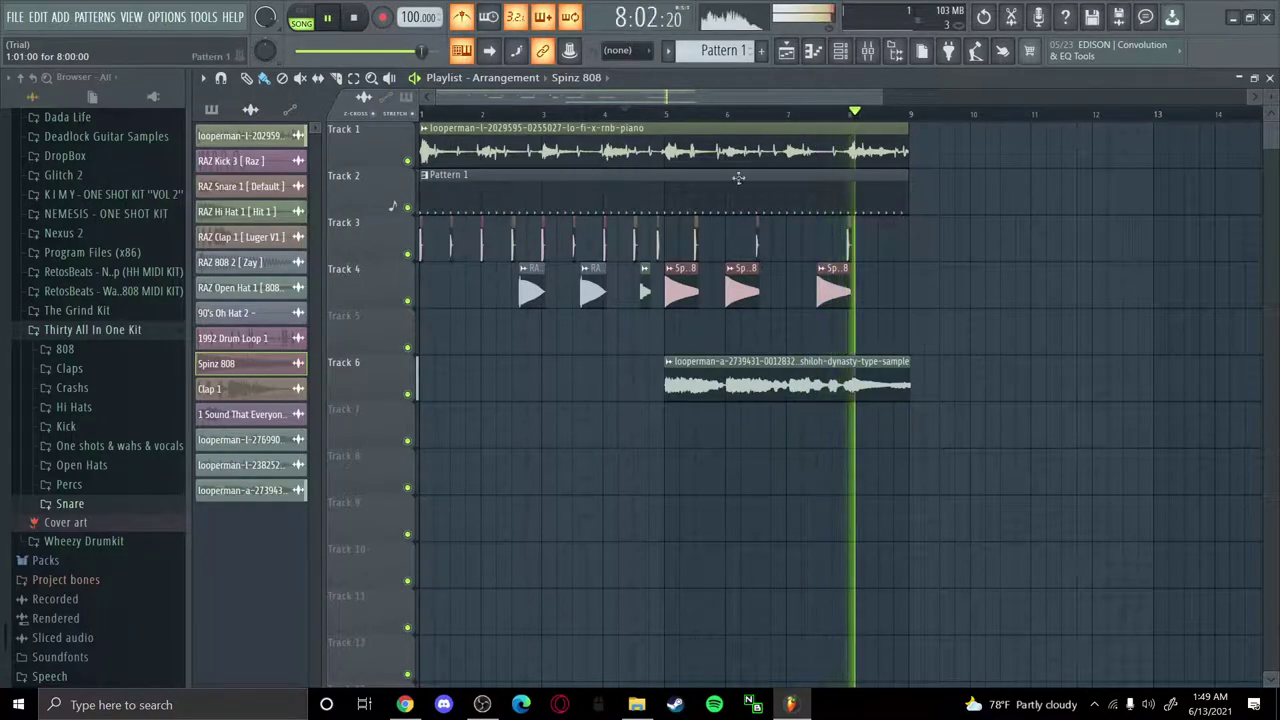
pyautogui.moveTo(831, 280); pyautogui.dragTo(813, 291)
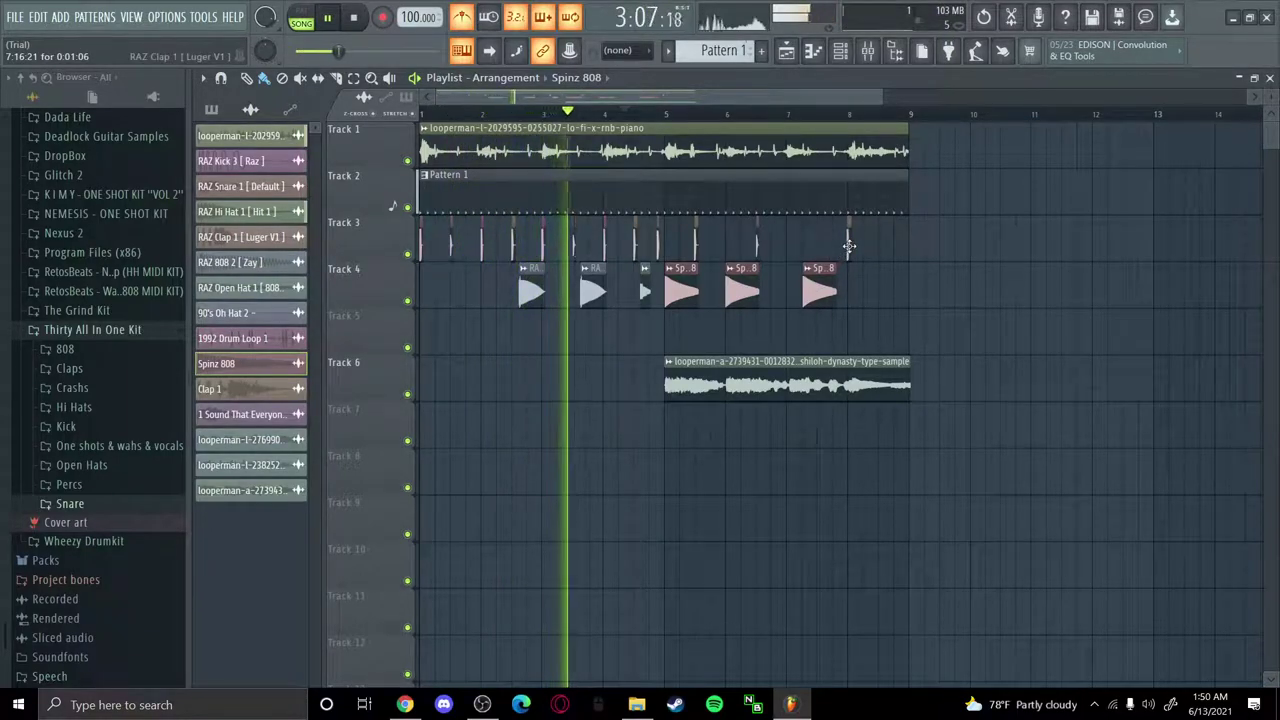
pyautogui.click(755, 118)
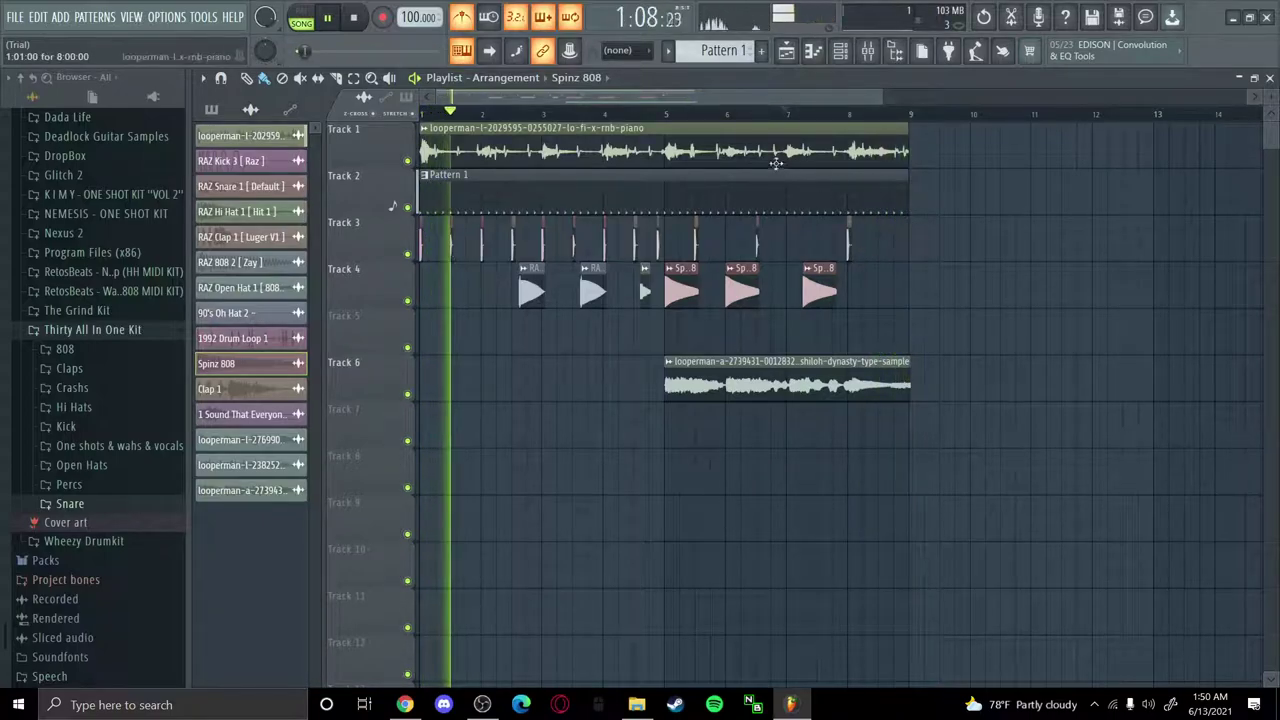
pyautogui.click(648, 114)
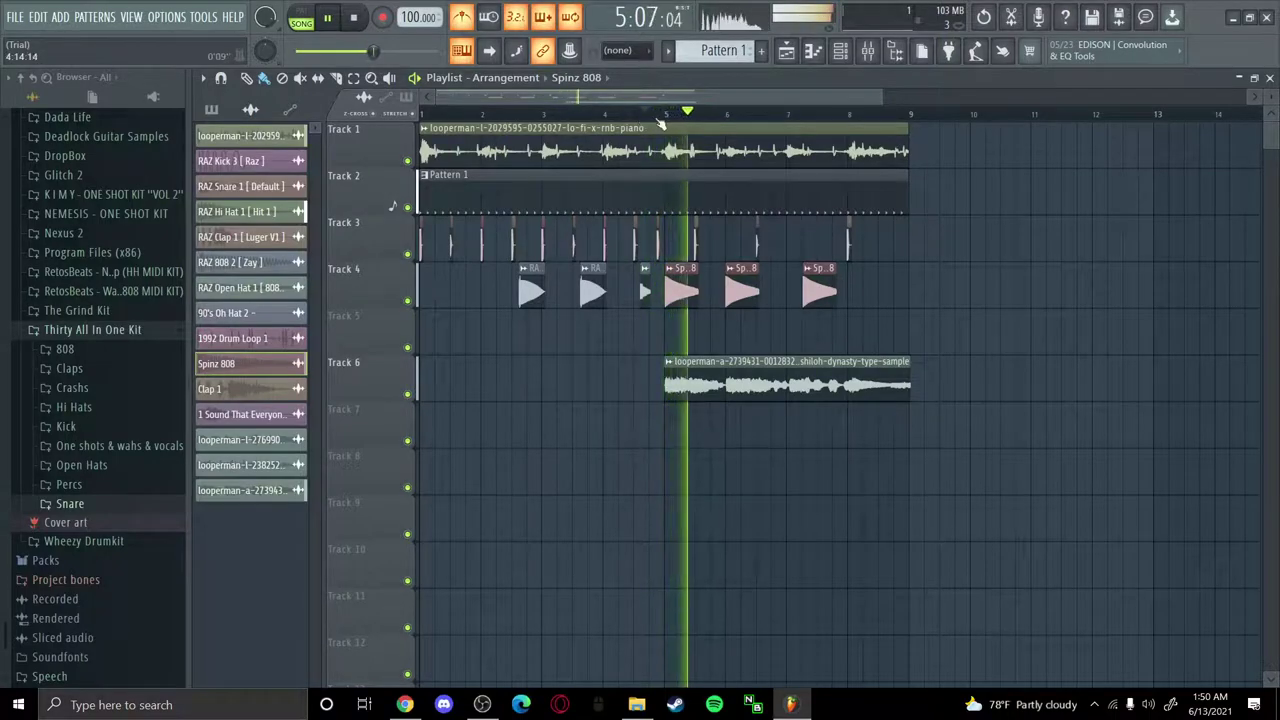
pyautogui.click(600, 114)
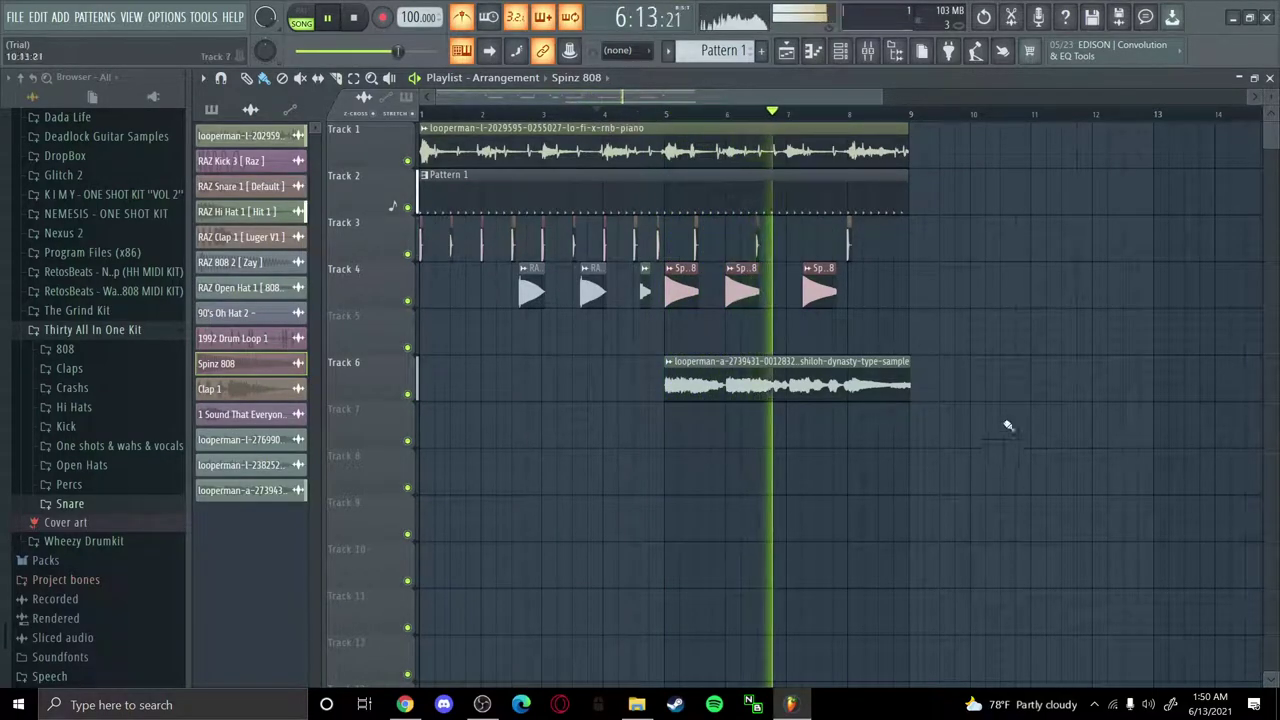
# Try stretching the Track 6 vocal to about seven bars starting near bar 2, audition it, and remove the clip from the playlist
pyautogui.moveTo(909, 388); pyautogui.dragTo(1093, 388)
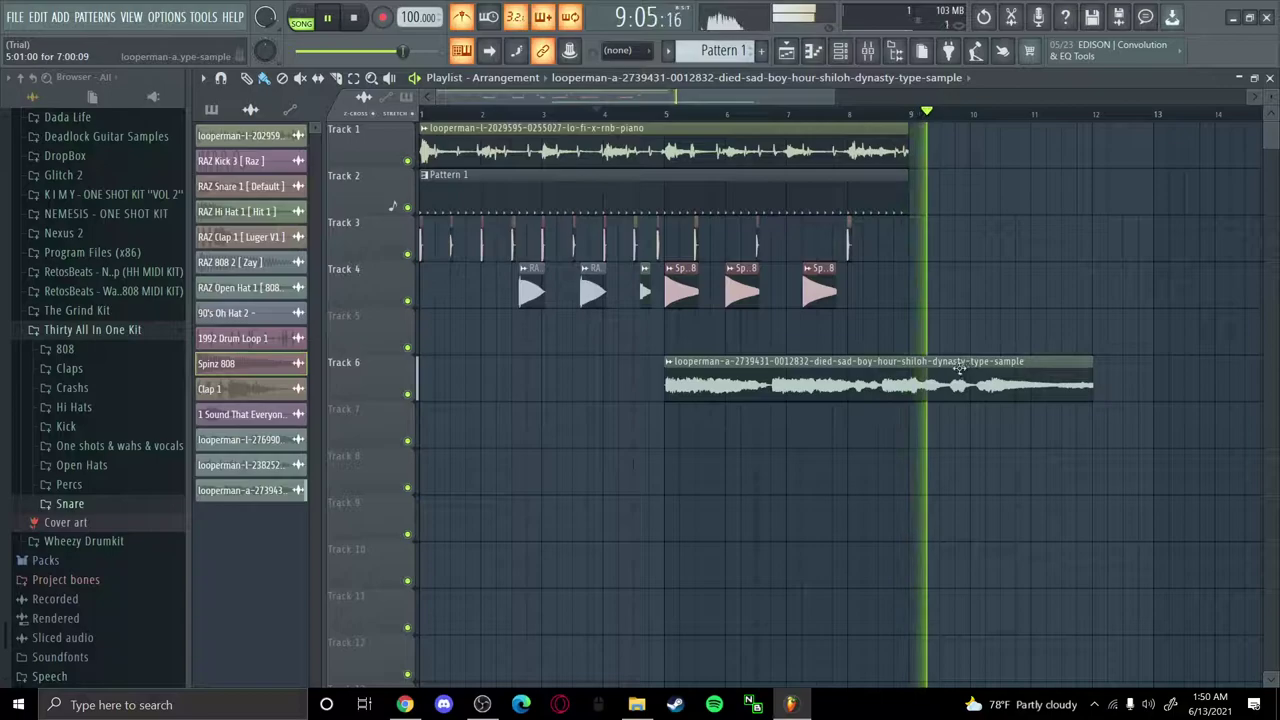
pyautogui.moveTo(1025, 371); pyautogui.dragTo(746, 367)
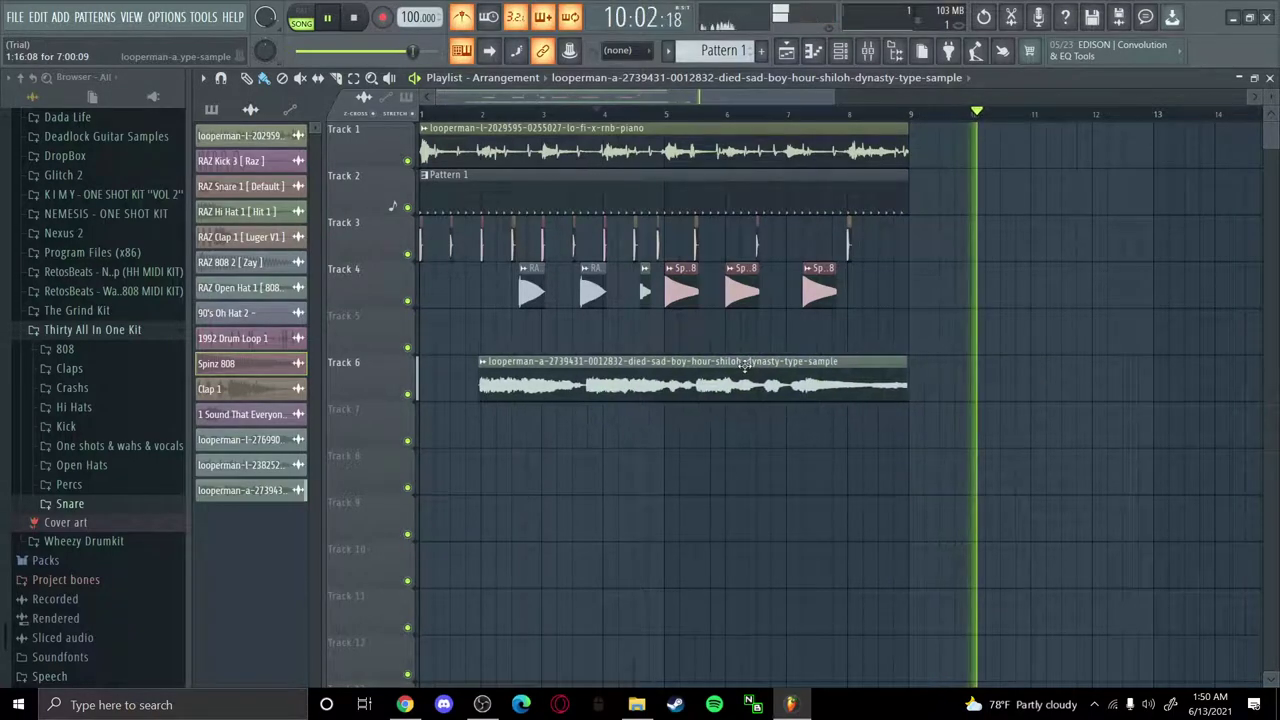
pyautogui.click(497, 114)
pyautogui.click(424, 114)
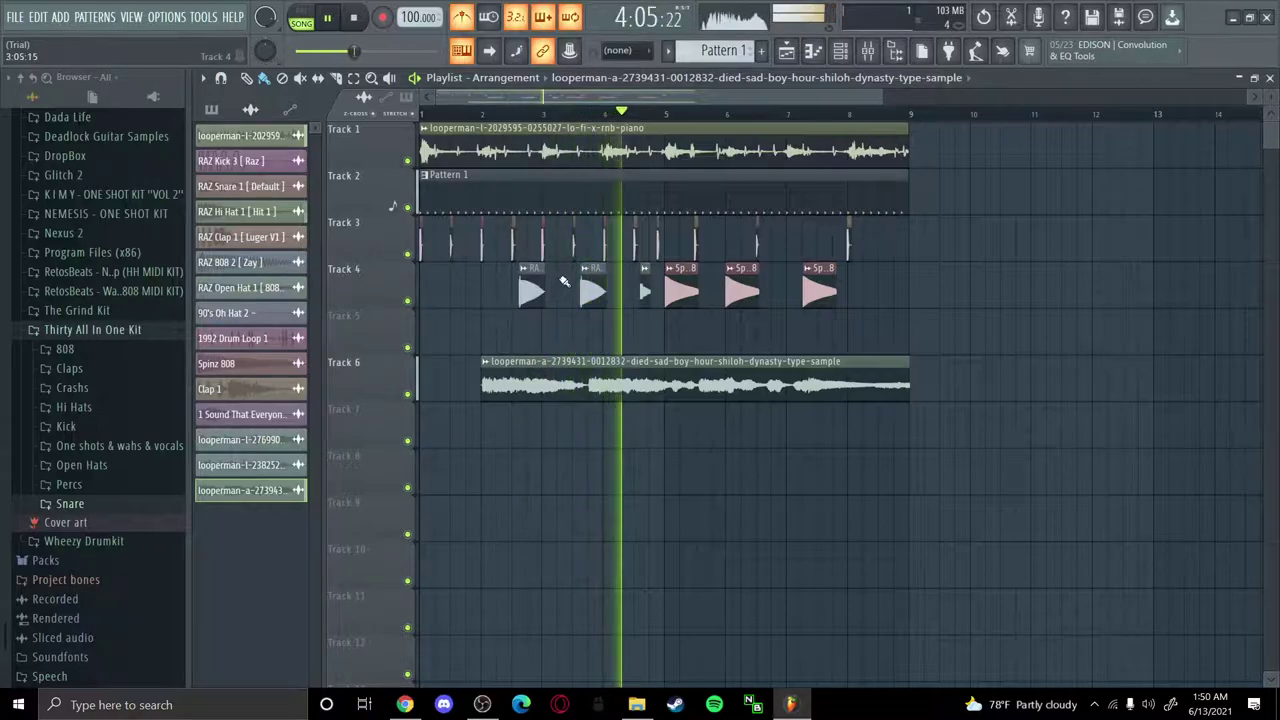
pyautogui.hotkey('ctrl', 'z')
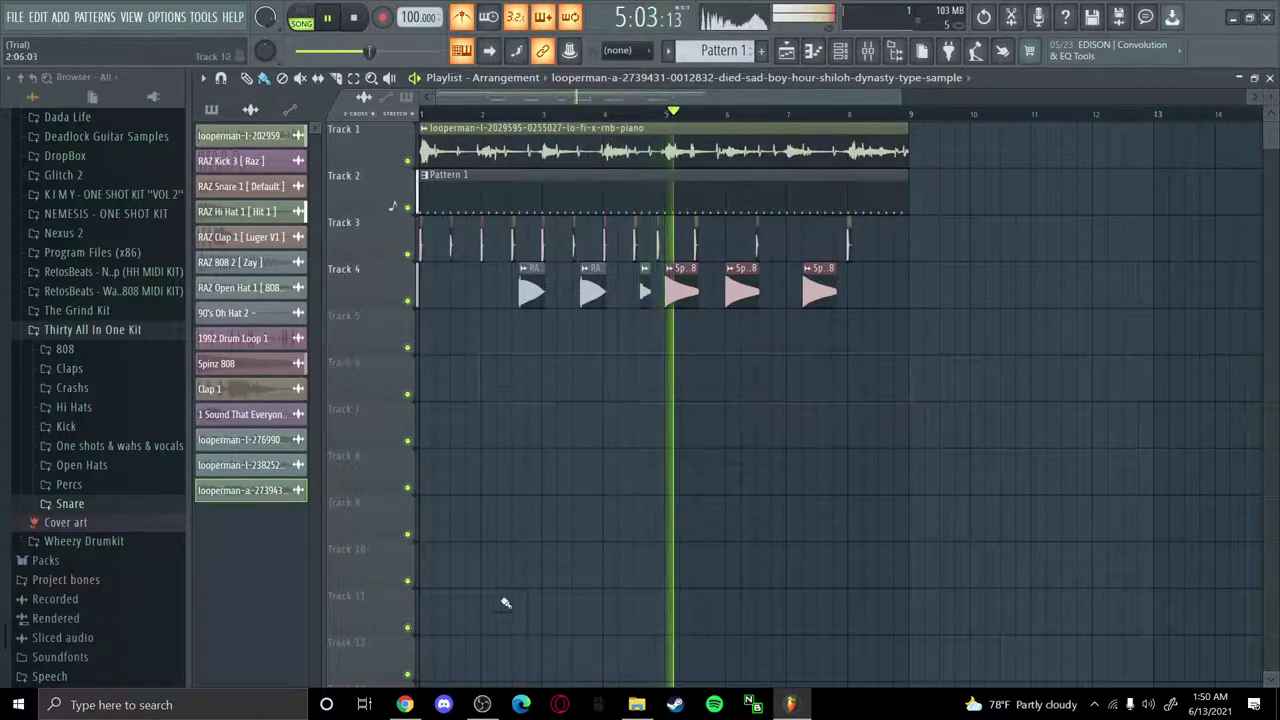
# Open the channel rack and mute the audio channels during playback, from the piano loop down to the last vocal sample
pyautogui.moveTo(643, 711)
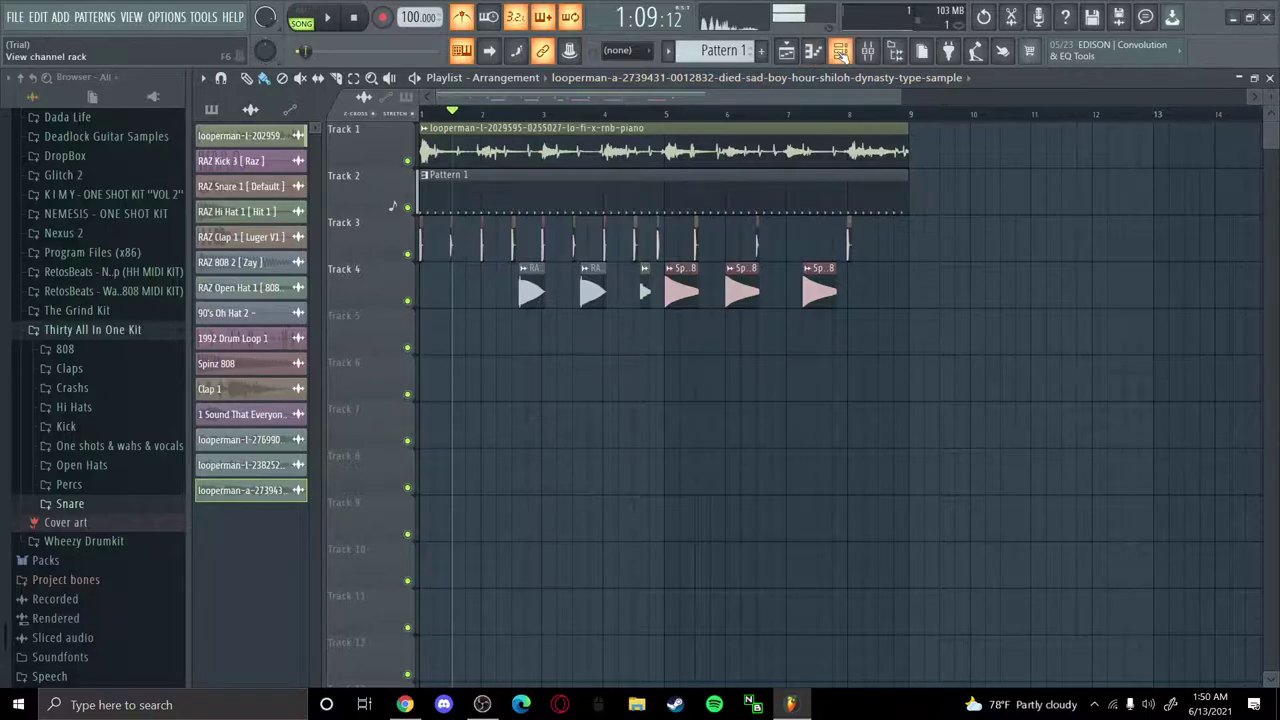
pyautogui.click(841, 54)
pyautogui.scroll(5, 401, 597)
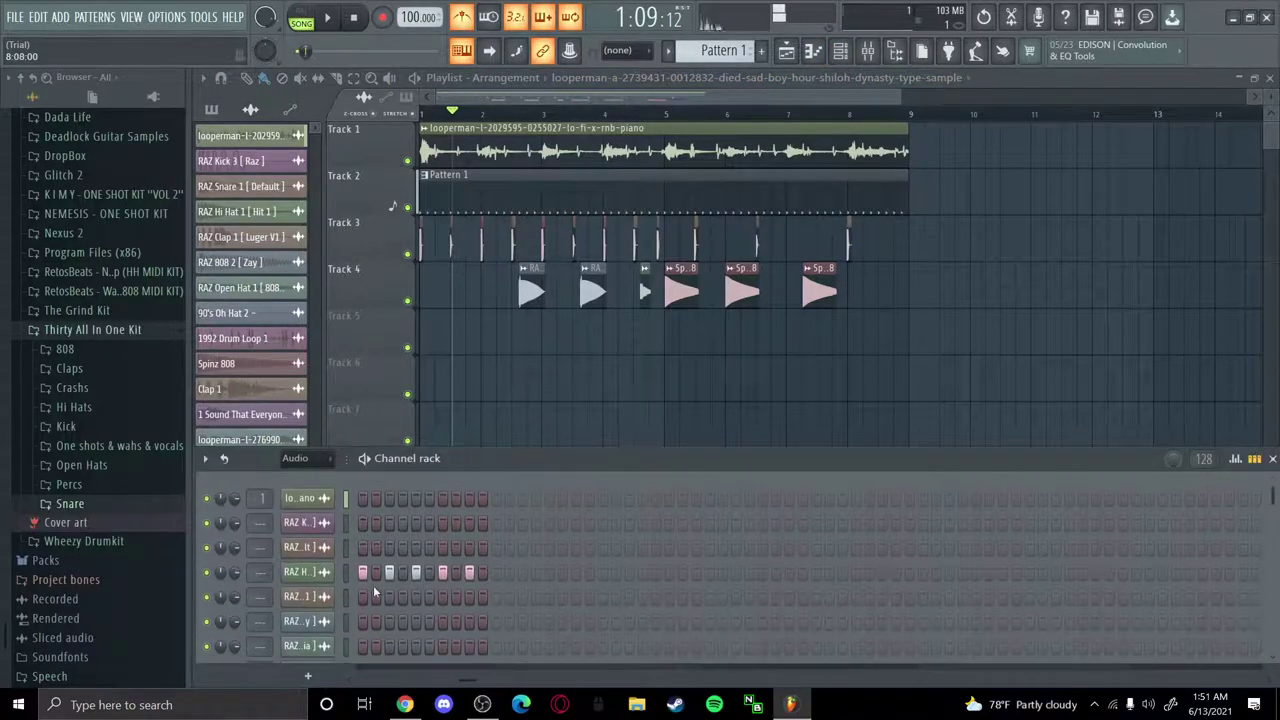
pyautogui.press('space')
pyautogui.scroll(3, 340, 590)
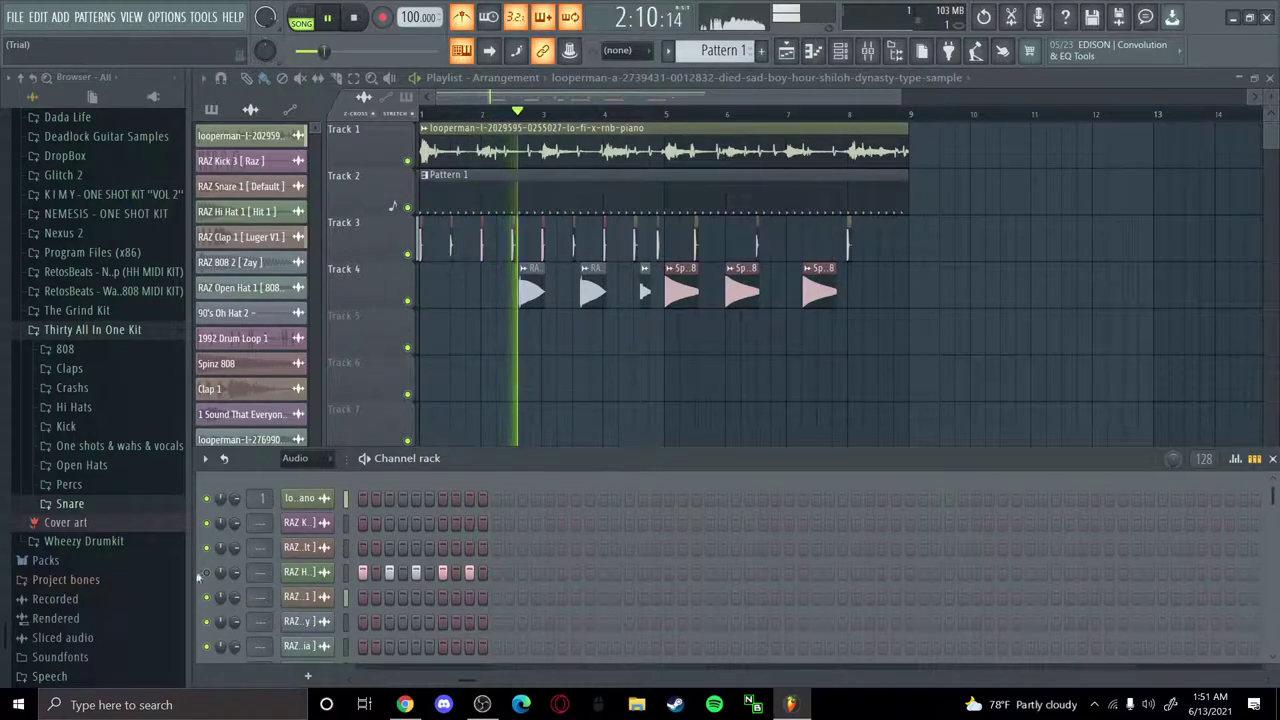
pyautogui.click(206, 498)
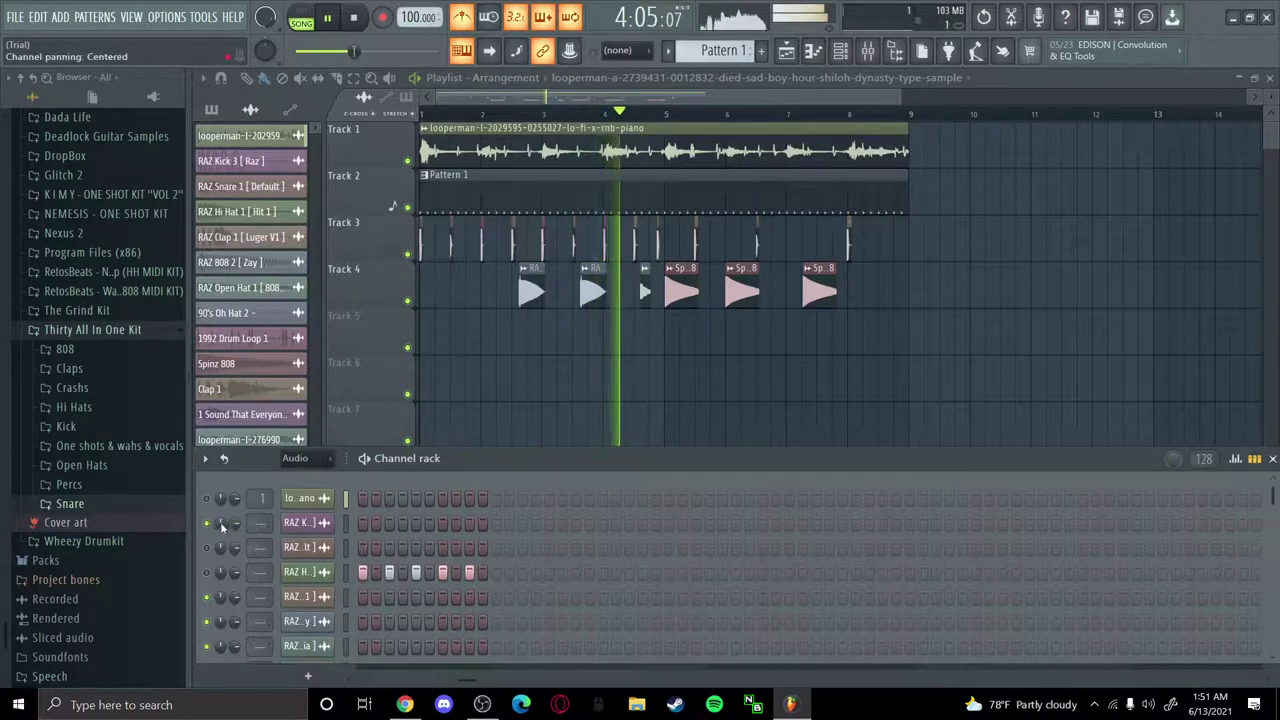
pyautogui.scroll(-3, 213, 619)
pyautogui.moveTo(206, 536); pyautogui.dragTo(207, 634)
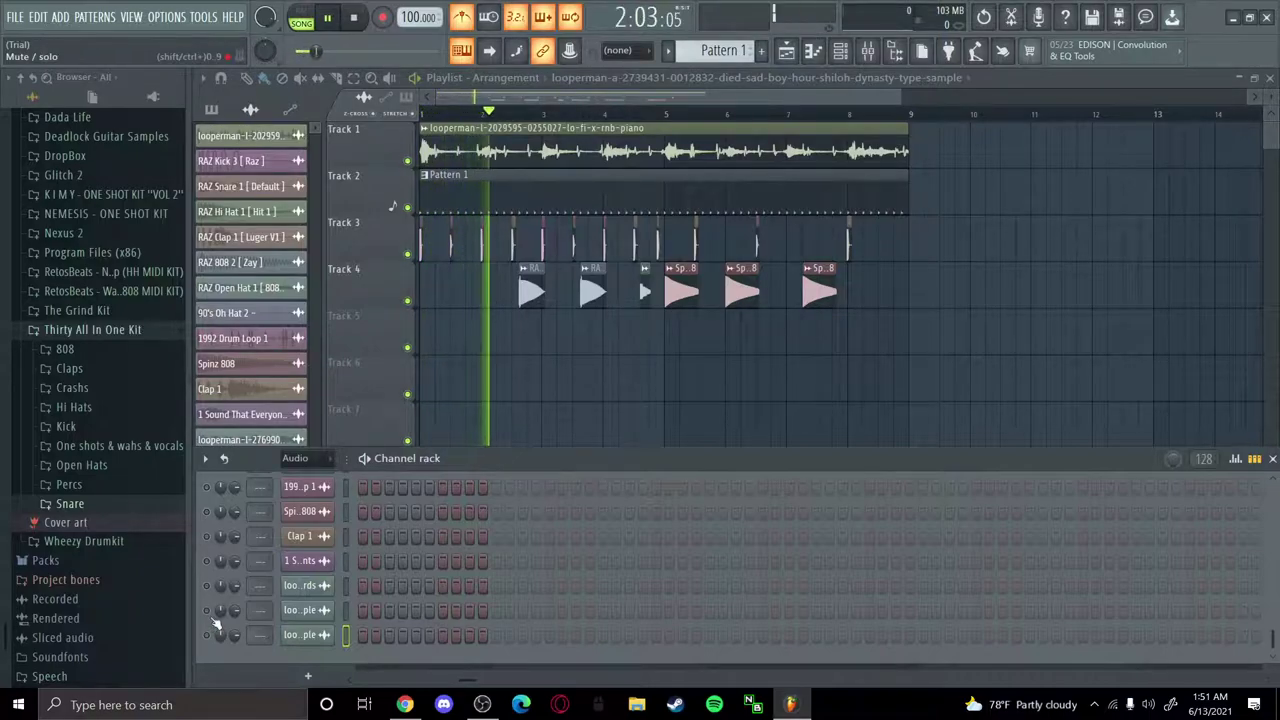
# Unmute the upper channels from the piano loop to the RAZ open hat during playback, keeping the channel rack filtered to Audio
pyautogui.scroll(5, 215, 622)
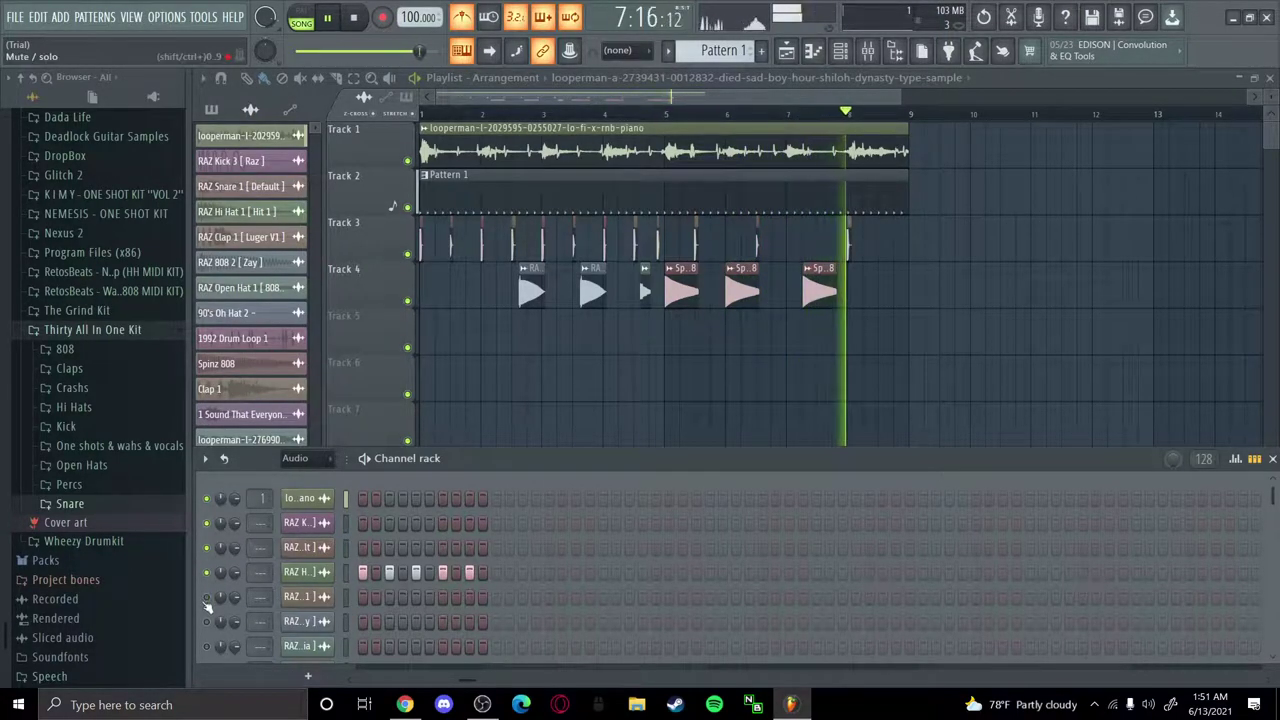
pyautogui.scroll(-3, 447, 565)
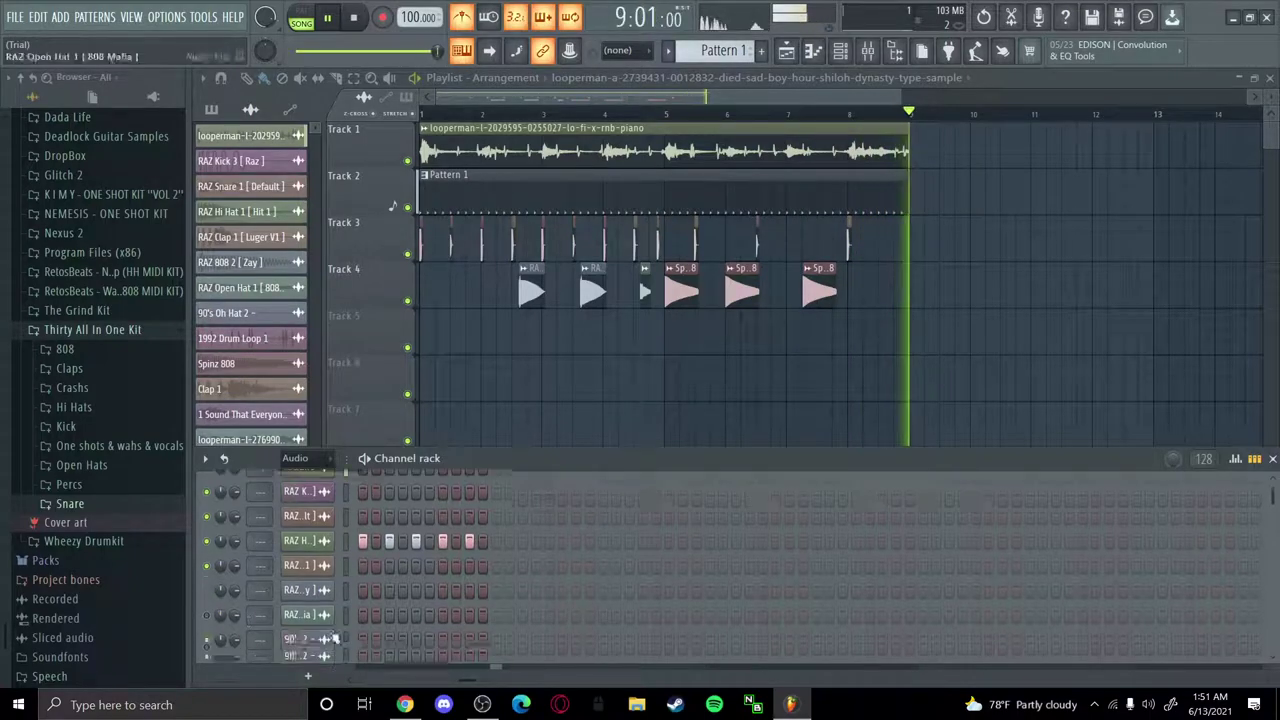
pyautogui.click(298, 458)
pyautogui.click(318, 477)
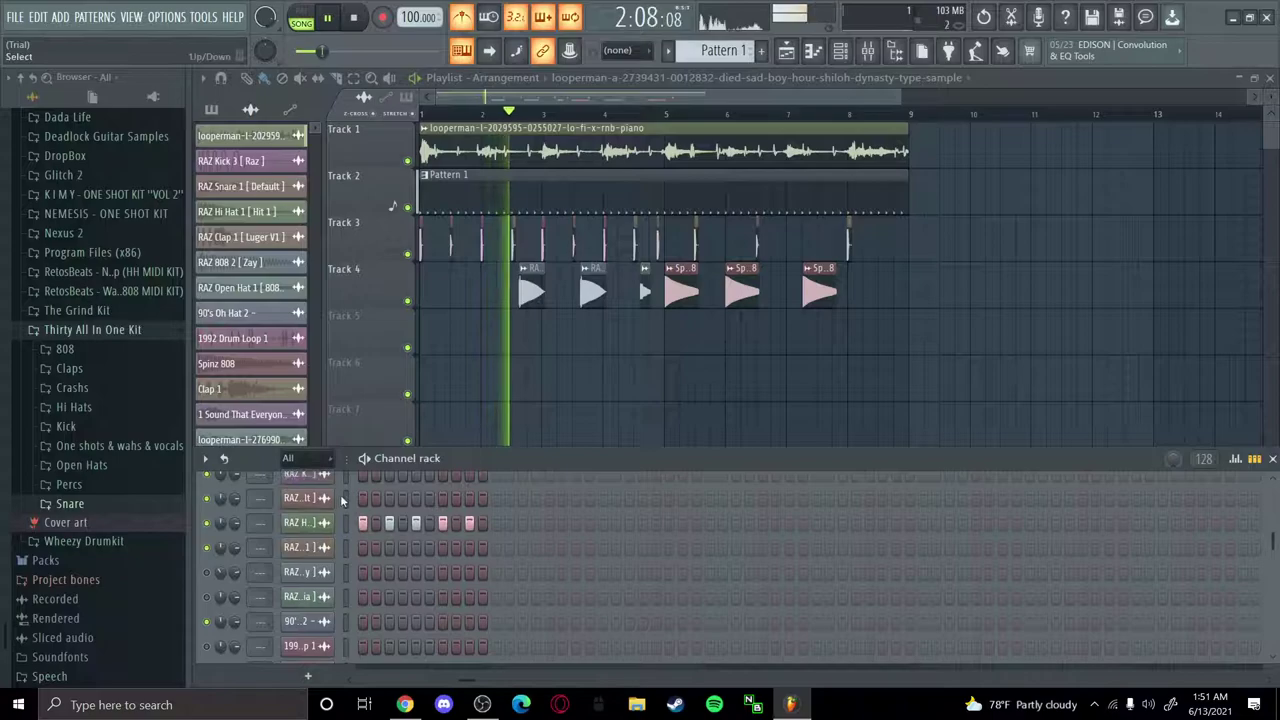
pyautogui.click(305, 460)
pyautogui.click(298, 497)
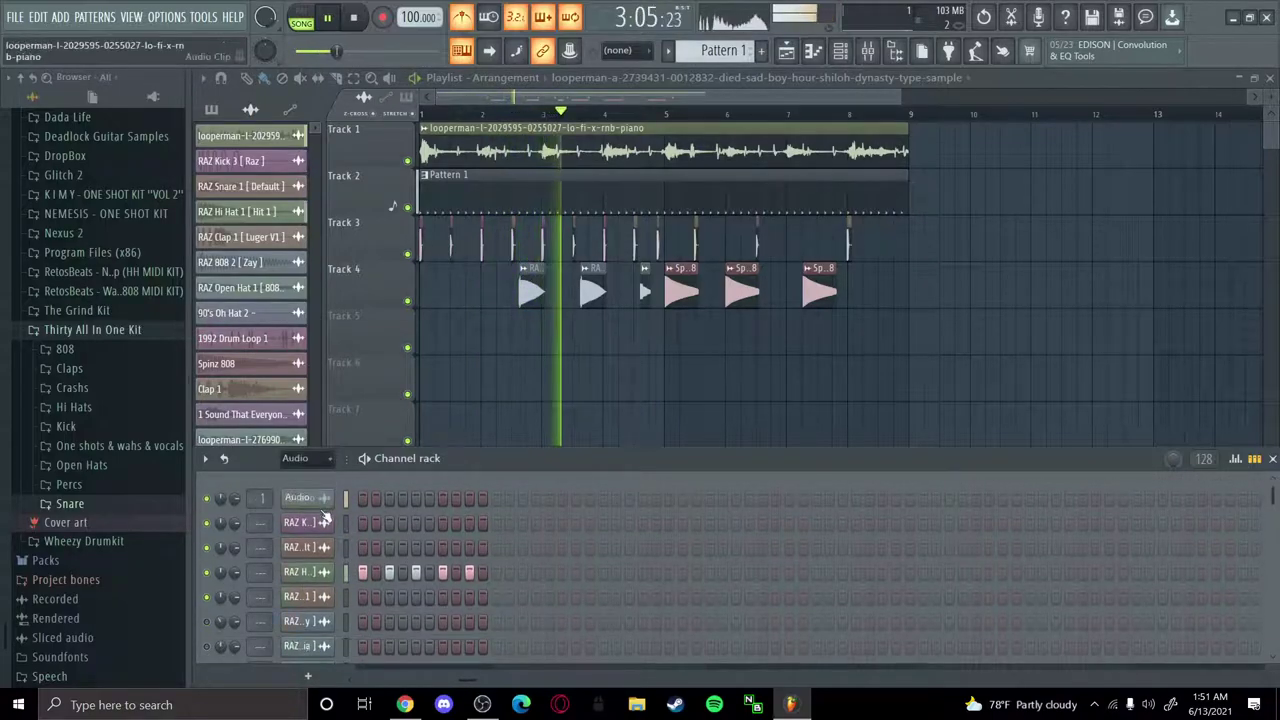
pyautogui.click(310, 462)
pyautogui.click(297, 497)
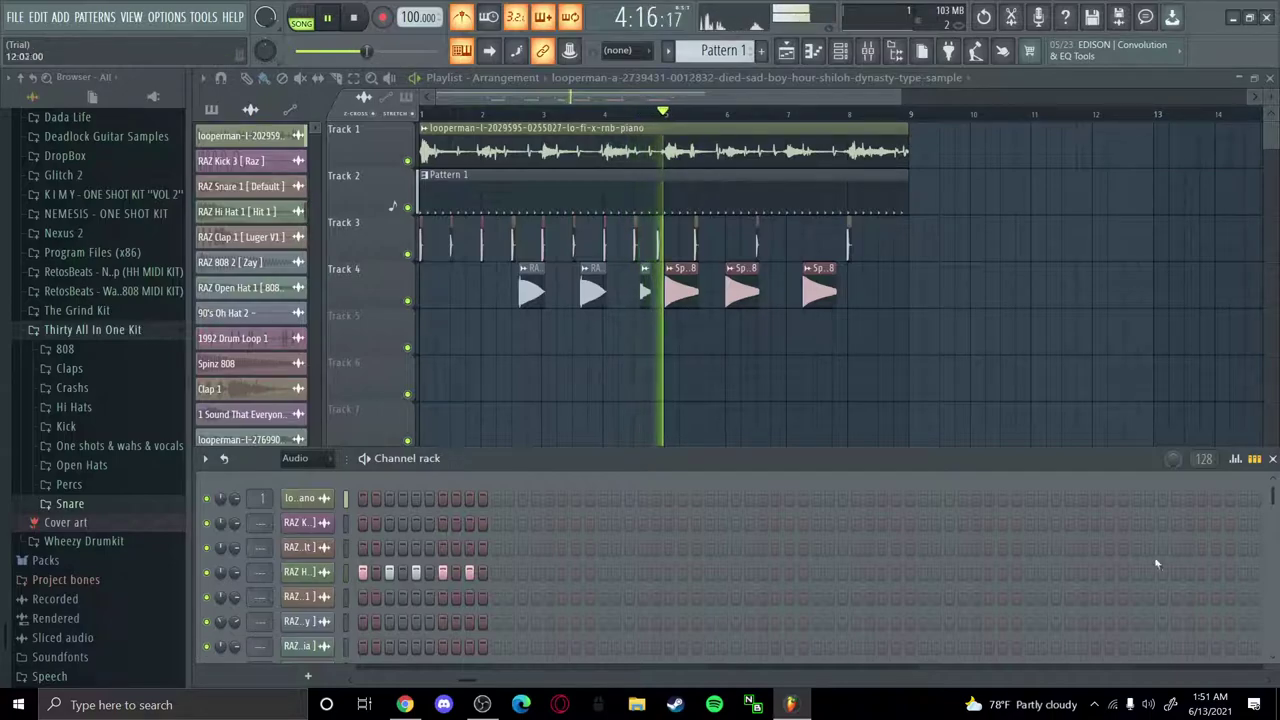
# Unmute the lower channels, including Spinz 808 and Clap 1, and mute the "1 Sound That Everyone..." channel
pyautogui.moveTo(1270, 504); pyautogui.dragTo(1268, 640)
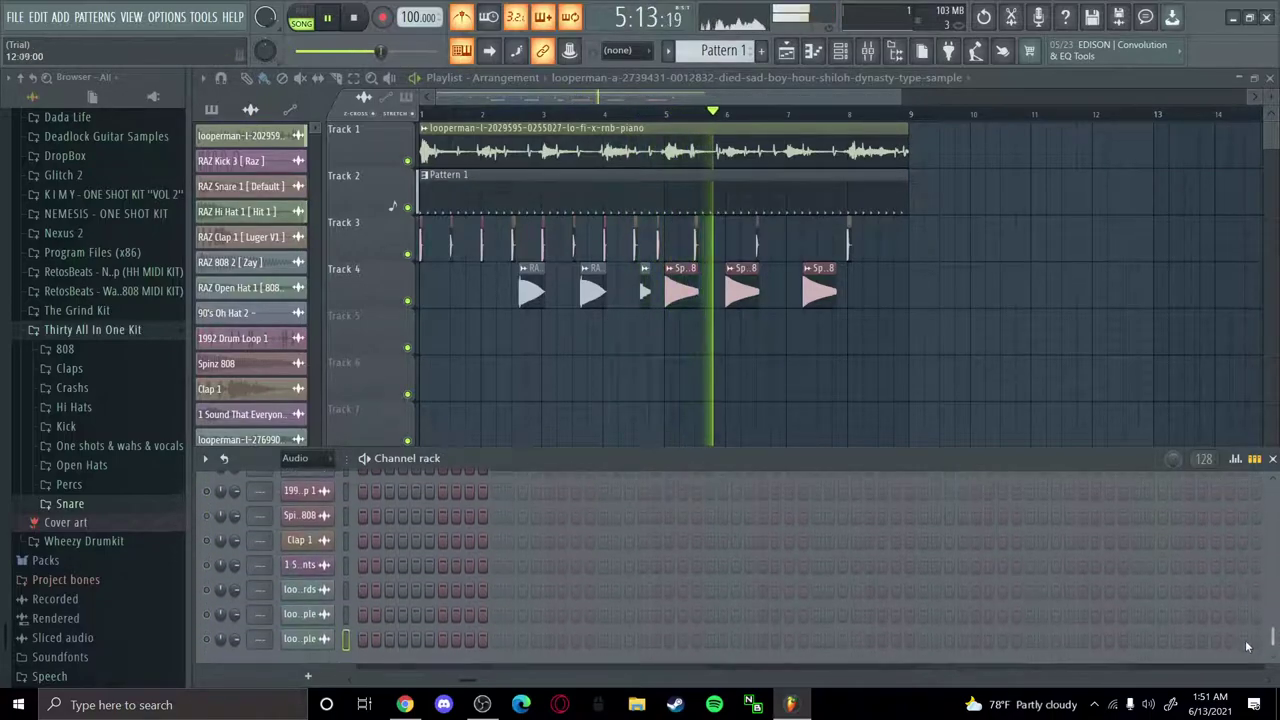
pyautogui.moveTo(207, 553); pyautogui.dragTo(209, 640)
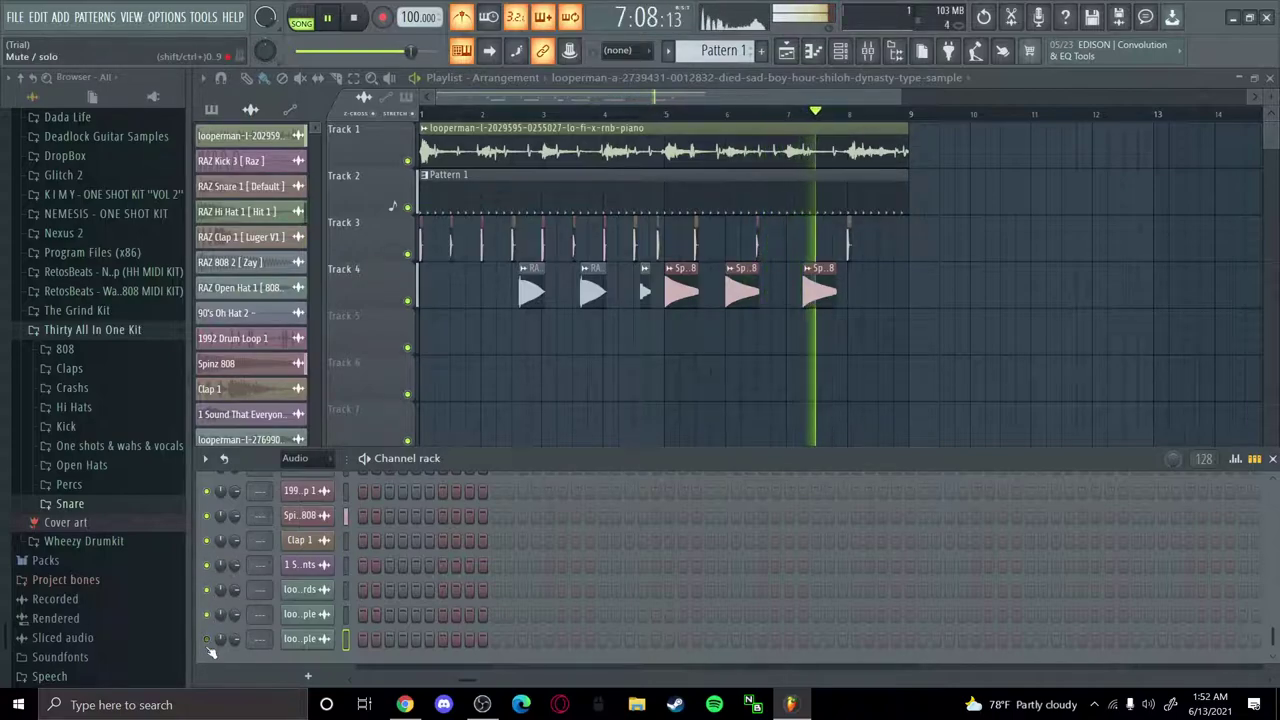
pyautogui.click(207, 565)
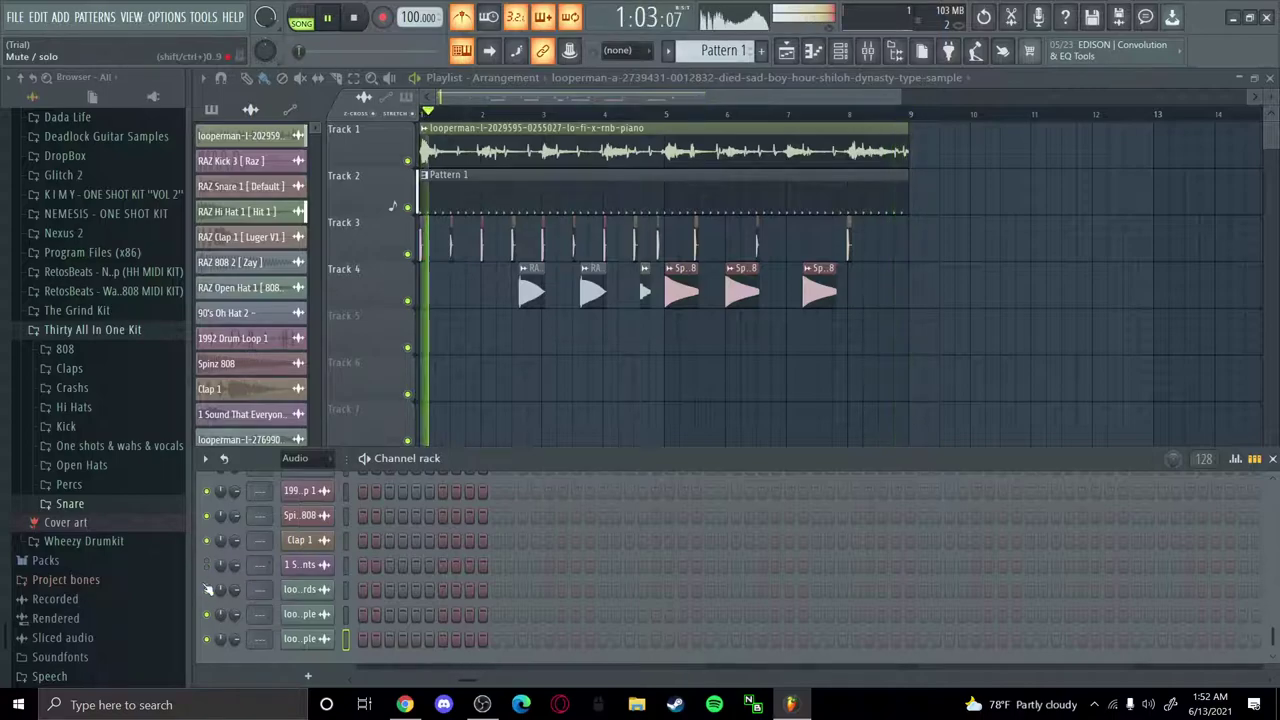
# Mute the remaining vocal sample channels at the end of the list and enlarge the channel rack to show every audio channel
pyautogui.click(207, 638)
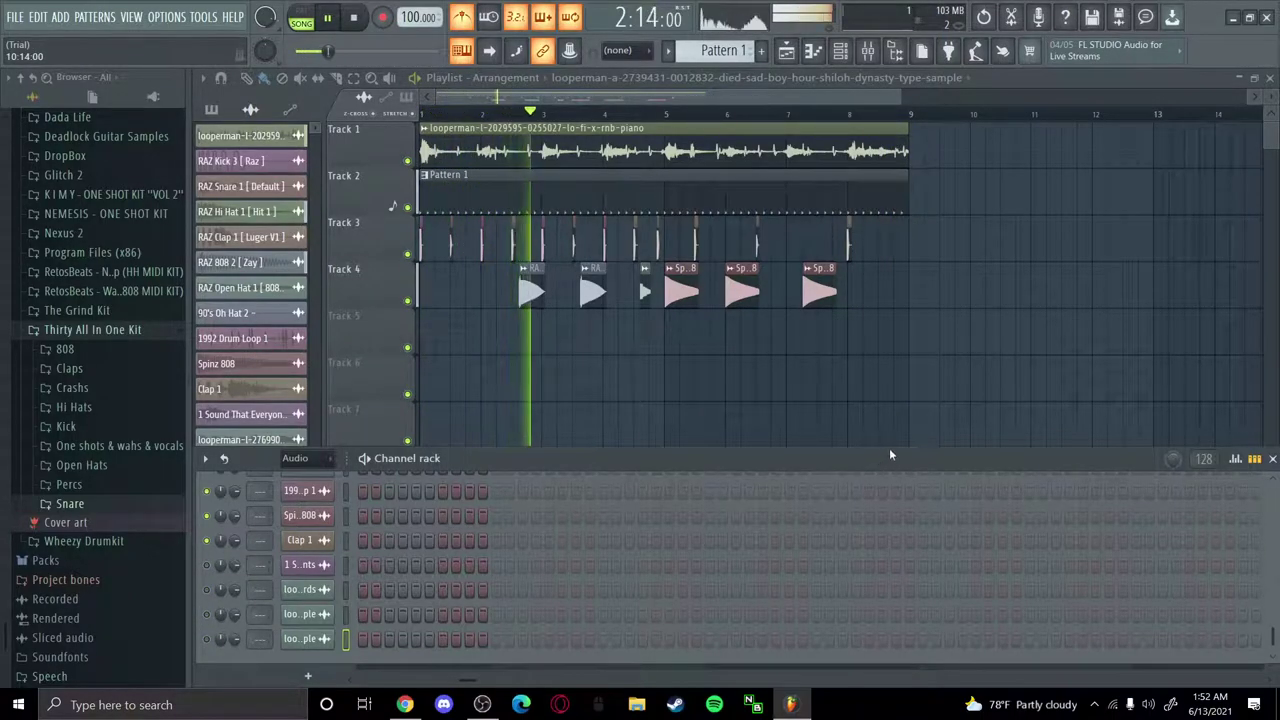
pyautogui.moveTo(893, 448); pyautogui.dragTo(904, 207)
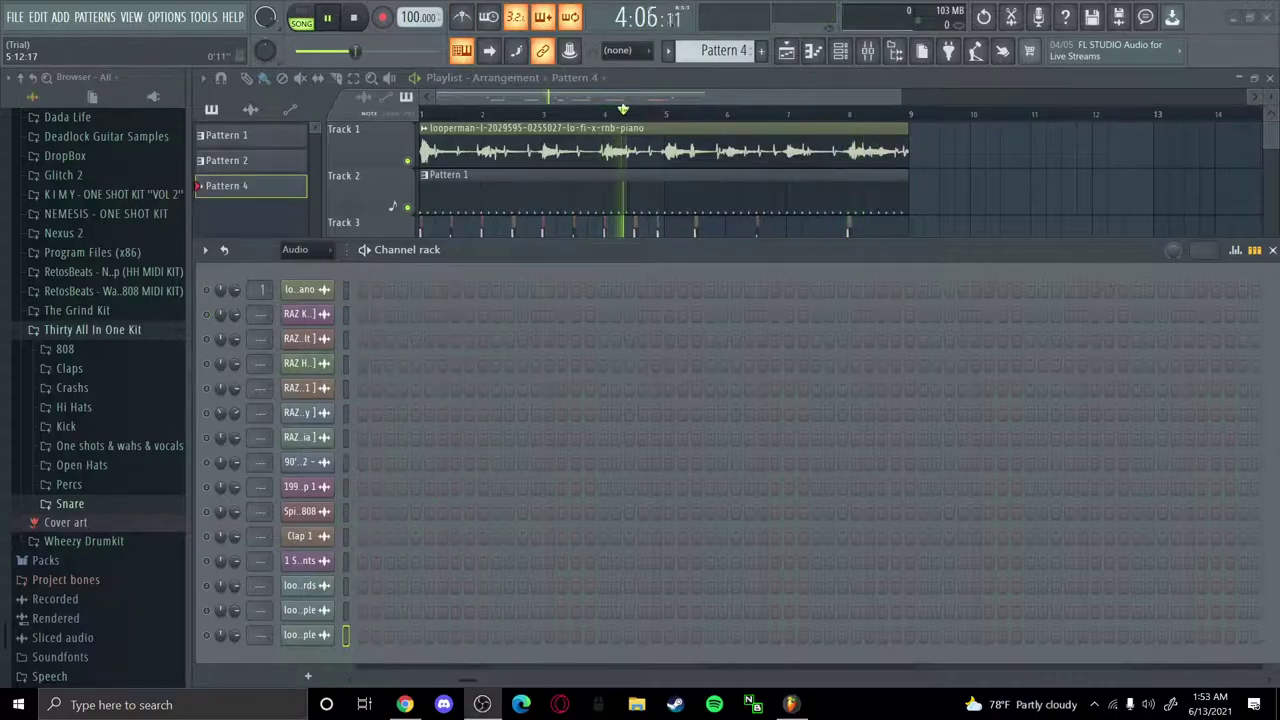
# Return the song to bar 1, check the audio channels in the channel rack, and bring the full playlist back into view
pyautogui.press('F6')
pyautogui.click(484, 108)
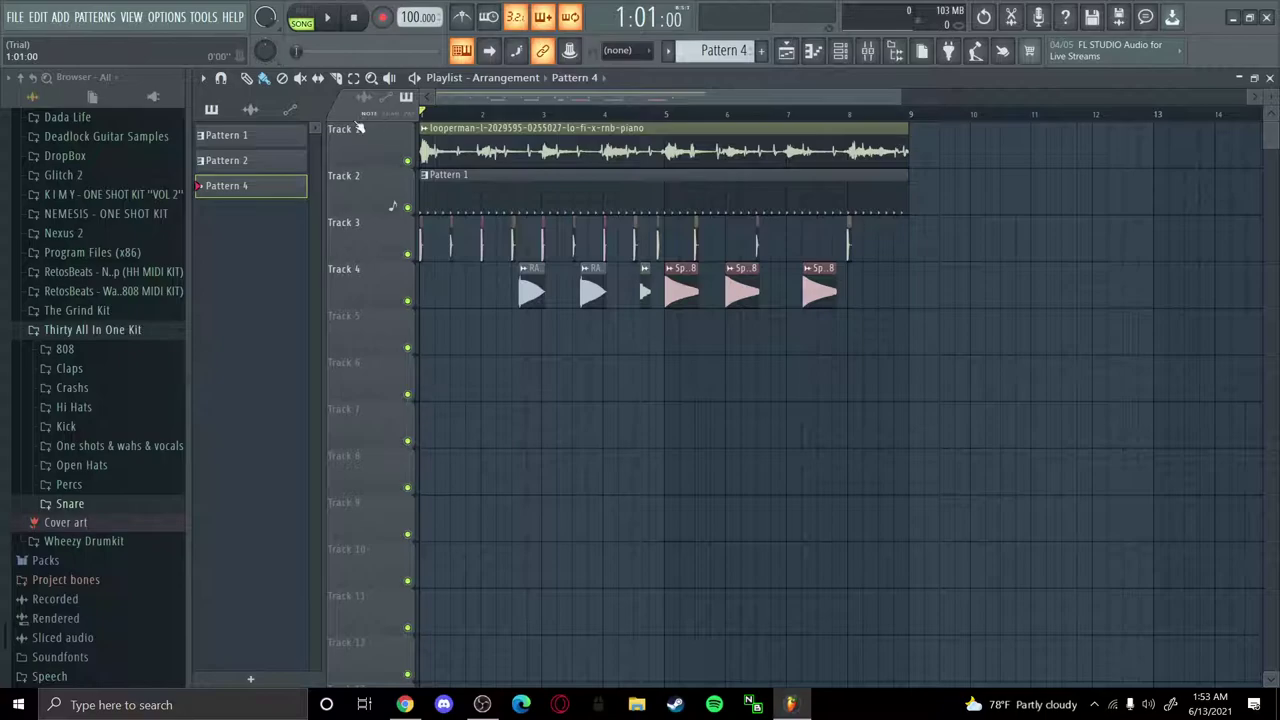
pyautogui.click(843, 55)
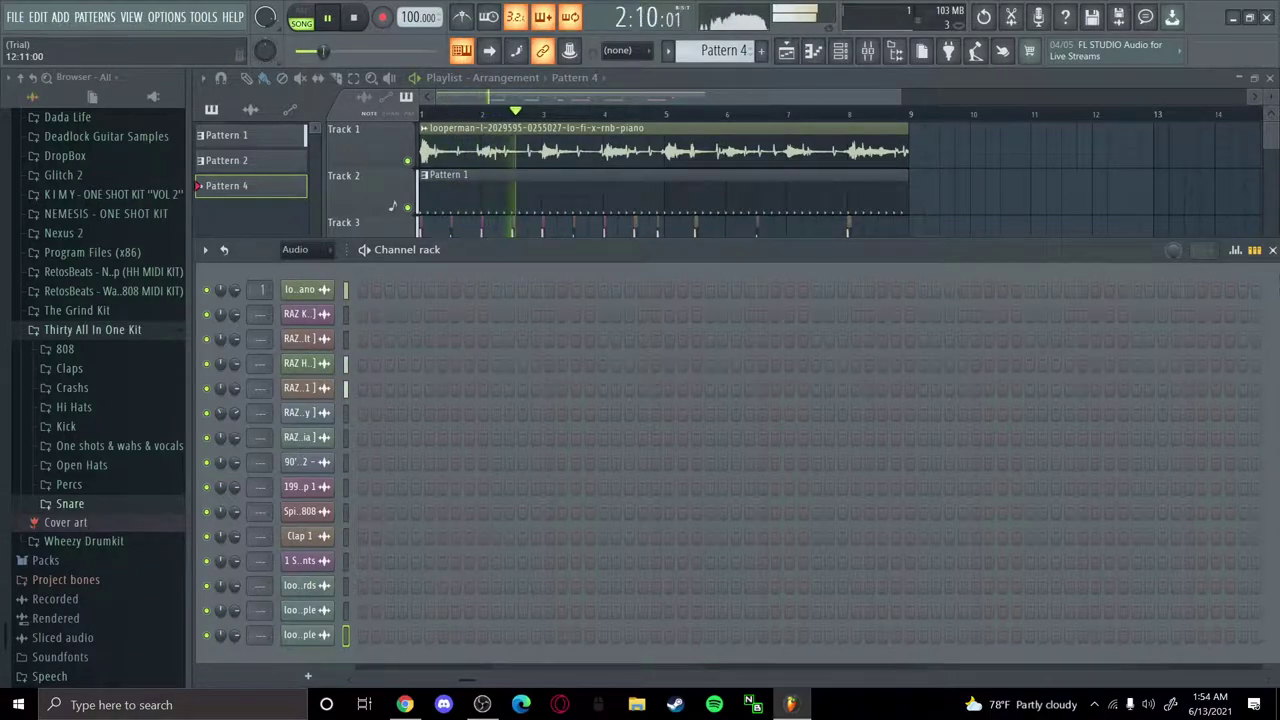
pyautogui.click(1272, 249)
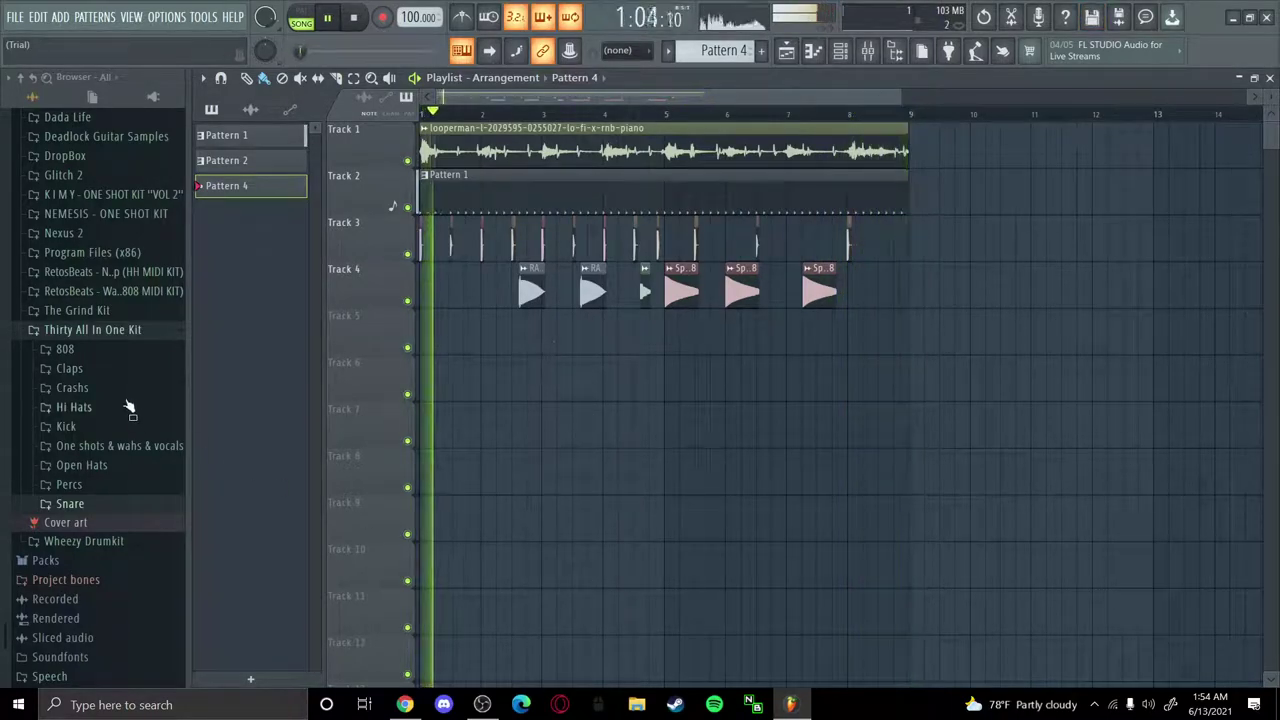
# Audition Classic Crash and Finer Things Crash from the Crashes folder of Thirty All In One Kit during playback
pyautogui.click(75, 388)
pyautogui.click(90, 407)
pyautogui.click(95, 426)
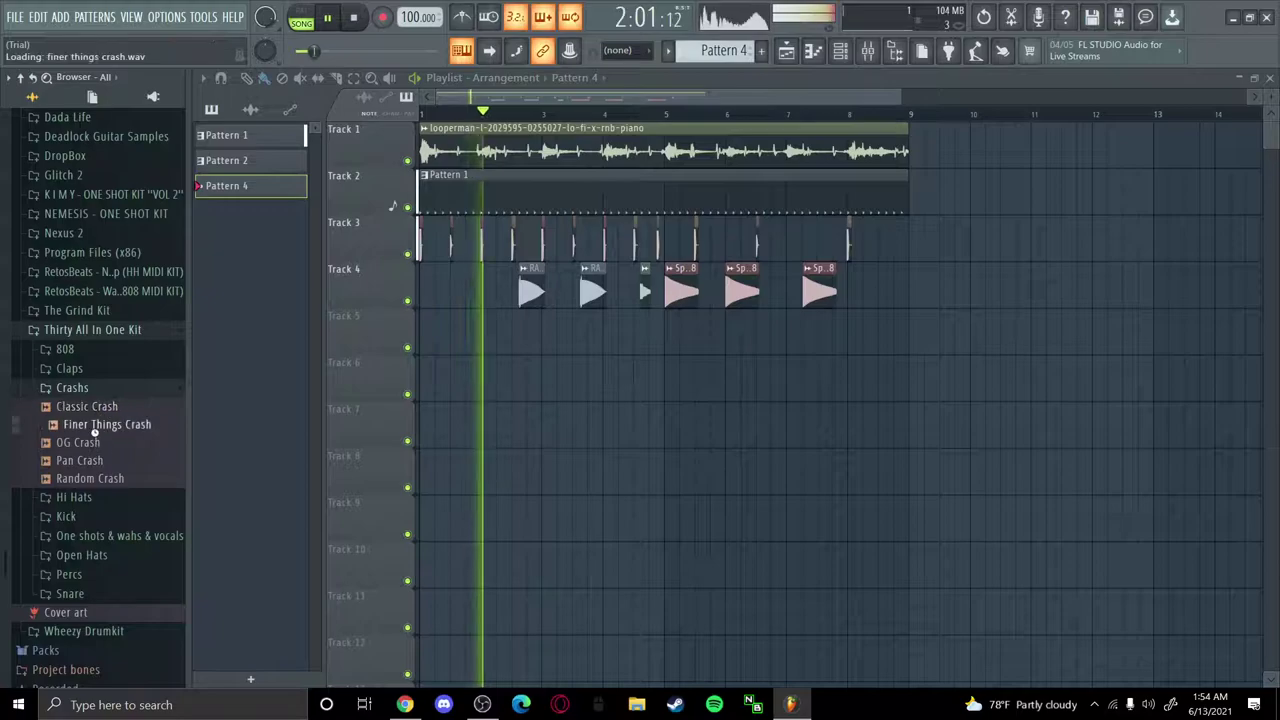
pyautogui.click(97, 425)
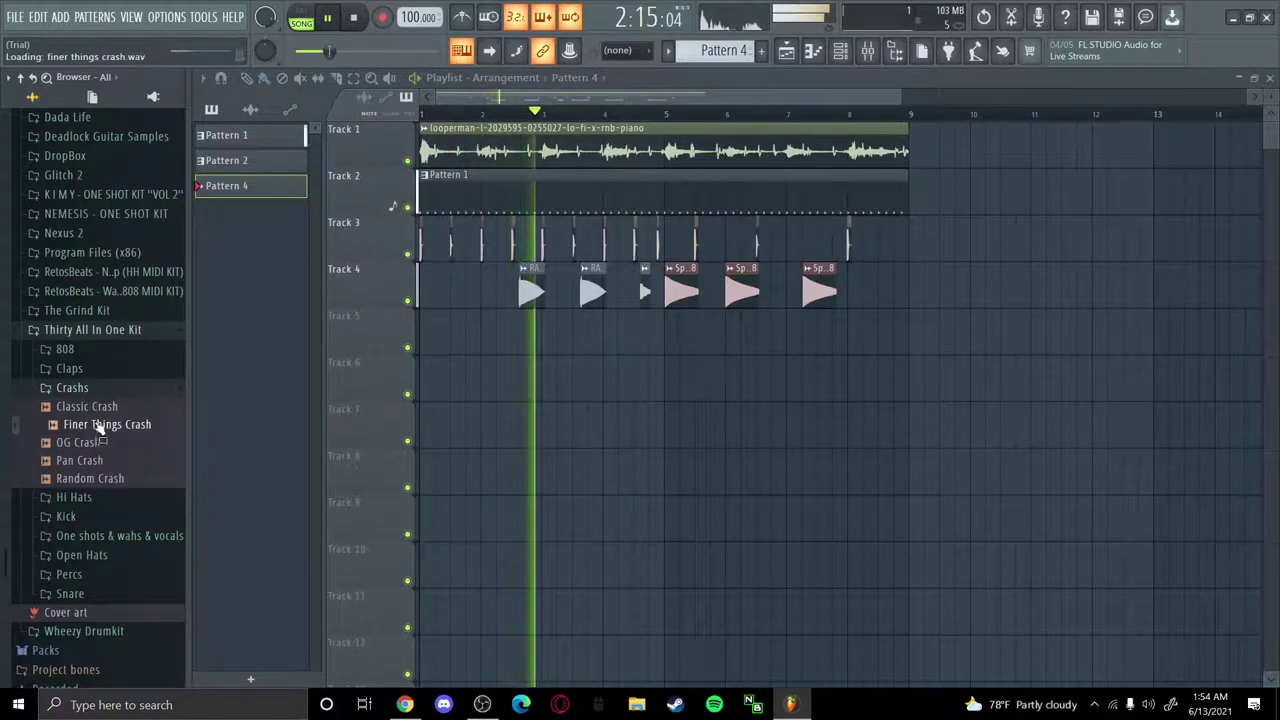
# Audition Pan Crash and place it on Track 5 of the playlist, starting just after bar 8
pyautogui.click(97, 460)
pyautogui.click(105, 478)
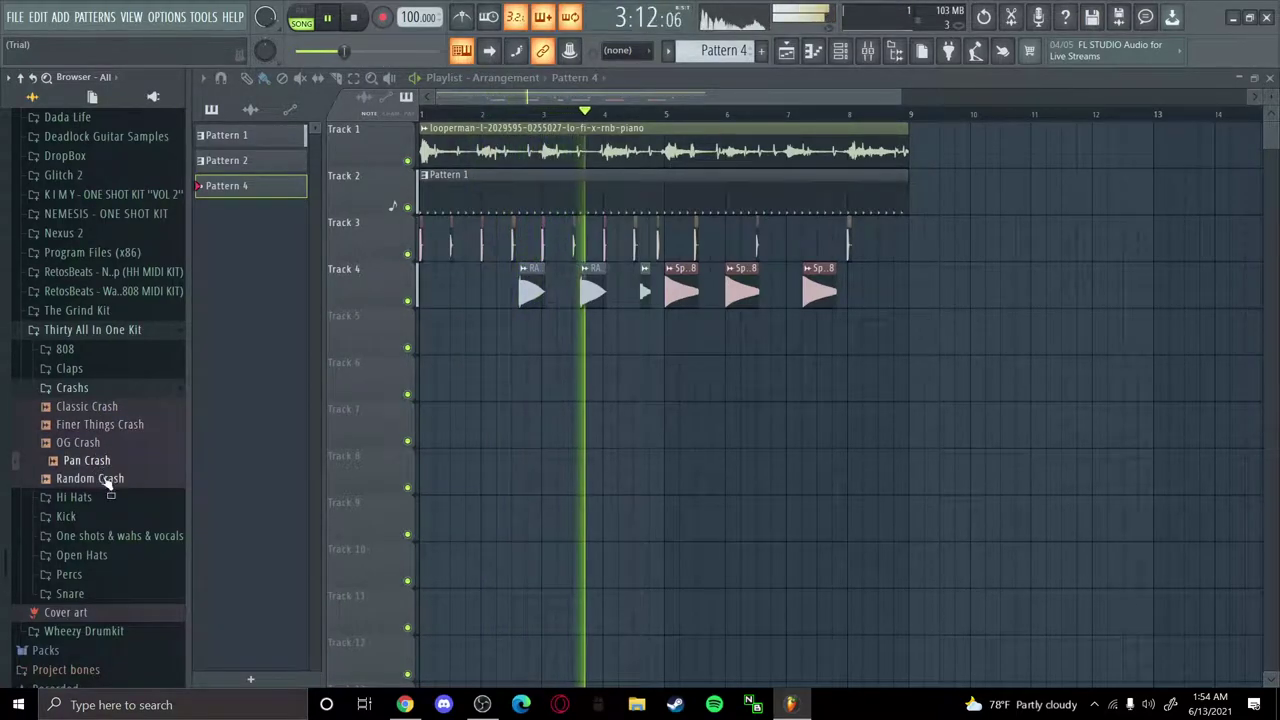
pyautogui.moveTo(85, 461); pyautogui.dragTo(861, 320)
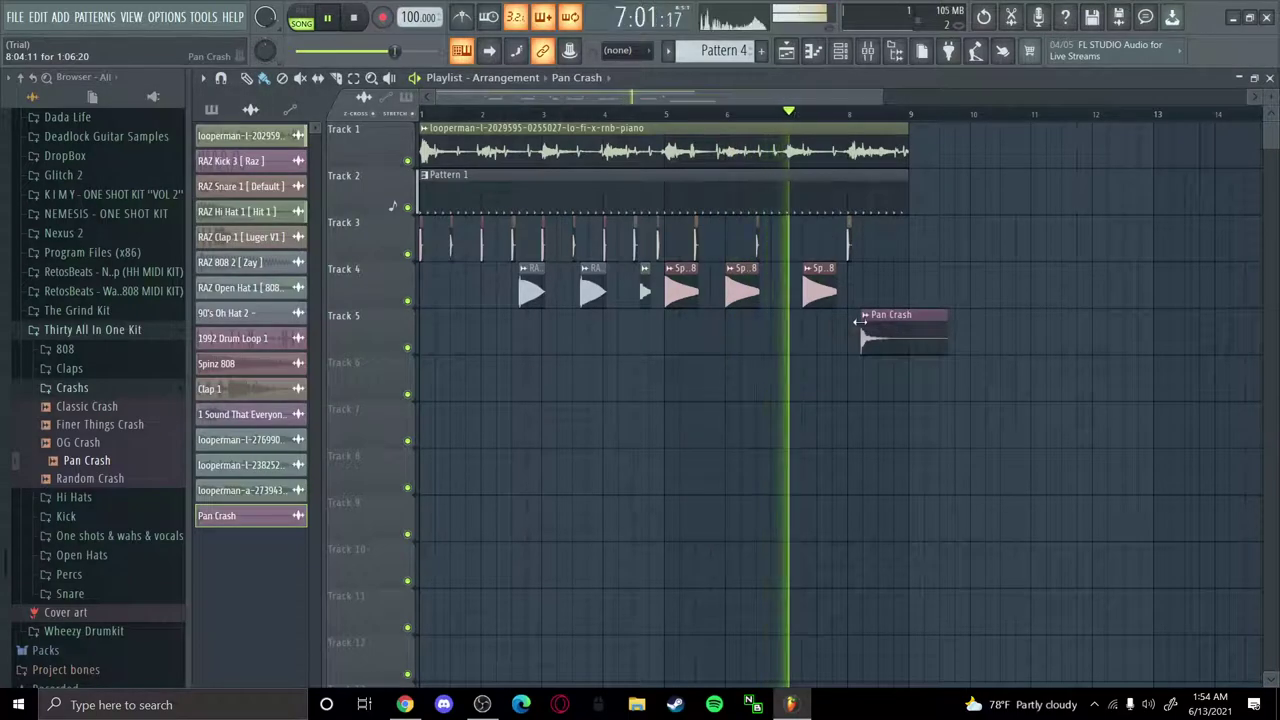